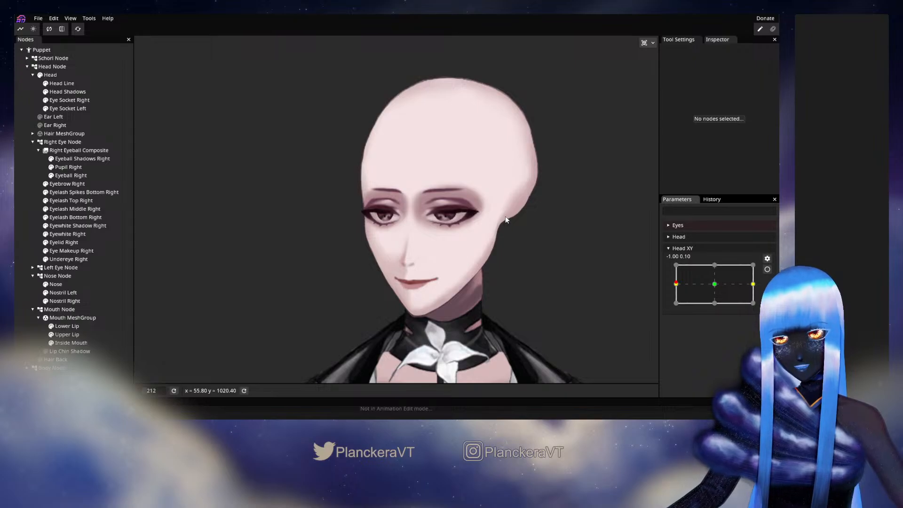
Expand the Head parameter group and reset all puppet parameters to their defaults.
mouse_move(677, 286)
mouse_down()
mouse_move(737, 291)
mouse_move(676, 284)
mouse_up()
click(716, 286)
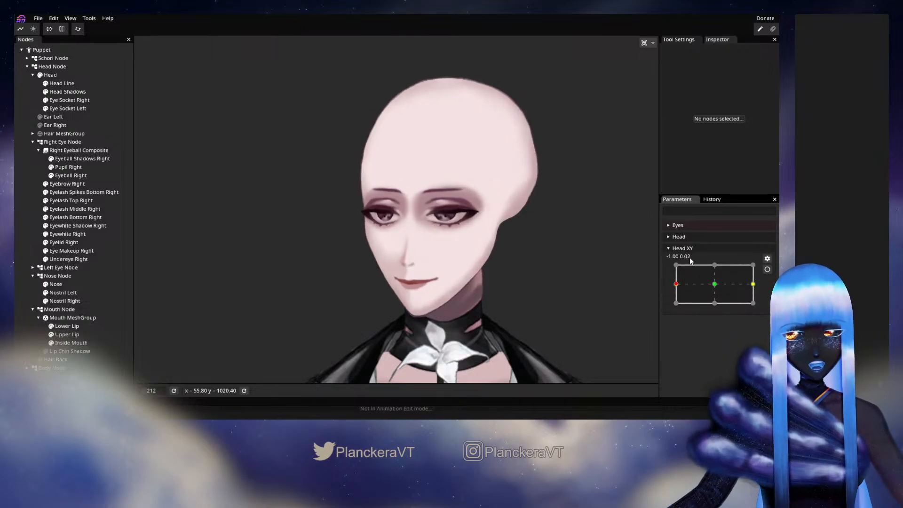
click(690, 236)
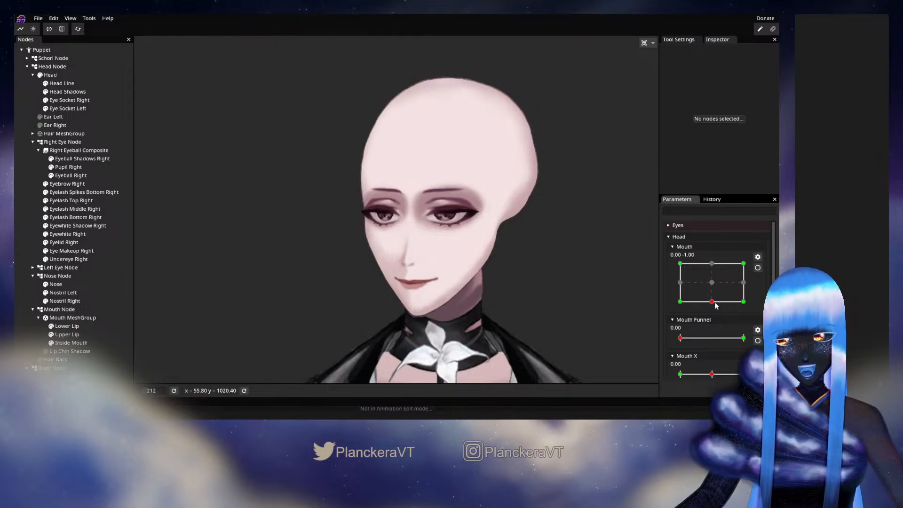
mouse_move(712, 302)
mouse_down()
mouse_move(744, 302)
mouse_move(752, 244)
mouse_move(727, 241)
mouse_move(661, 265)
mouse_move(666, 317)
mouse_move(695, 264)
mouse_move(714, 308)
mouse_up()
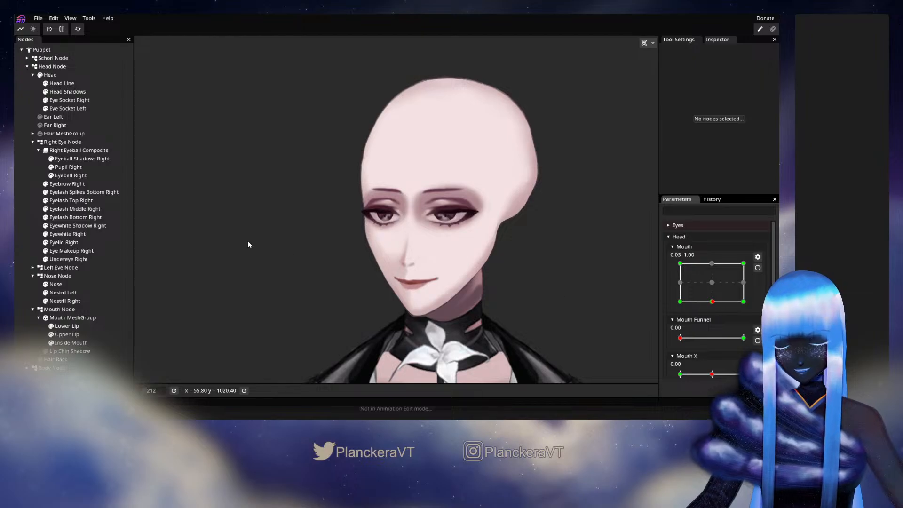
click(77, 30)
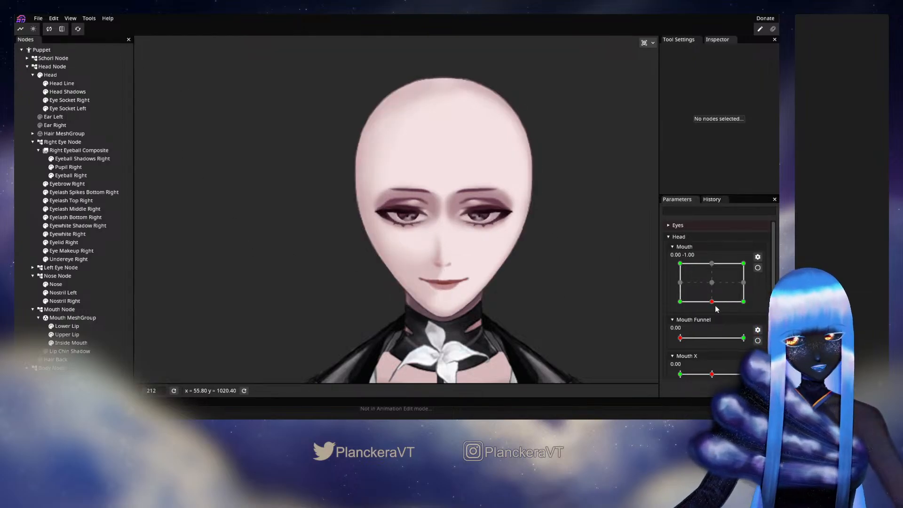
Preview the mouth shapes on the Mouth parameter's -1.00 side, from the 1.00 end to the -1.00 end.
drag(716, 303, 543, 276)
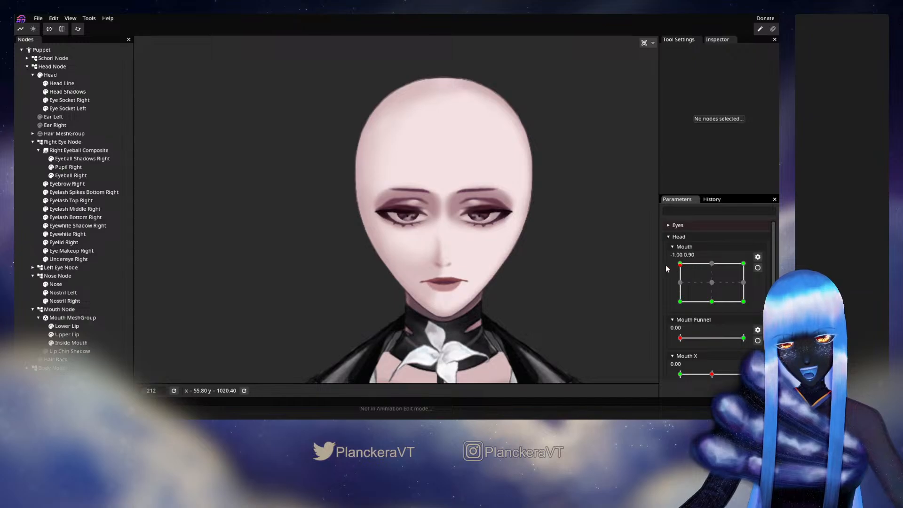
drag(660, 257, 657, 309)
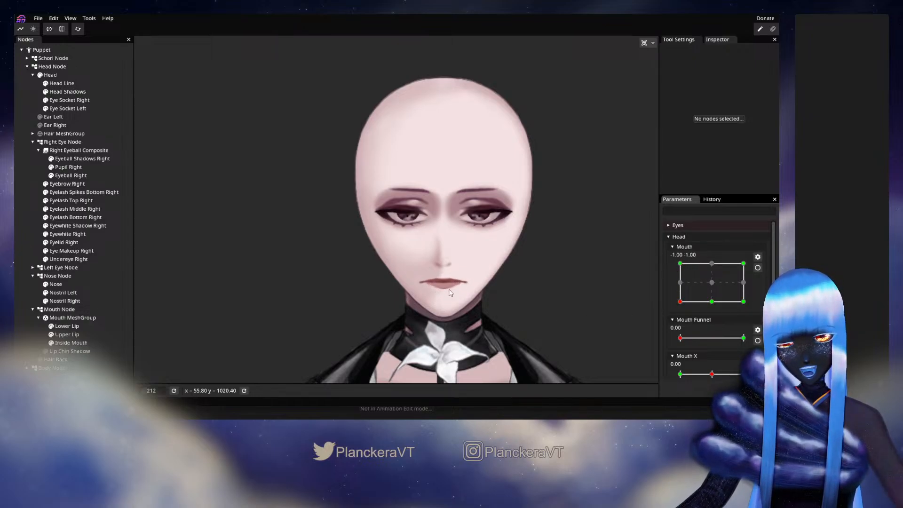
scroll(522, 303, up, 3)
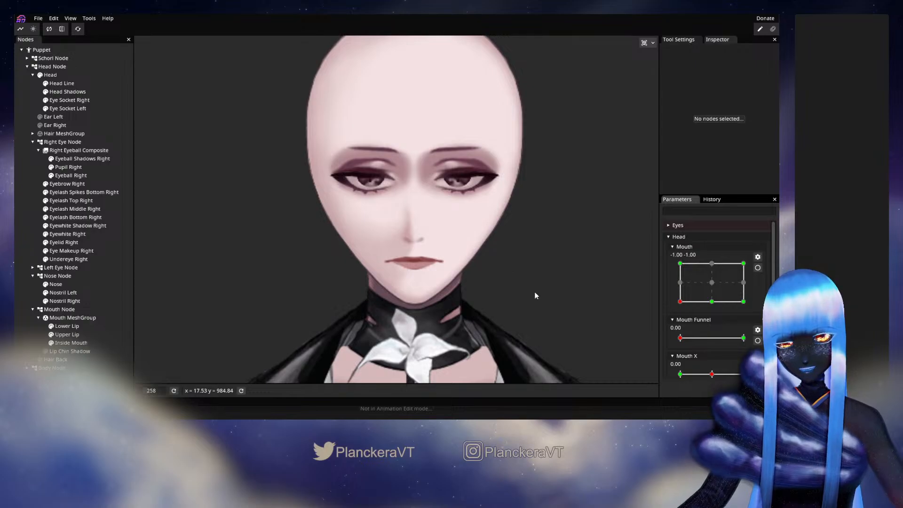
Arm the Mouth parameter for editing at keypoint -1.00, 1.00 and check the Upper Lip and Lower Lip meshes.
drag(682, 301, 676, 259)
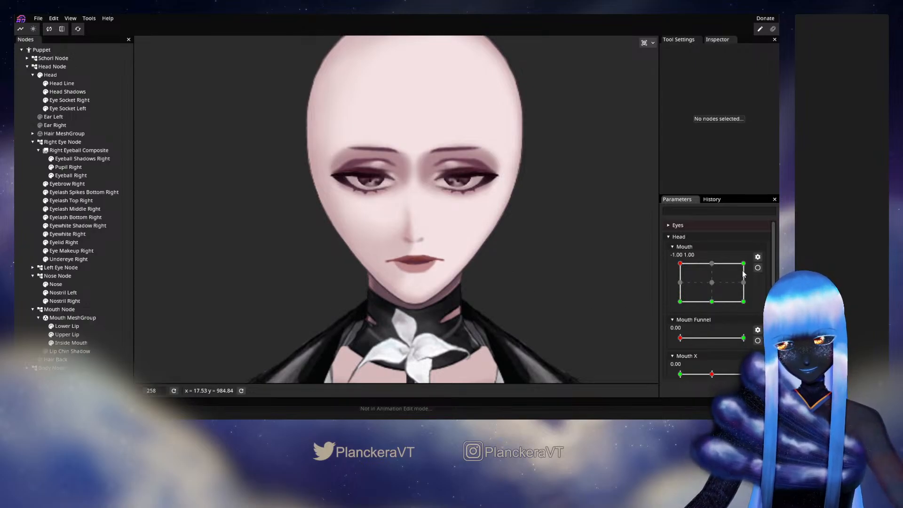
click(758, 268)
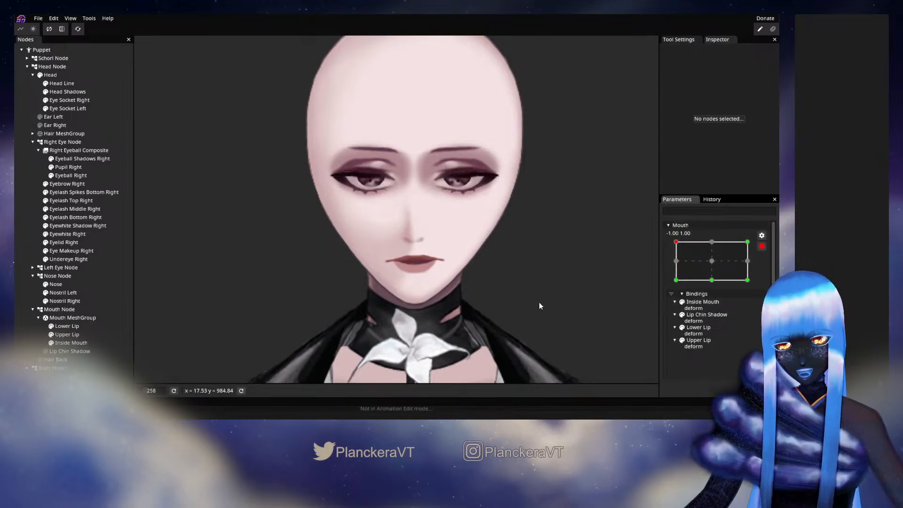
click(63, 335)
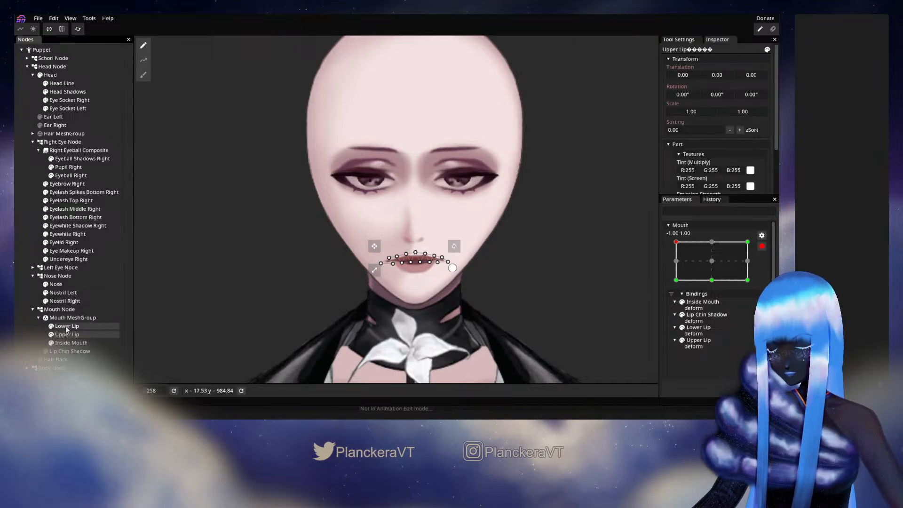
click(66, 326)
click(143, 75)
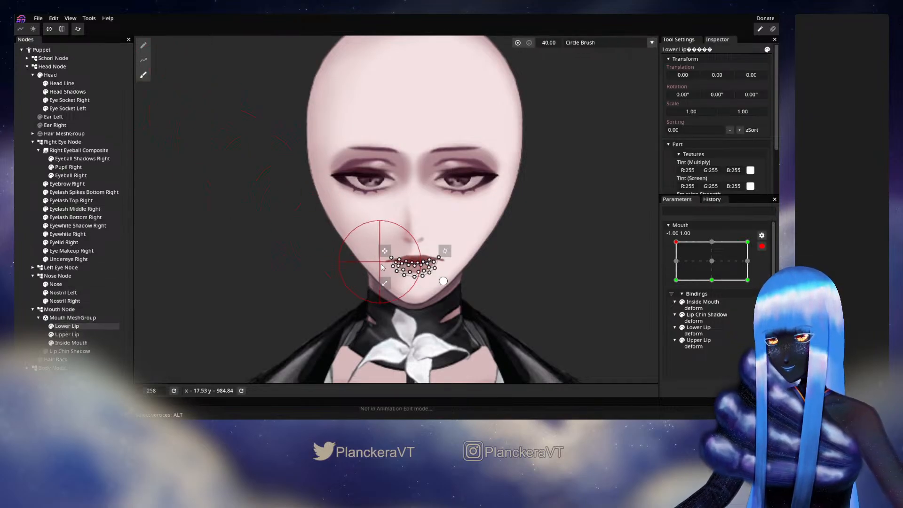
click(40, 251)
Reshape the Lower Lip at Mouth keypoint -1.00, 1.00 by moving individual mesh vertices along its bottom edge and inner rows.
scroll(460, 304, up, 4)
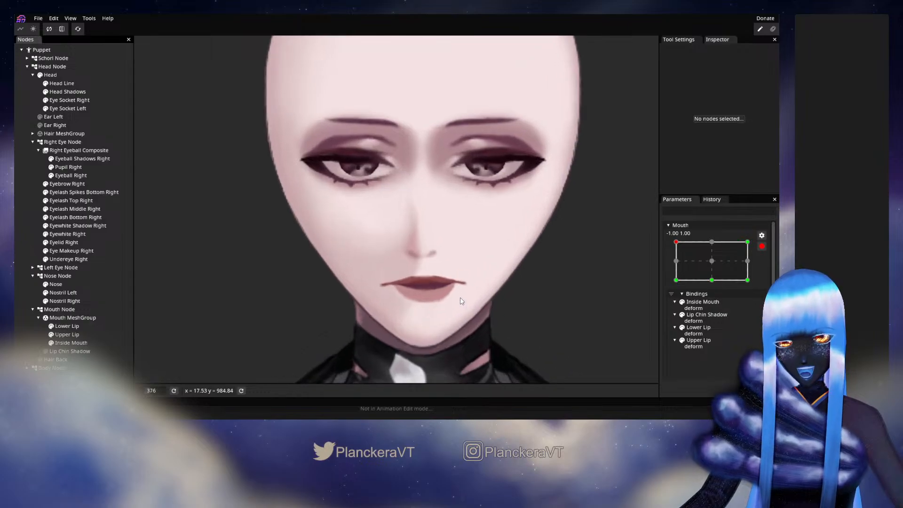
scroll(453, 262, up, 3)
scroll(454, 262, up, 1)
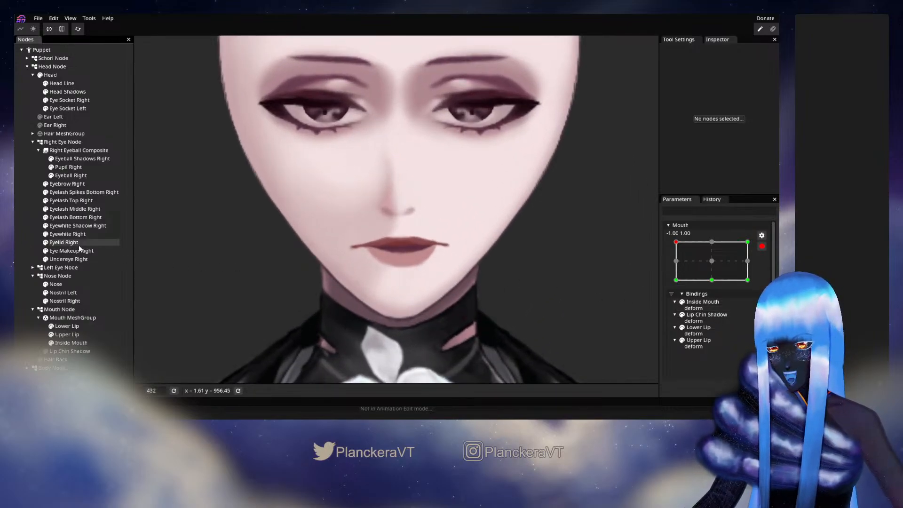
click(68, 331)
scroll(370, 278, up, 4)
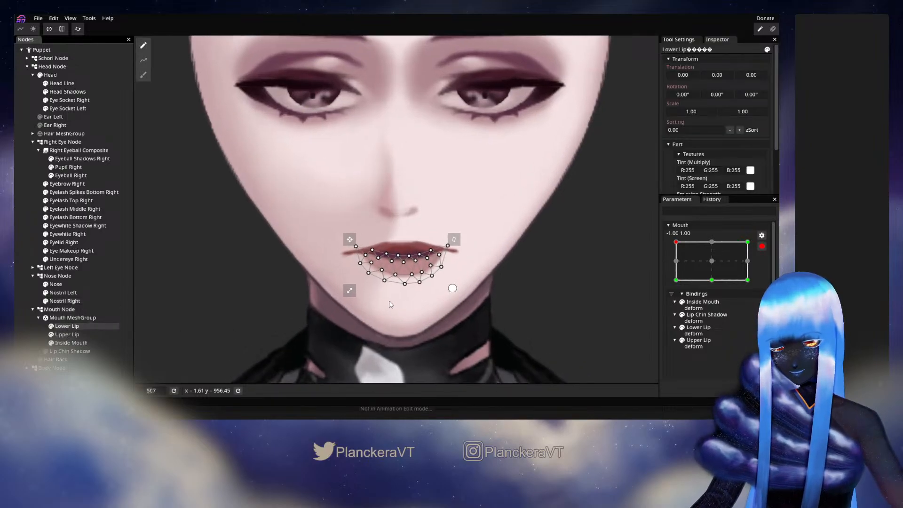
drag(379, 270, 397, 288)
click(370, 265)
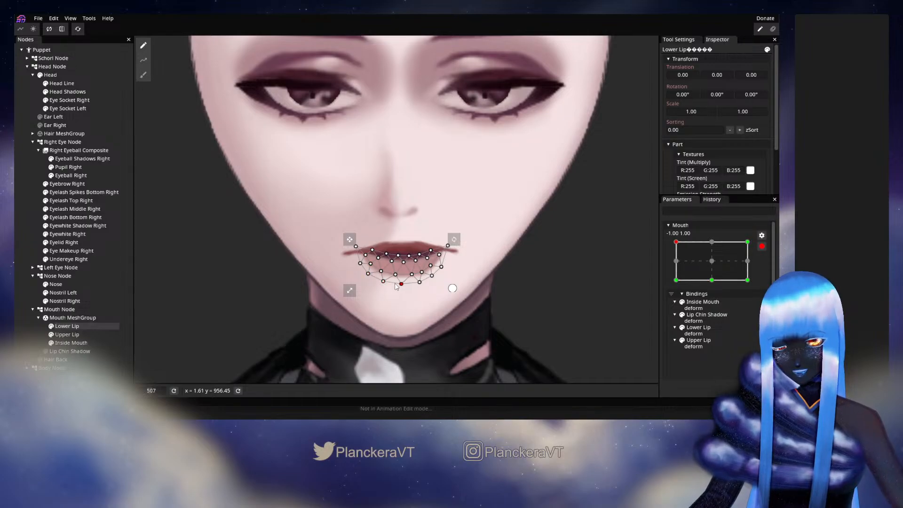
click(395, 276)
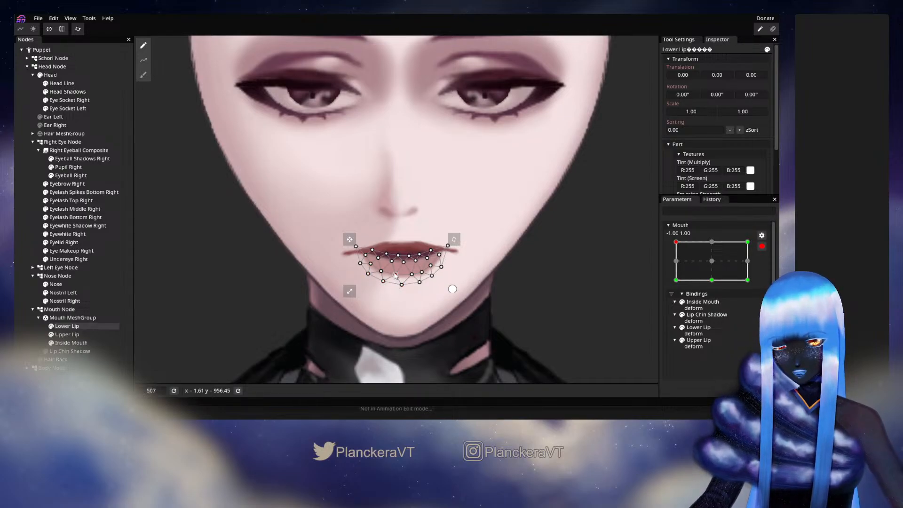
click(412, 275)
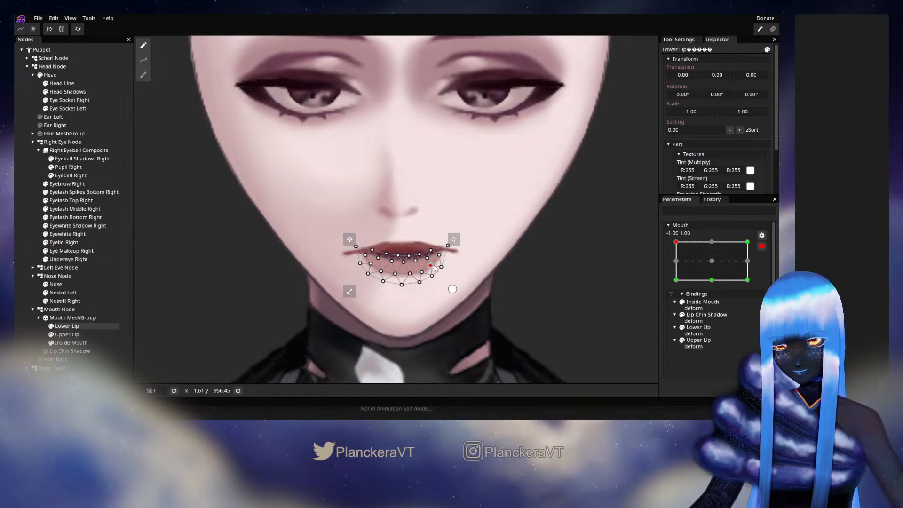
click(37, 231)
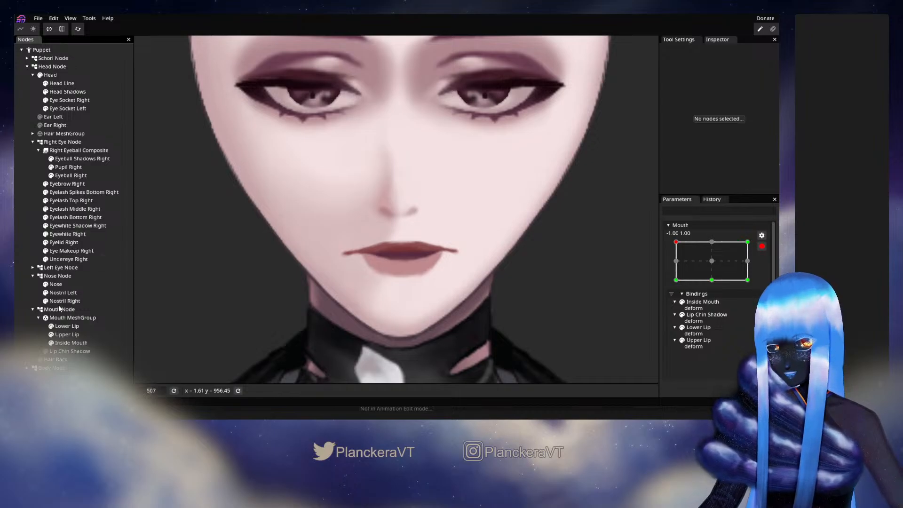
Refine the Lower Lip's curve by nudging vertices on its bottom edge, middle row and upper edge, then deselect the part.
click(65, 325)
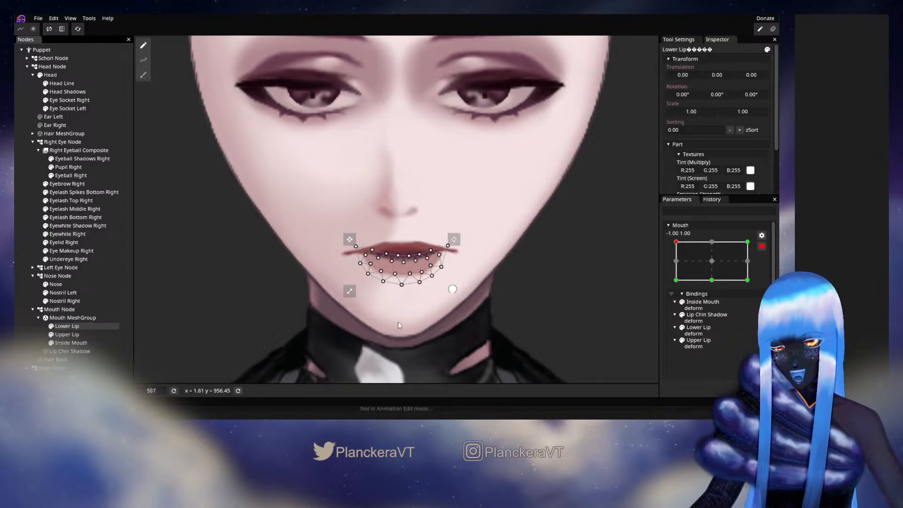
scroll(399, 324, up, 1)
drag(383, 290, 383, 292)
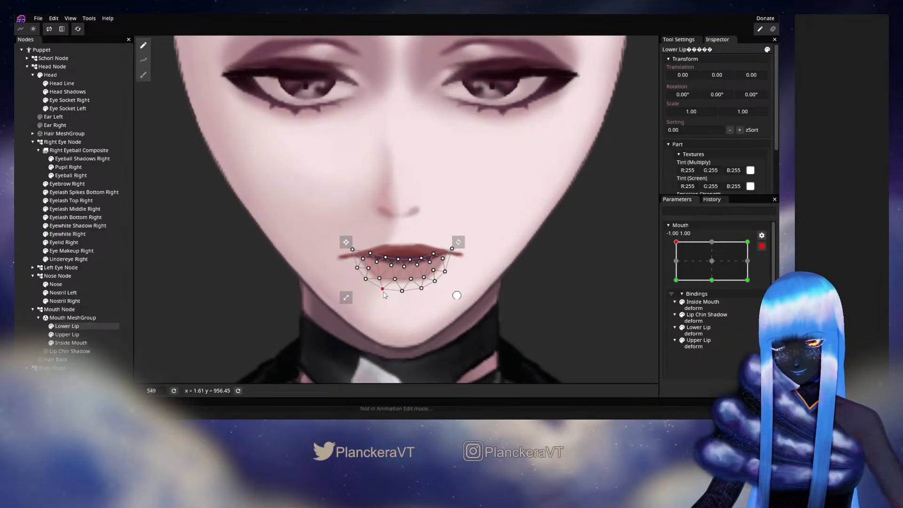
click(369, 269)
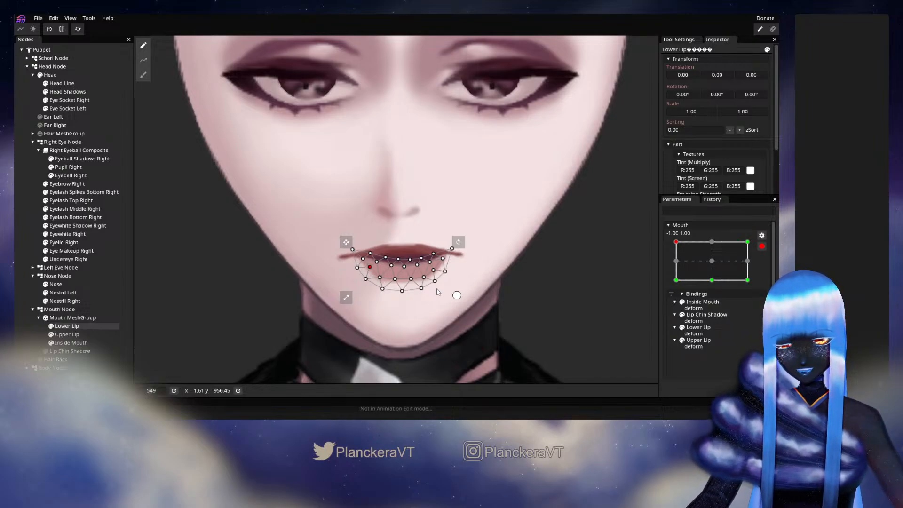
click(411, 279)
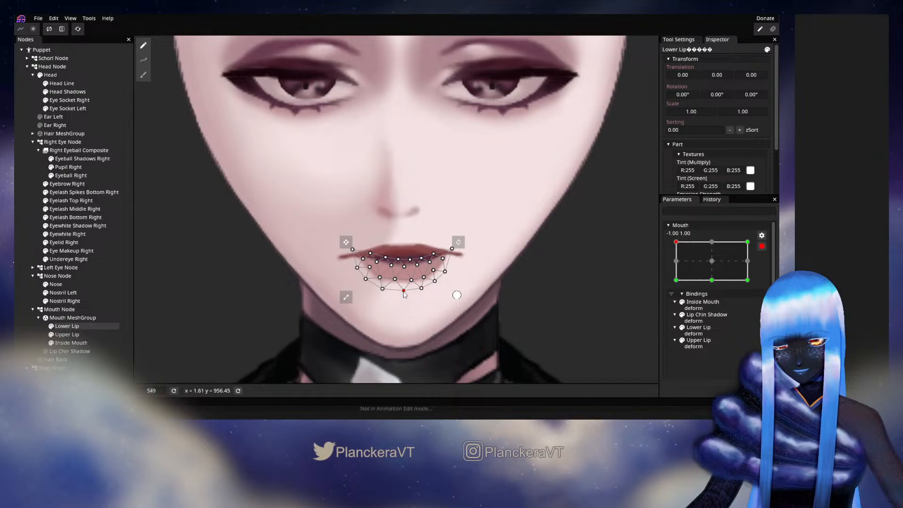
click(398, 260)
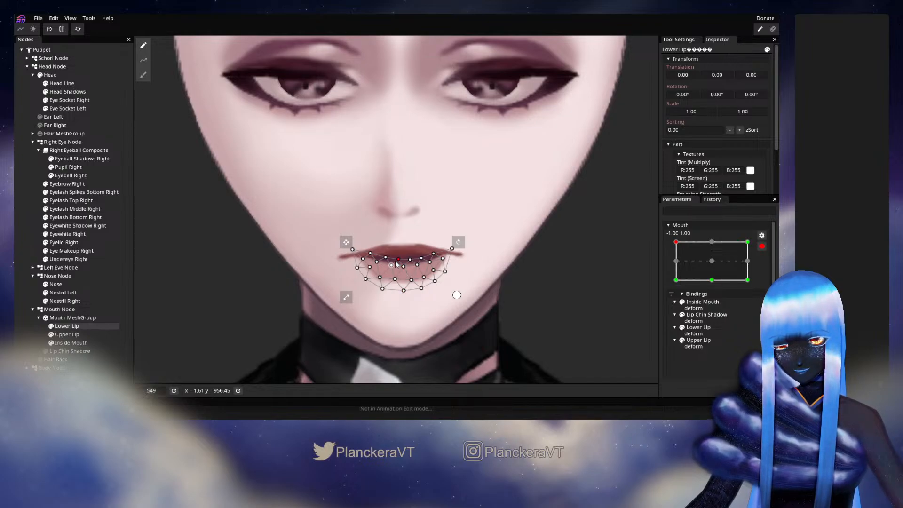
click(412, 260)
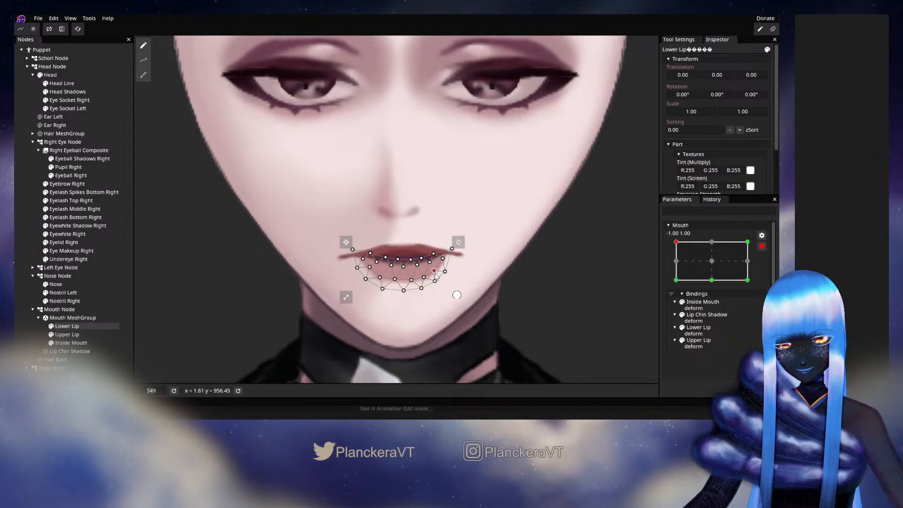
click(26, 241)
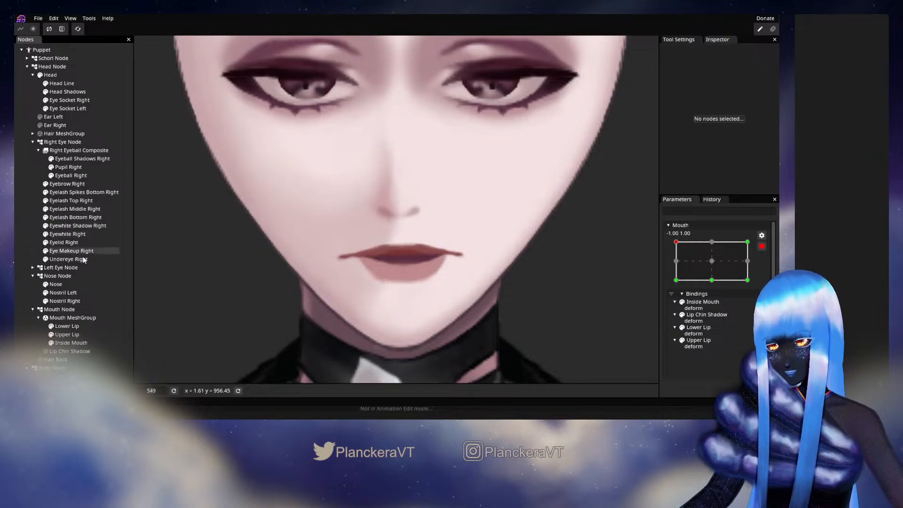
Shift the middle of the Upper Lip mesh slightly right using the Circle Brush at size 40.00.
click(68, 326)
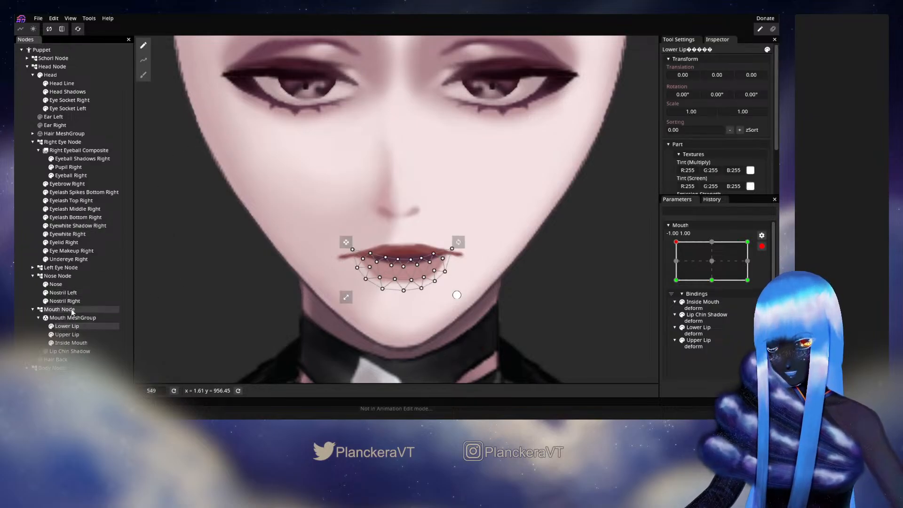
click(67, 334)
click(146, 80)
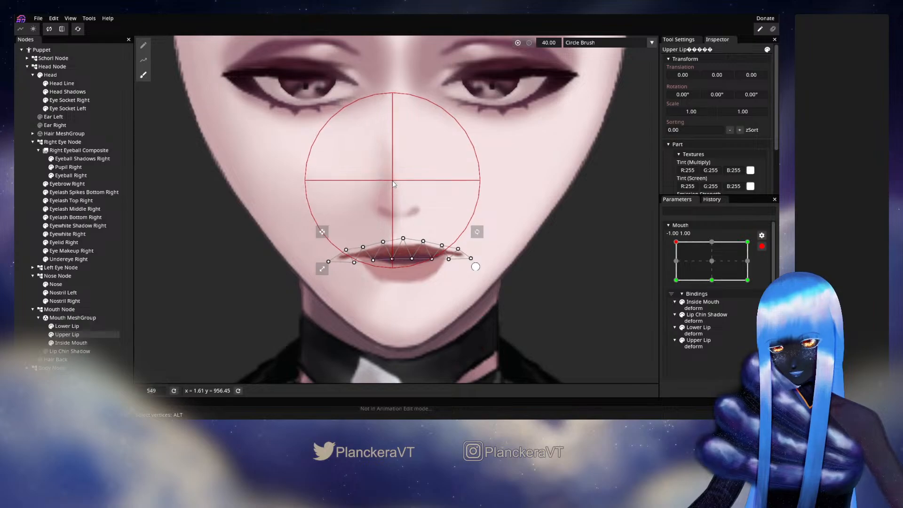
drag(410, 183, 399, 197)
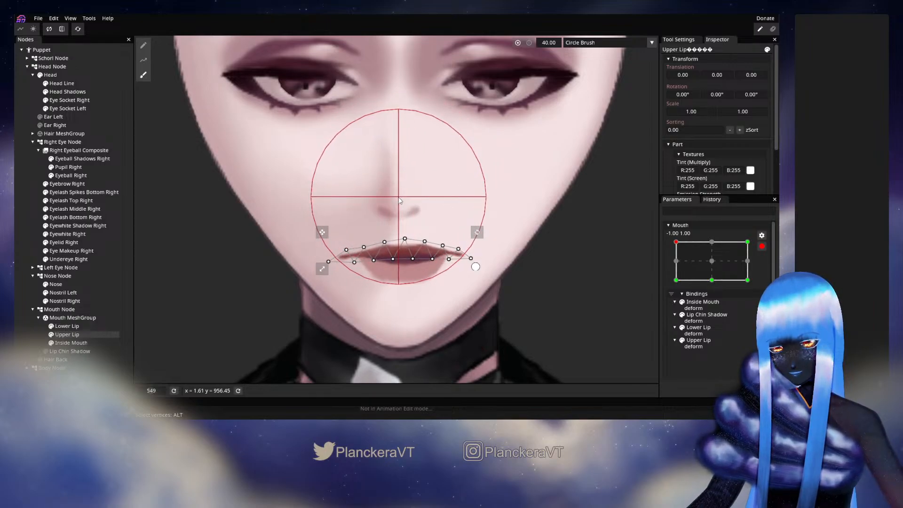
Shift the Lower Lip mesh slightly right with the 40.00 Circle Brush to align it with the upper lip.
click(66, 326)
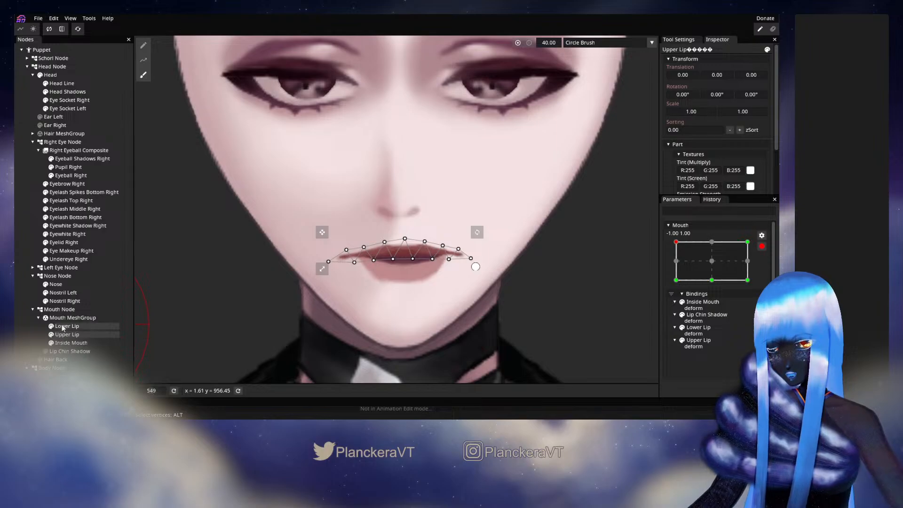
click(144, 75)
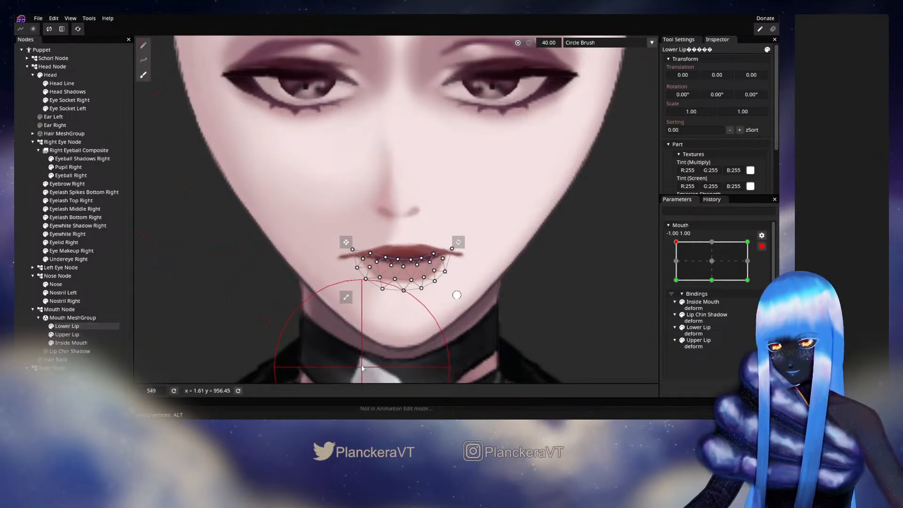
drag(372, 322, 382, 322)
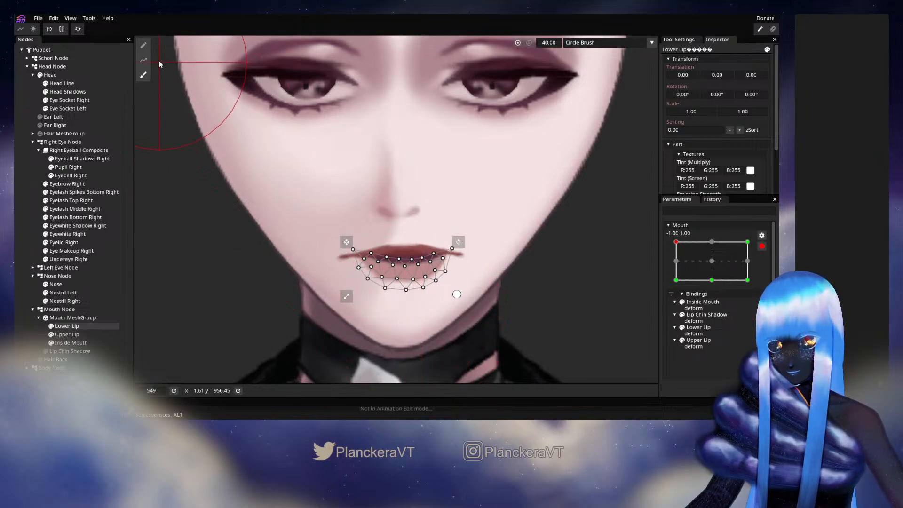
click(18, 223)
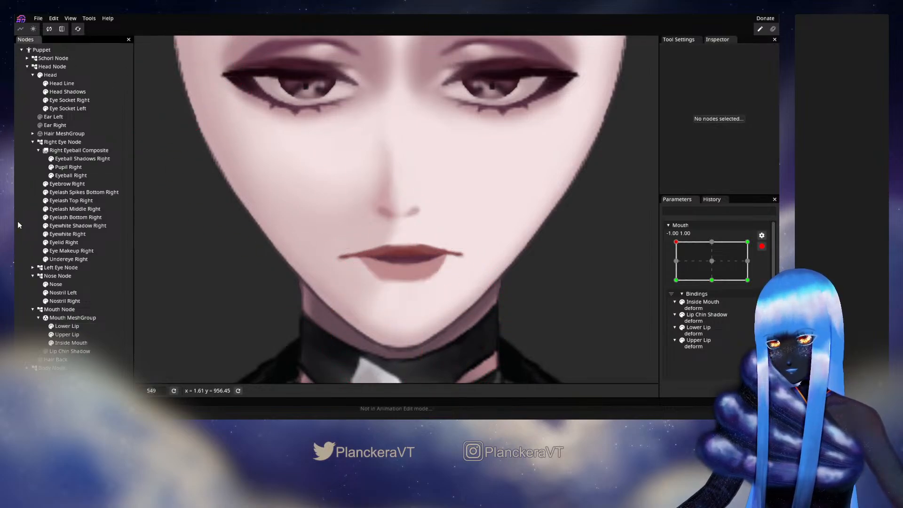
Fine-tune the Lower Lip's vertices, including the one at its lower right edge, and deselect the part.
click(65, 326)
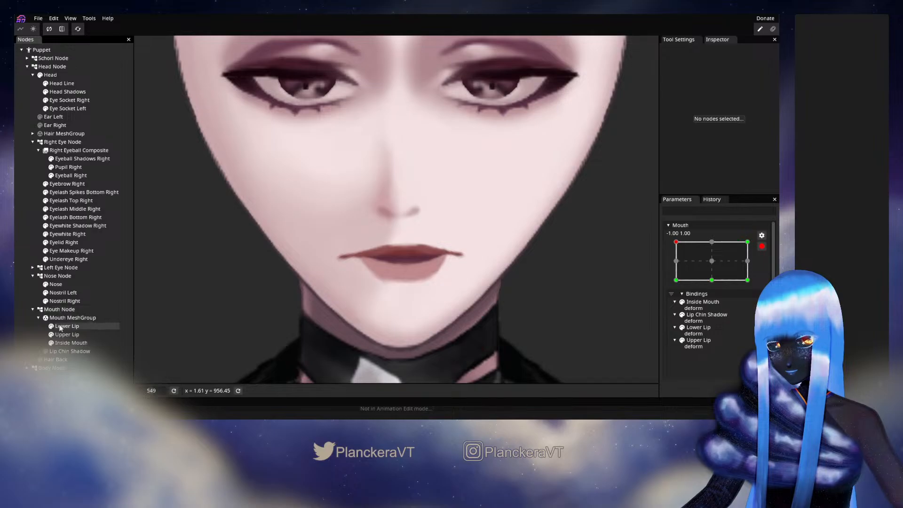
scroll(377, 273, up, 1)
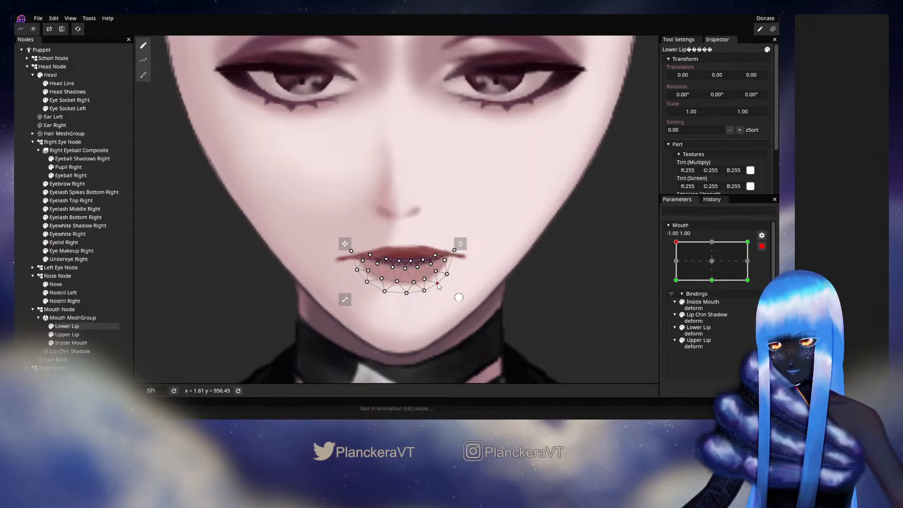
click(23, 242)
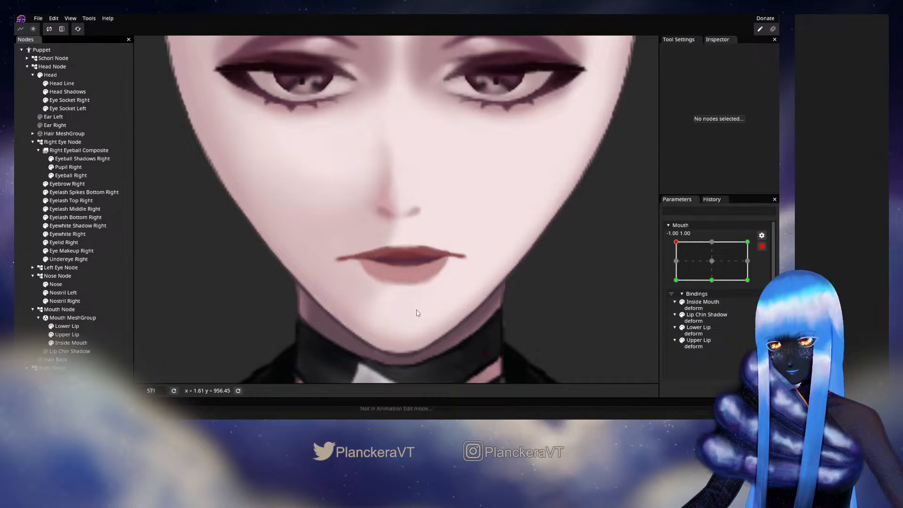
Refine the Lower Lip's bottom edge and pull its outer left vertices slightly inward, then deselect the part.
click(66, 326)
drag(385, 282, 384, 287)
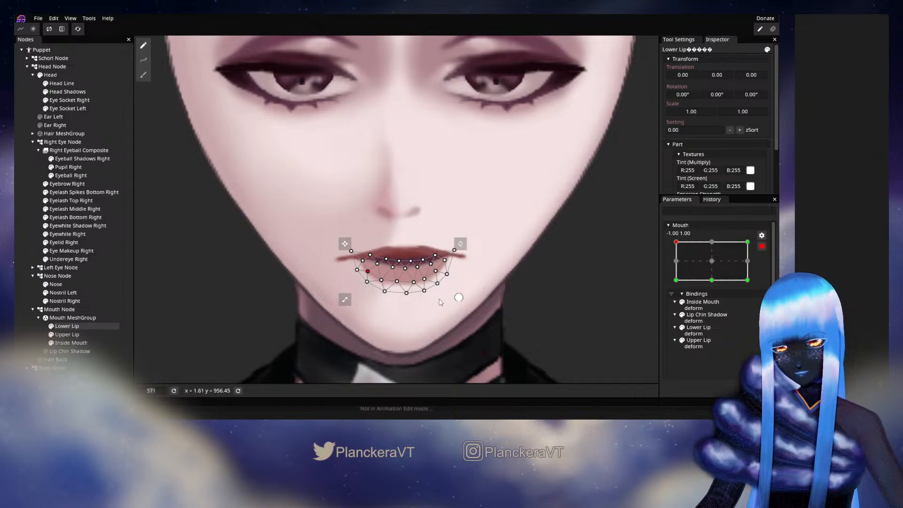
click(39, 232)
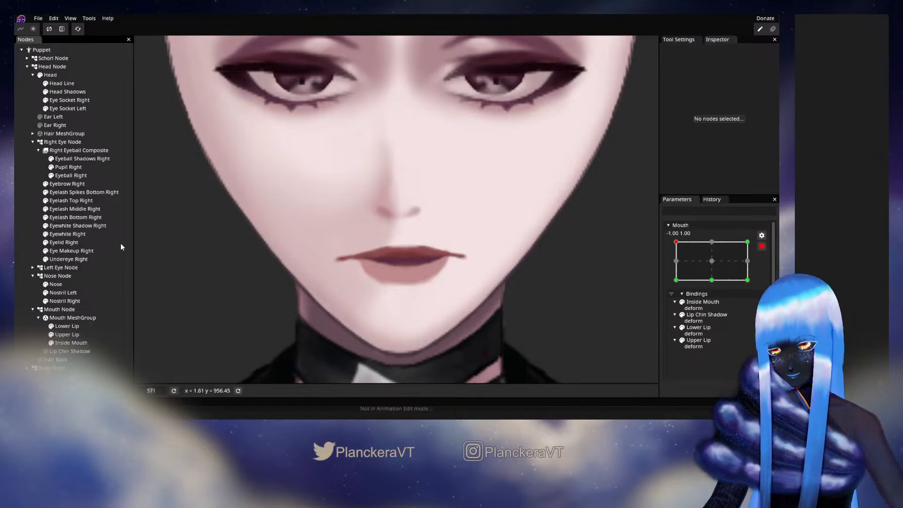
click(61, 326)
scroll(356, 295, up, 2)
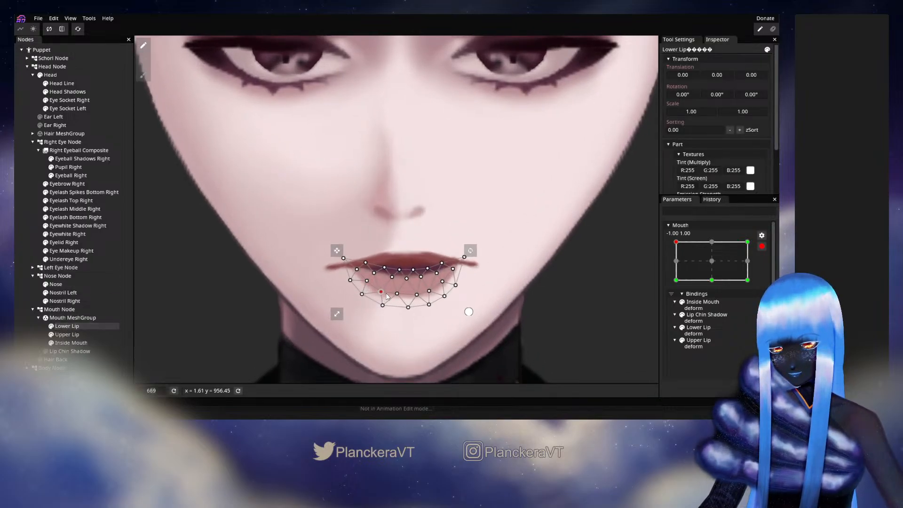
drag(368, 300, 354, 286)
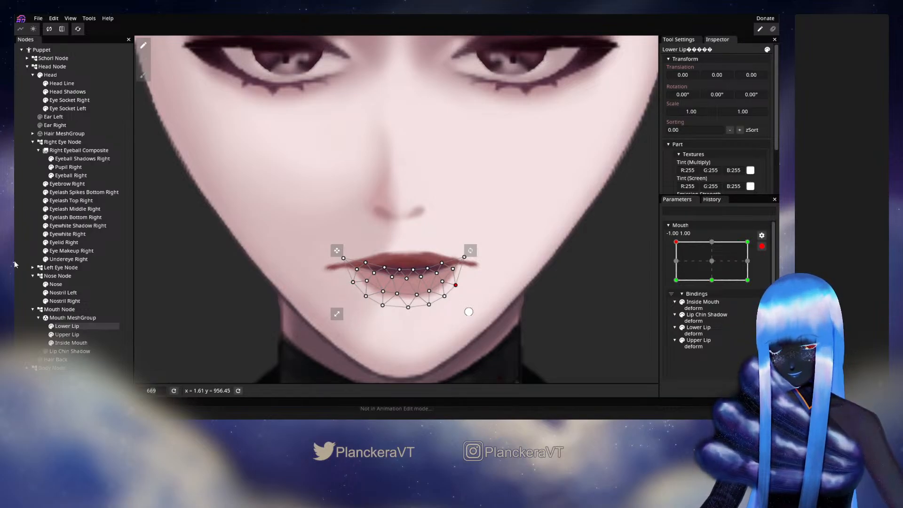
click(33, 256)
scroll(430, 299, down, 2)
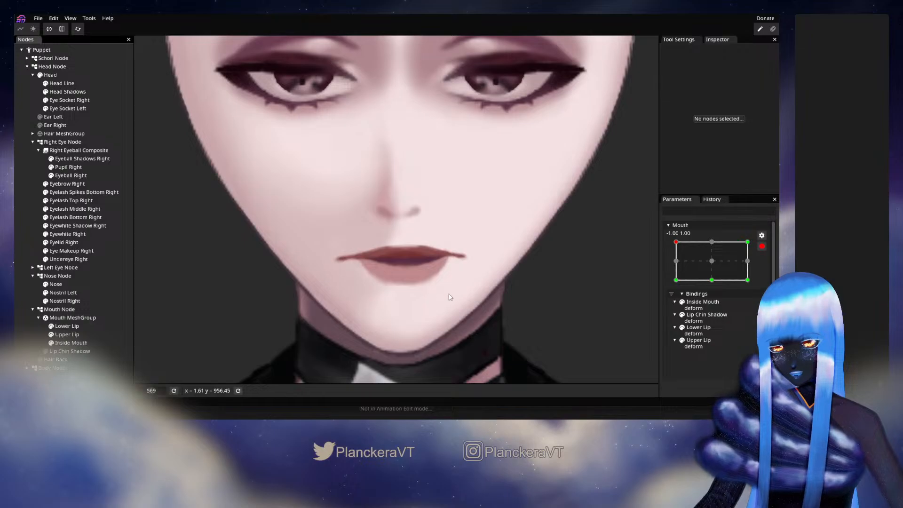
Nudge the Lower Lip's bottom-center vertices slightly left to even out its lower curve, then deselect the part.
scroll(448, 294, up, 1)
drag(440, 290, 412, 279)
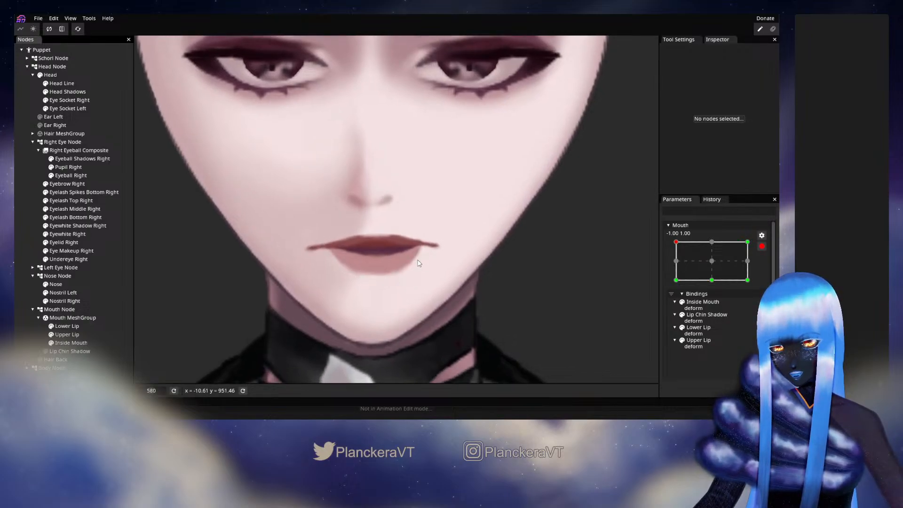
click(63, 327)
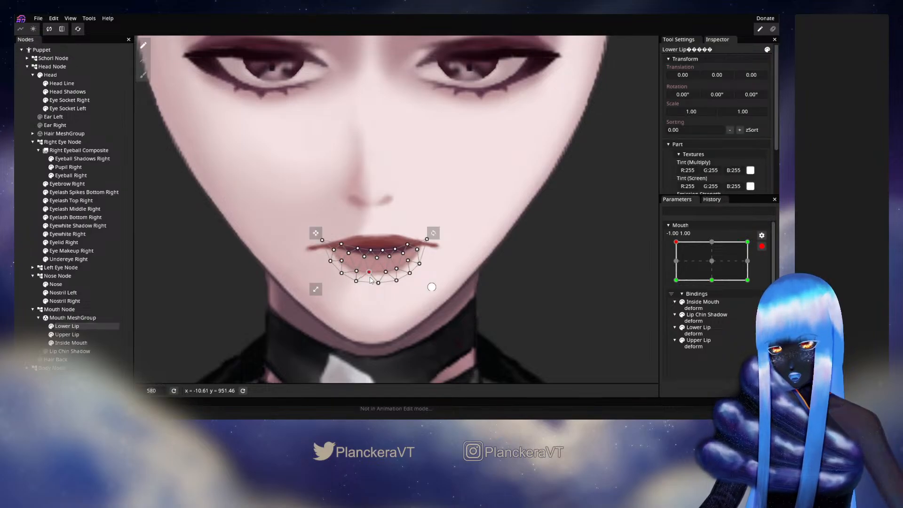
drag(379, 284, 375, 286)
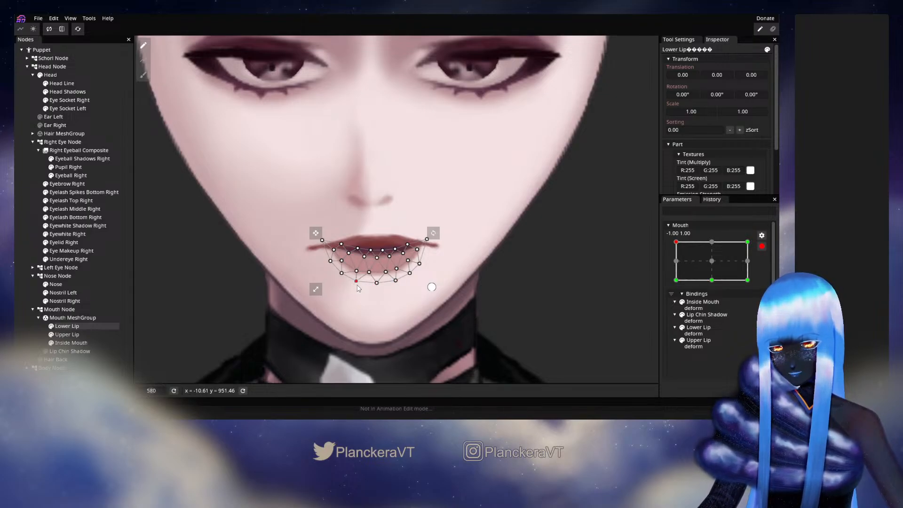
click(25, 282)
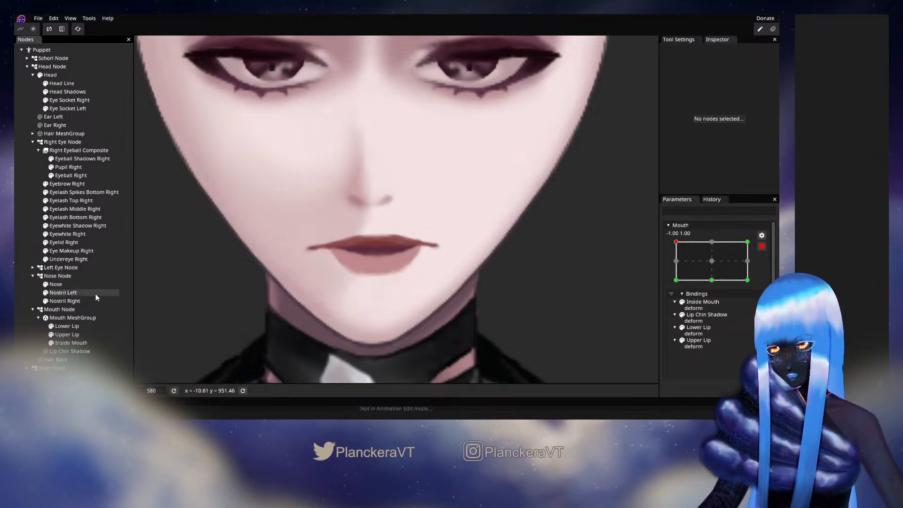
Fine-tune the vertices in the Lower Lip's upper inner row and near its right corner, then deselect the part.
click(66, 327)
scroll(389, 267, up, 1)
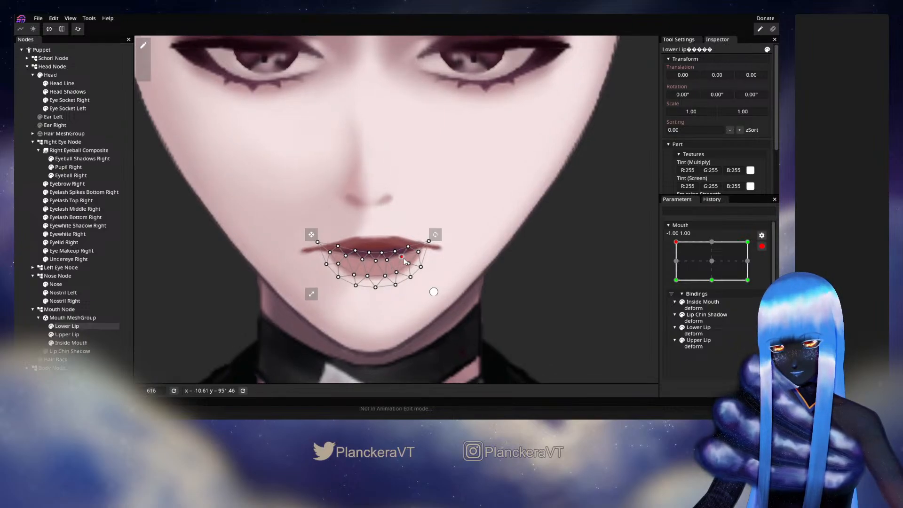
click(376, 261)
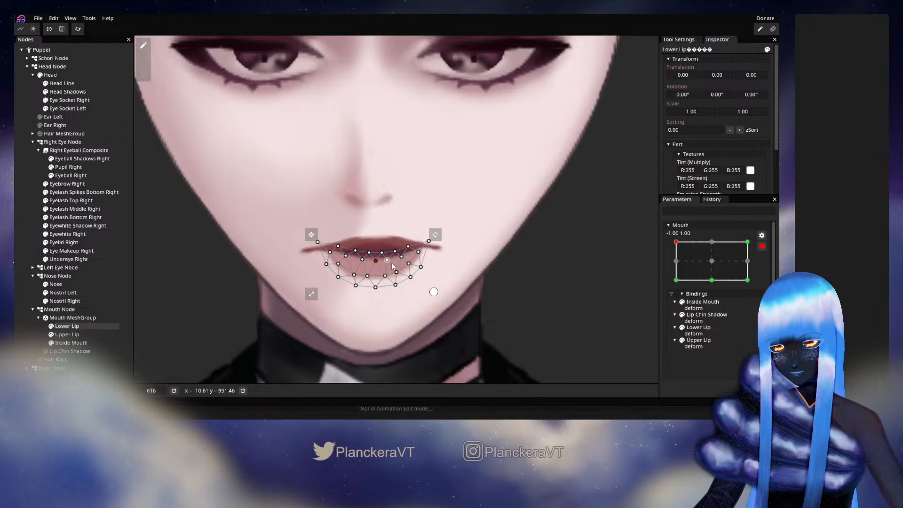
click(346, 257)
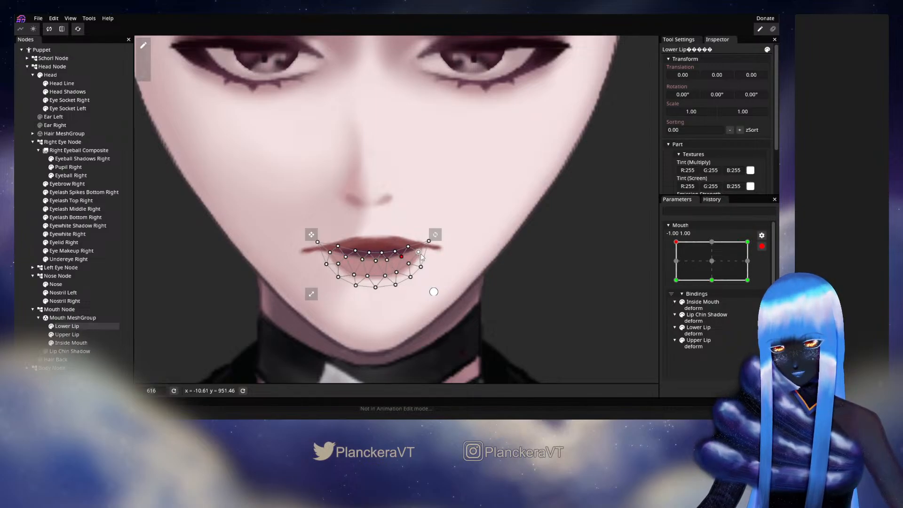
drag(421, 253, 422, 251)
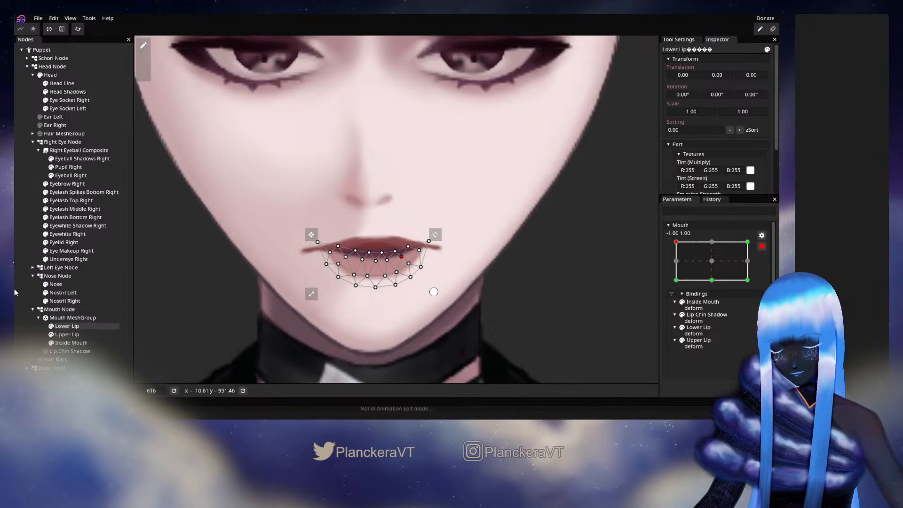
click(269, 306)
Stop editing the Mouth keypoint and mirror the Lower Lip horizontally by setting its X scale to -1.00.
scroll(421, 306, down, 2)
scroll(422, 307, down, 4)
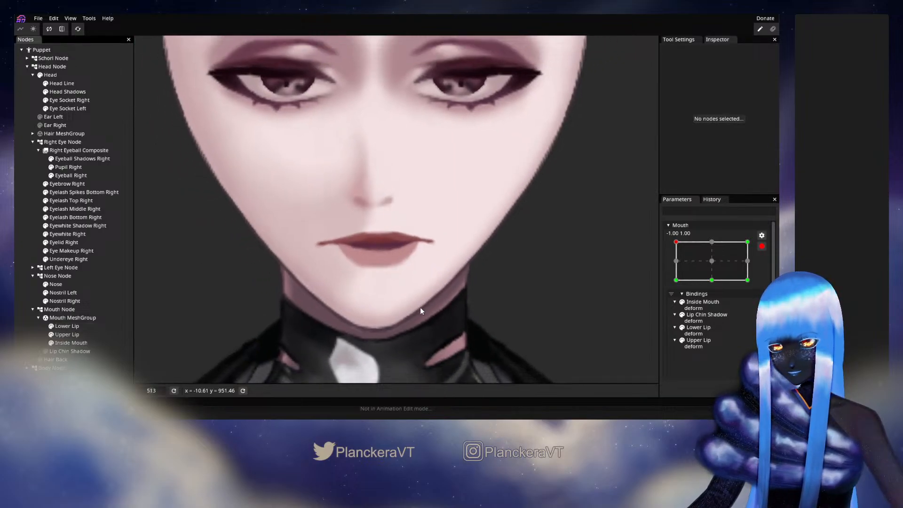
scroll(417, 323, down, 2)
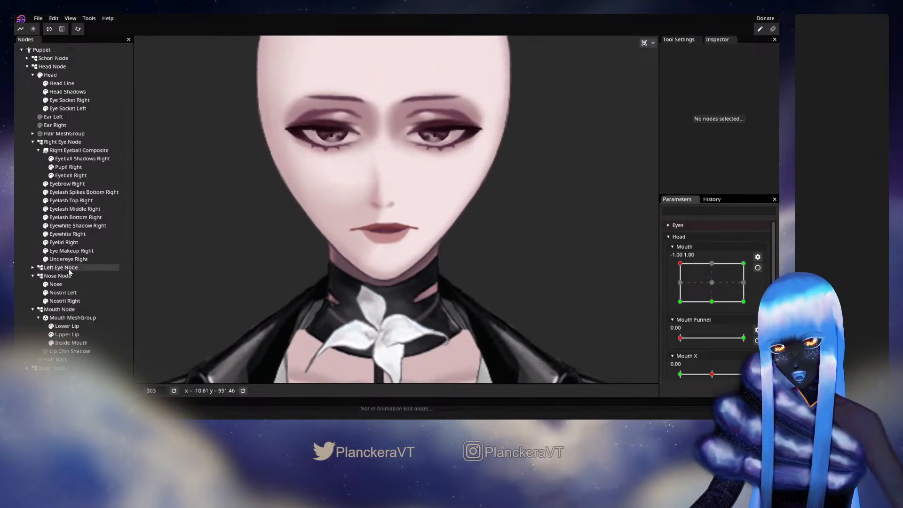
click(63, 326)
double_click(682, 122)
key(Left)
text(-)
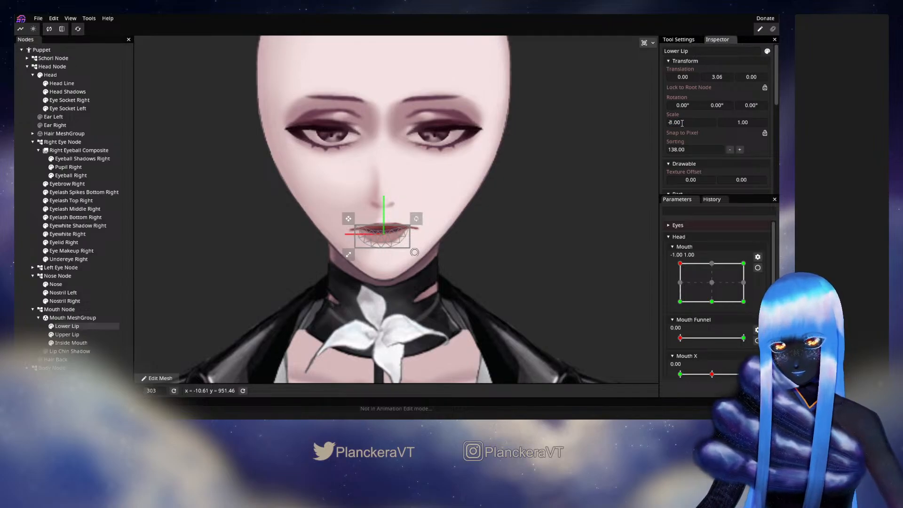
click(24, 296)
scroll(427, 217, up, 3)
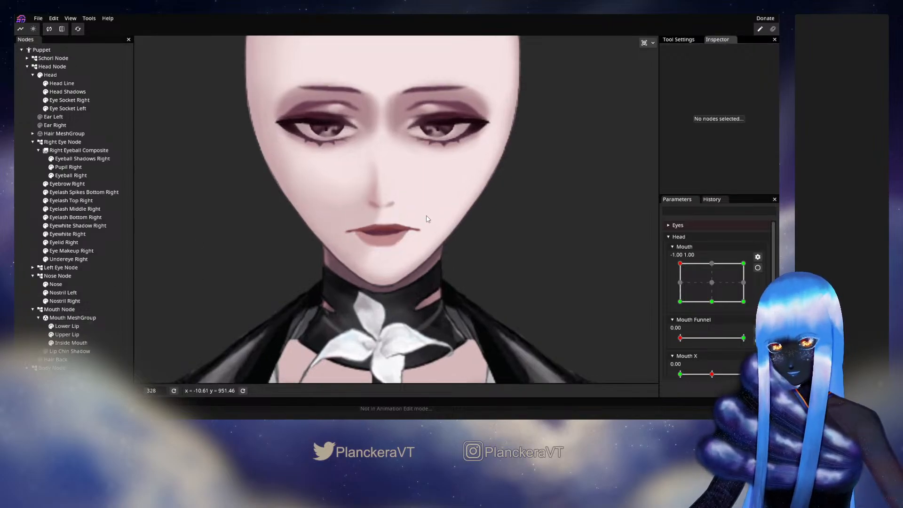
scroll(427, 304, up, 5)
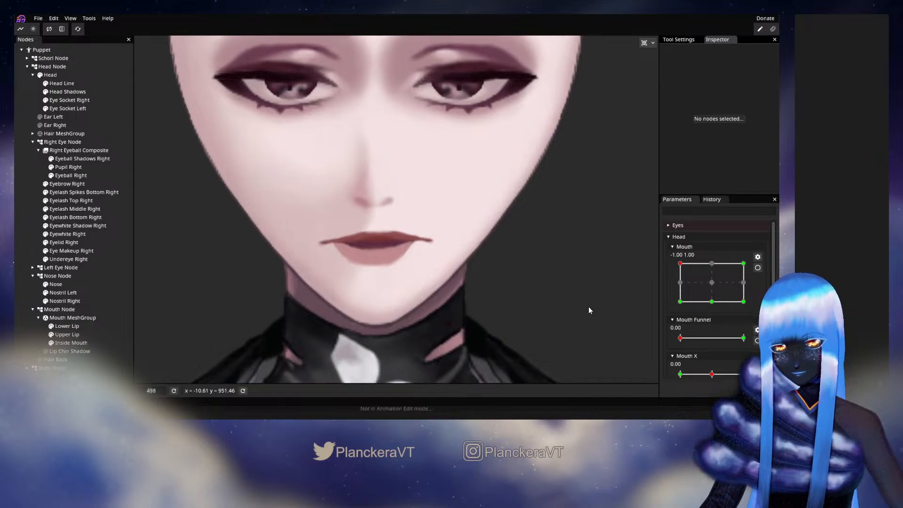
Resume editing the Mouth keypoint at -1.00, 1.00 and shift the Lower Lip mesh slightly right with the 40.00 Circle Brush.
click(757, 268)
scroll(444, 270, up, 1)
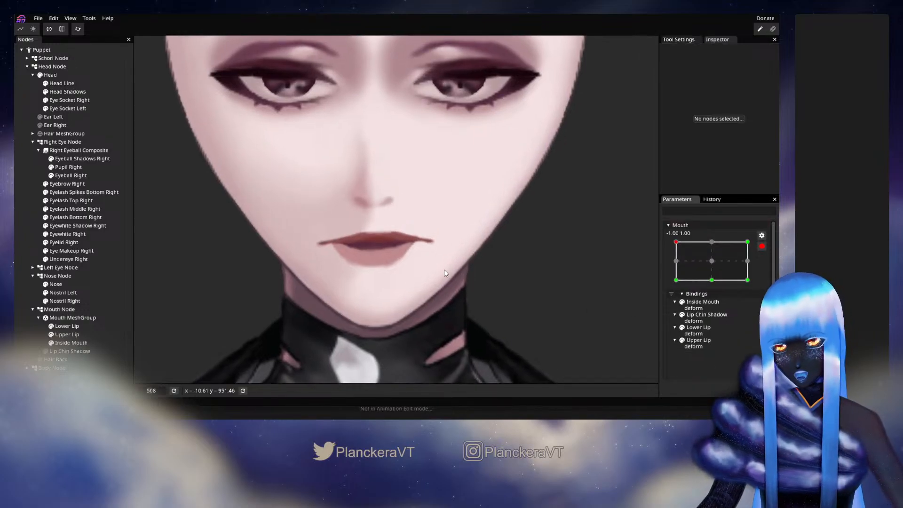
click(60, 320)
click(78, 327)
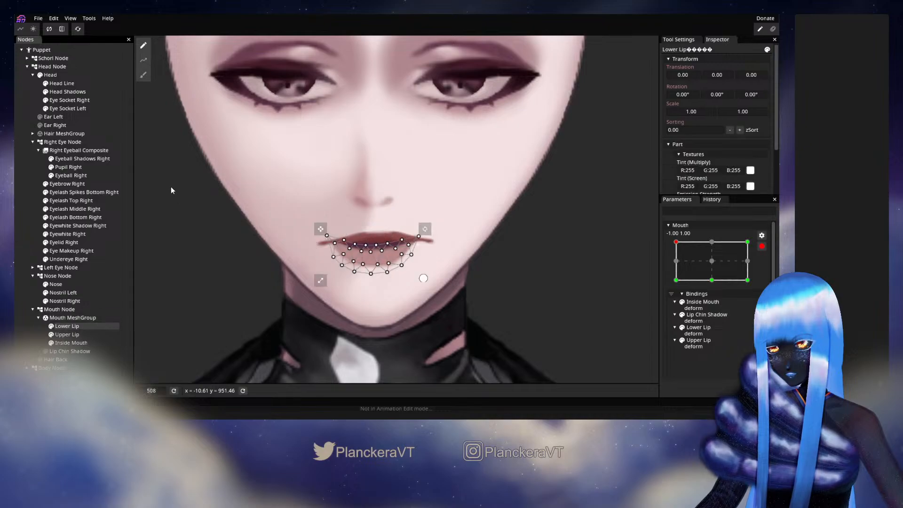
click(143, 75)
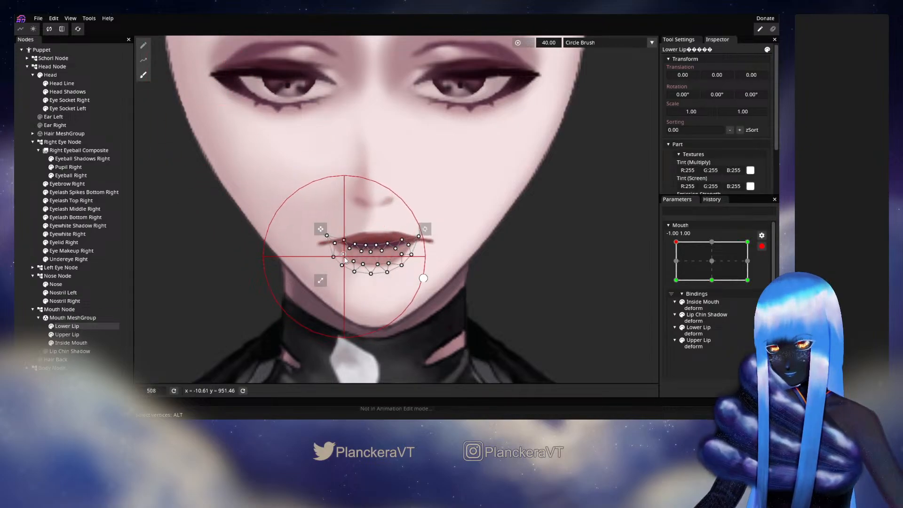
drag(347, 257, 350, 255)
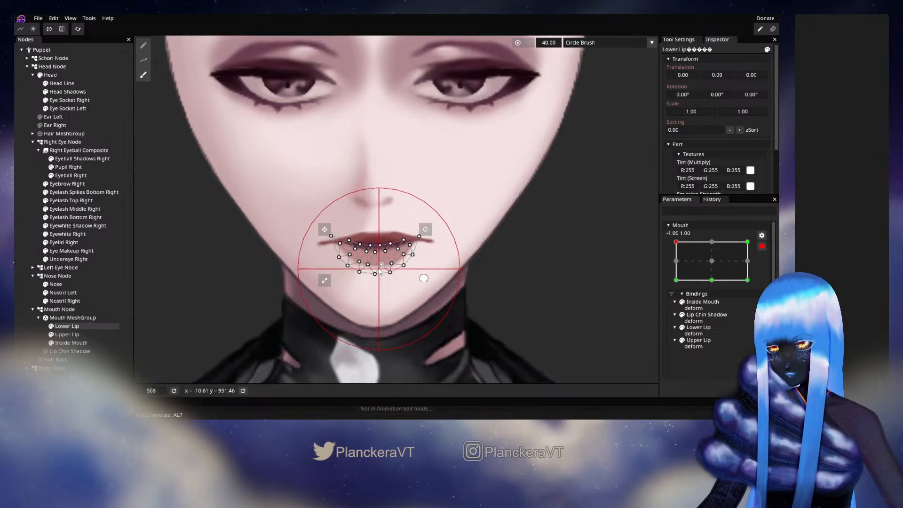
drag(383, 261, 385, 260)
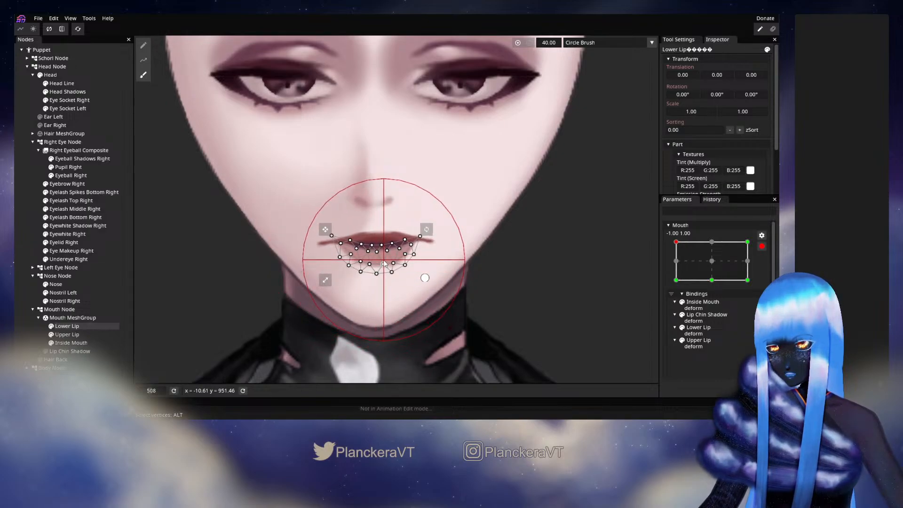
click(20, 227)
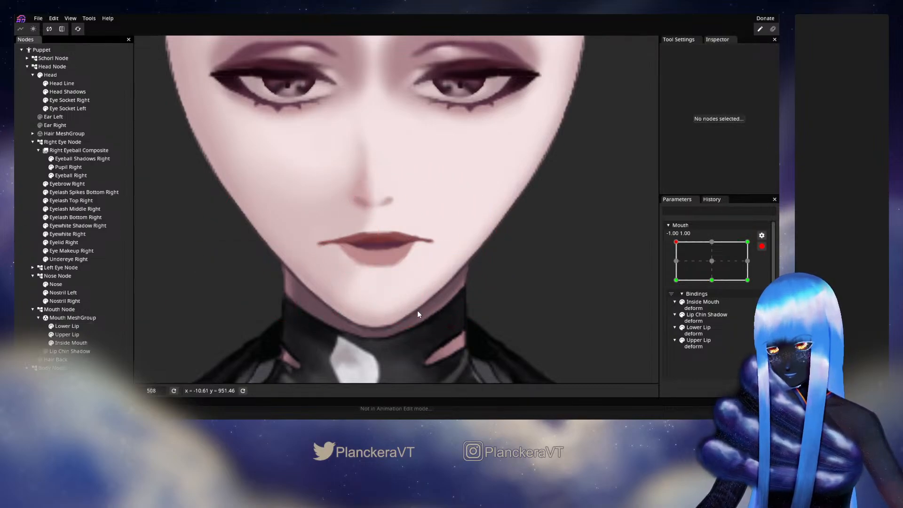
Adjust individual vertices along the Lower Lip's lower middle row and left side, then deselect the part.
click(66, 326)
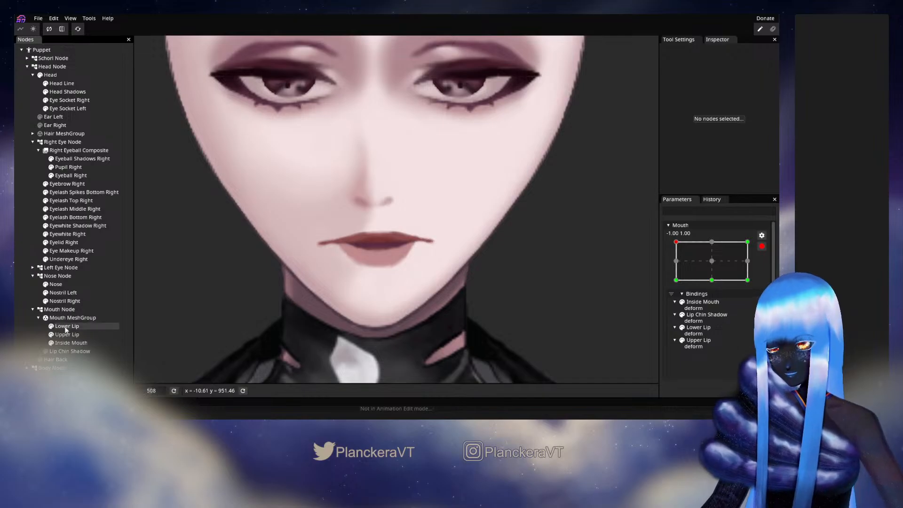
scroll(402, 303, up, 3)
scroll(378, 308, up, 1)
click(341, 270)
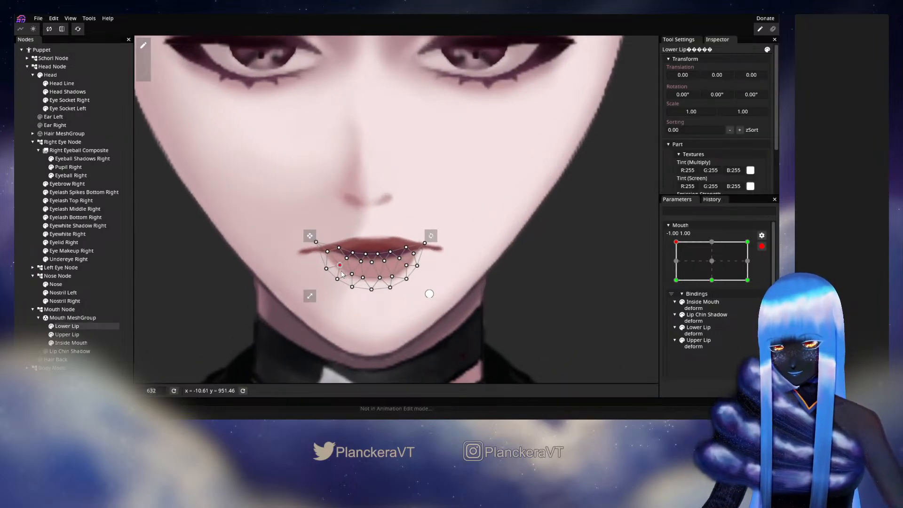
drag(348, 281, 366, 286)
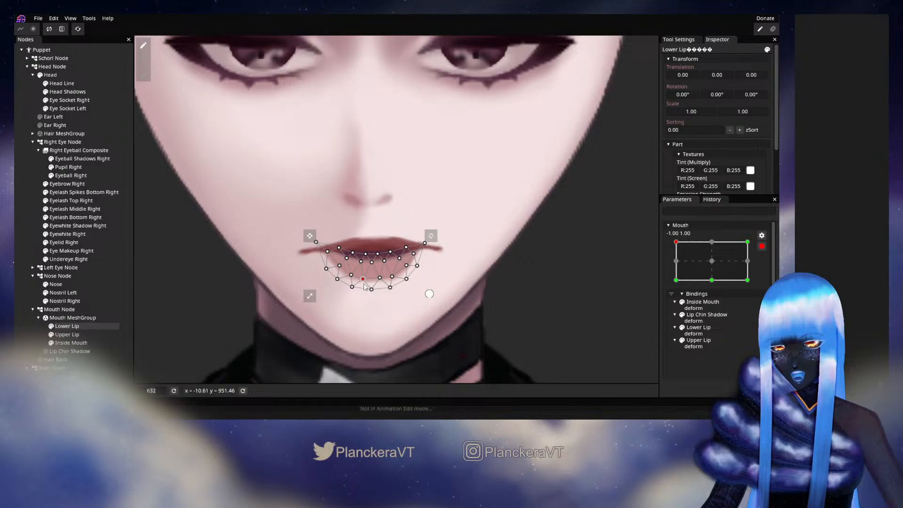
click(393, 276)
click(17, 263)
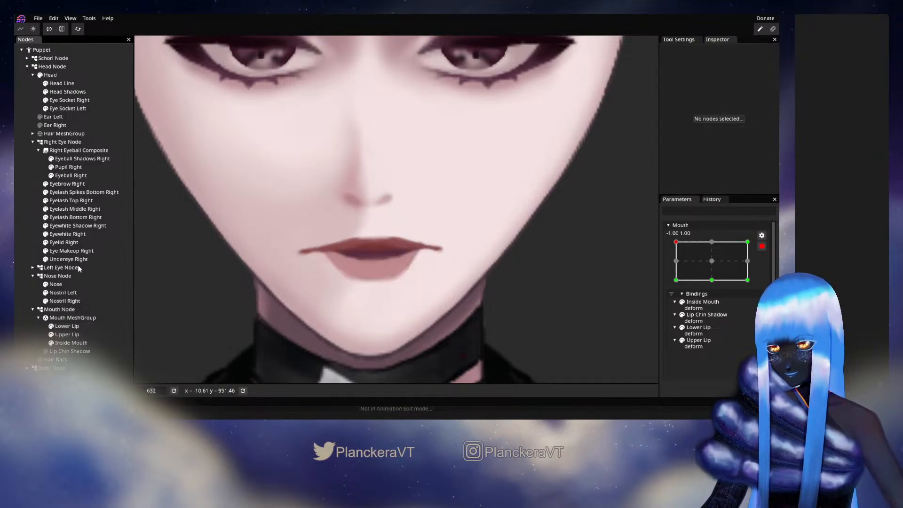
Stop editing the Mouth keypoint and undo the Lower Lip's horizontal mirroring by removing the minus sign from its X scale.
scroll(374, 293, down, 5)
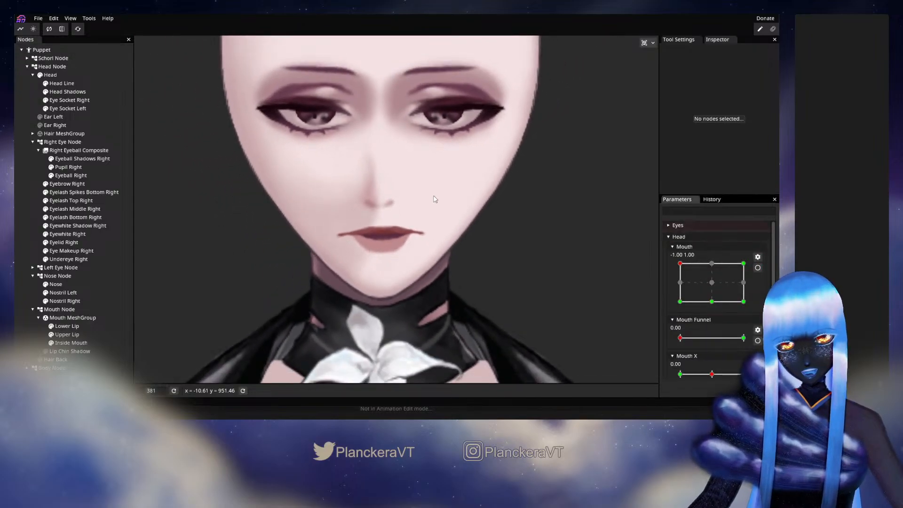
click(71, 327)
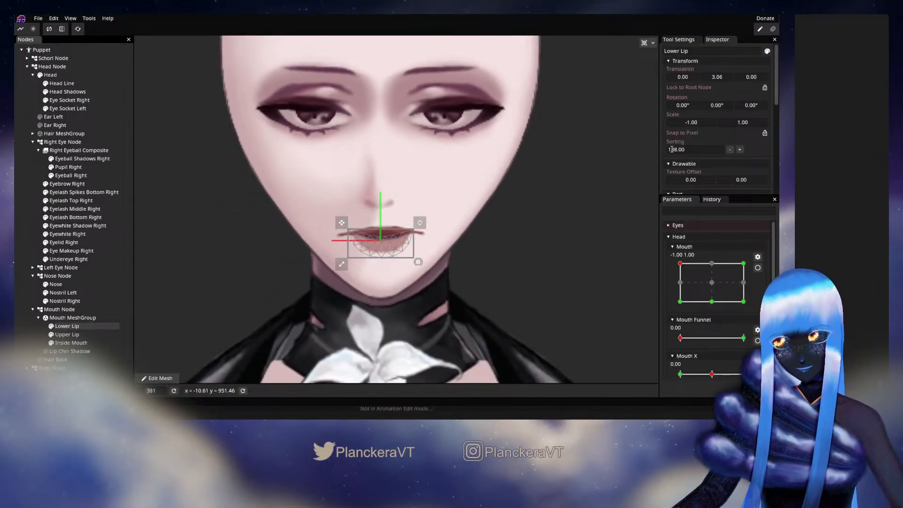
click(685, 121)
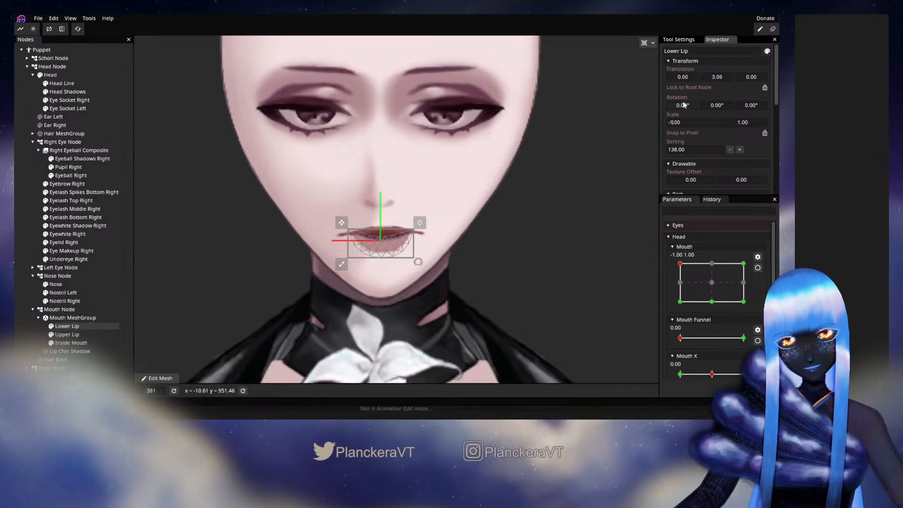
key(Left)
key(BackSpace)
click(572, 250)
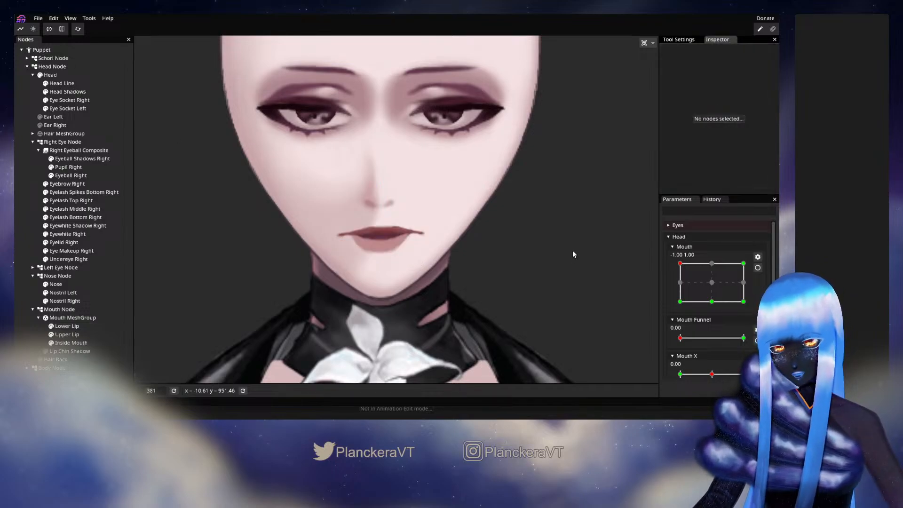
Resume editing the Mouth keypoint at -1.00, 1.00, nudge the Lower Lip mesh with the 40.00 Circle Brush, and deselect the part.
scroll(474, 252, up, 4)
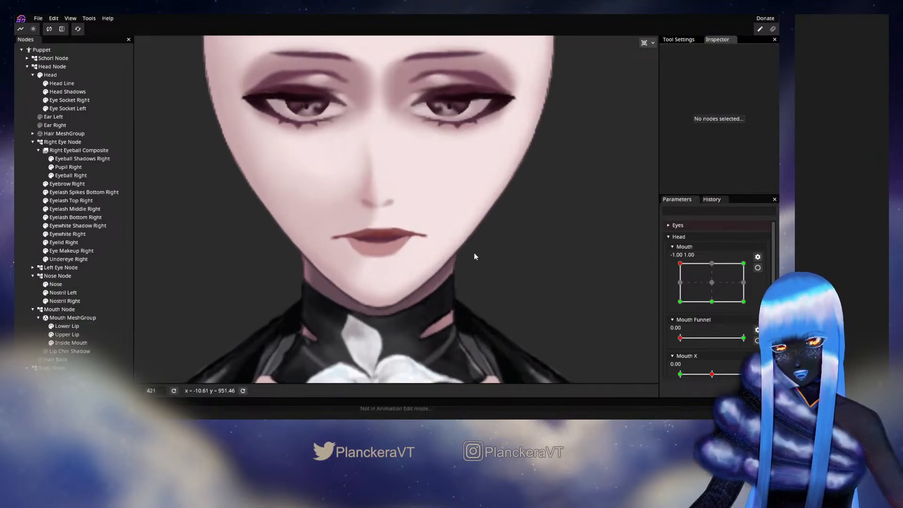
click(758, 268)
scroll(182, 233, up, 1)
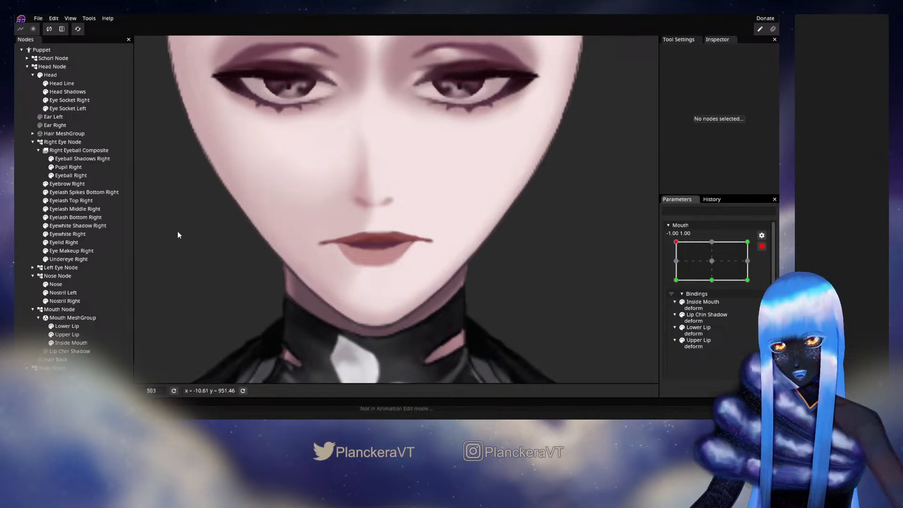
click(64, 327)
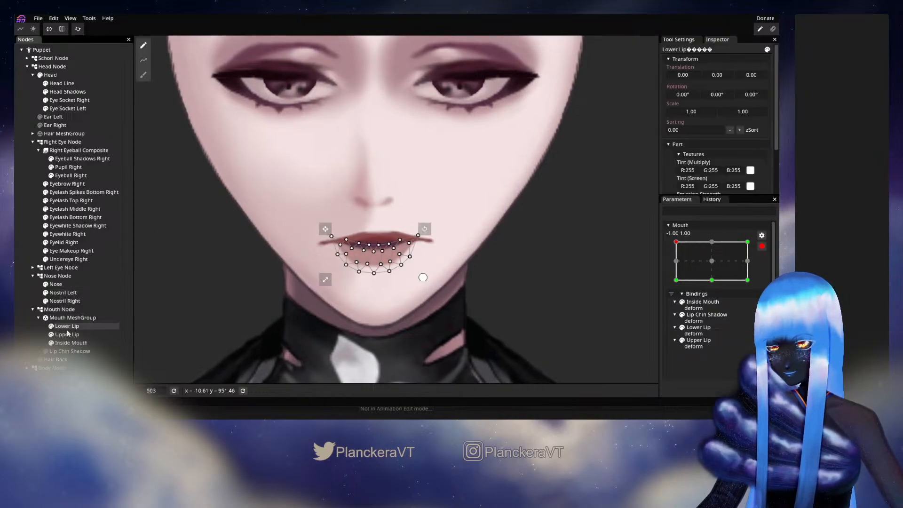
click(143, 75)
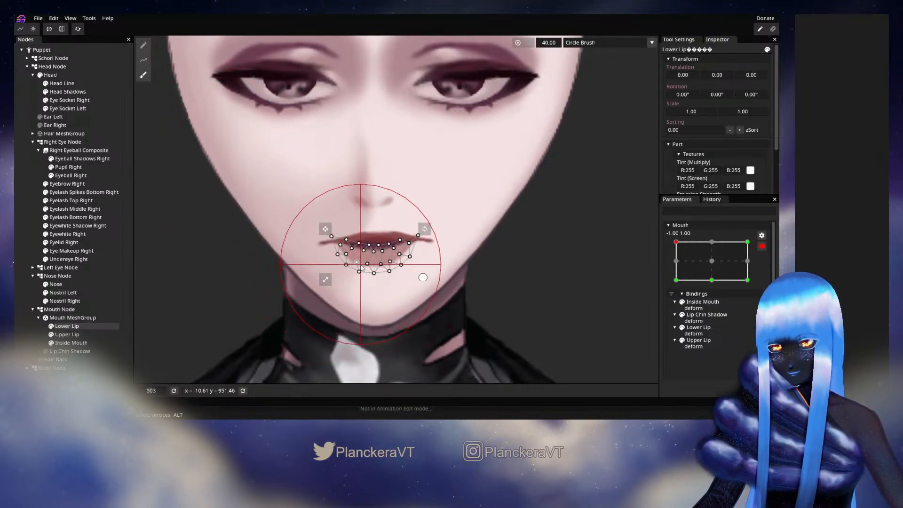
drag(365, 266, 392, 263)
drag(431, 241, 428, 242)
click(24, 275)
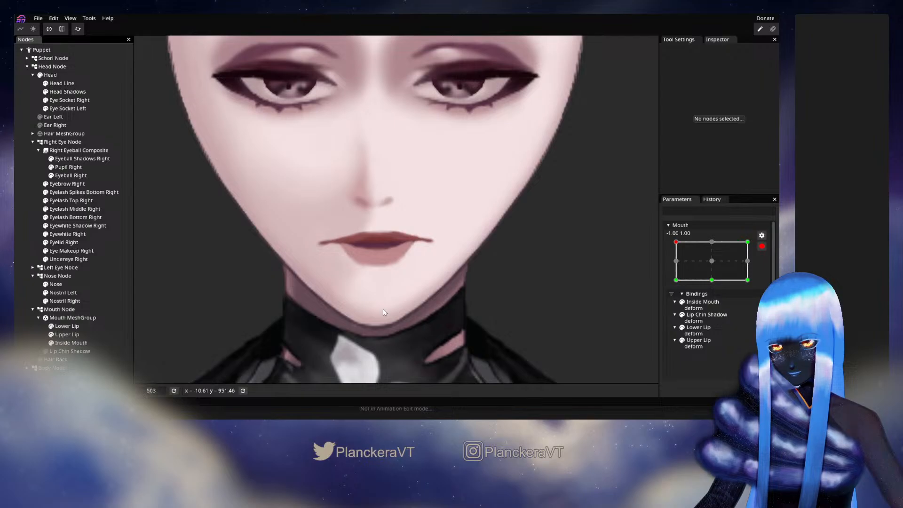
Reduce the Circle Brush size to 18.00, refine the left part of the Lower Lip mesh, and deselect the part.
click(66, 327)
click(142, 76)
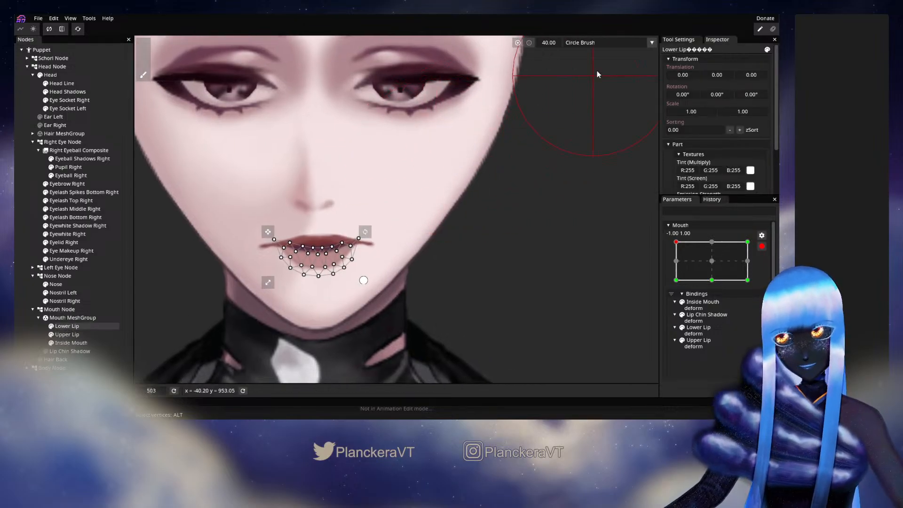
scroll(541, 44, down, 1)
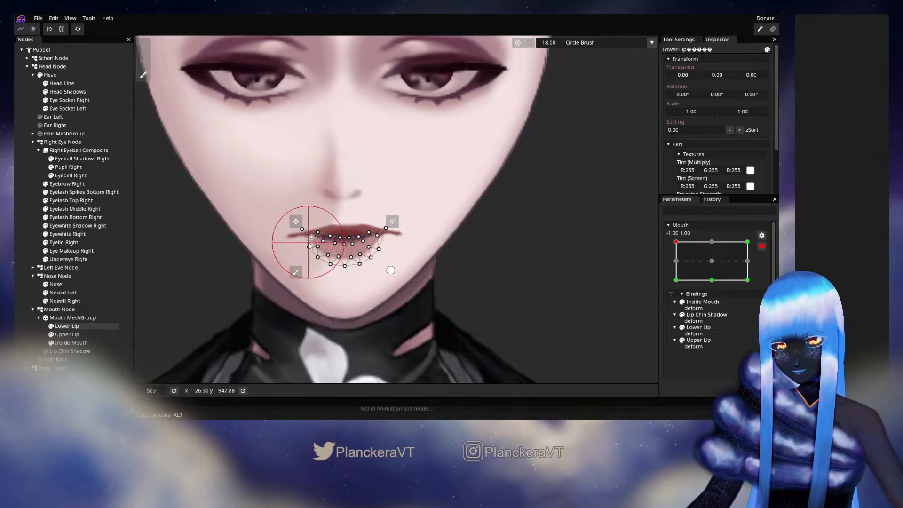
click(23, 241)
drag(414, 298, 469, 300)
scroll(469, 300, up, 1)
scroll(485, 301, up, 1)
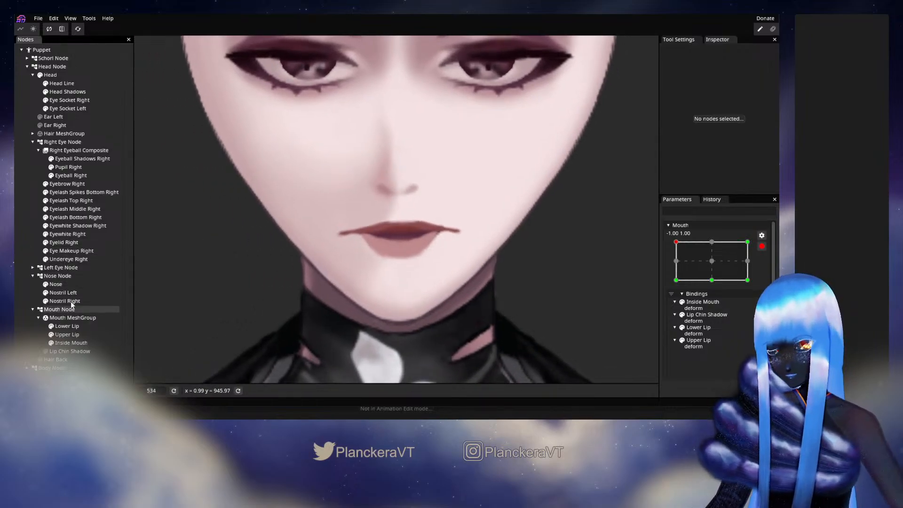
Nudge the Lower Lip mesh's right corner and bottom edge with the 18.00 Circle Brush, then deselect the part.
click(67, 326)
click(143, 74)
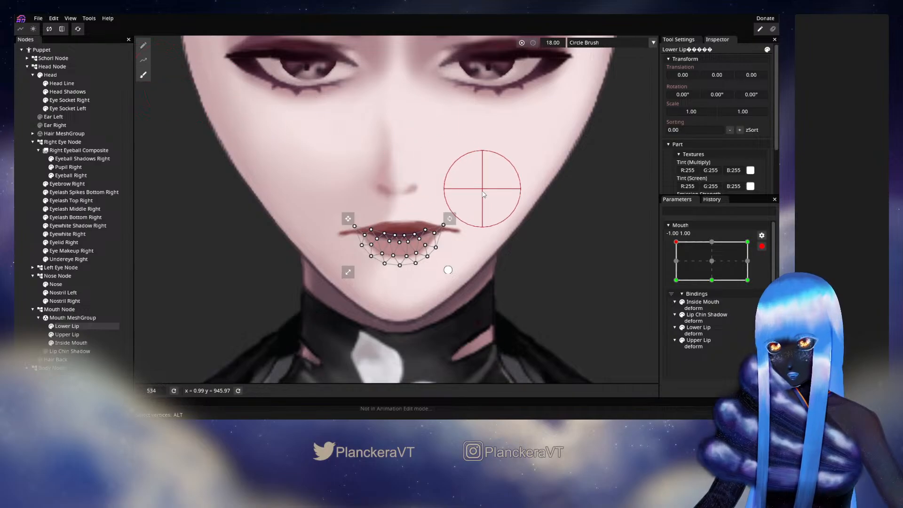
drag(436, 218, 438, 222)
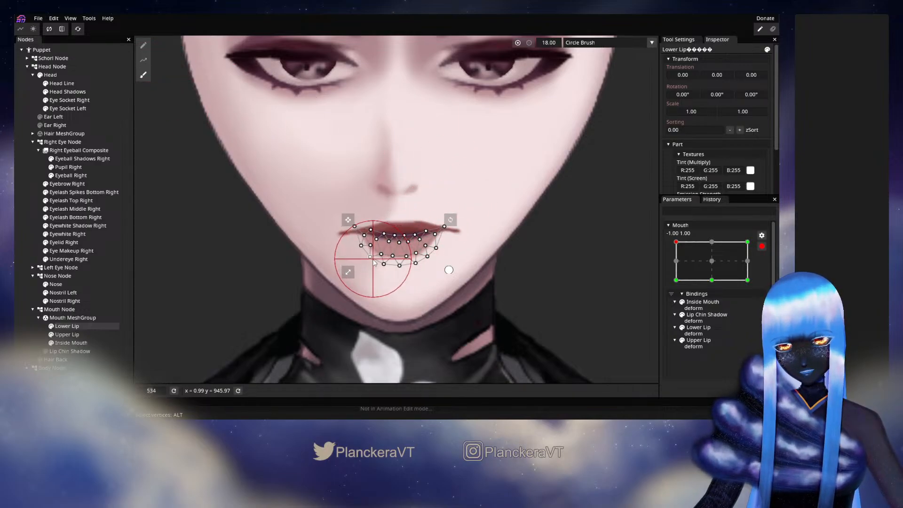
click(19, 267)
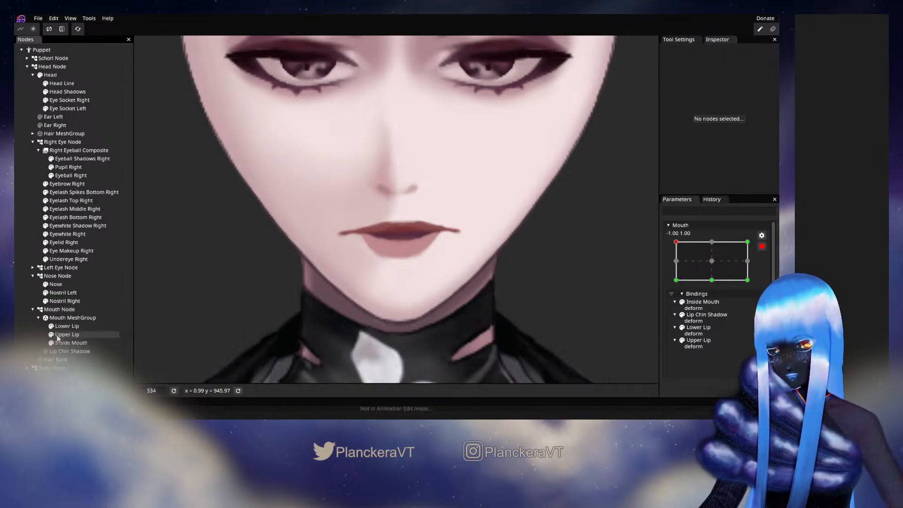
click(65, 326)
drag(423, 272, 403, 276)
click(516, 307)
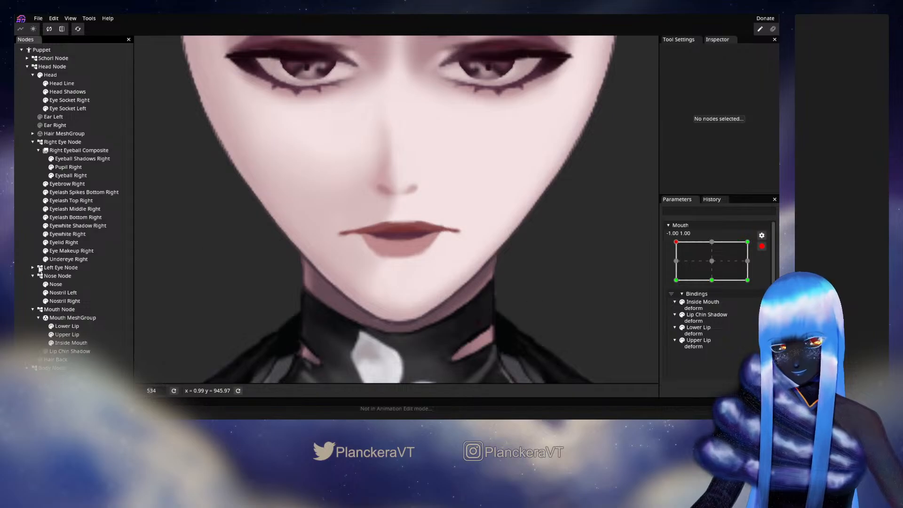
Stop editing the Mouth keypoint and mirror the Lower Lip horizontally with an X scale of -1.00 to check its symmetry.
click(63, 326)
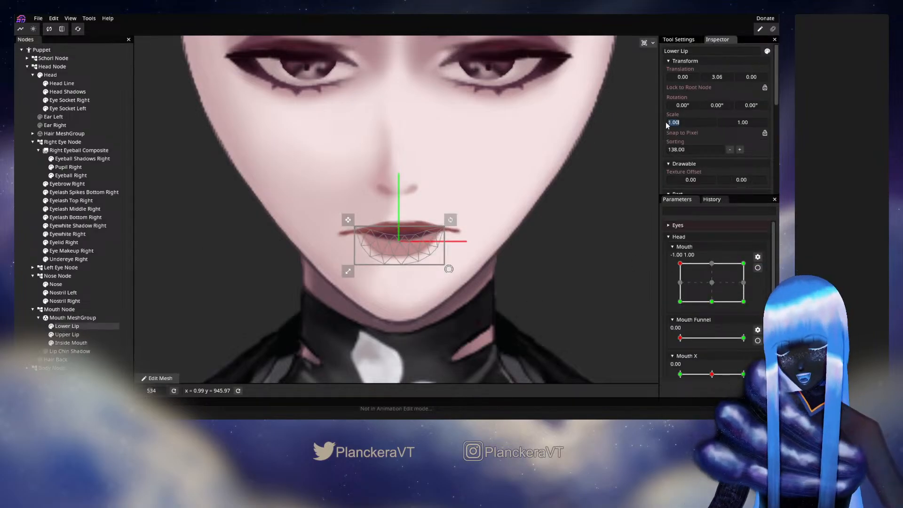
text(-1)
key(Return)
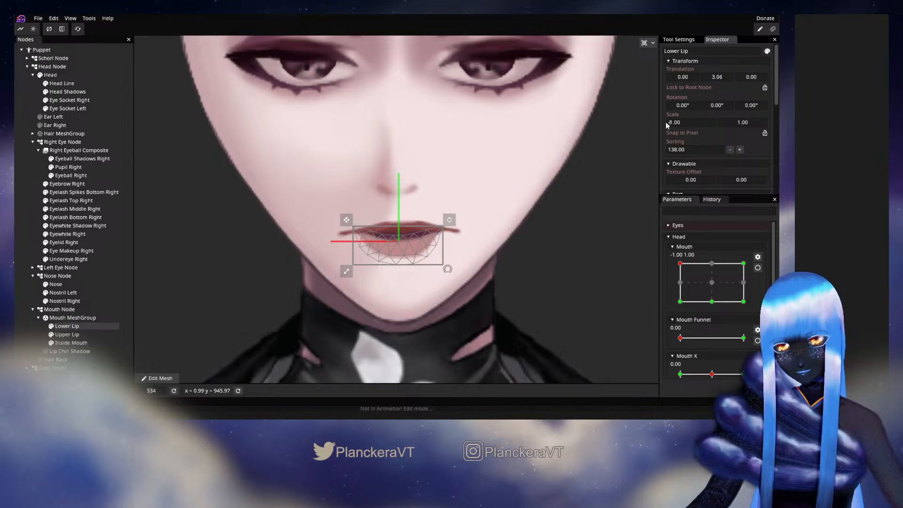
click(370, 333)
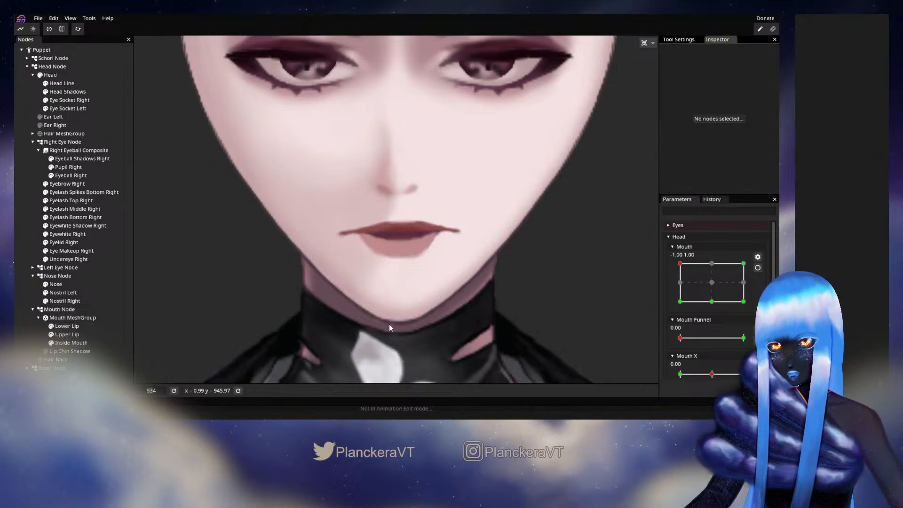
Resume editing the Mouth keypoint and adjust the Lower Lip's bottom-edge and right-side vertices, then deselect the part.
click(65, 326)
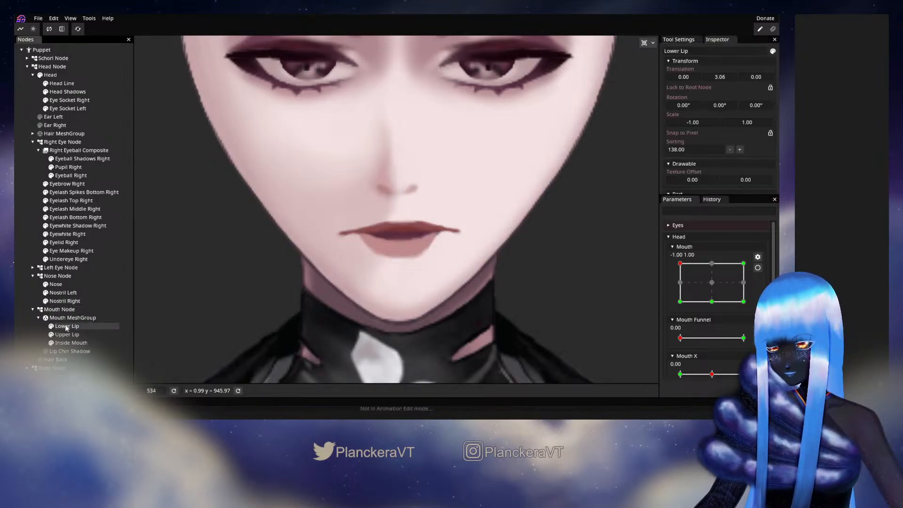
click(758, 267)
click(143, 75)
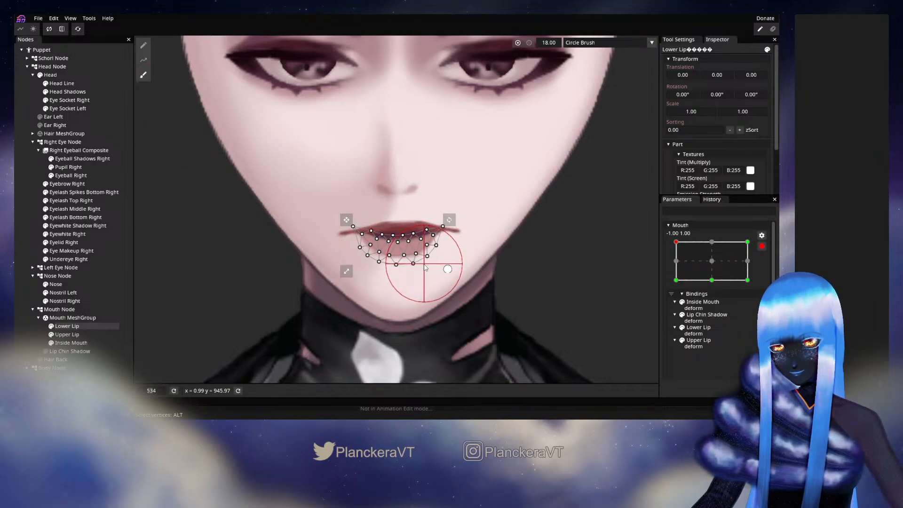
click(144, 45)
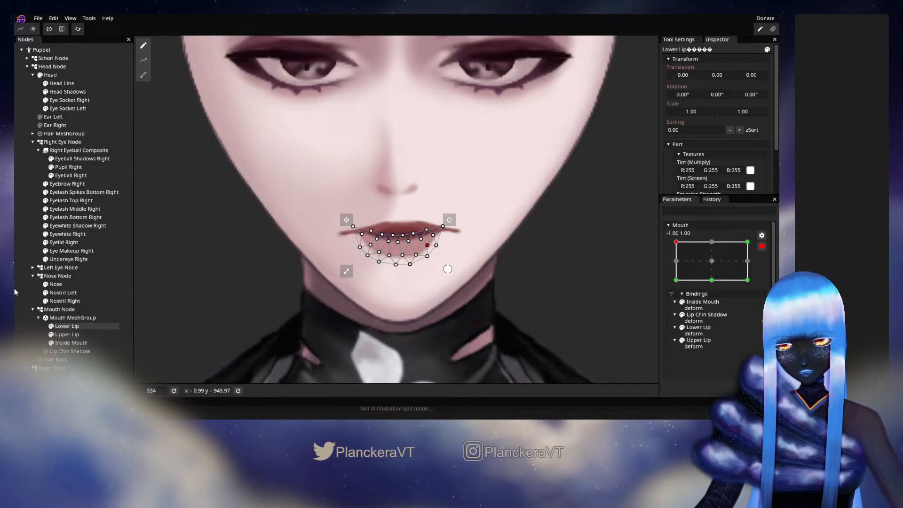
click(21, 272)
Reselect the Lower Lip, fine-tune the vertices along its lower right curve, and deselect it to review the lip shape.
click(66, 326)
scroll(422, 264, up, 2)
click(419, 261)
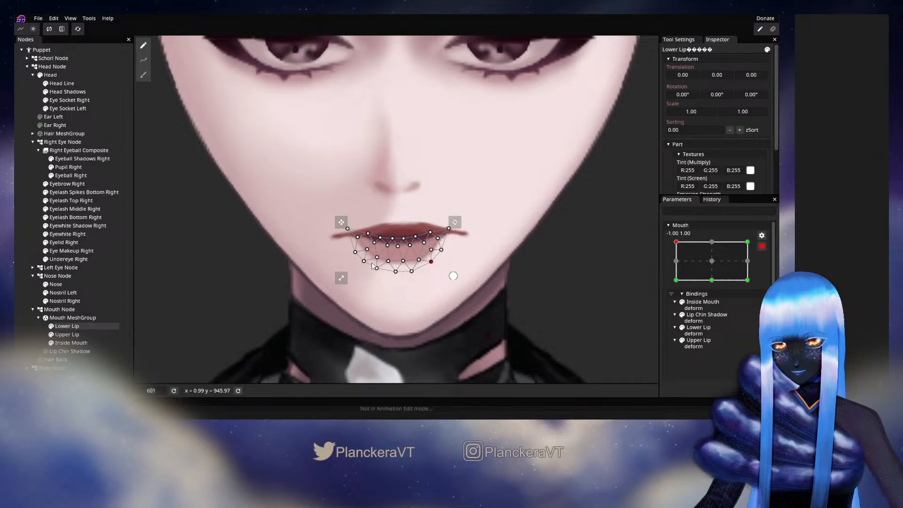
click(29, 241)
scroll(546, 304, down, 3)
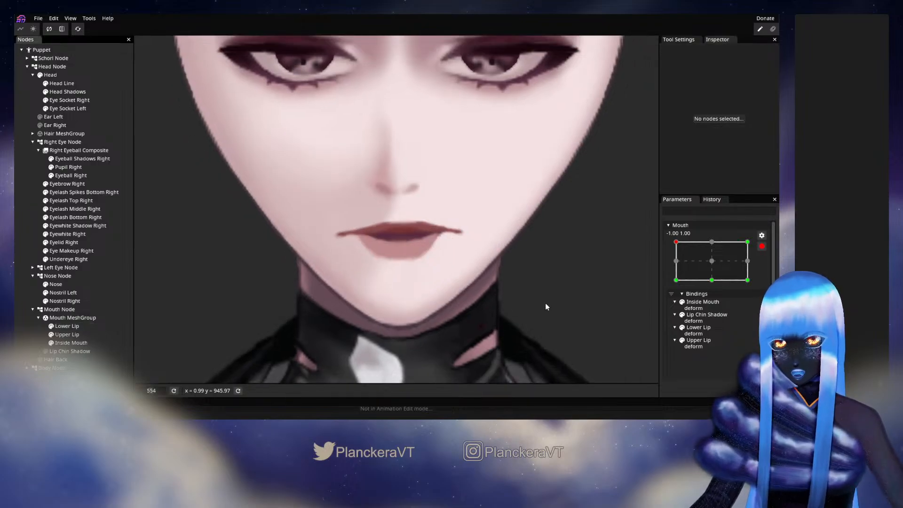
scroll(521, 310, up, 2)
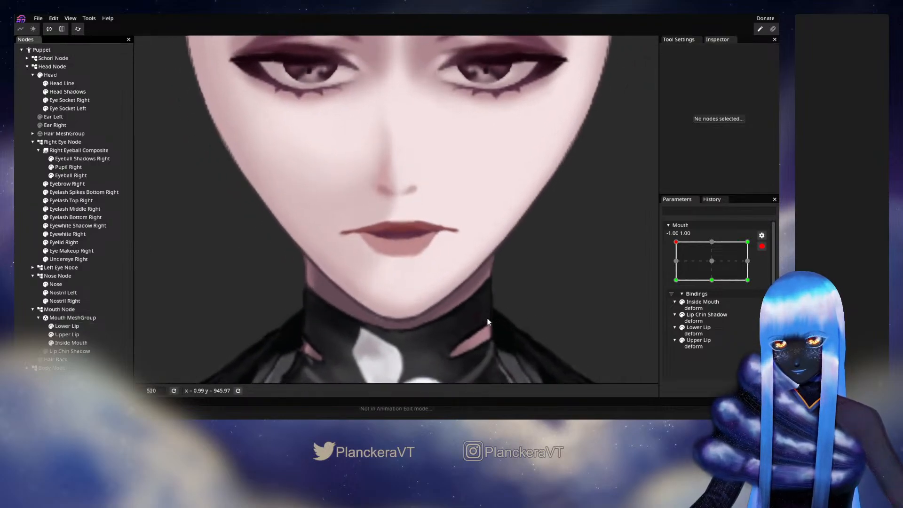
Adjust the Lower Lip's lower middle row and bottom left edge vertices individually, then deselect the part.
click(57, 326)
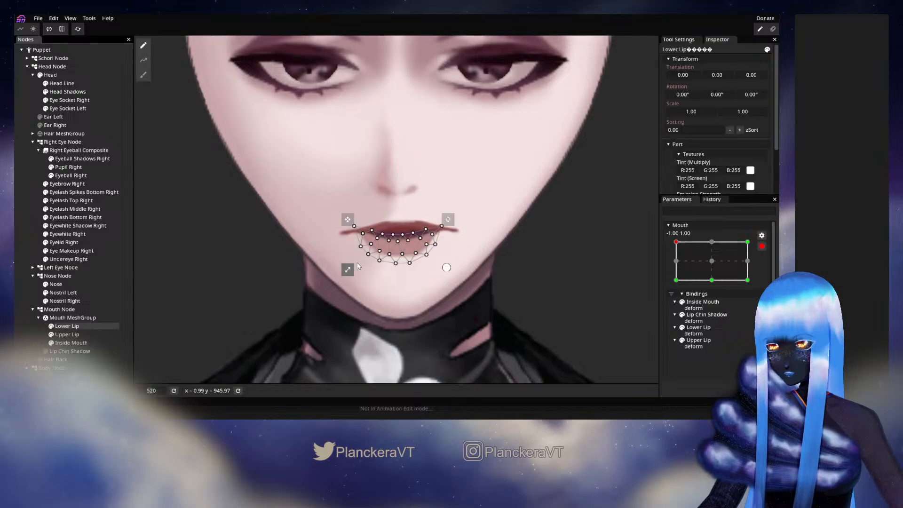
scroll(376, 271, up, 3)
click(377, 258)
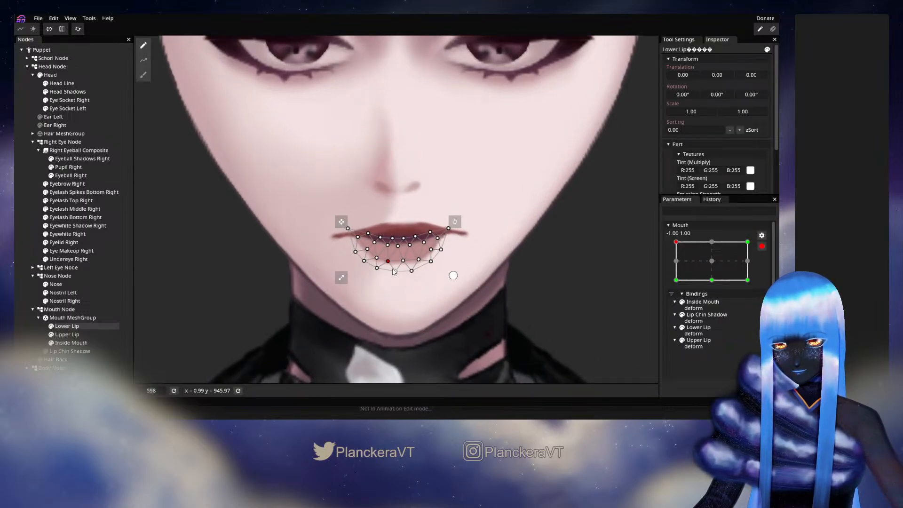
drag(377, 272, 378, 275)
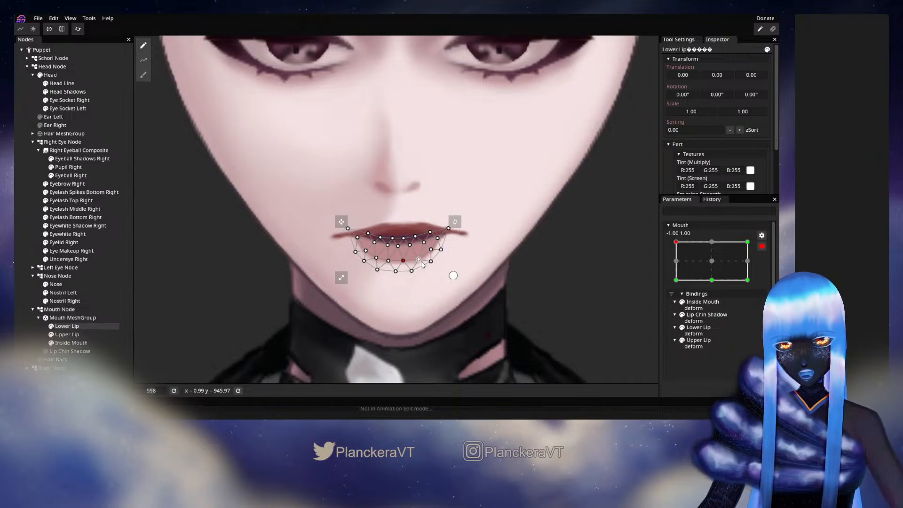
click(303, 269)
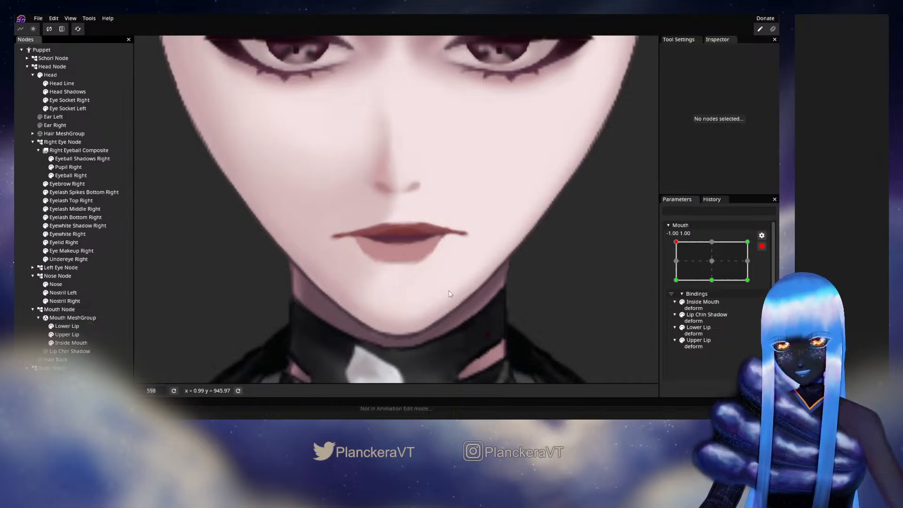
Shift the Lower Lip's inner right vertices and the bottom-edge vertex right of centre, then deselect the part.
click(113, 326)
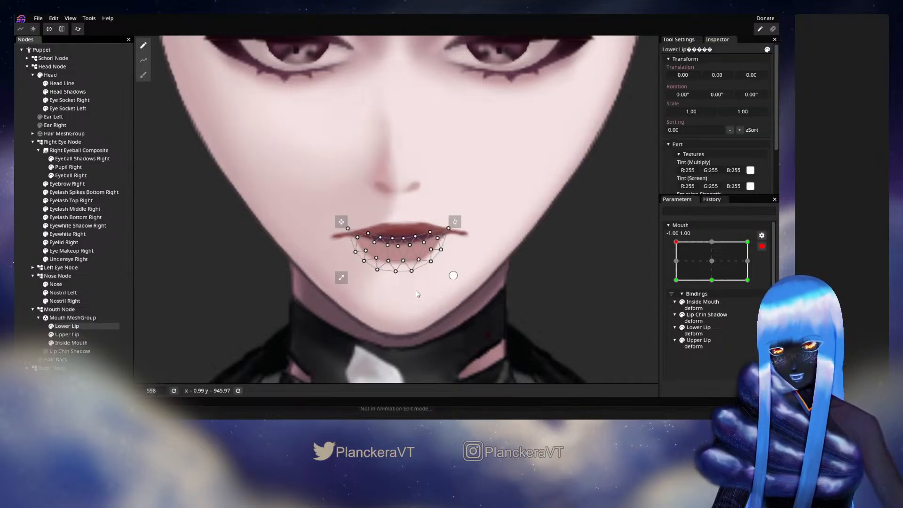
click(423, 260)
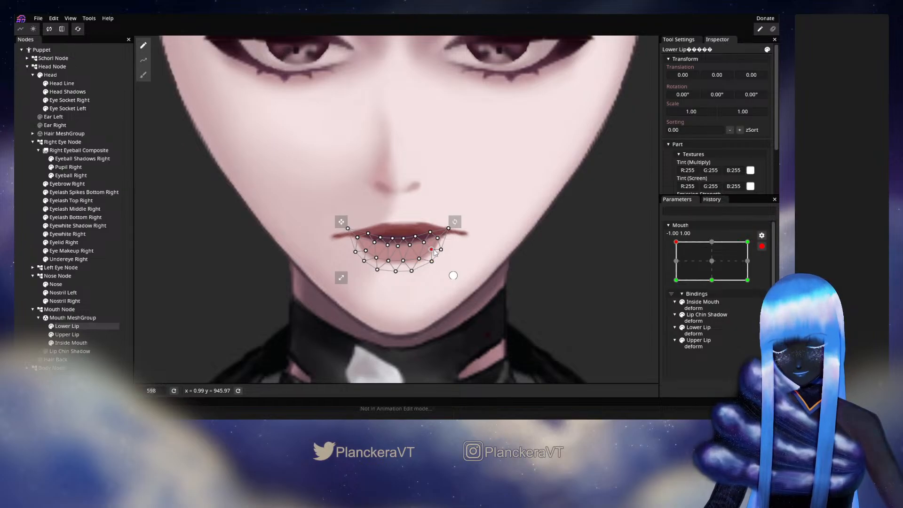
click(420, 273)
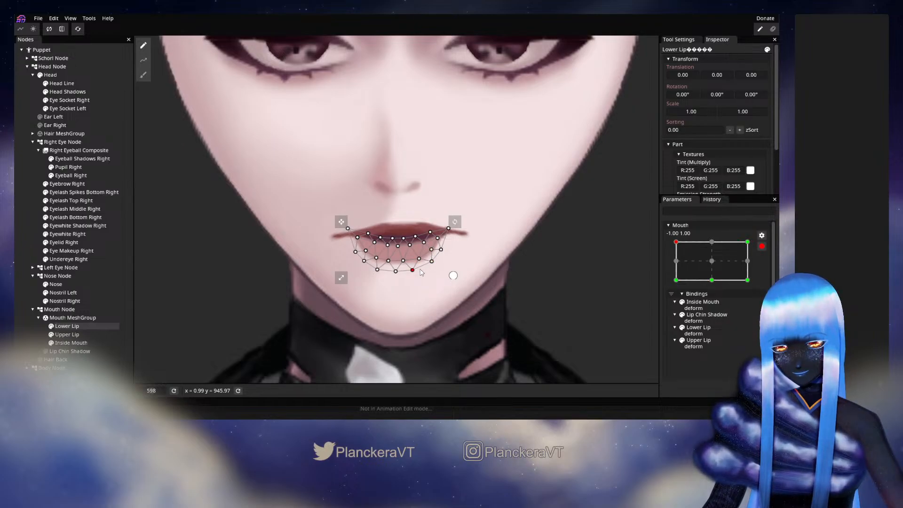
click(451, 322)
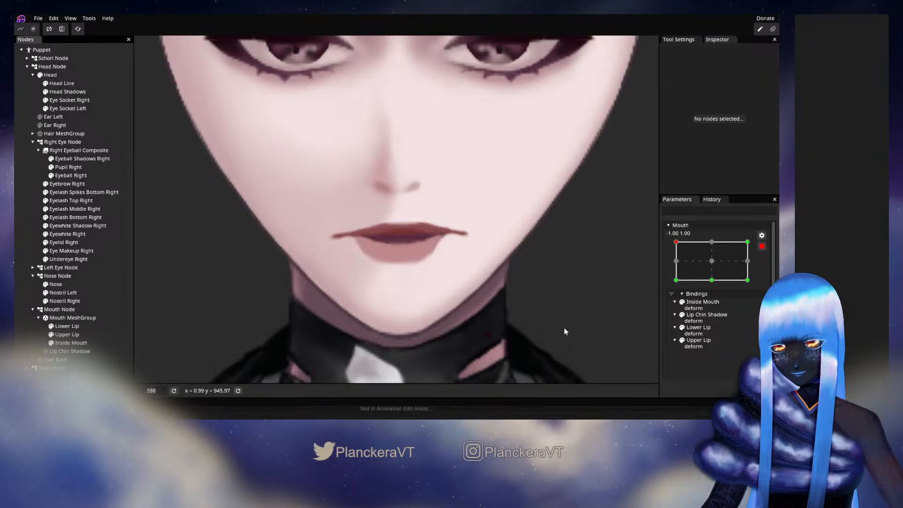
Stop editing the Mouth keypoint, restore the Lower Lip's X scale to 1.00, and deselect the part.
click(762, 246)
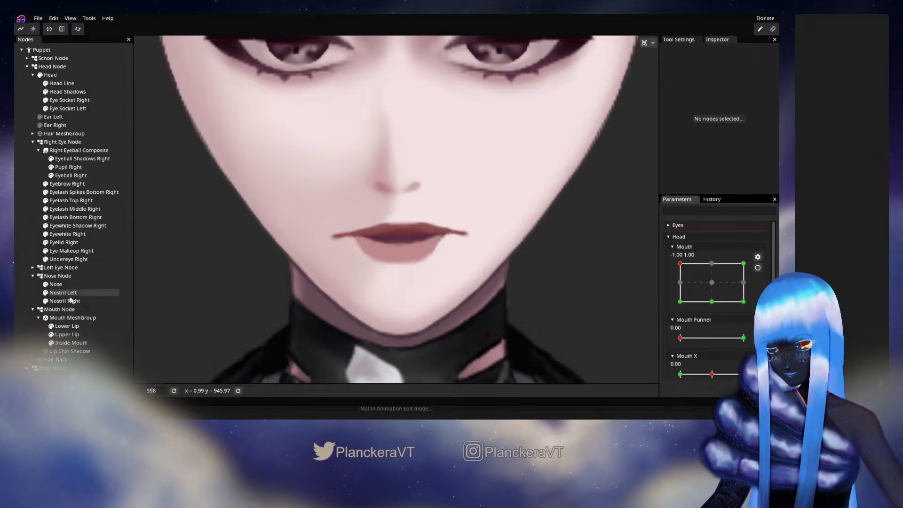
click(67, 327)
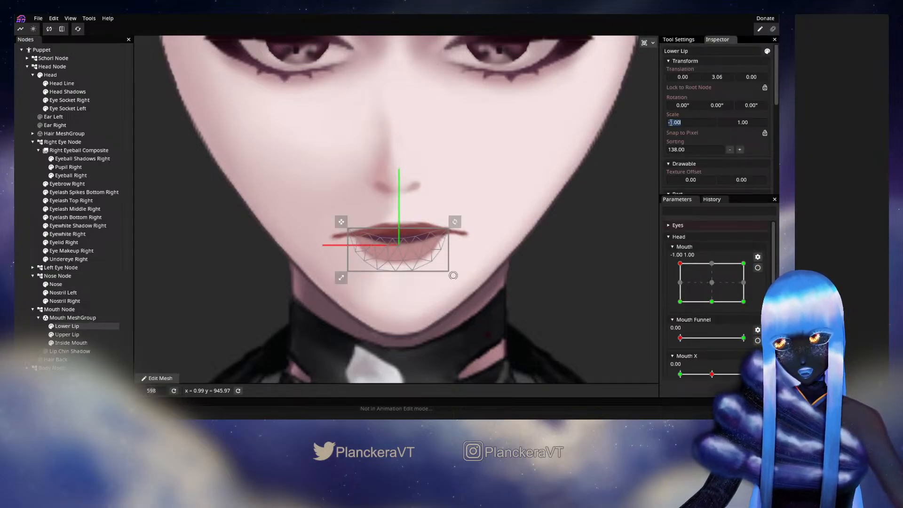
key(BackSpace)
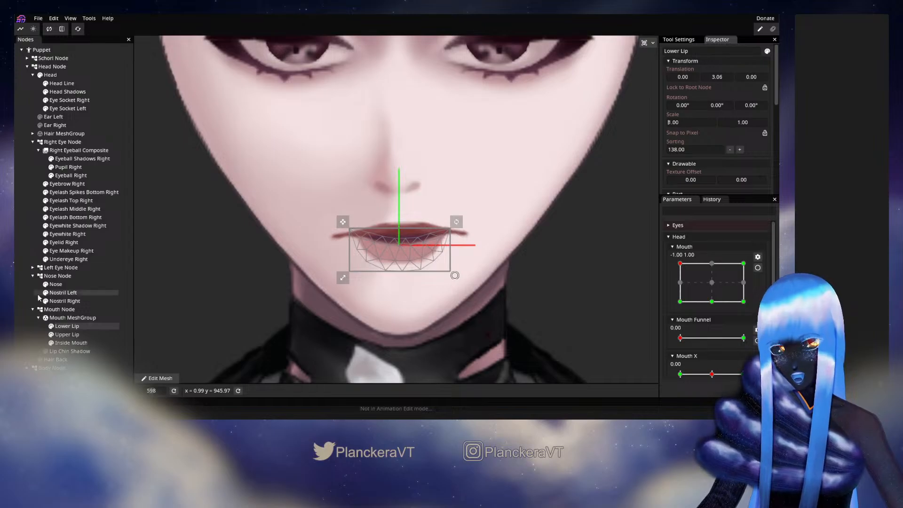
click(16, 293)
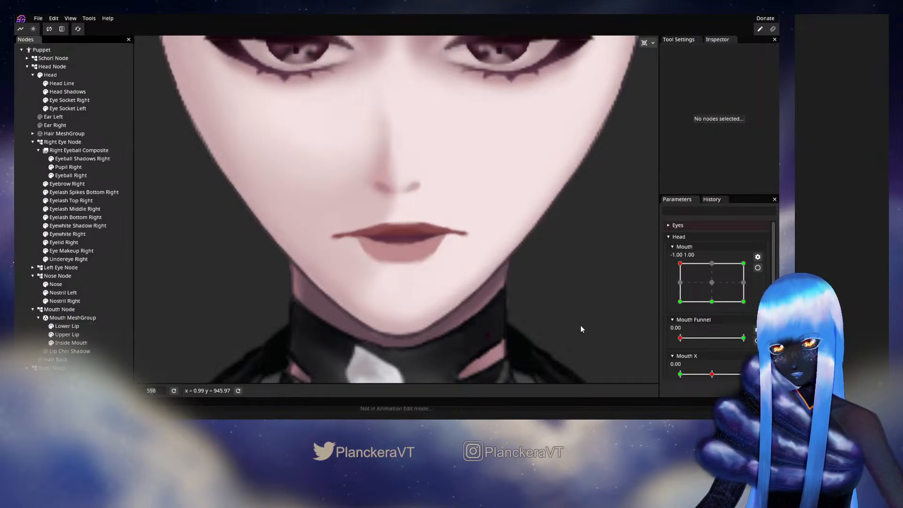
Preview the mouth deformation by sweeping the Mouth parameter's vertical value at horizontal -1.00, finishing at -1.00, 1.00.
scroll(581, 326, down, 5)
scroll(580, 324, down, 2)
click(682, 278)
drag(682, 281, 679, 301)
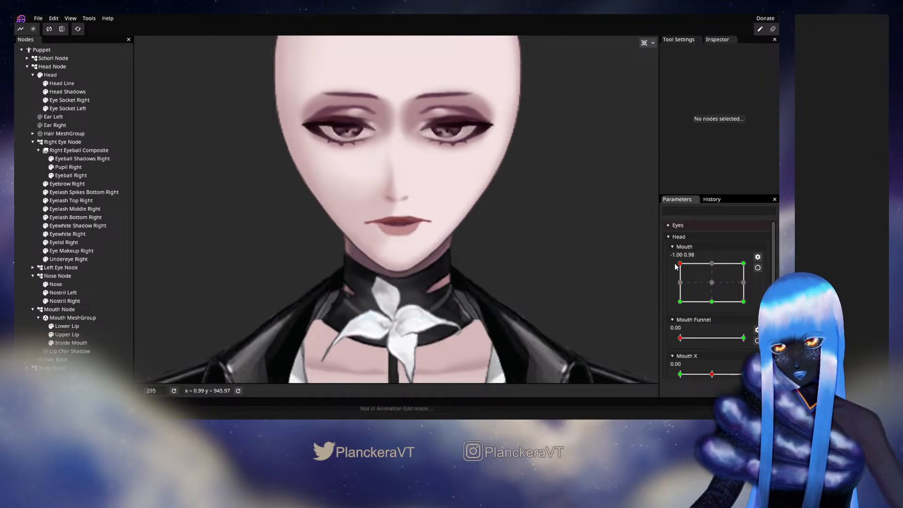
drag(676, 316, 673, 252)
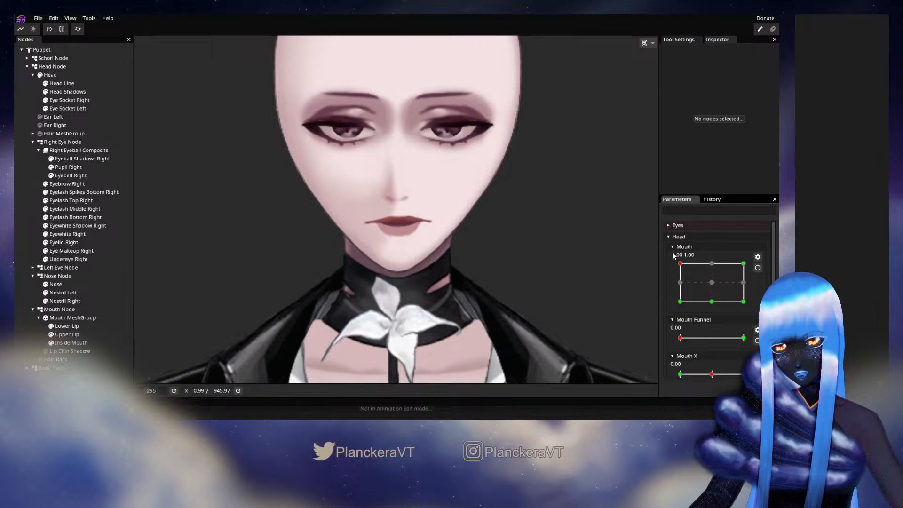
Inspect the Lower Lip's mesh at the Mouth keypoint -1.00, 1.00, then deselect the part.
click(758, 268)
scroll(429, 278, up, 3)
scroll(431, 279, up, 3)
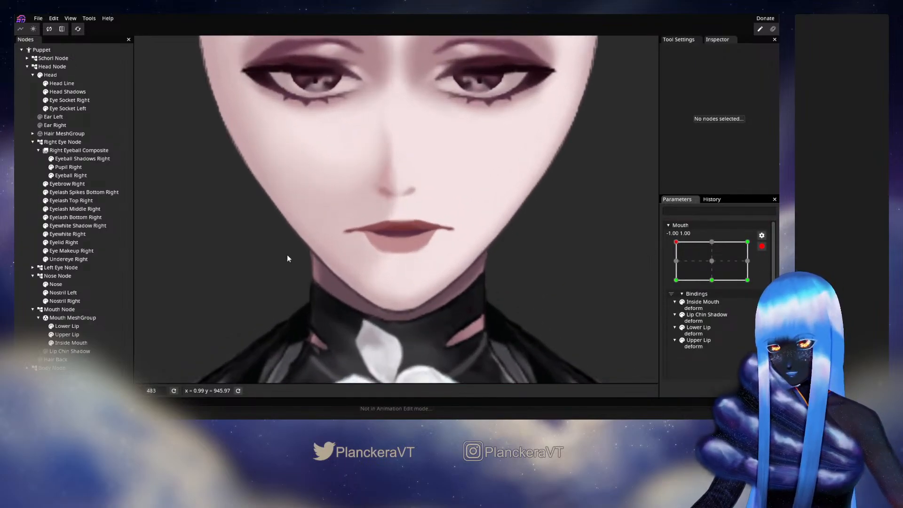
click(122, 325)
scroll(380, 254, up, 2)
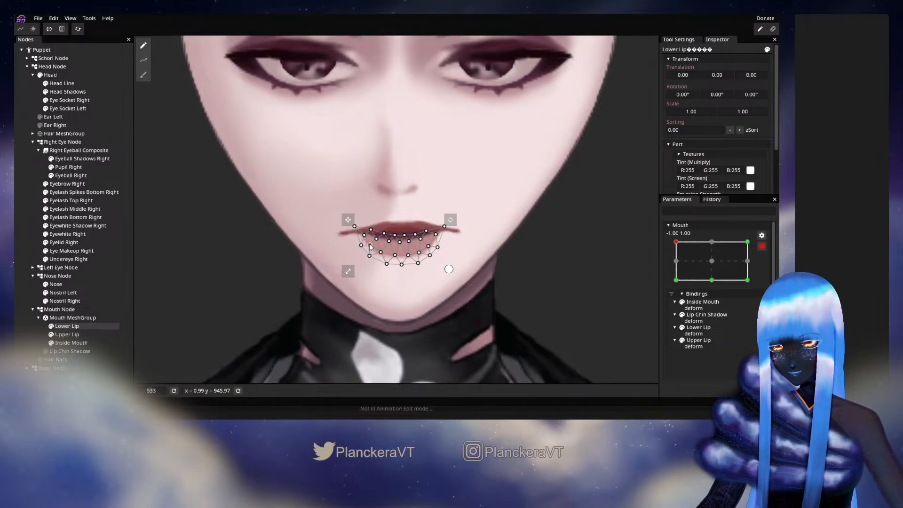
click(20, 298)
scroll(445, 264, down, 4)
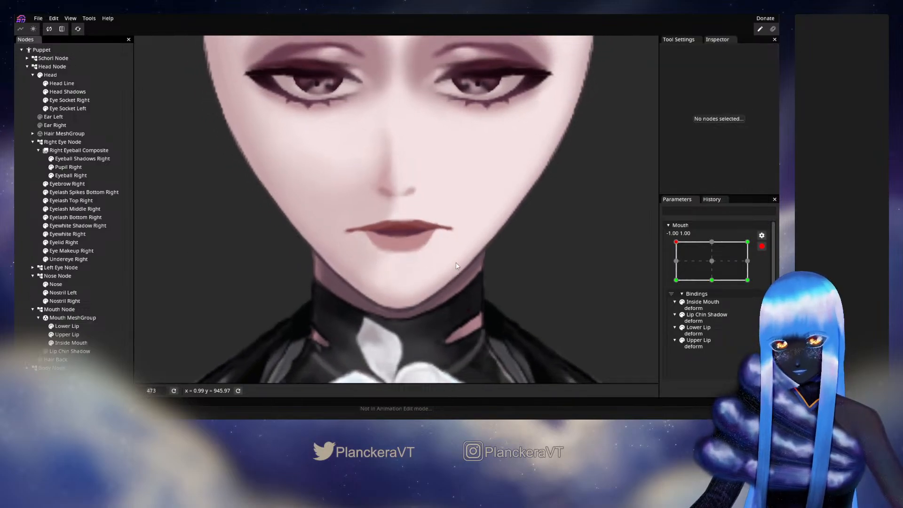
Stop editing the Mouth keypoint and preview the deformation by sweeping the vertical value at horizontal -1.00.
scroll(472, 279, down, 4)
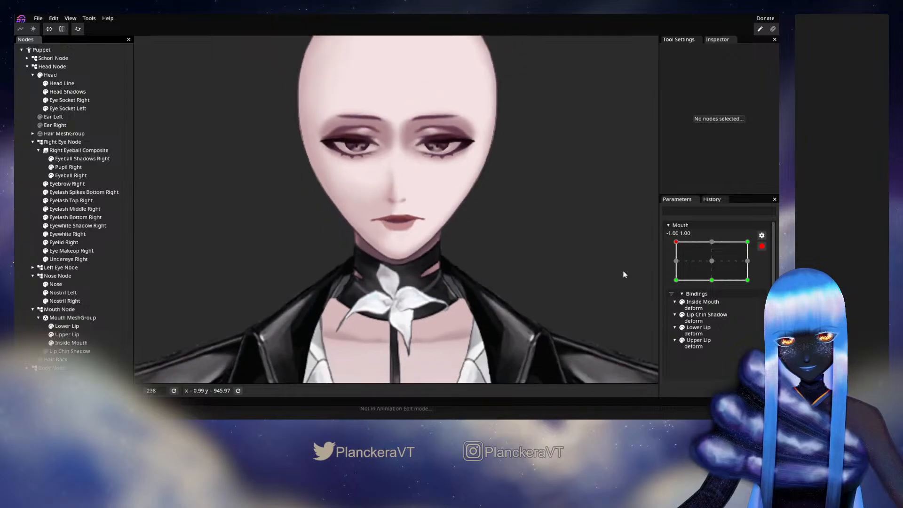
click(762, 246)
mouse_move(681, 265)
mouse_down()
mouse_move(680, 294)
mouse_move(676, 260)
mouse_up()
Shift the Upper Lip's top centre slightly left with the 18.00 circle brush at Mouth -1.00, 1.00, then deselect the part.
click(758, 268)
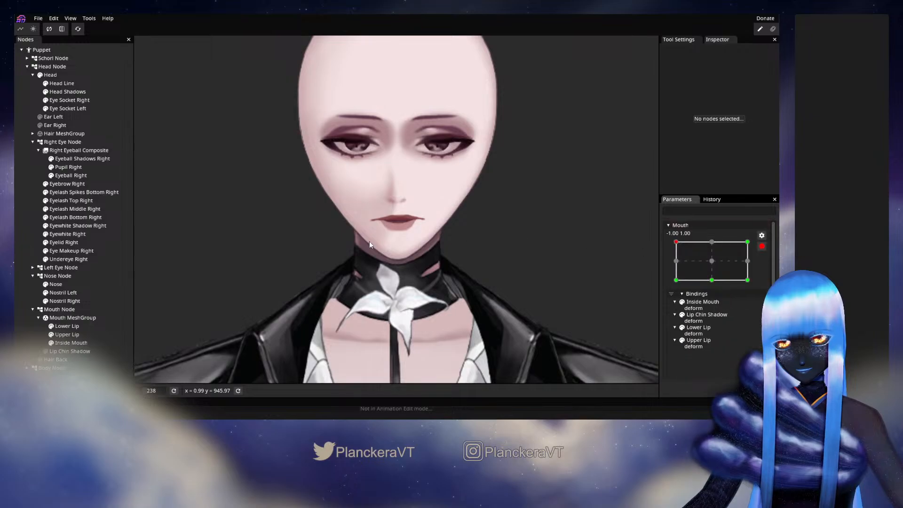
scroll(372, 240, up, 3)
click(79, 335)
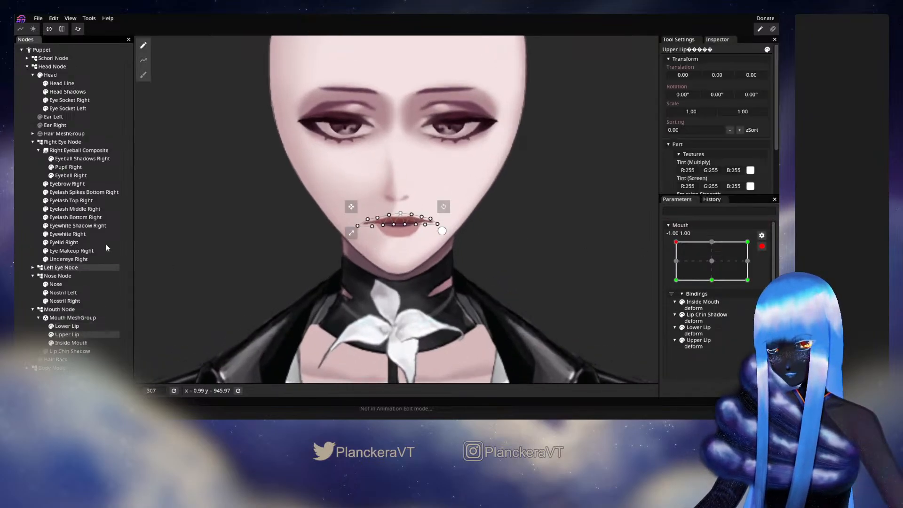
click(143, 75)
scroll(407, 203, up, 1)
scroll(408, 203, up, 1)
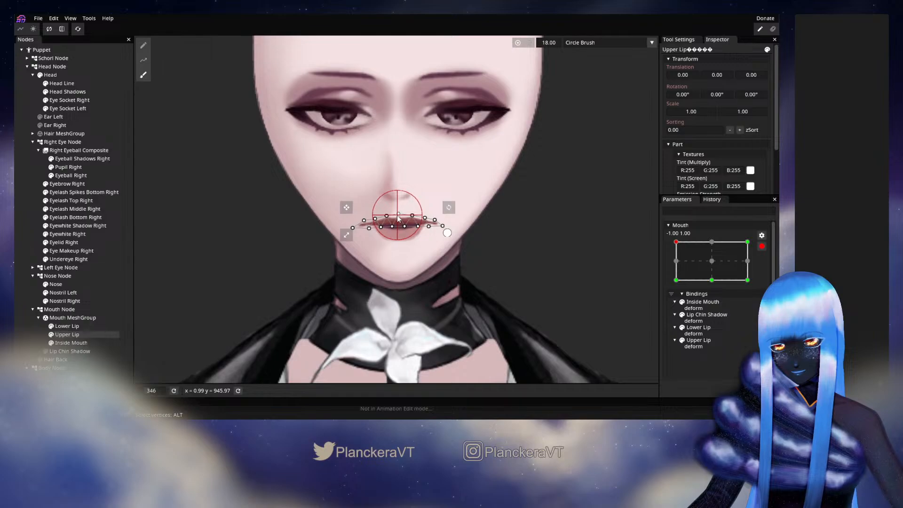
click(16, 262)
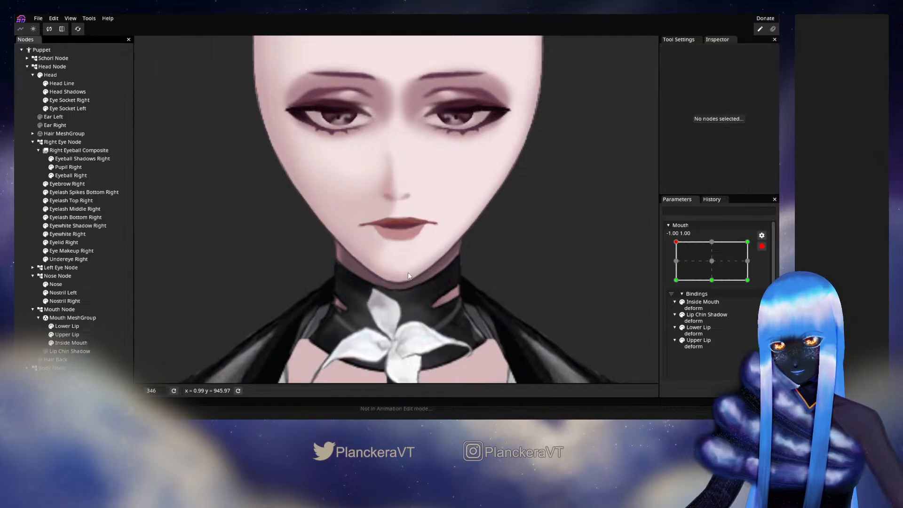
Stop editing the Mouth keypoint and preview the Upper Lip change by sweeping the vertical value at horizontal -1.00.
scroll(564, 269, down, 2)
scroll(563, 269, down, 4)
click(762, 246)
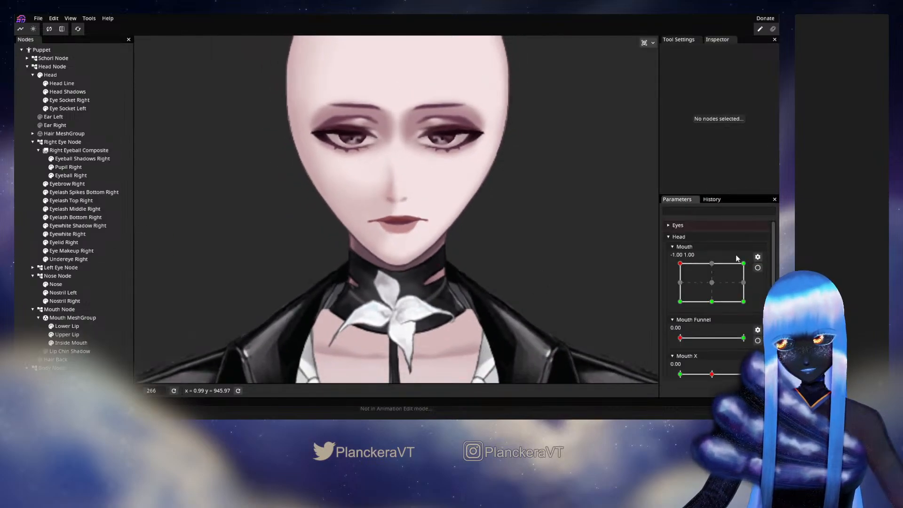
drag(679, 270, 661, 288)
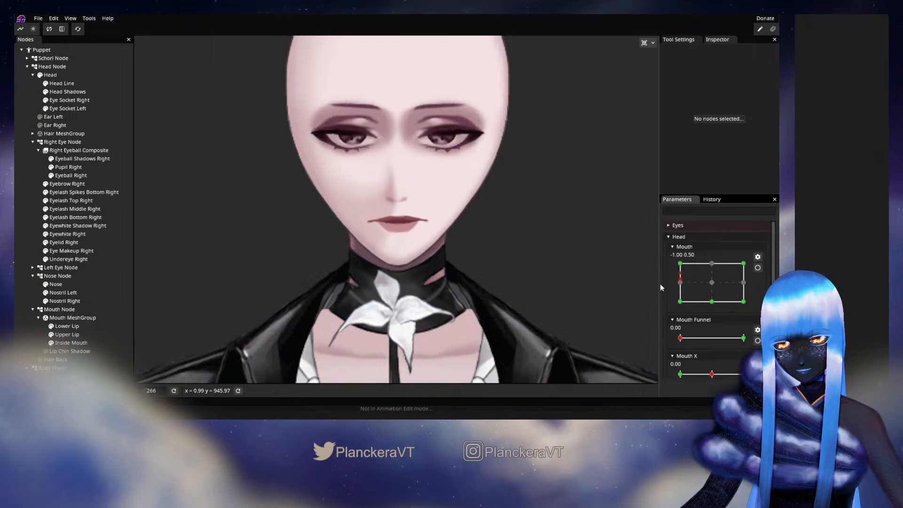
Nudge the Upper Lip's centre vertices at Mouth -1.00, 1.00 with the 18.00 circle brush, undo the unwanted stroke, and deselect the part.
click(758, 267)
scroll(436, 248, up, 1)
scroll(436, 248, up, 3)
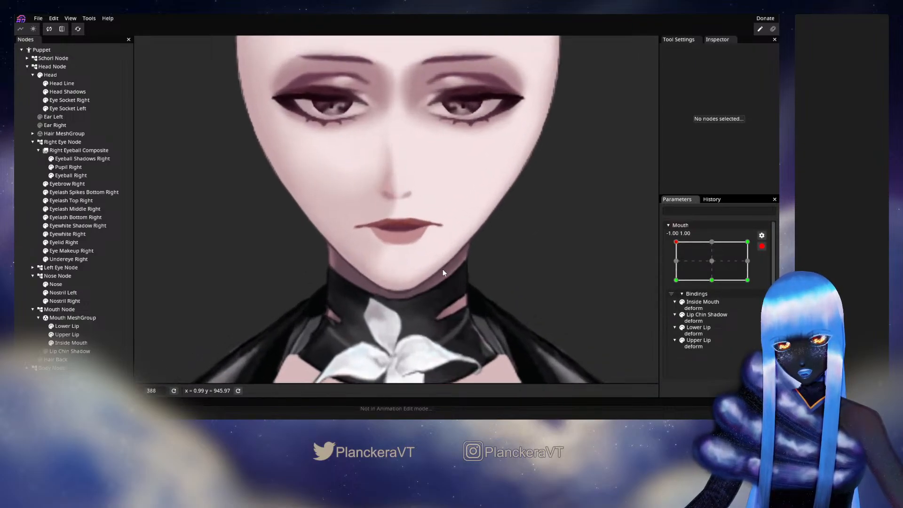
click(63, 327)
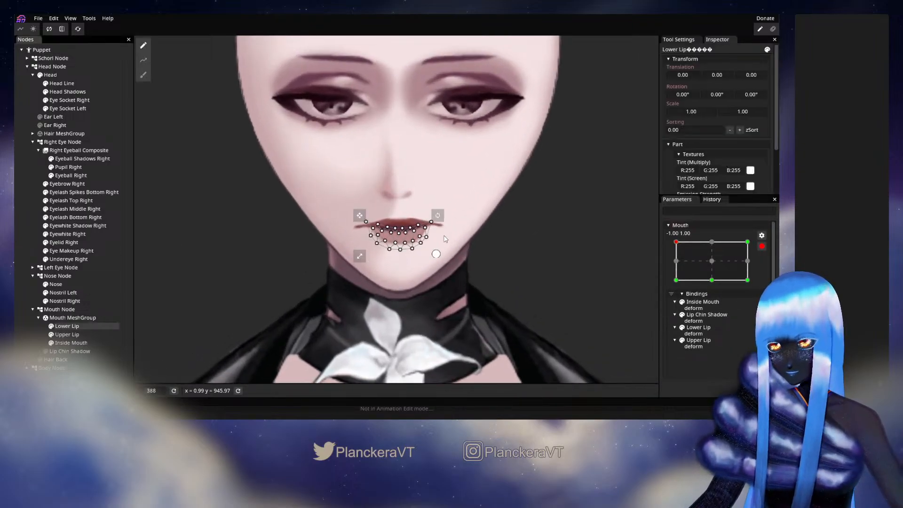
click(69, 336)
click(144, 75)
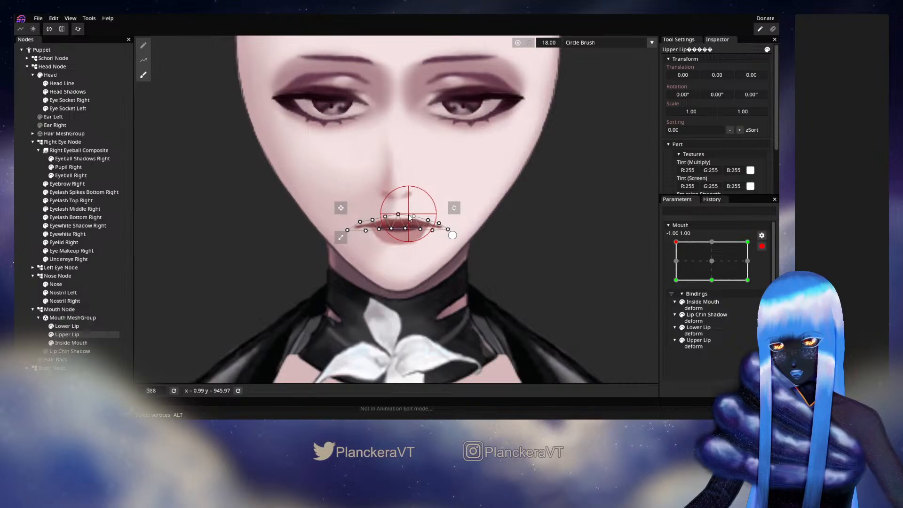
drag(405, 217, 395, 216)
key(ctrl+z)
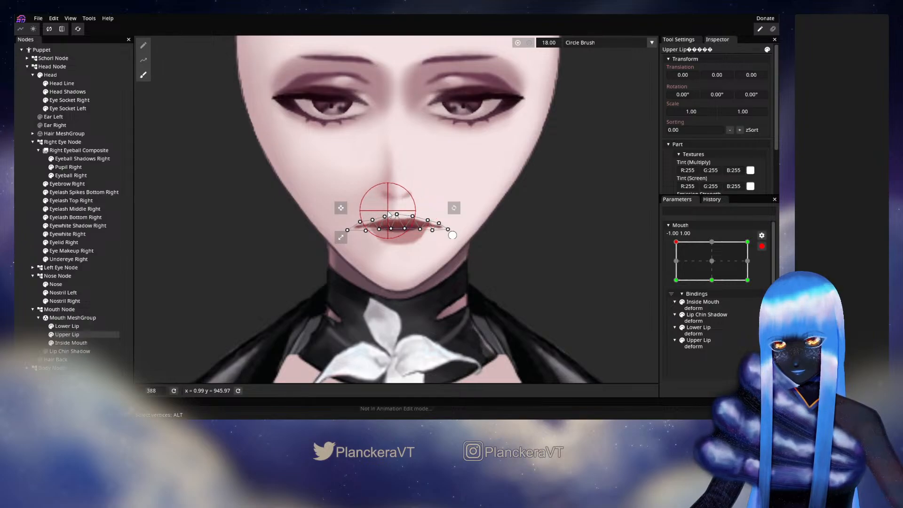
click(582, 288)
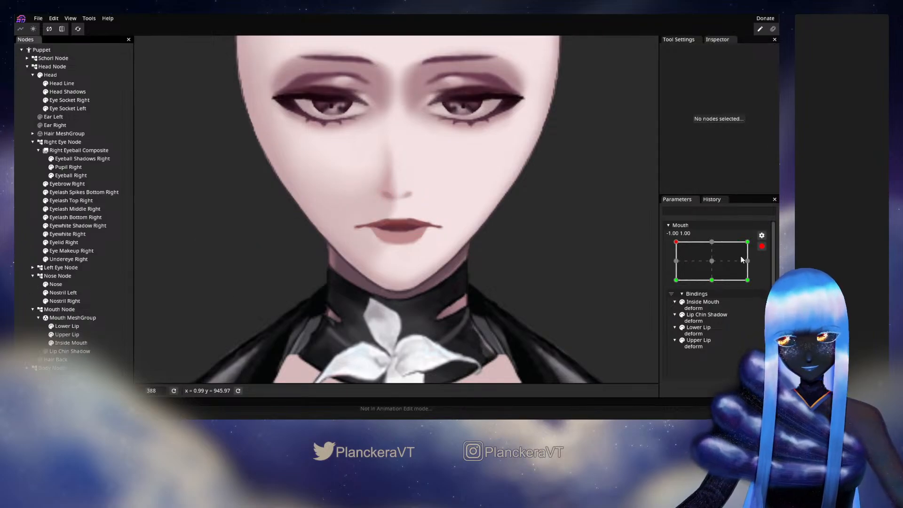
Preview the mouth by sweeping the Mouth parameter horizontally and vertically, finishing at -1.00, 1.00.
click(762, 246)
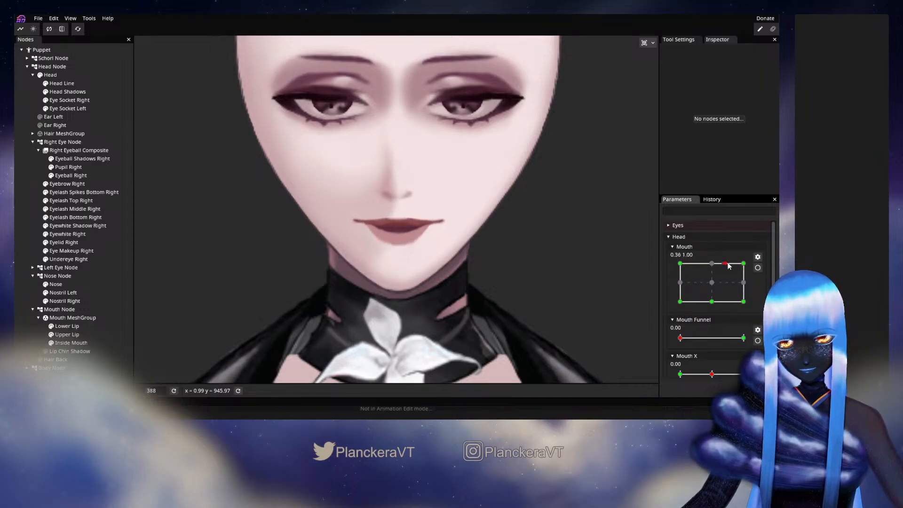
drag(750, 268, 646, 265)
drag(654, 296, 670, 281)
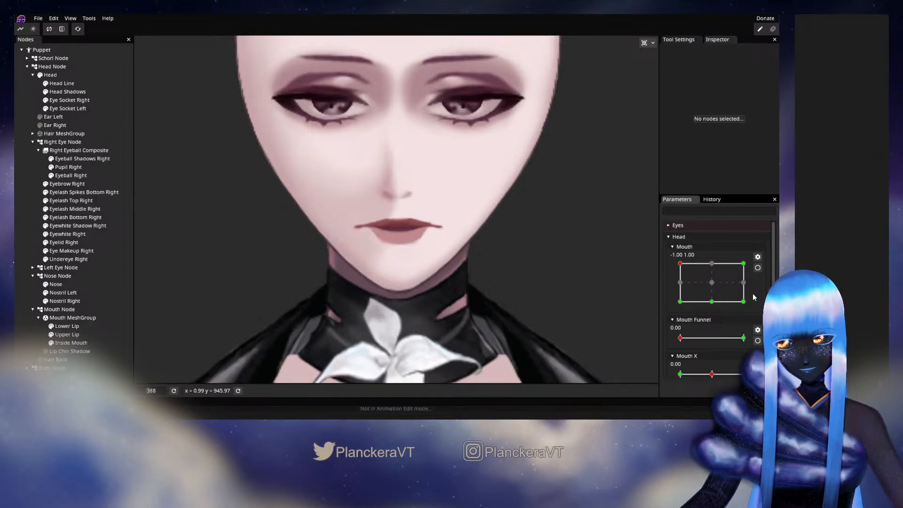
Adjust the Upper Lip at Mouth -1.00, 1.00 with a circle brush enlarged to 39.00, then preview the vertical transition.
click(757, 269)
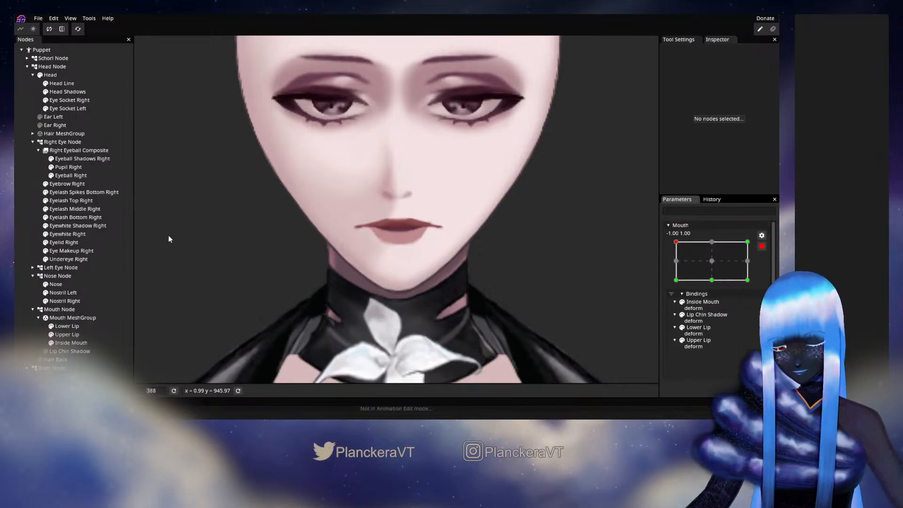
click(66, 335)
click(143, 75)
drag(547, 47, 557, 43)
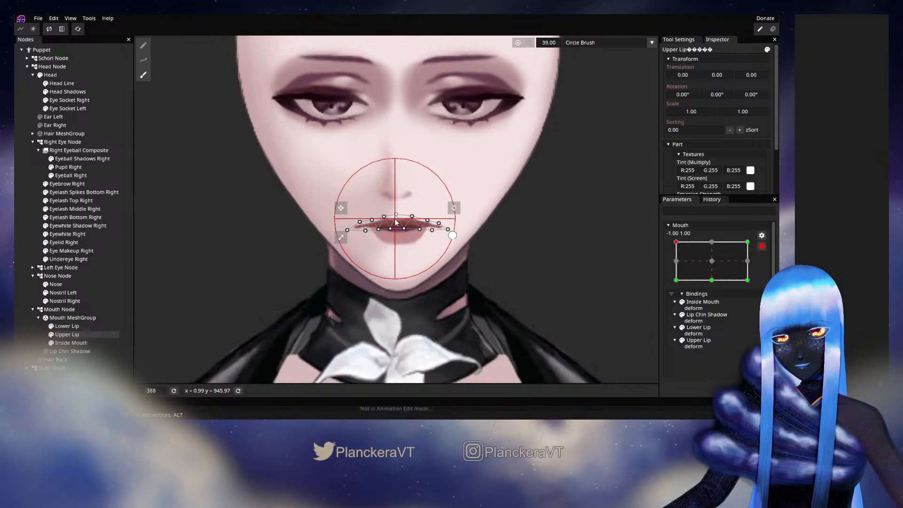
click(559, 288)
click(761, 247)
mouse_move(680, 264)
mouse_down()
mouse_move(668, 316)
mouse_move(672, 271)
mouse_move(671, 295)
mouse_move(664, 259)
mouse_move(662, 305)
mouse_move(669, 251)
mouse_move(671, 309)
mouse_move(678, 263)
mouse_move(680, 311)
mouse_move(681, 262)
mouse_up()
Fine-tune the Upper Lip's right corner, lower left and left corner vertices at Mouth -1.00, 1.00, then deselect the part.
click(757, 267)
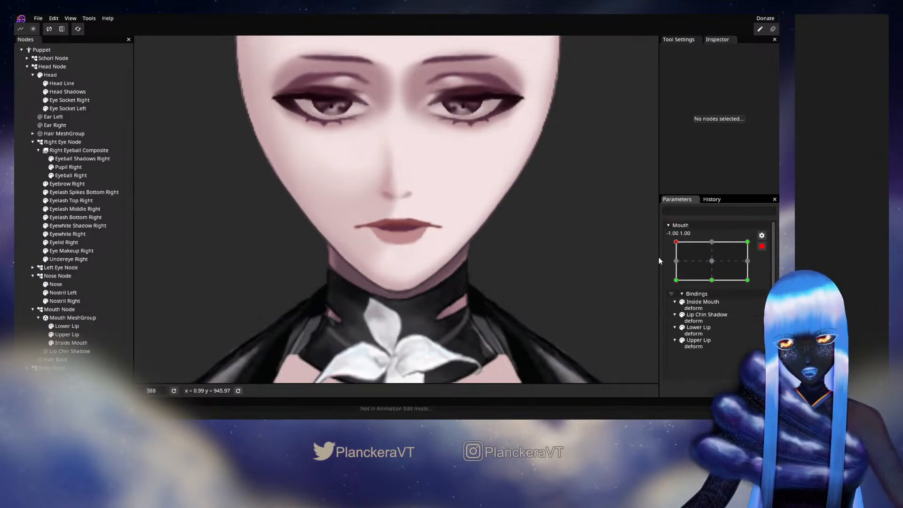
click(78, 334)
scroll(493, 233, up, 3)
click(447, 226)
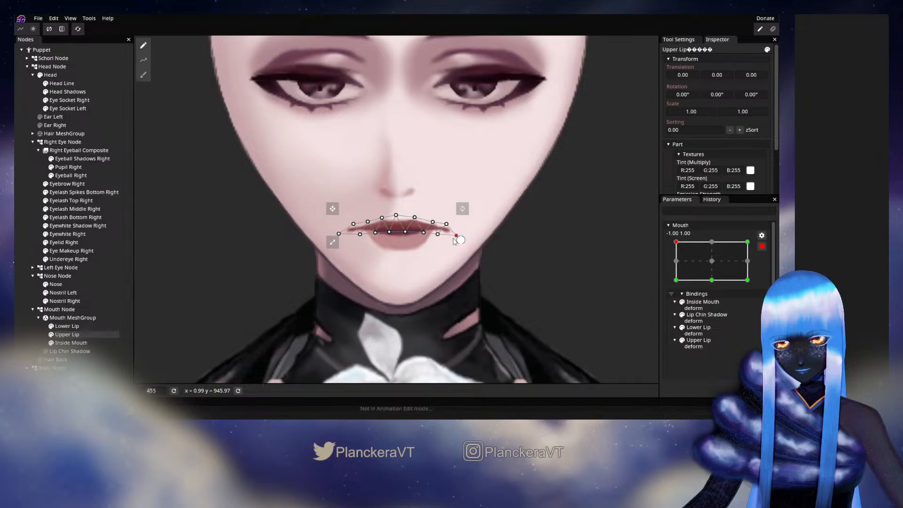
click(360, 240)
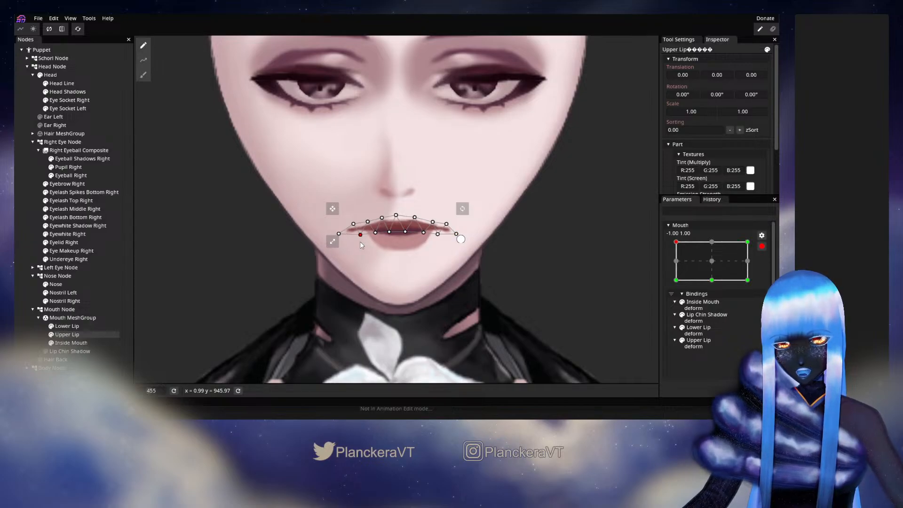
click(344, 239)
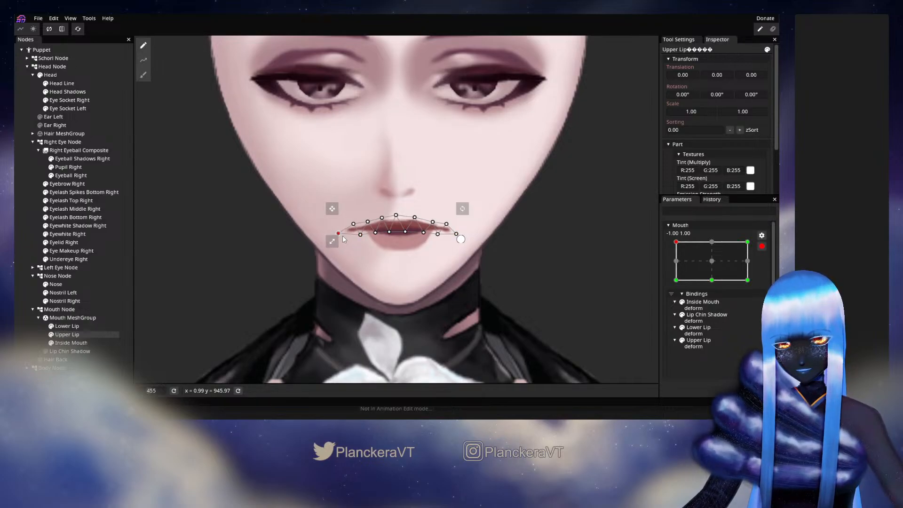
click(20, 298)
Stop editing the Mouth keypoint and preview the adjusted mouth corners along the vertical range, finishing at -1.00, 1.00.
scroll(491, 275, down, 3)
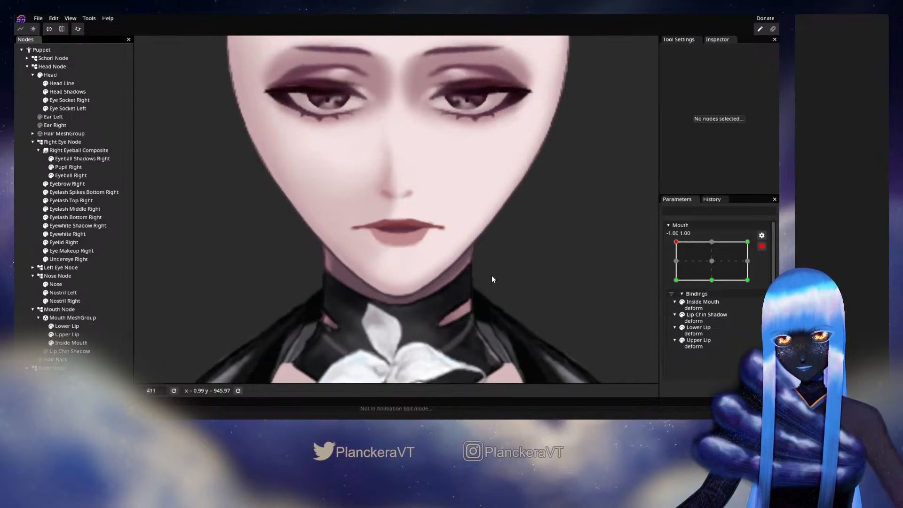
scroll(495, 285, down, 3)
click(762, 246)
mouse_move(680, 264)
mouse_down()
mouse_move(676, 306)
mouse_move(743, 303)
mouse_move(676, 260)
mouse_move(674, 312)
mouse_move(648, 278)
mouse_move(646, 254)
mouse_move(662, 301)
mouse_move(753, 279)
mouse_move(662, 267)
mouse_move(679, 257)
mouse_up()
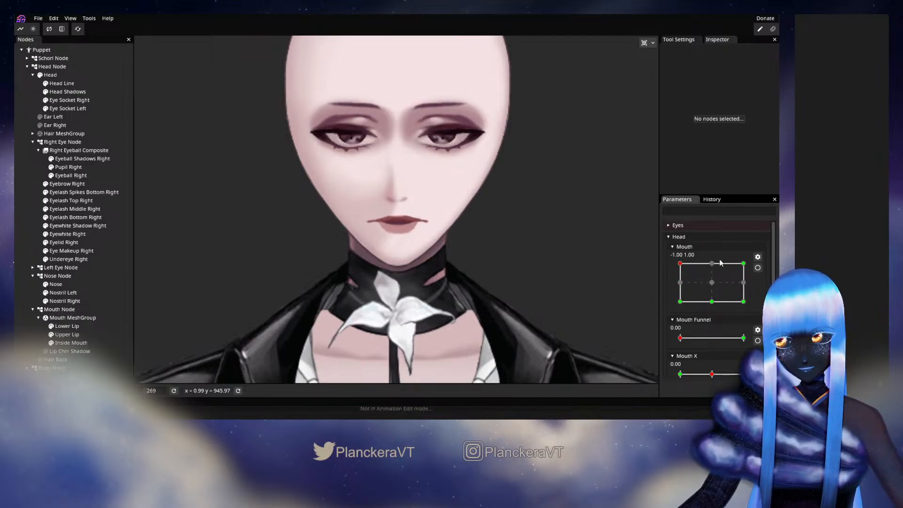
Check the Lower Lip's mesh at Mouth -1.00, 1.00 with the 39.00 circle brush active, then deselect the part.
click(758, 268)
scroll(475, 266, up, 3)
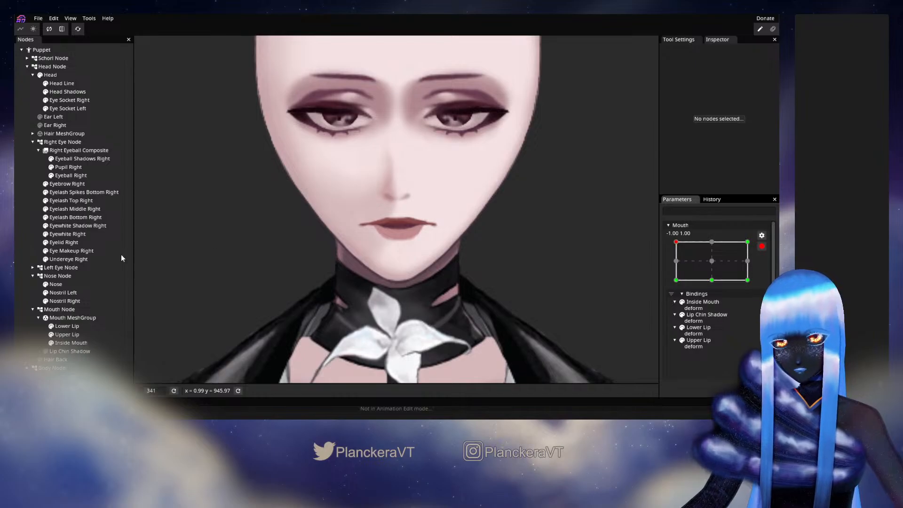
click(67, 327)
click(143, 75)
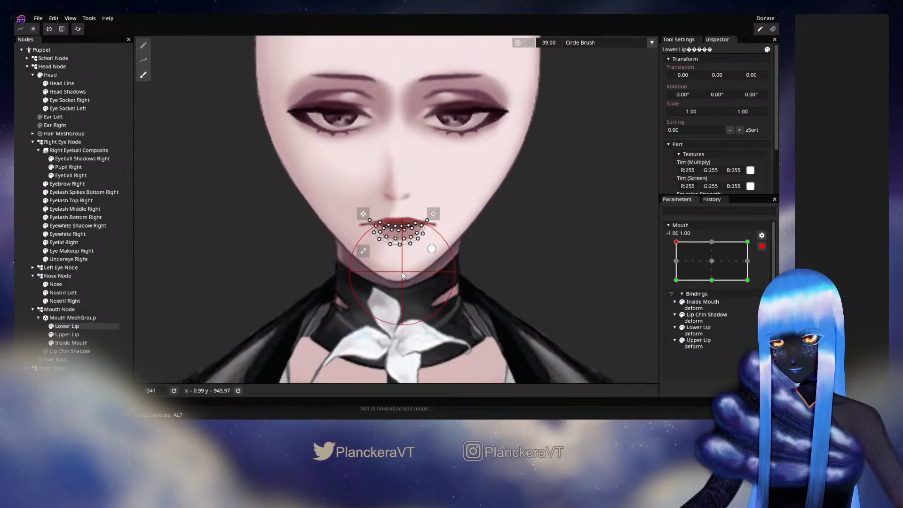
click(23, 257)
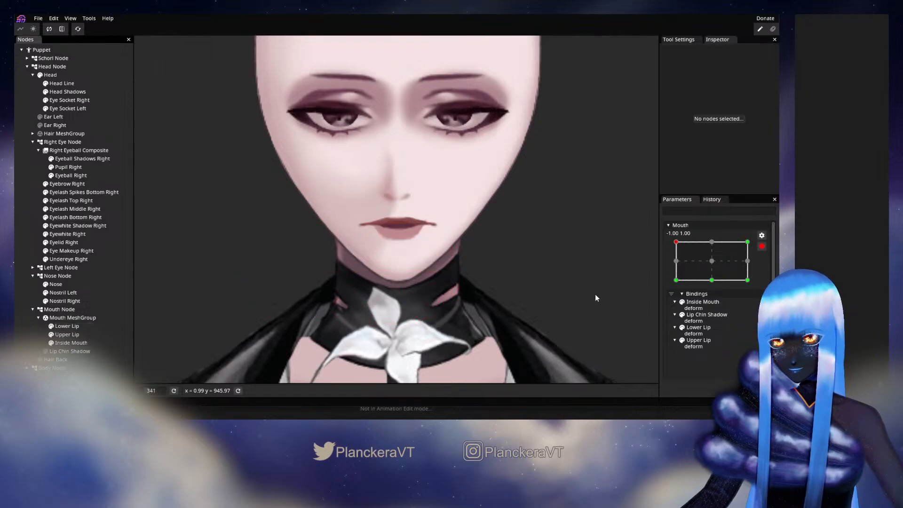
Move the Mouth parameter to 1.00, 1.00 and nudge the Lower Lip there with the 39.00 circle brush, then deselect the part.
click(762, 246)
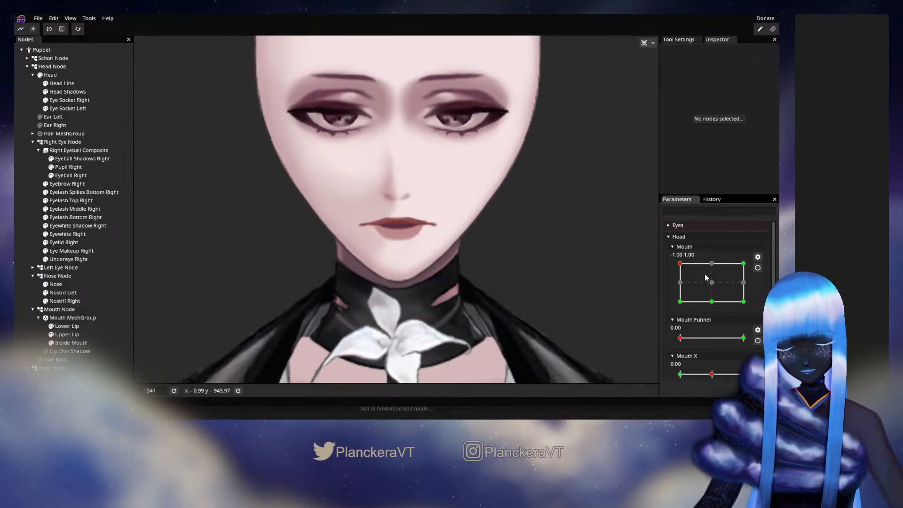
drag(691, 276, 769, 255)
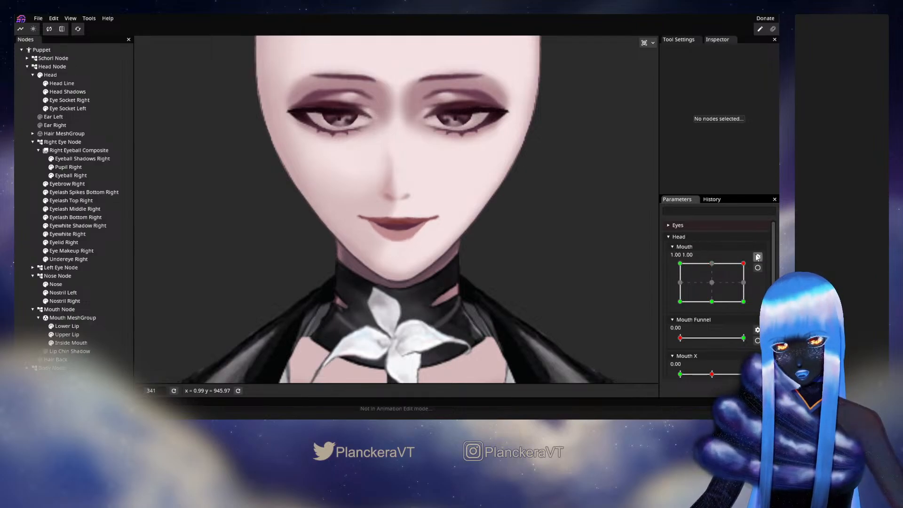
click(757, 267)
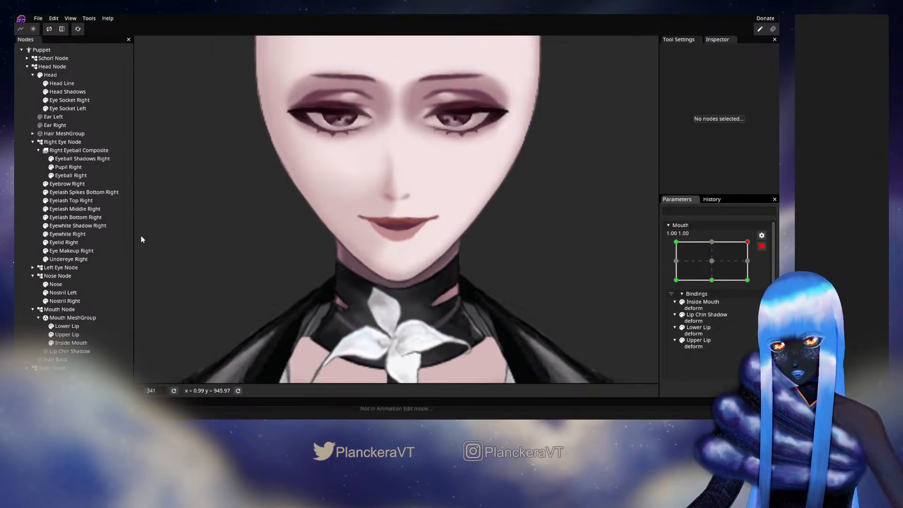
click(65, 327)
click(143, 75)
drag(384, 241, 386, 240)
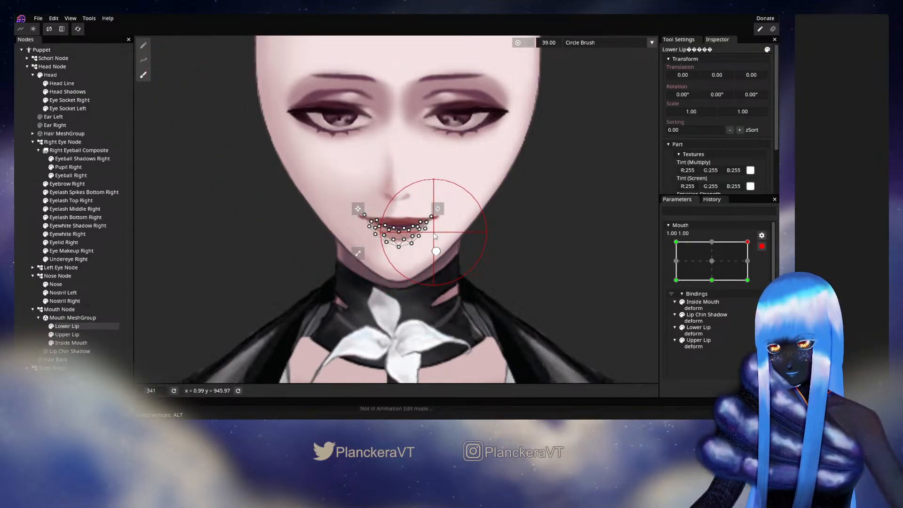
click(315, 233)
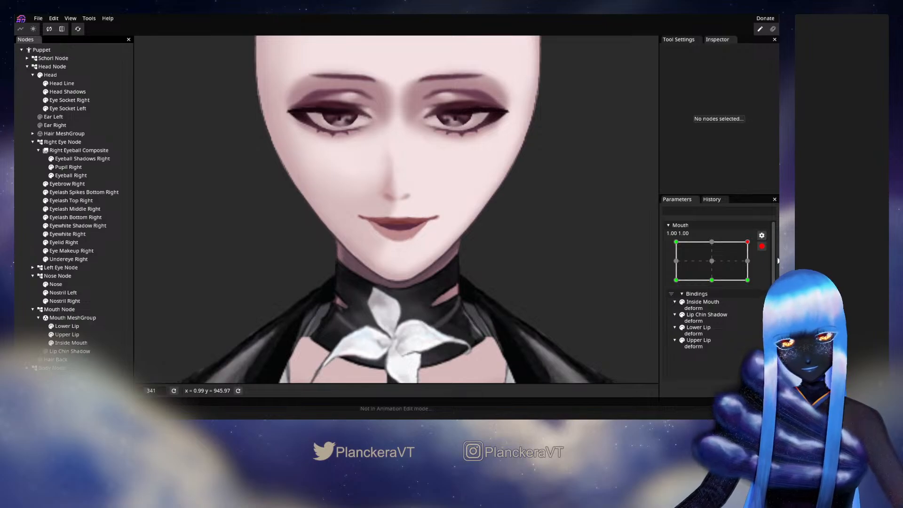
Preview the mouth shape from Mouth 1.00, 1.00 across to -1.00, 1.00, then resume editing the parameter.
click(762, 247)
drag(738, 278, 639, 270)
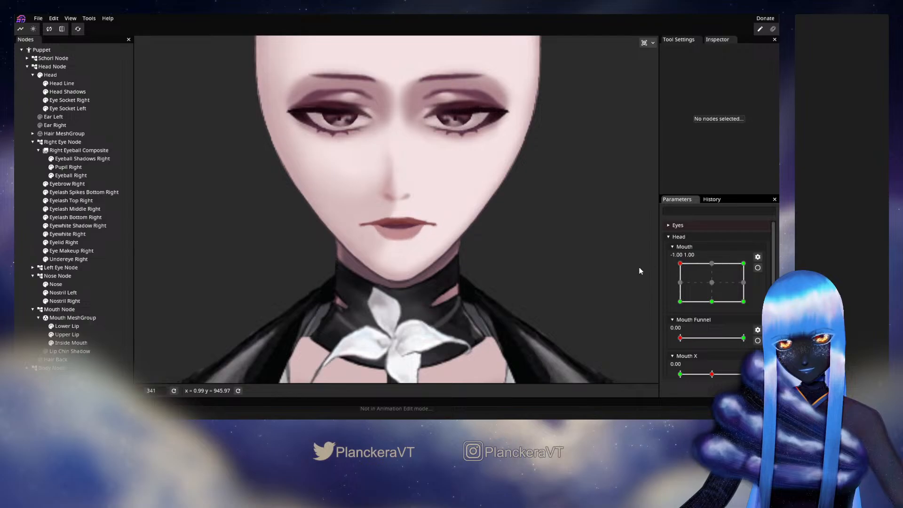
click(757, 267)
Reshape the Inside Mouth at Mouth -1.00, -1.00 with the 39.00 circle brush, pulling its upper edge down and its lower edge up.
click(80, 343)
click(144, 75)
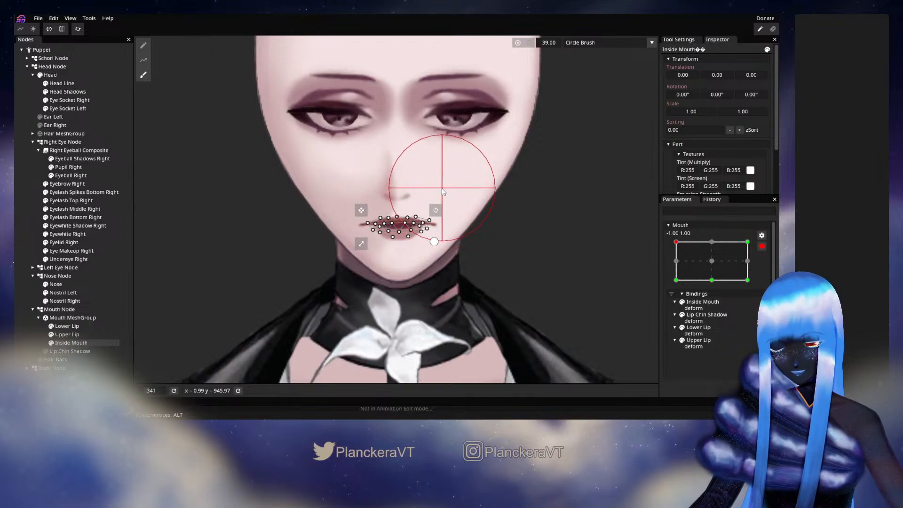
click(676, 279)
scroll(394, 243, up, 1)
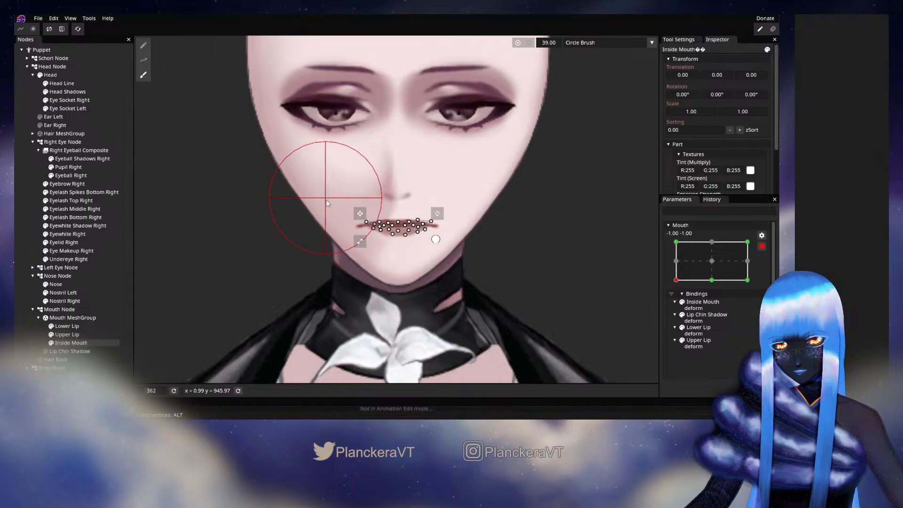
drag(360, 284, 363, 267)
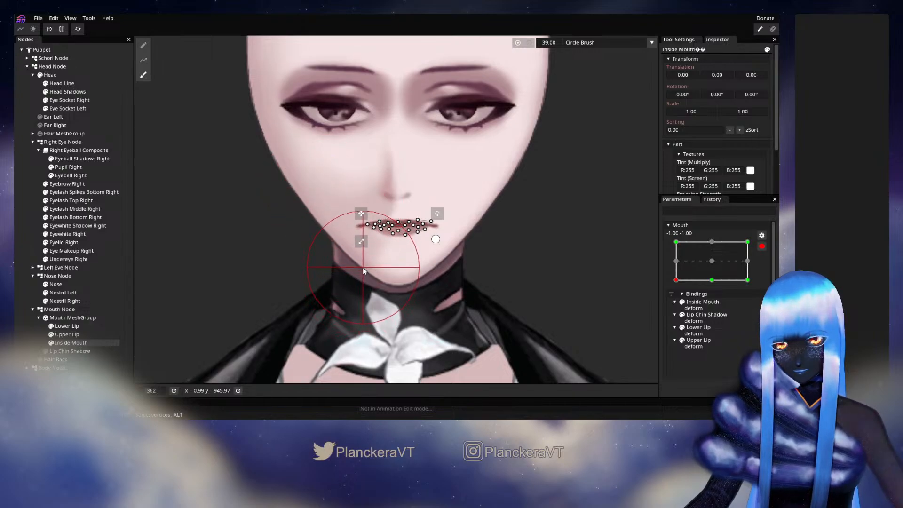
drag(452, 188, 450, 207)
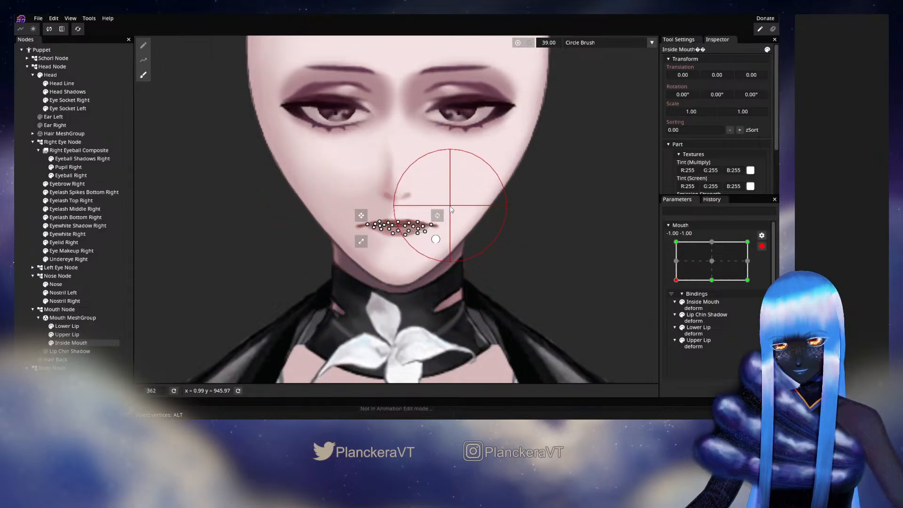
drag(417, 272, 403, 267)
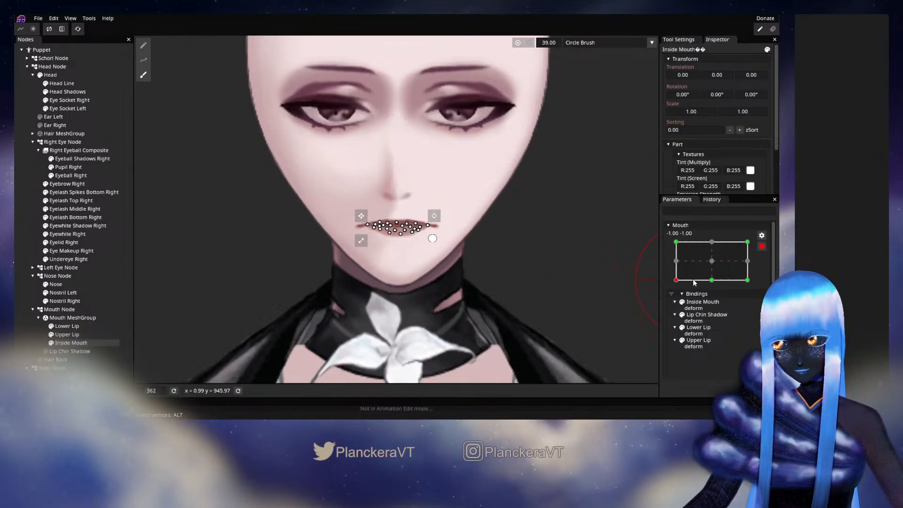
Check the Inside Mouth mesh at Mouth 0.00, -1.00 and 1.00, 1.00, then inspect the deselected mouth at -1.00, 1.00.
click(711, 280)
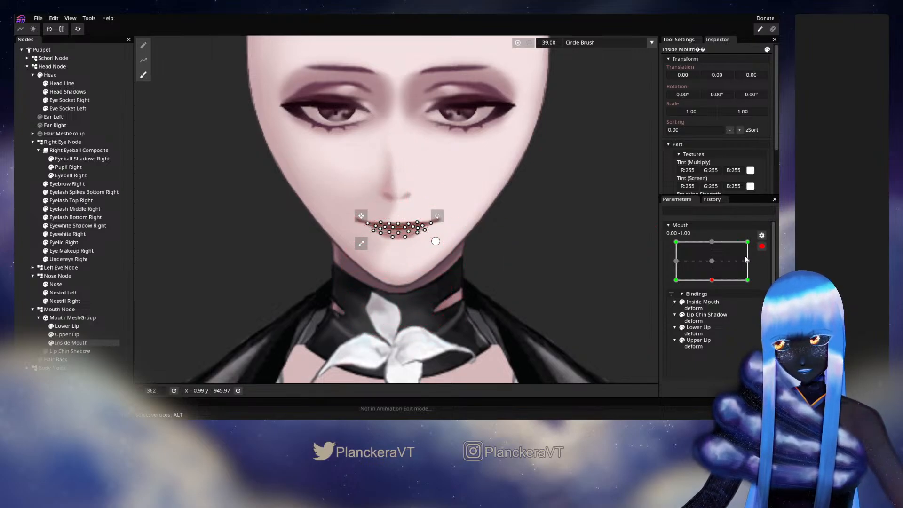
click(748, 243)
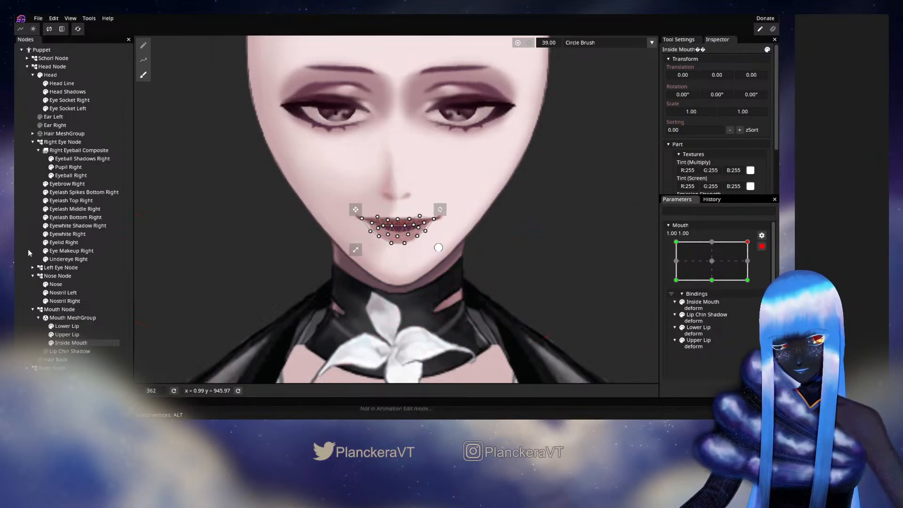
click(126, 246)
click(676, 242)
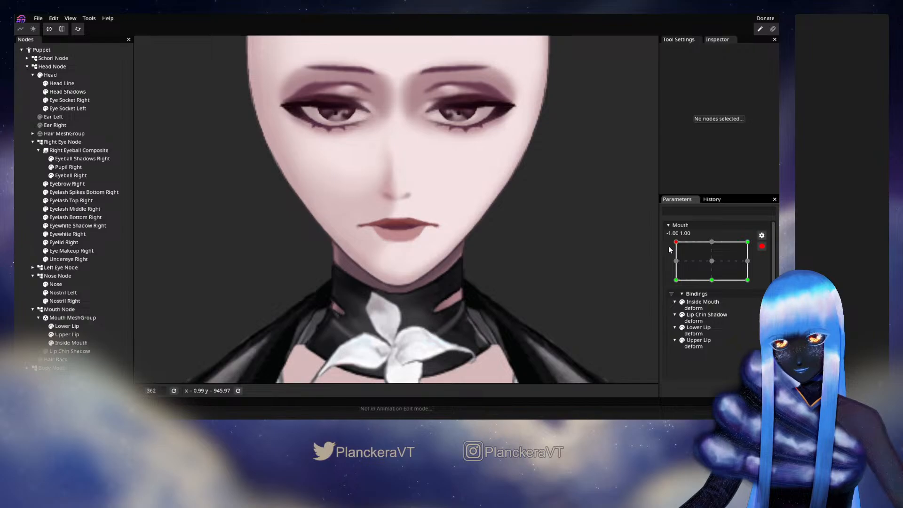
click(762, 247)
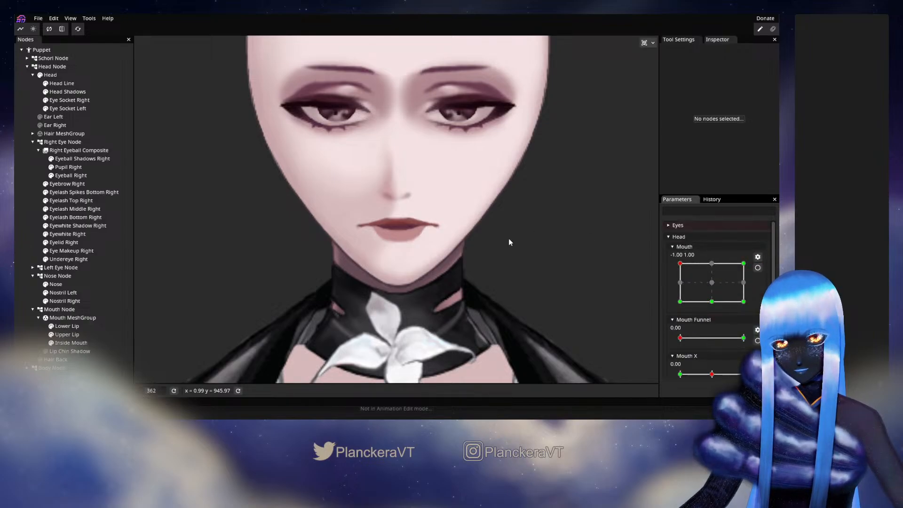
click(757, 267)
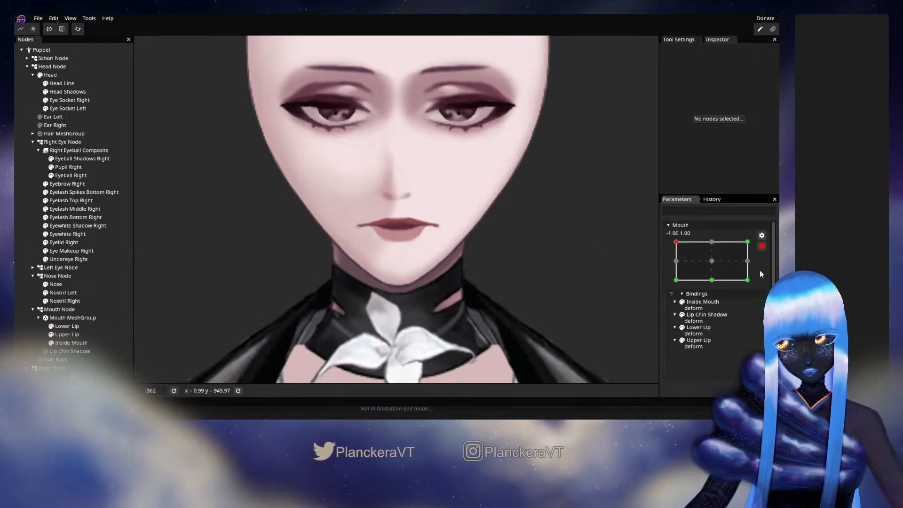
Try to reshape the Lower Lip at Mouth -1.00, 1.00 with the 39.00 circle brush, undo the strokes and check the undo history.
click(87, 327)
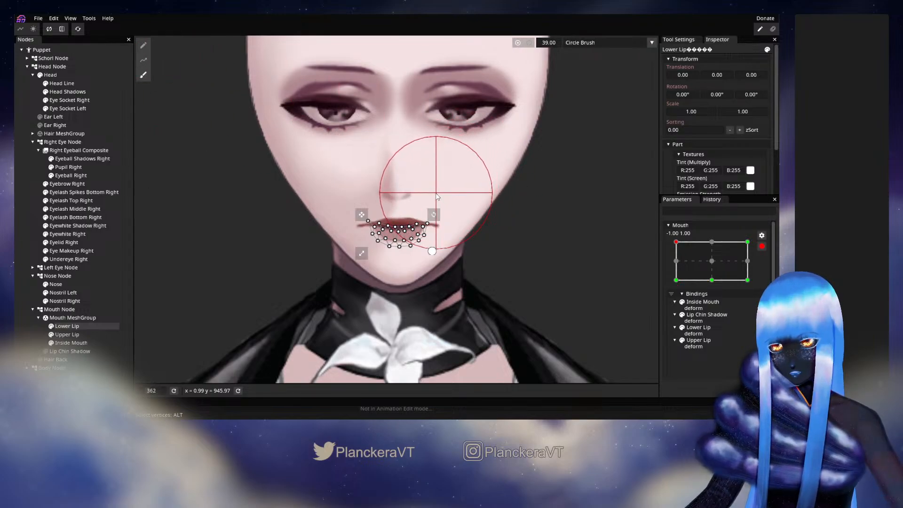
drag(399, 224, 399, 215)
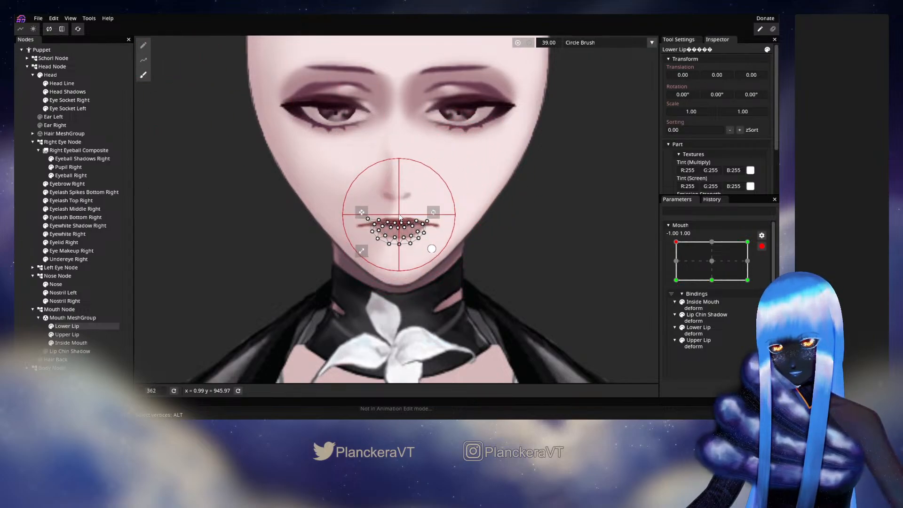
drag(343, 183, 347, 206)
mouse_move(389, 290)
mouse_down()
mouse_move(393, 273)
mouse_move(408, 278)
mouse_move(405, 257)
mouse_up()
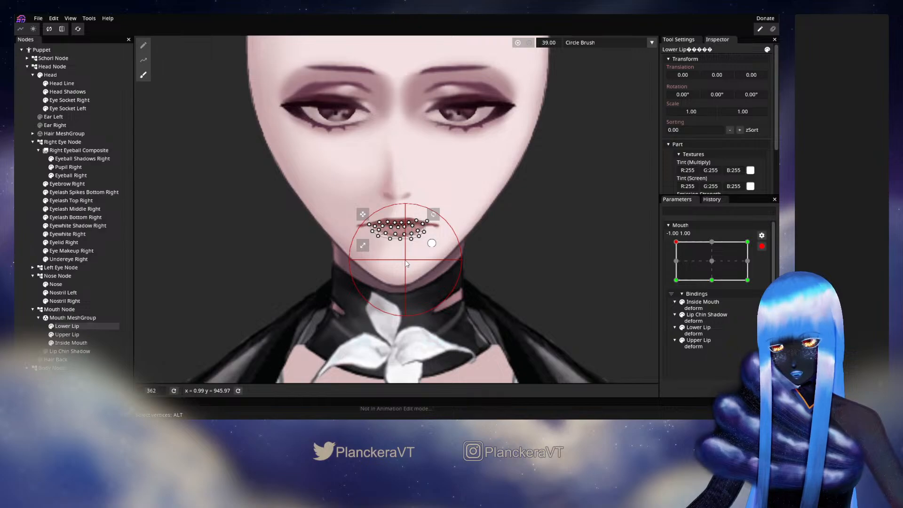
key(ctrl+z)
key(ctrl+z)
key(ctrl+z)
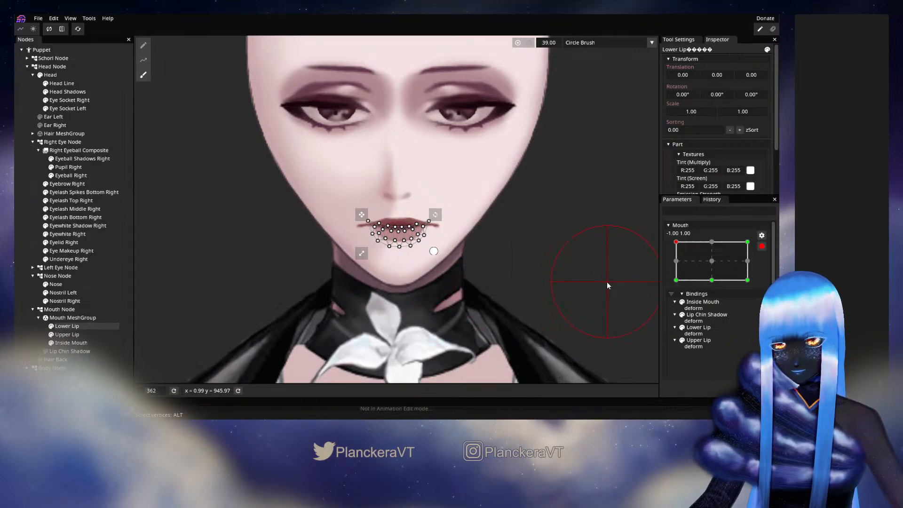
click(709, 199)
scroll(732, 339, down, 2)
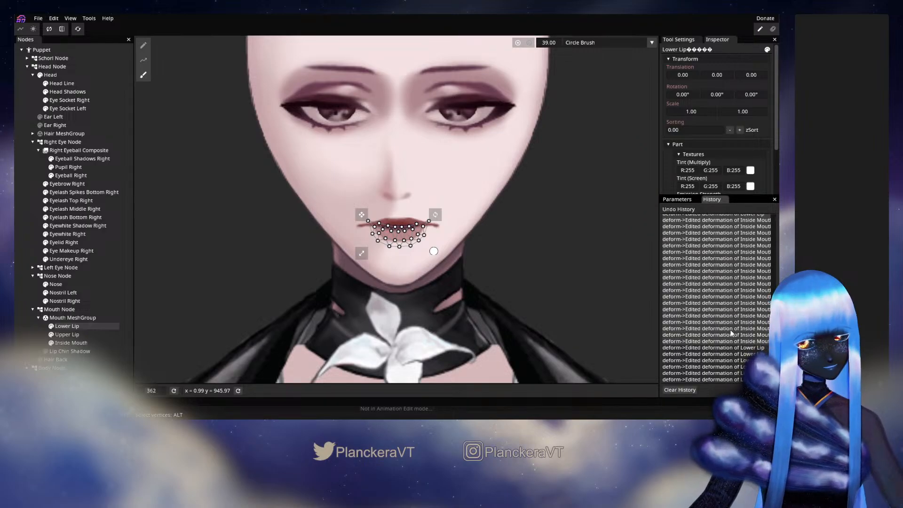
click(677, 200)
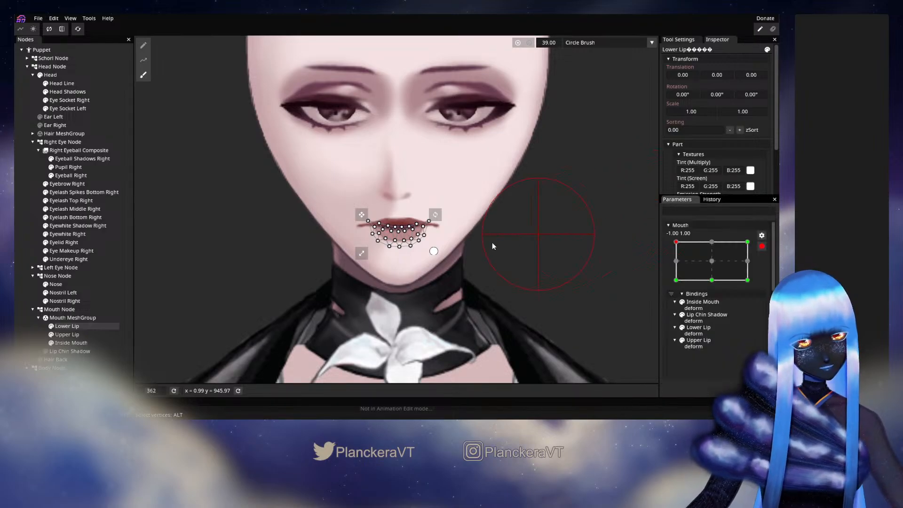
Touch up the Inside Mouth's upper edge at Mouth -1.00, 1.00 with the 39.00 circle brush, then deselect the part.
click(71, 343)
click(143, 75)
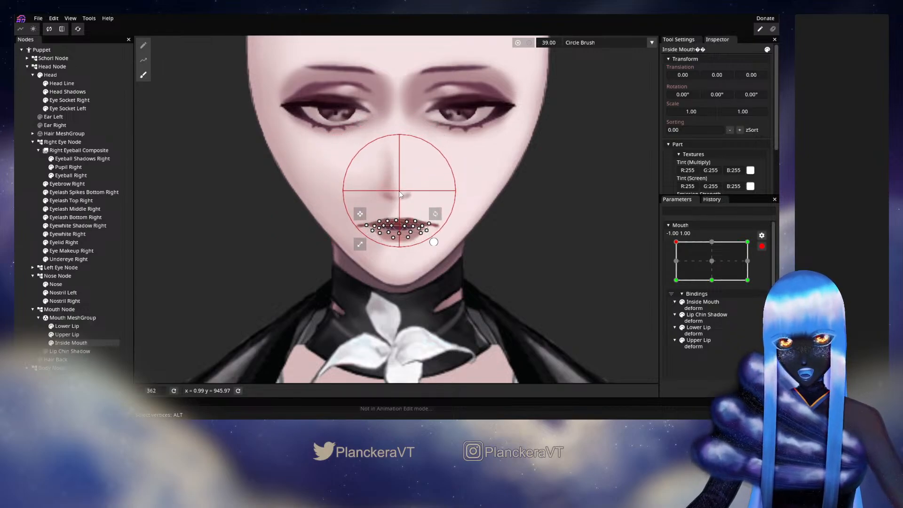
click(24, 273)
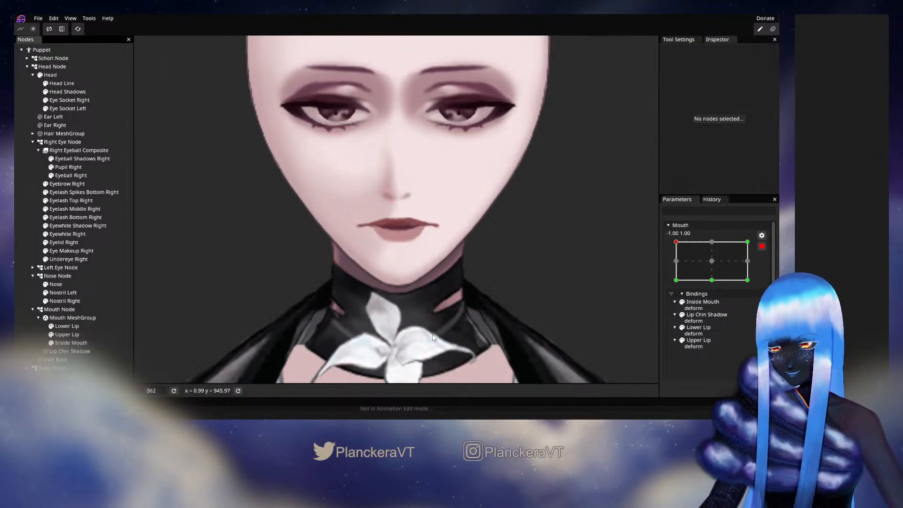
Move the Mouth parameter to 1.00, -1.00 and tighten the Inside Mouth's upper and lower edges there with the 39.00 circle brush, then deselect it.
click(762, 247)
drag(681, 265, 764, 315)
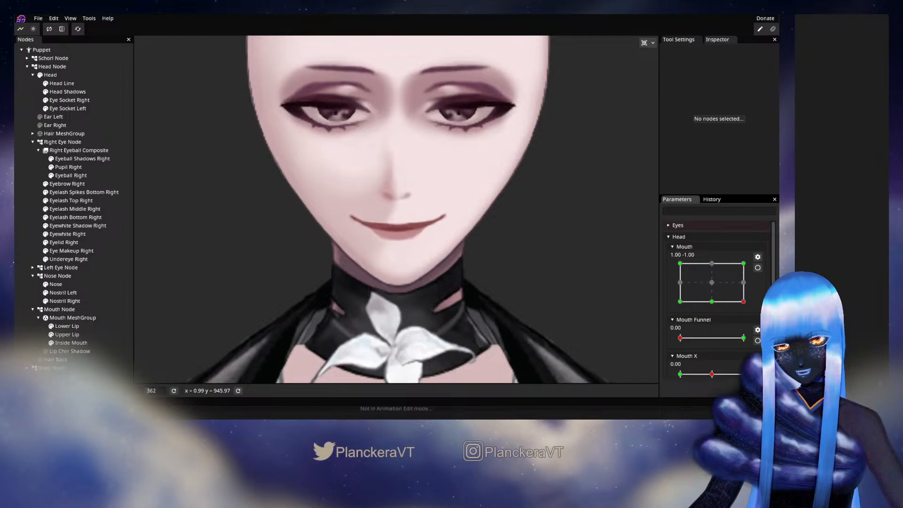
click(757, 268)
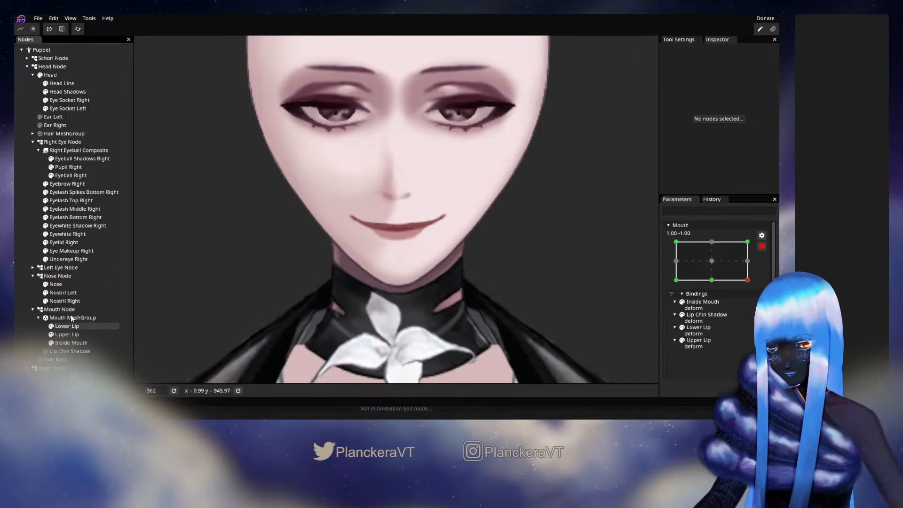
click(71, 342)
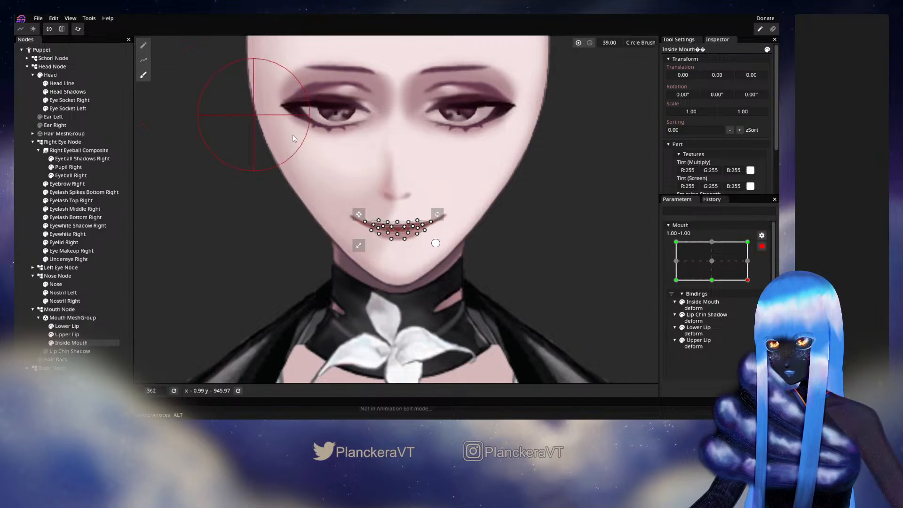
mouse_move(380, 177)
mouse_down()
mouse_move(409, 166)
mouse_move(412, 193)
mouse_up()
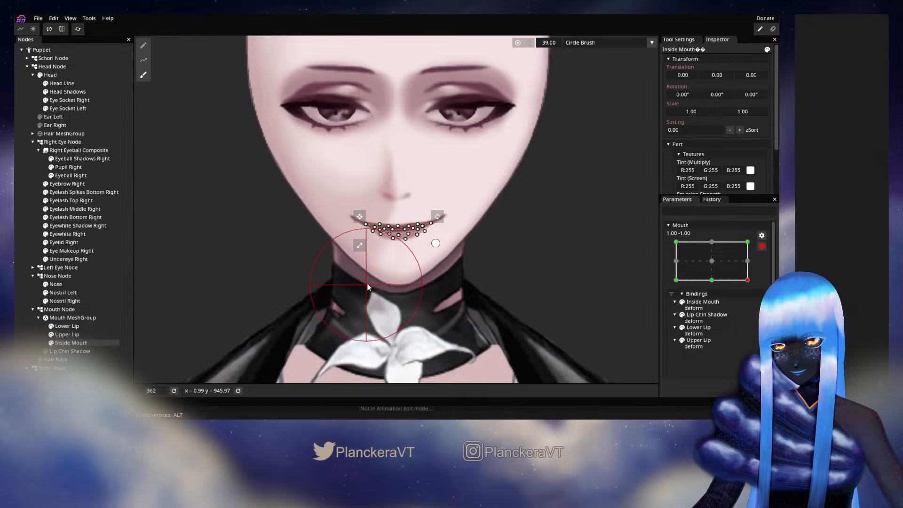
mouse_move(371, 279)
mouse_down()
mouse_move(415, 294)
mouse_move(405, 268)
mouse_move(419, 267)
mouse_up()
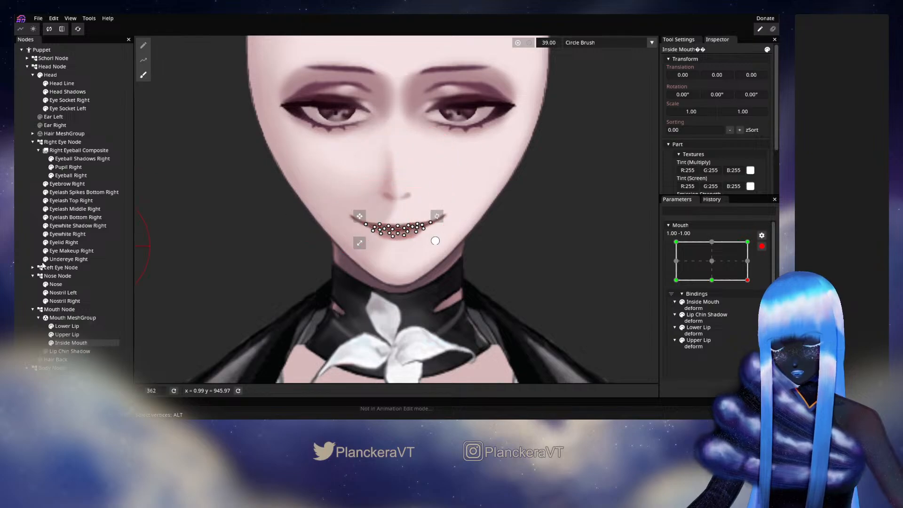
click(29, 235)
Turn the head fully sideways to Head XY -1.00 and preview the smile between Mouth 1.00, 1.00 and 1.00, -1.00.
scroll(742, 324, down, 5)
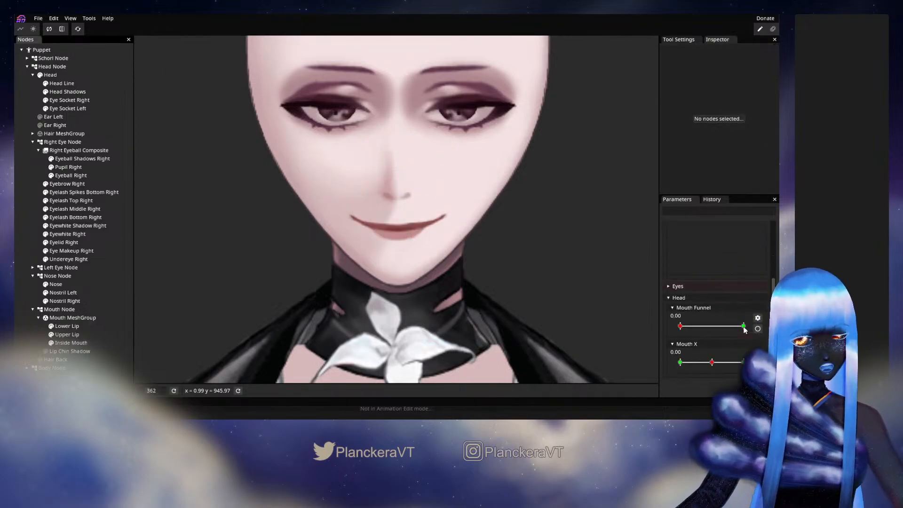
drag(731, 350, 661, 351)
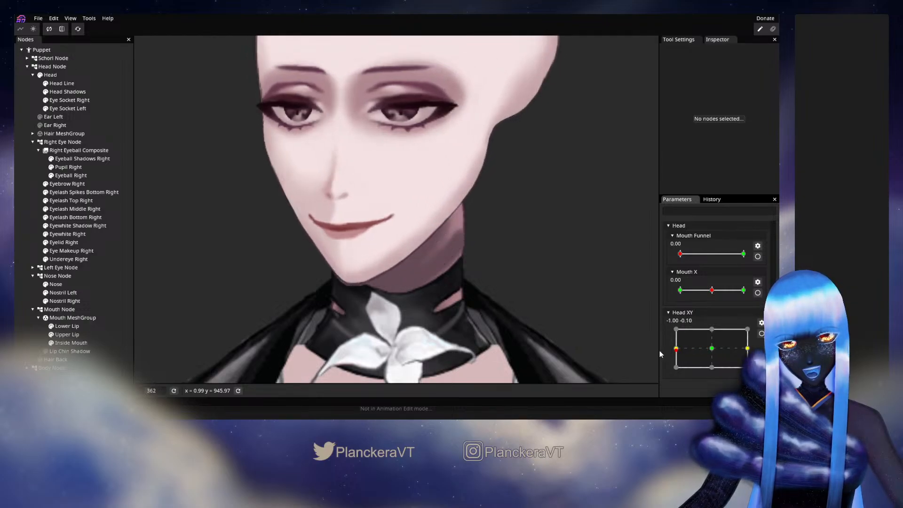
scroll(713, 344, up, 5)
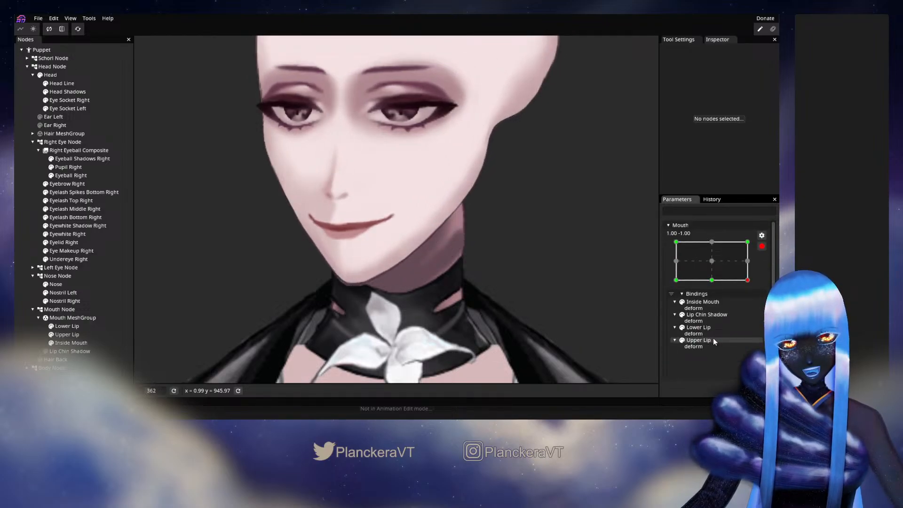
drag(748, 279, 759, 244)
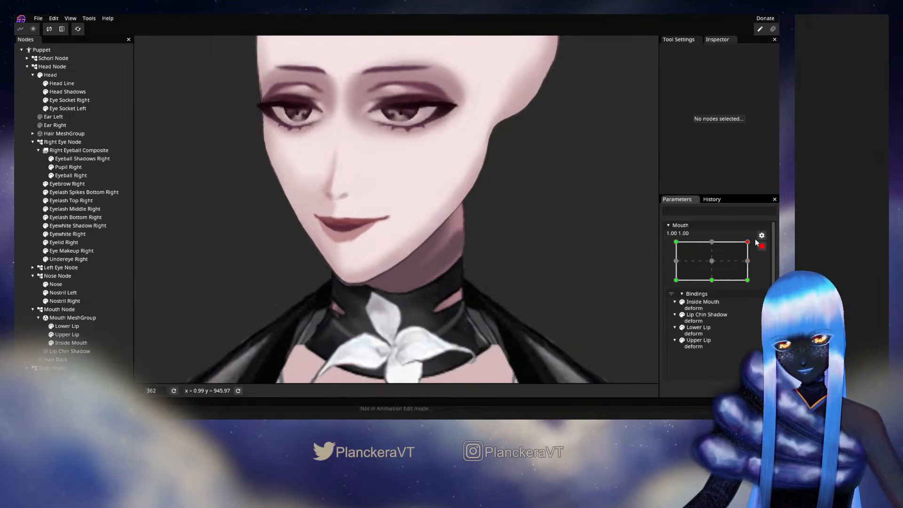
drag(756, 243, 753, 284)
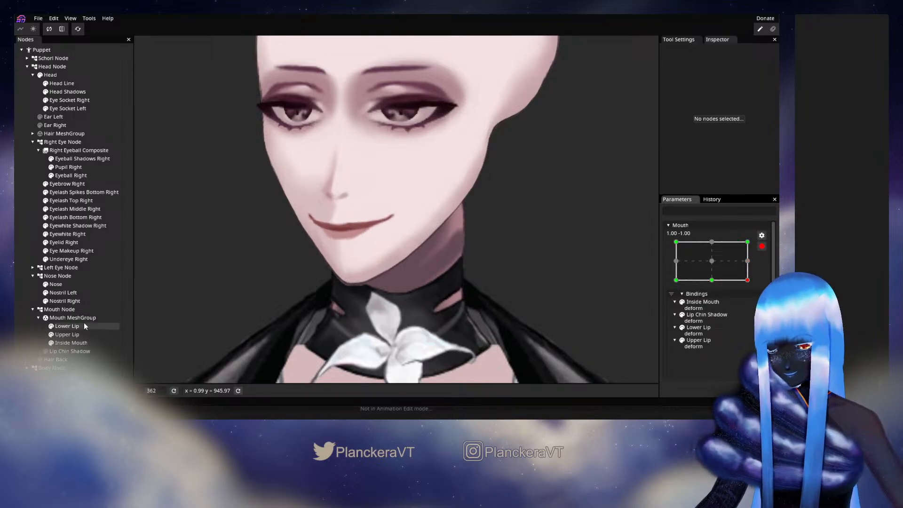
Edit the Head XY keypoint -1.00, 0.00 and adjust the Mouth MeshGroup's upper vertices near the far mouth corner, then save the puppet.
click(68, 318)
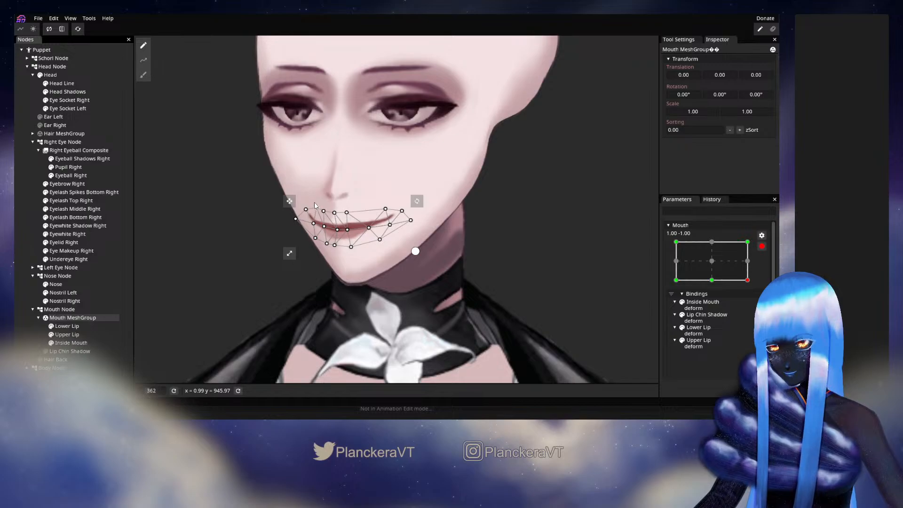
scroll(743, 307, down, 7)
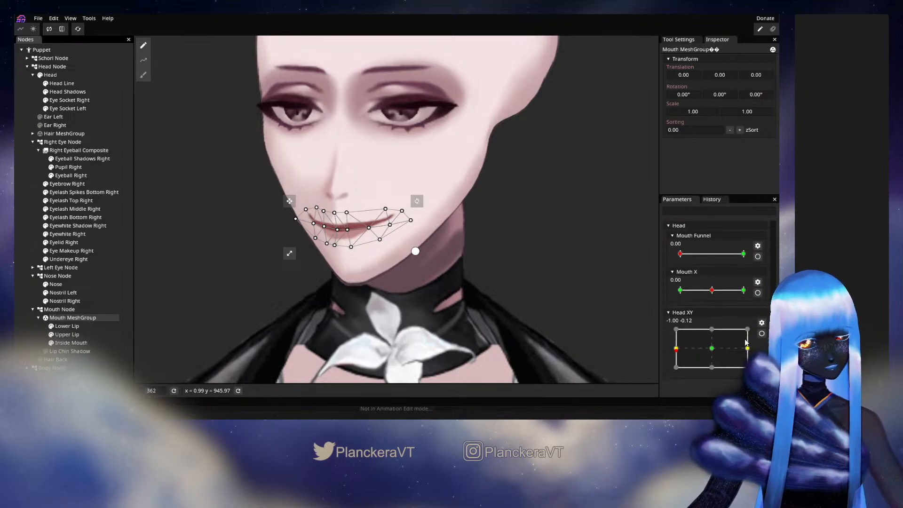
click(761, 334)
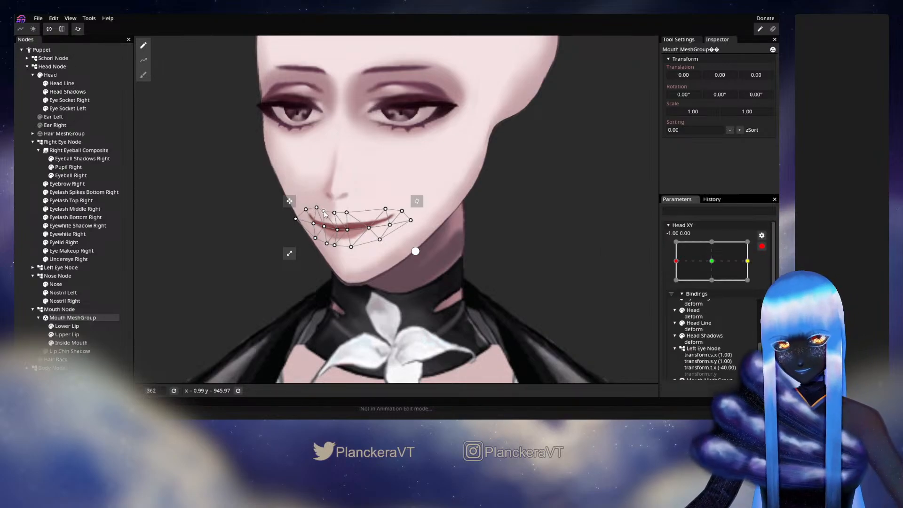
drag(306, 209, 316, 230)
key(ctrl+s)
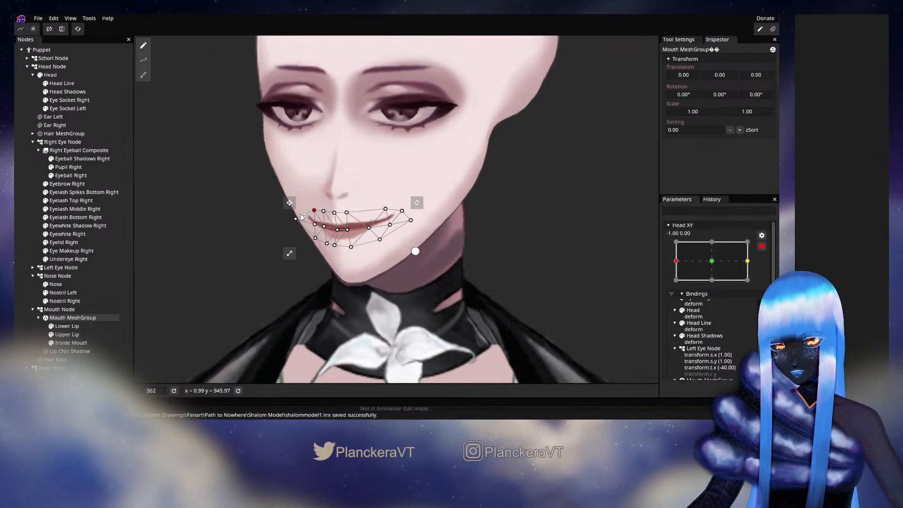
Adjust the Mouth MeshGroup's outer and upper vertices around the far mouth corner at Head XY -1.00, 0.00.
drag(274, 170, 309, 222)
key(Right)
key(Right)
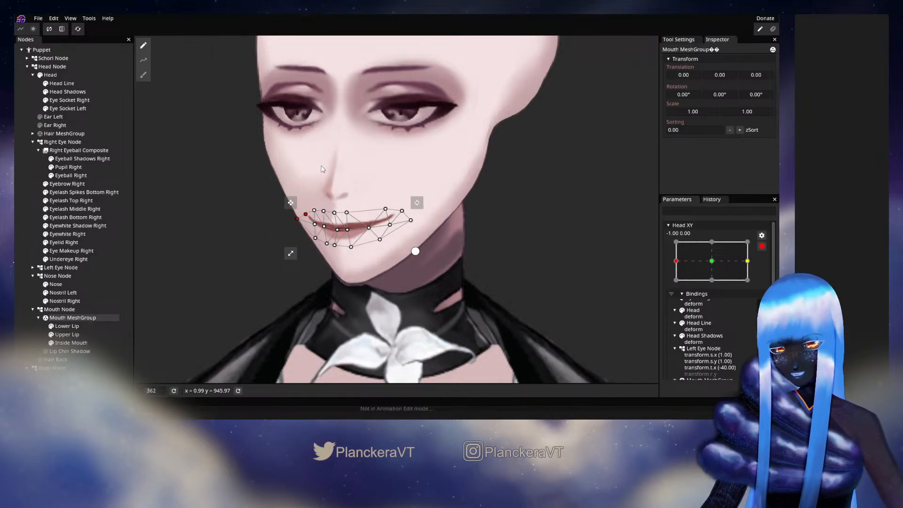
click(319, 186)
click(306, 215)
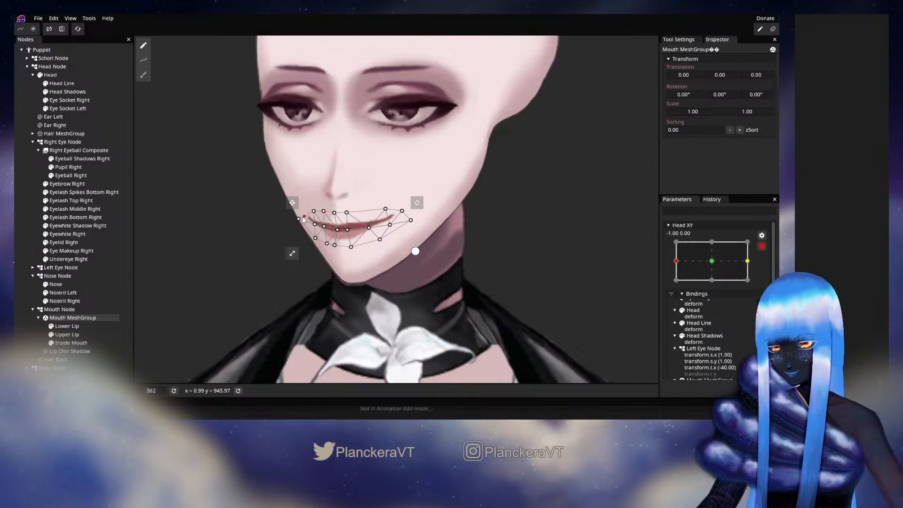
drag(299, 219, 292, 228)
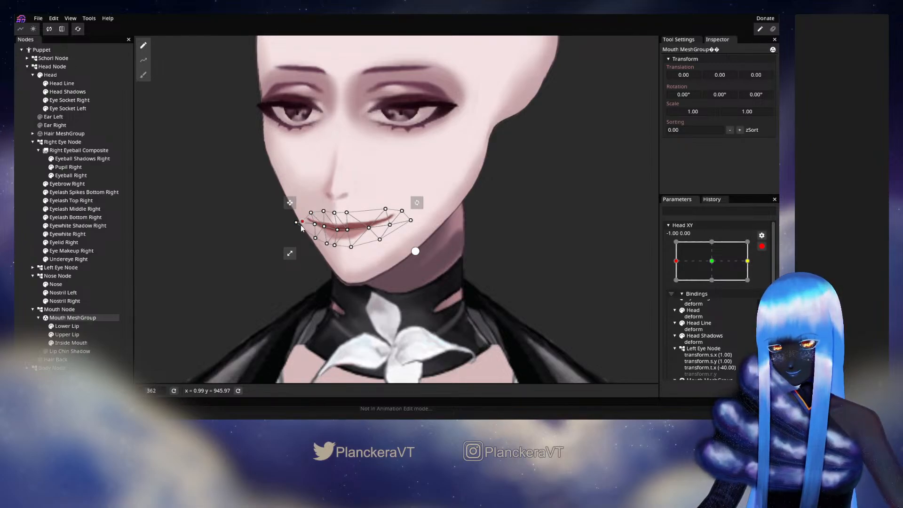
click(312, 213)
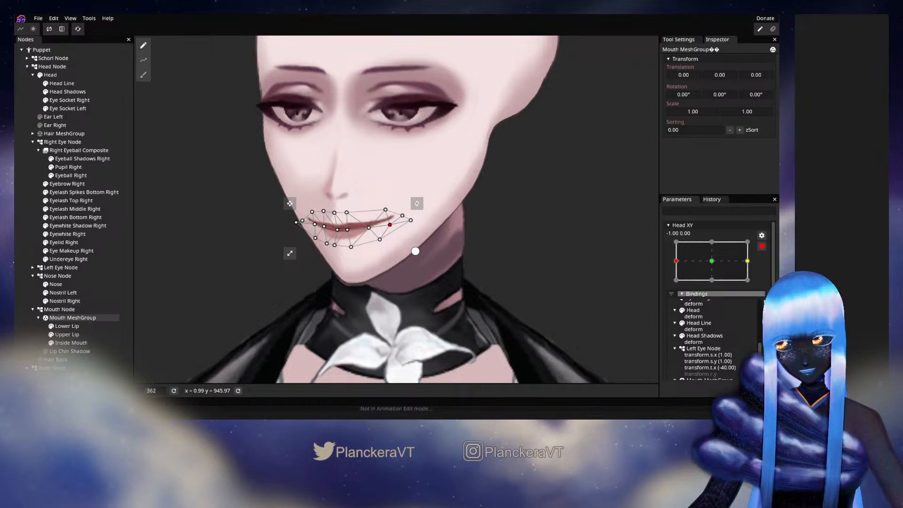
Set the Mouth parameter to 1.00, 1.00, reposition the Mouth MeshGroup's upper vertices near the near mouth corner, and deselect it.
scroll(752, 291, down, 5)
drag(743, 290, 751, 255)
click(184, 279)
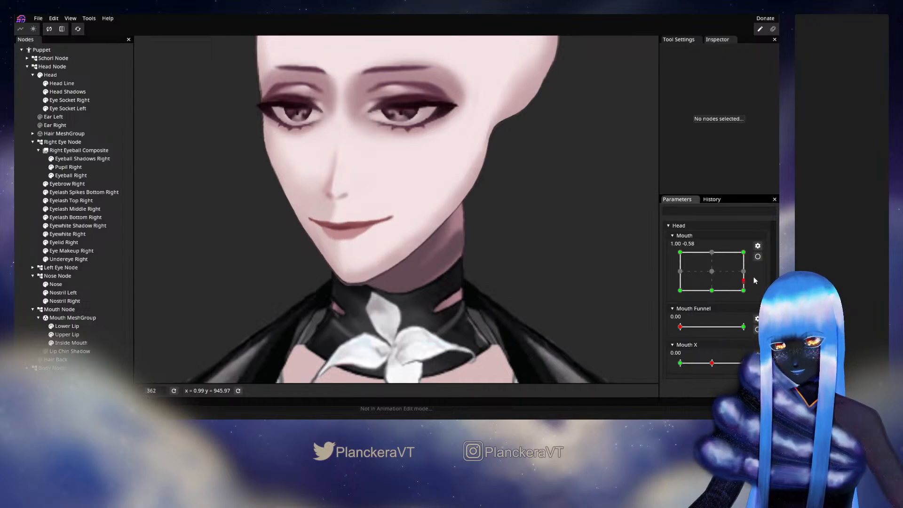
click(68, 318)
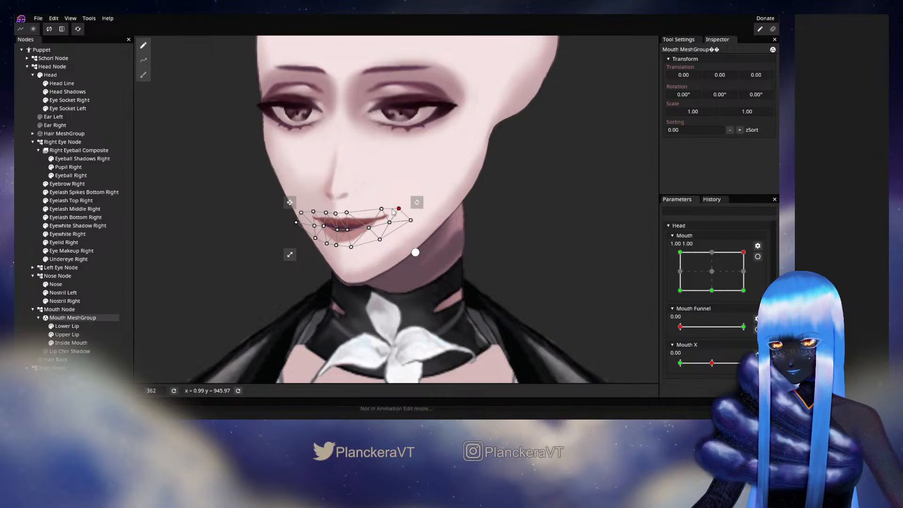
drag(382, 209, 405, 225)
click(542, 320)
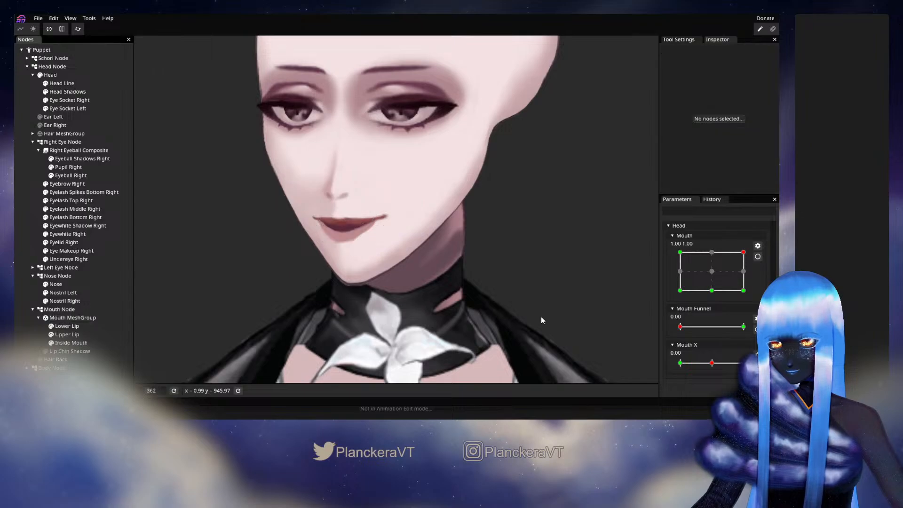
Move the Mouth parameter to -1.00, -1.00 and refine the Mouth MeshGroup's upper, lower and central vertices at Head XY -1.00, 0.00, then deselect it.
drag(744, 253, 664, 308)
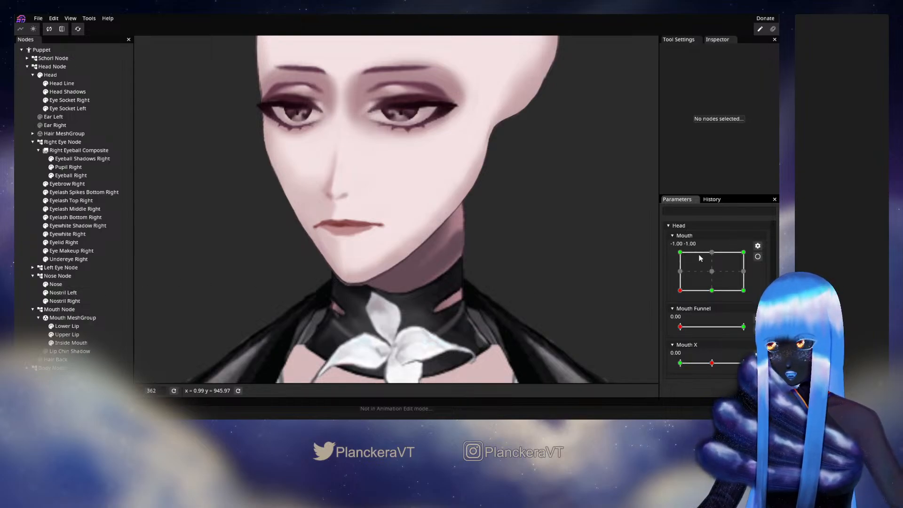
scroll(723, 296, up, 3)
scroll(770, 262, up, 3)
drag(705, 261, 676, 261)
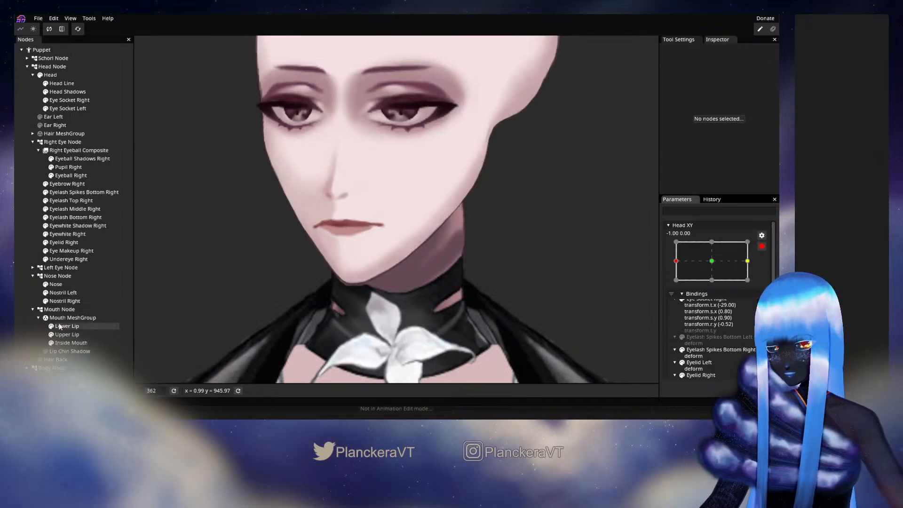
click(72, 317)
scroll(355, 285, up, 2)
scroll(354, 285, up, 1)
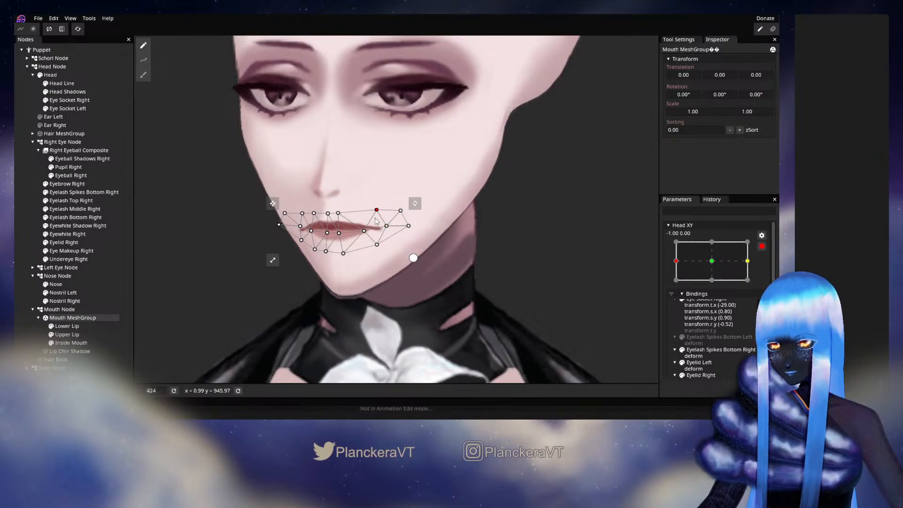
click(377, 244)
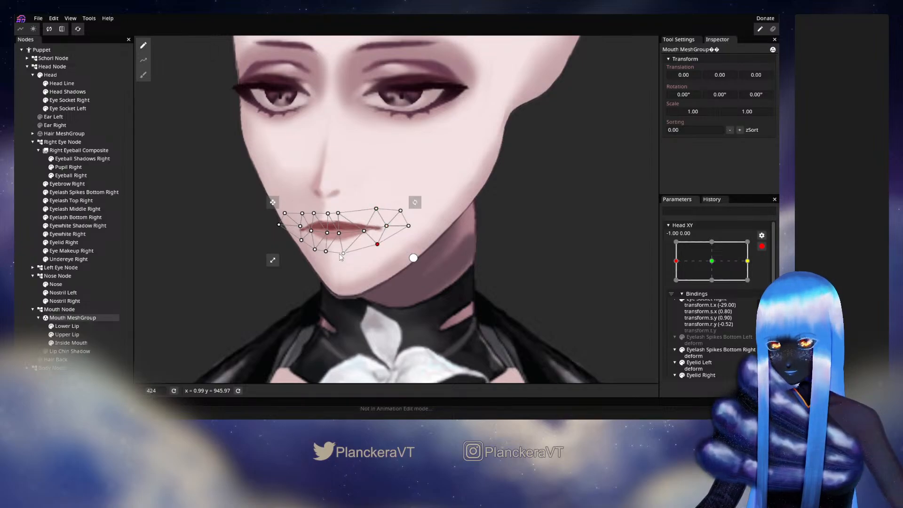
click(325, 251)
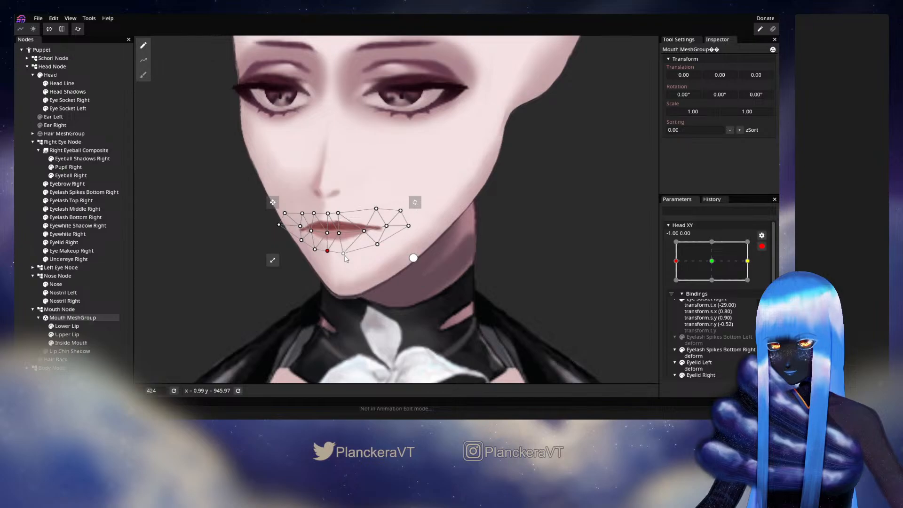
click(344, 253)
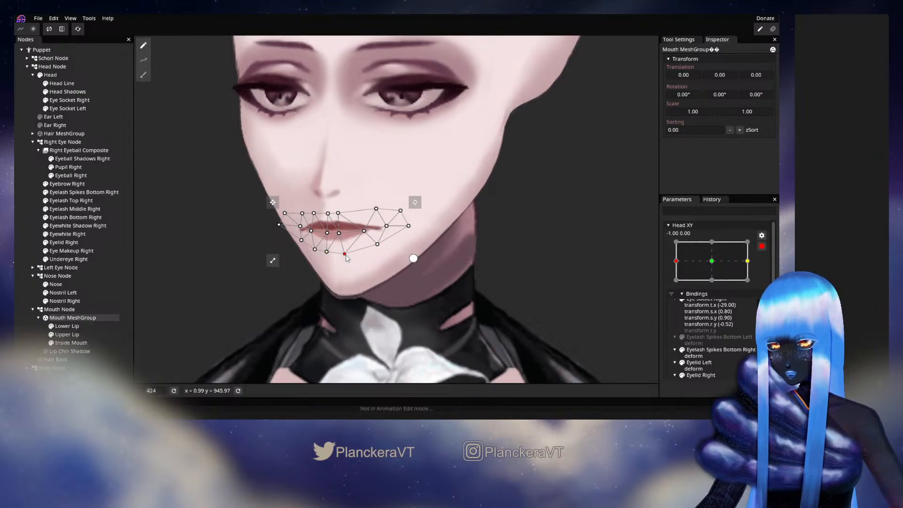
click(341, 232)
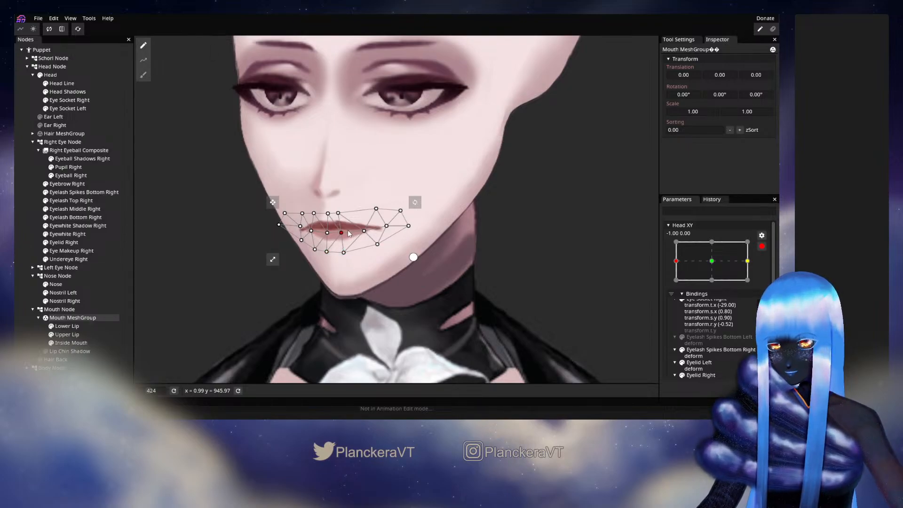
click(311, 231)
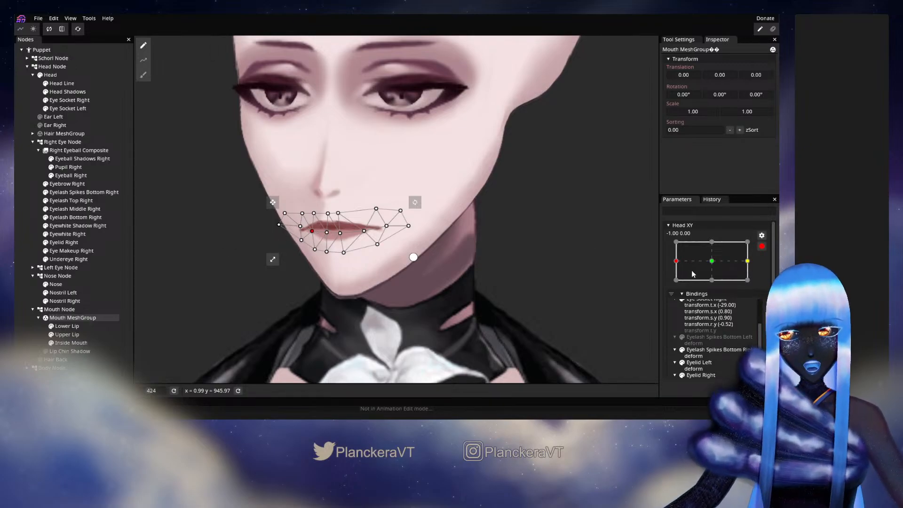
scroll(691, 274, down, 2)
click(22, 239)
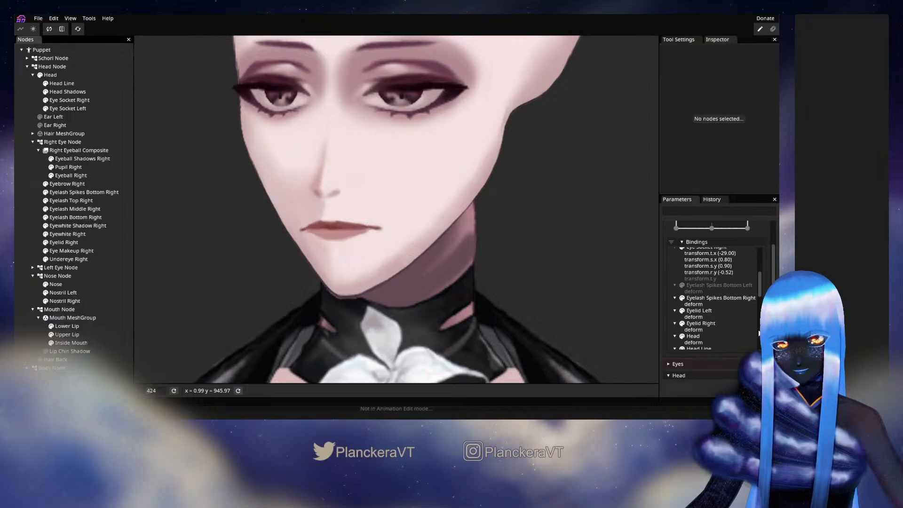
Set the Mouth parameter to 1.00, 1.00 and pull in the Mouth MeshGroup's lower vertices under the smile, then deselect it.
scroll(748, 331, down, 3)
scroll(489, 295, down, 5)
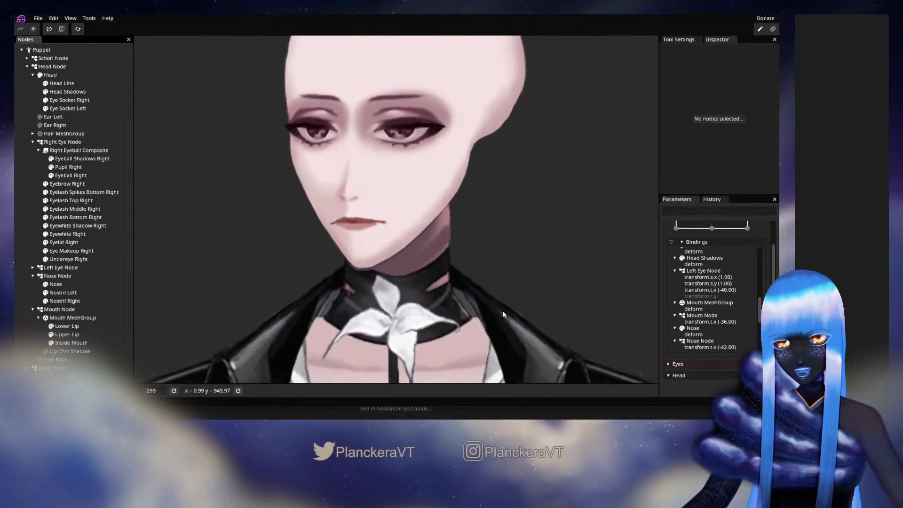
scroll(504, 309, down, 5)
scroll(741, 333, down, 5)
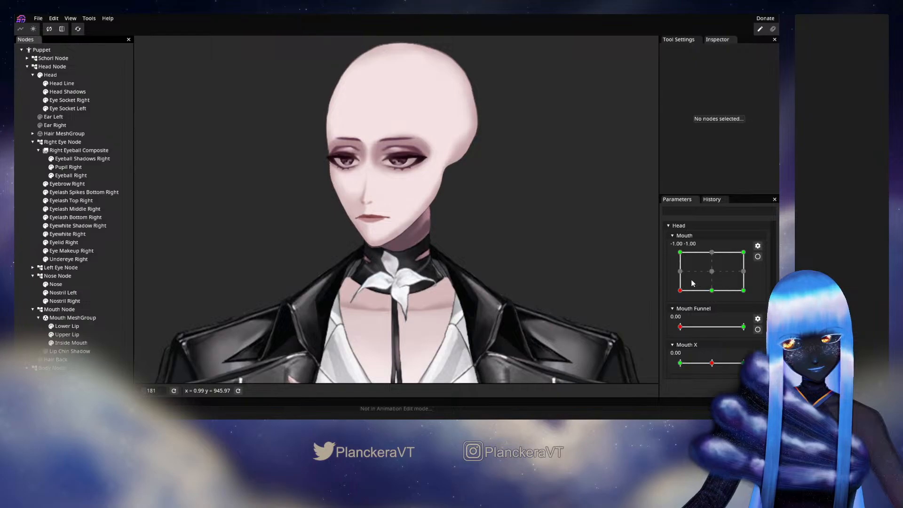
drag(680, 289, 757, 247)
scroll(442, 247, up, 5)
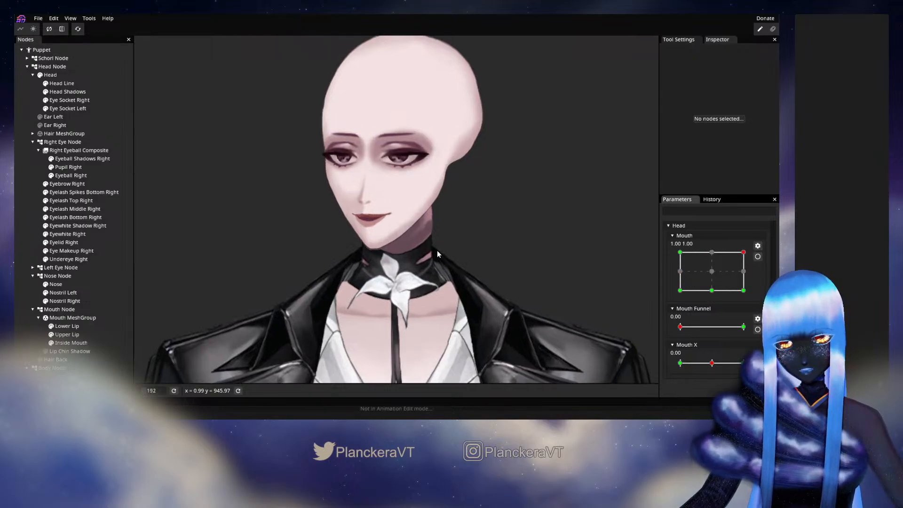
click(76, 318)
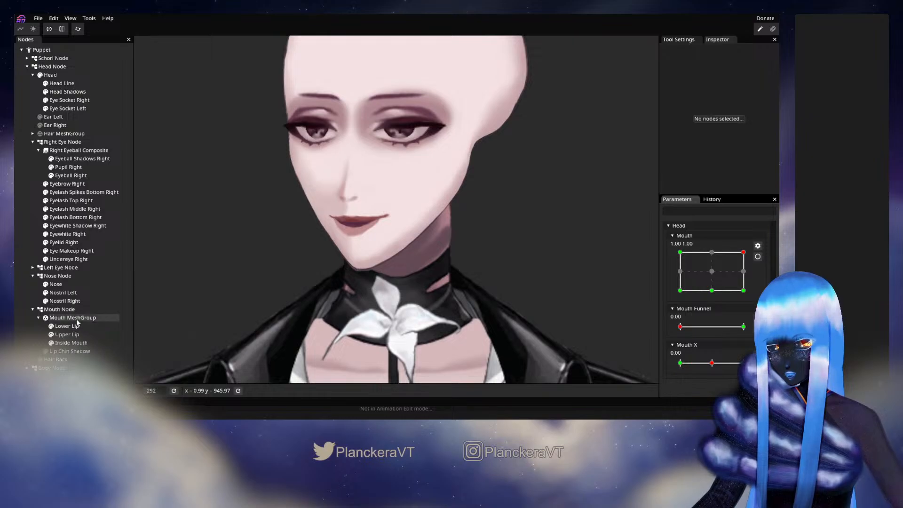
scroll(399, 261, up, 3)
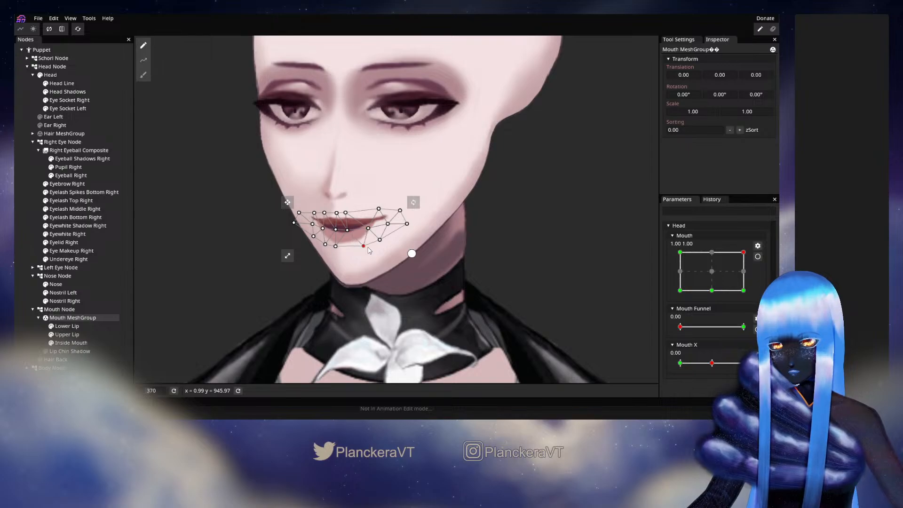
drag(368, 250, 364, 249)
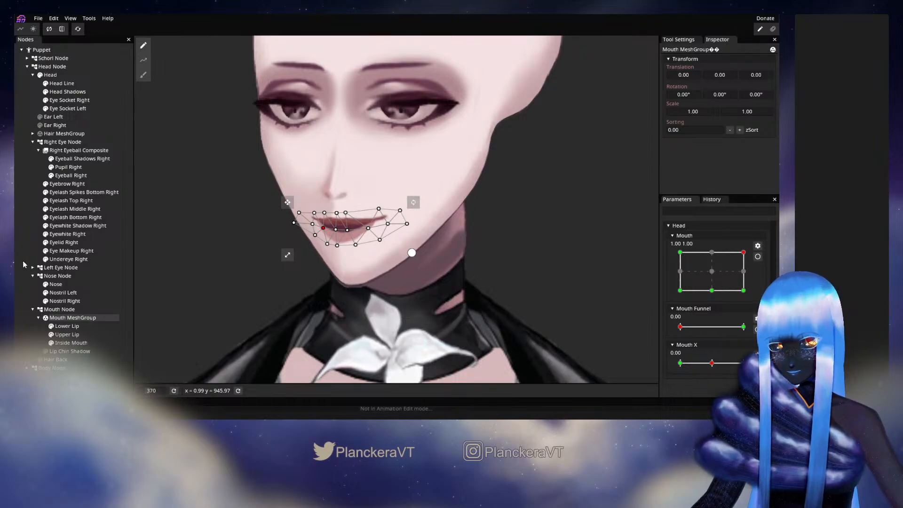
drag(382, 247, 378, 245)
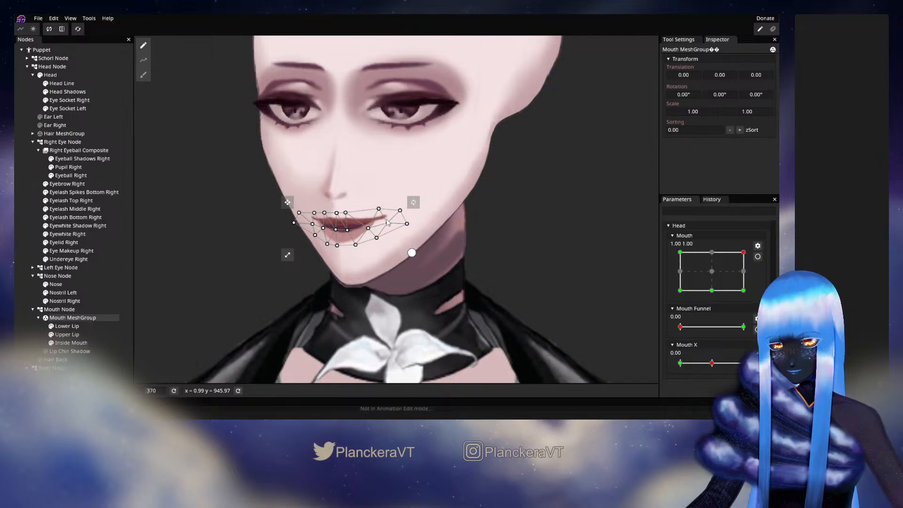
click(15, 267)
Preview the sideways head's mouth from Mouth 1.00, 1.00 down to 1.00, -1.00 and on toward 0.00, -1.00.
scroll(625, 340, down, 2)
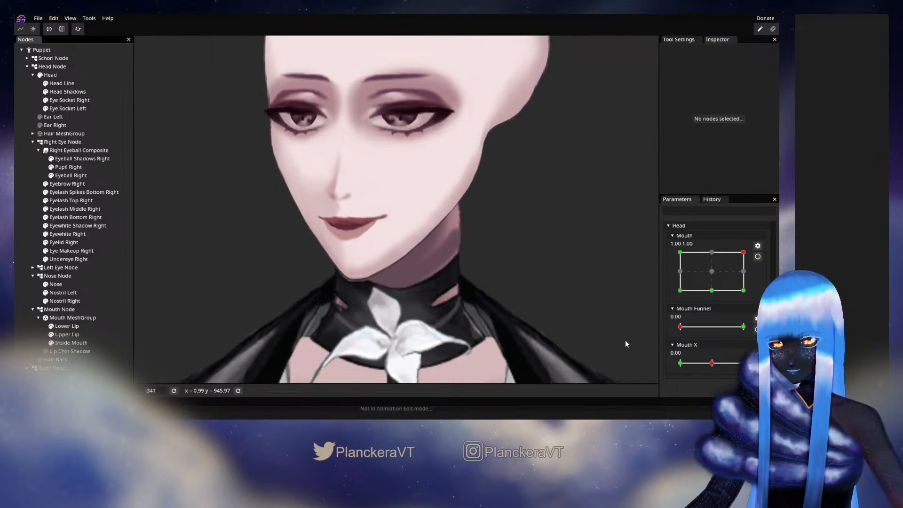
scroll(626, 340, down, 3)
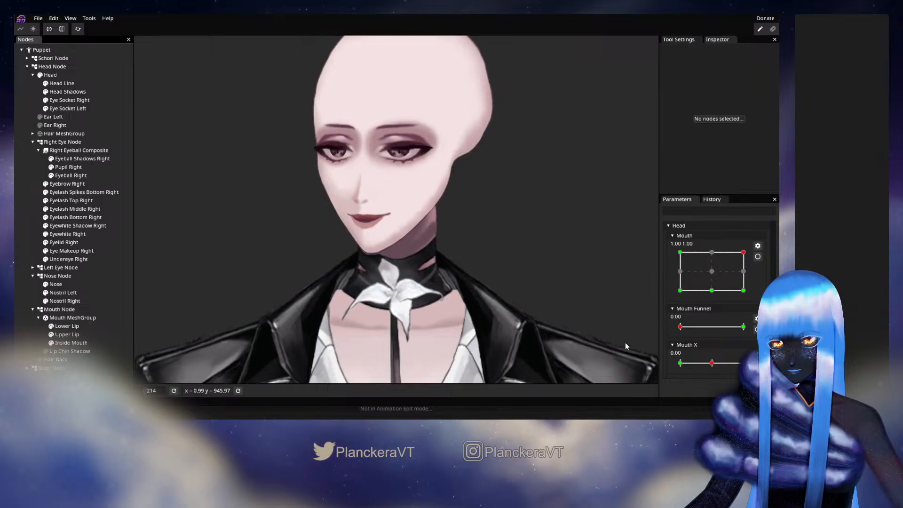
drag(743, 252, 750, 301)
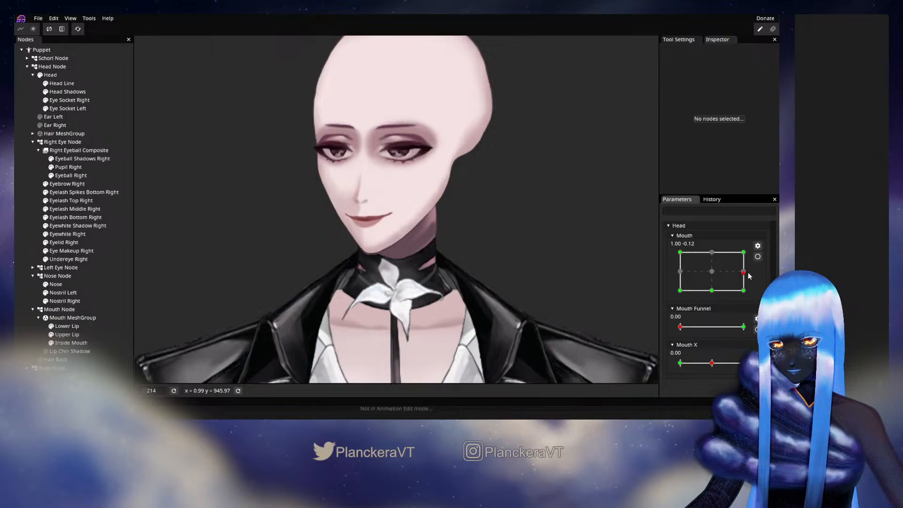
drag(751, 299, 708, 306)
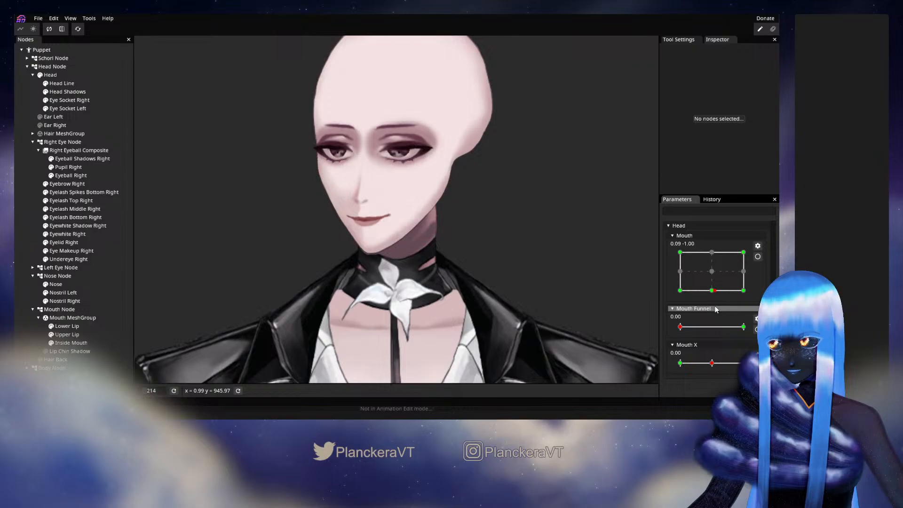
Compare the smile at Mouth 1.00, -1.00 between the front-facing head and Head XY -1.00, 0.00.
scroll(712, 349, up, 10)
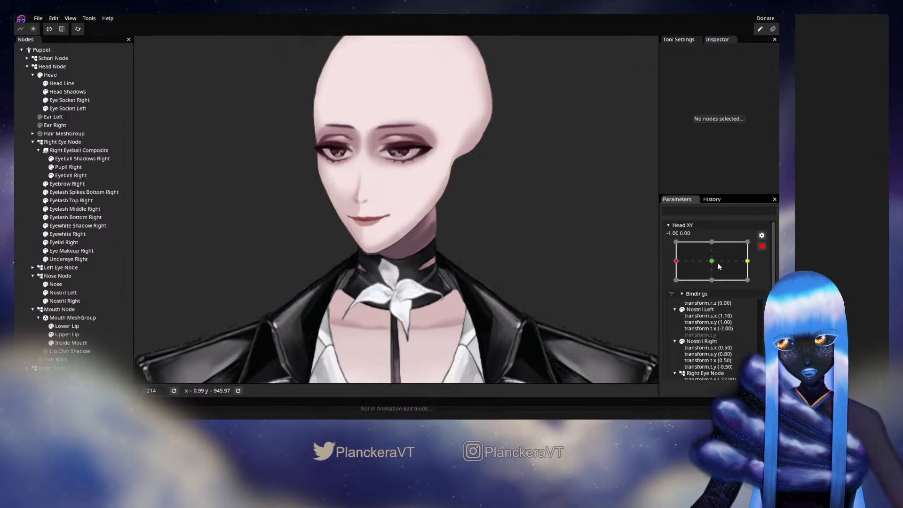
click(720, 267)
scroll(720, 283, down, 10)
drag(715, 290, 767, 296)
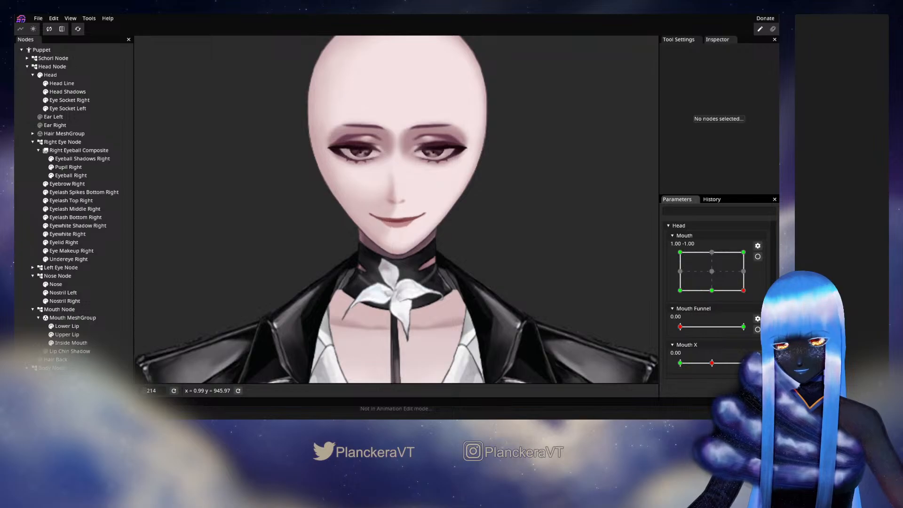
scroll(702, 267, up, 10)
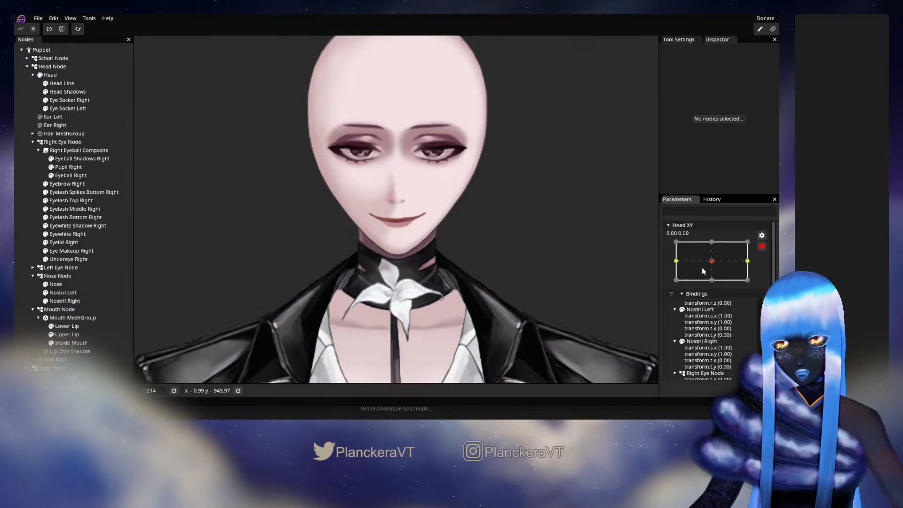
click(678, 269)
click(702, 266)
click(676, 270)
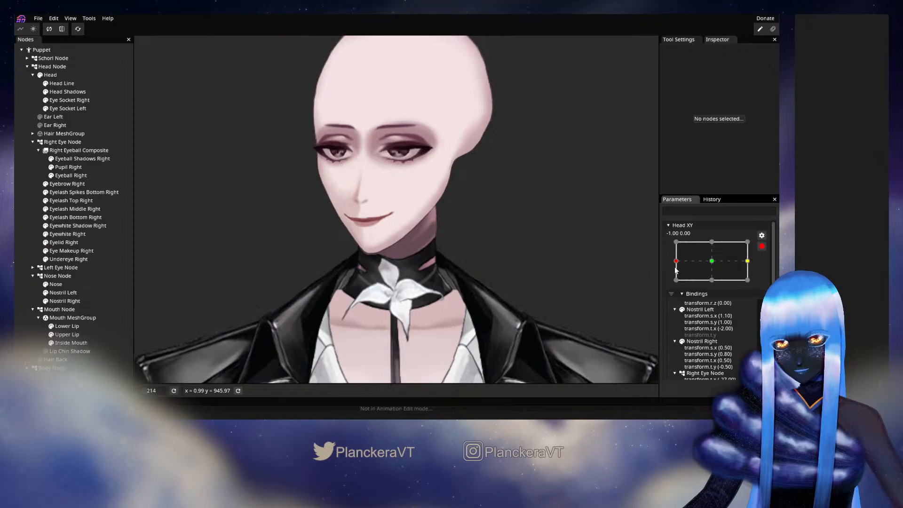
Return Head XY to 0.00, 0.00 and remove the Mouth MeshGroup binding from that parameter.
click(709, 263)
scroll(730, 342, down, 5)
scroll(731, 346, down, 5)
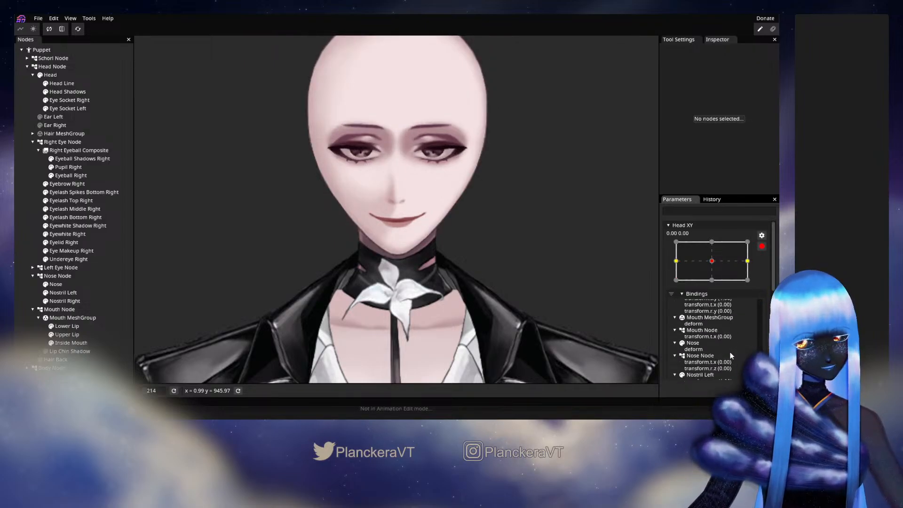
right_click(704, 318)
click(720, 323)
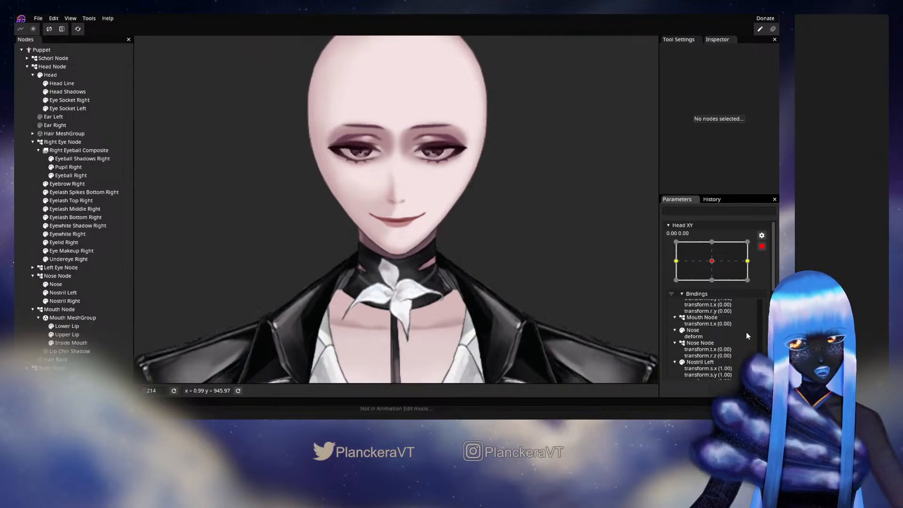
Turn the head sideways at Head XY -1.00, 0.00 and set the Mouth Node's X scale to 0.90.
click(677, 262)
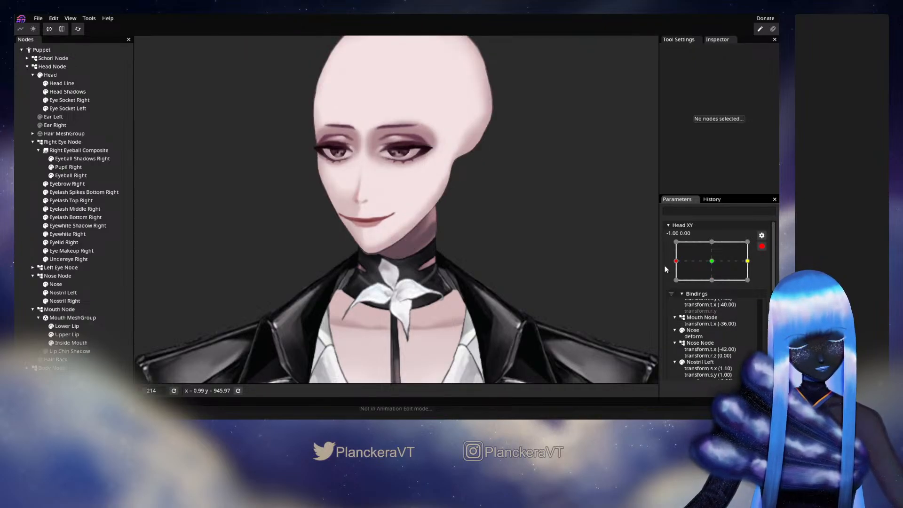
click(66, 308)
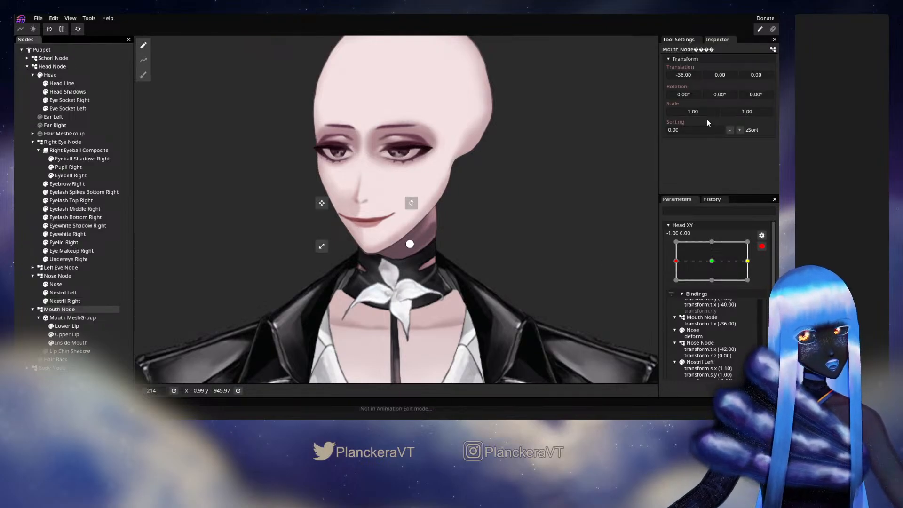
click(704, 111)
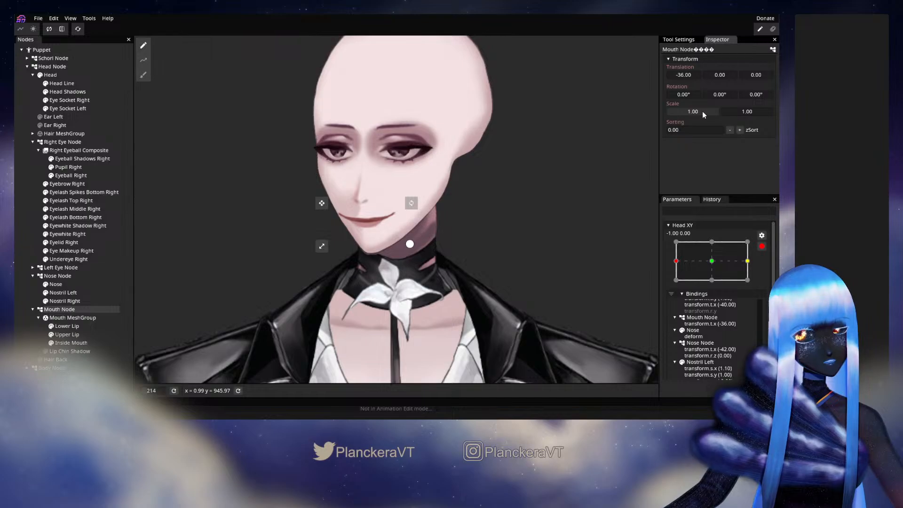
drag(703, 112, 712, 95)
Set the Mouth Node's Y rotation to -30.00° and its X translation to -37.00.
drag(434, 129, 557, 128)
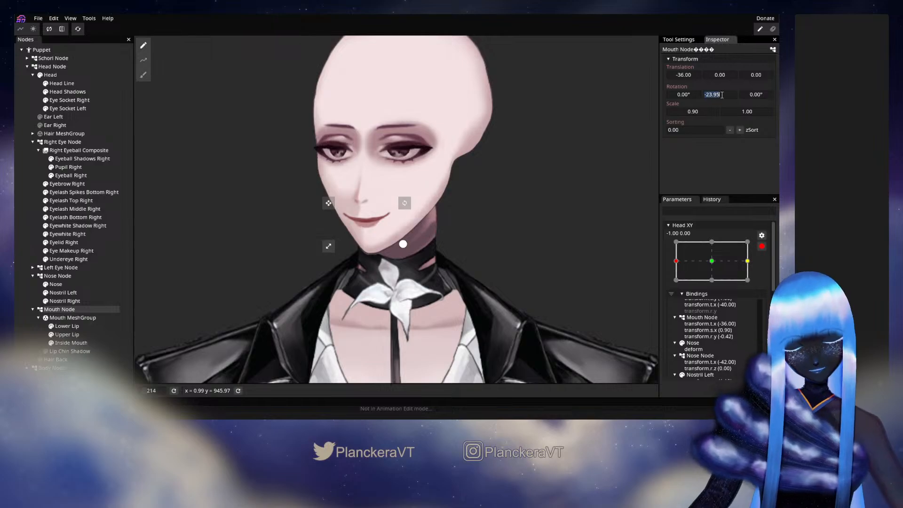
text(30)
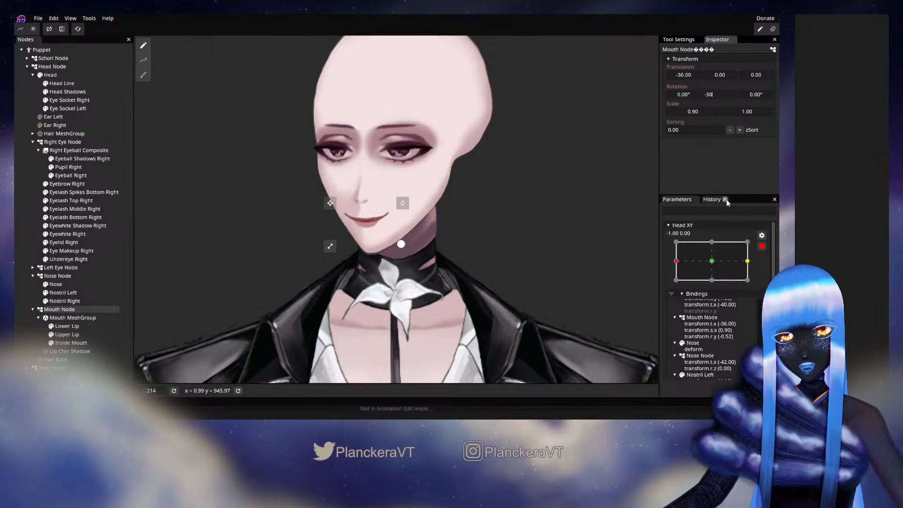
key(Return)
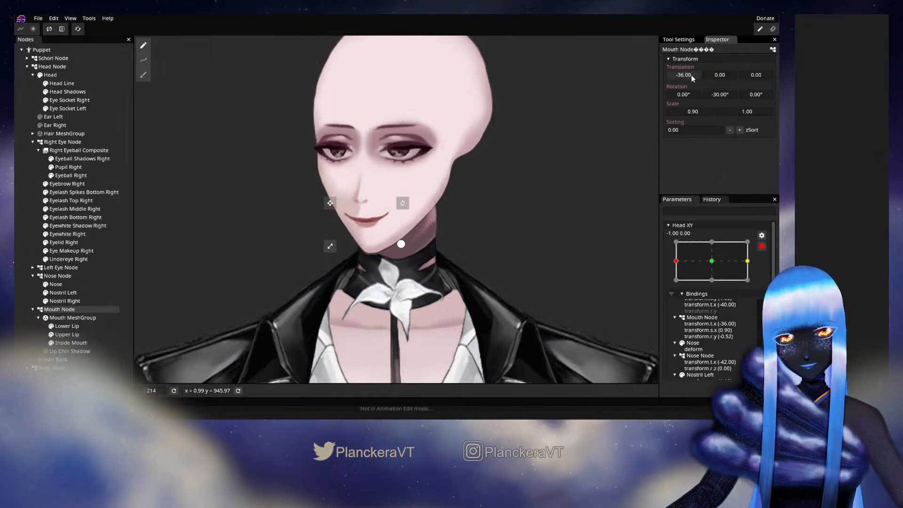
drag(690, 75, 690, 75)
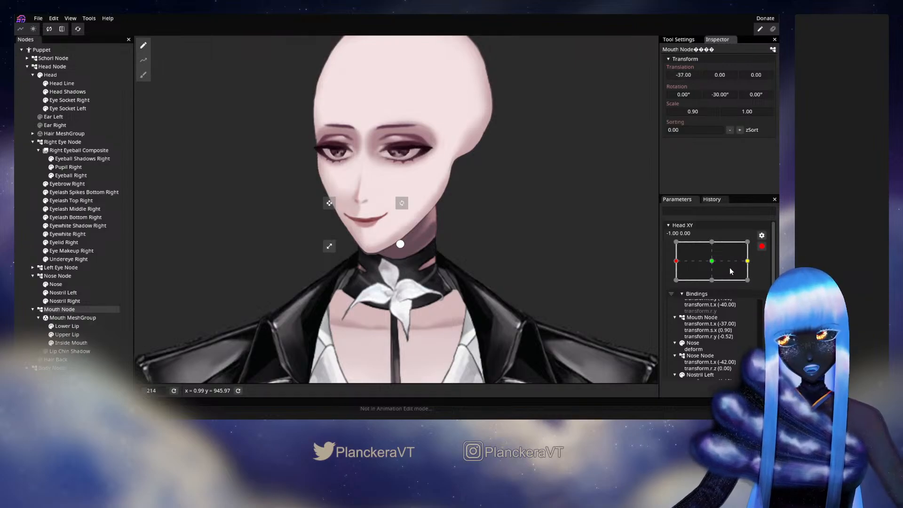
Set the Mouth parameter to about 0.00, -1.00 and select the Mouth MeshGroup for a close-up edit.
scroll(732, 268, down, 3)
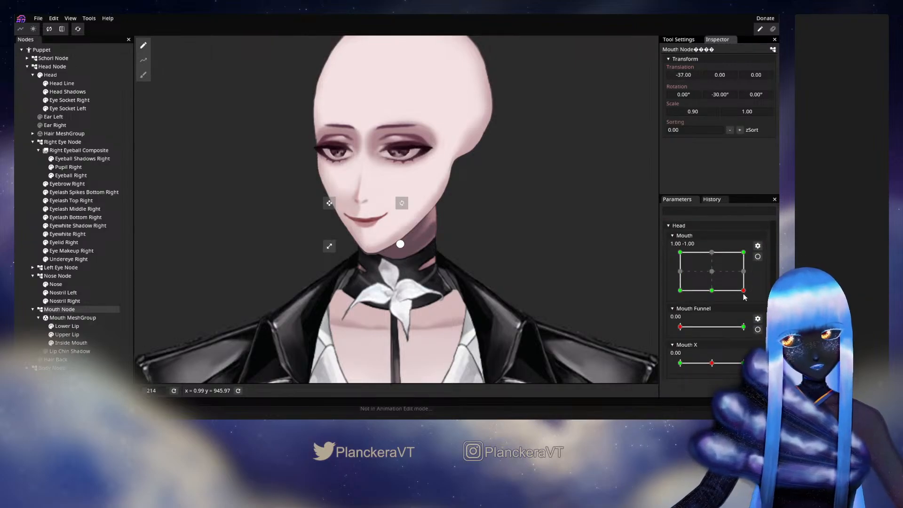
drag(742, 291, 712, 295)
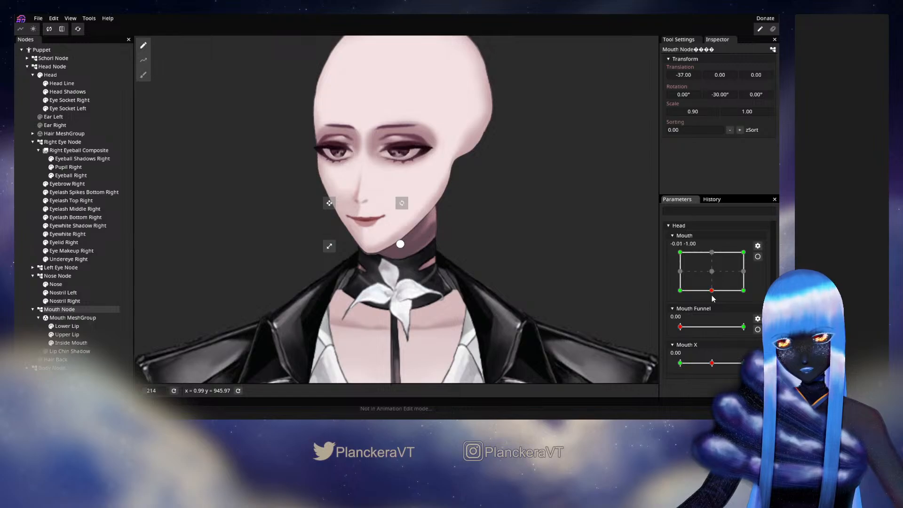
click(66, 318)
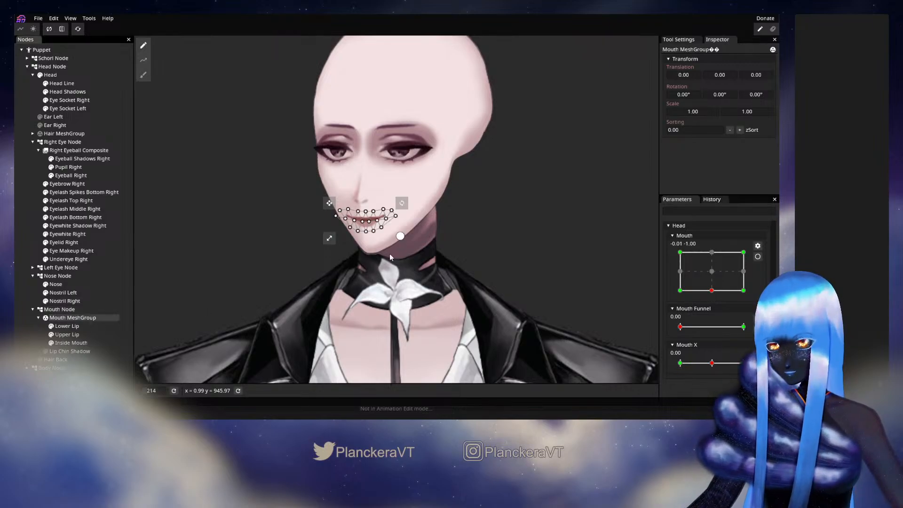
scroll(389, 253, up, 5)
drag(376, 304, 435, 303)
scroll(419, 285, up, 4)
drag(383, 191, 391, 206)
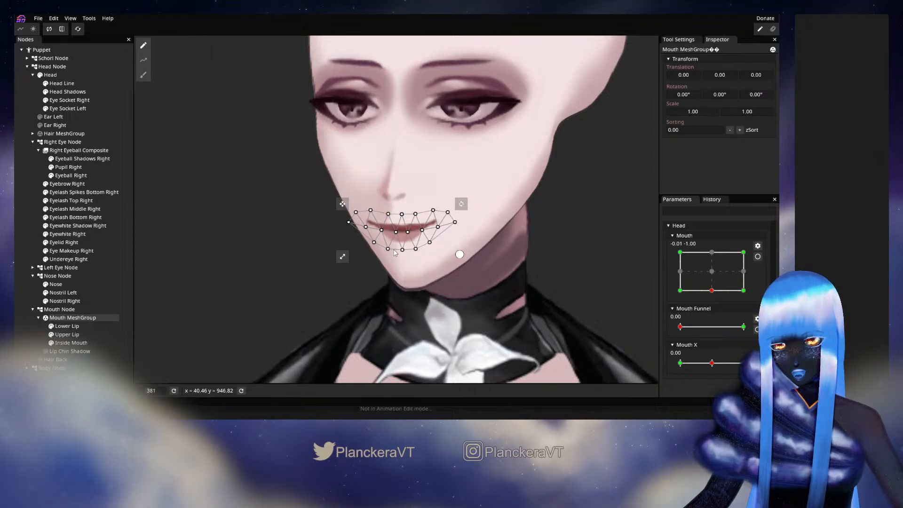
Shift the Mouth MeshGroup's upper and lower middle vertices slightly left, toward the far cheek.
drag(402, 254, 423, 258)
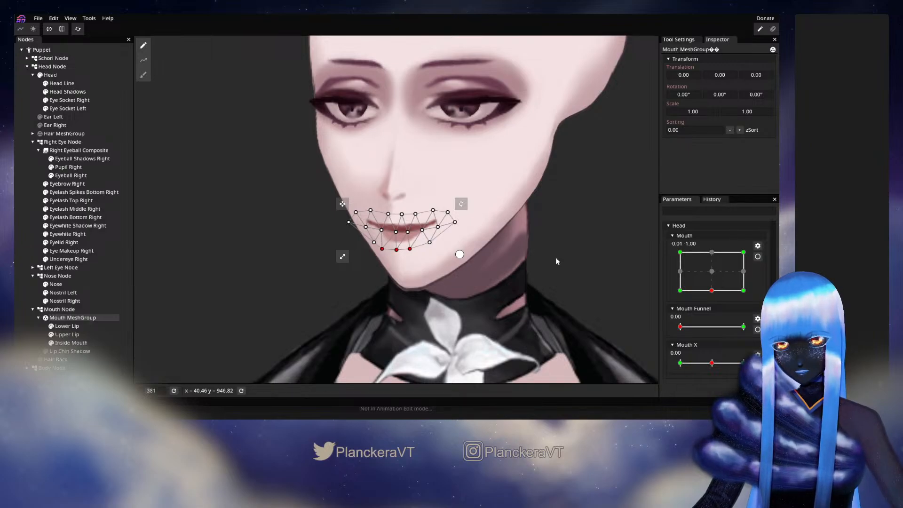
click(26, 240)
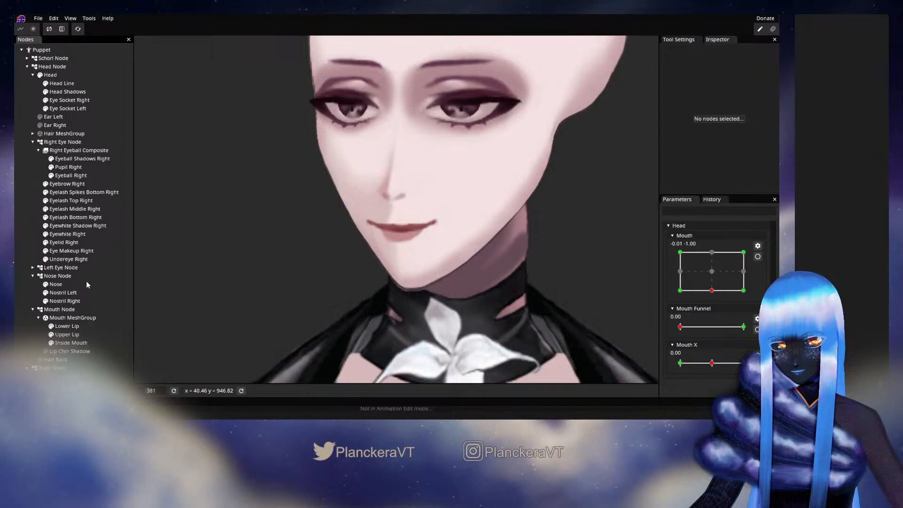
click(71, 317)
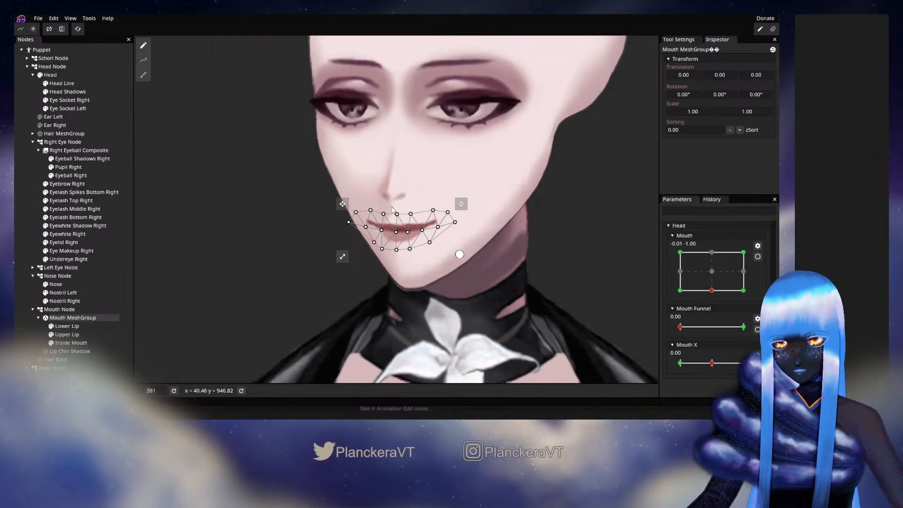
Remove the Mouth MeshGroup deform binding from the Head XY parameter.
scroll(733, 255, up, 3)
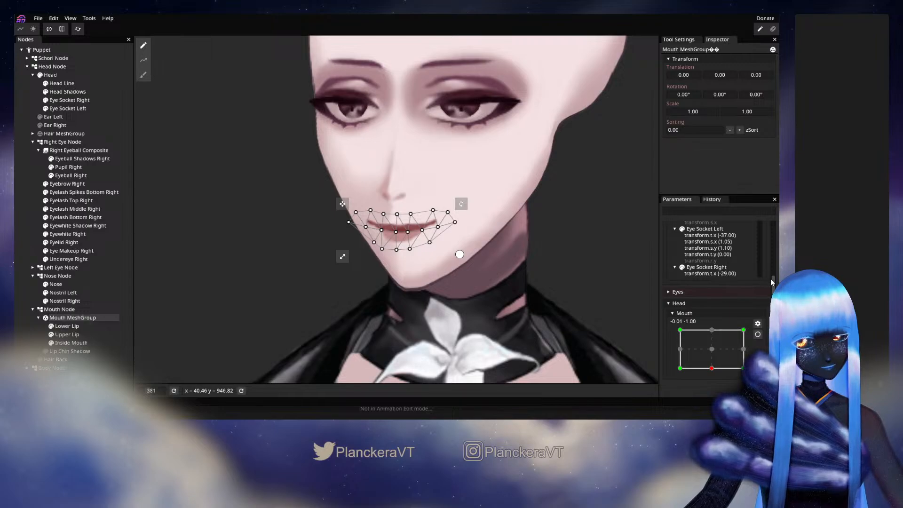
scroll(770, 280, up, 5)
scroll(743, 294, down, 6)
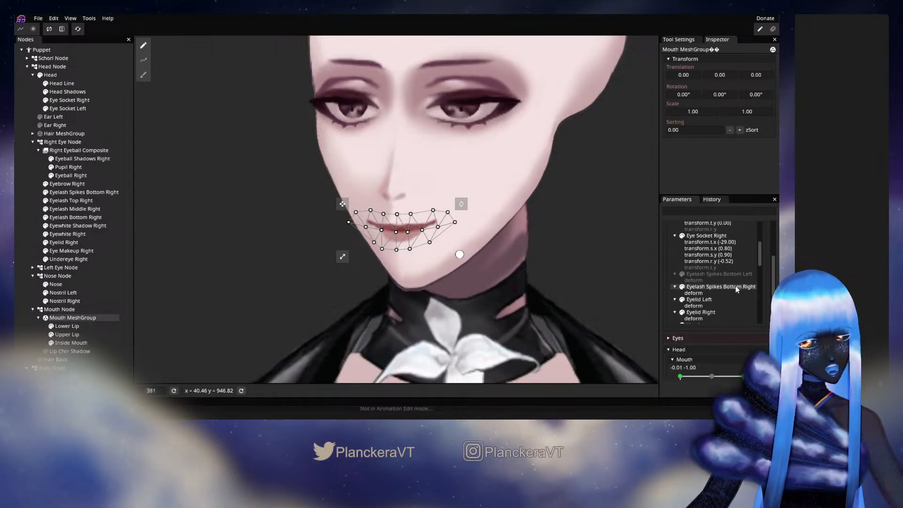
scroll(739, 288, down, 5)
scroll(741, 281, up, 4)
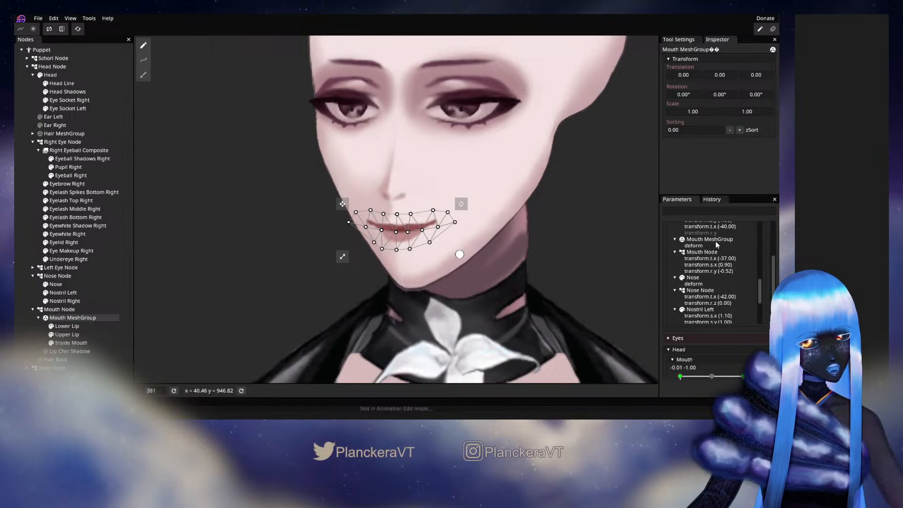
right_click(716, 242)
click(722, 247)
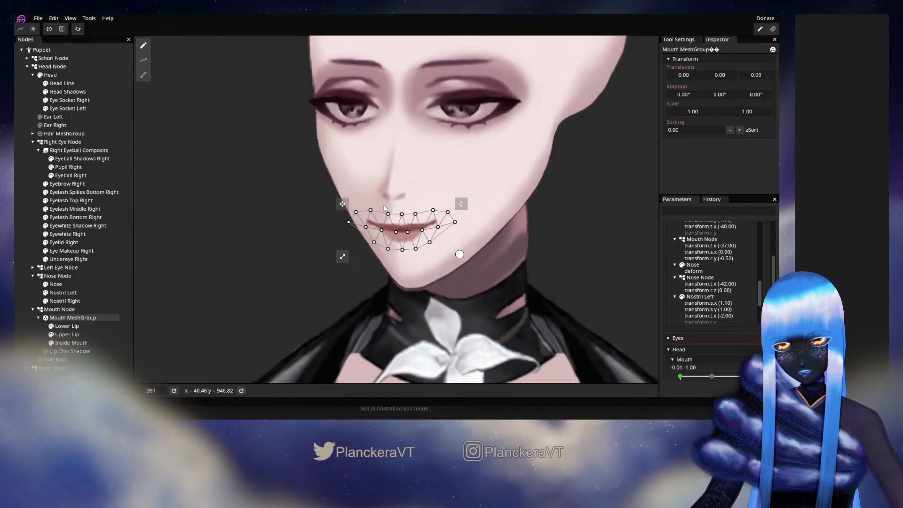
Nudge the Mouth MeshGroup's middle vertices, including the lip line, slightly left, then clear the vertex selection.
drag(418, 258, 417, 257)
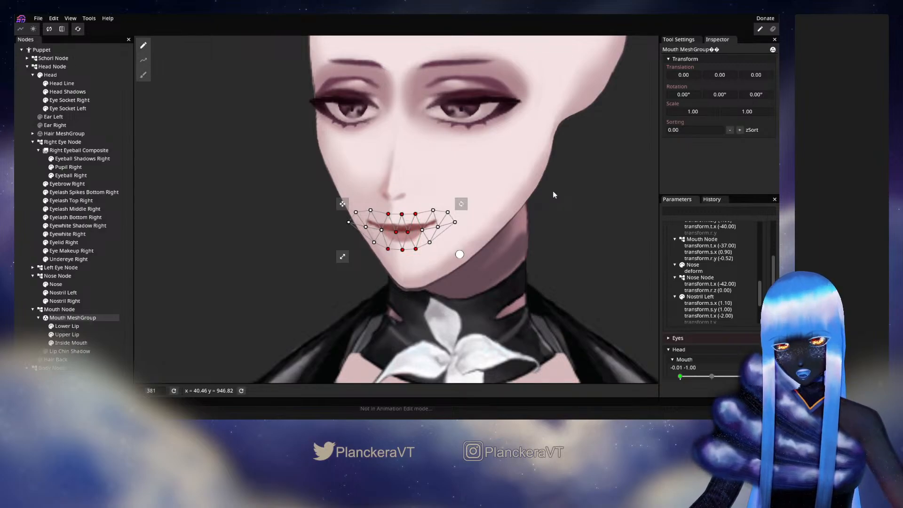
key(Left)
key(Left)
key(Left)
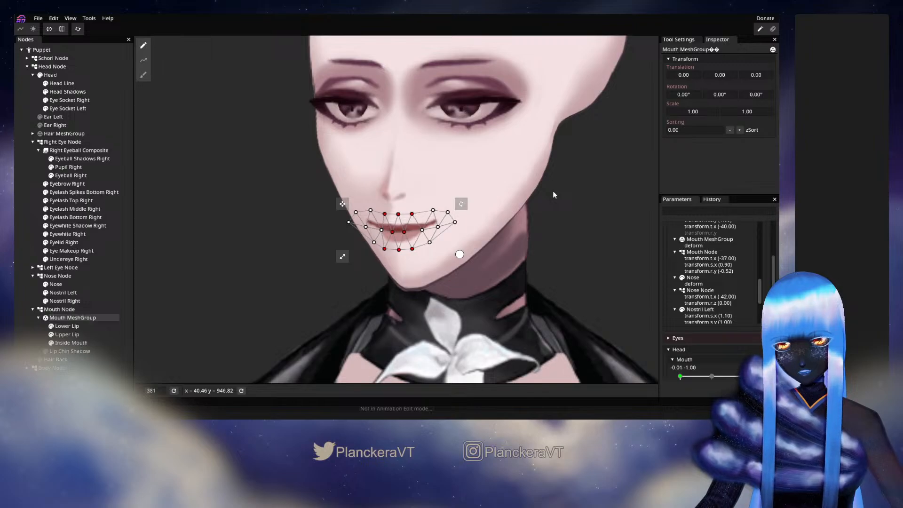
click(422, 166)
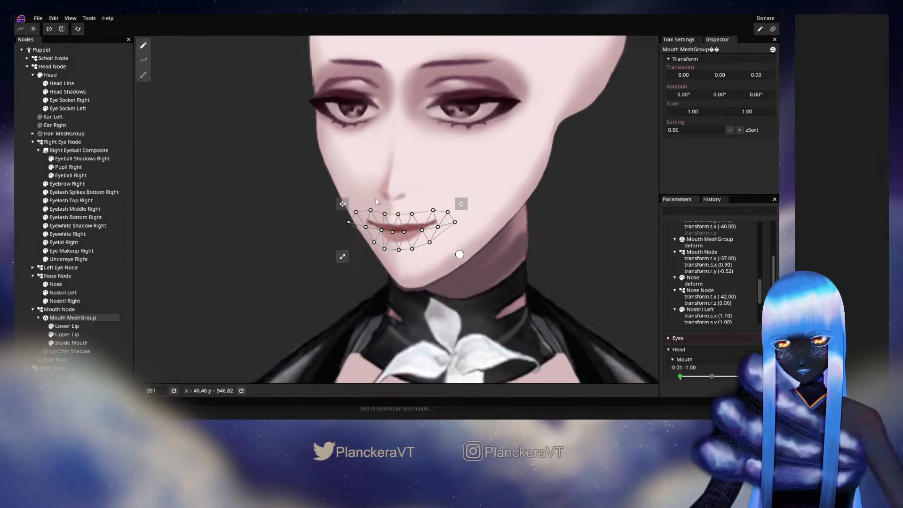
Nudge the Mouth MeshGroup's vertices on the far-cheek side slightly right, then deselect the group to check the mouth.
drag(374, 198, 390, 261)
drag(370, 190, 385, 261)
drag(376, 190, 354, 234)
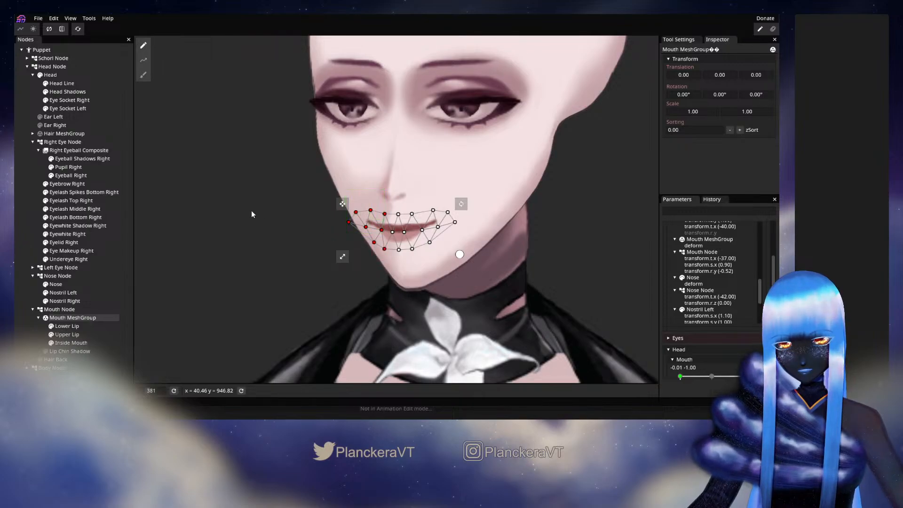
key(Right)
key(Right)
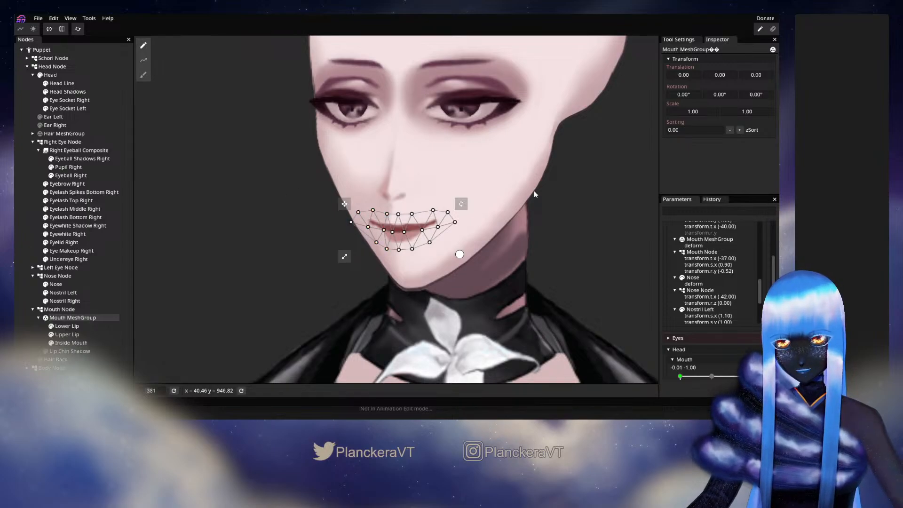
click(16, 254)
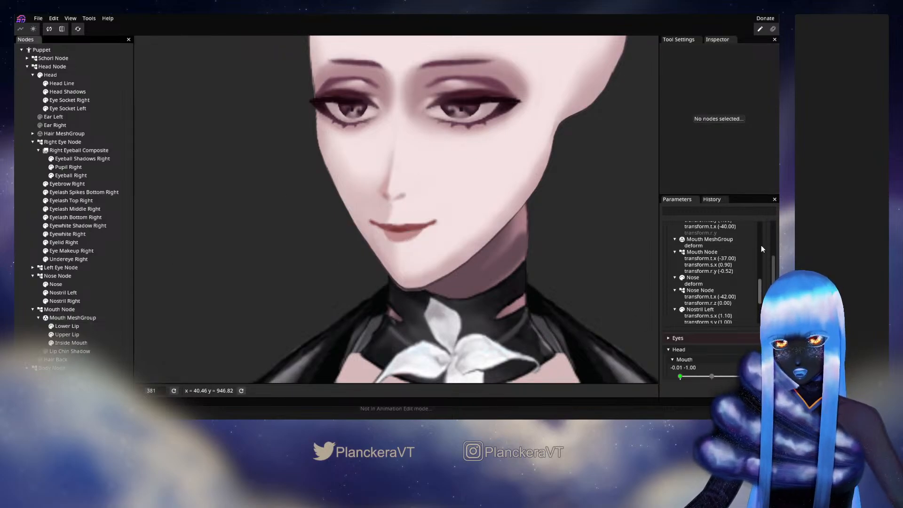
scroll(559, 270, down, 3)
scroll(559, 269, down, 1)
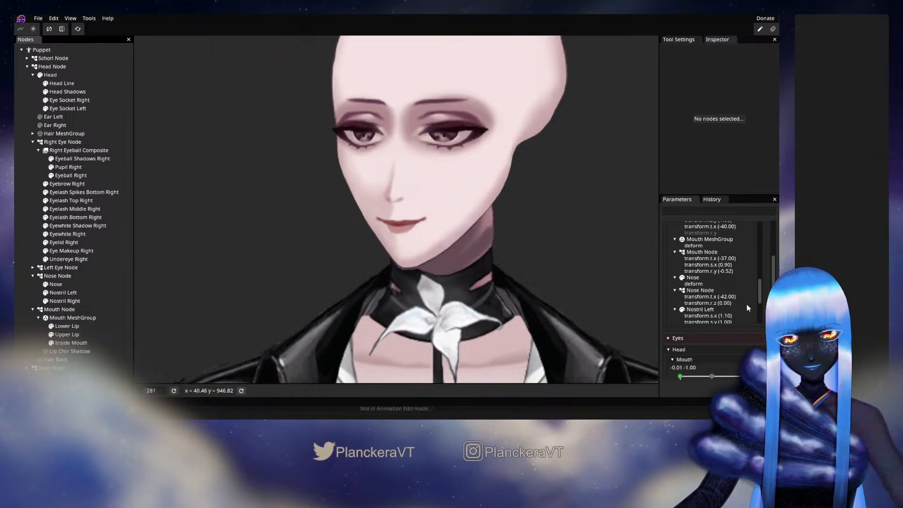
scroll(385, 221, up, 2)
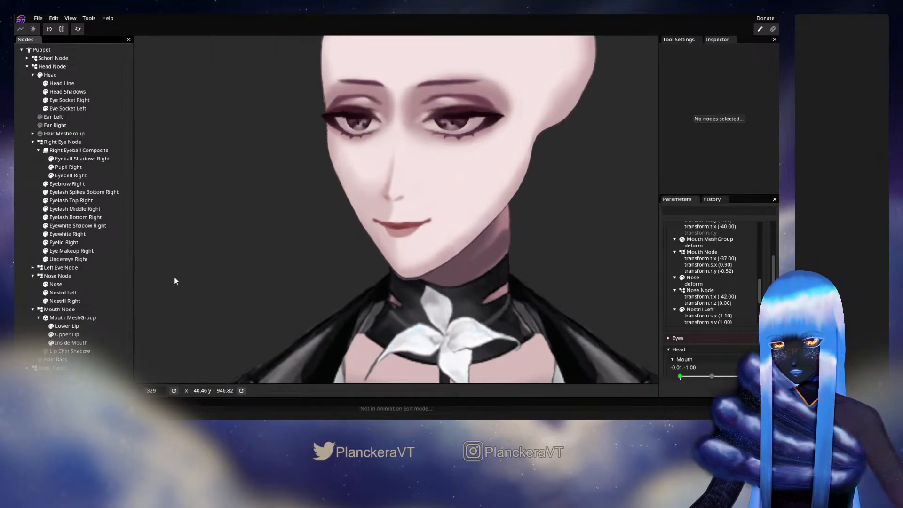
Nudge the Mouth MeshGroup's central column of vertices slightly left, then deselect the group.
click(73, 318)
scroll(427, 270, up, 1)
drag(416, 194, 386, 256)
click(386, 256)
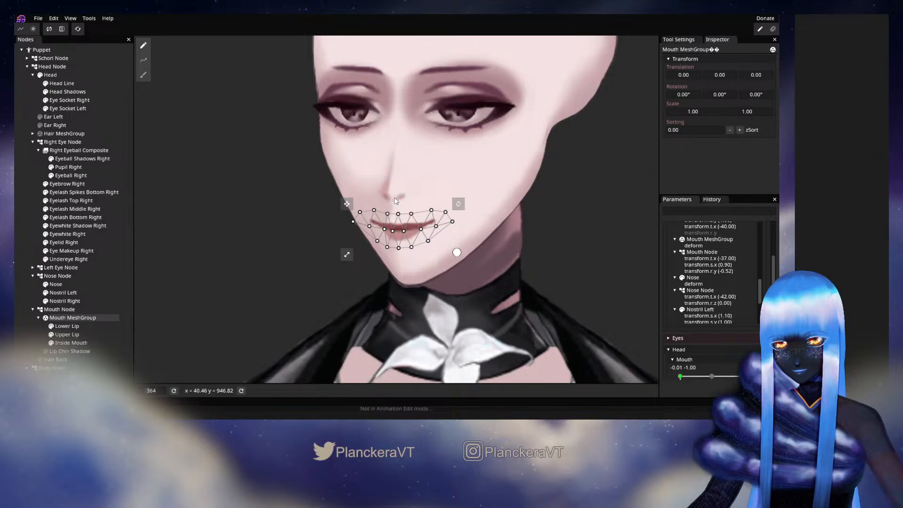
drag(393, 199, 404, 254)
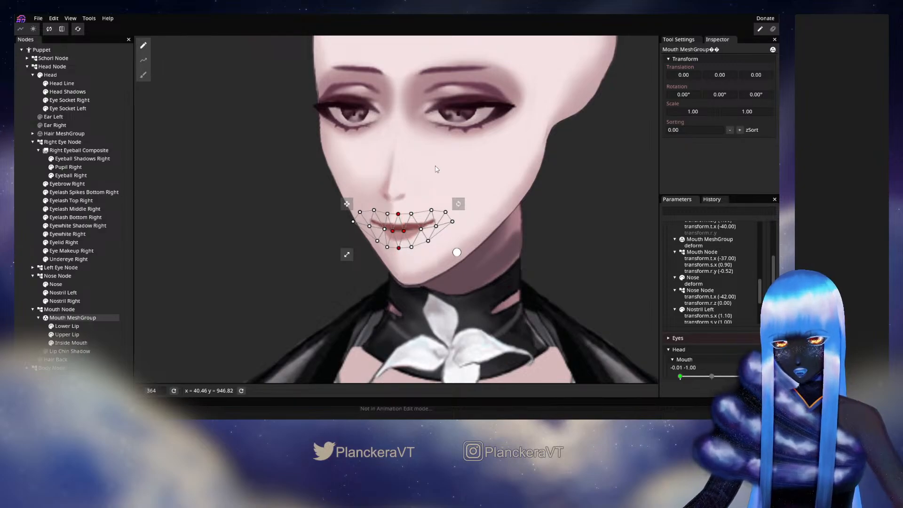
key(Left)
click(178, 250)
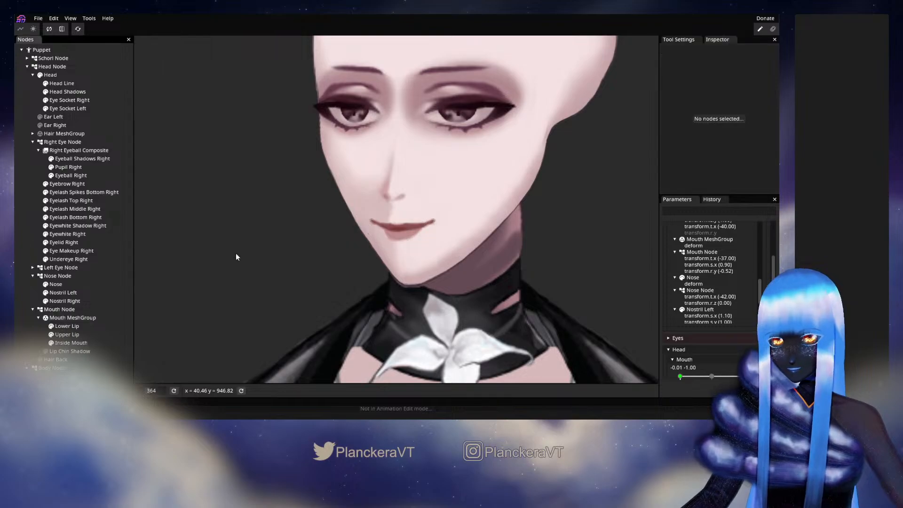
Set the Mouth parameter to 1.00, -1.00 and compare the smile between Head XY 0.00, 0.00 and -1.00, 0.00.
scroll(546, 285, down, 3)
scroll(553, 295, down, 2)
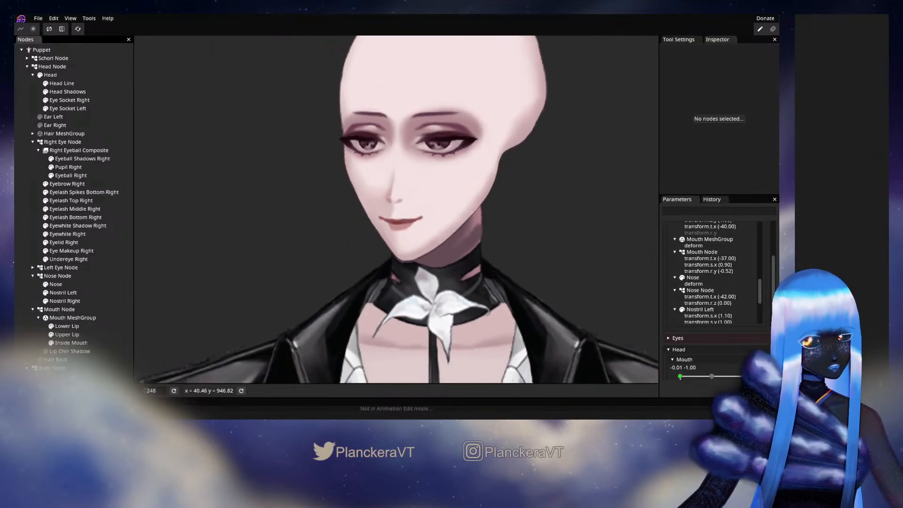
scroll(773, 292, down, 1)
scroll(772, 292, down, 3)
drag(712, 311, 674, 267)
drag(675, 314, 770, 264)
click(713, 261)
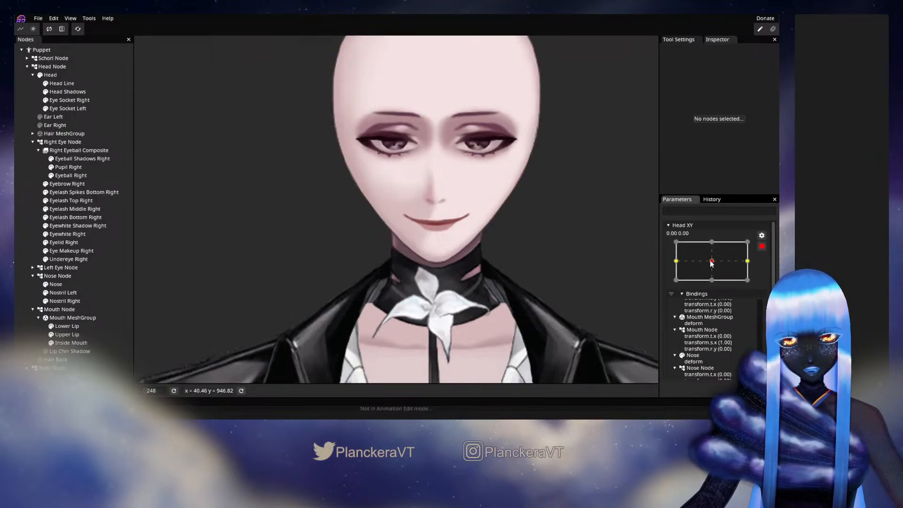
click(678, 261)
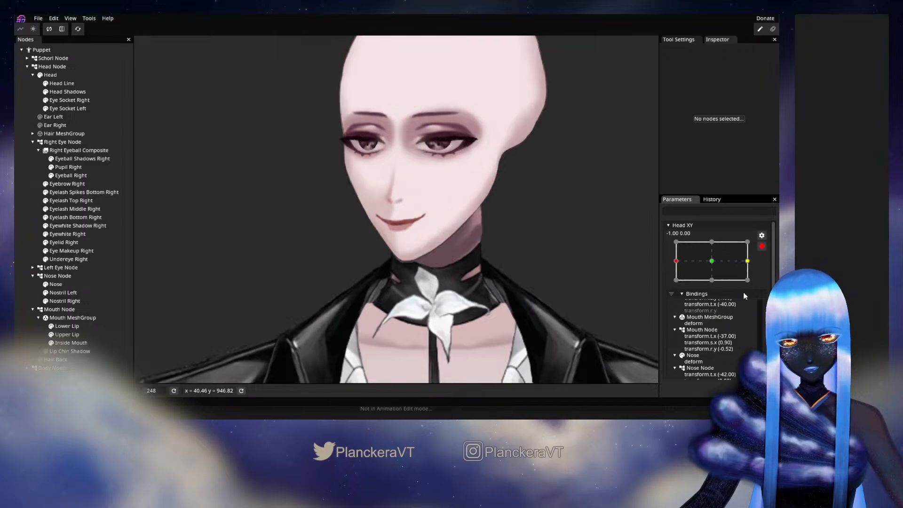
Nudge the Mouth MeshGroup's outer corner vertices on the near-cheek side slightly down.
scroll(710, 282, down, 5)
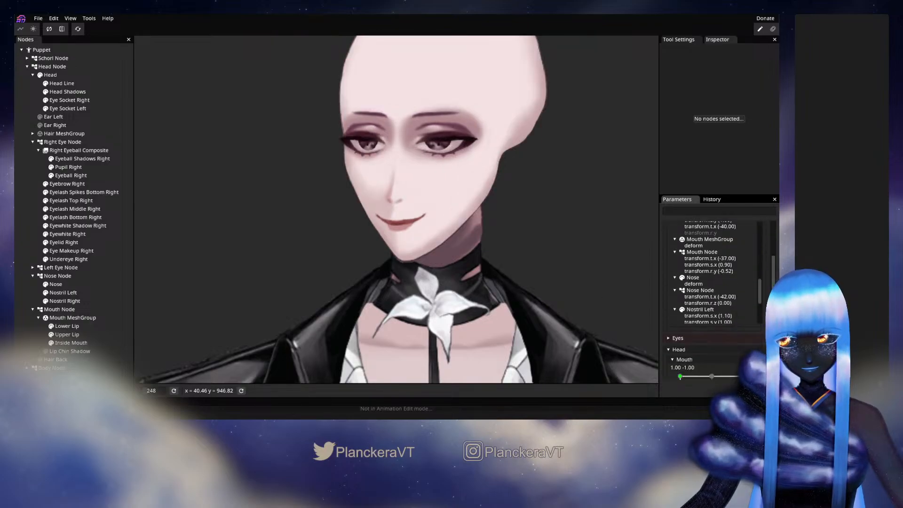
click(71, 318)
scroll(487, 233, up, 4)
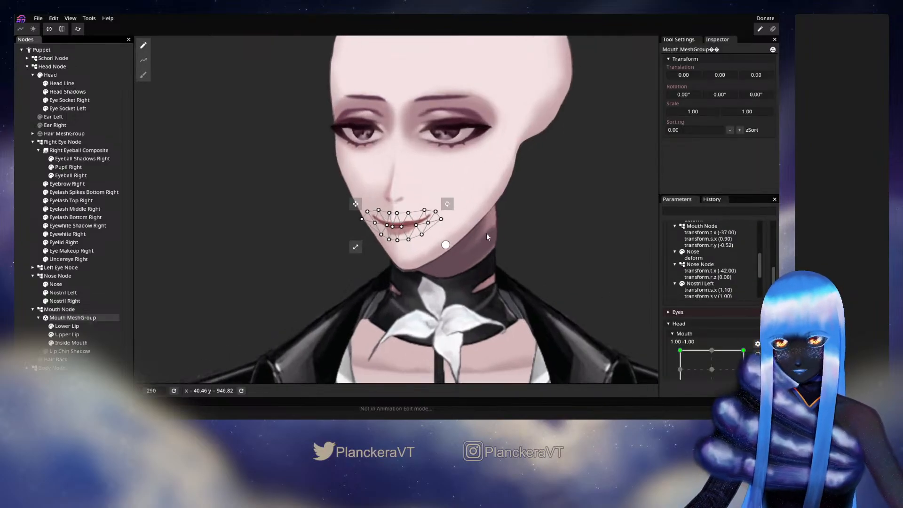
drag(499, 170, 421, 232)
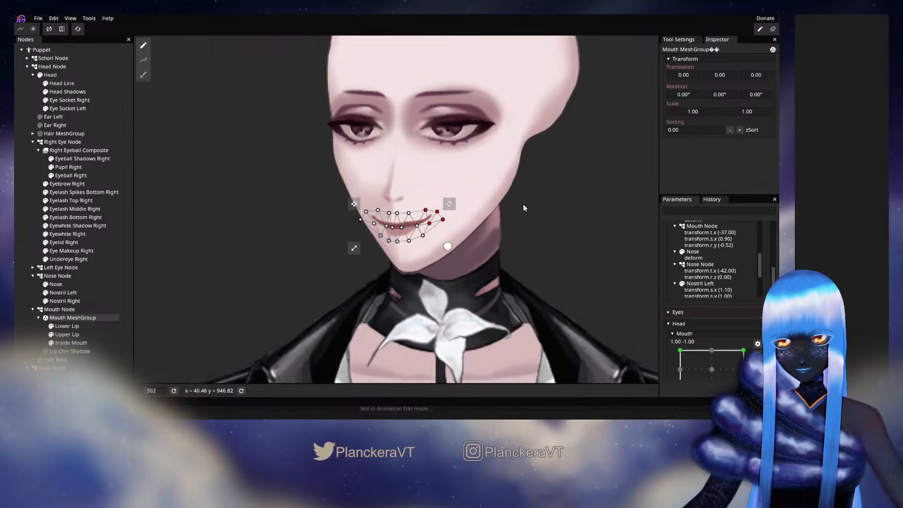
key(Down)
key(Down)
key(Up)
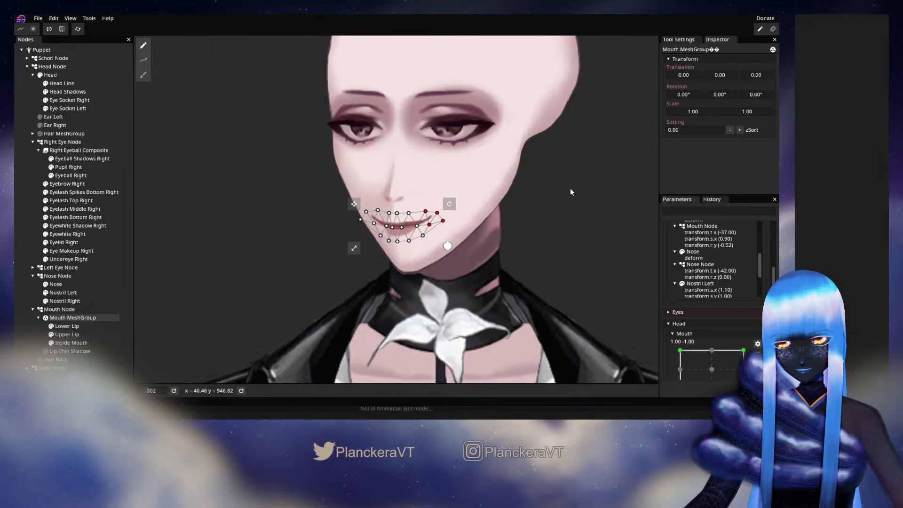
Nudge the whole near-cheek half of the Mouth MeshGroup's vertices slightly down, then deselect the group.
click(577, 176)
drag(519, 161, 408, 256)
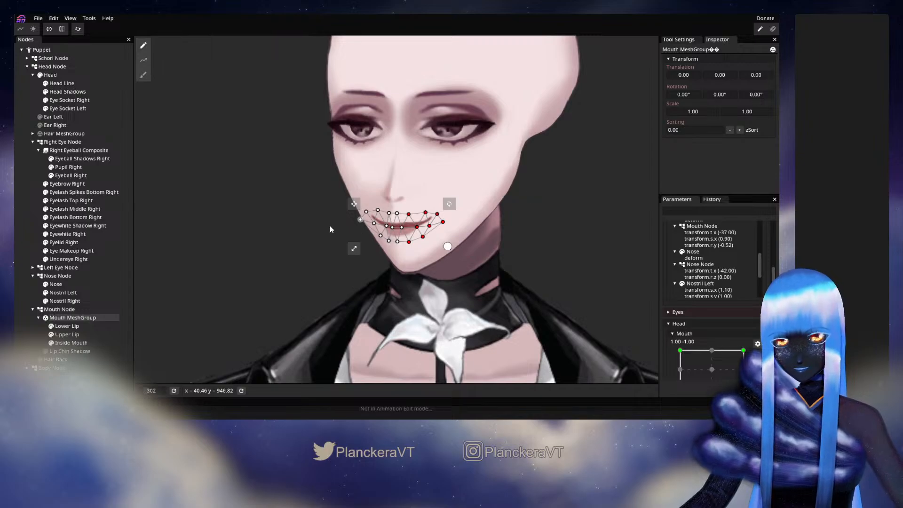
click(79, 318)
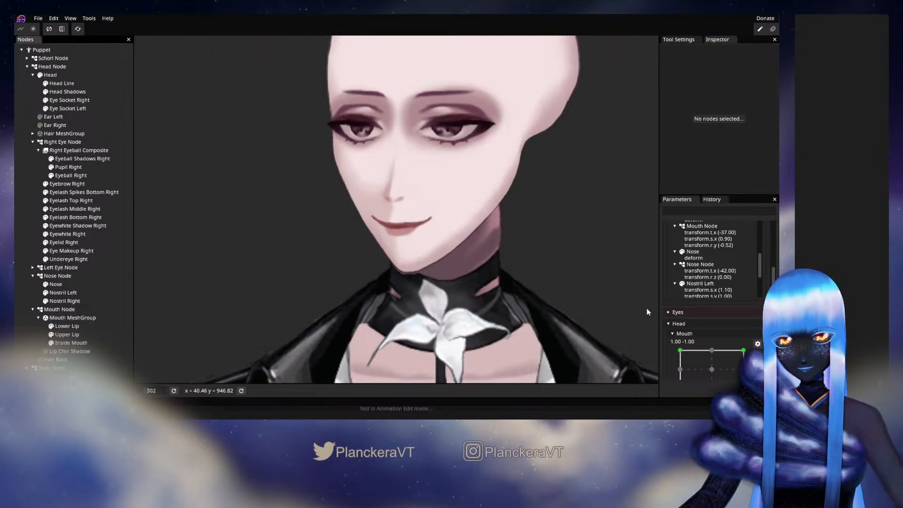
Compare the turned head's smile between Mouth -0.02, -1.00 and Mouth 1.00, -1.00.
scroll(734, 282, up, 3)
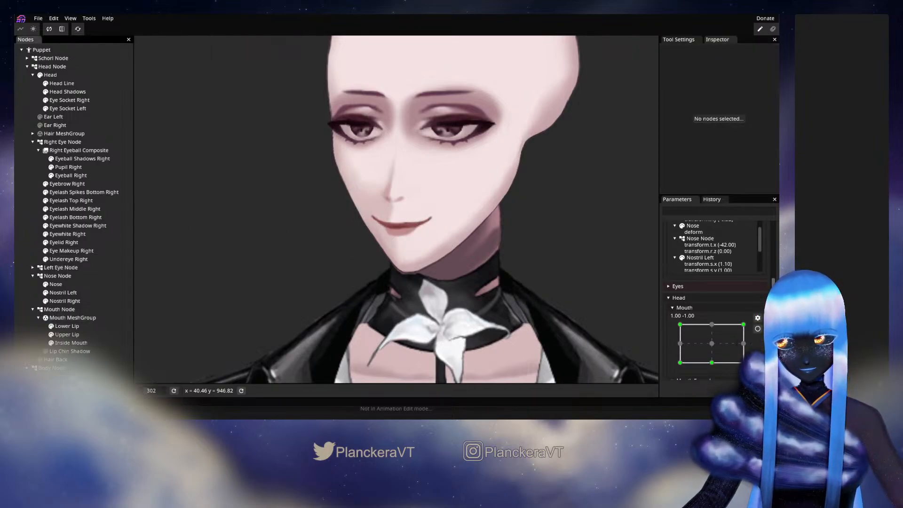
scroll(738, 299, down, 5)
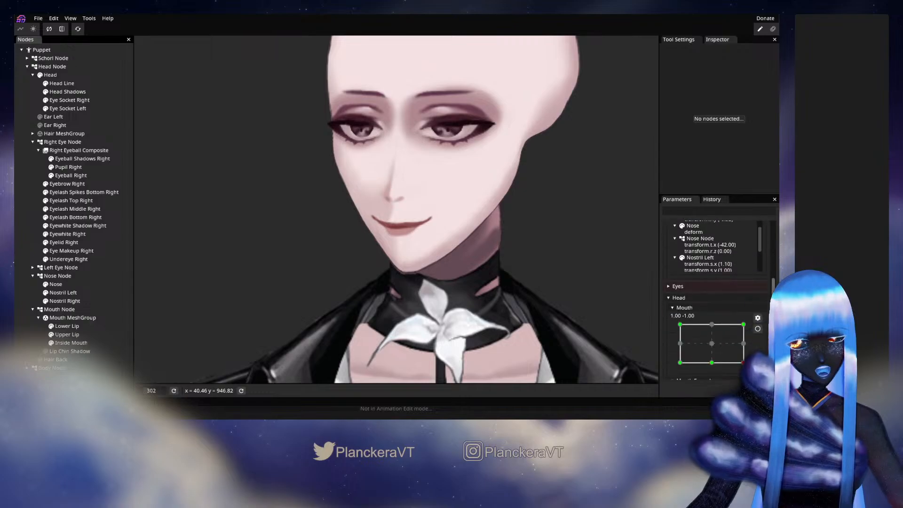
drag(732, 291, 711, 298)
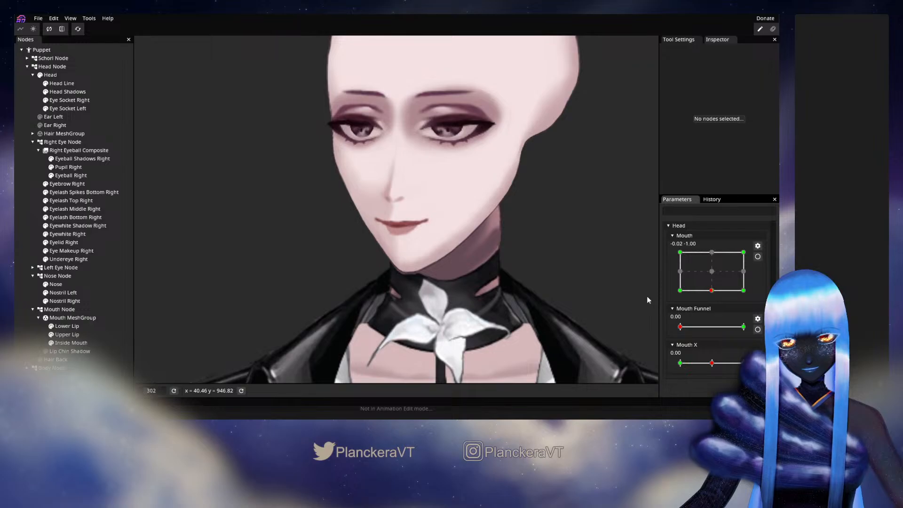
drag(711, 290, 752, 298)
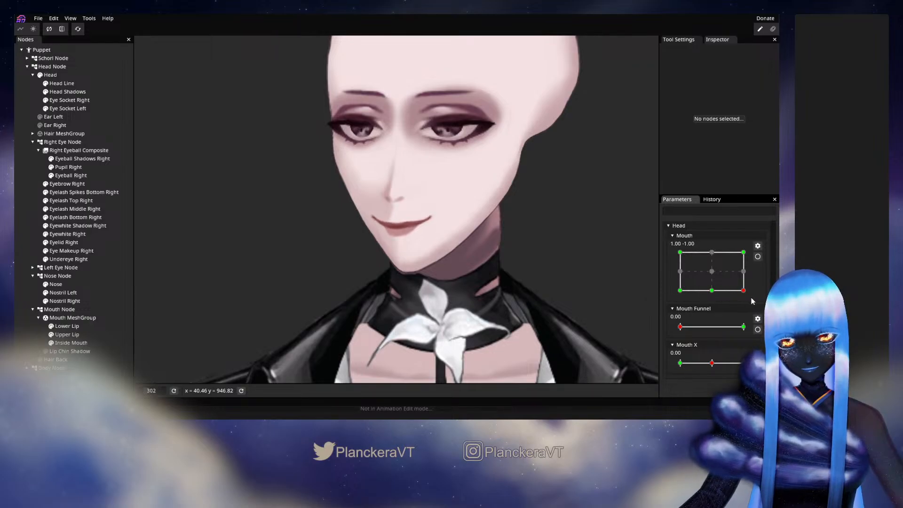
Set Head XY to 0.00, 0.00 and pull the Upper Lip's right corner slightly inward with the Circle Brush at Mouth 1.00, -1.00.
scroll(752, 297, down, 5)
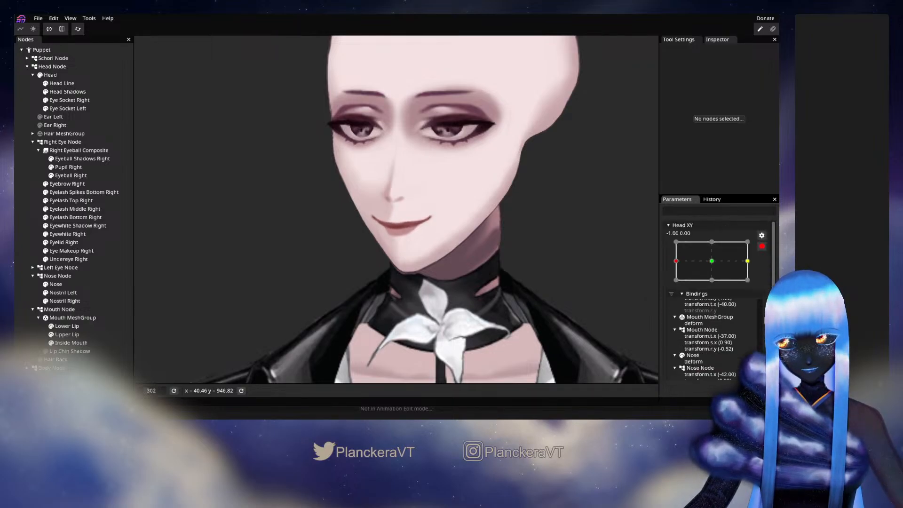
click(716, 265)
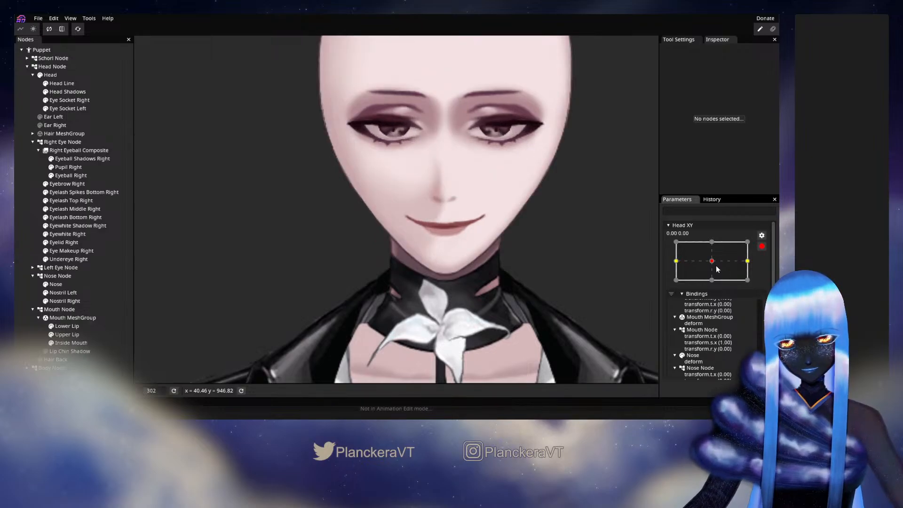
scroll(764, 278, down, 5)
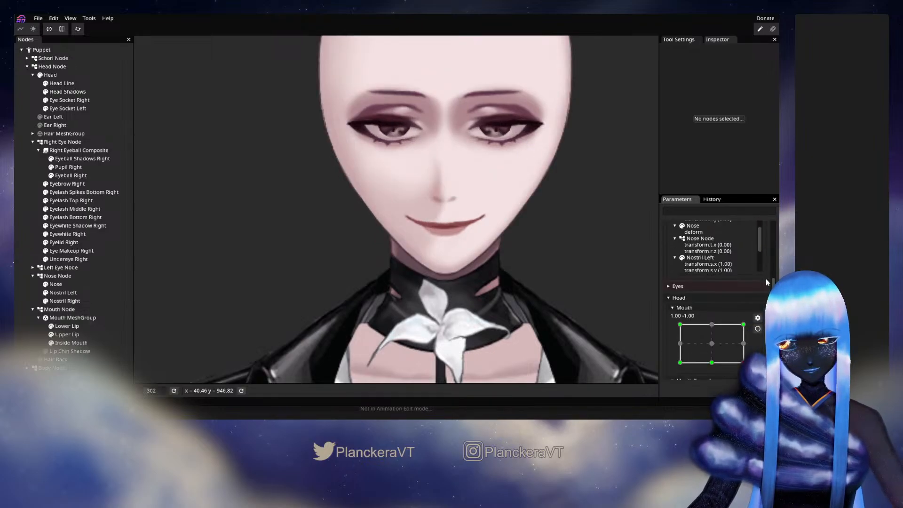
drag(506, 280, 454, 276)
scroll(451, 277, up, 5)
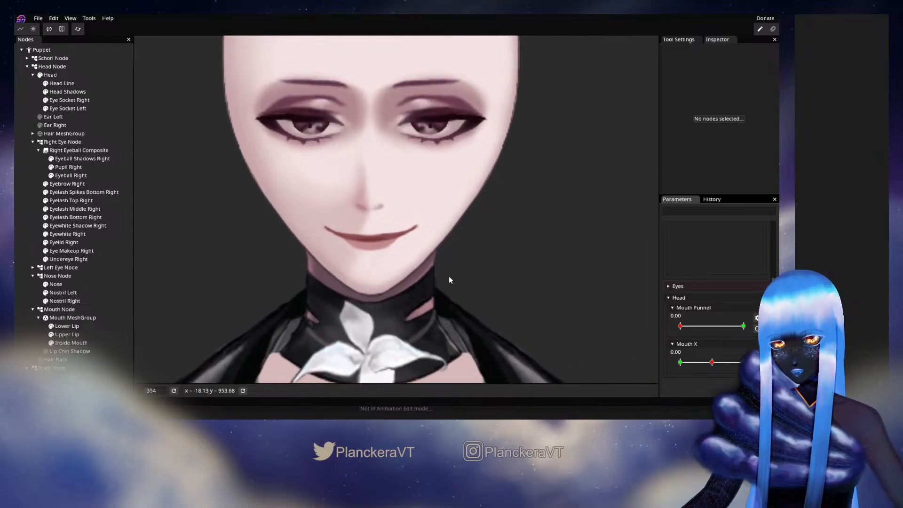
click(67, 334)
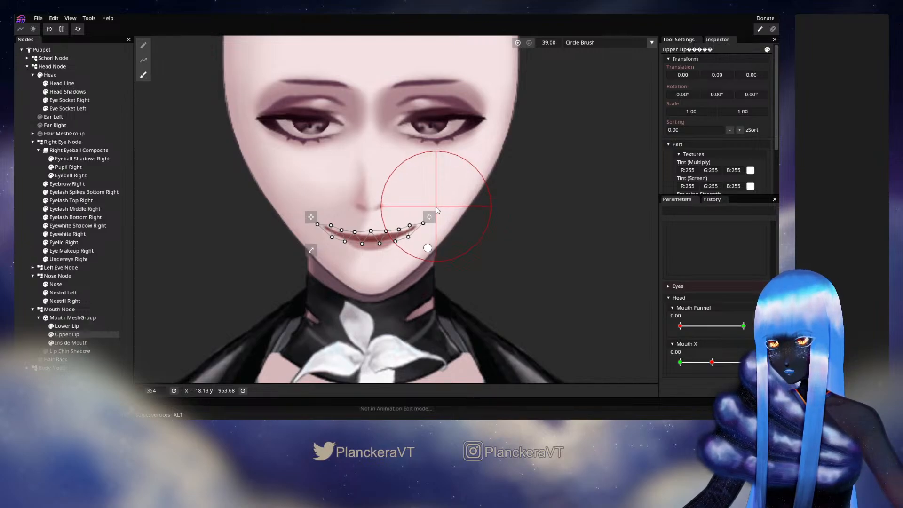
drag(436, 207, 378, 213)
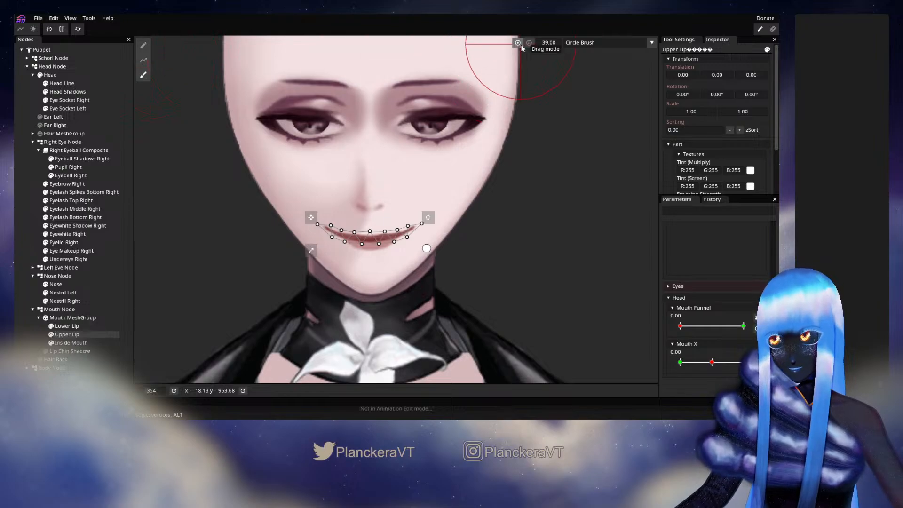
Shift the Upper Lip's middle vertices slightly left with the Circle Brush at sizes 18 and 22, then deselect the lip.
drag(551, 44, 543, 46)
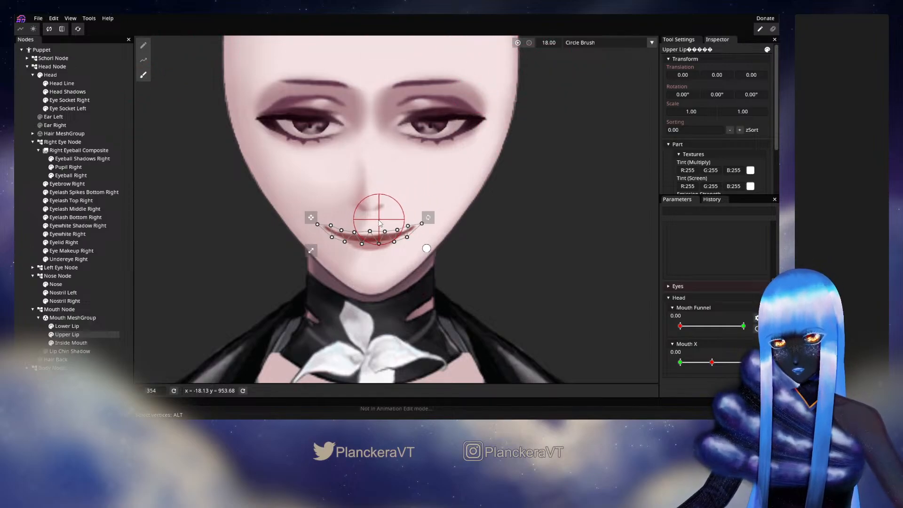
drag(377, 223, 370, 235)
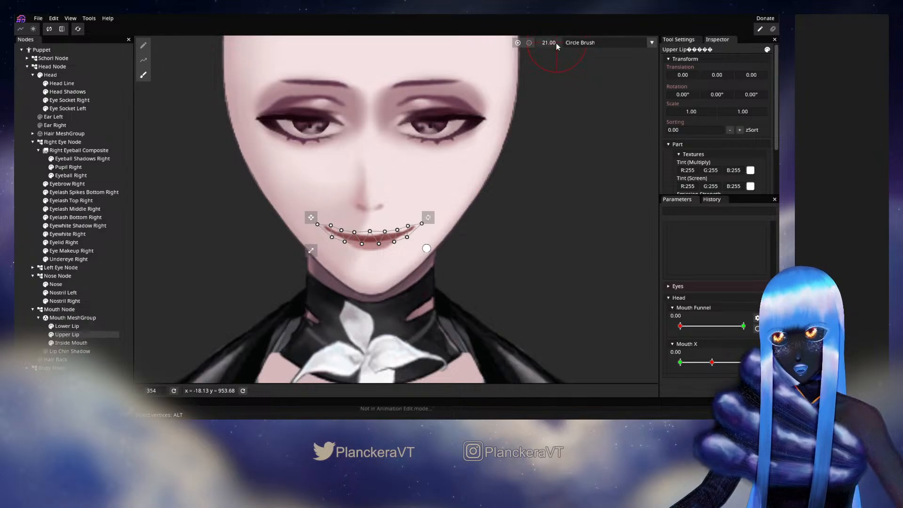
drag(555, 44, 557, 42)
drag(379, 241, 371, 242)
click(29, 215)
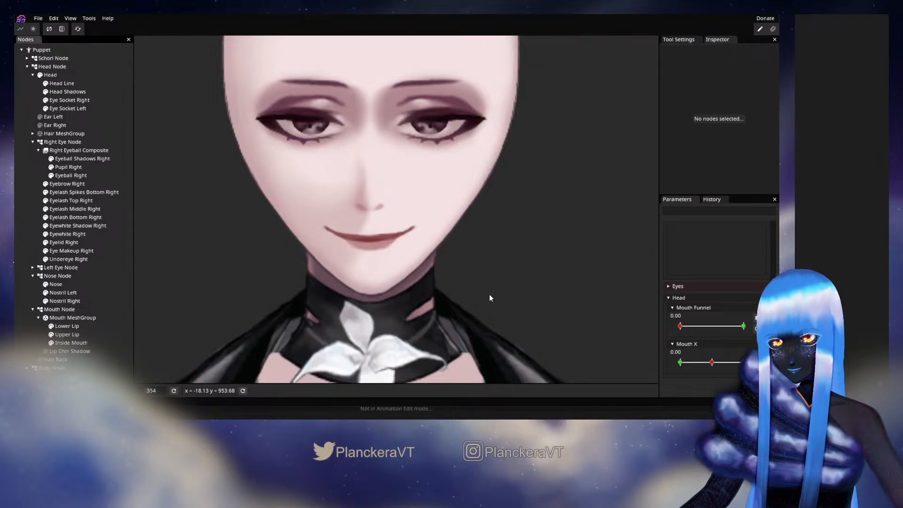
Check the smile near the Head XY centre, then pull the Upper Lip's corners slightly outward with the size 22 Circle Brush and deselect it.
scroll(766, 287, down, 3)
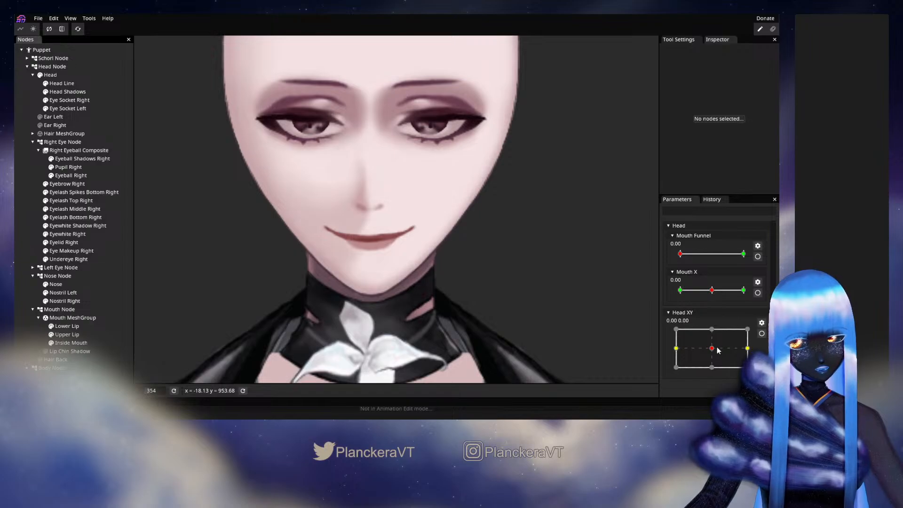
mouse_move(712, 348)
mouse_down()
mouse_move(675, 356)
mouse_move(747, 349)
mouse_move(667, 352)
mouse_move(723, 348)
mouse_move(712, 350)
mouse_up()
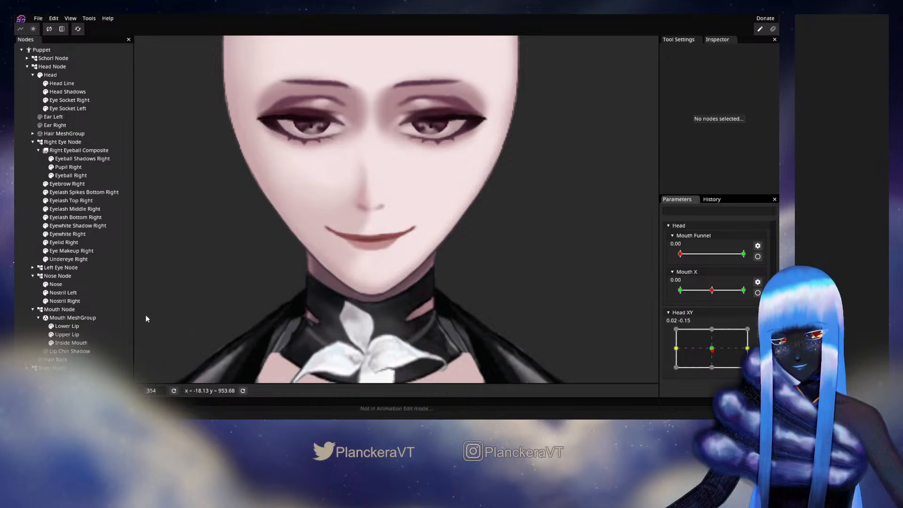
click(77, 334)
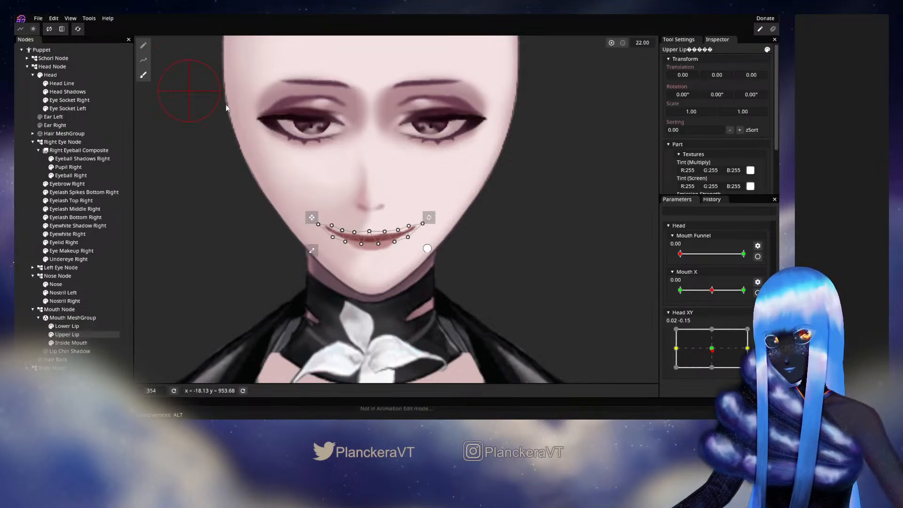
click(143, 75)
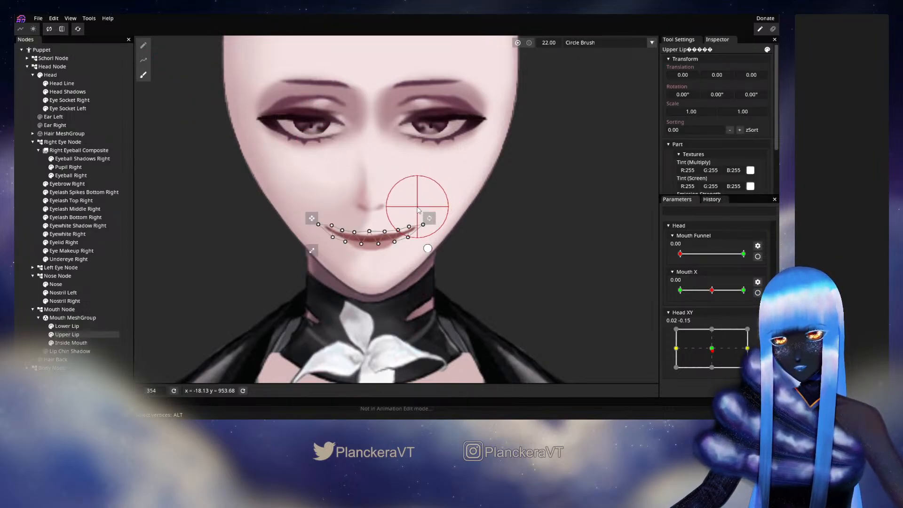
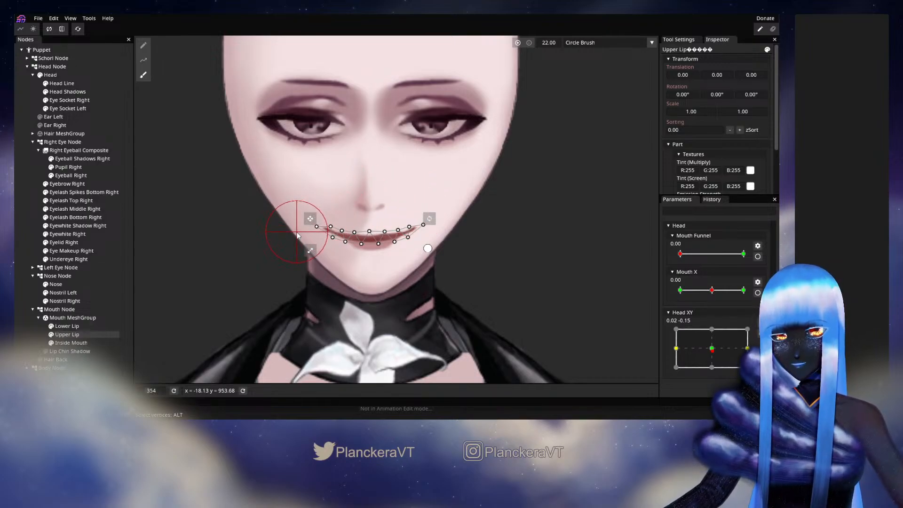
click(585, 295)
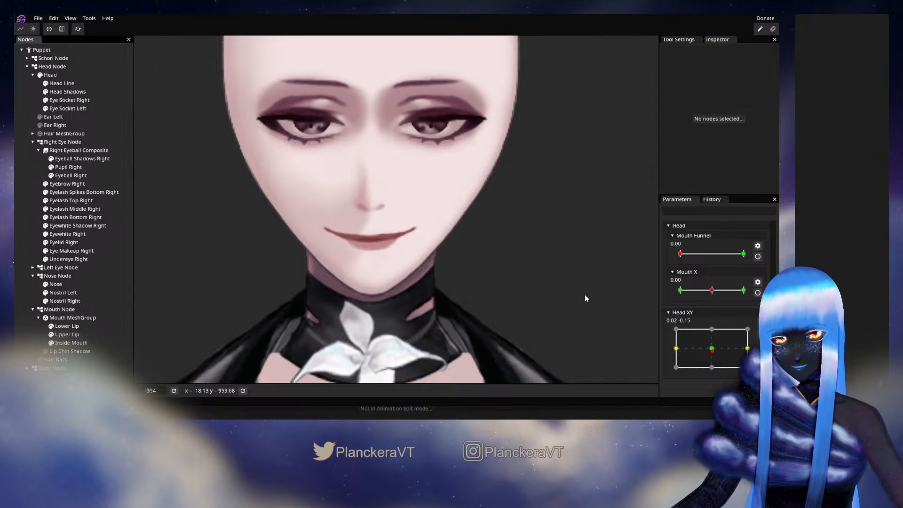
Turn the head to the Head XY keypoint -1.00, 0.00 and select the Mouth MeshGroup.
drag(712, 349, 675, 347)
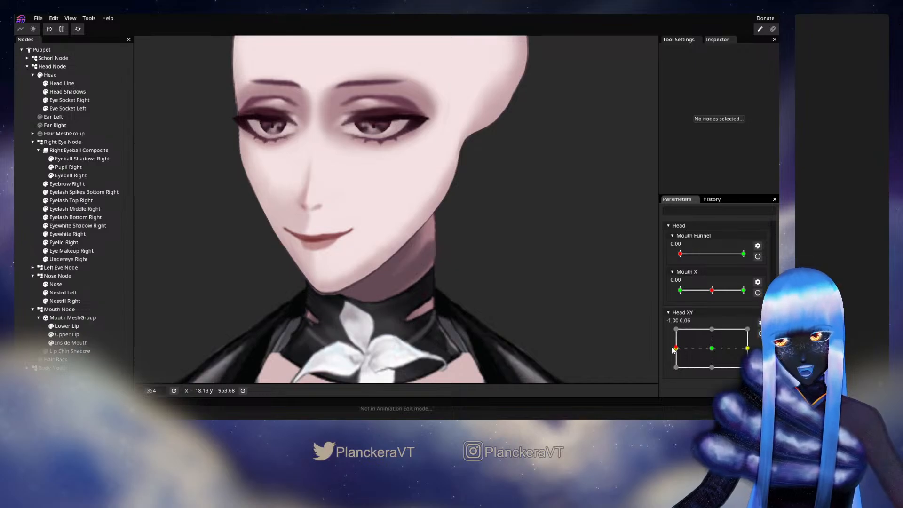
click(72, 317)
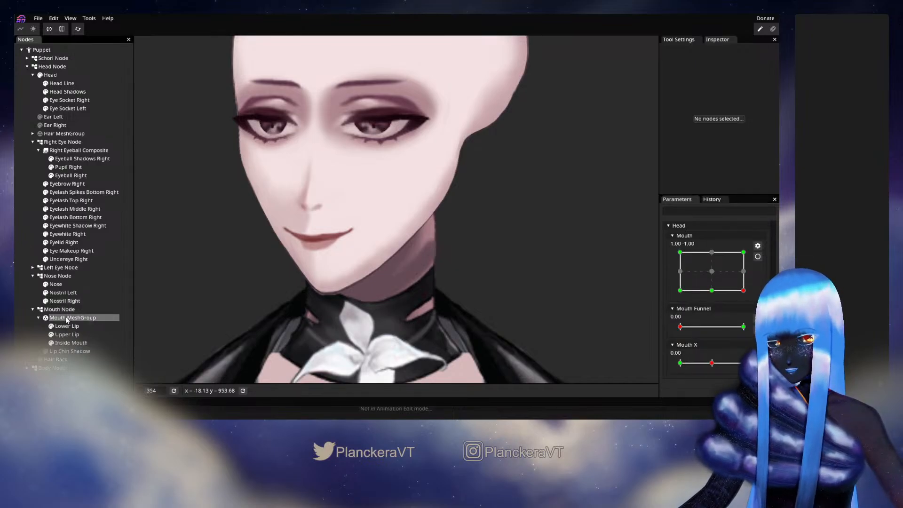
click(143, 75)
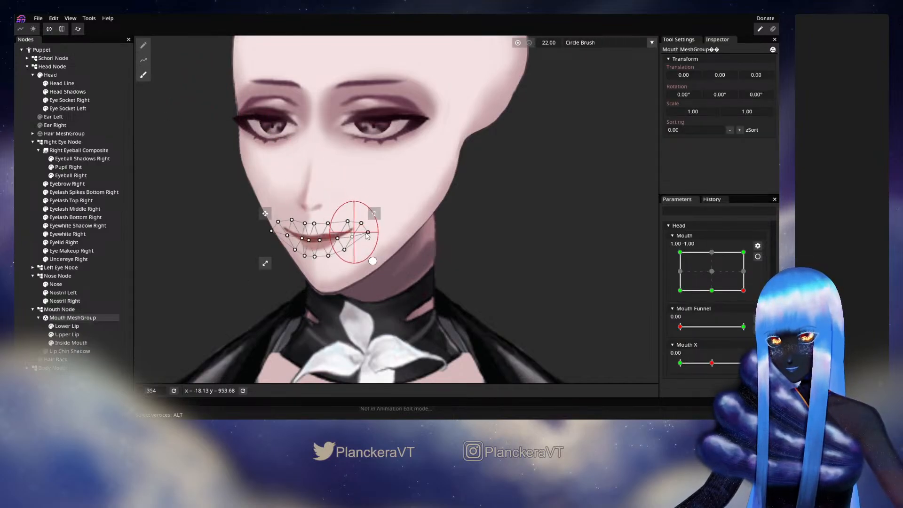
drag(369, 235, 371, 235)
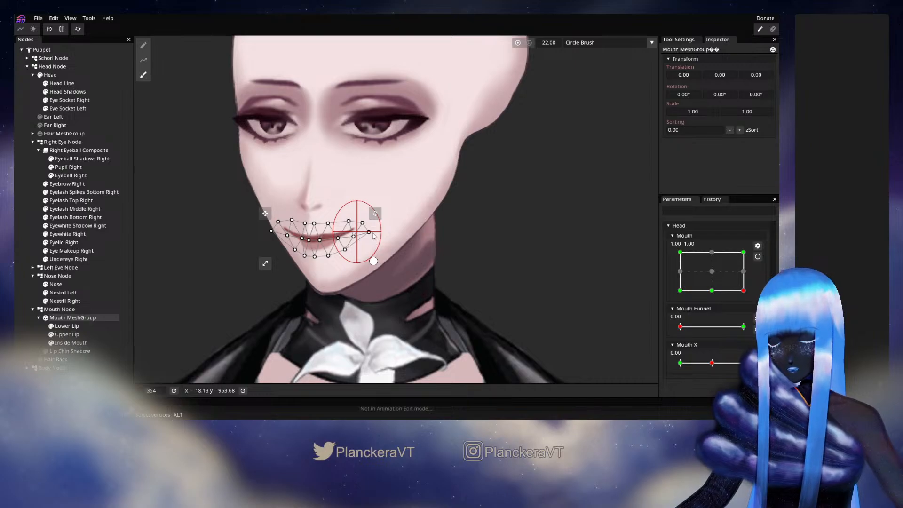
key(ctrl+z)
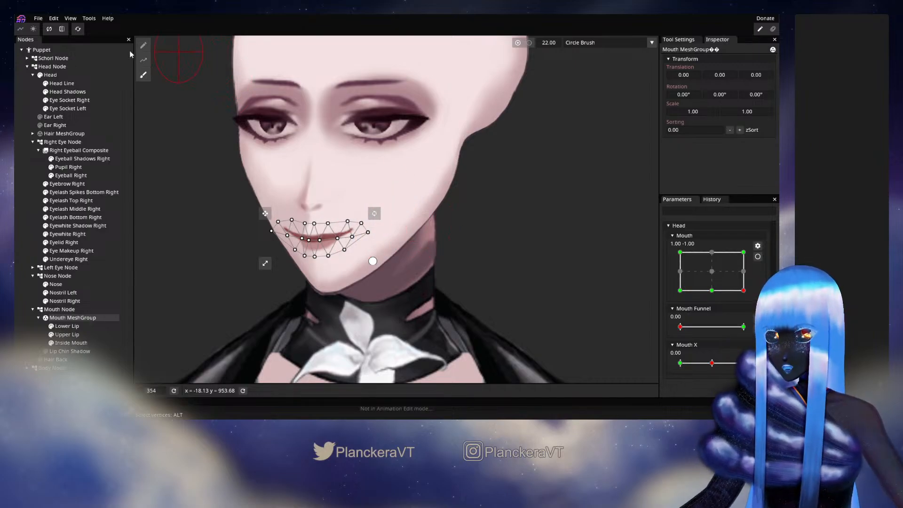
Nudge the Mouth MeshGroup's near-cheek vertices slightly right, then nudge only the outermost corner vertices a little further right.
click(143, 46)
mouse_move(399, 188)
mouse_down()
mouse_move(380, 210)
mouse_move(363, 273)
mouse_move(342, 279)
mouse_up()
key(Right)
key(Right)
key(Left)
drag(410, 172, 367, 271)
key(Right)
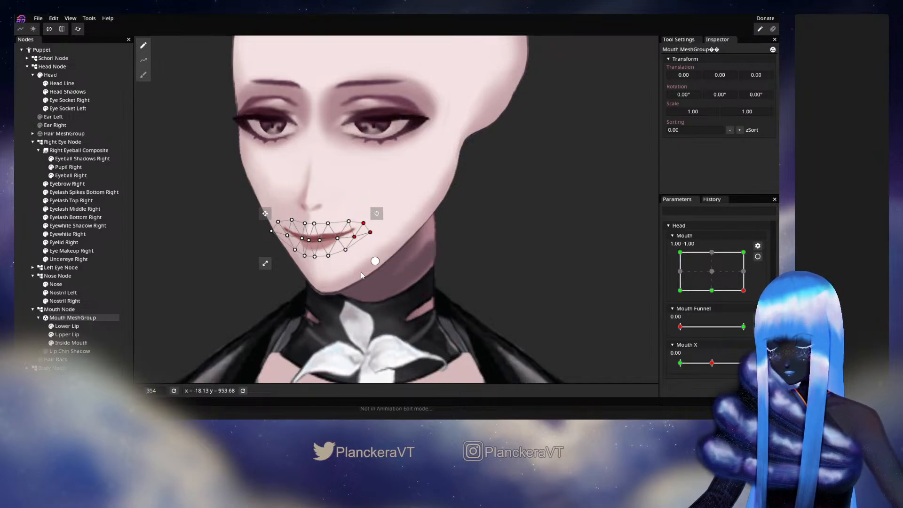
Move Head XY between 0.00, 0.00 and -1.00, 0.00 and examine the smile on the whole face with the mesh group deselected.
scroll(764, 290, up, 4)
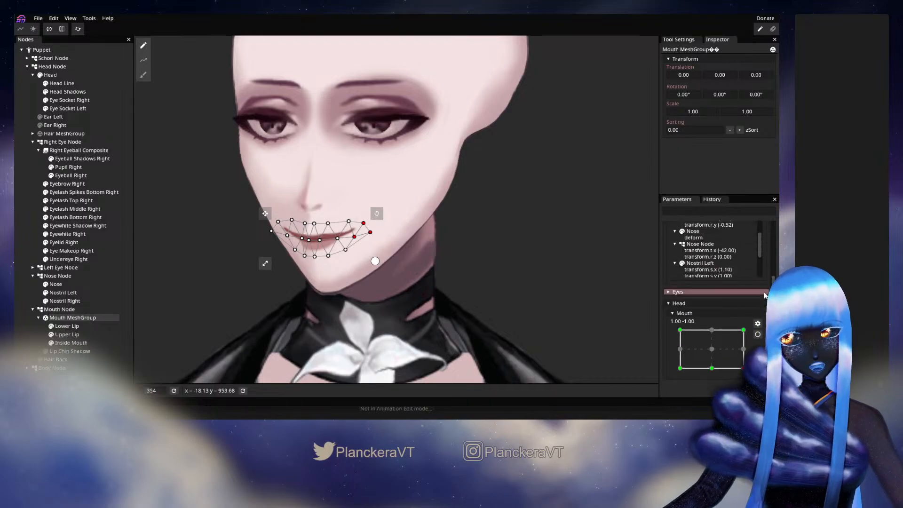
drag(713, 261, 659, 268)
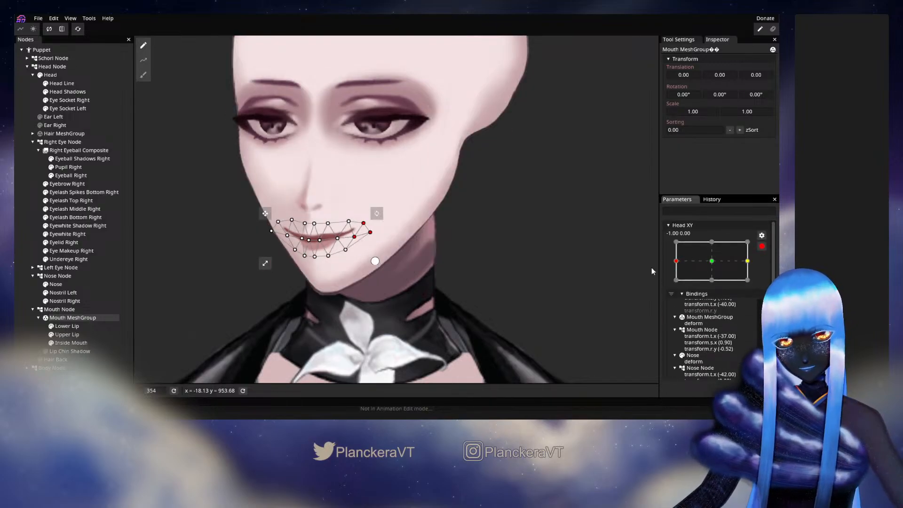
click(181, 261)
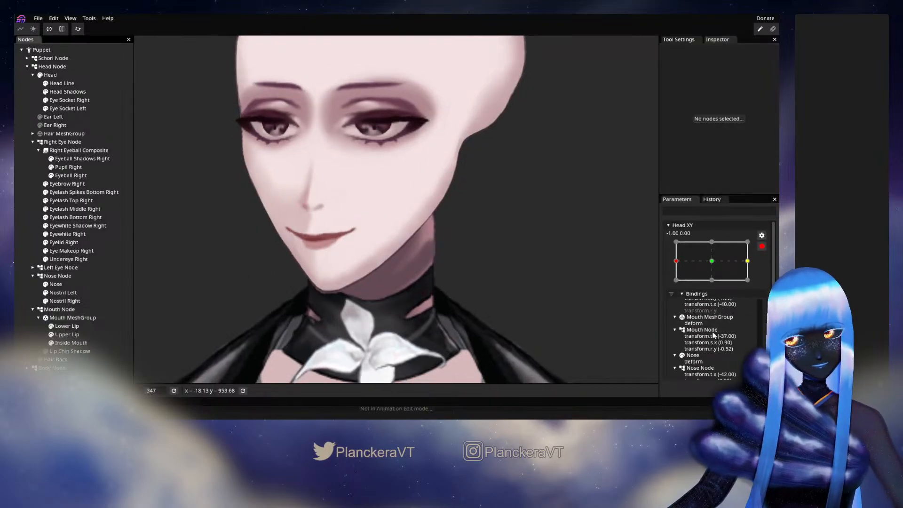
scroll(526, 307, down, 1)
scroll(526, 307, down, 1)
scroll(753, 301, down, 5)
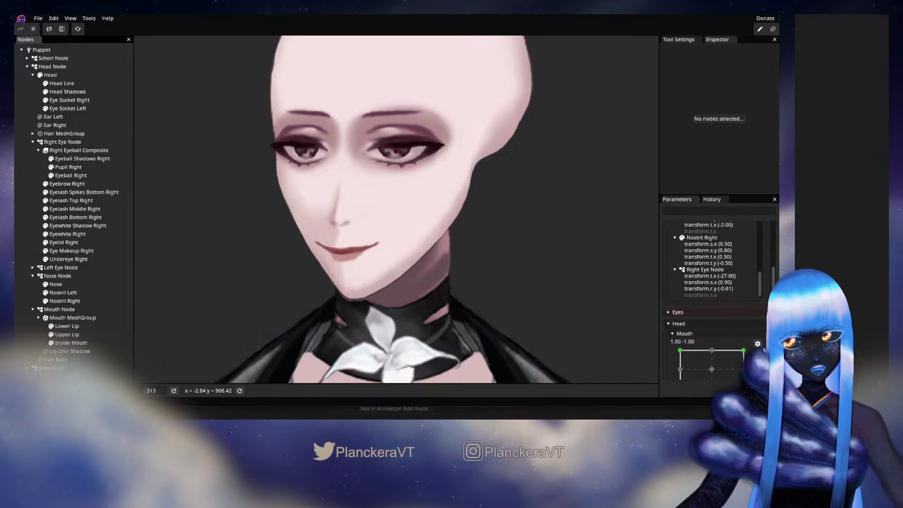
Set the Mouth parameter to its 0.00, -1.00 keypoint and nudge the Mouth MeshGroup's near-cheek vertices slightly right.
drag(743, 290, 747, 314)
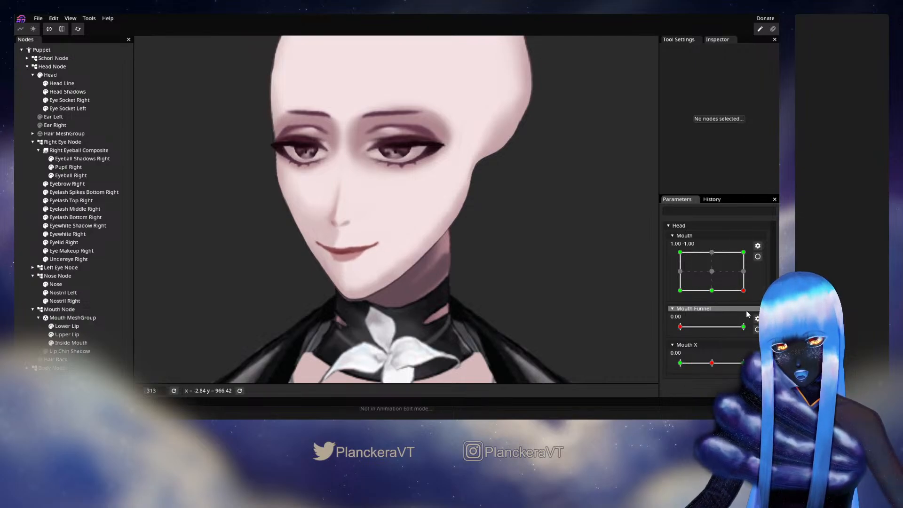
drag(752, 297, 716, 298)
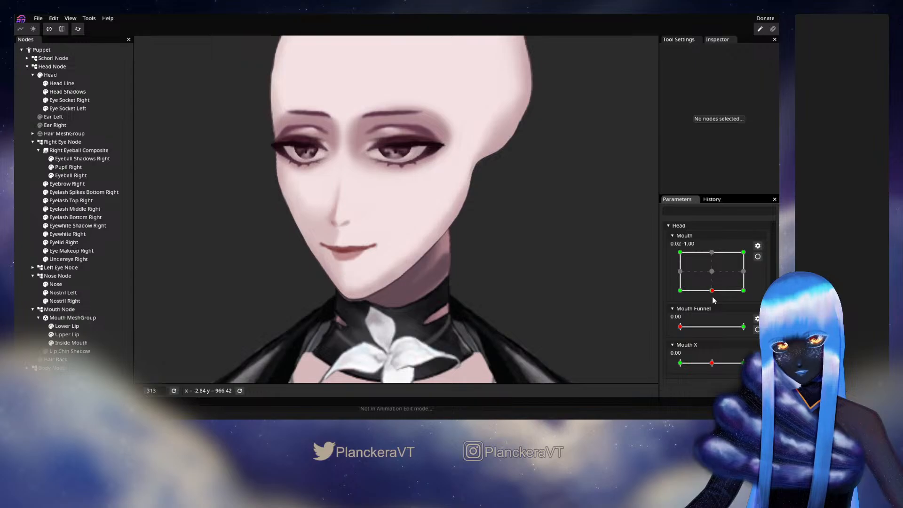
click(757, 260)
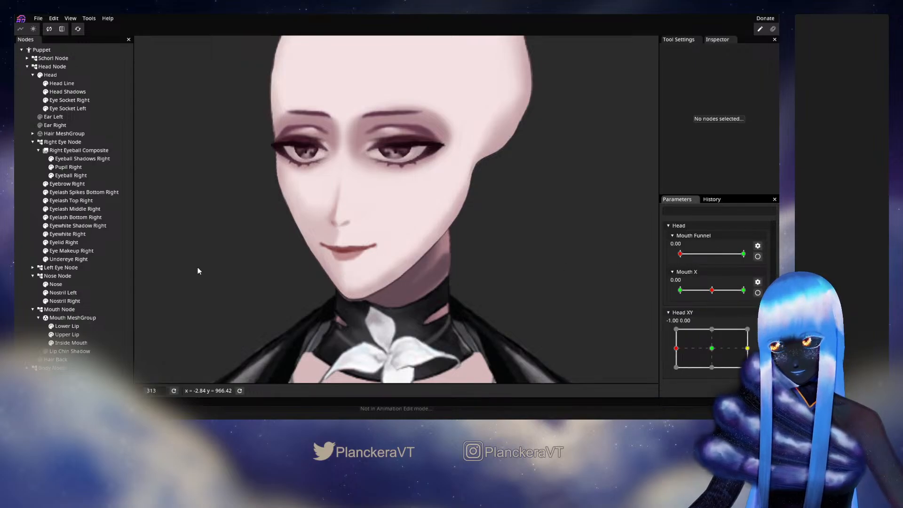
click(762, 334)
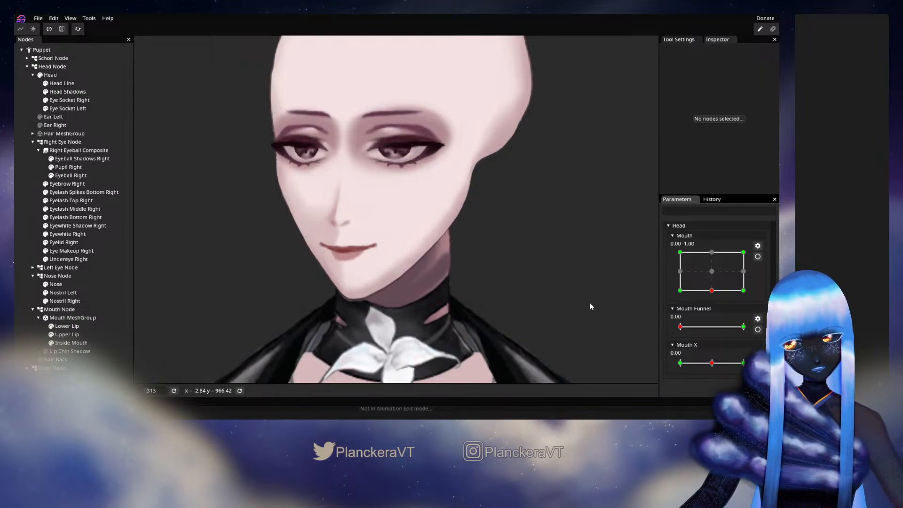
click(70, 318)
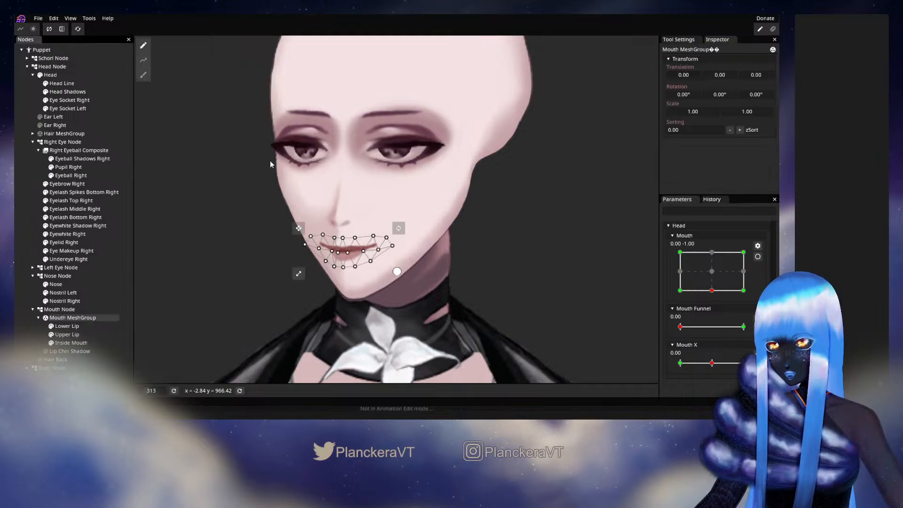
drag(420, 185, 364, 290)
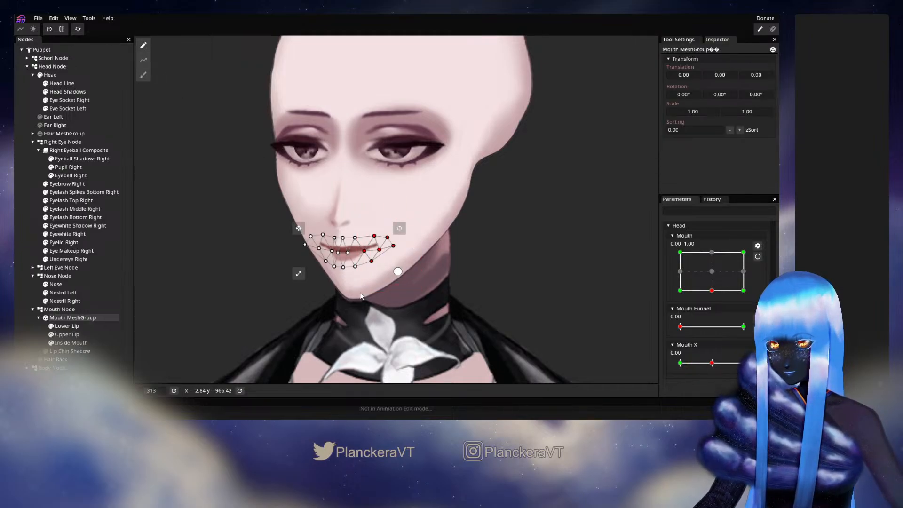
Nudge the Mouth MeshGroup's far-corner vertices slightly right and its centre vertices slightly left for the smile pose.
drag(265, 183, 318, 296)
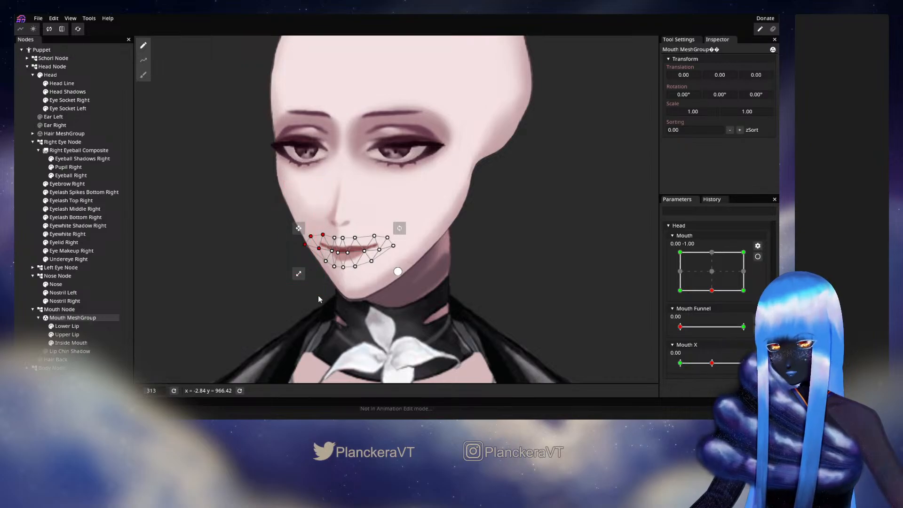
key(Right)
key(Right)
key(Left)
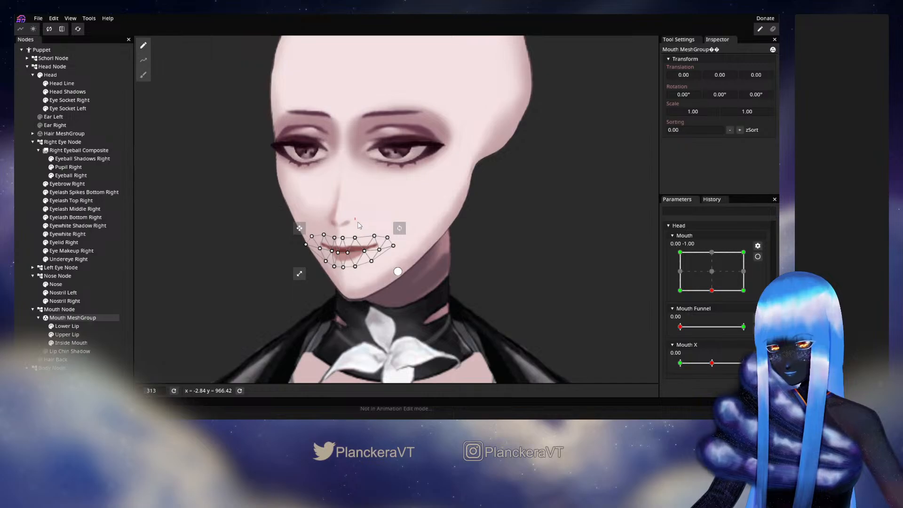
drag(328, 283, 327, 281)
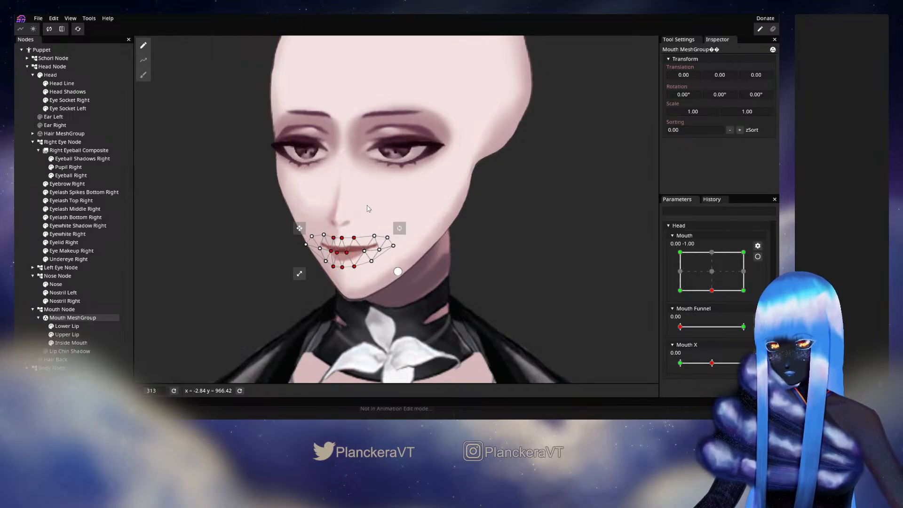
click(124, 238)
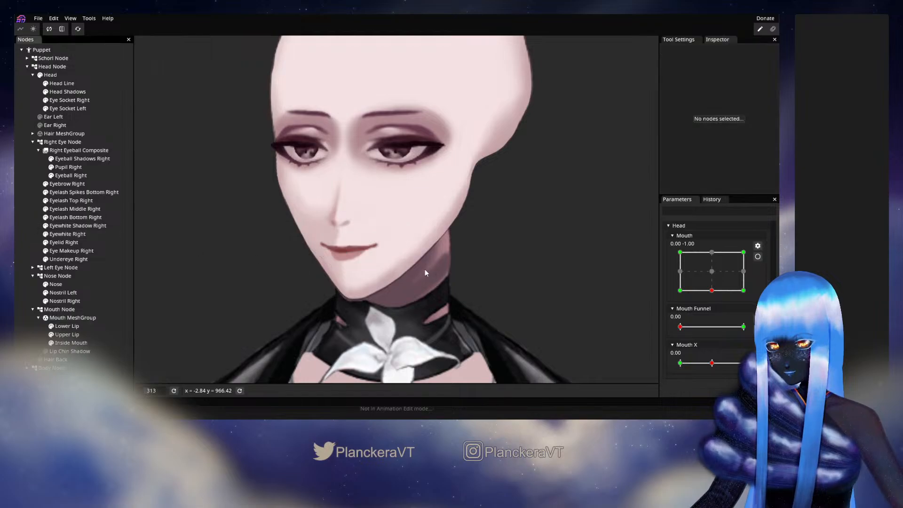
Set the Mouth parameter to -1.00, 1.00 and nudge the inner lip-line vertex of the Mouth MeshGroup slightly left.
scroll(752, 315, up, 5)
scroll(753, 315, down, 5)
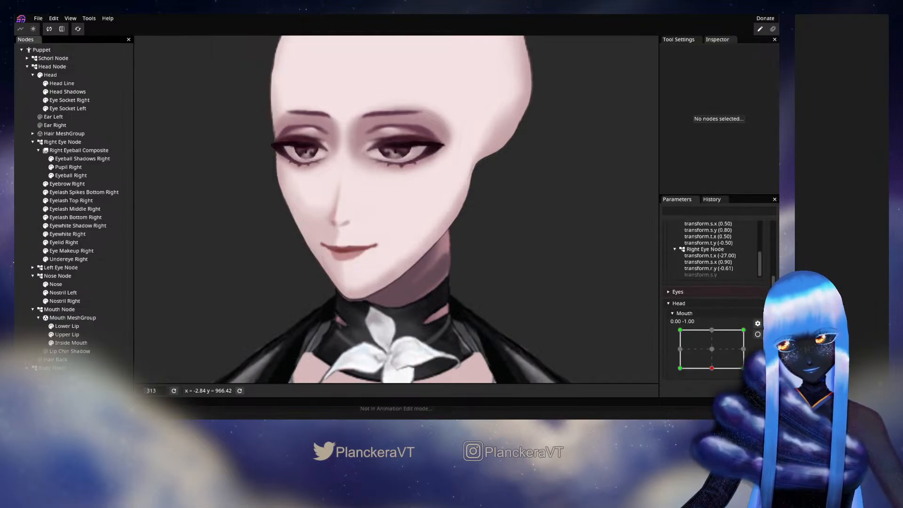
drag(727, 295, 764, 273)
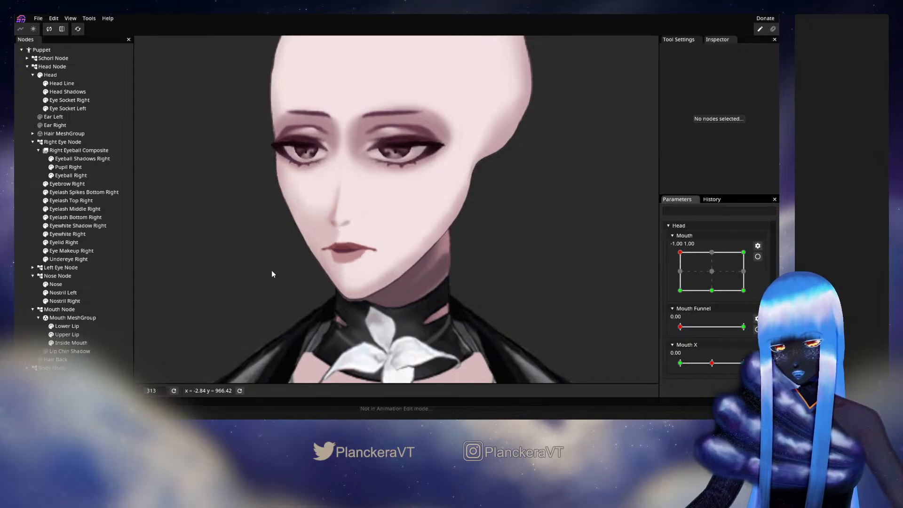
click(76, 318)
scroll(342, 303, up, 2)
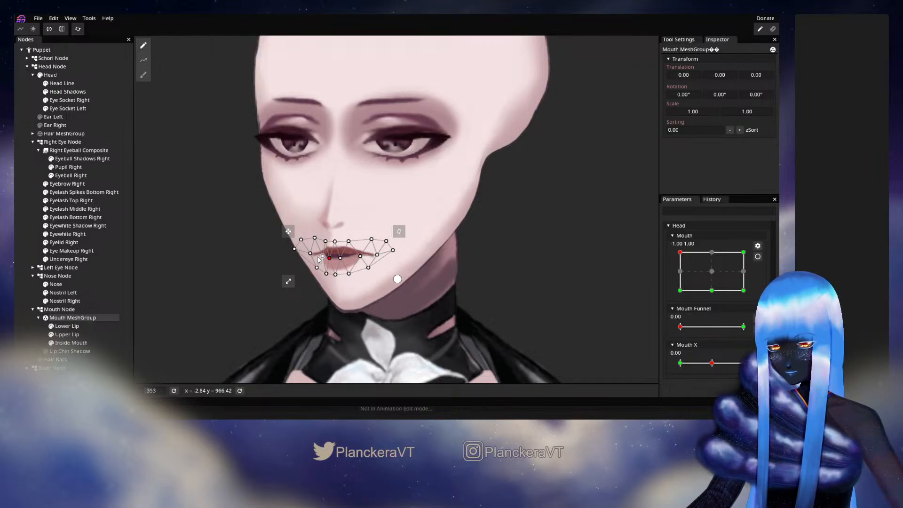
key(Left)
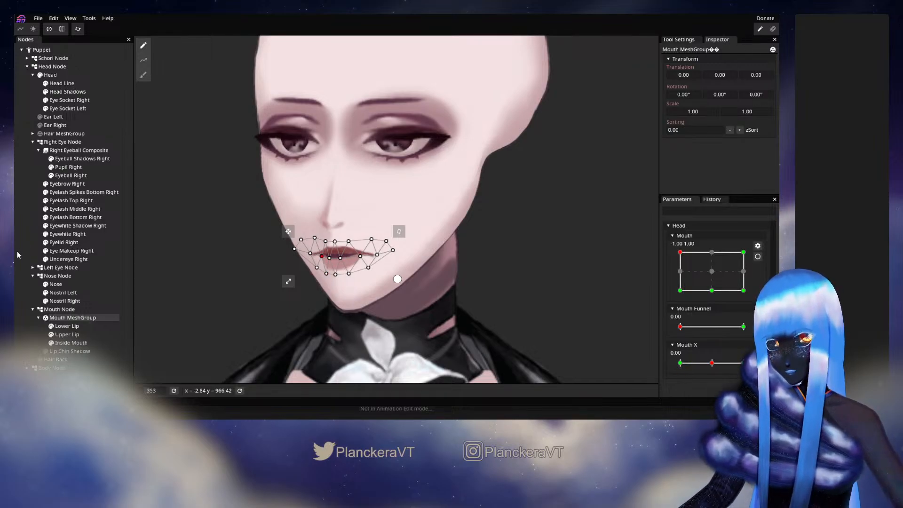
click(403, 271)
scroll(521, 278, down, 3)
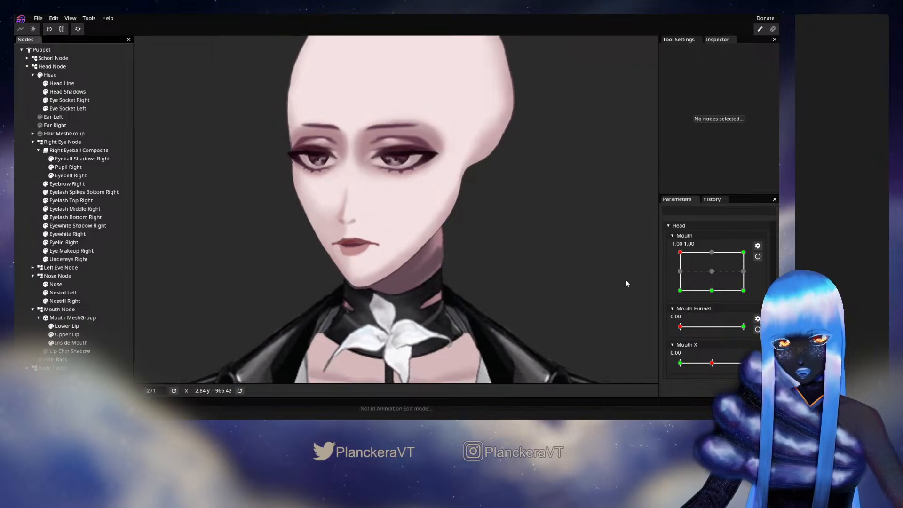
scroll(246, 287, up, 3)
click(78, 318)
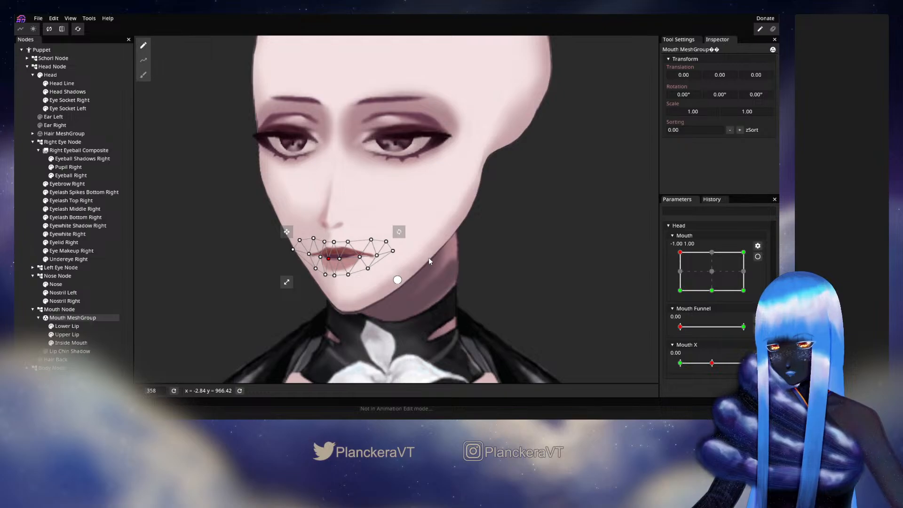
click(30, 246)
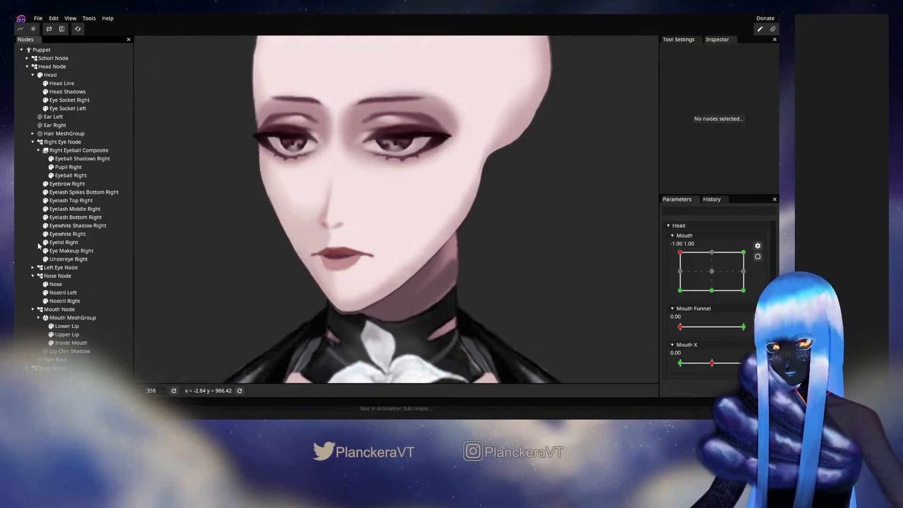
scroll(487, 300, down, 3)
scroll(499, 303, down, 1)
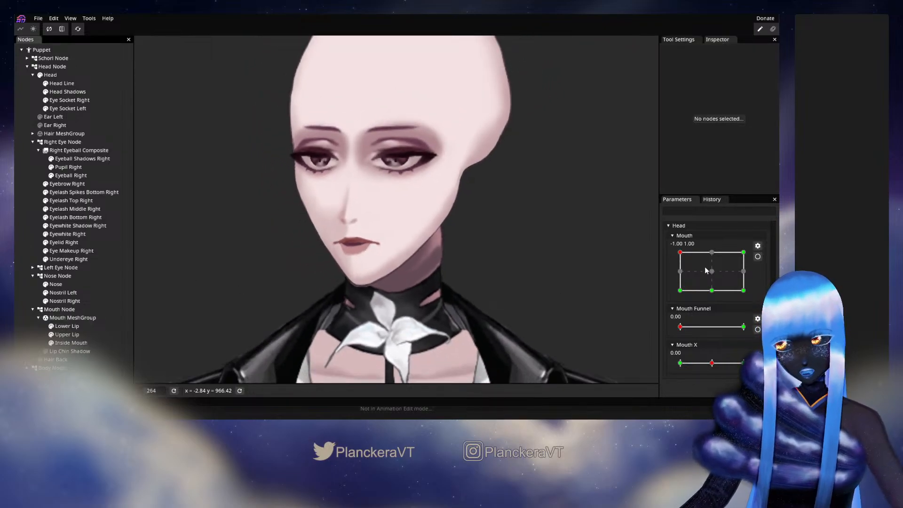
Preview the mouth shapes by moving the Mouth parameter through its upper and lower keypoints to 0.23, -1.00.
drag(680, 254, 723, 252)
mouse_move(715, 304)
mouse_down()
mouse_move(673, 265)
mouse_move(674, 297)
mouse_move(662, 278)
mouse_move(745, 292)
mouse_move(703, 293)
mouse_move(718, 295)
mouse_up()
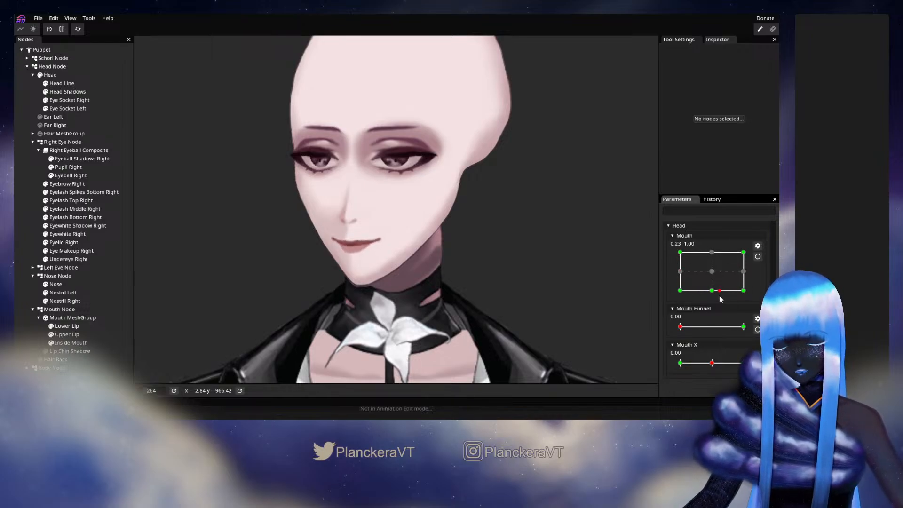
scroll(526, 258, down, 2)
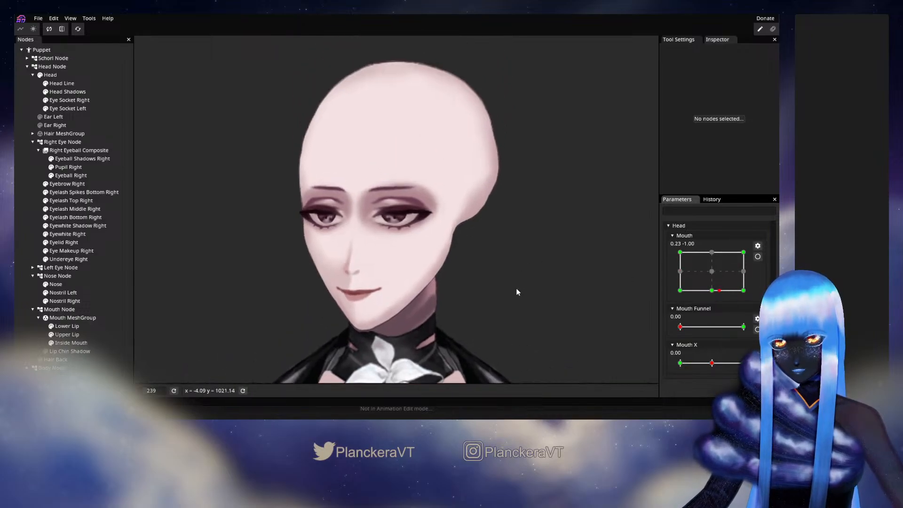
Set the Pupil Right node's X translation to 3.00 for the Head XY keypoint at -1.00, 0.00.
scroll(715, 298, up, 10)
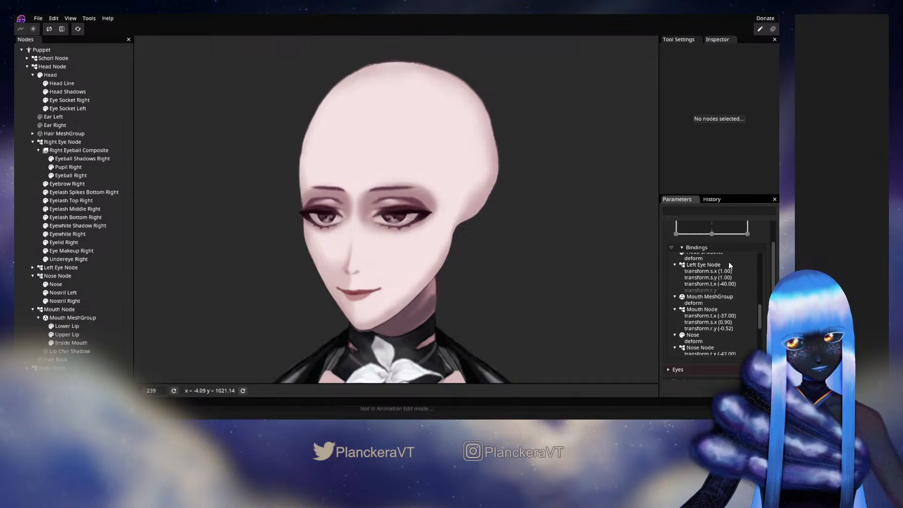
scroll(764, 270, up, 2)
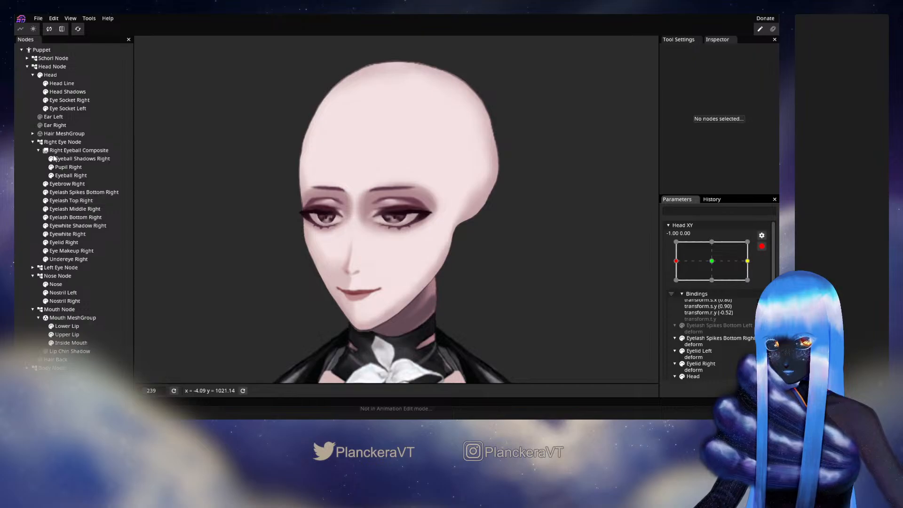
click(67, 151)
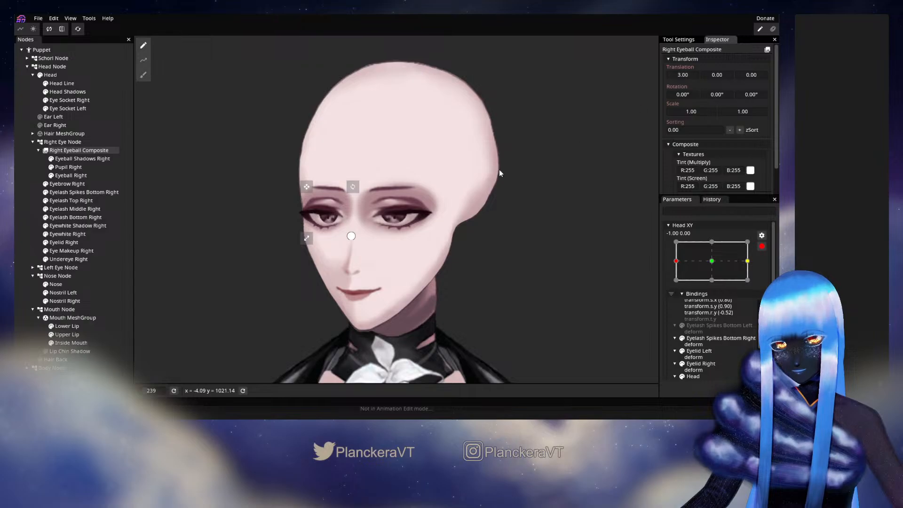
click(75, 167)
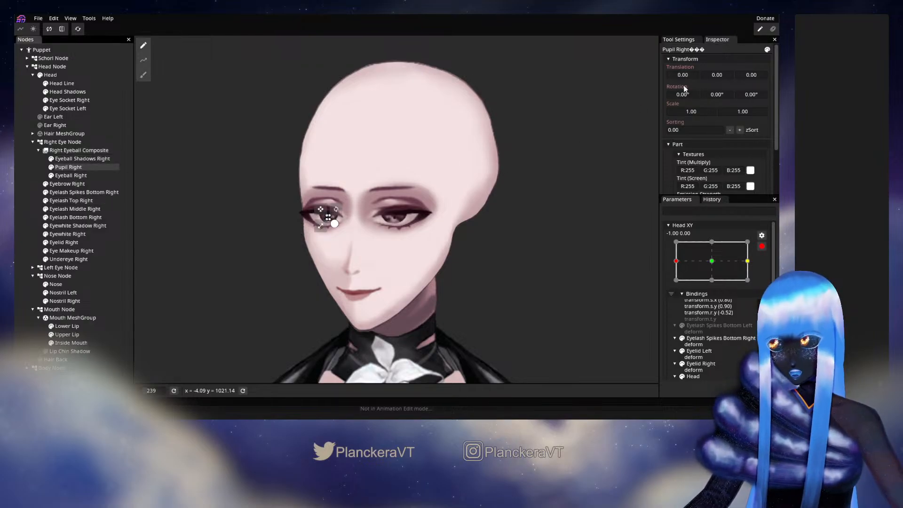
drag(683, 77, 685, 77)
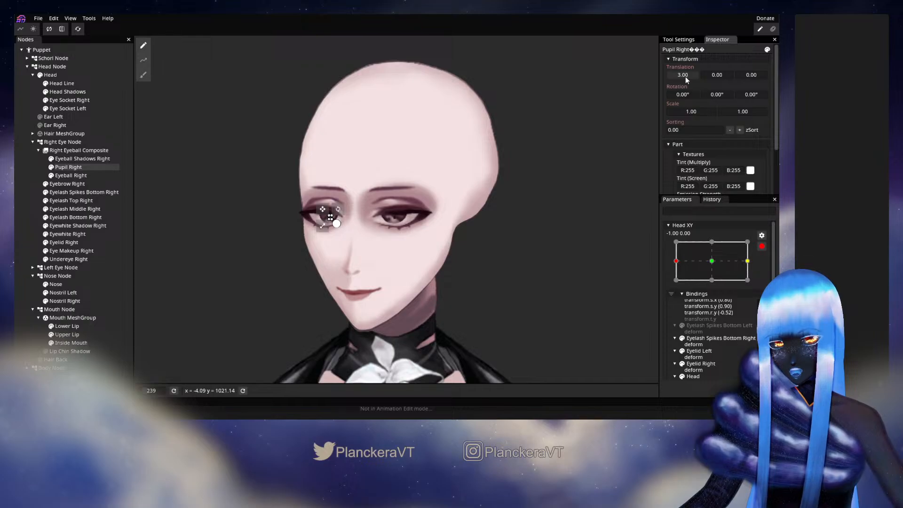
click(29, 190)
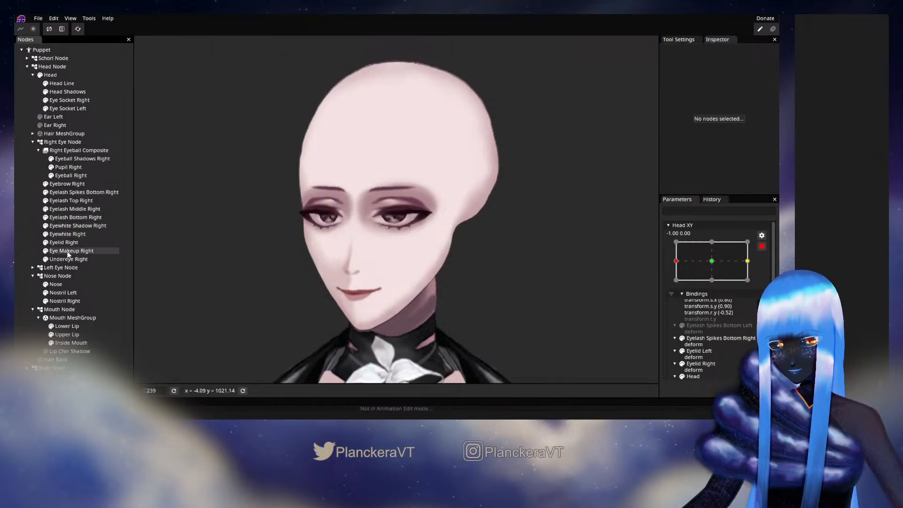
Set the Left Eyeball Composite's X translation to 2.00 at the same Head XY keypoint.
click(32, 268)
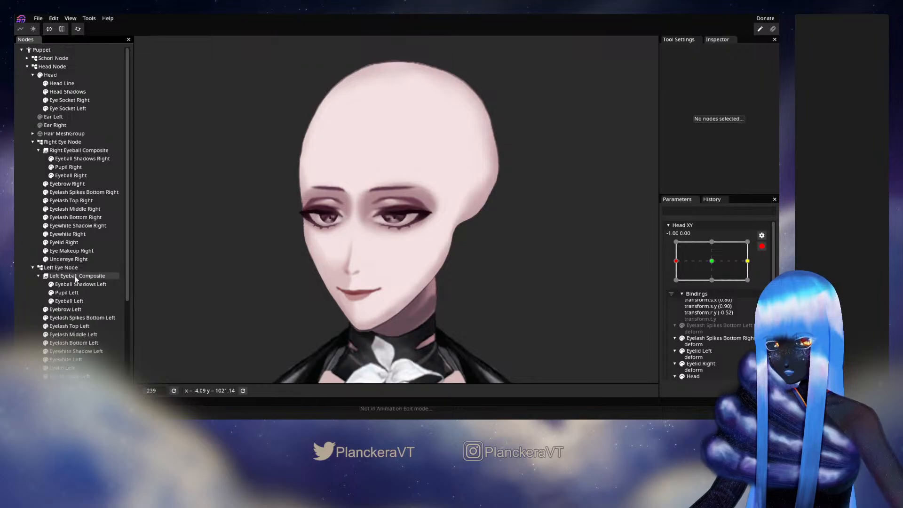
click(56, 276)
click(683, 77)
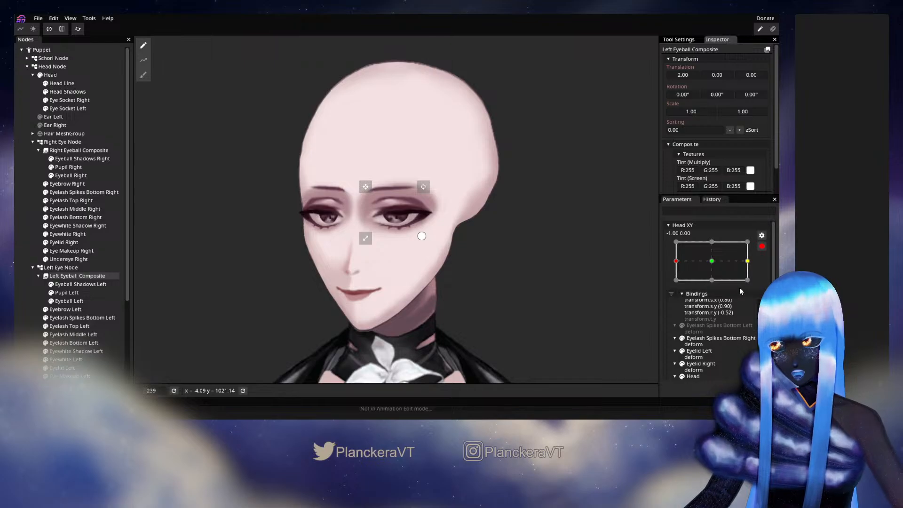
click(21, 254)
Test the facial parameters on the turned head, including the L Eyebrow and R Eyebrow controls.
scroll(722, 313, up, 5)
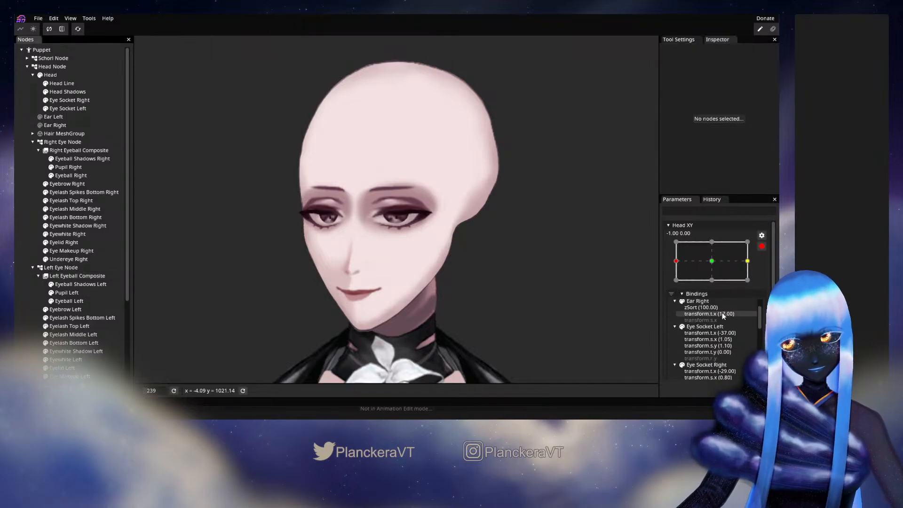
scroll(721, 302, down, 4)
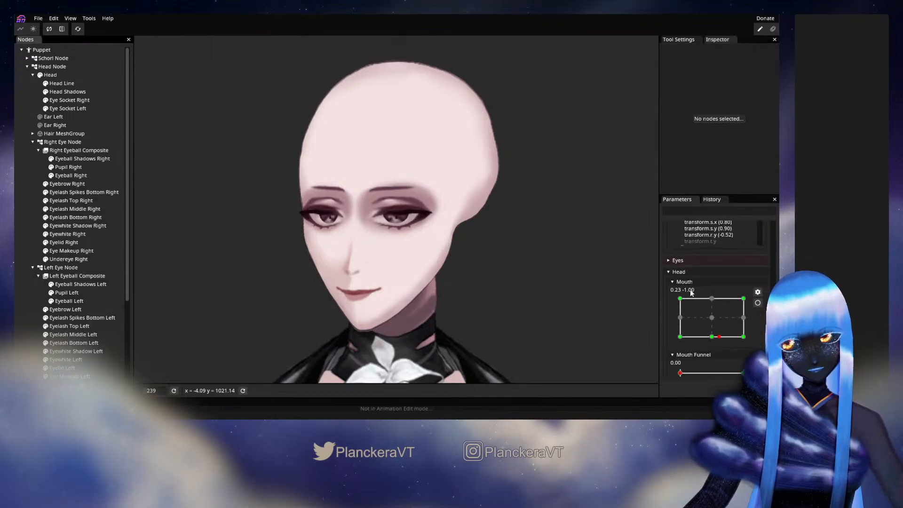
scroll(748, 286, down, 2)
drag(742, 288, 703, 341)
scroll(715, 320, down, 3)
scroll(713, 305, down, 2)
scroll(717, 320, down, 3)
scroll(733, 314, down, 2)
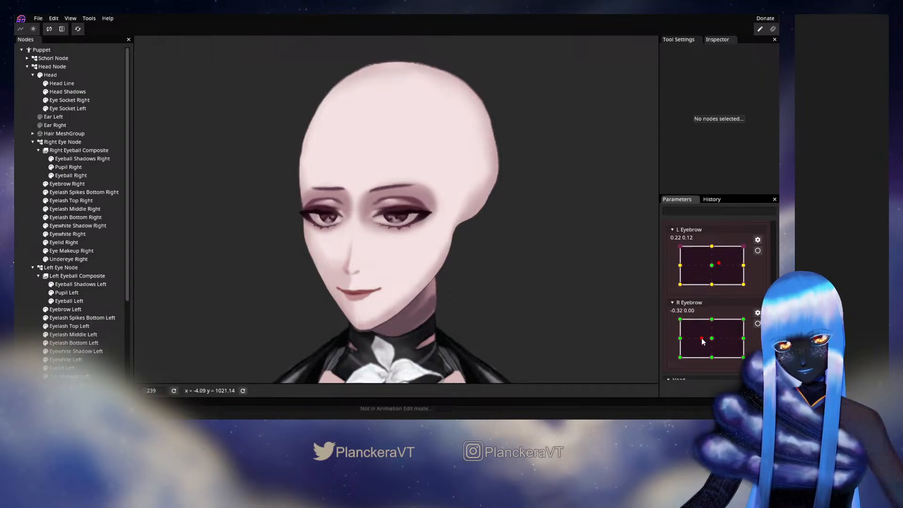
scroll(726, 281, down, 5)
Return the puppet to its default pose and start editing the L Eye Blink parameter at 0.00.
scroll(750, 288, up, 5)
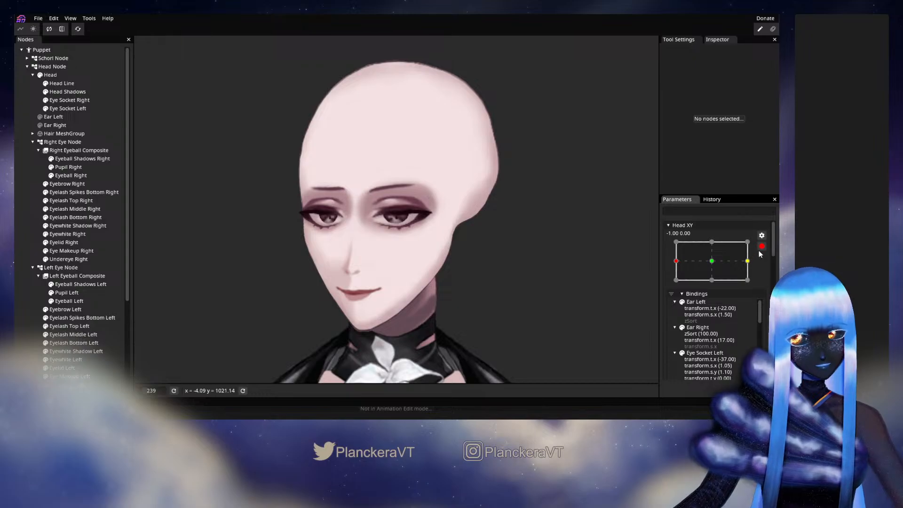
scroll(745, 256, down, 5)
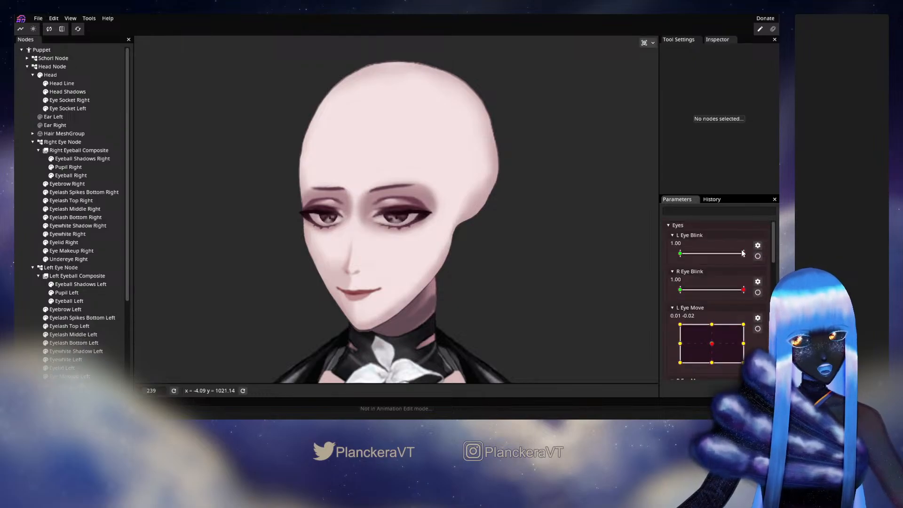
click(78, 29)
drag(743, 254, 657, 260)
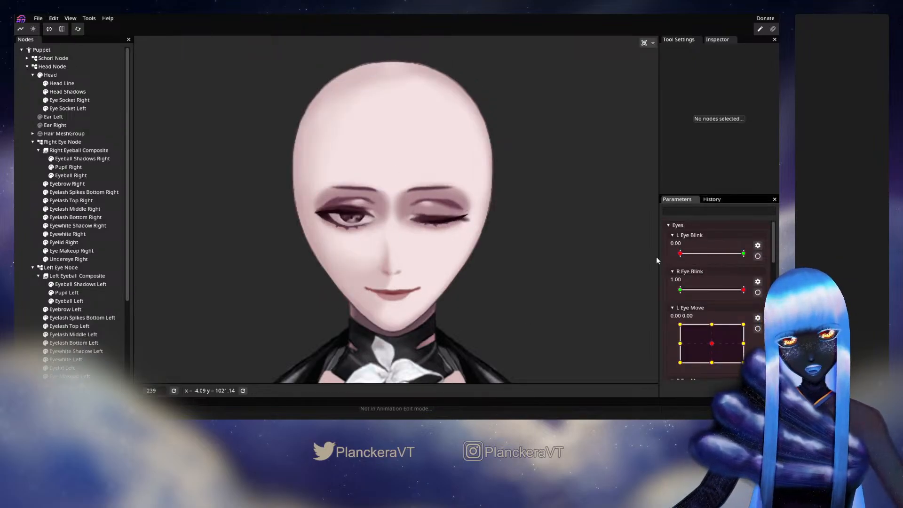
click(757, 256)
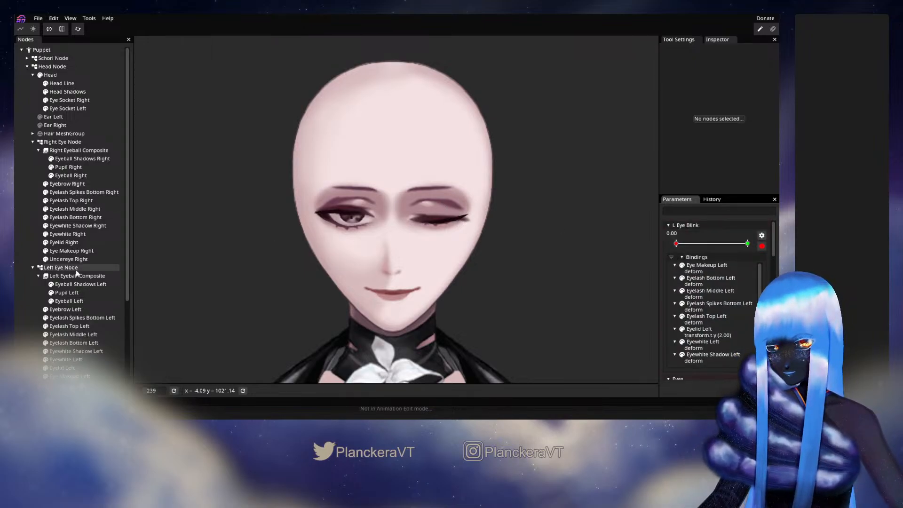
Pull the outer corner of Eye Makeup Left inward with a size 53.00 Circle Brush in the closed-eye pose.
scroll(75, 271, down, 3)
click(70, 299)
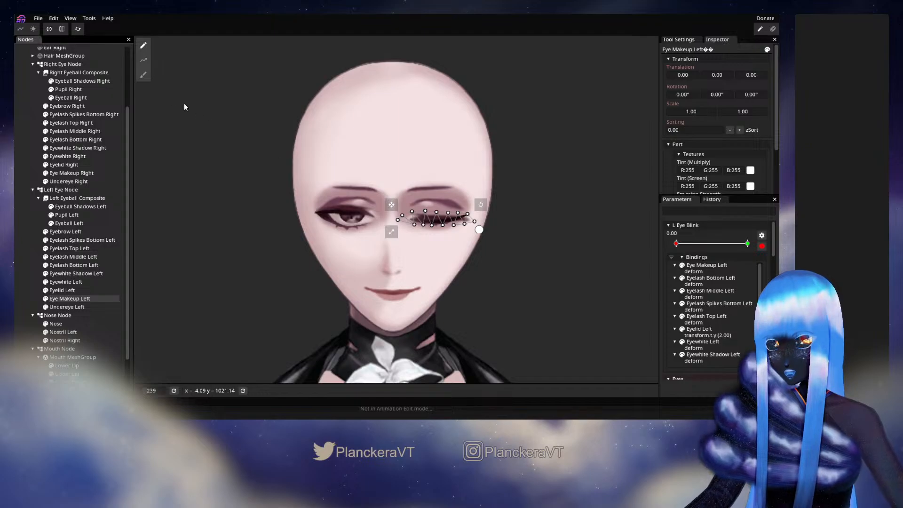
click(144, 75)
drag(548, 44, 563, 44)
drag(488, 219, 483, 212)
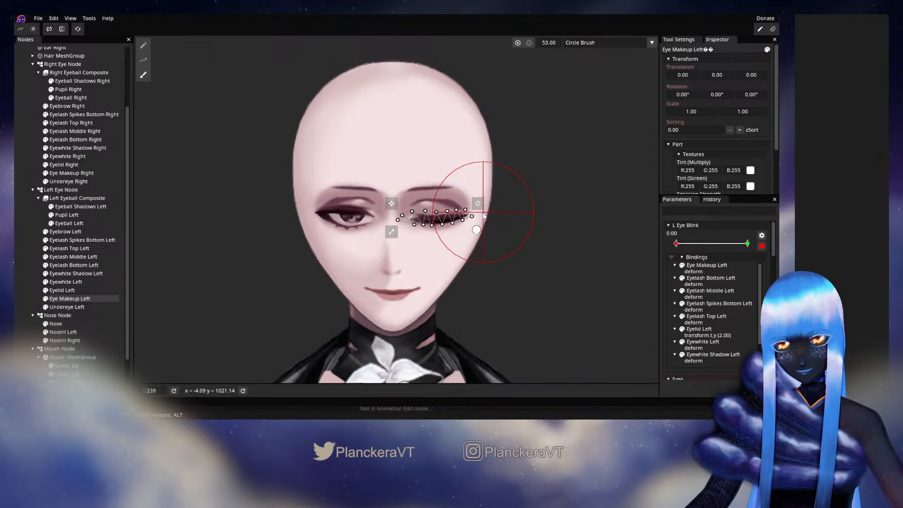
click(19, 242)
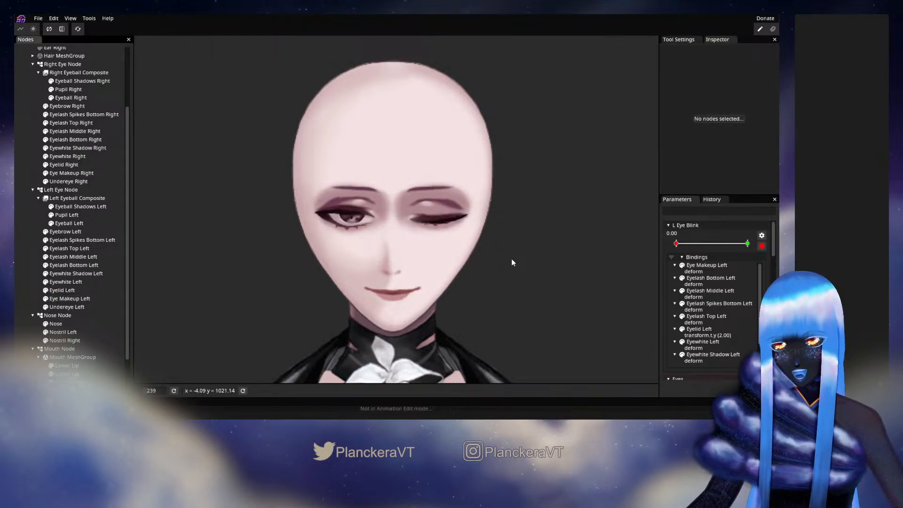
Push the outer vertices of Eye Makeup Left slightly further inward with another Circle Brush stroke.
click(85, 298)
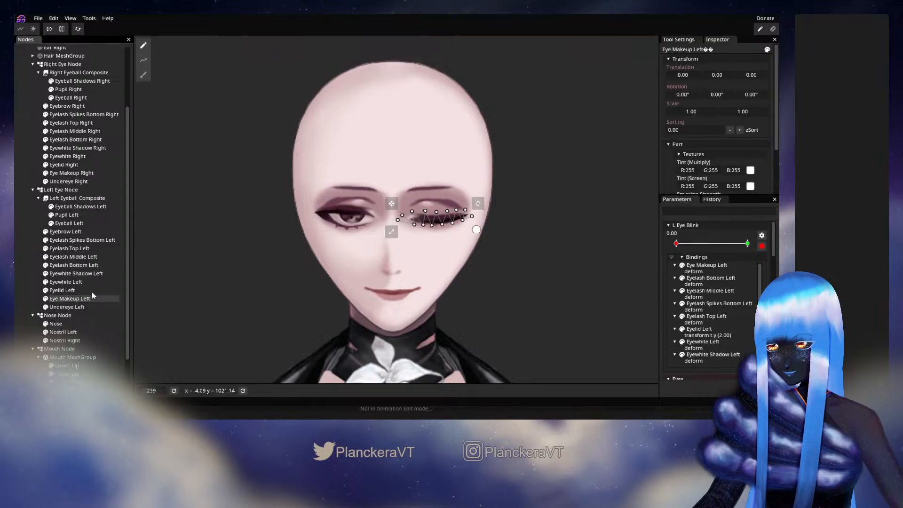
click(143, 74)
drag(499, 216, 494, 211)
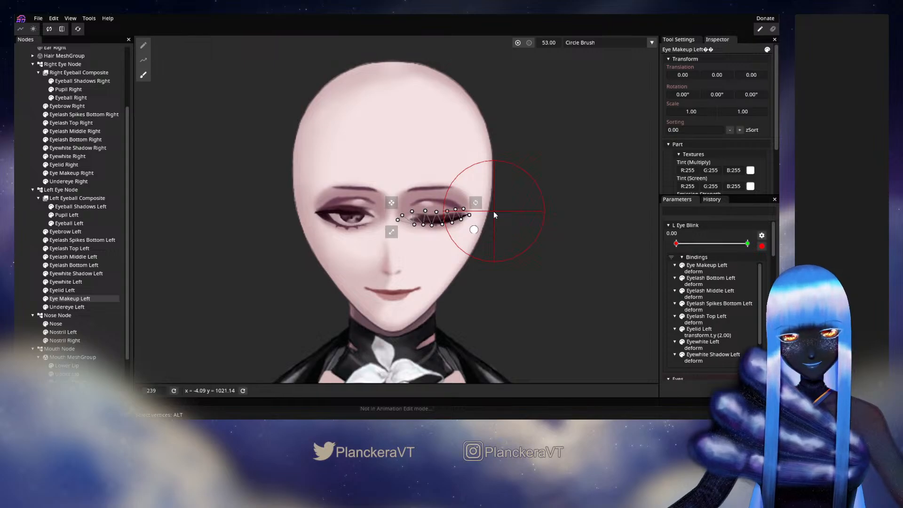
click(24, 210)
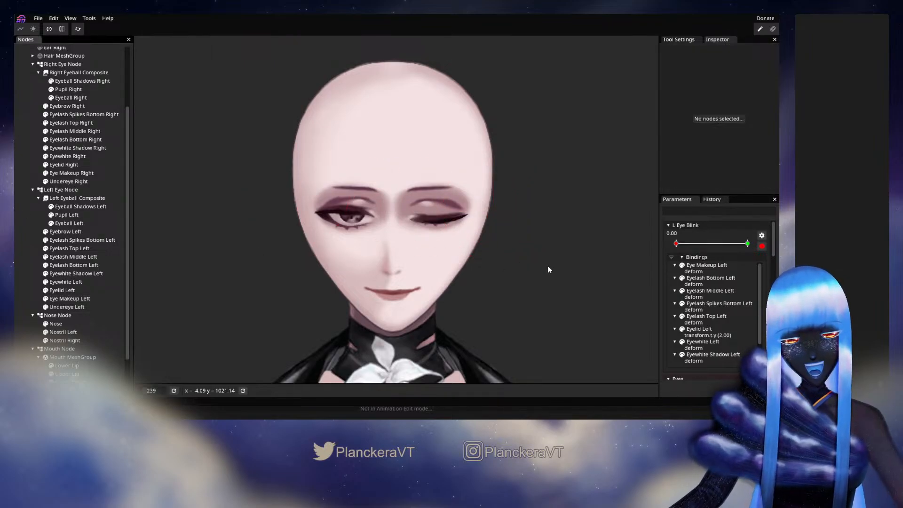
Copy the L Eye Blink parameter onto R Eye Blink with a horizontal flip and set R Eye Blink to 0.00.
click(763, 249)
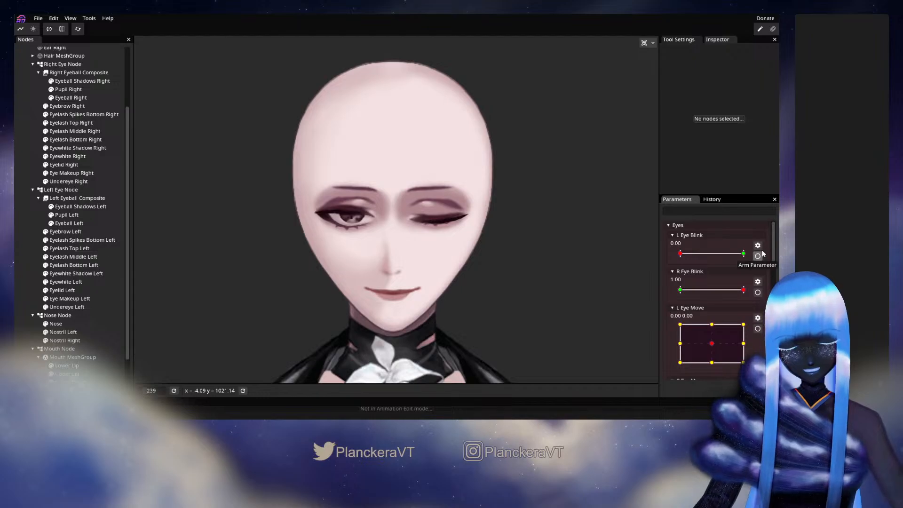
click(758, 246)
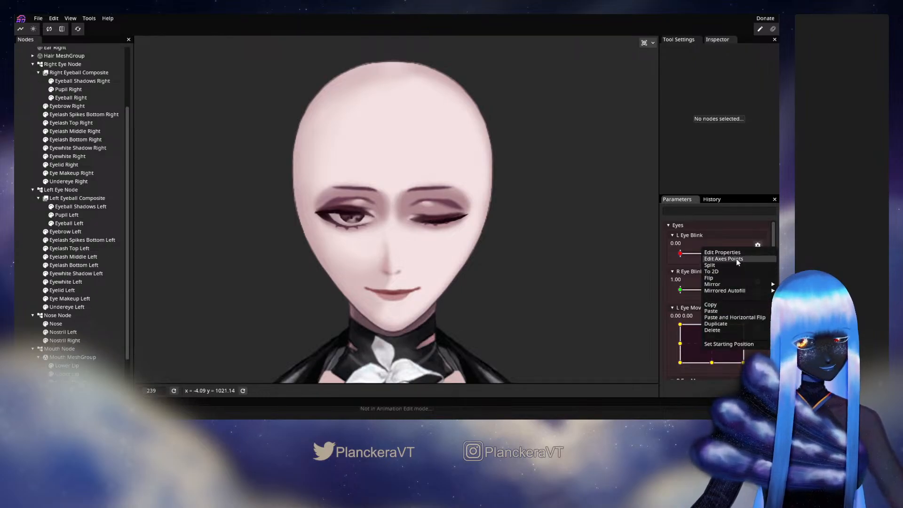
click(723, 304)
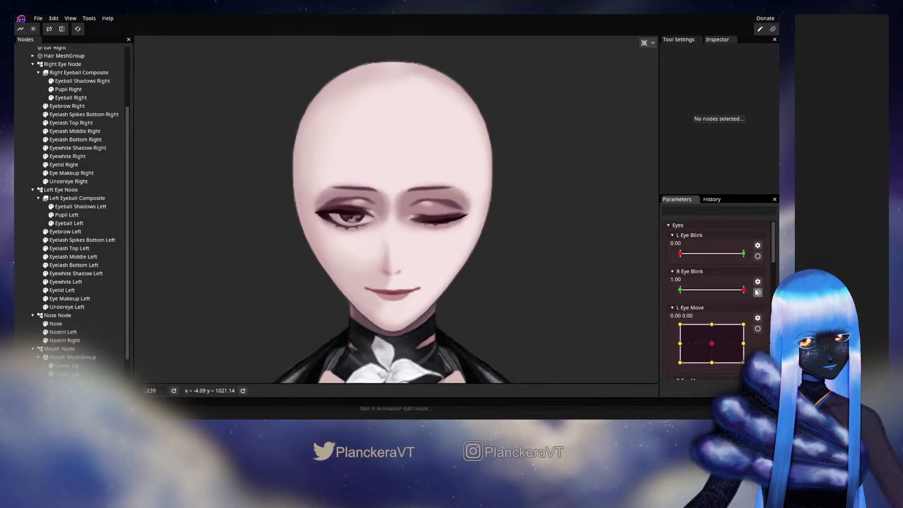
click(758, 282)
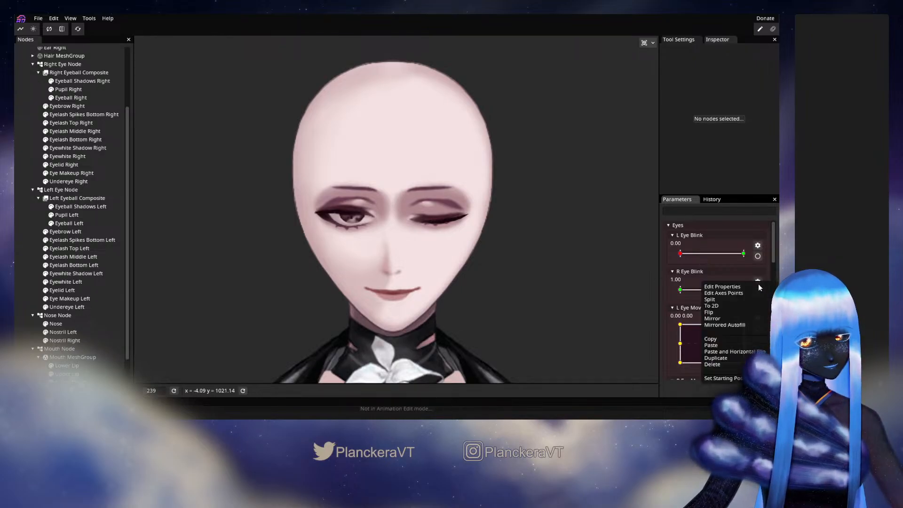
click(748, 353)
drag(744, 290, 664, 293)
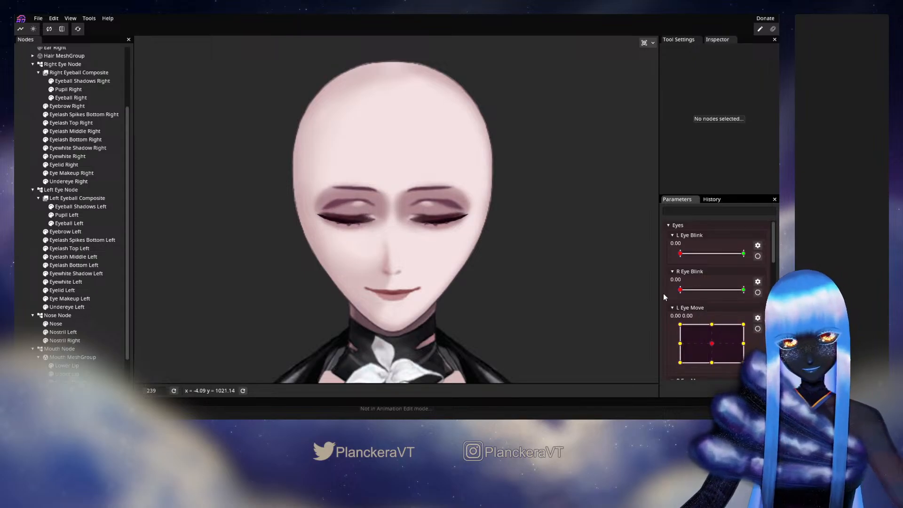
Start editing Head XY at 1.00 0.00 and set that keypoint's deformation from its mirror.
click(698, 226)
click(692, 239)
drag(714, 284, 676, 285)
mouse_move(764, 287)
mouse_down()
mouse_move(653, 278)
mouse_move(738, 289)
mouse_move(770, 277)
mouse_up()
click(768, 269)
right_click(748, 261)
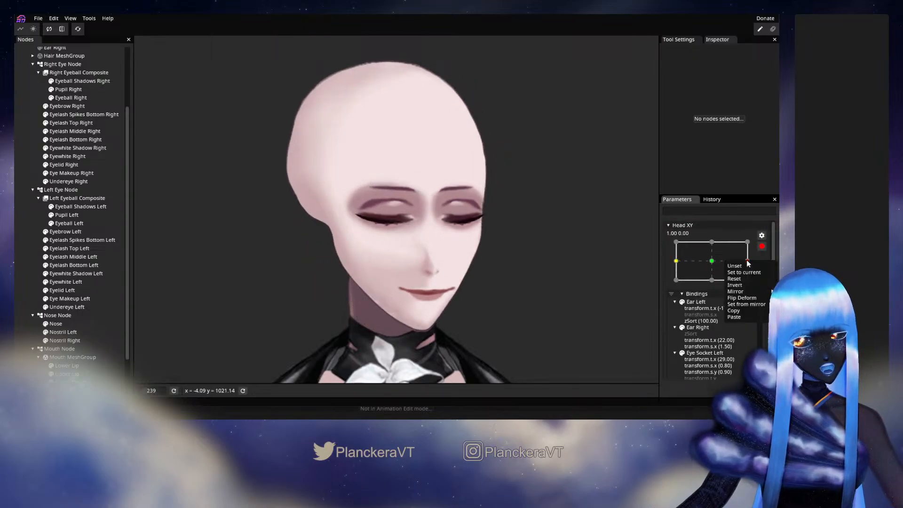
mouse_move(754, 305)
click(707, 305)
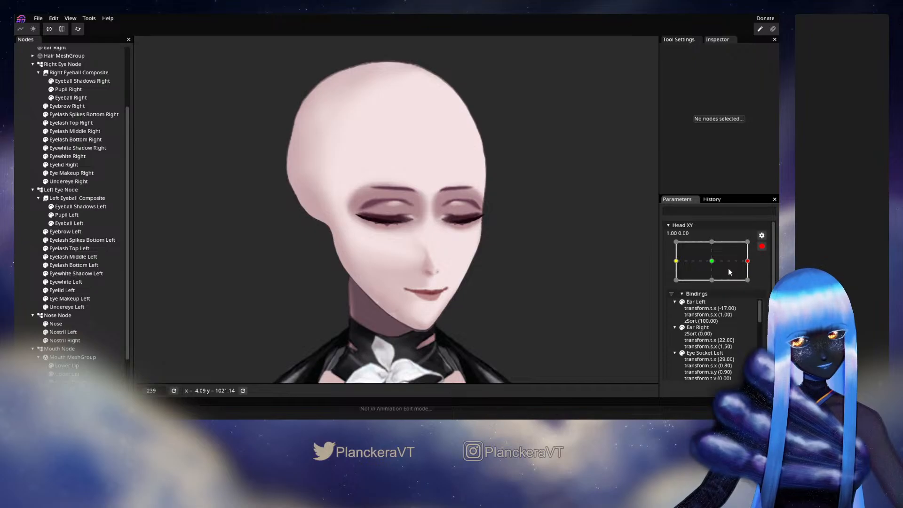
Inspect the closed-eye face at Head XY -1.00 0.00 and test the Mouth parameter in that pose.
click(676, 261)
scroll(104, 297, down, 1)
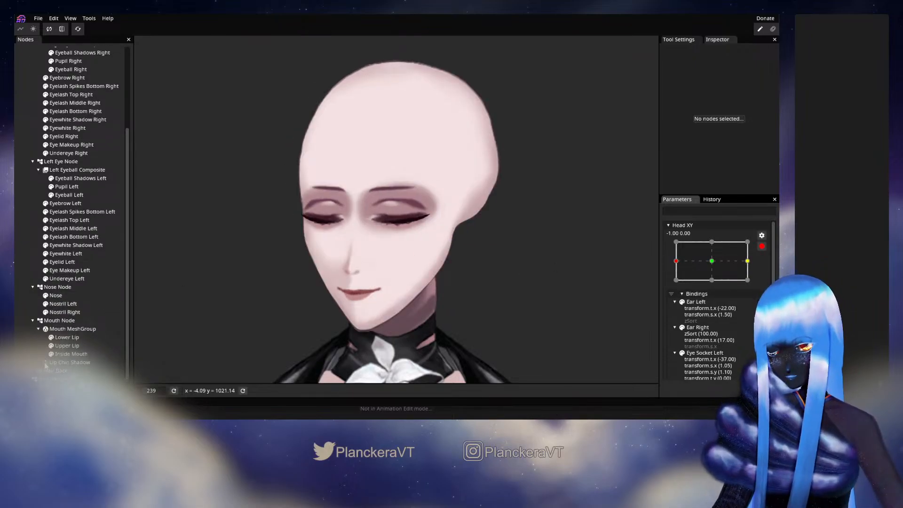
scroll(403, 314, up, 2)
scroll(403, 315, up, 2)
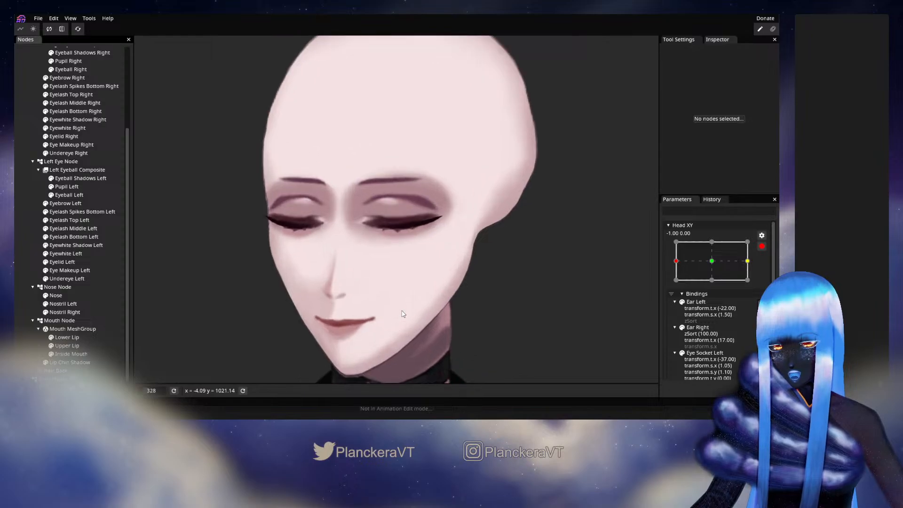
drag(403, 314, 485, 260)
scroll(496, 257, up, 1)
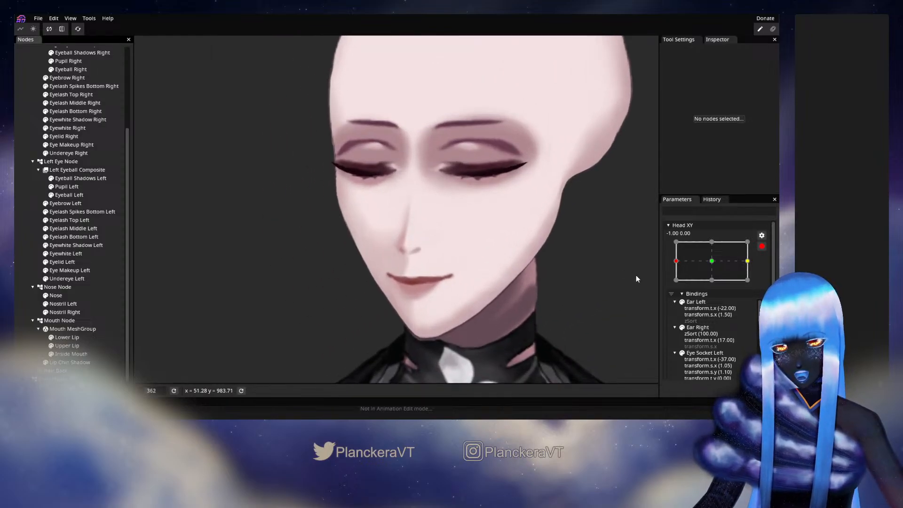
scroll(762, 293, down, 2)
scroll(767, 293, up, 1)
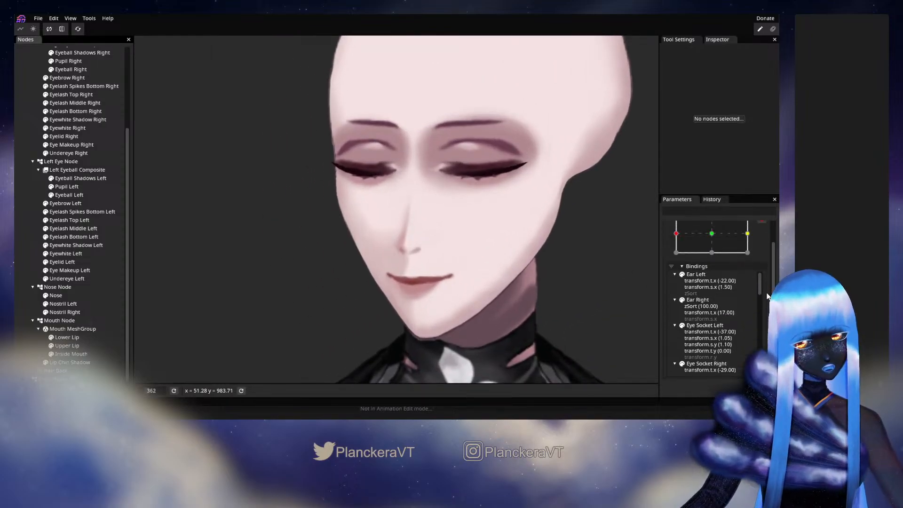
scroll(767, 293, down, 1)
click(692, 374)
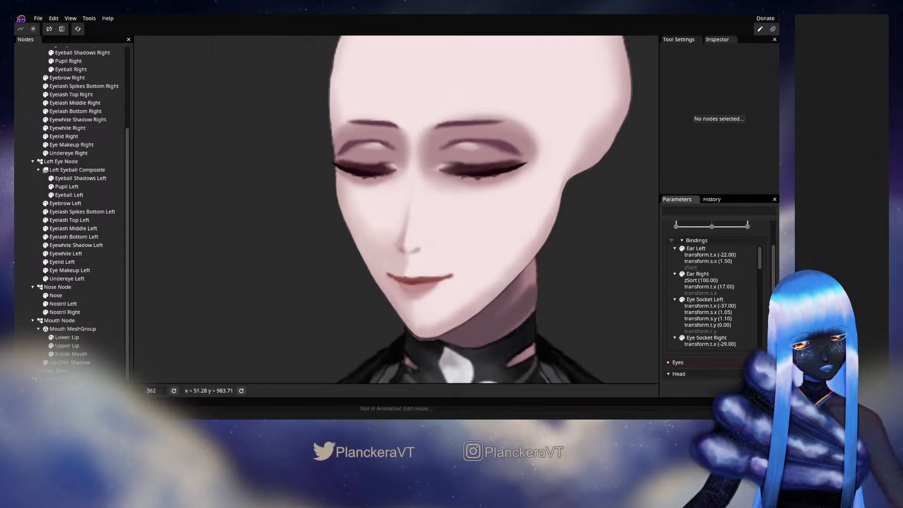
scroll(753, 318, down, 3)
mouse_move(712, 299)
mouse_down()
mouse_move(757, 307)
mouse_move(755, 269)
mouse_move(652, 260)
mouse_move(650, 306)
mouse_move(722, 316)
mouse_move(654, 294)
mouse_move(715, 298)
mouse_move(712, 290)
mouse_up()
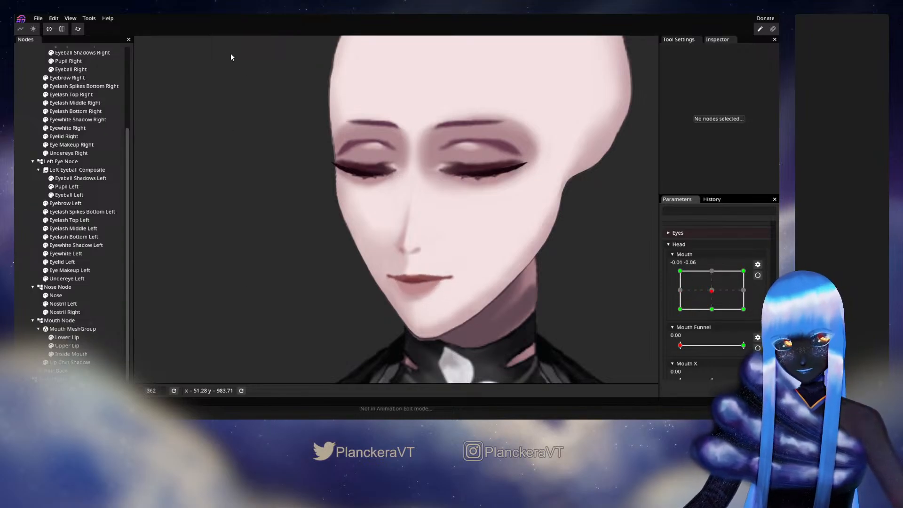
Reset the parameters to their defaults and compare the face at Head XY -1.00 0.00 and 1.00 0.00.
click(79, 30)
scroll(712, 287, up, 5)
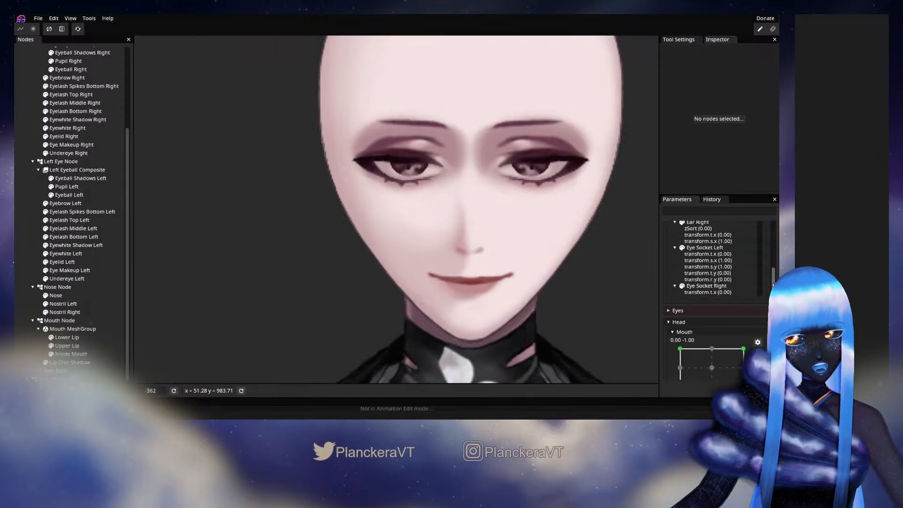
drag(712, 261, 653, 256)
scroll(620, 270, down, 8)
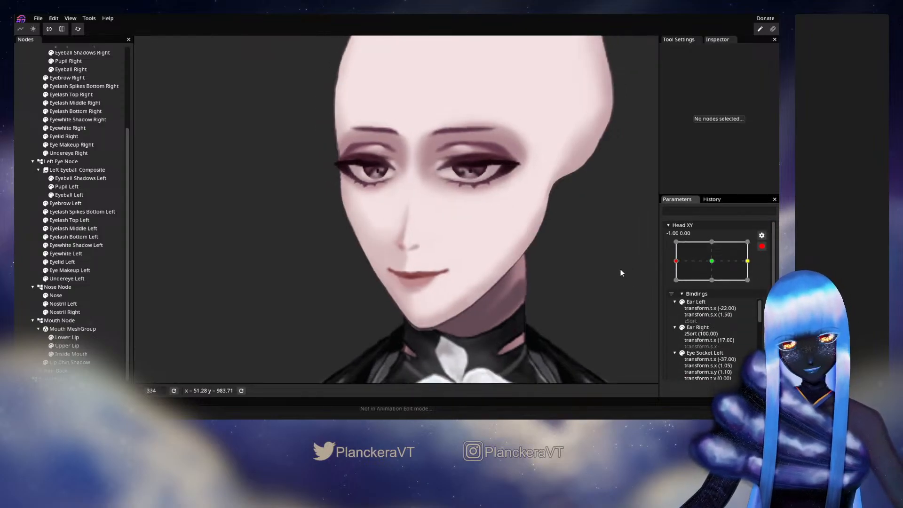
scroll(80, 268, up, 4)
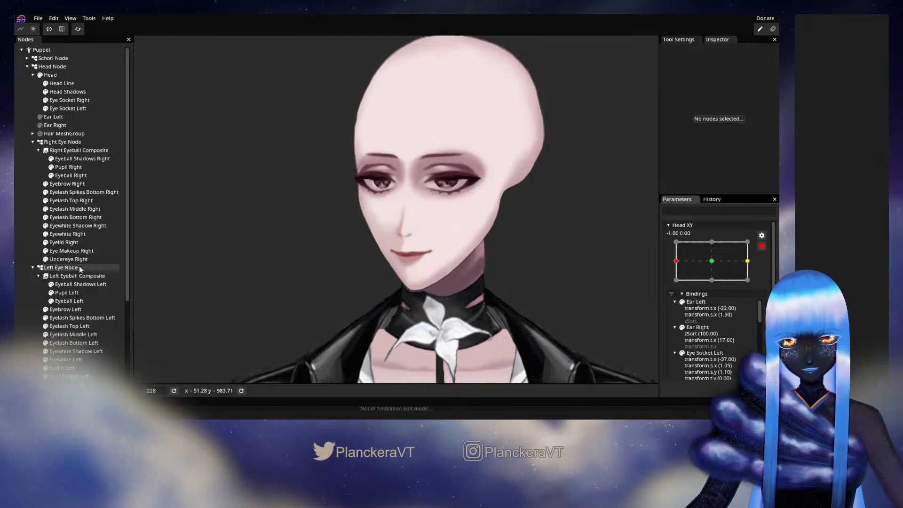
click(748, 261)
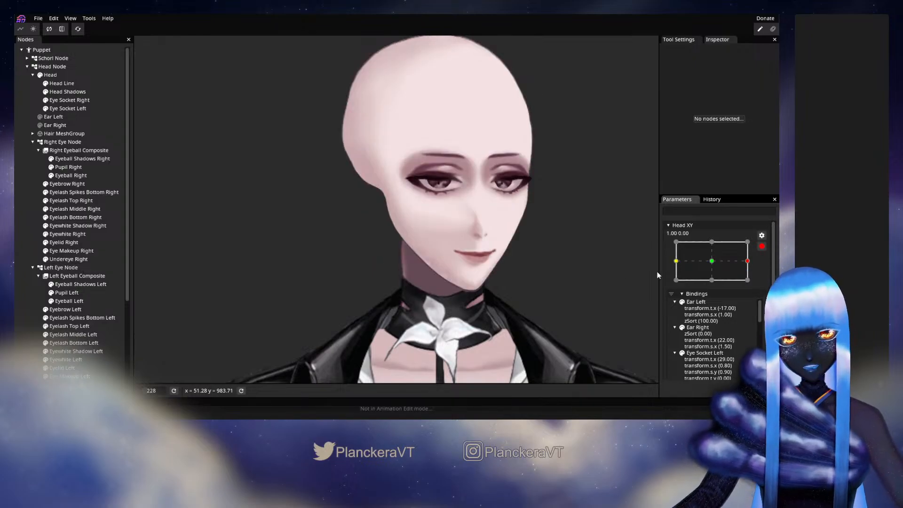
scroll(520, 281, up, 5)
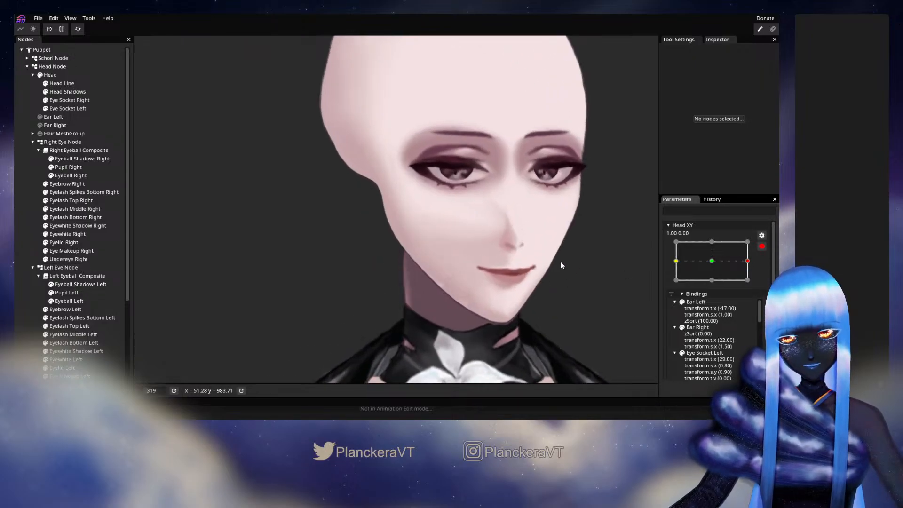
drag(562, 262, 485, 282)
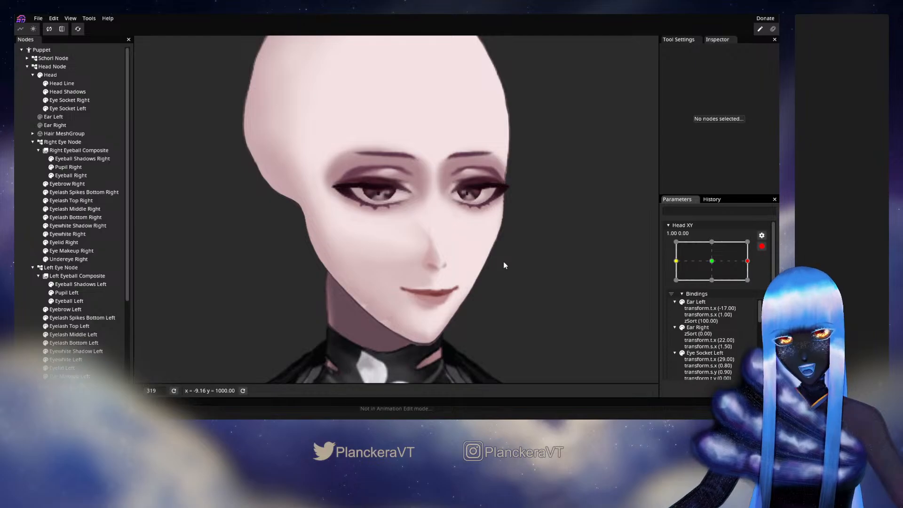
Hide Head Shadows and examine the Nose mesh up close at Head XY 1.00 0.00.
click(65, 92)
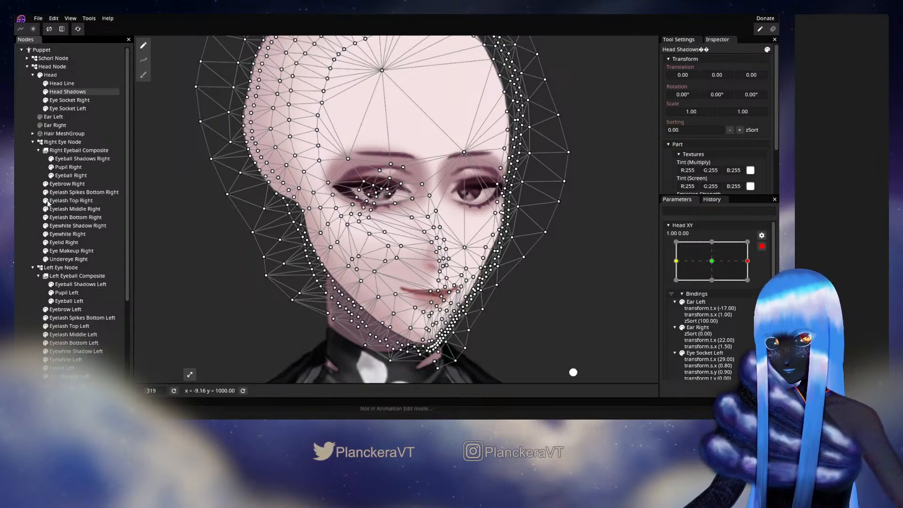
key(Escape)
scroll(80, 268, down, 4)
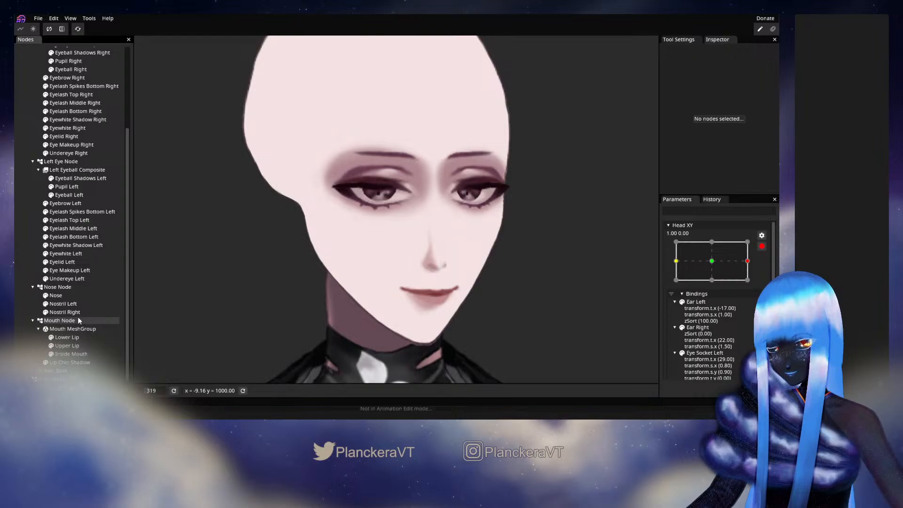
click(56, 295)
scroll(501, 318, up, 3)
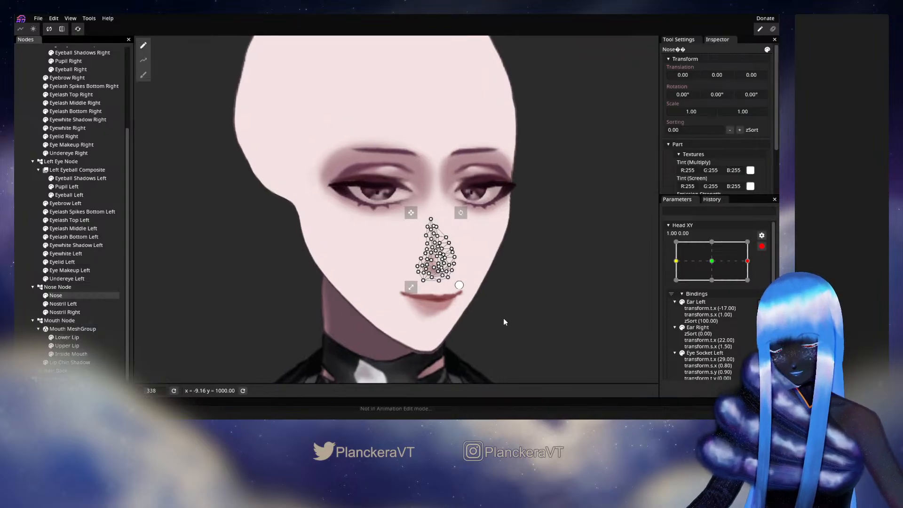
scroll(515, 318, up, 2)
key(Escape)
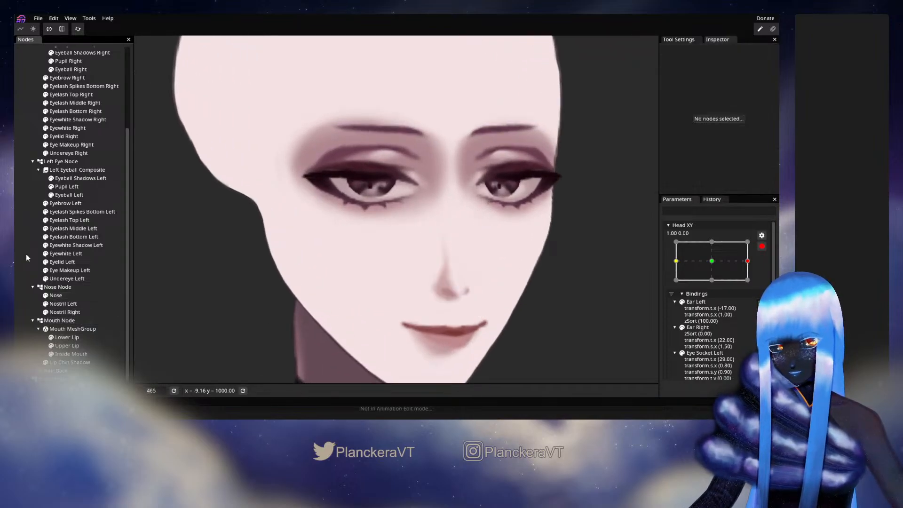
scroll(528, 303, up, 2)
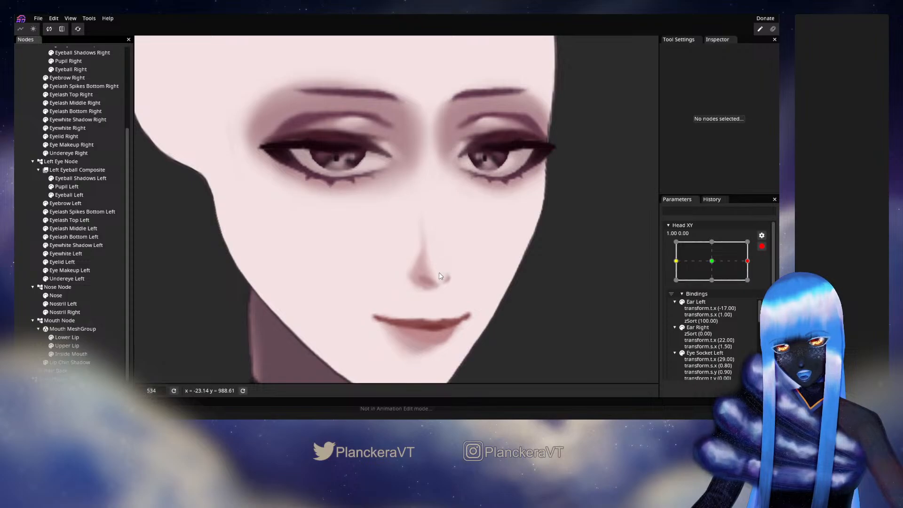
Reshape the Nose for the turned head by shifting vertices along the far side of the bridge and around the nostril.
click(74, 297)
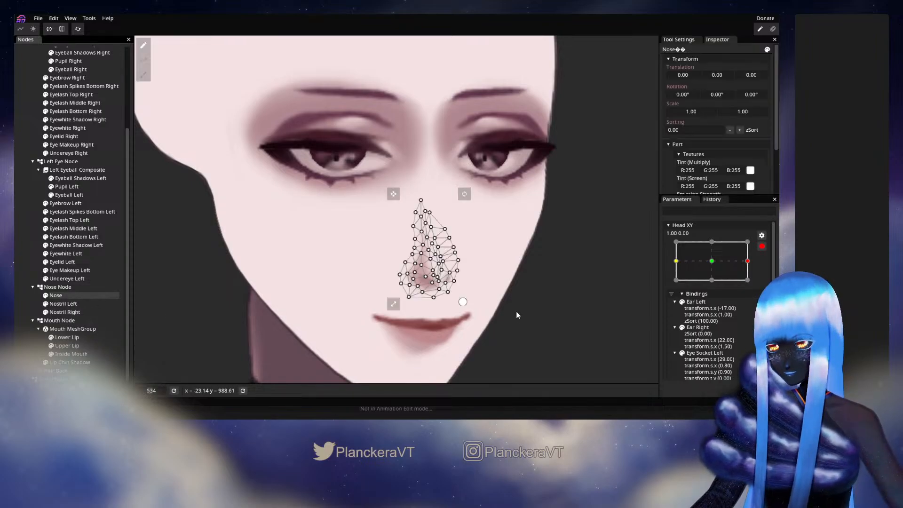
scroll(515, 312, up, 4)
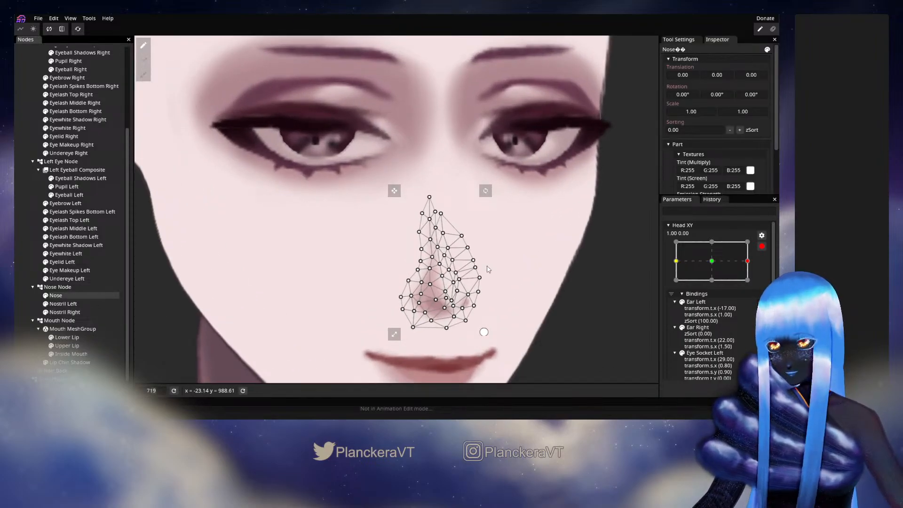
scroll(435, 262, up, 2)
click(433, 257)
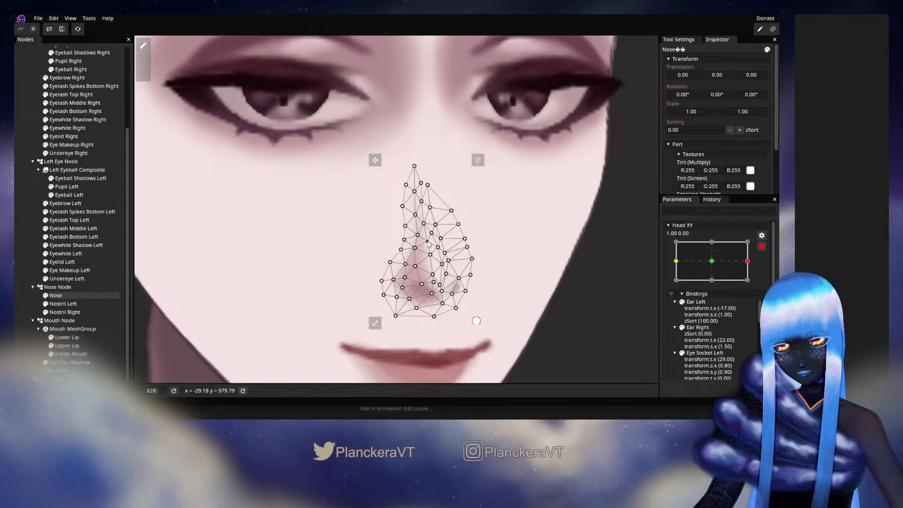
drag(426, 229, 430, 227)
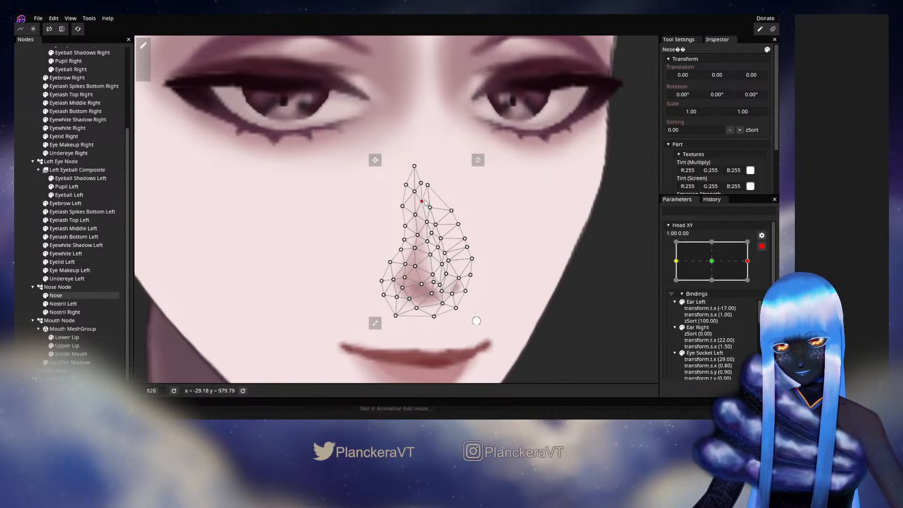
drag(427, 188, 438, 208)
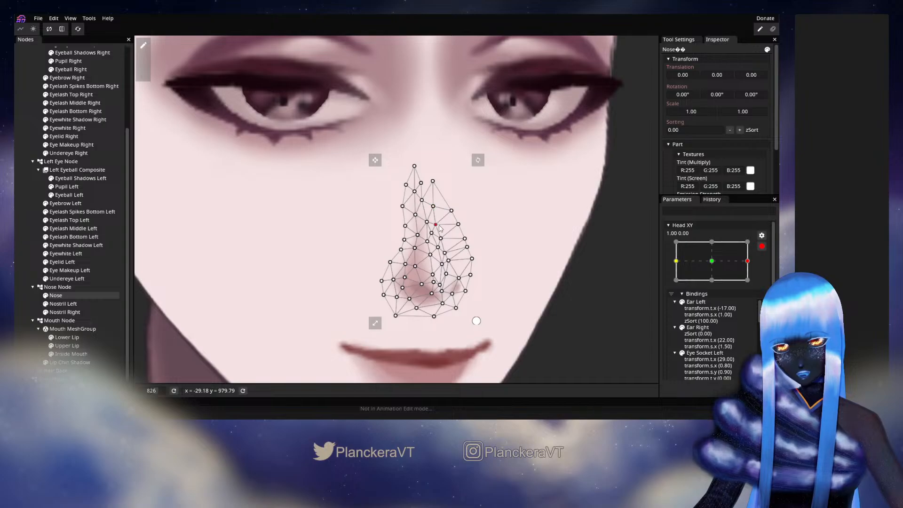
drag(453, 277, 453, 261)
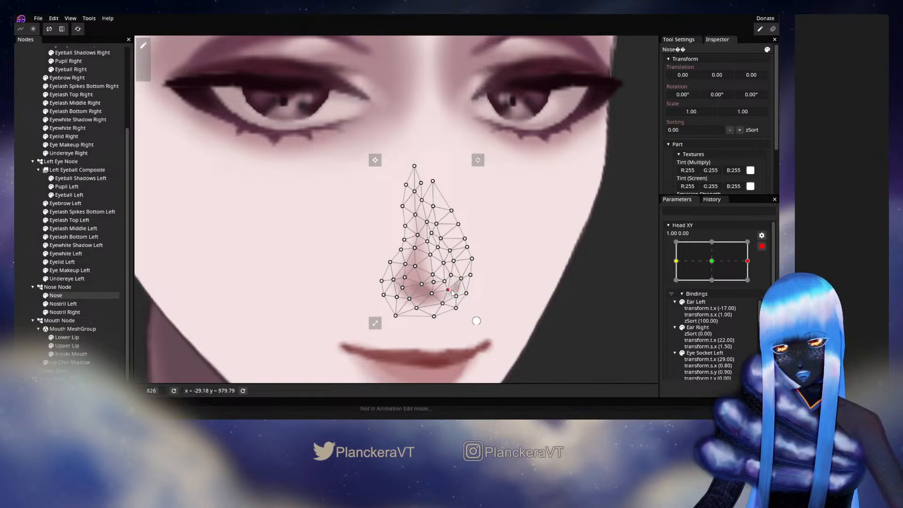
click(437, 271)
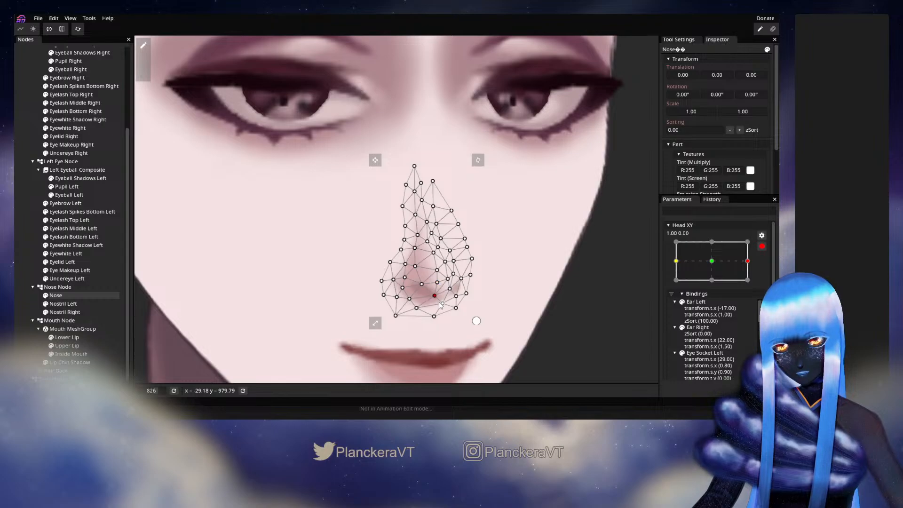
click(29, 232)
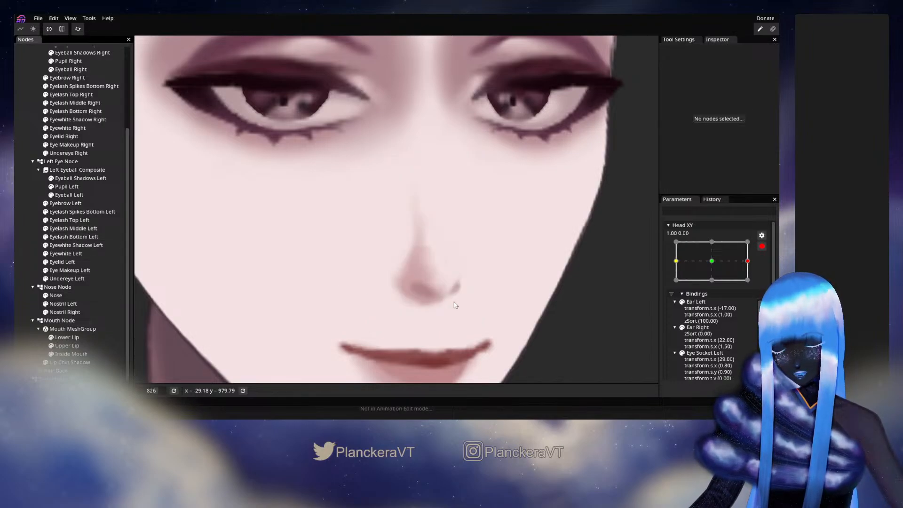
Fine-tune the Nose deformation by nudging vertices around the tip and lower edge.
click(59, 296)
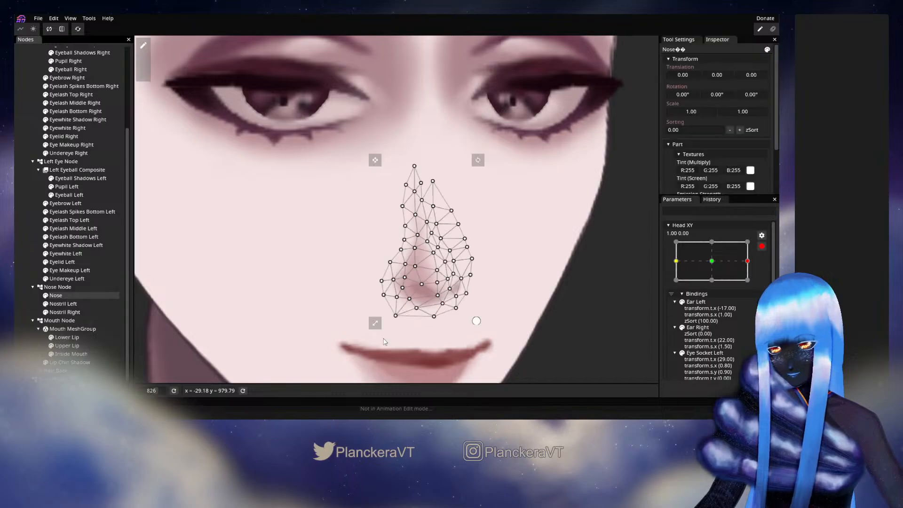
drag(419, 312, 423, 309)
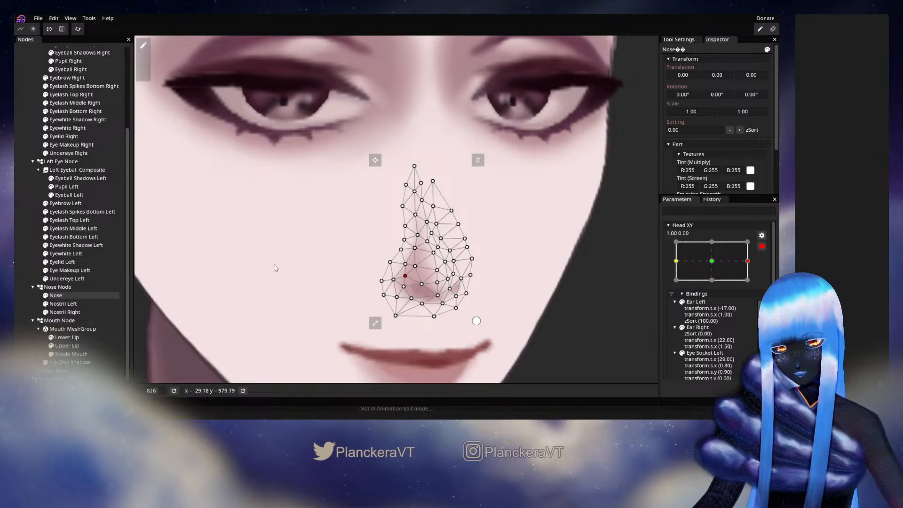
click(20, 239)
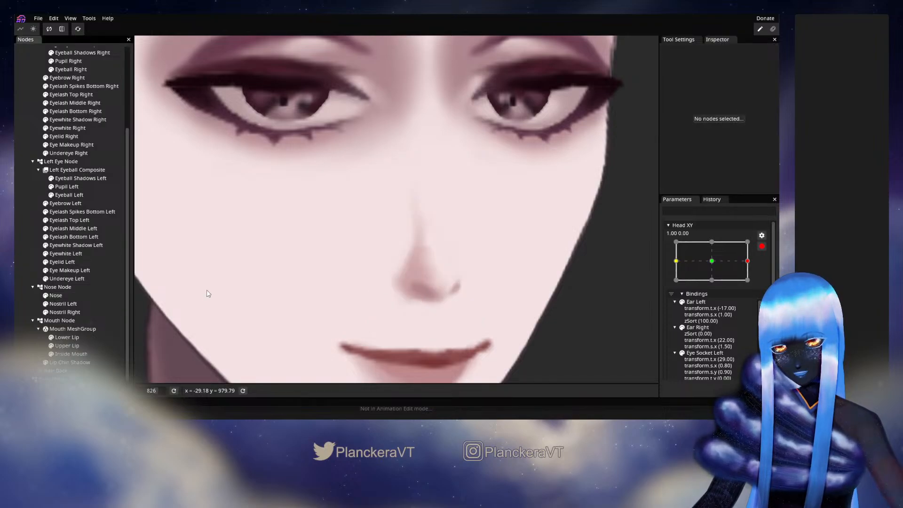
Push the lower near-side edge of the Nose mesh slightly upward using the Circle Brush at size 13.00.
click(61, 295)
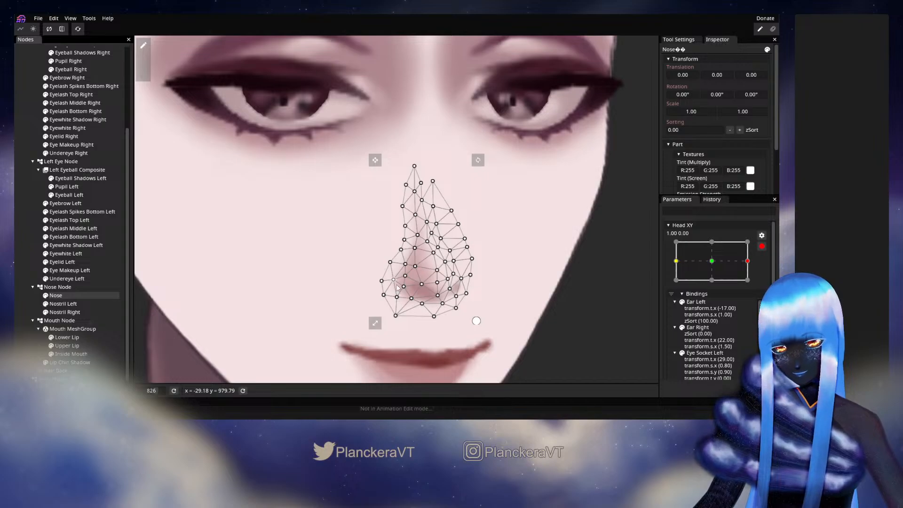
click(143, 75)
drag(588, 193, 262, 209)
drag(537, 44, 535, 44)
mouse_move(305, 275)
mouse_down()
mouse_move(592, 226)
mouse_move(640, 226)
mouse_up()
drag(387, 266, 388, 261)
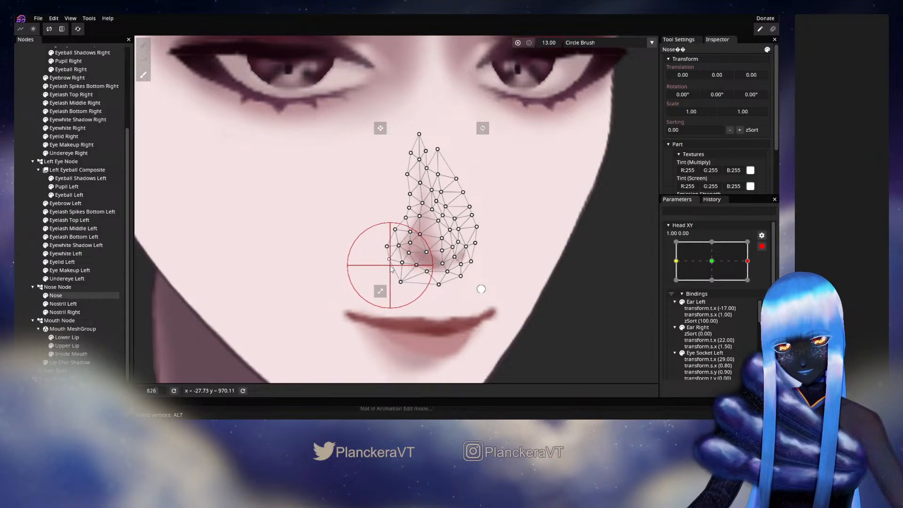
click(29, 255)
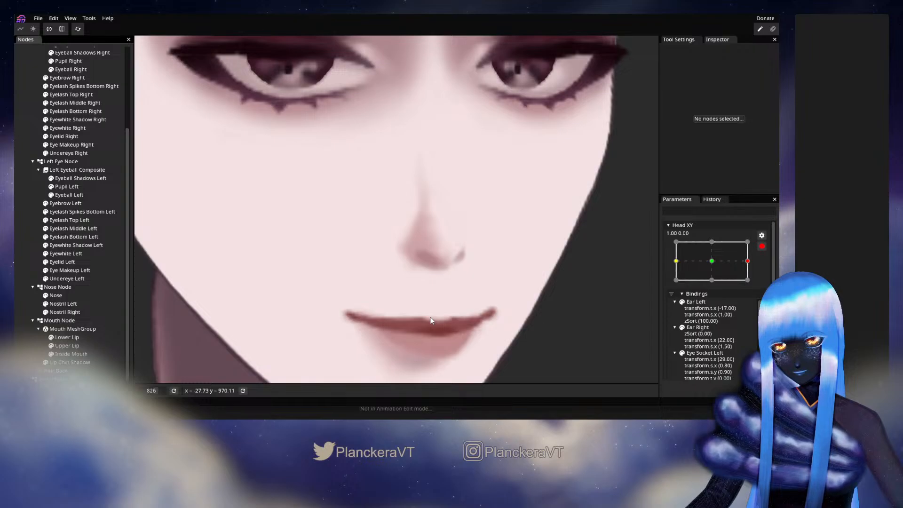
Brush the near side of the Nose bridge slightly outward with the 13.00 Circle Brush.
click(74, 297)
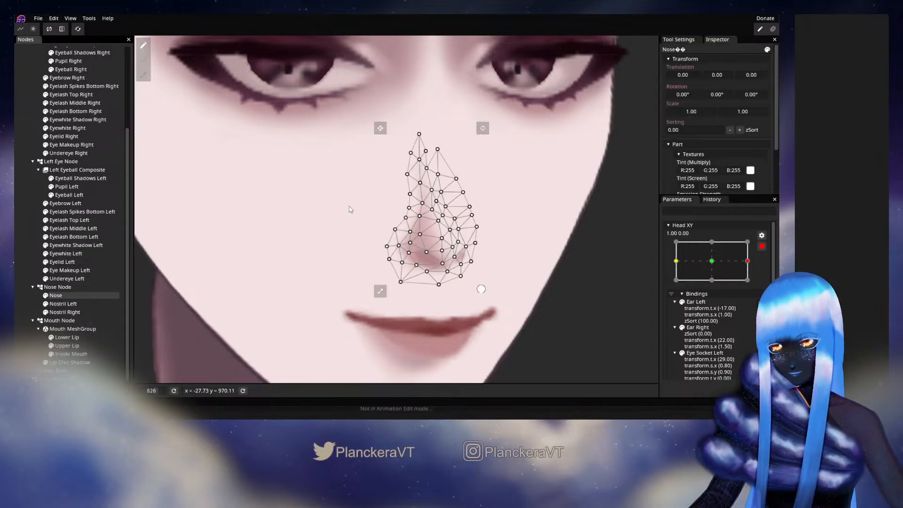
click(142, 76)
drag(403, 204, 399, 214)
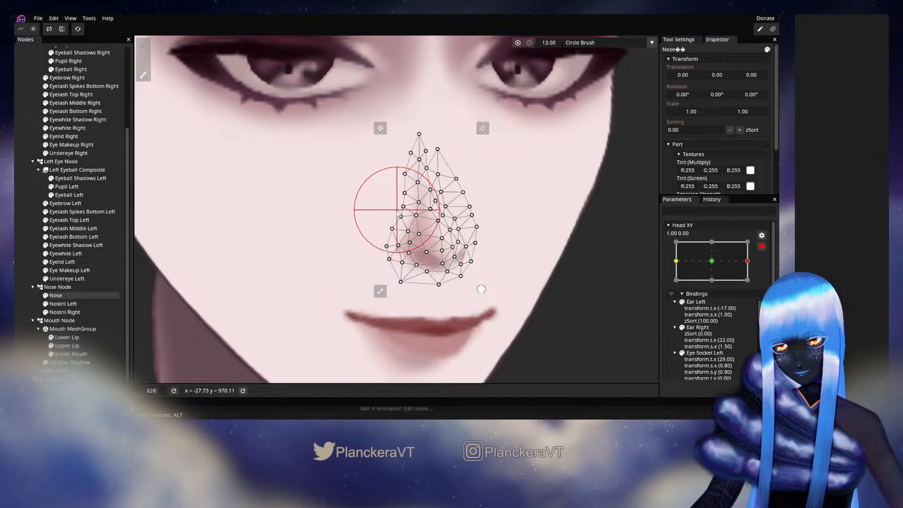
click(20, 228)
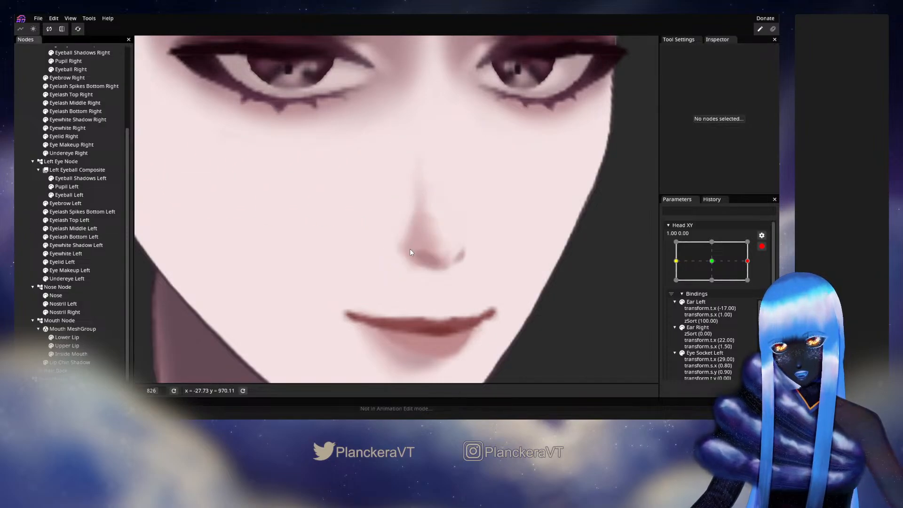
drag(426, 273, 393, 326)
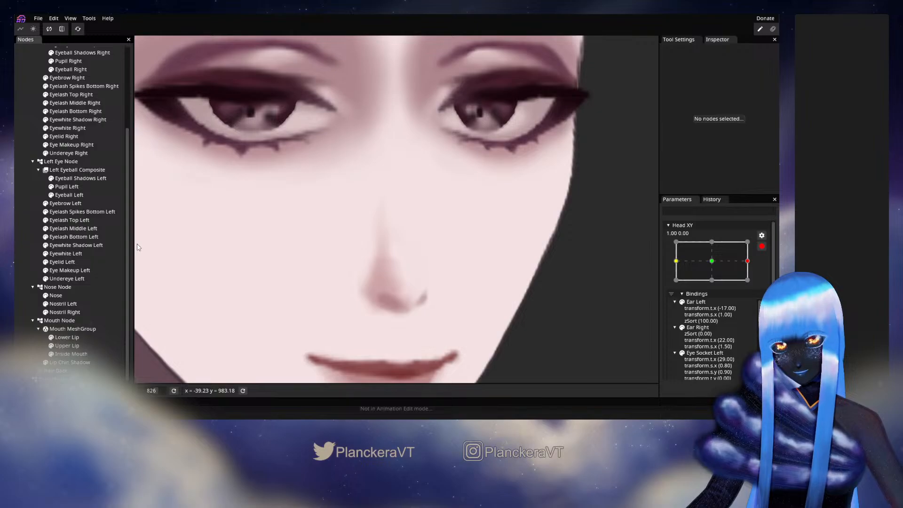
Enlarge the Circle Brush to 25.00 and push the upper Nose bridge toward the near side of the face.
click(66, 296)
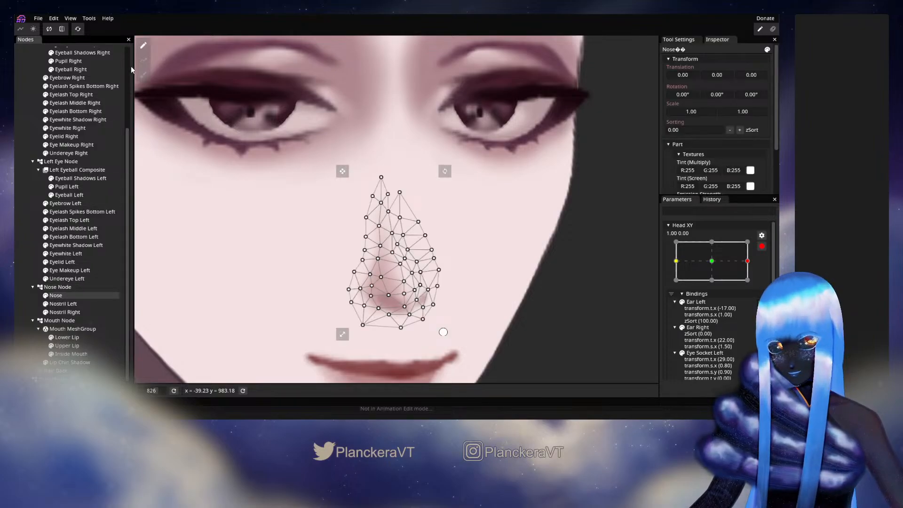
click(144, 75)
drag(554, 44, 555, 43)
drag(393, 153, 381, 154)
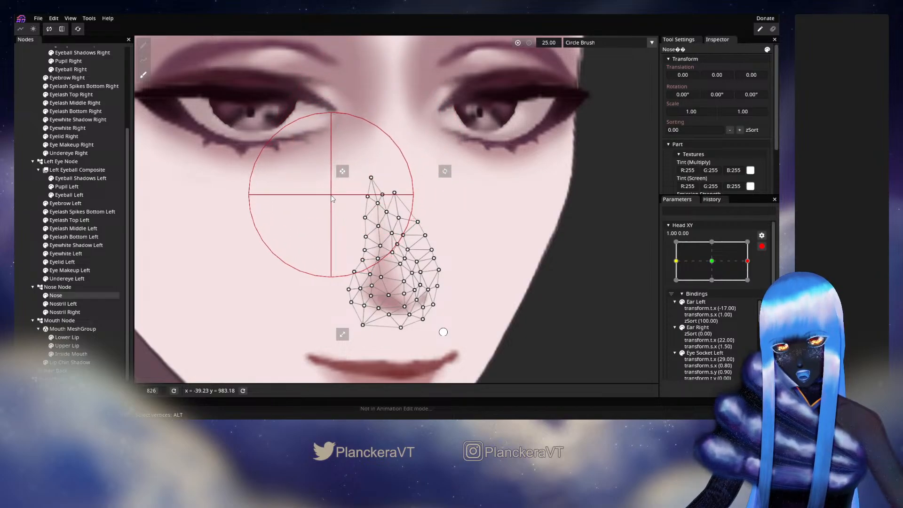
drag(334, 219, 284, 209)
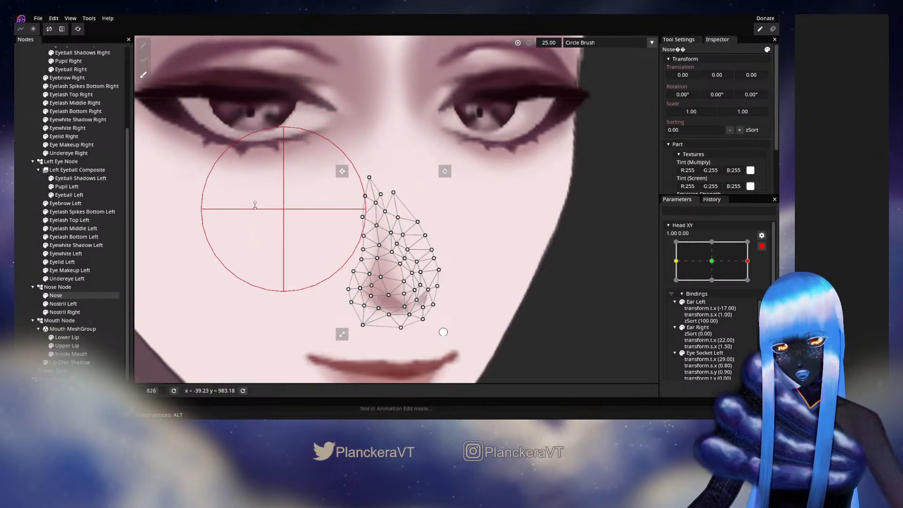
click(23, 225)
scroll(446, 248, down, 2)
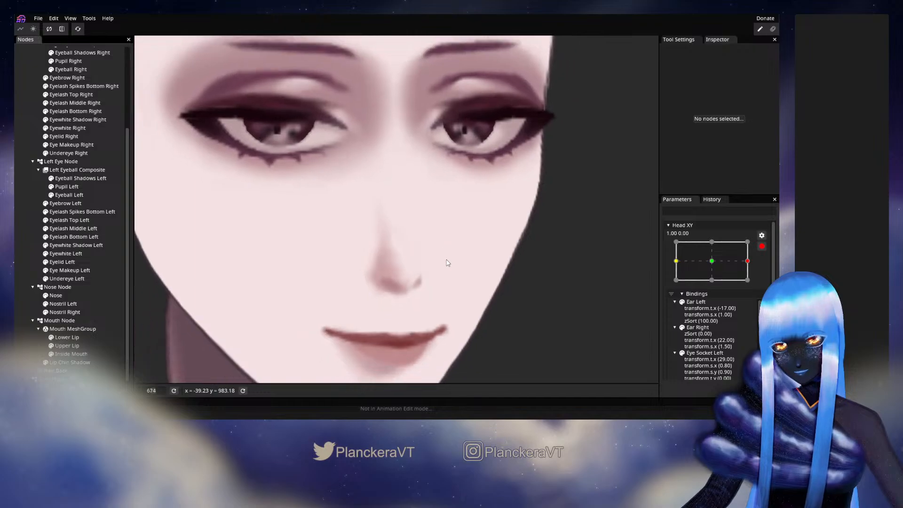
drag(449, 262, 519, 255)
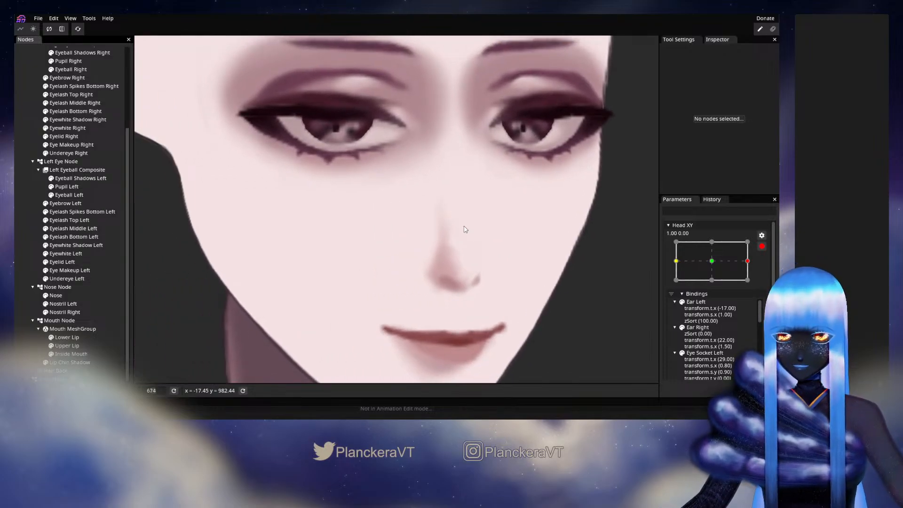
Touch up the top of the Nose bridge with the 25.00 Circle Brush and check the nose's shape.
click(55, 295)
click(143, 74)
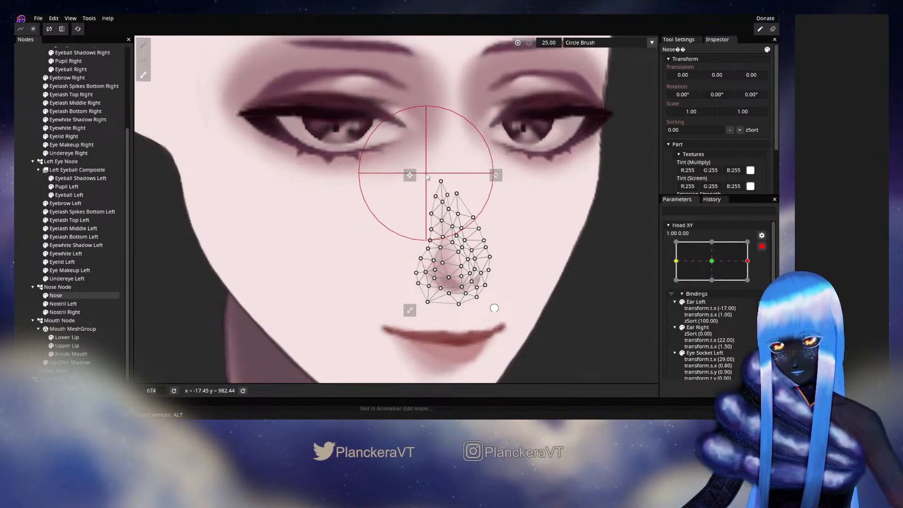
click(28, 269)
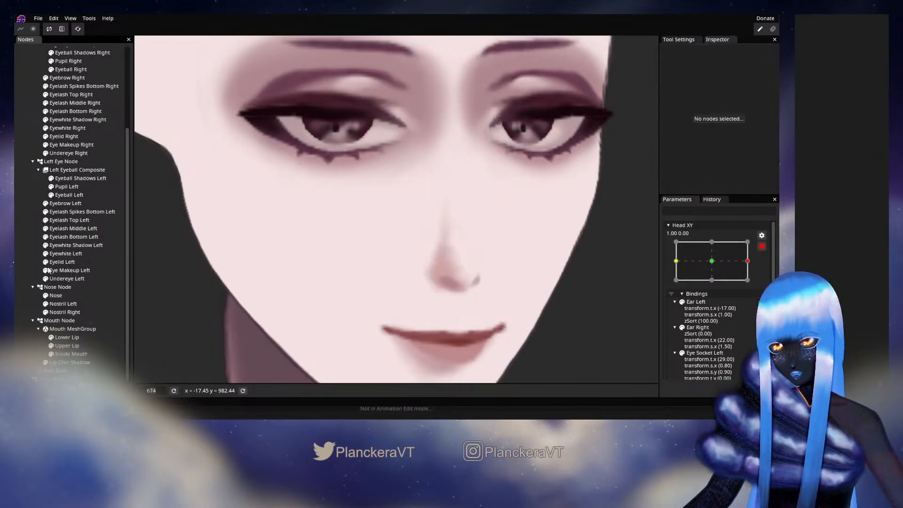
drag(525, 293, 439, 294)
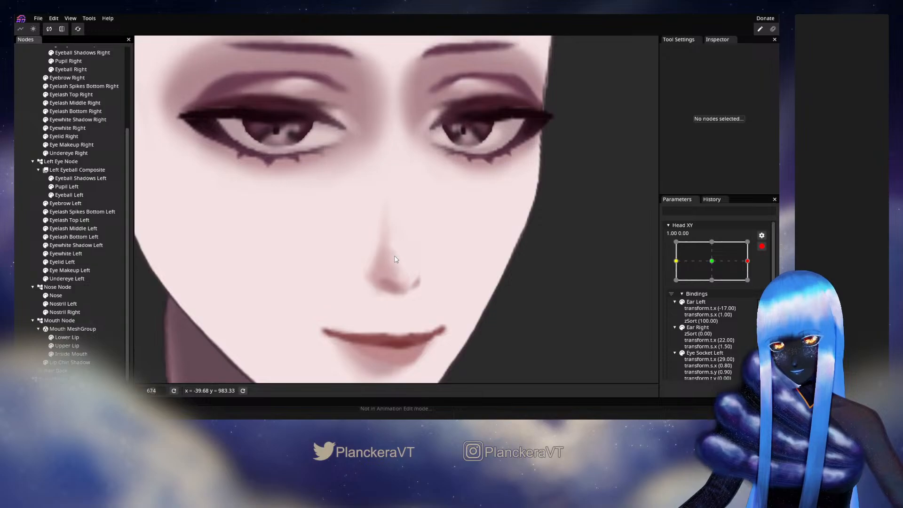
scroll(401, 271, up, 3)
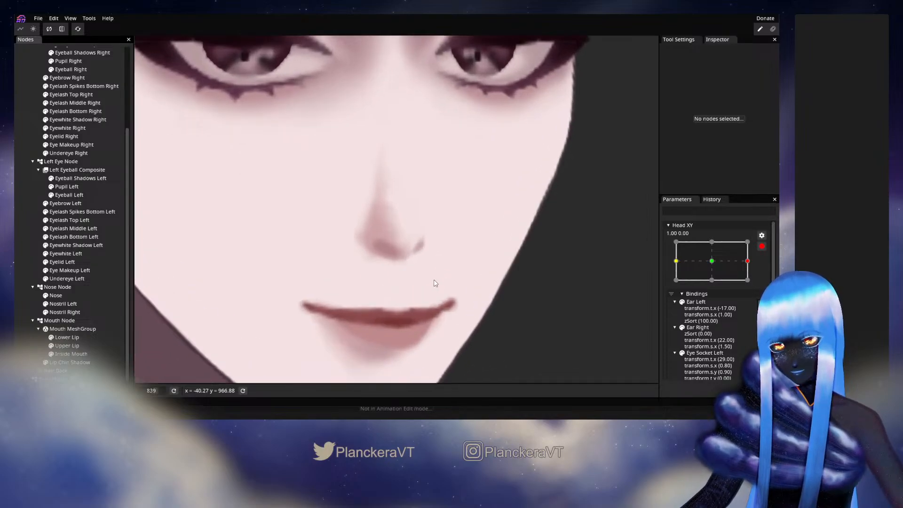
Reposition individual Nose vertices around the far nostril and along the inner side of the bridge.
click(73, 295)
scroll(377, 267, up, 3)
click(377, 262)
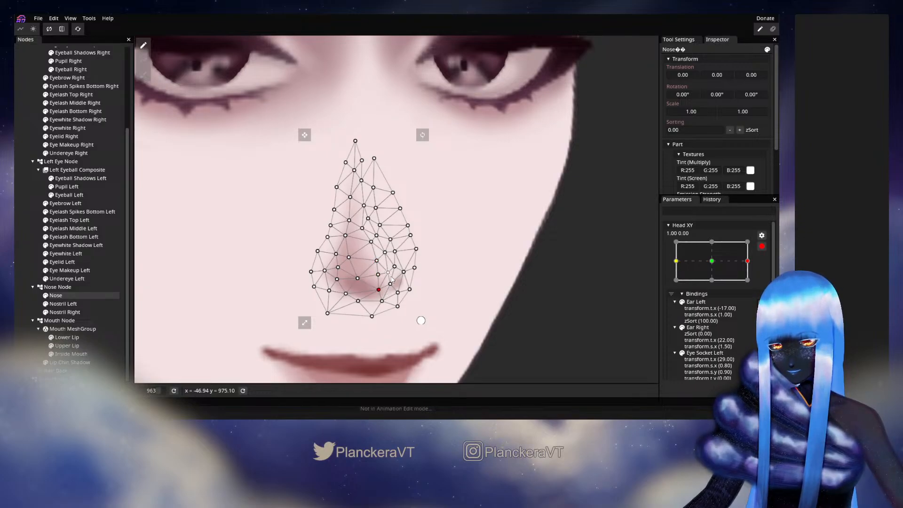
drag(395, 278, 403, 270)
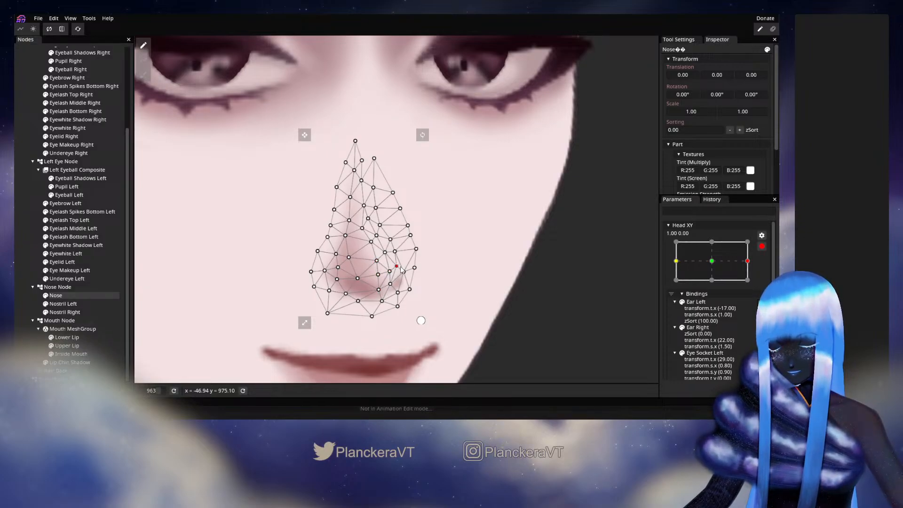
click(407, 274)
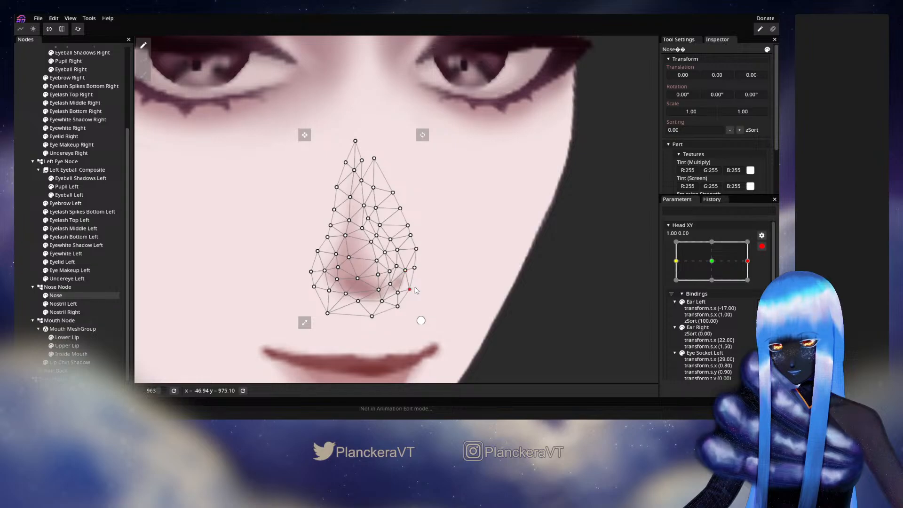
click(380, 260)
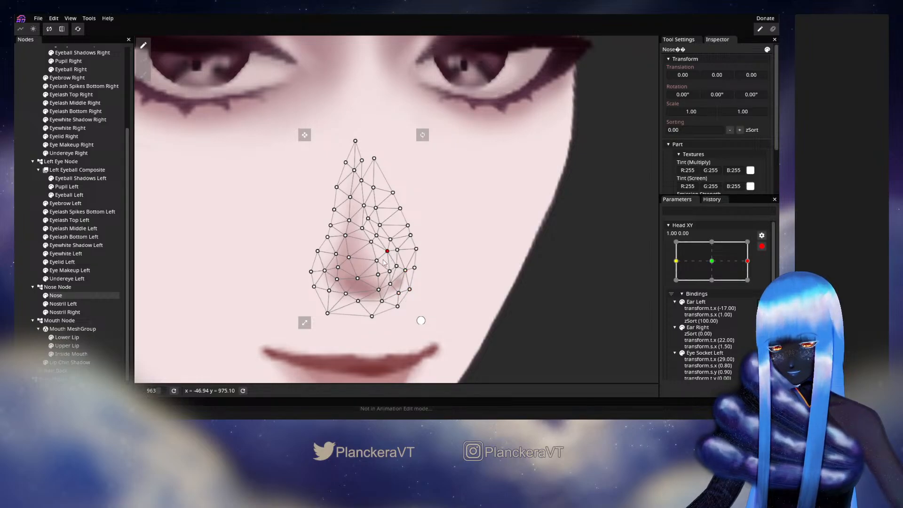
click(379, 235)
drag(362, 230, 373, 246)
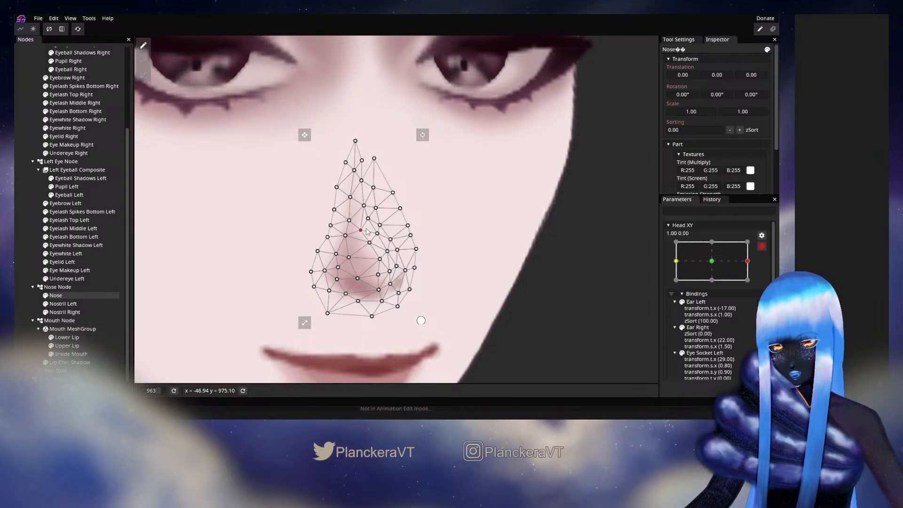
click(32, 238)
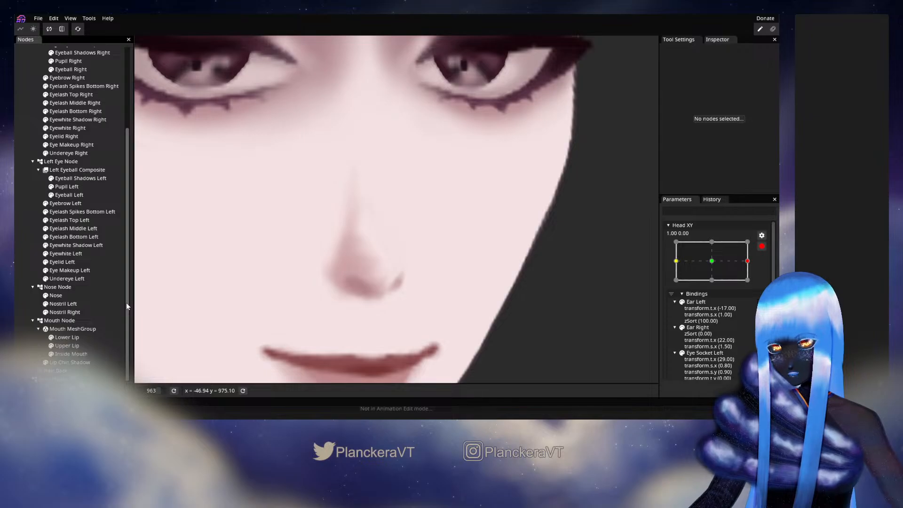
Shift the inner Nose vertices between the bridge and the far nostril, and save the puppet file.
click(64, 298)
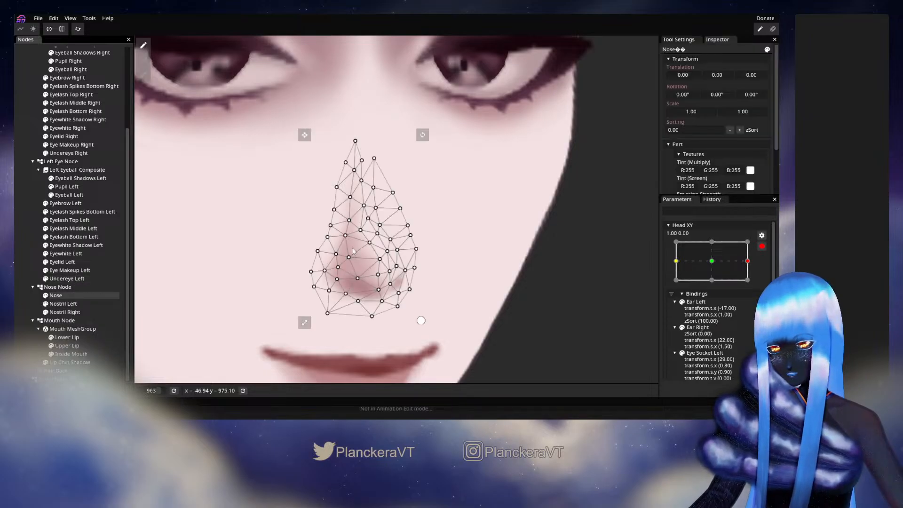
drag(376, 208, 398, 278)
key(ctrl+s)
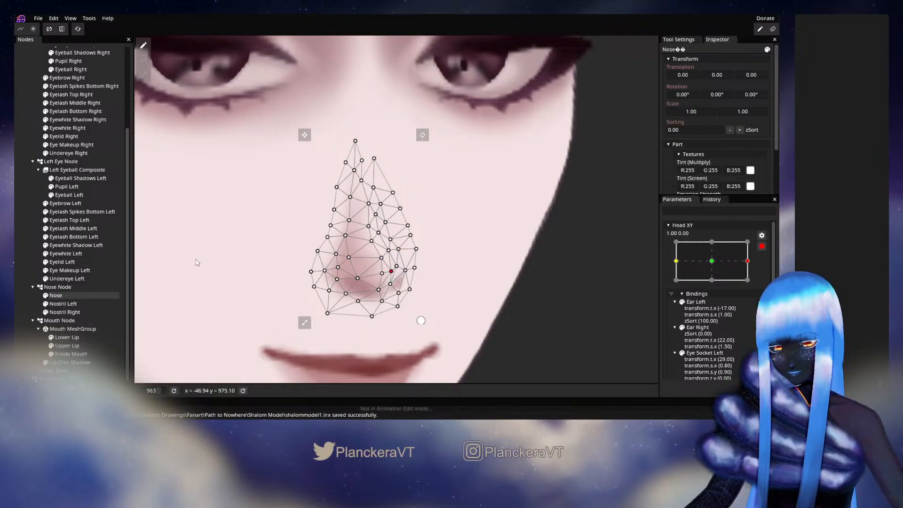
click(23, 245)
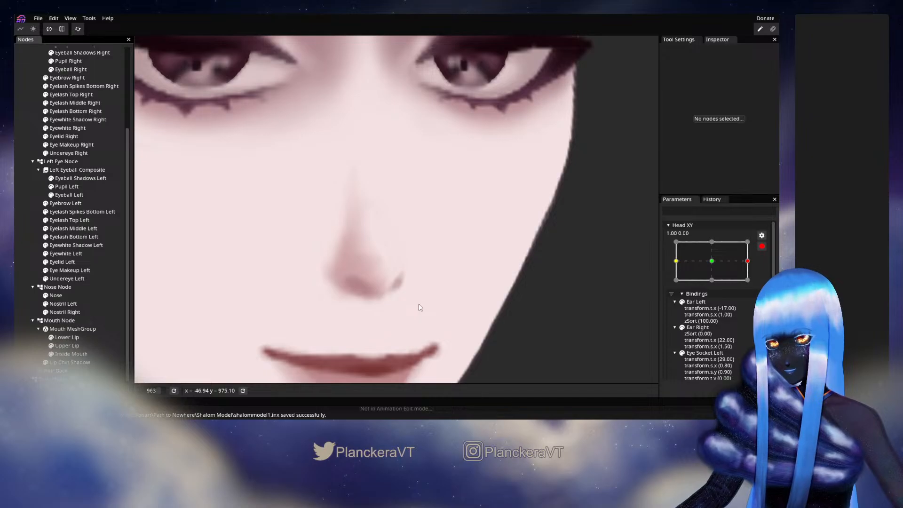
scroll(420, 308, down, 5)
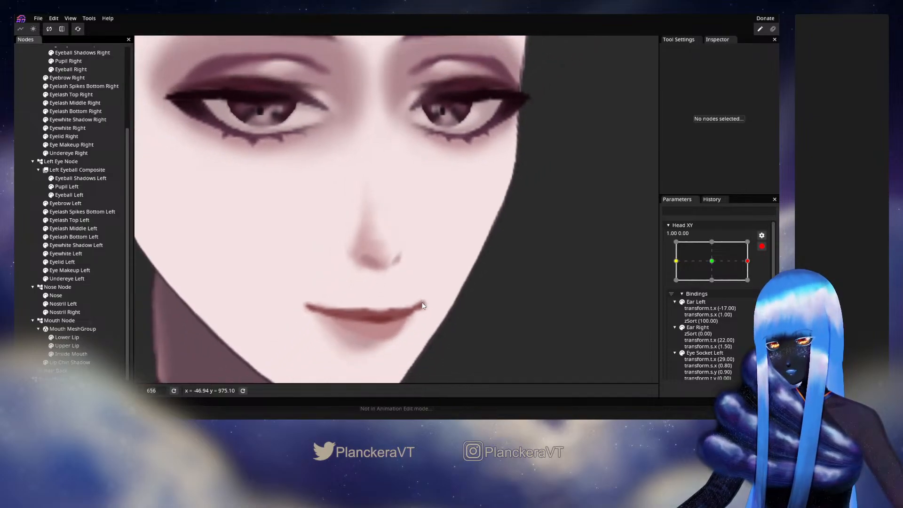
scroll(403, 298, up, 2)
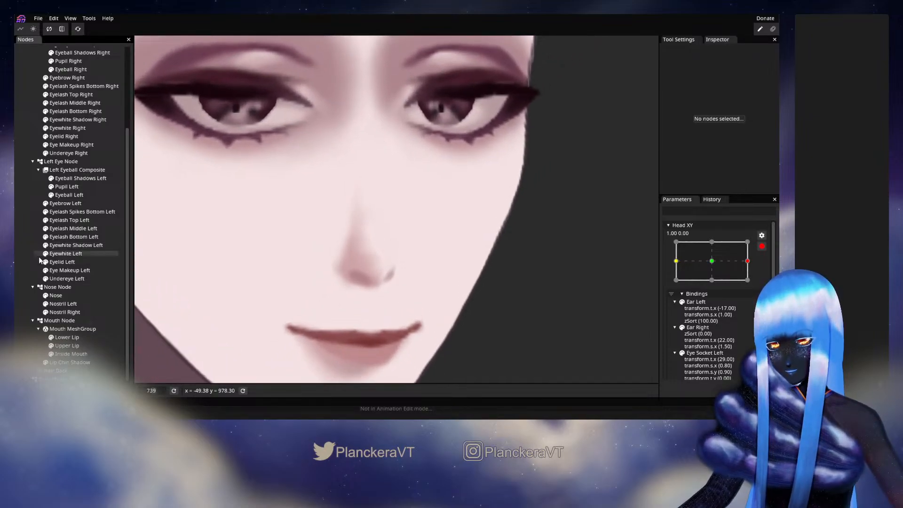
Nudge the inner Nose vertices beside the far nostril toward the tip and review the whole face.
click(55, 295)
scroll(395, 278, up, 1)
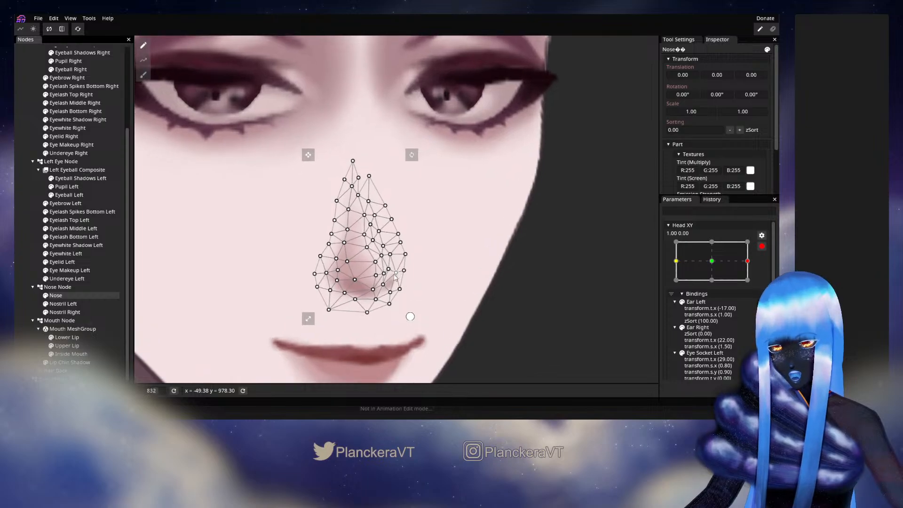
drag(376, 264, 368, 269)
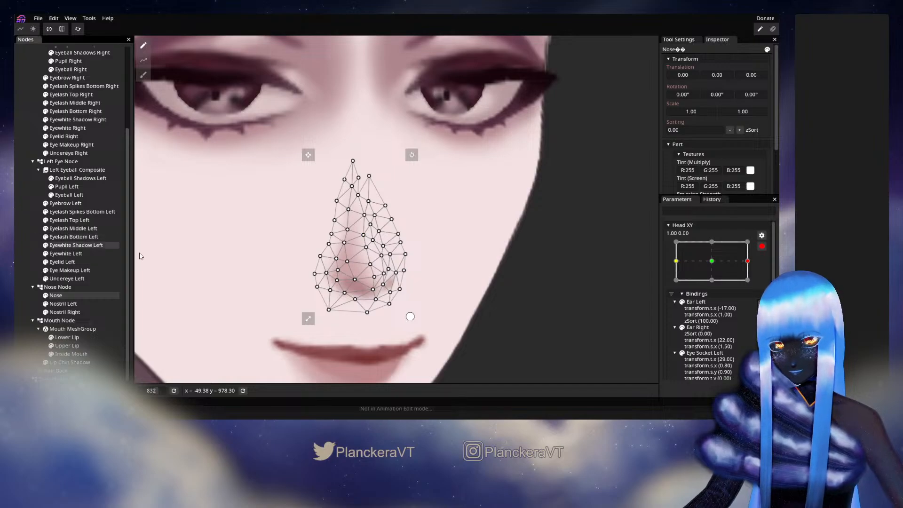
click(57, 295)
scroll(389, 288, down, 3)
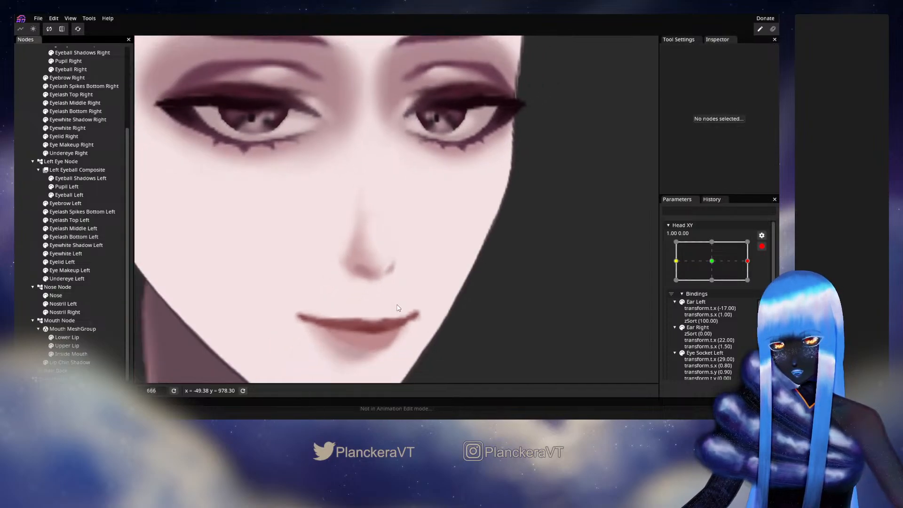
scroll(404, 317, down, 4)
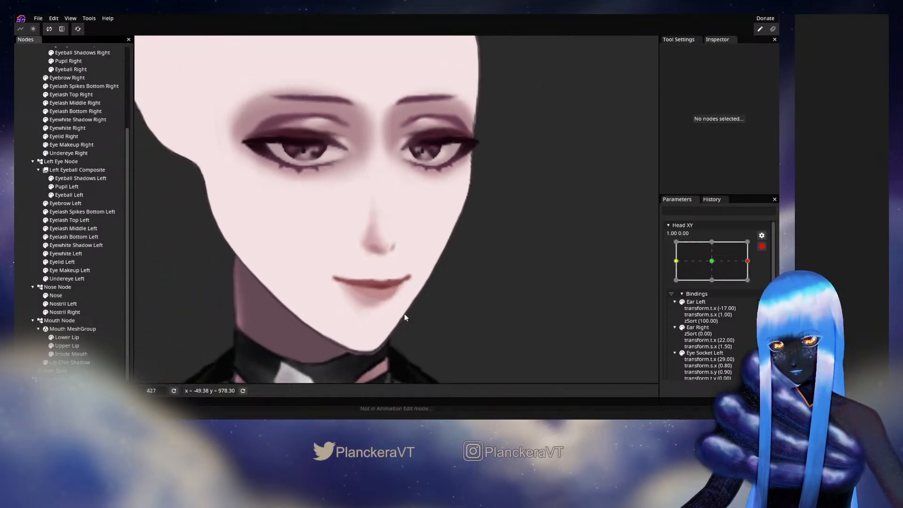
drag(415, 288, 418, 337)
scroll(427, 317, down, 1)
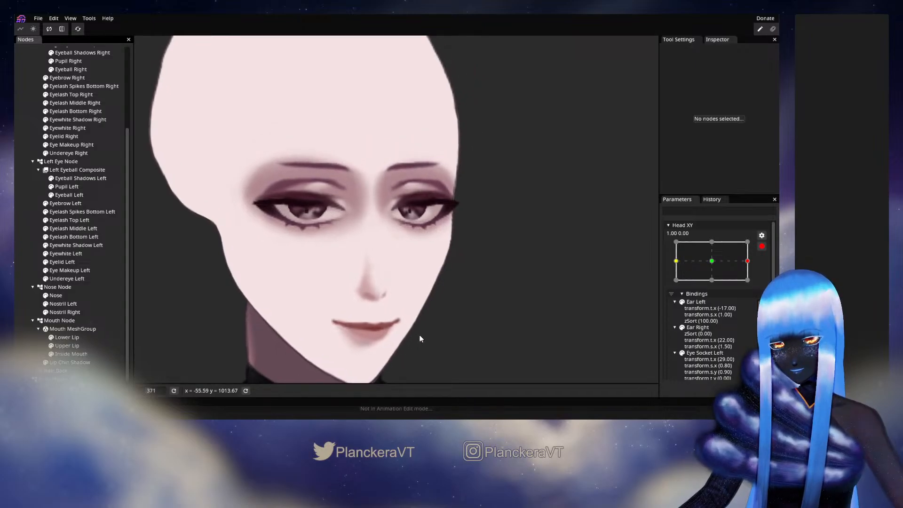
Set the Y translation of Nostril Left to 1.50 for the turned head pose.
click(64, 305)
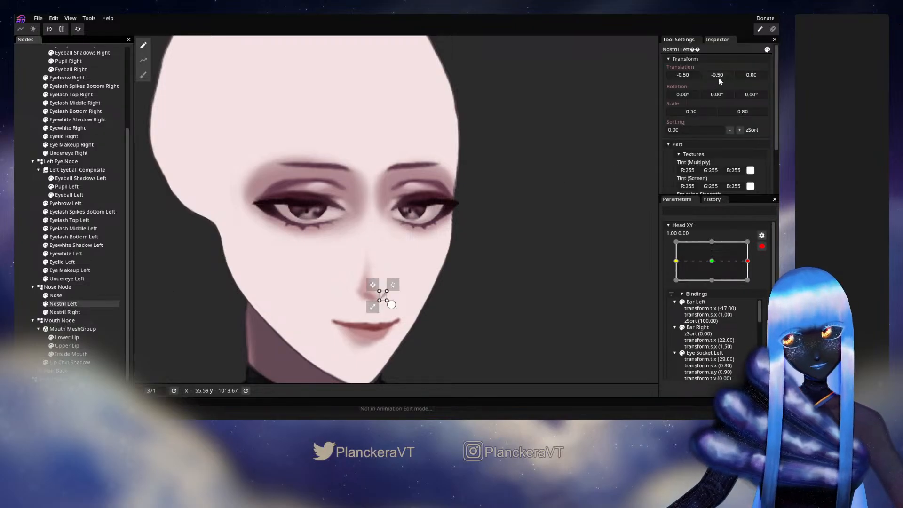
drag(719, 77, 721, 76)
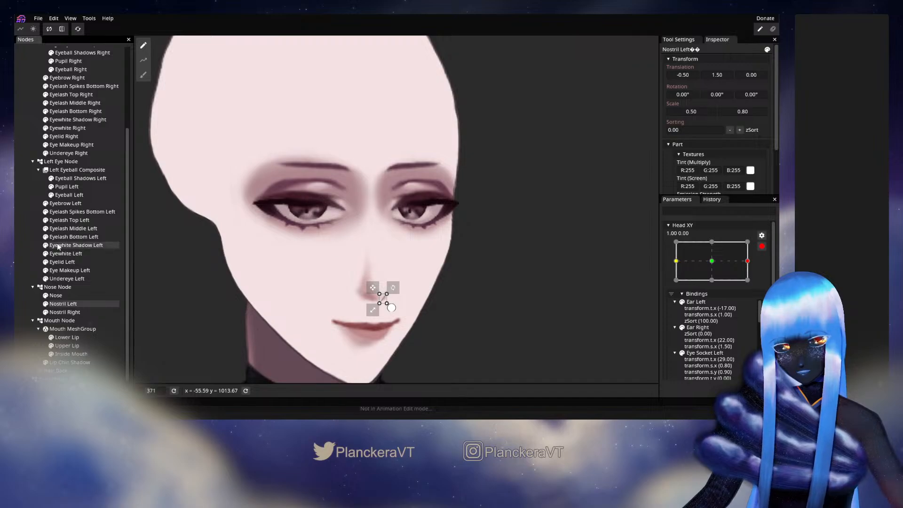
click(23, 259)
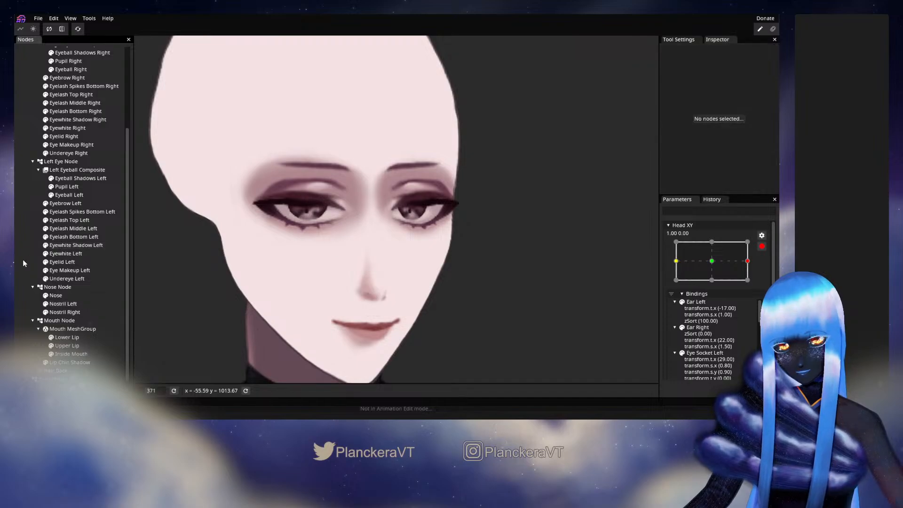
Set the Y translation of Nostril Left to -0.50 for the turned head pose.
click(65, 312)
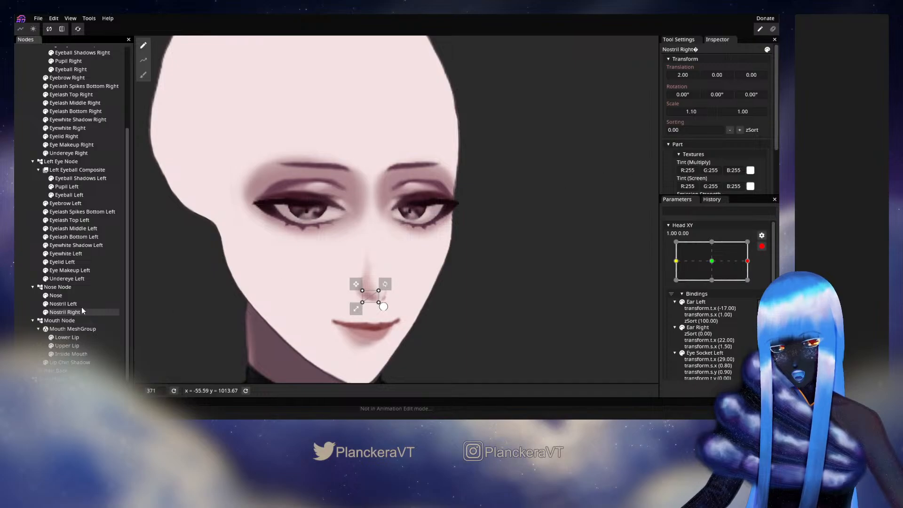
click(84, 304)
drag(726, 74, 724, 75)
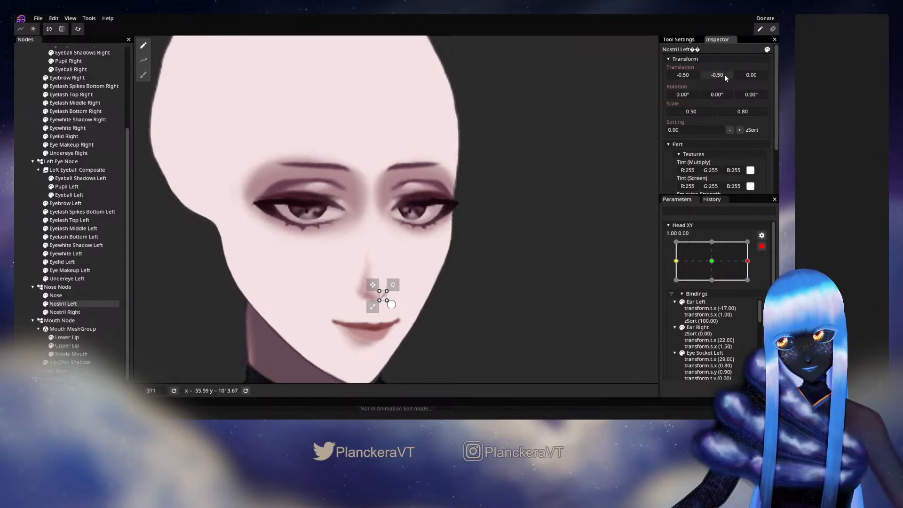
click(33, 305)
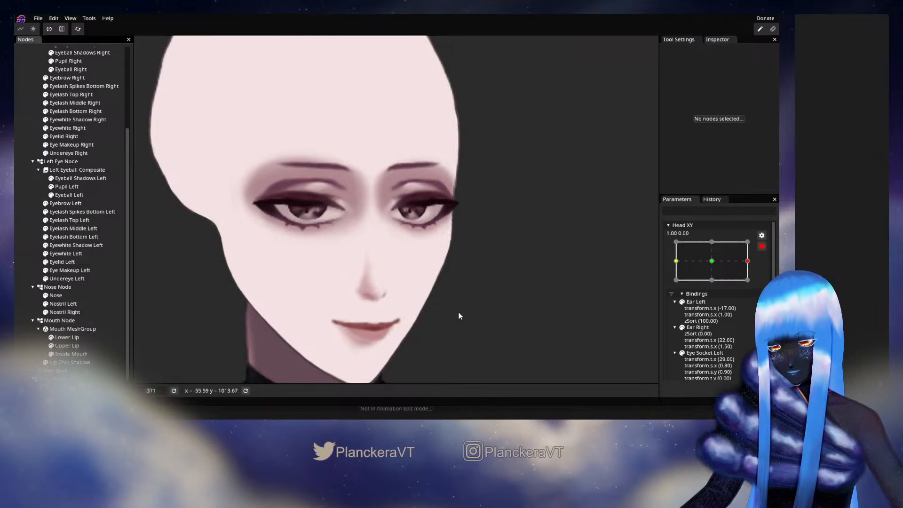
drag(459, 313, 483, 279)
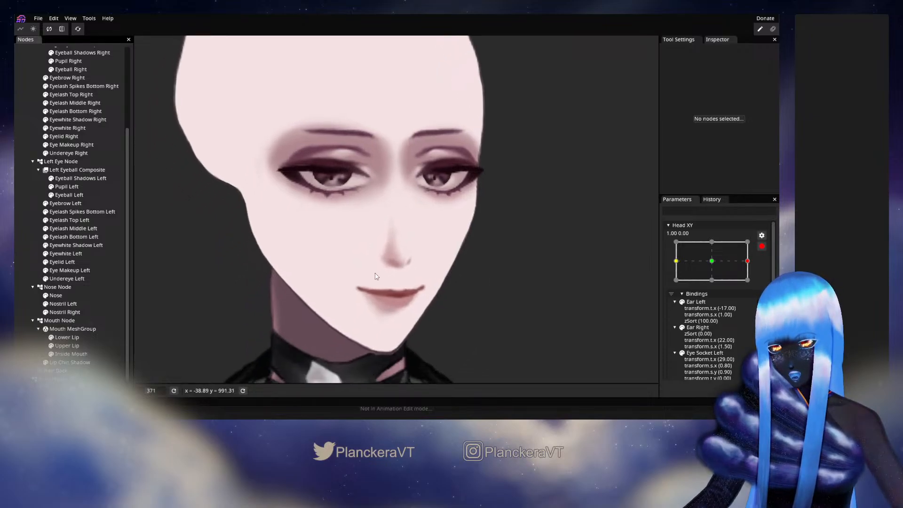
Set the Circle Brush size to 40 and brush the vertices at the top of the Nose bridge slightly inward toward the near cheek.
click(63, 299)
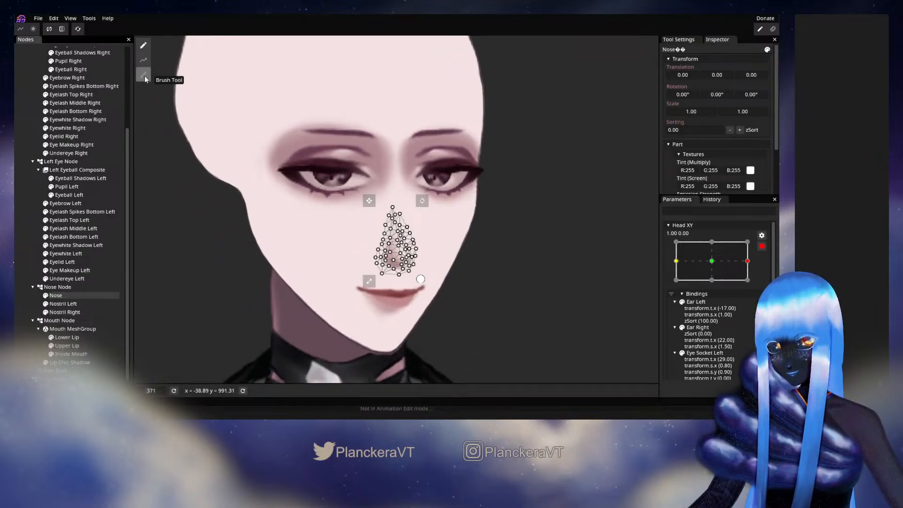
drag(388, 197, 386, 197)
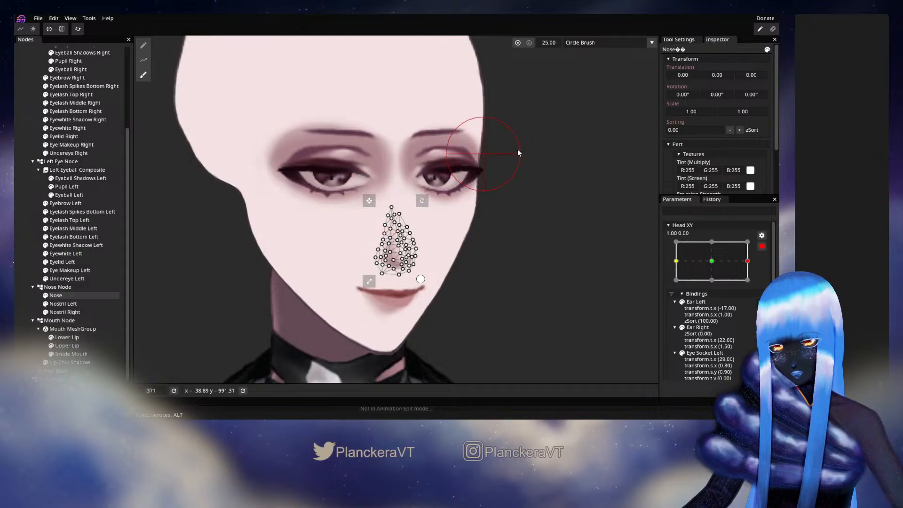
drag(550, 43, 557, 42)
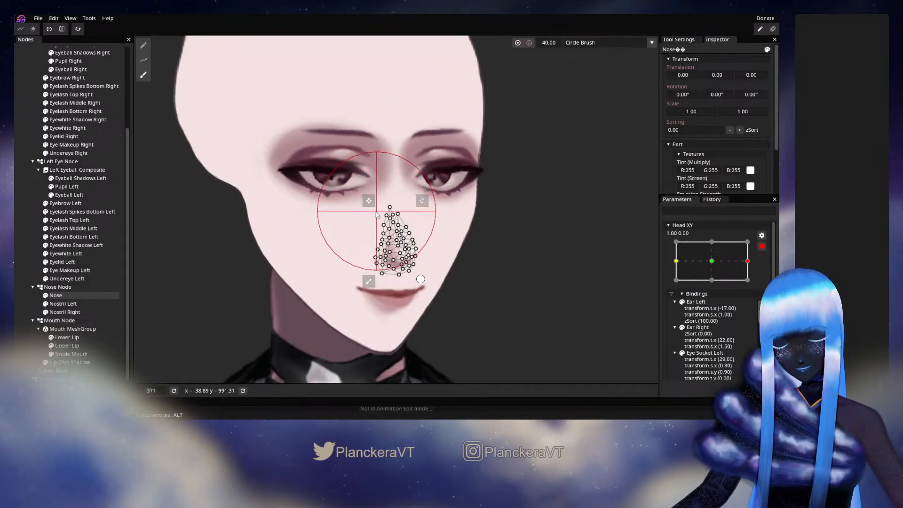
click(20, 253)
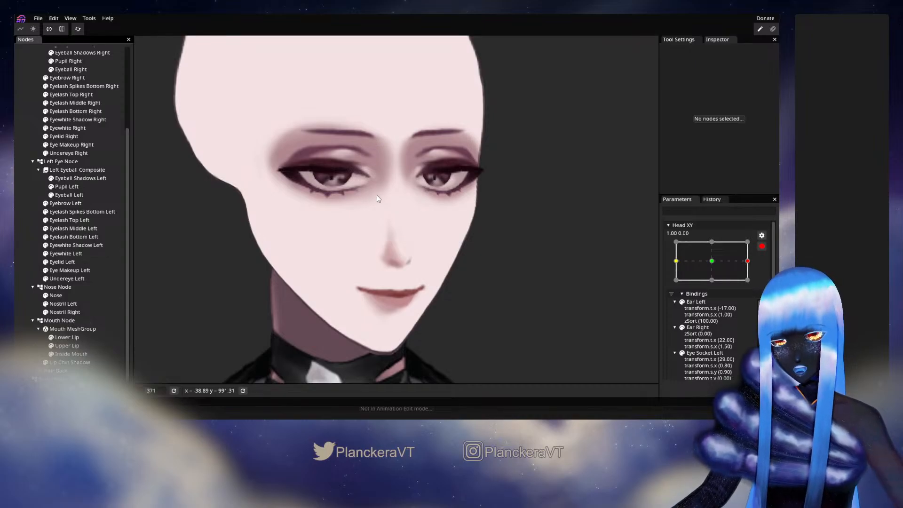
Rework the top of the Nose bridge with further small Circle Brush strokes, then check the face without the mesh overlay.
click(66, 296)
click(148, 81)
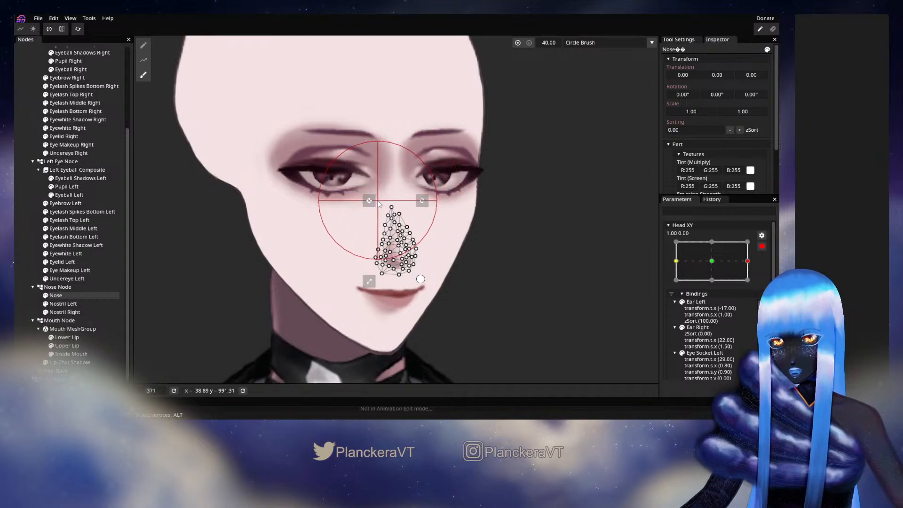
click(20, 247)
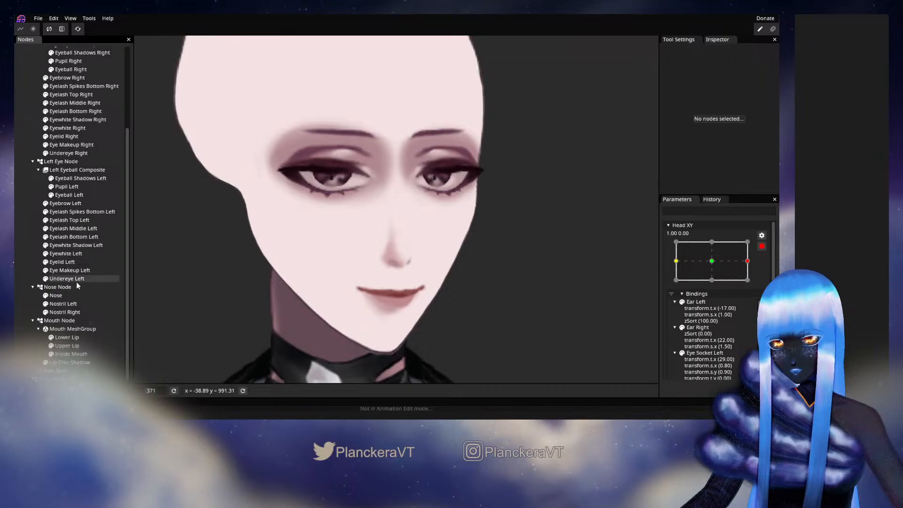
click(70, 297)
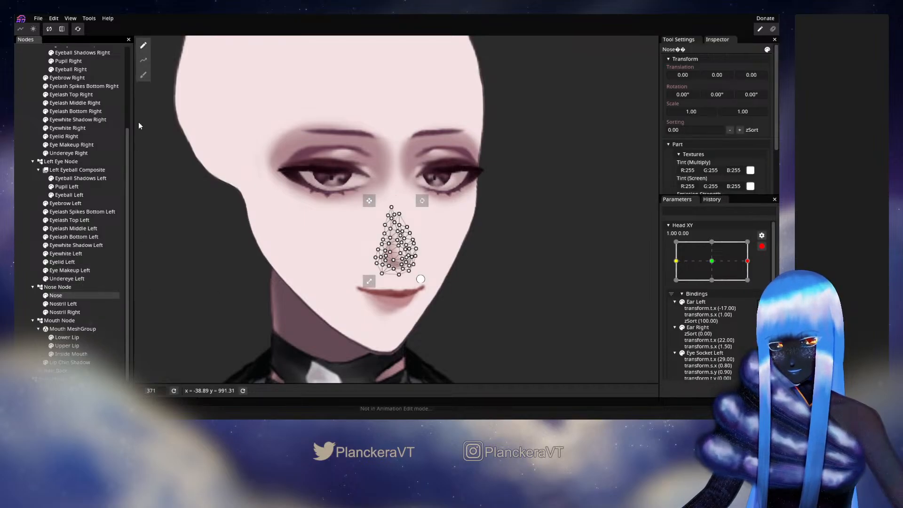
click(143, 79)
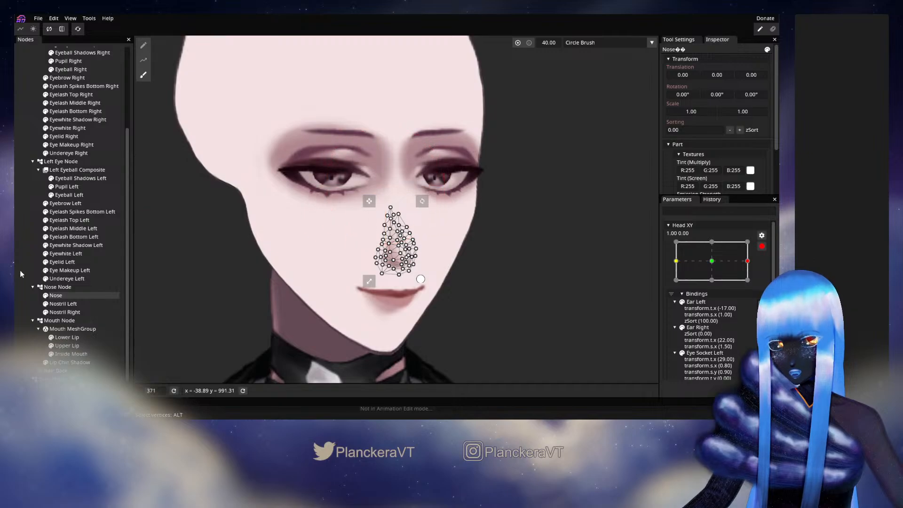
click(516, 319)
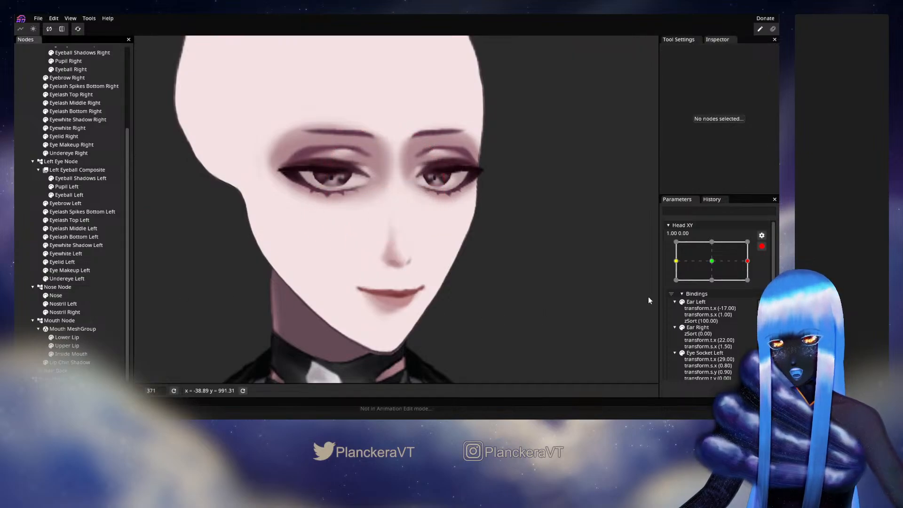
drag(502, 284, 569, 300)
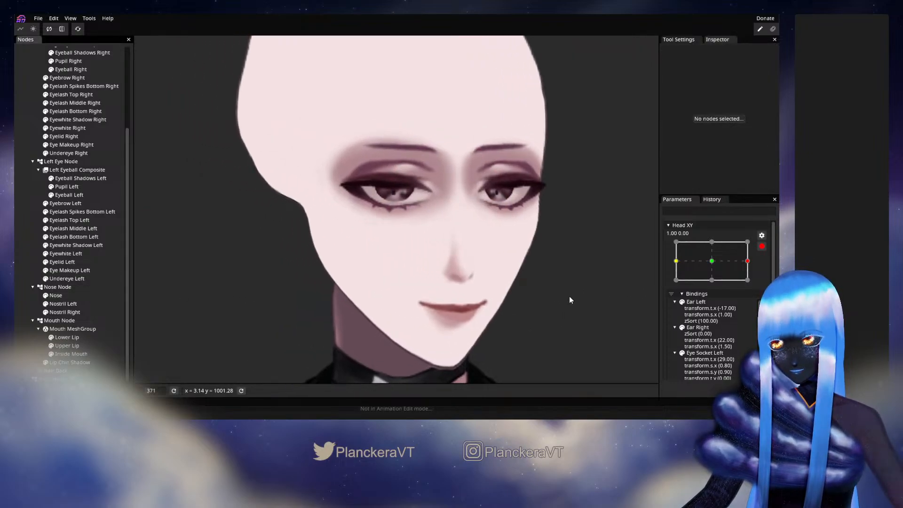
drag(570, 297, 526, 307)
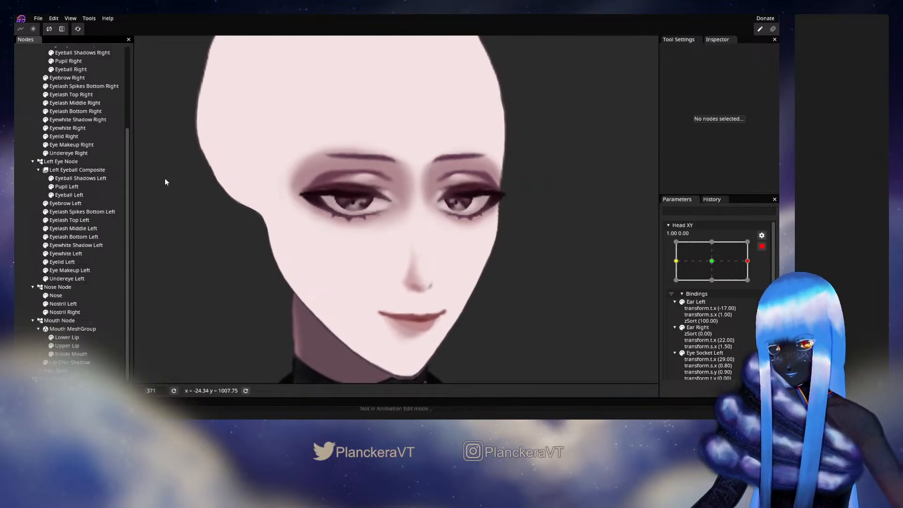
Make the Head Shadows node visible and check the shading on the turned face.
scroll(70, 184, up, 5)
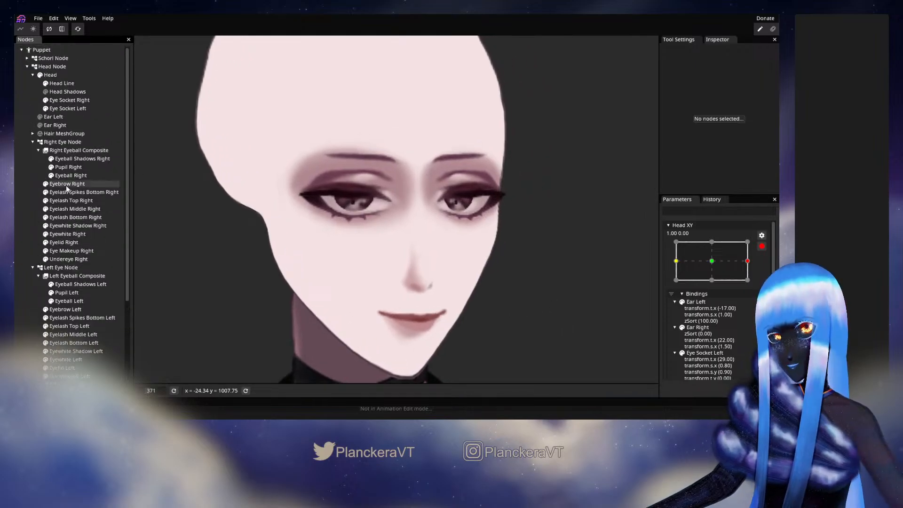
click(46, 93)
drag(456, 269, 472, 200)
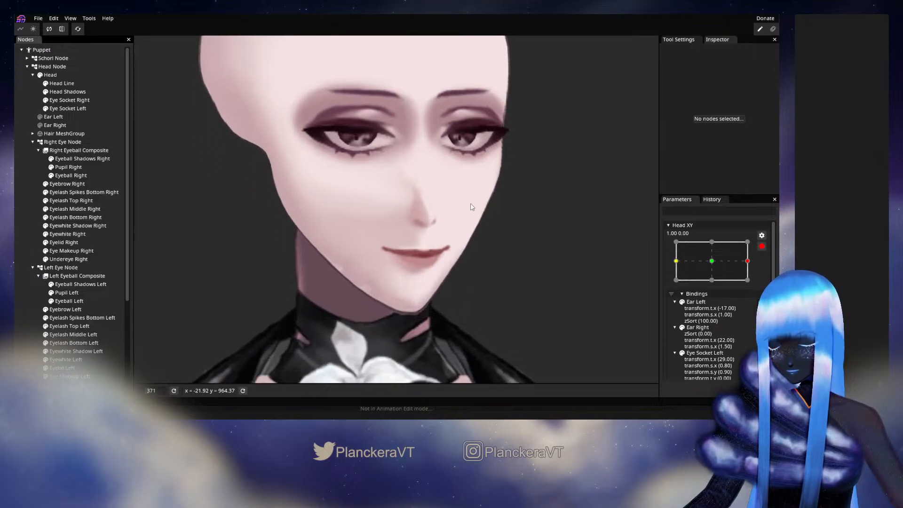
drag(474, 257, 480, 264)
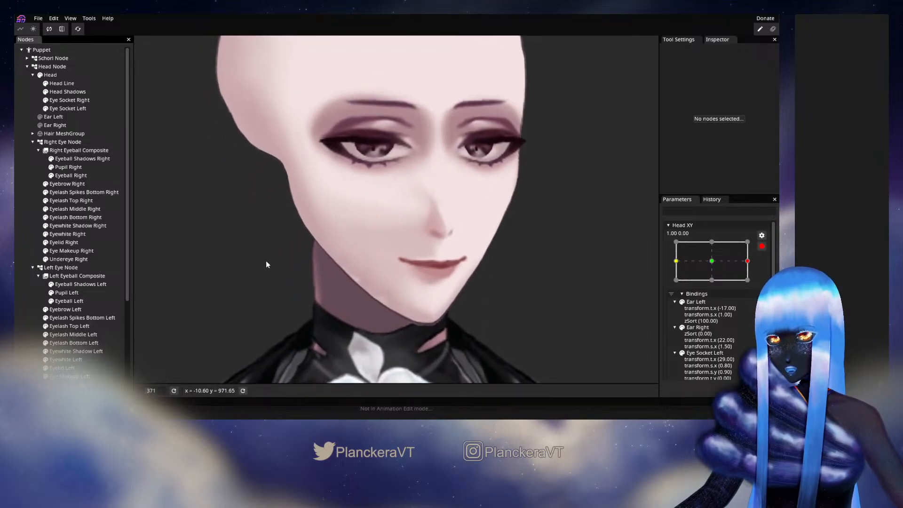
Reshape the Head Shadows mesh across the near cheek and along the jaw with Circle Brush strokes at size 40.
click(68, 92)
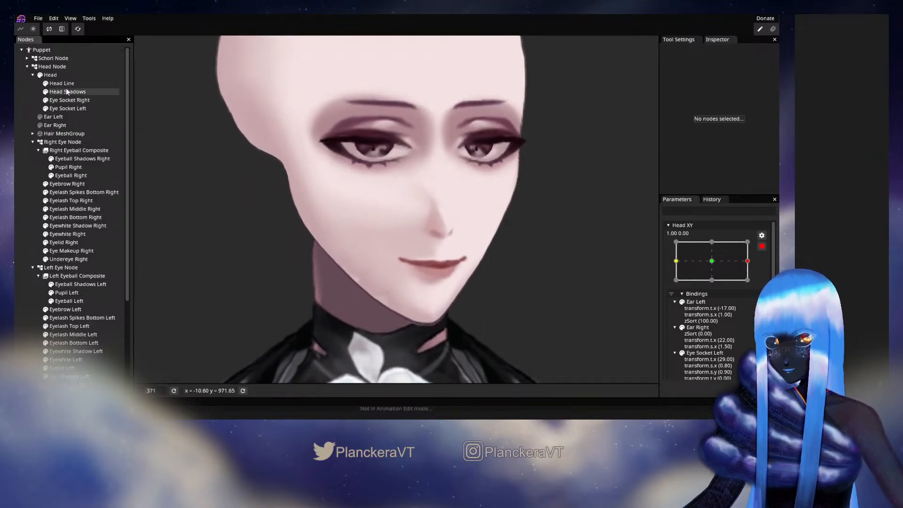
click(144, 75)
mouse_move(589, 220)
mouse_down()
mouse_move(575, 224)
mouse_move(610, 209)
mouse_up()
drag(382, 270, 378, 277)
drag(413, 237, 383, 217)
drag(353, 278, 359, 273)
drag(388, 326, 384, 324)
drag(414, 263, 412, 264)
drag(399, 202, 391, 211)
drag(360, 173, 354, 181)
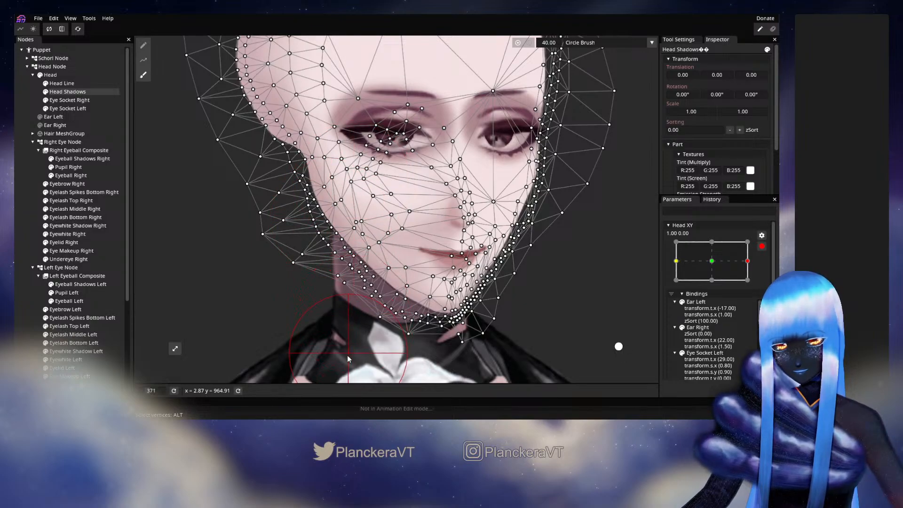
Adjust the Head Shadows mesh near the jaw and shift its vertices along the nose and bridge toward the near cheek.
drag(380, 321, 389, 314)
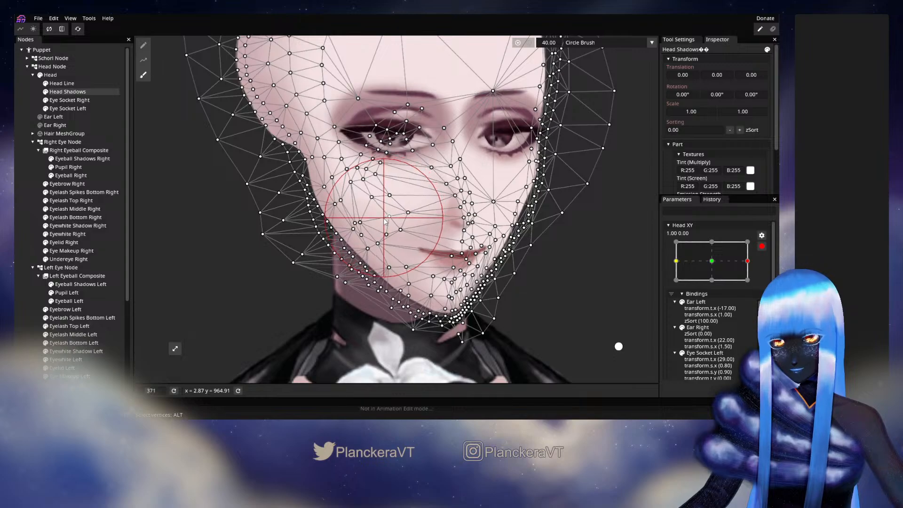
drag(475, 198, 463, 201)
drag(467, 158, 460, 160)
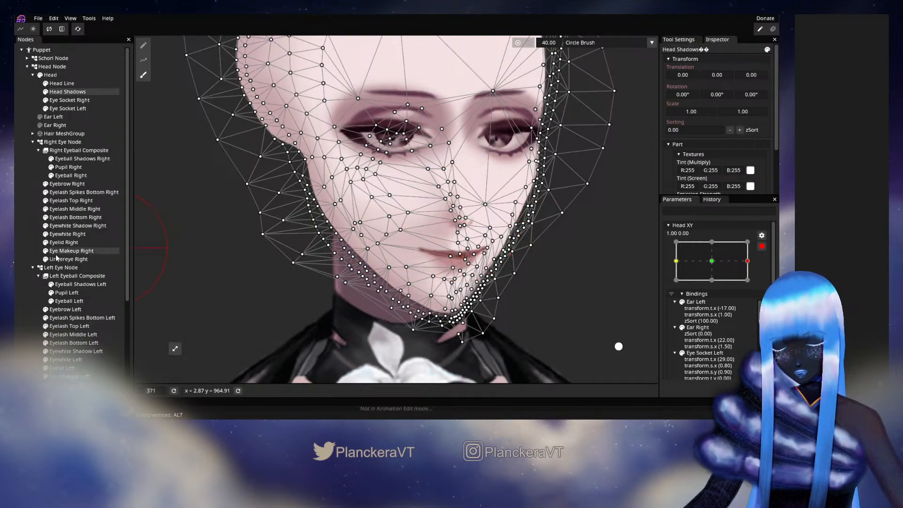
click(28, 249)
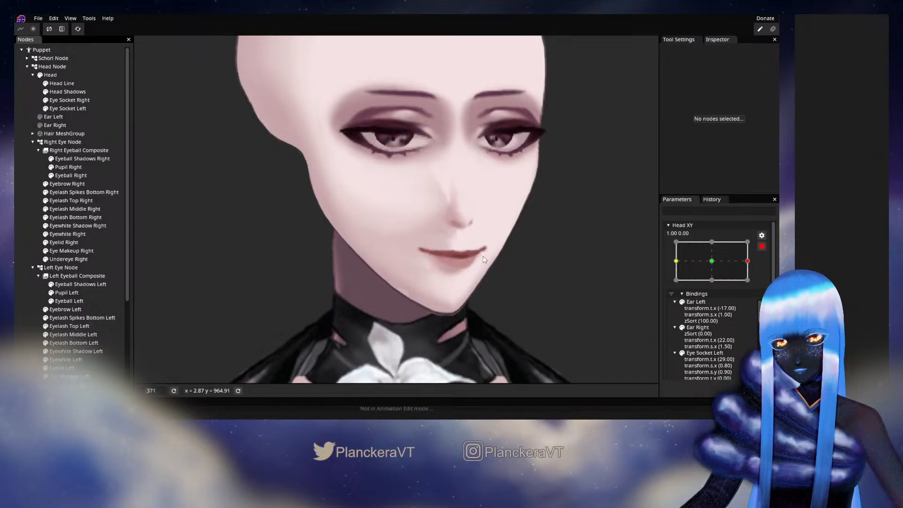
Compare the shading at Head XY 0.00 0.00 with the turned pose at 1.00 0.00.
drag(483, 257, 491, 293)
mouse_move(676, 274)
mouse_down()
mouse_move(749, 262)
mouse_move(713, 265)
mouse_up()
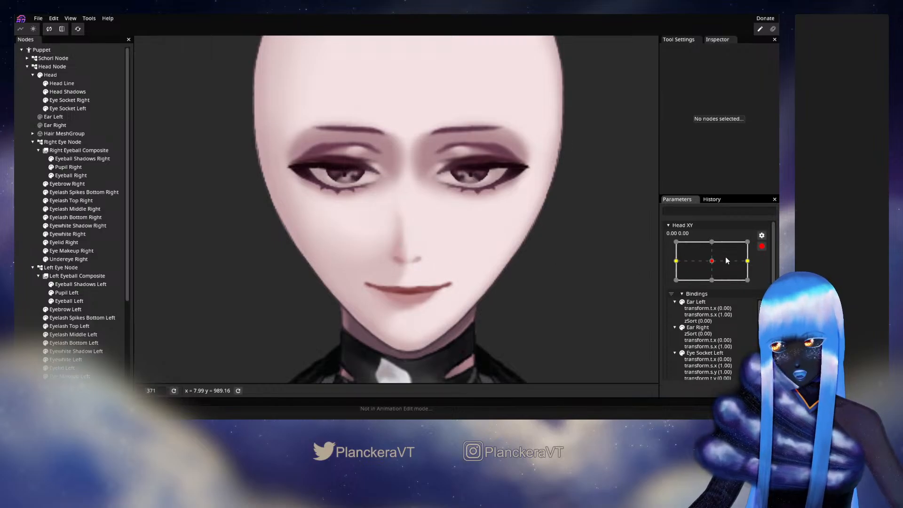
click(747, 261)
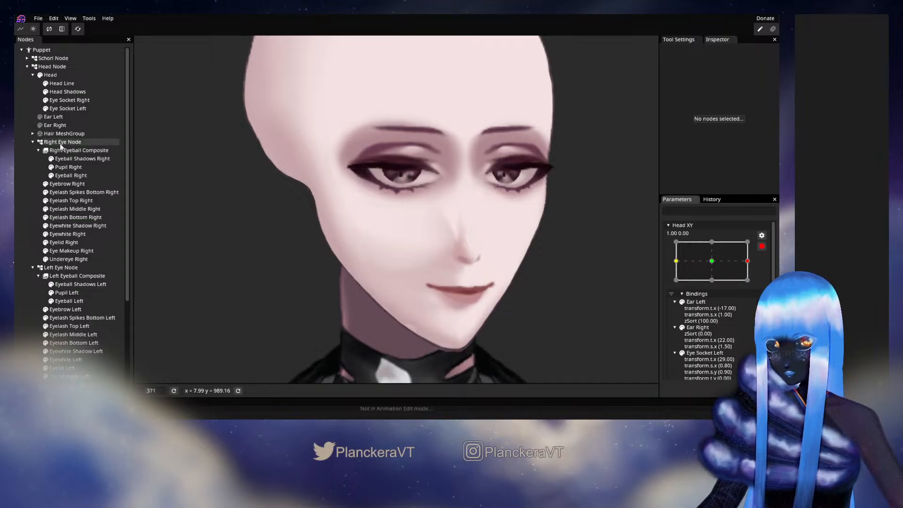
Brush the Head Shadows vertices in the middle of the near cheek downward and check the shading.
click(68, 91)
click(143, 76)
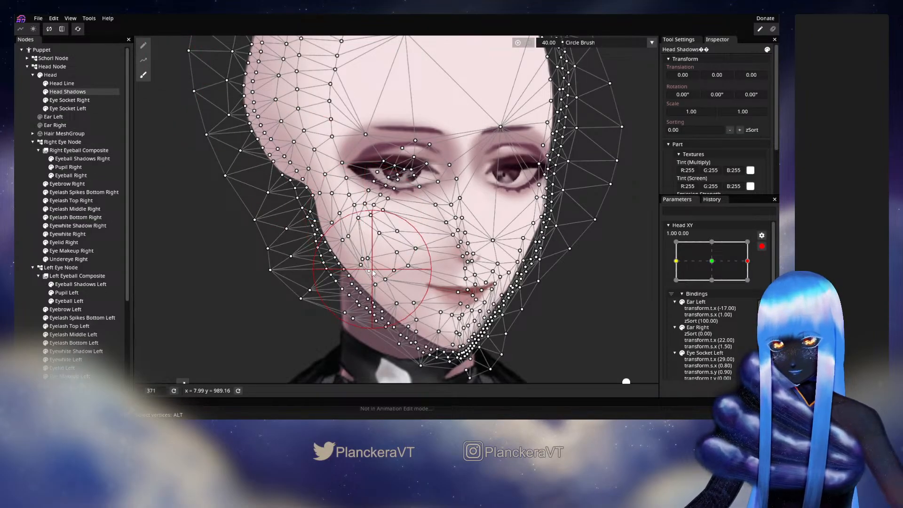
mouse_move(384, 243)
mouse_down()
mouse_move(390, 236)
mouse_move(379, 232)
mouse_move(390, 234)
mouse_move(407, 216)
mouse_move(390, 267)
mouse_up()
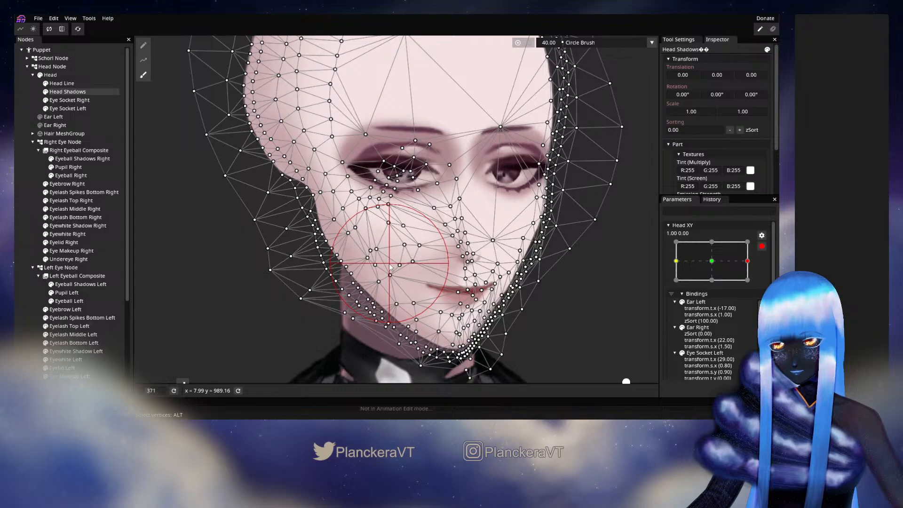
click(28, 237)
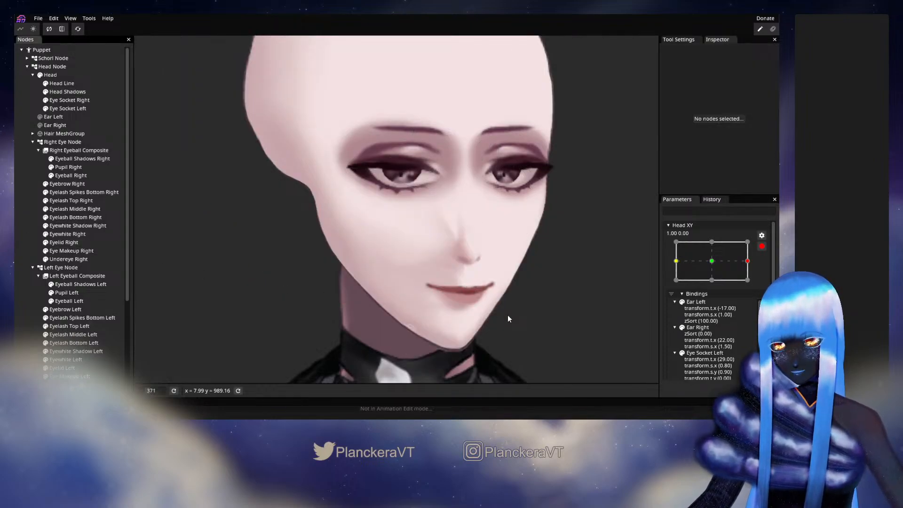
drag(508, 314, 492, 258)
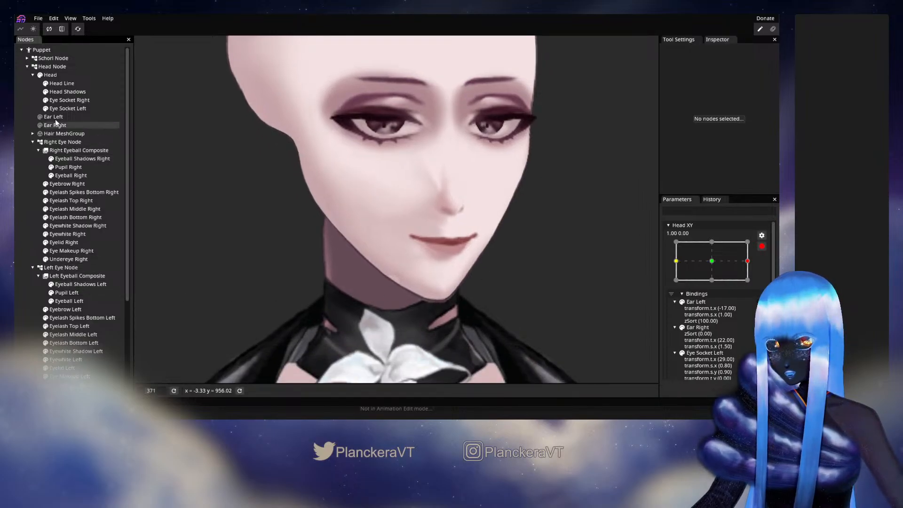
Reshape the Head Line mesh along the near jawline with the Circle Brush at size 40.
click(61, 84)
click(144, 75)
mouse_move(365, 306)
mouse_down()
mouse_move(352, 324)
mouse_move(369, 331)
mouse_move(357, 342)
mouse_move(387, 336)
mouse_move(385, 347)
mouse_move(387, 324)
mouse_move(385, 340)
mouse_move(355, 303)
mouse_move(323, 287)
mouse_move(315, 265)
mouse_up()
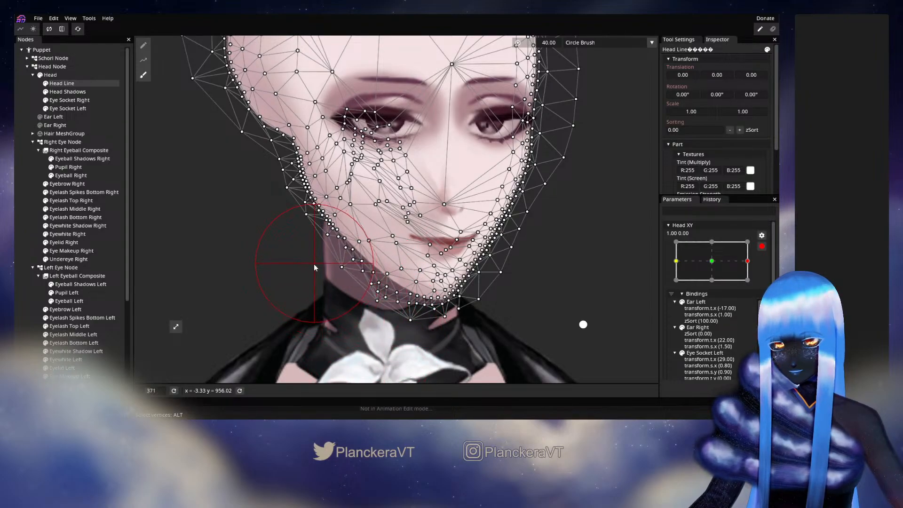
mouse_move(306, 226)
mouse_down()
mouse_move(333, 229)
mouse_move(316, 227)
mouse_move(306, 195)
mouse_up()
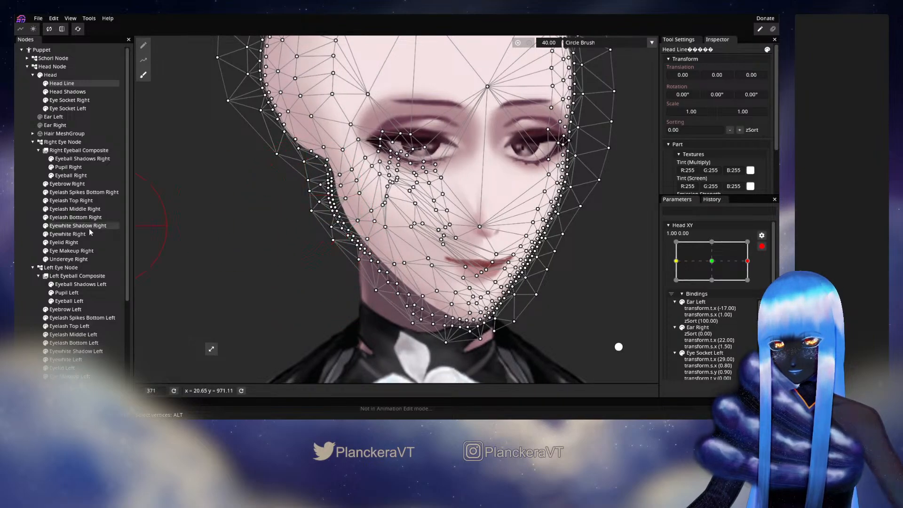
click(23, 232)
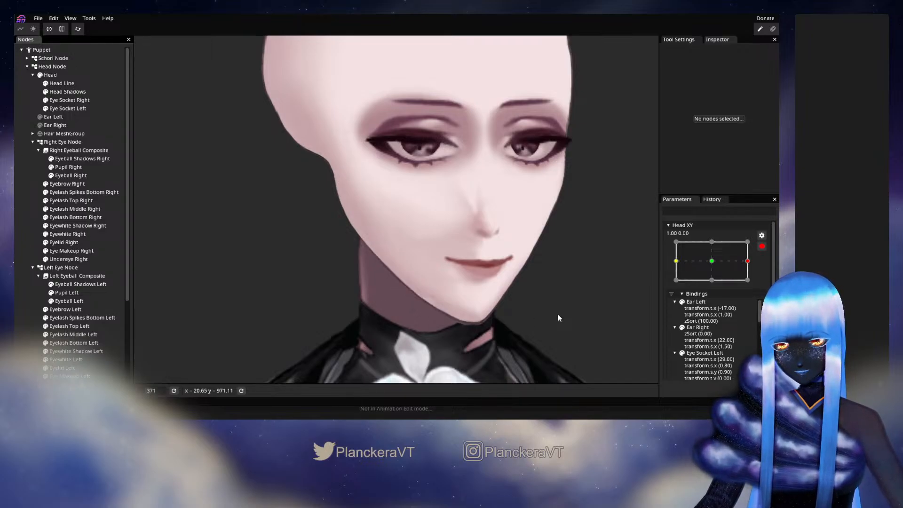
Review the undo history and inspect the Head Shadows mesh and shading on the turned face.
click(712, 199)
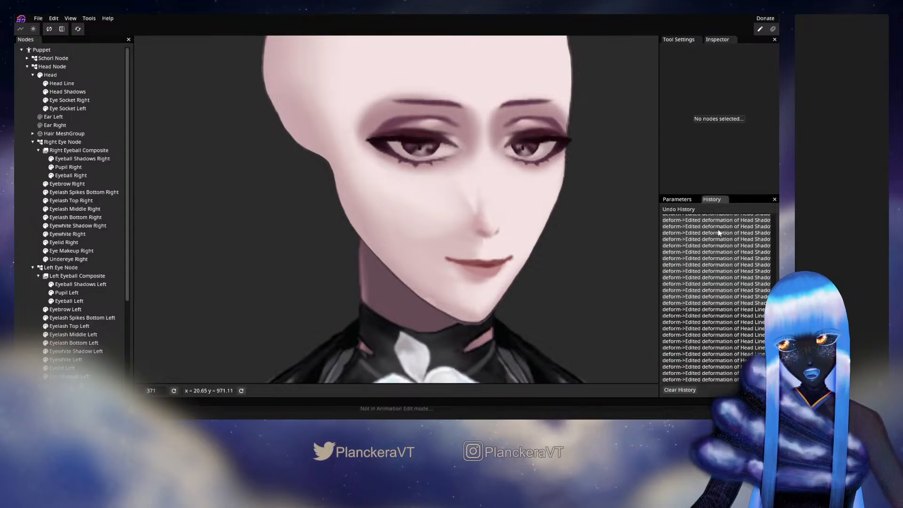
click(677, 199)
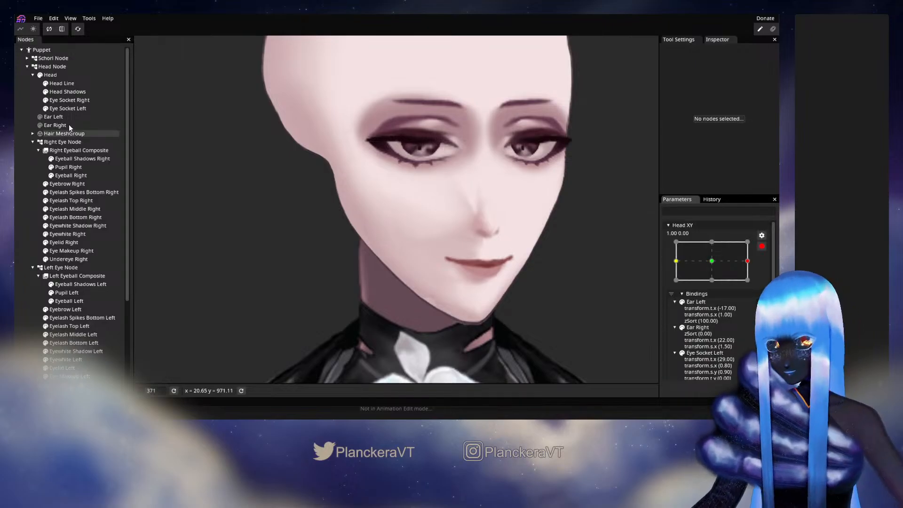
click(67, 92)
click(144, 77)
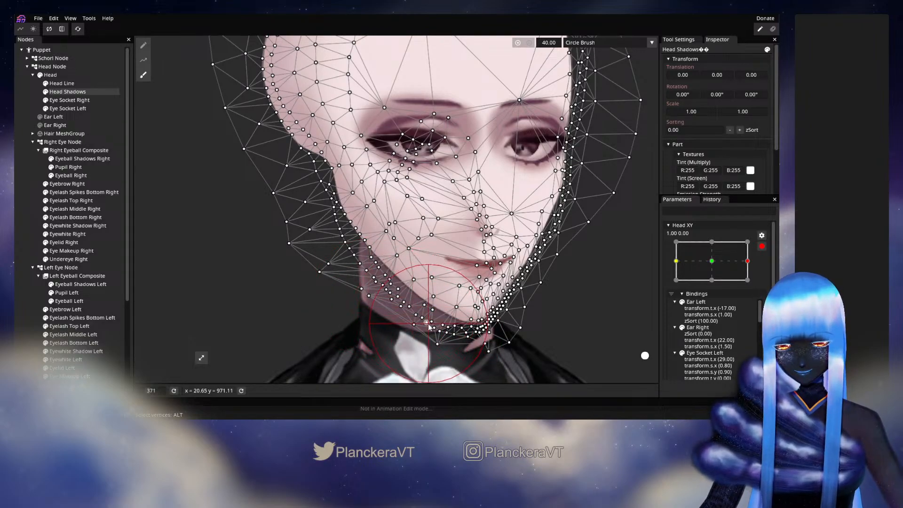
click(24, 211)
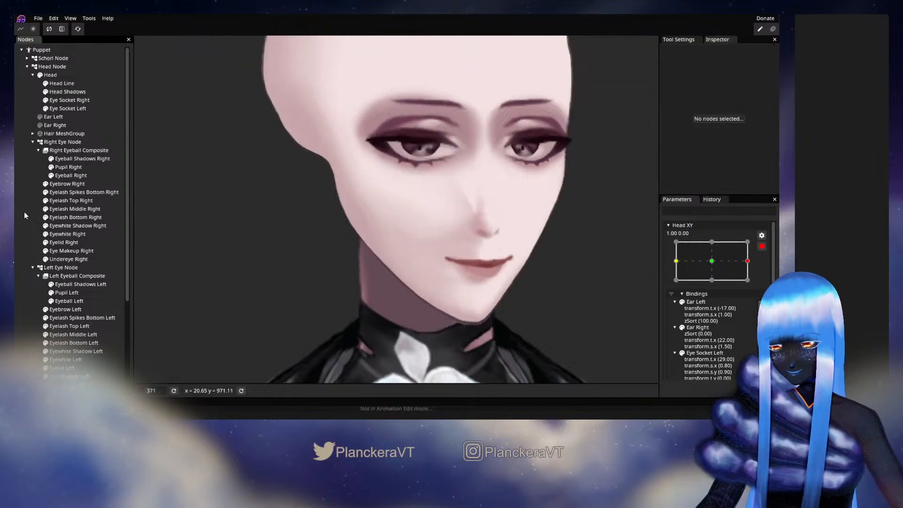
drag(346, 266, 315, 288)
scroll(400, 302, up, 3)
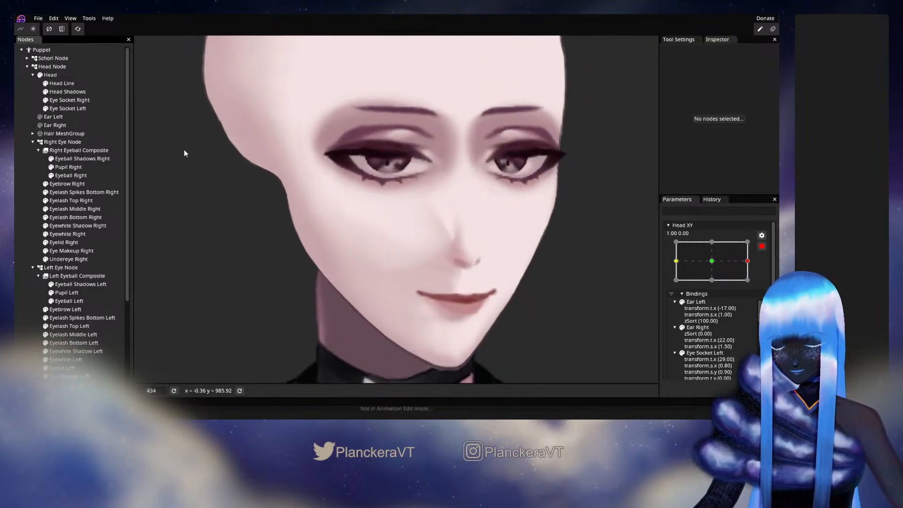
Compare the Head Shadows mesh around the nose and mouth at Head XY 0.00 0.00 and 1.00 0.00.
click(67, 92)
scroll(555, 320, up, 3)
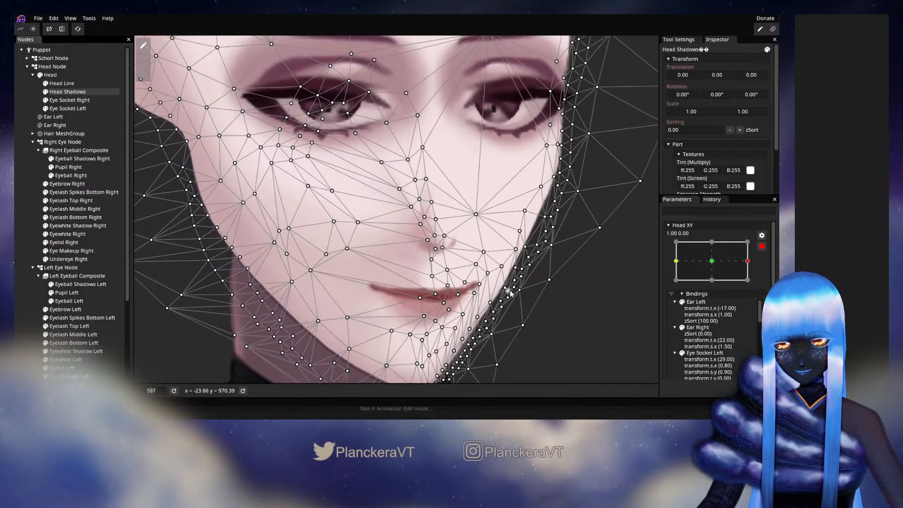
click(713, 267)
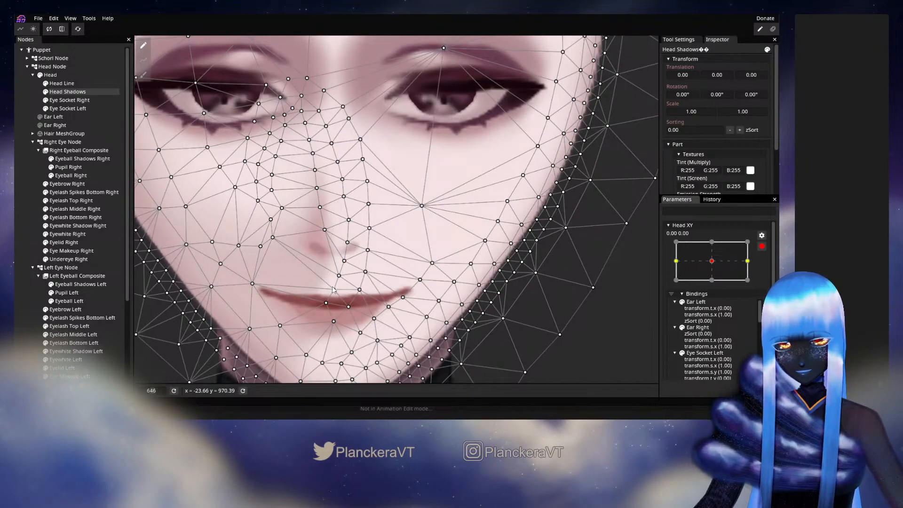
drag(334, 291, 449, 296)
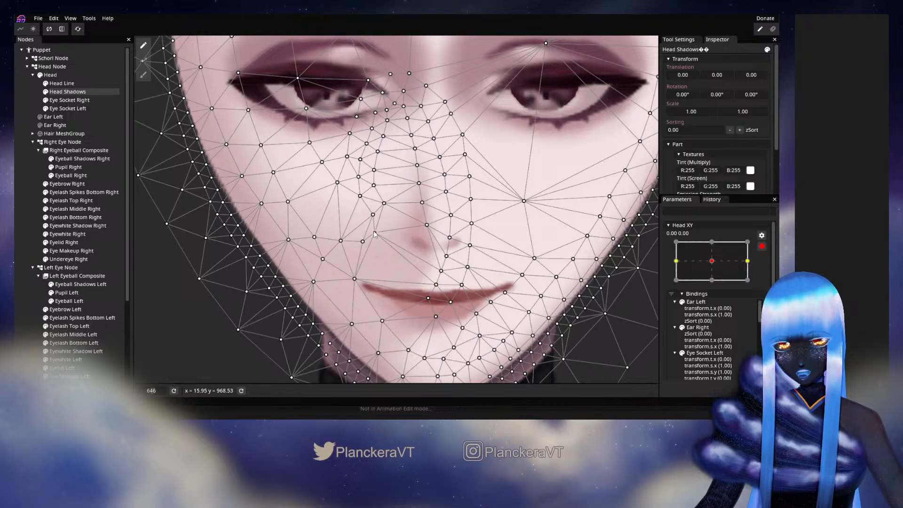
click(748, 261)
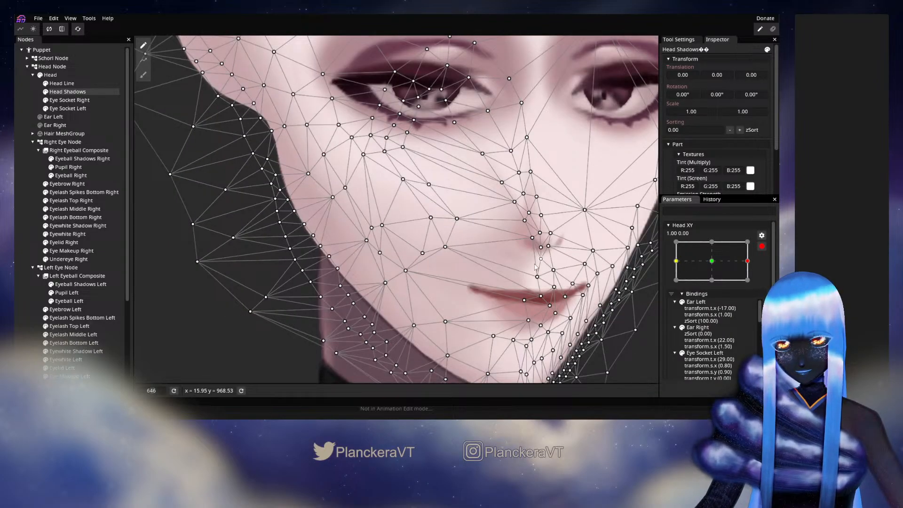
drag(540, 264, 507, 269)
drag(415, 254, 488, 261)
drag(556, 254, 499, 243)
Shift the Head Shadows vertices around the nose toward the far cheek and nudge the chin with the Circle Brush at size 40.
click(143, 76)
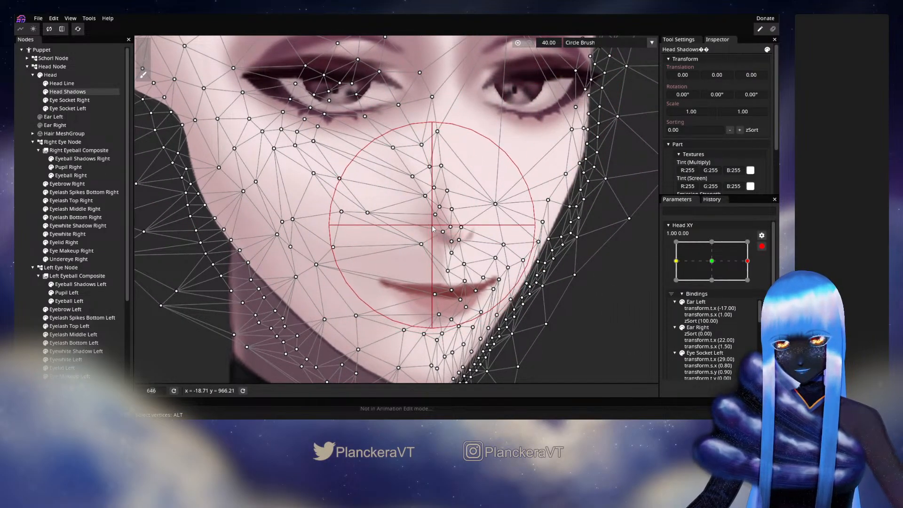
click(143, 45)
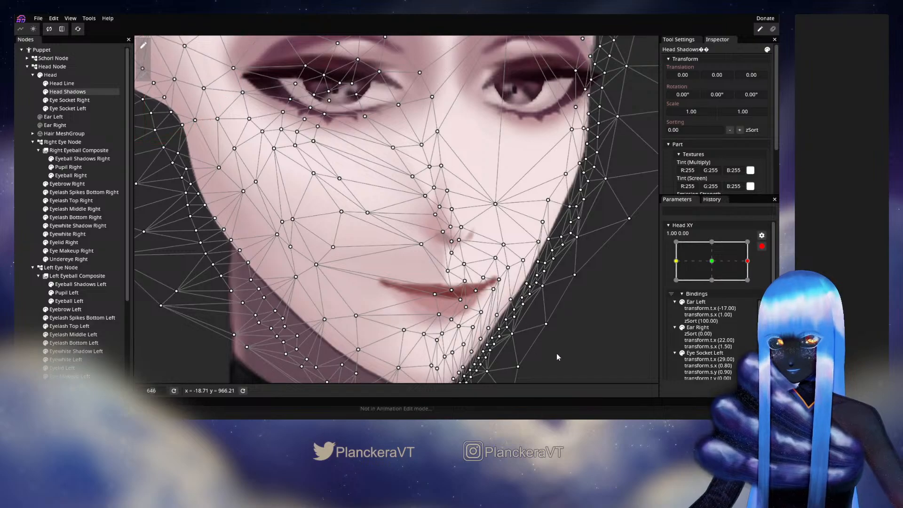
click(145, 79)
mouse_move(422, 239)
mouse_down()
mouse_move(456, 208)
mouse_move(446, 210)
mouse_move(455, 278)
mouse_up()
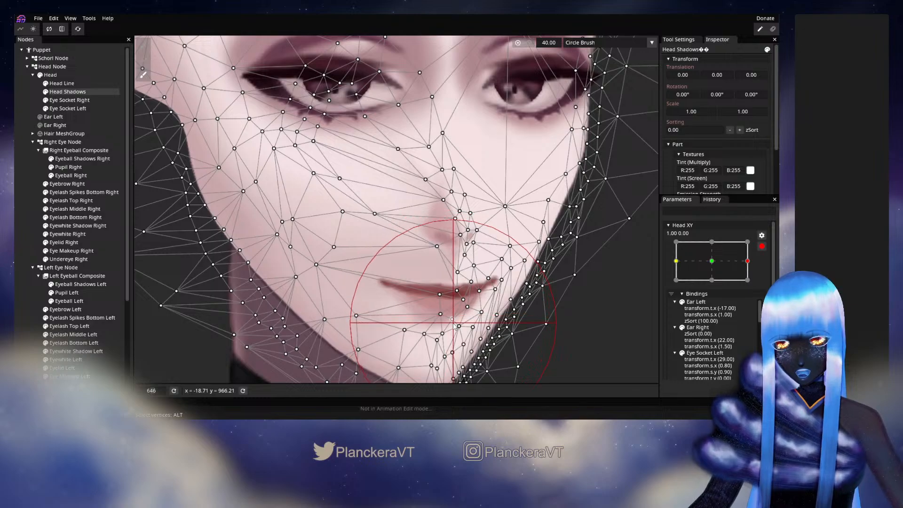
drag(471, 339, 465, 343)
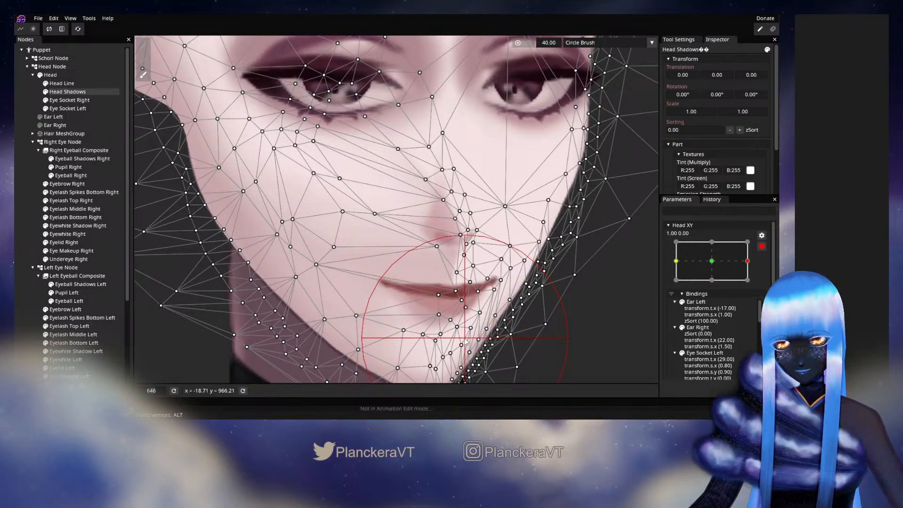
Refine the Head Shadows vertices around the mouth and below the nose with the Circle Brush at size 22, and check the shading.
drag(545, 90, 142, 77)
drag(397, 204, 672, 216)
drag(437, 253, 505, 246)
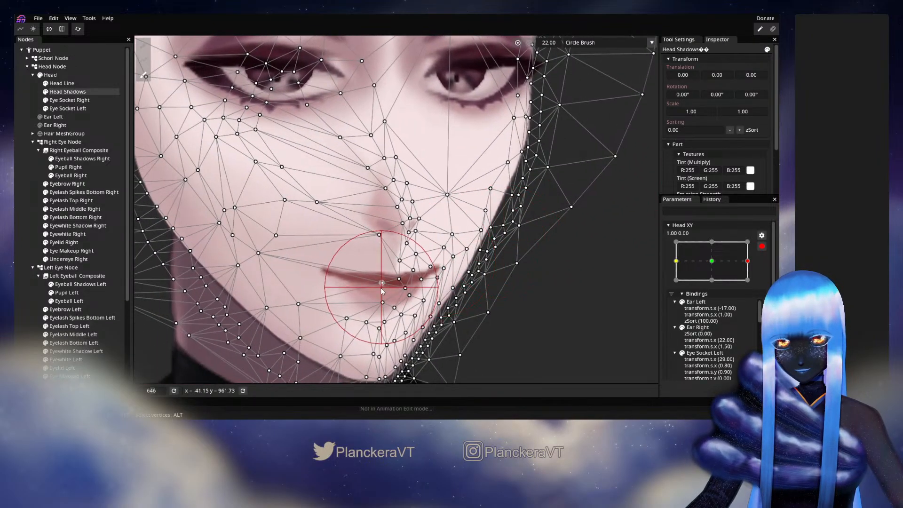
drag(390, 296, 379, 296)
mouse_move(402, 222)
mouse_down()
mouse_move(397, 212)
mouse_move(413, 218)
mouse_move(413, 202)
mouse_move(395, 244)
mouse_move(396, 289)
mouse_up()
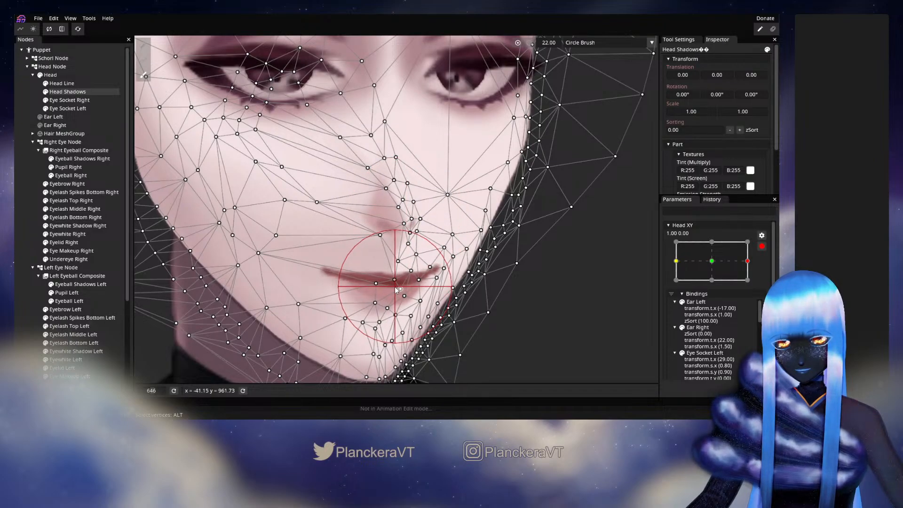
mouse_move(406, 236)
mouse_down()
mouse_move(422, 251)
mouse_move(430, 221)
mouse_up()
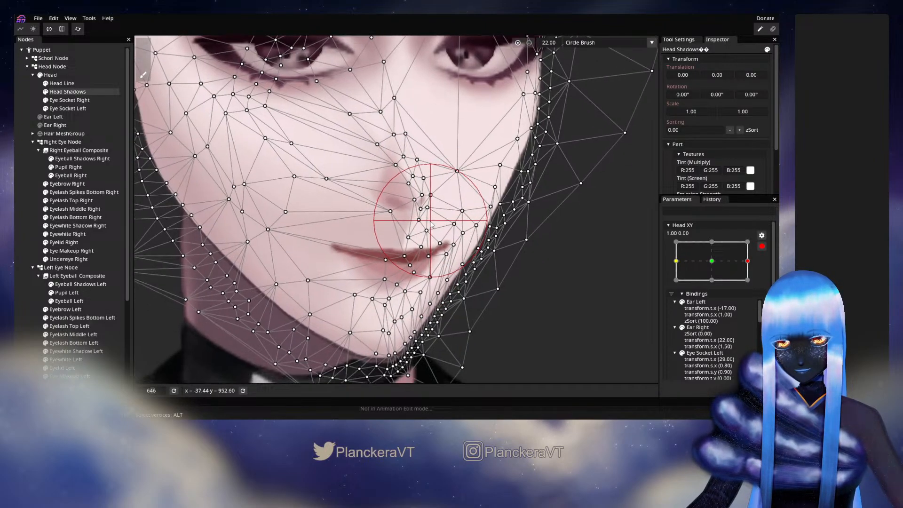
scroll(531, 291, down, 1)
click(25, 231)
scroll(507, 318, down, 1)
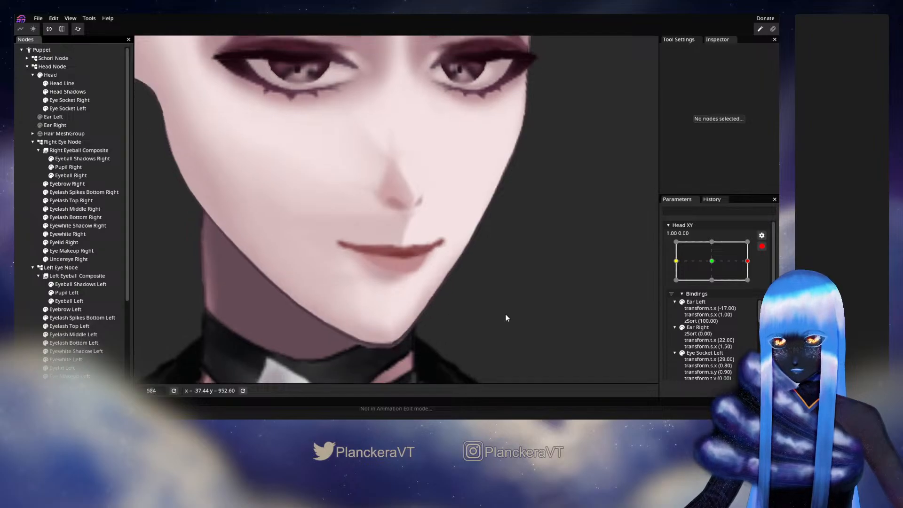
scroll(506, 318, down, 3)
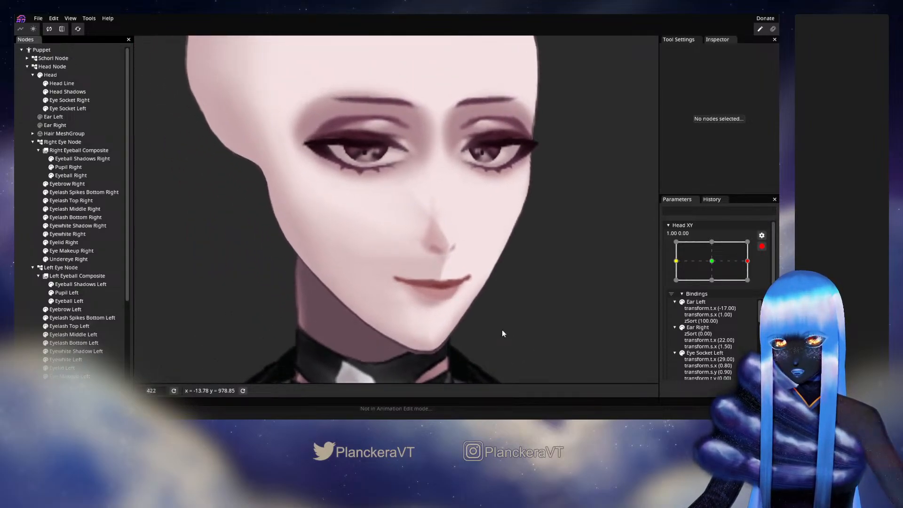
scroll(501, 329, up, 1)
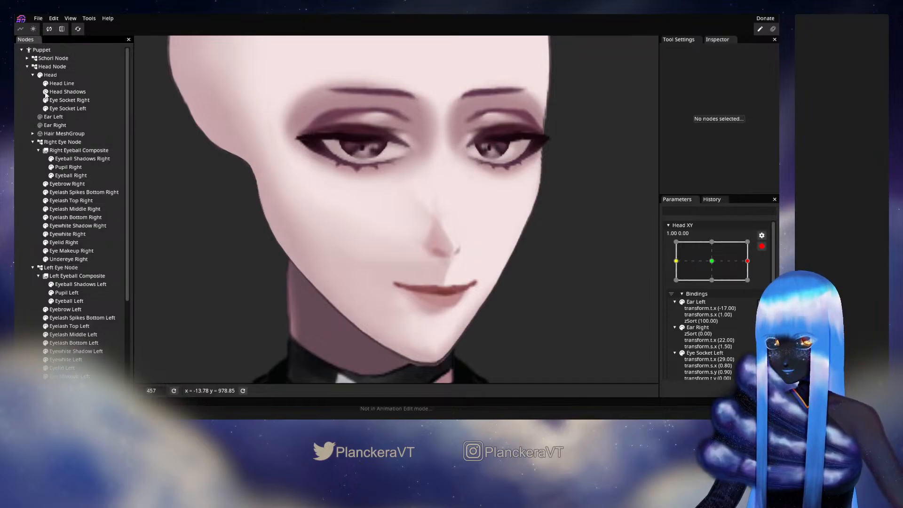
Brush the Head Shadows vertices along the nose back toward the near cheek and check the shading.
click(70, 92)
click(143, 75)
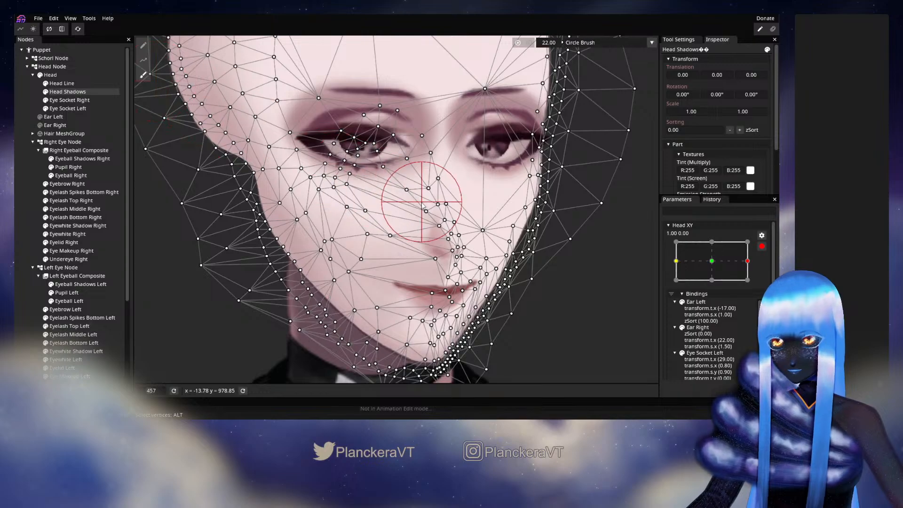
mouse_move(443, 239)
mouse_down()
mouse_move(415, 223)
mouse_move(433, 224)
mouse_move(423, 228)
mouse_move(424, 162)
mouse_move(442, 168)
mouse_move(436, 207)
mouse_move(449, 221)
mouse_move(404, 231)
mouse_move(397, 217)
mouse_move(400, 209)
mouse_move(416, 252)
mouse_move(437, 230)
mouse_up()
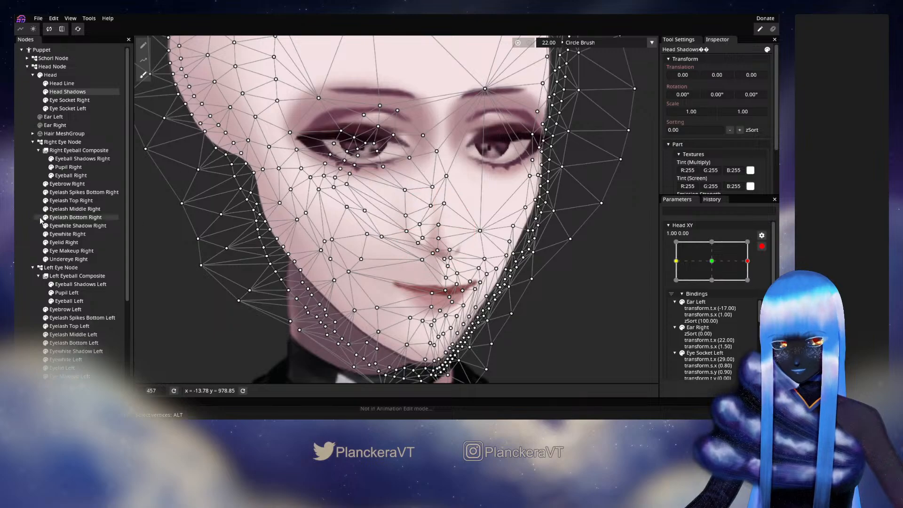
click(33, 236)
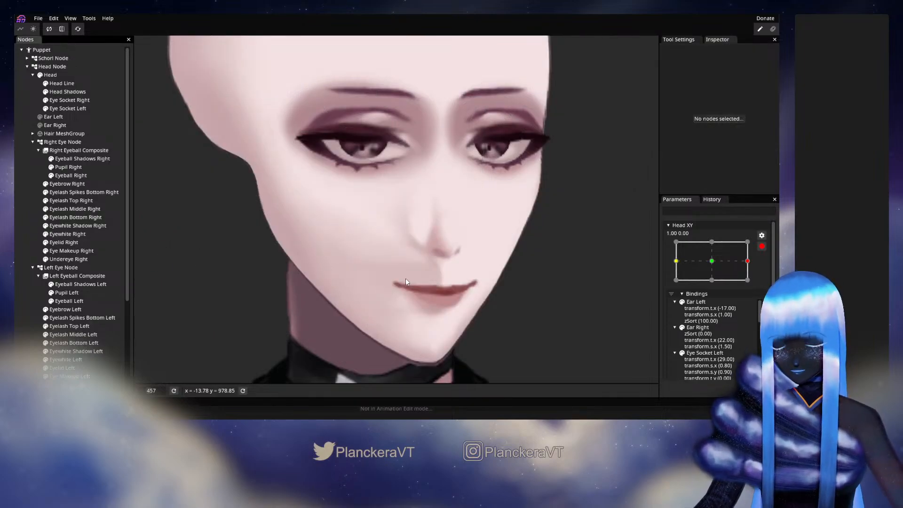
Brush the Head Shadows vertices on the nose bridge upward and toward the far side to narrow the nose shading, and inspect it.
click(65, 92)
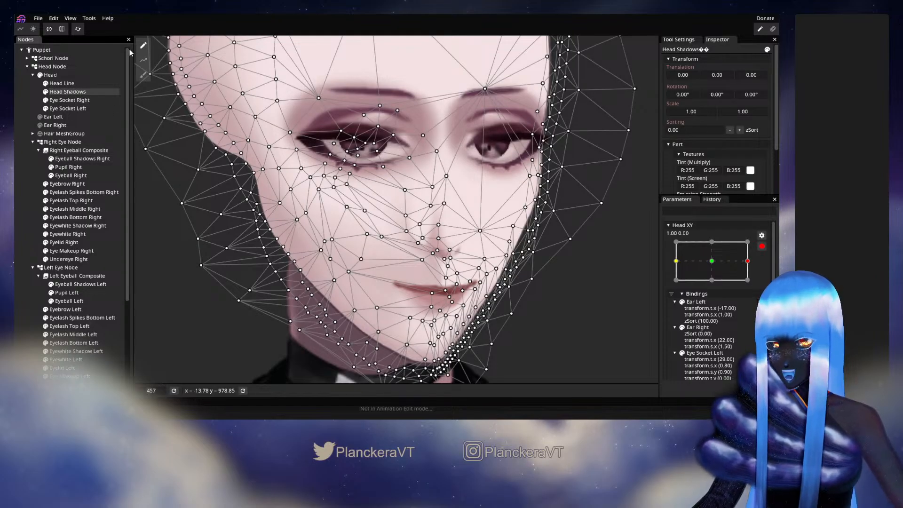
click(144, 74)
mouse_move(437, 225)
mouse_down()
mouse_move(453, 224)
mouse_move(432, 226)
mouse_move(424, 209)
mouse_move(436, 233)
mouse_move(451, 203)
mouse_up()
click(29, 204)
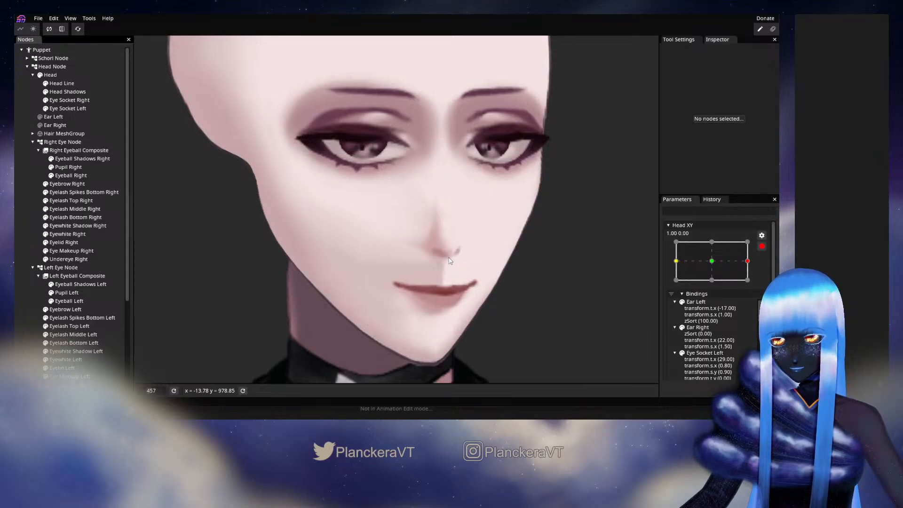
drag(382, 248, 399, 233)
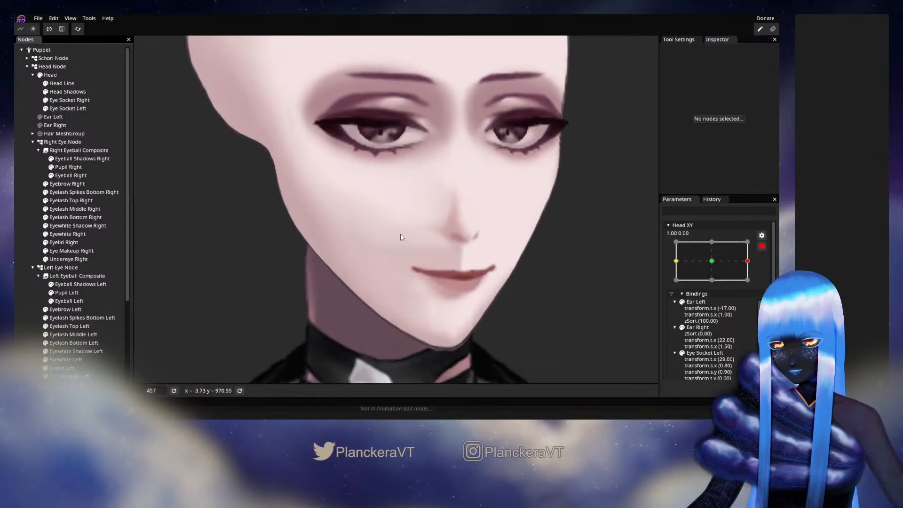
drag(337, 271, 299, 284)
Move individual Head Shadows vertices along the nose bridge to smooth its shading, and check the face without the mesh.
click(63, 92)
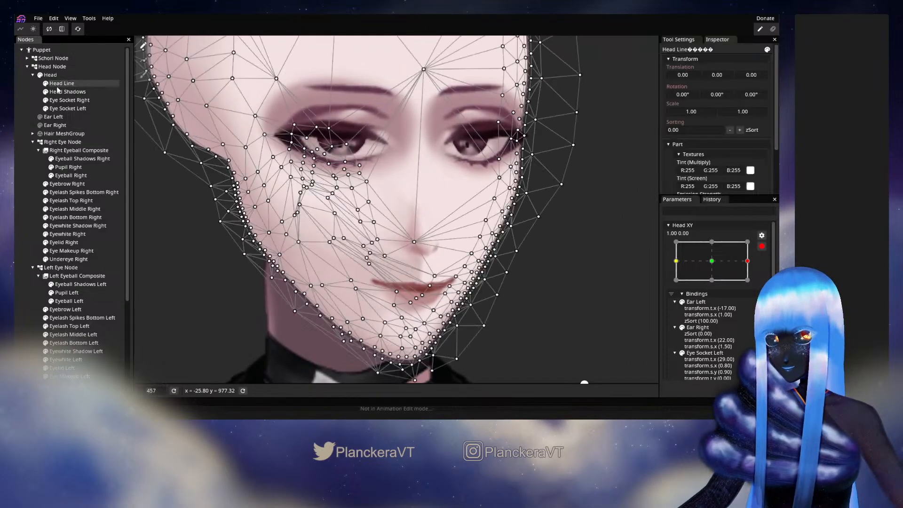
scroll(453, 269, up, 2)
scroll(453, 270, up, 5)
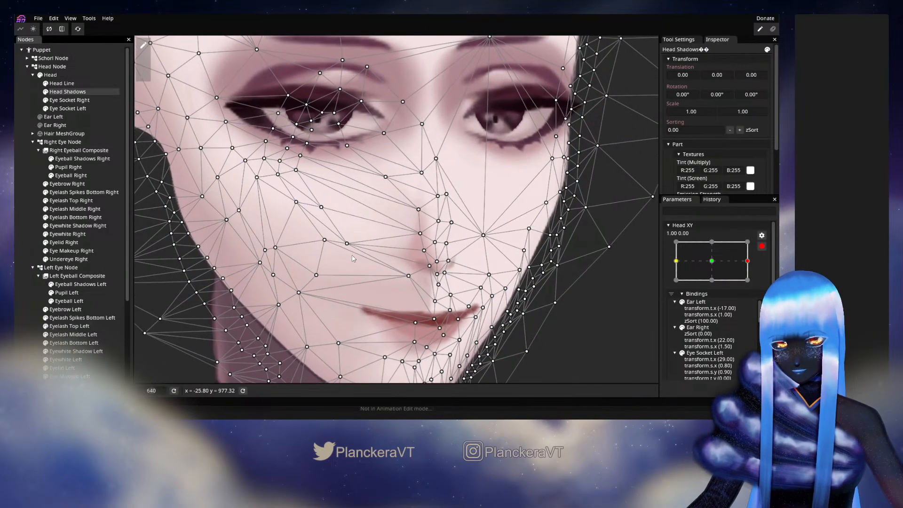
drag(393, 243, 403, 243)
scroll(404, 242, up, 3)
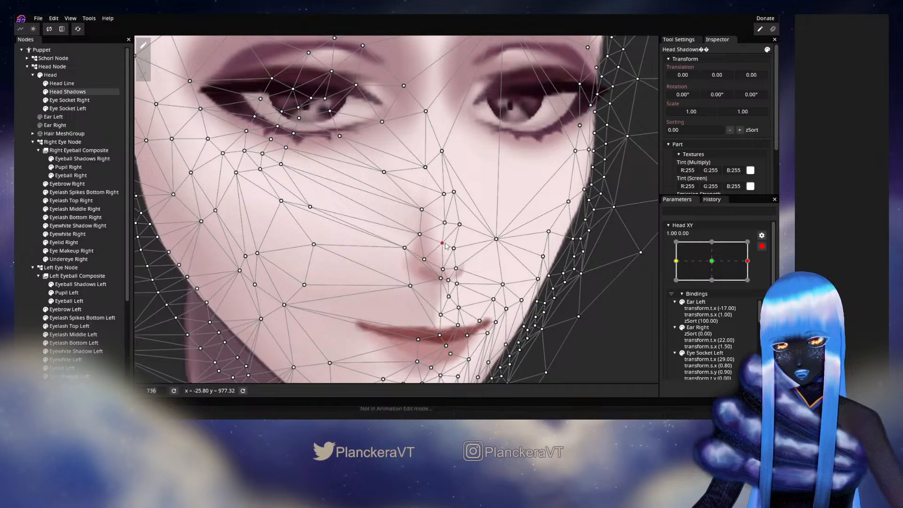
drag(422, 209, 420, 206)
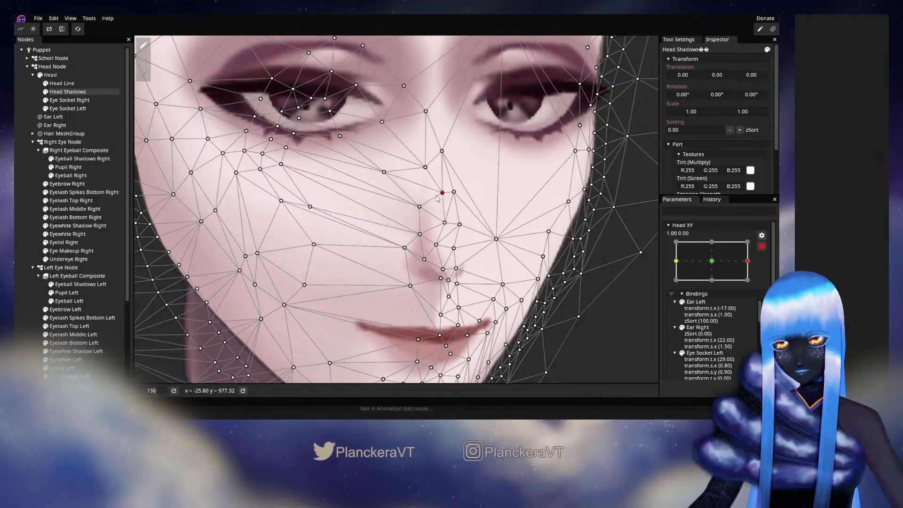
drag(426, 167, 436, 147)
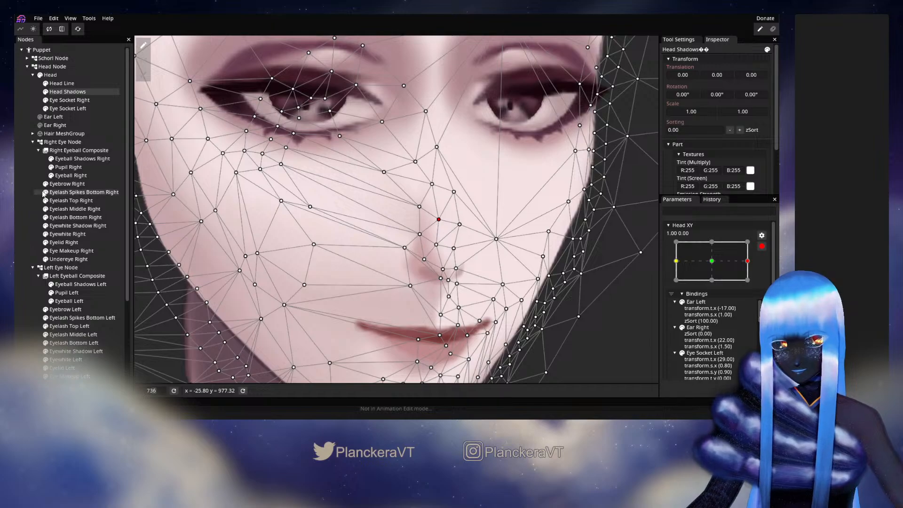
click(29, 191)
scroll(390, 277, down, 2)
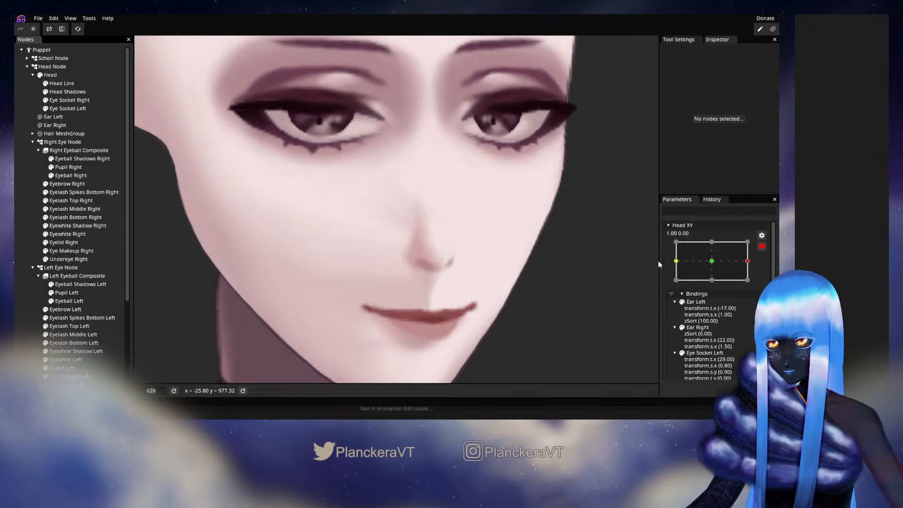
Compare the position of the Head Shadows vertex below the near eye's inner corner at Head XY 0.00 0.00 and 1.00 0.00.
click(717, 266)
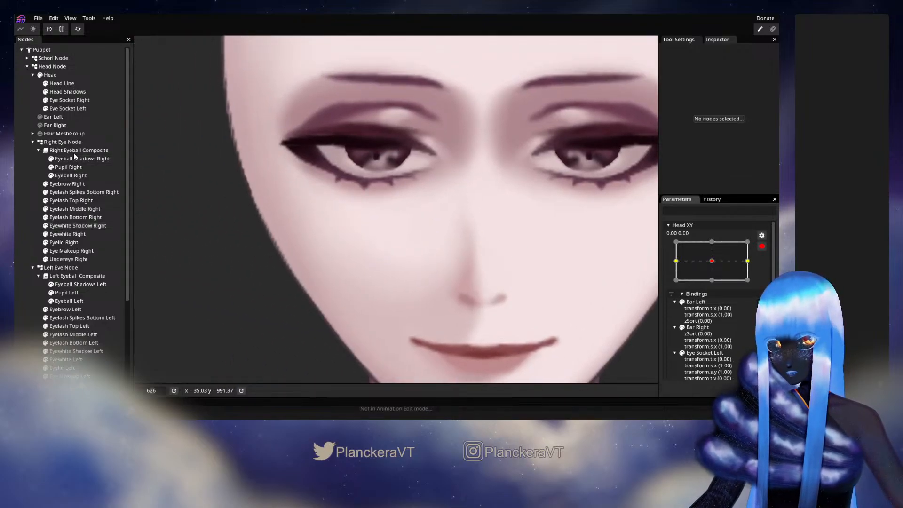
click(65, 93)
click(745, 266)
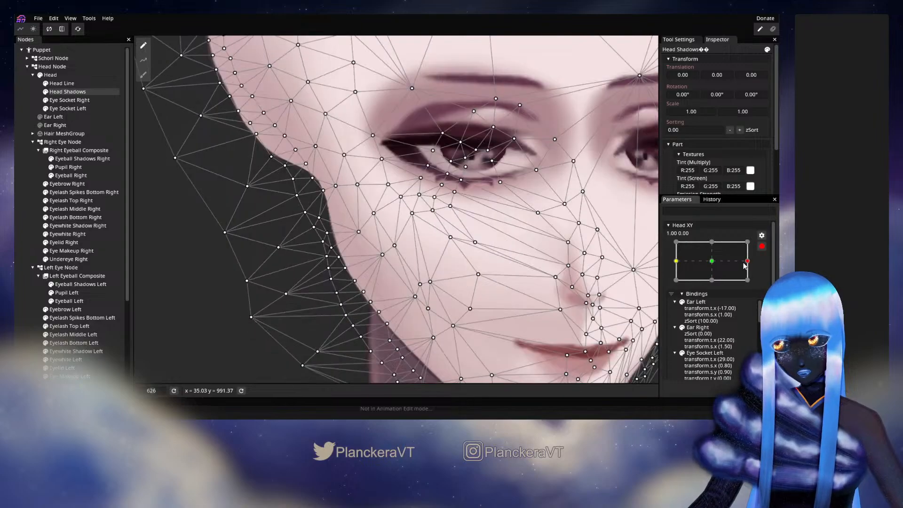
drag(549, 231, 495, 237)
click(487, 221)
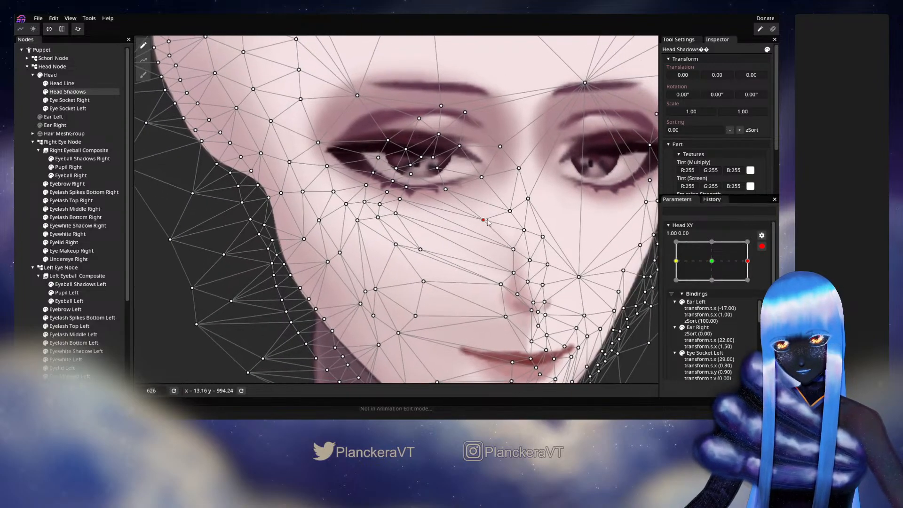
click(714, 267)
click(745, 266)
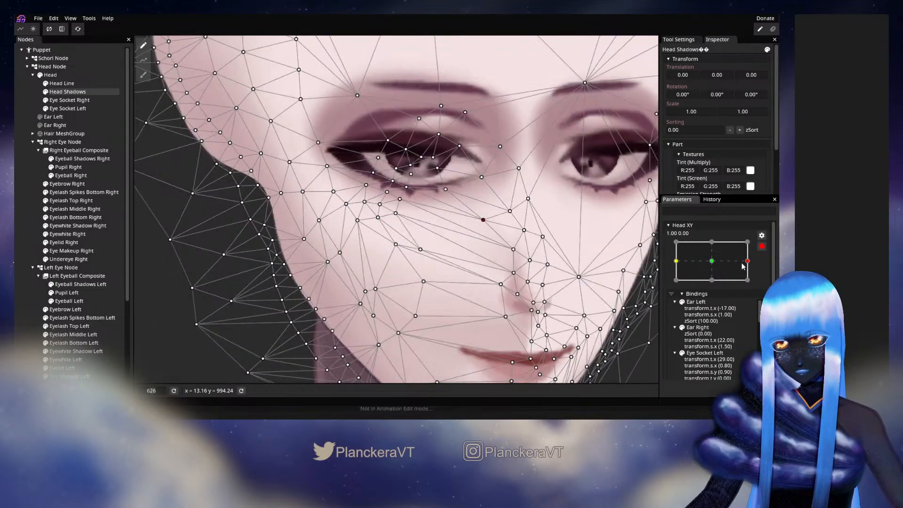
Move the Head Shadows vertices below the near eye's inner corner toward the nose, comparing Head XY 0.00 0.00 and 1.00 0.00.
drag(483, 224, 500, 226)
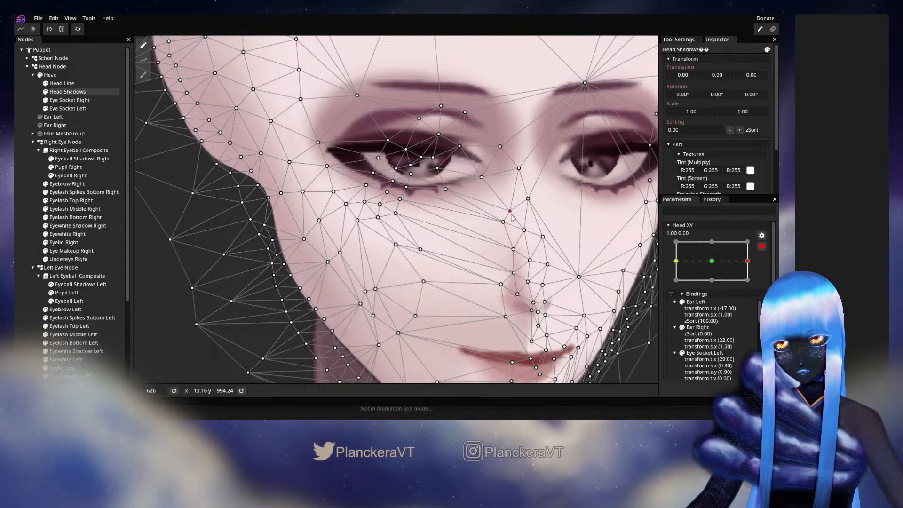
click(37, 235)
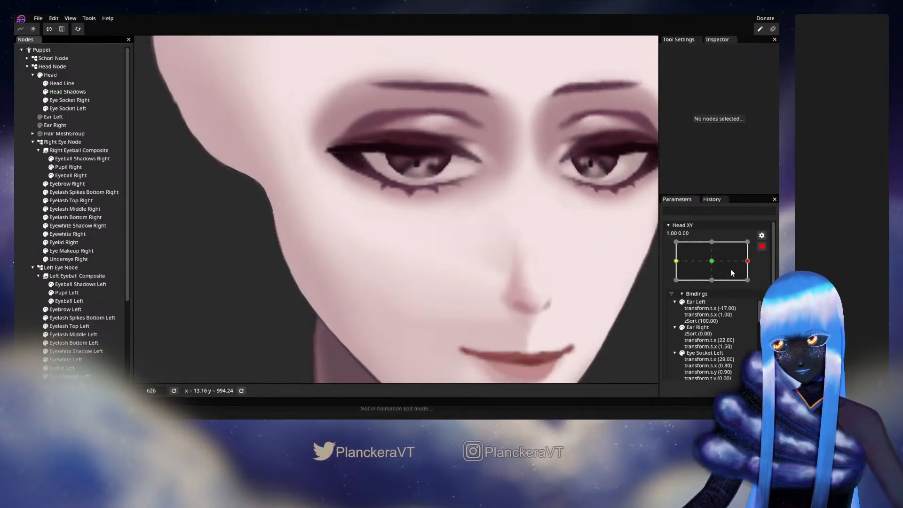
click(70, 93)
drag(421, 253, 470, 266)
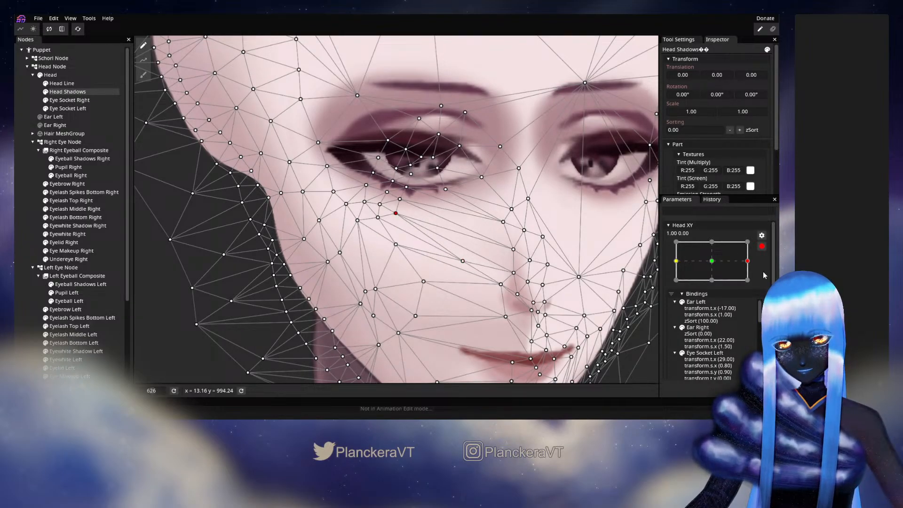
click(718, 262)
drag(712, 262, 757, 266)
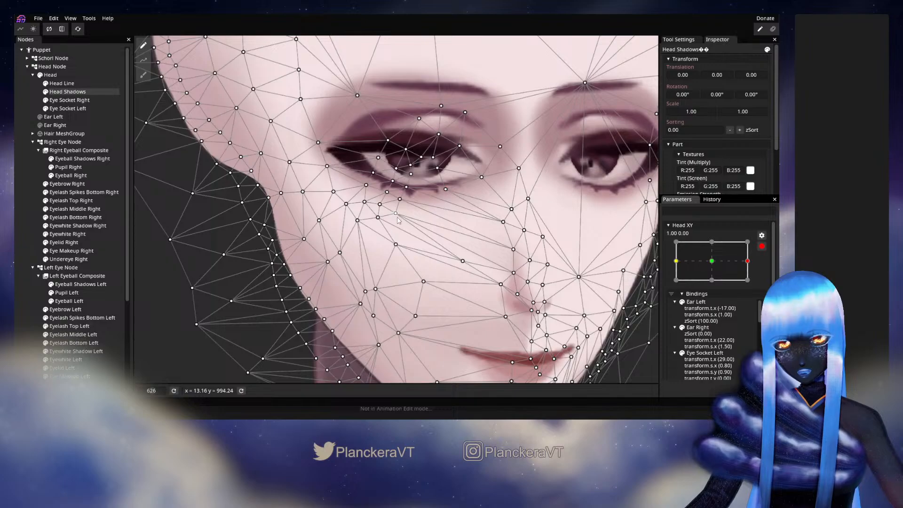
Brush the Head Shadows vertices under the near eye toward the nose and downward with a size 22 Circle Brush, and inspect the face.
click(144, 75)
drag(388, 183, 407, 191)
mouse_move(399, 233)
mouse_down()
mouse_move(434, 245)
mouse_move(427, 210)
mouse_move(445, 222)
mouse_move(433, 193)
mouse_move(450, 205)
mouse_move(437, 257)
mouse_move(469, 268)
mouse_move(432, 180)
mouse_move(447, 192)
mouse_move(442, 152)
mouse_move(461, 157)
mouse_move(434, 199)
mouse_up()
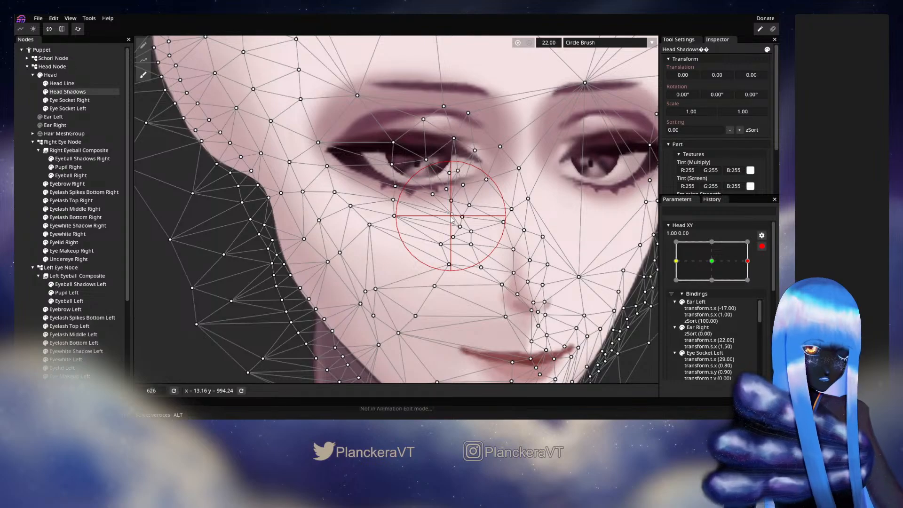
mouse_move(453, 219)
mouse_down()
mouse_move(442, 213)
mouse_move(447, 235)
mouse_move(457, 214)
mouse_move(445, 230)
mouse_up()
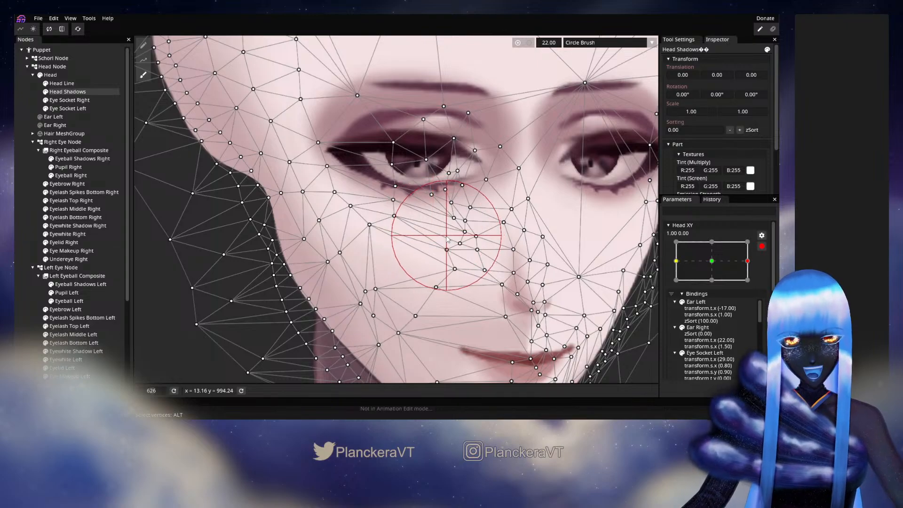
mouse_move(454, 207)
mouse_down()
mouse_move(462, 185)
mouse_move(440, 233)
mouse_up()
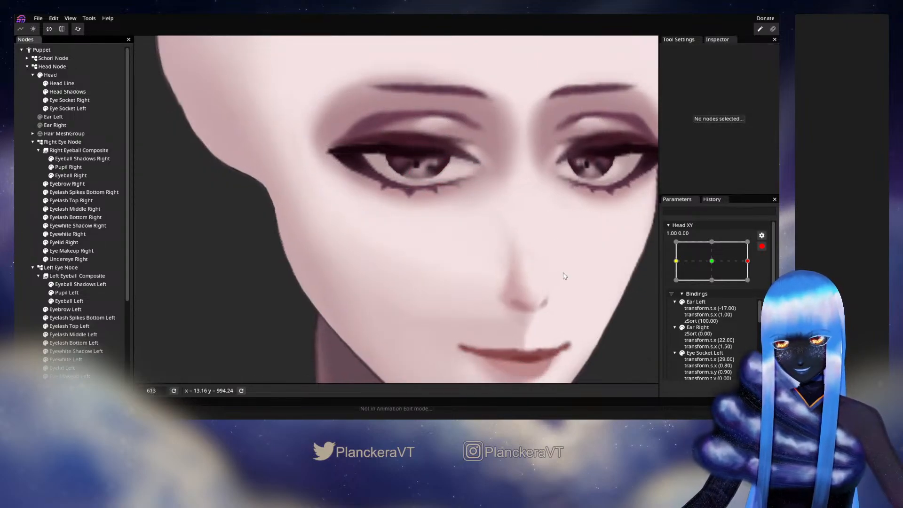
scroll(564, 275, down, 5)
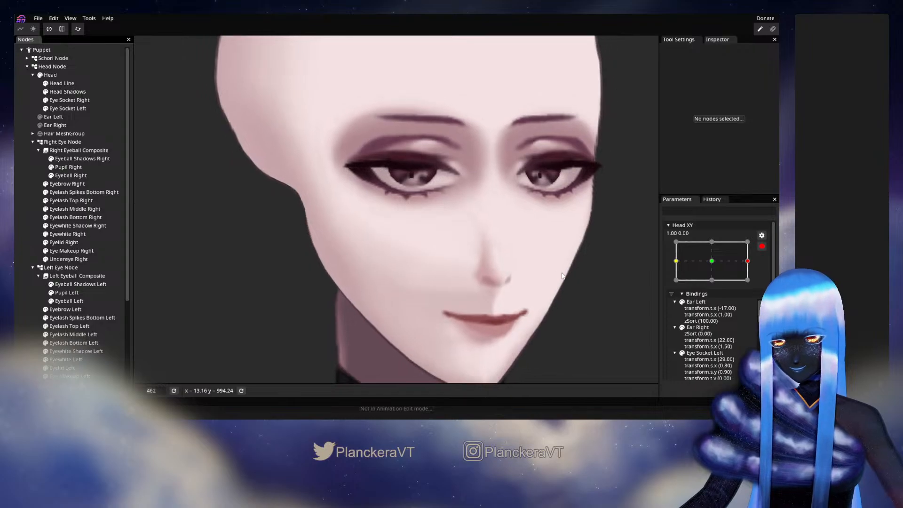
drag(547, 246, 543, 279)
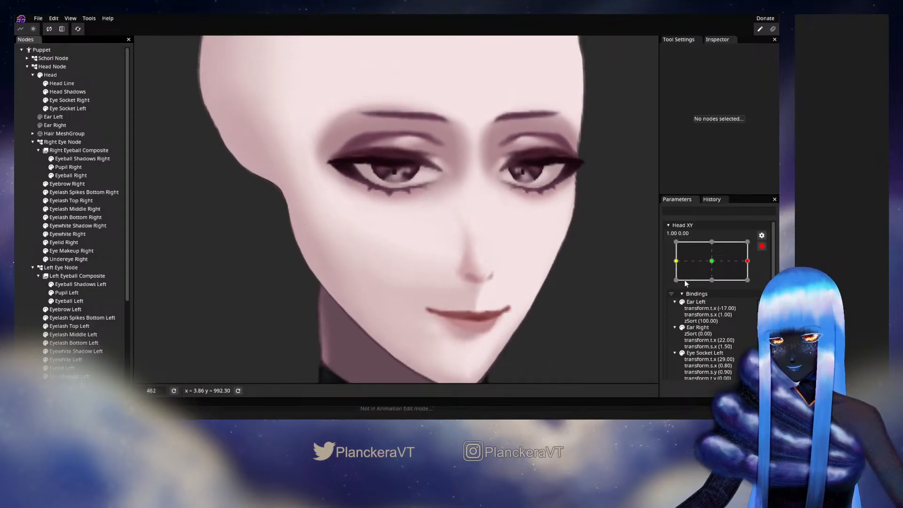
click(712, 262)
click(747, 261)
scroll(470, 284, down, 4)
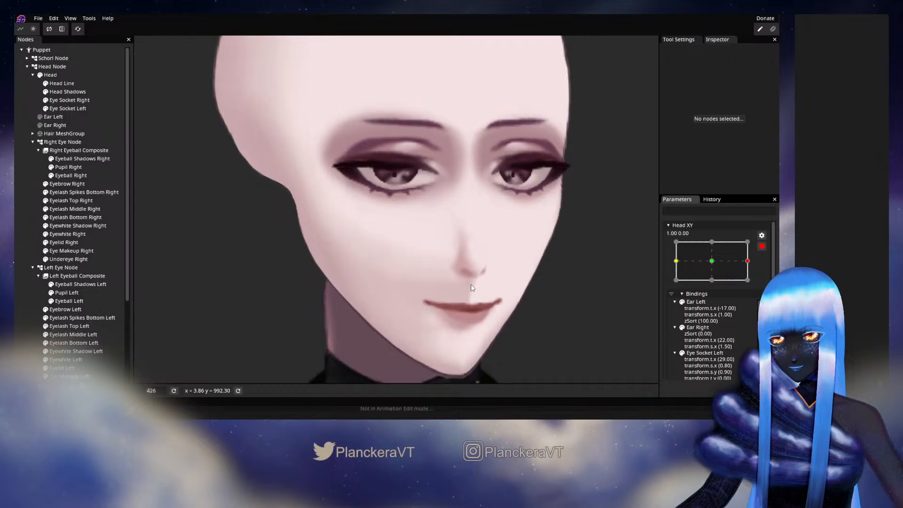
scroll(494, 262, up, 3)
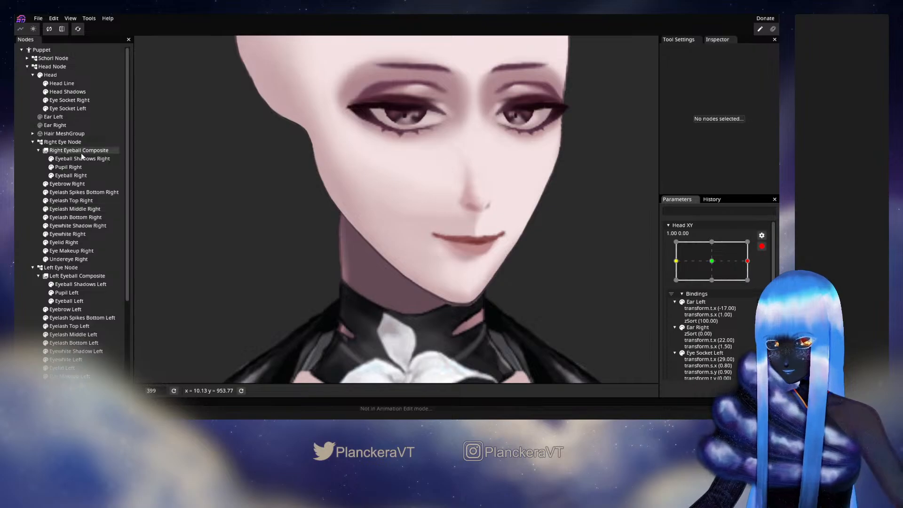
Adjust individual Head Shadows vertices on the near cheek at Head XY 1.00 0.00 and check the shading without the mesh.
click(66, 92)
click(715, 263)
click(741, 260)
drag(393, 224, 385, 160)
mouse_move(379, 195)
mouse_down()
mouse_move(393, 215)
mouse_move(374, 196)
mouse_up()
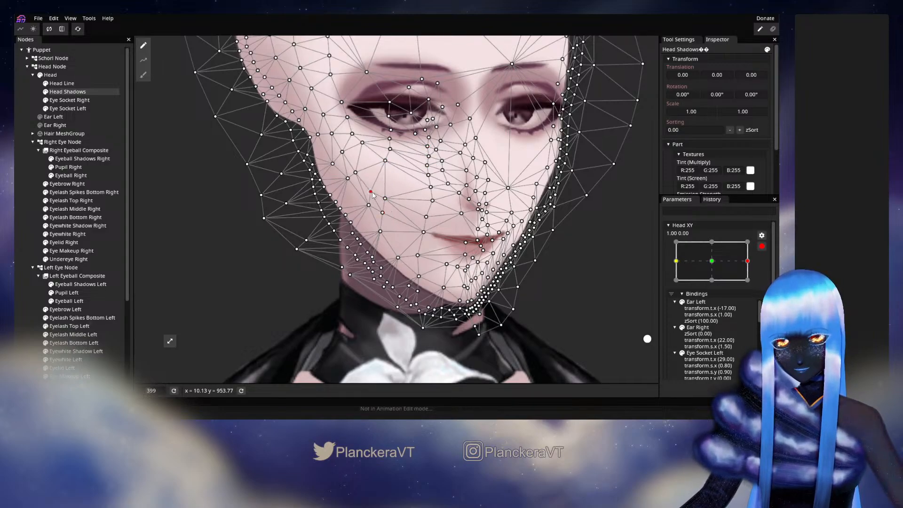
click(36, 233)
drag(465, 264, 448, 311)
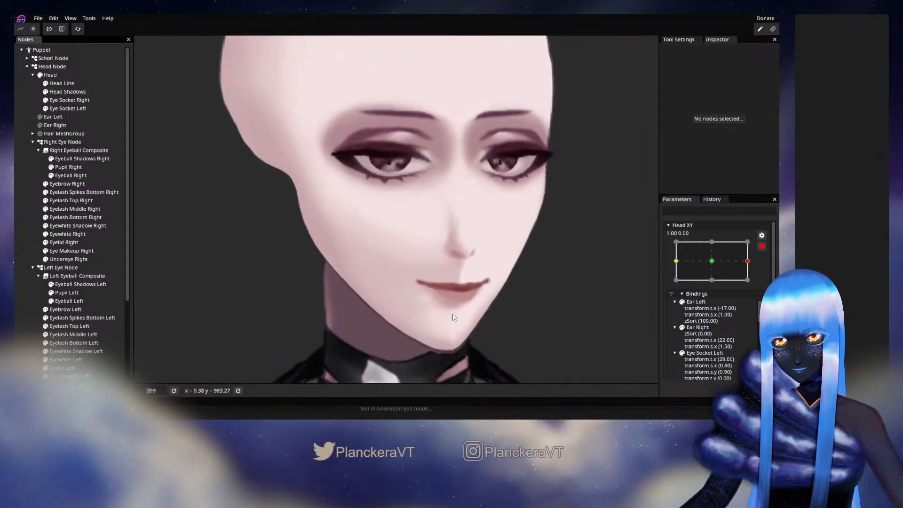
scroll(438, 317, up, 5)
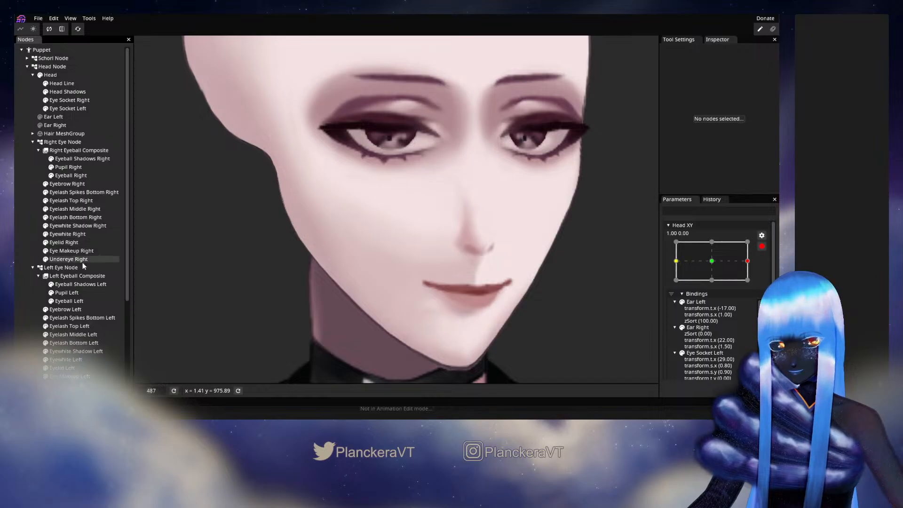
Move individual Head Shadows vertices around the nostril and along the nose bridge to refine the nose shading, and inspect it.
click(66, 92)
scroll(489, 286, up, 3)
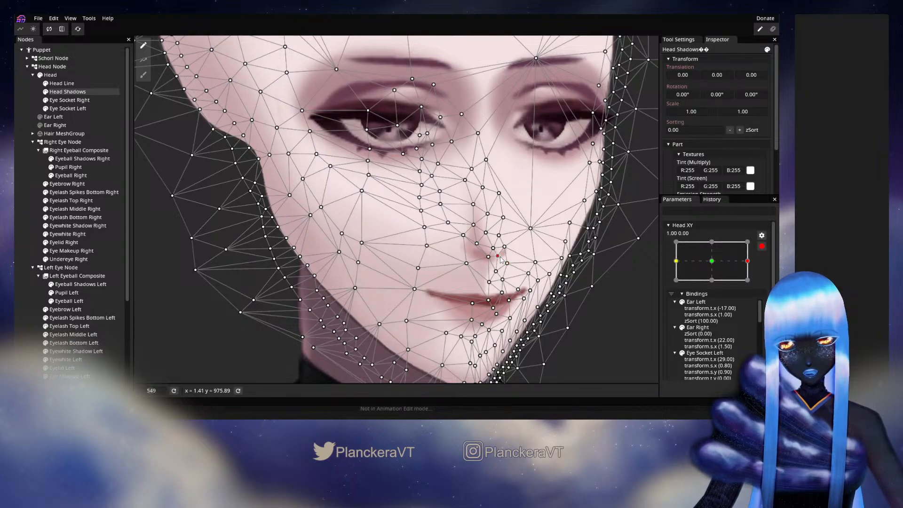
mouse_move(508, 247)
mouse_down()
mouse_move(508, 216)
mouse_move(508, 268)
mouse_move(502, 257)
mouse_move(499, 271)
mouse_move(512, 264)
mouse_up()
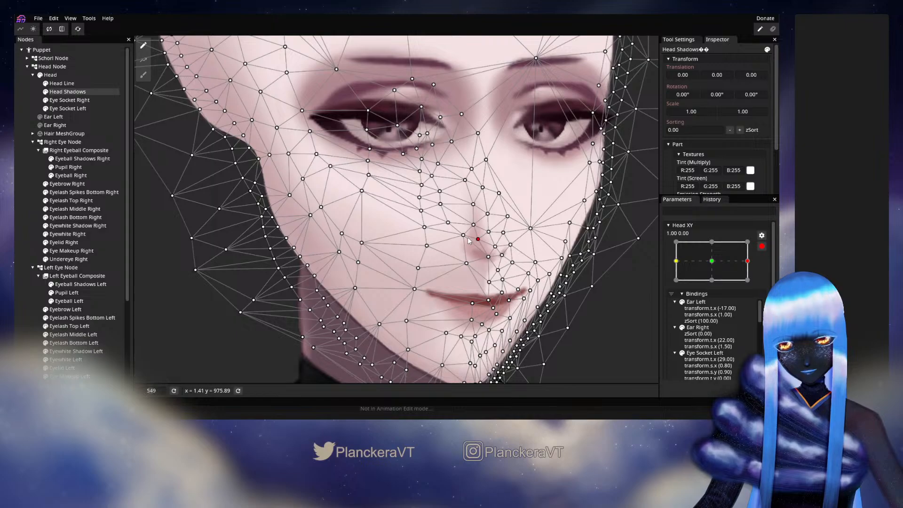
drag(473, 226, 475, 168)
click(46, 215)
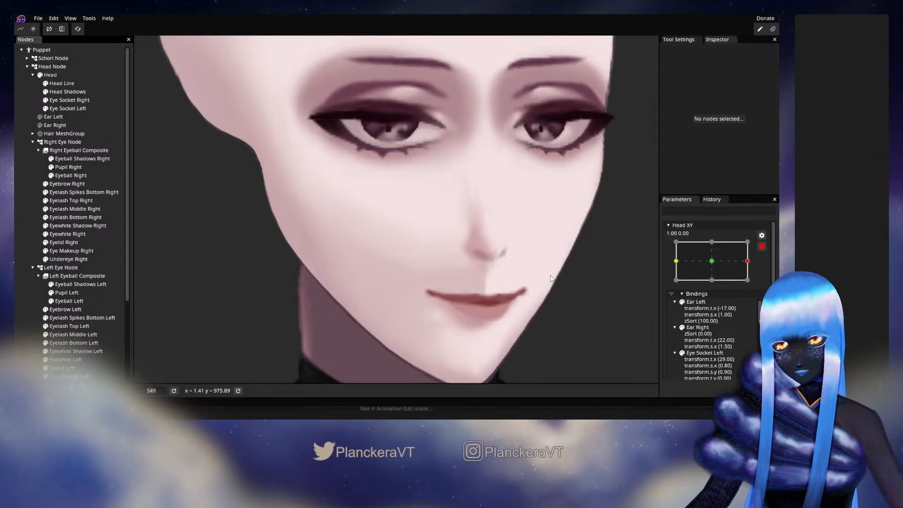
scroll(550, 275, down, 1)
drag(524, 261, 518, 299)
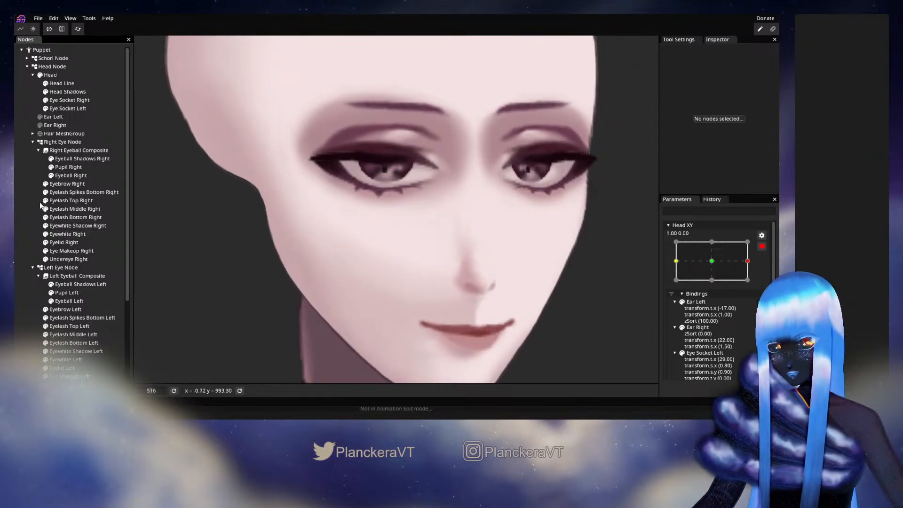
Brush the Head Shadows vertices on the middle of the nose bridge with the size 22 Circle Brush and check the face.
click(67, 91)
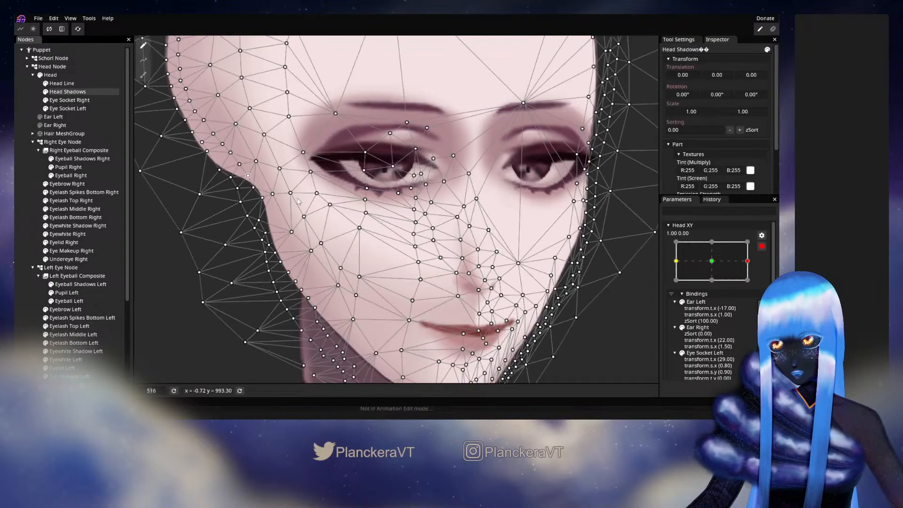
scroll(459, 257, up, 1)
click(143, 74)
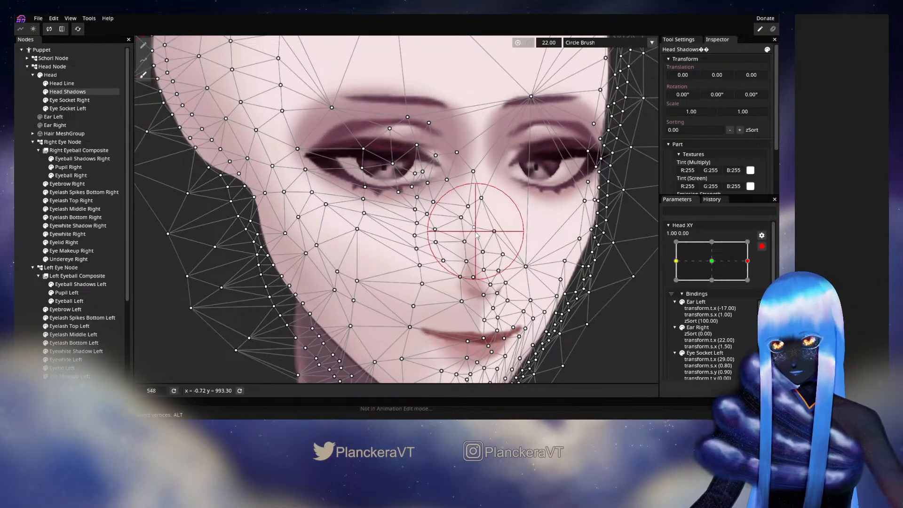
drag(466, 215, 475, 227)
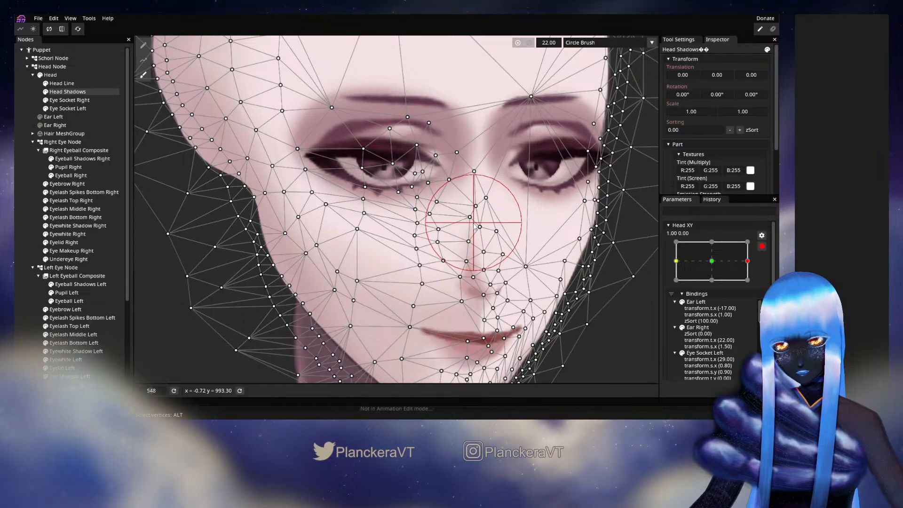
click(29, 187)
scroll(548, 284, down, 3)
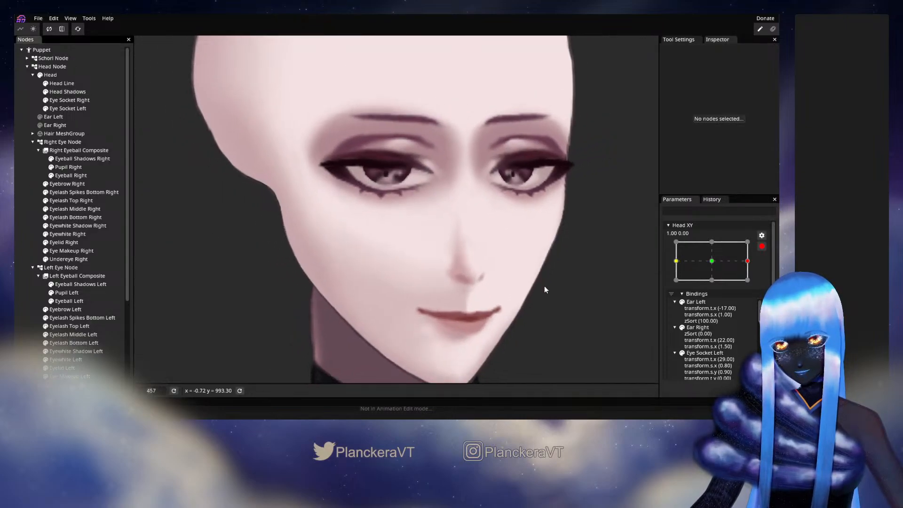
drag(535, 303, 539, 236)
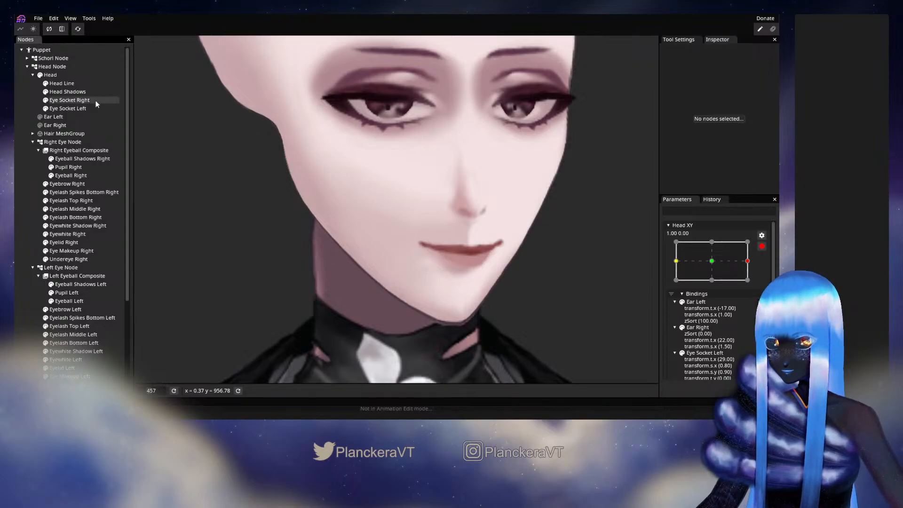
Move the Head Shadows vertices below the mouth, at its near corner and on the lower near cheek at Head XY 1.00 0.00.
click(85, 91)
drag(404, 269, 423, 269)
mouse_move(744, 270)
mouse_down()
mouse_move(719, 263)
mouse_move(748, 261)
mouse_up()
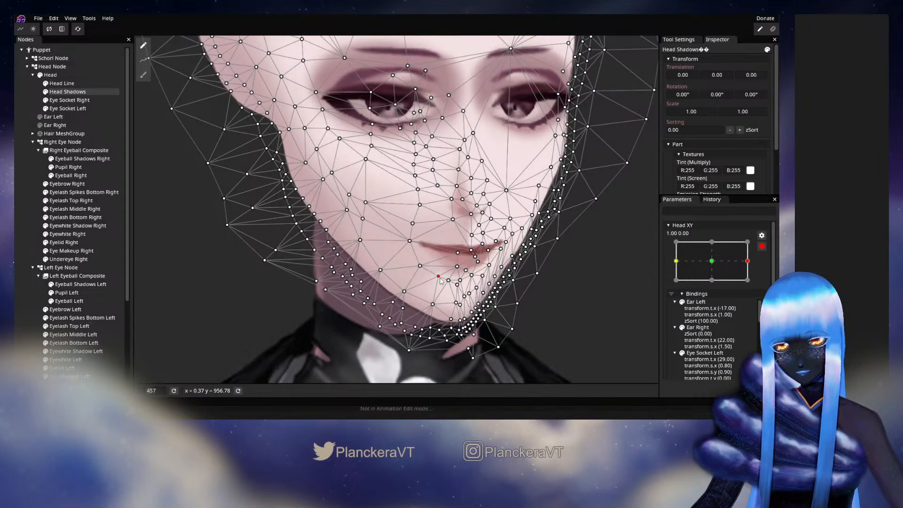
drag(410, 246, 370, 245)
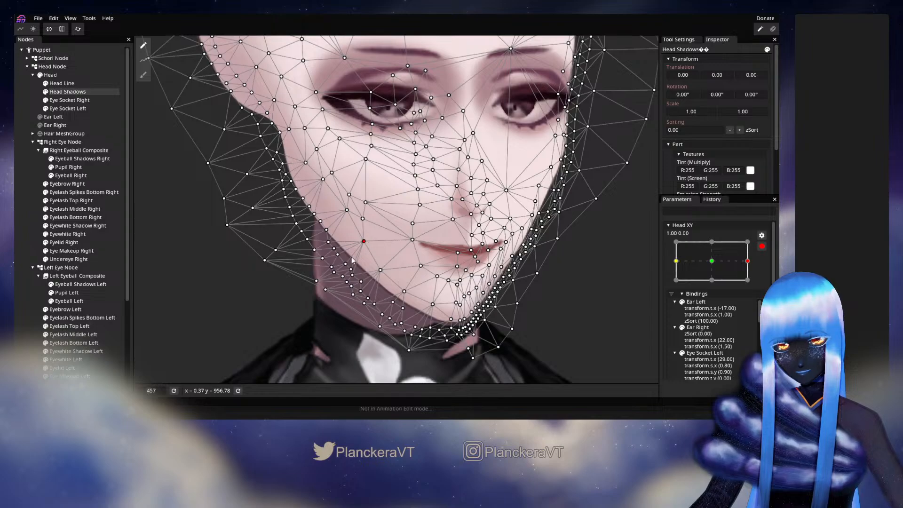
Brush the Head Shadows vertices along the near jawline and outside it, enlarging the Circle Brush to 48.
click(143, 75)
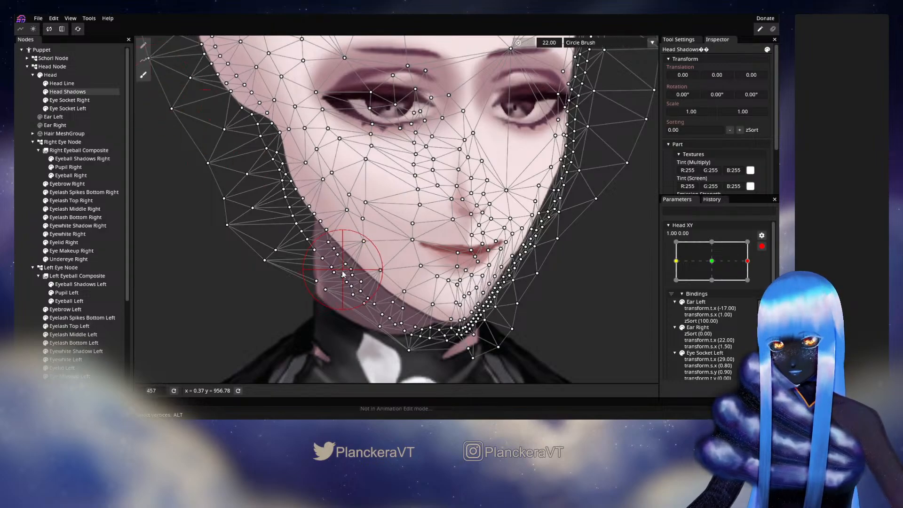
drag(350, 282, 361, 286)
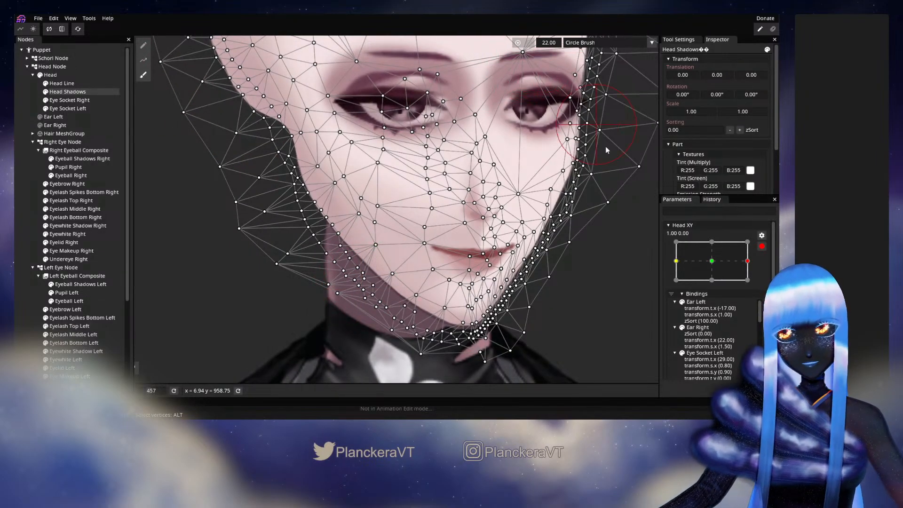
drag(604, 126, 356, 152)
drag(553, 45, 565, 44)
mouse_move(525, 209)
mouse_down()
mouse_move(578, 197)
mouse_move(657, 207)
mouse_up()
drag(418, 293, 430, 283)
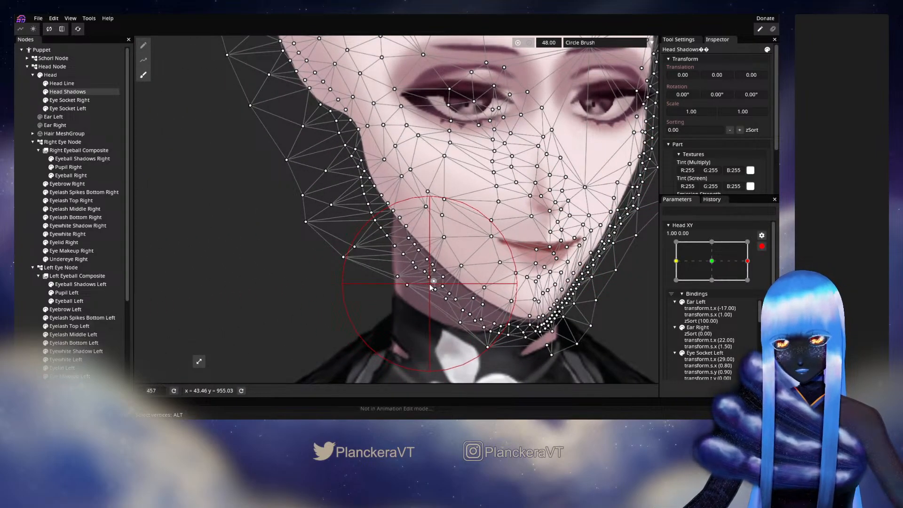
drag(355, 248, 359, 244)
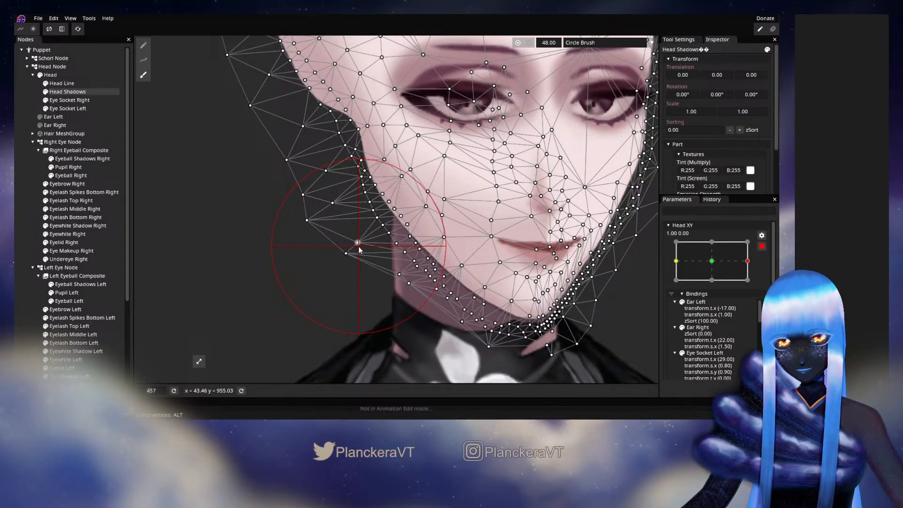
drag(314, 177, 317, 206)
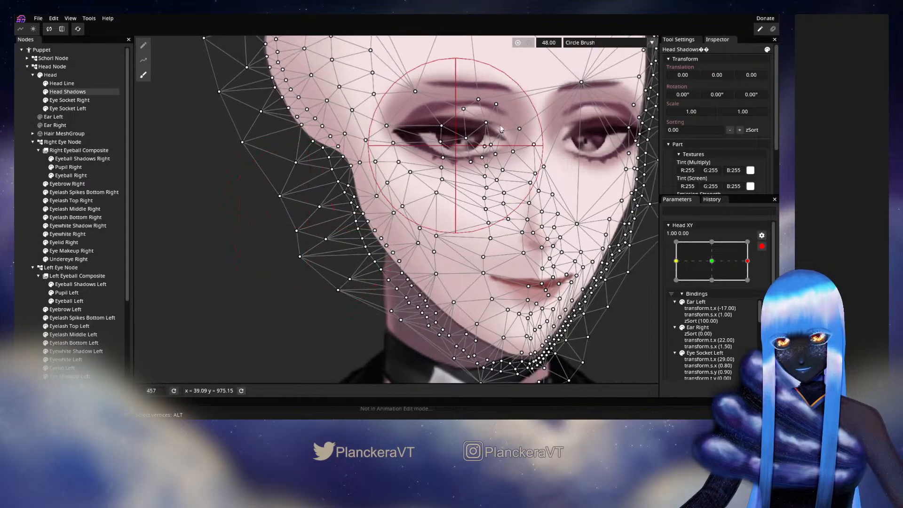
Reduce the Circle Brush to 24, brush the Head Shadows vertices on the near cheek, and check the face without the mesh.
drag(545, 65, 285, 90)
drag(450, 150, 331, 144)
drag(554, 46, 551, 45)
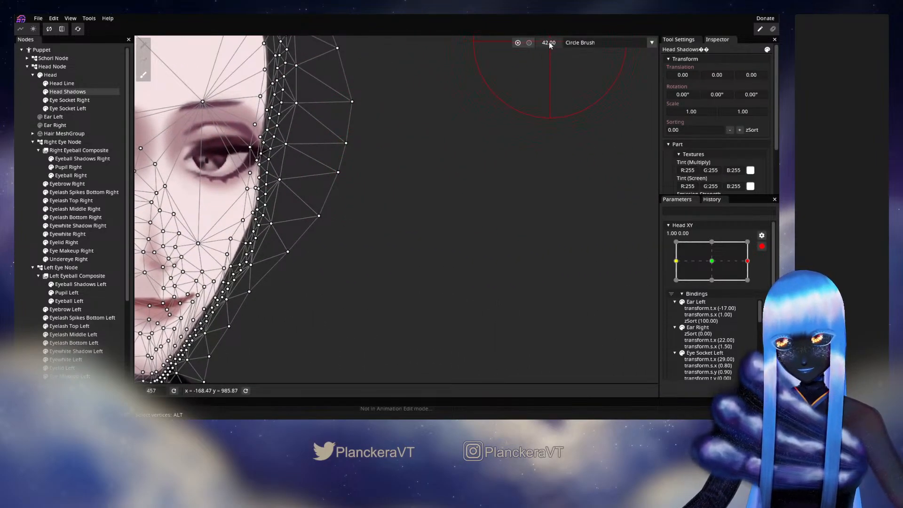
drag(414, 207, 576, 209)
drag(325, 202, 566, 198)
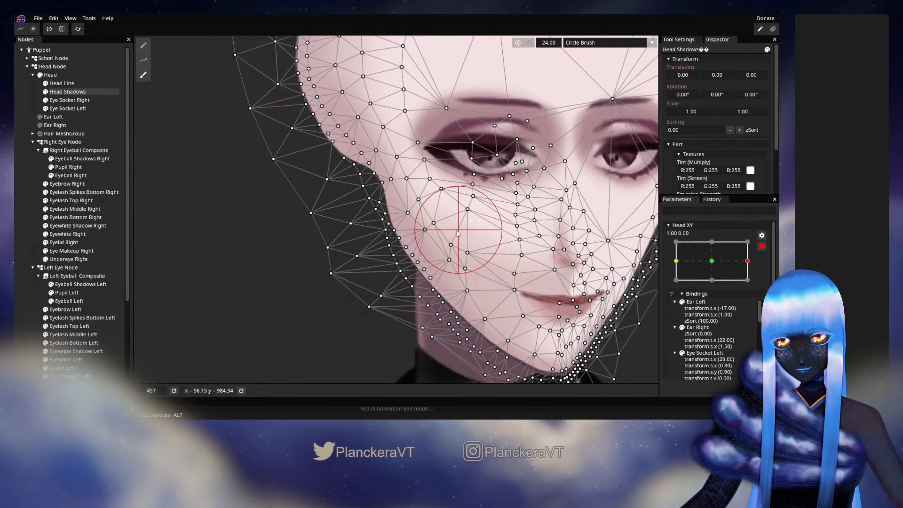
mouse_move(445, 226)
mouse_down()
mouse_move(430, 238)
mouse_move(436, 250)
mouse_move(415, 245)
mouse_move(450, 257)
mouse_move(442, 271)
mouse_move(473, 238)
mouse_move(442, 211)
mouse_move(441, 187)
mouse_up()
drag(491, 225, 402, 220)
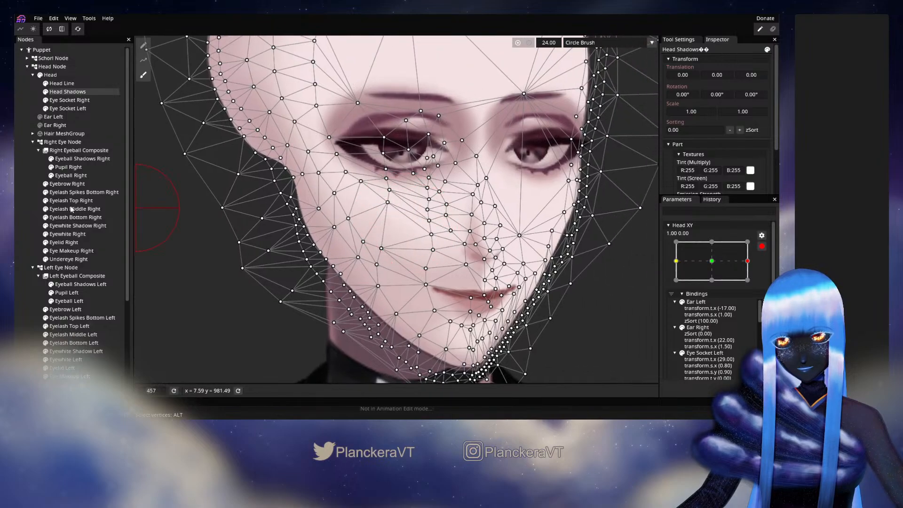
click(19, 213)
scroll(443, 250, down, 3)
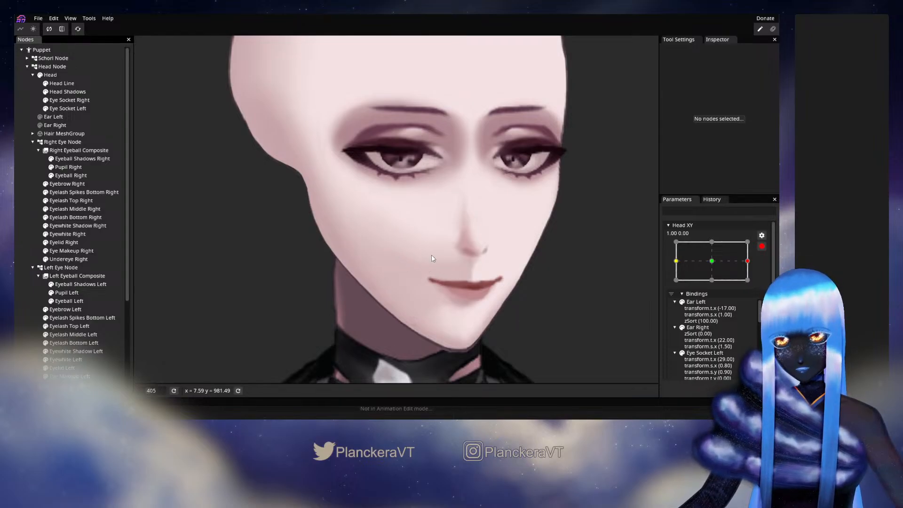
scroll(472, 258, up, 3)
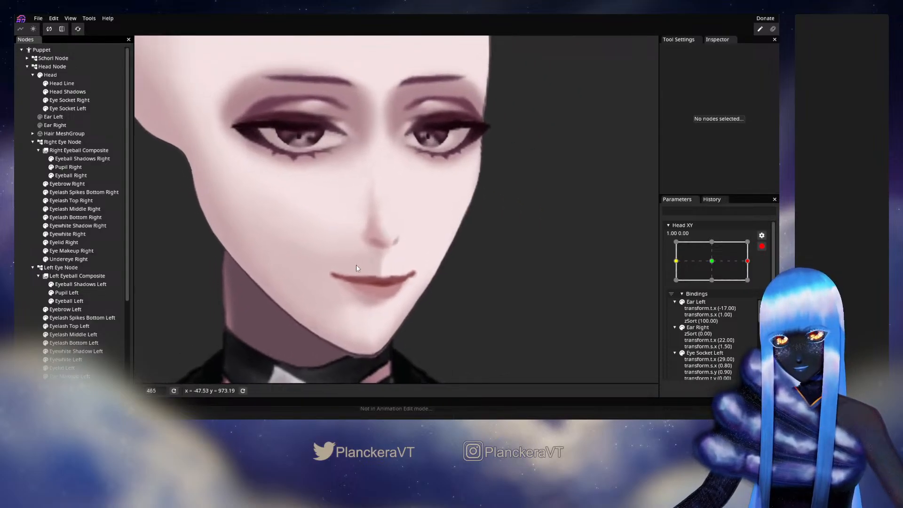
Move the Head Shadows vertex at the nose base at Head XY 1.00 0.00, comparing it with the front pose.
click(60, 92)
scroll(387, 275, up, 5)
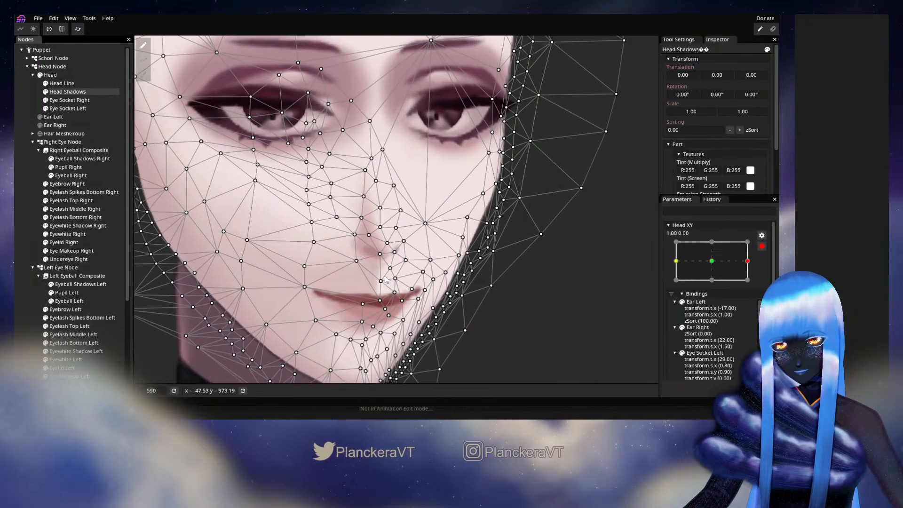
click(377, 260)
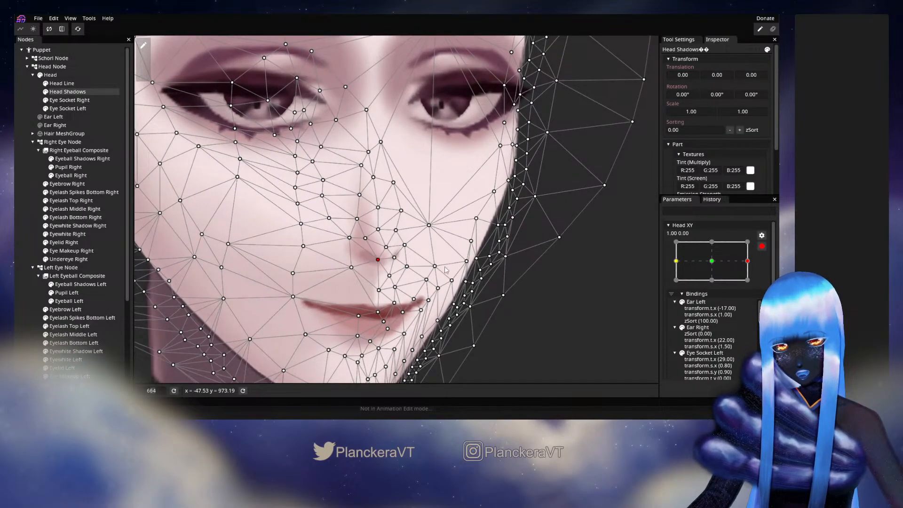
mouse_move(728, 263)
mouse_down()
mouse_move(712, 260)
mouse_move(736, 264)
mouse_up()
click(543, 252)
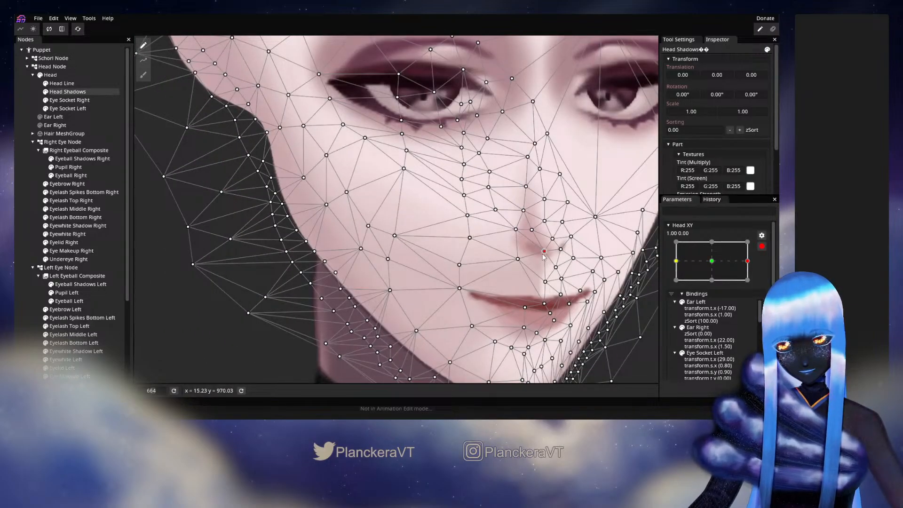
click(715, 263)
click(748, 259)
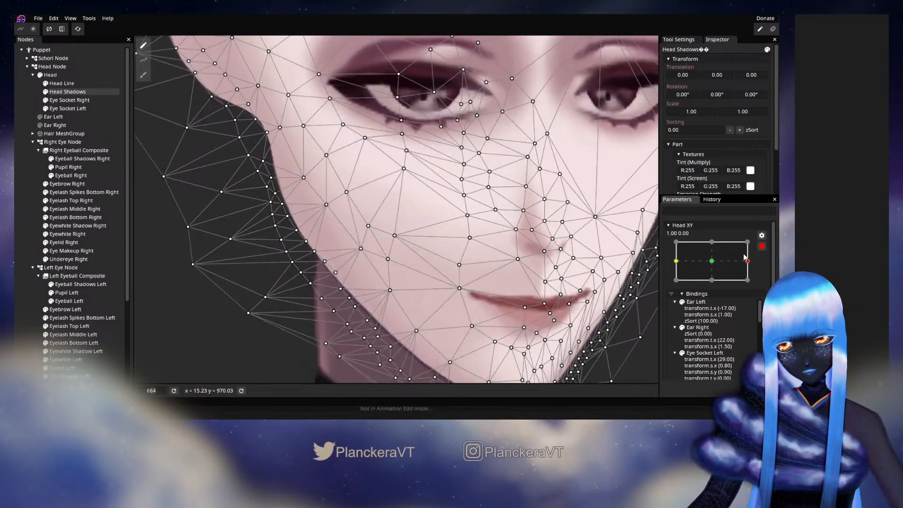
drag(545, 251, 555, 231)
Compare the nose with Head XY 0.00 0.00 and adjust the Head Shadows vertices around the nose tip and far nostril at 1.00 0.00.
click(712, 262)
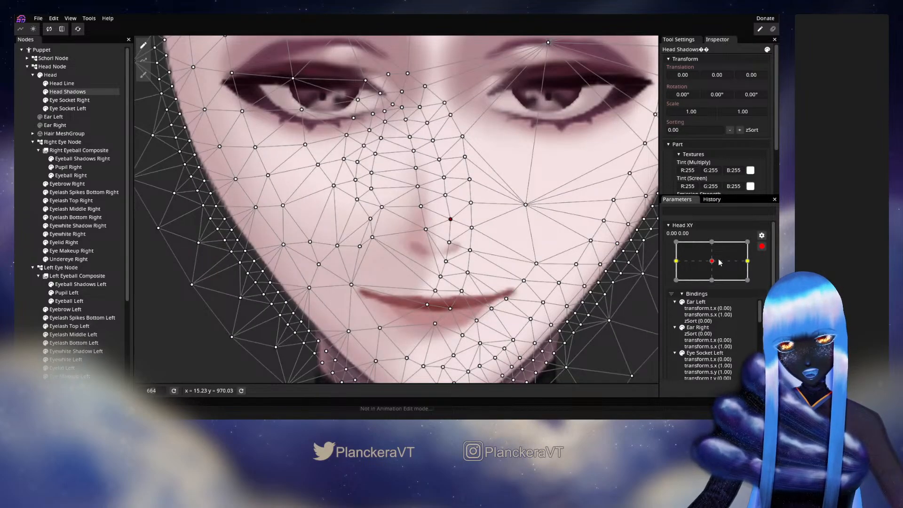
click(732, 262)
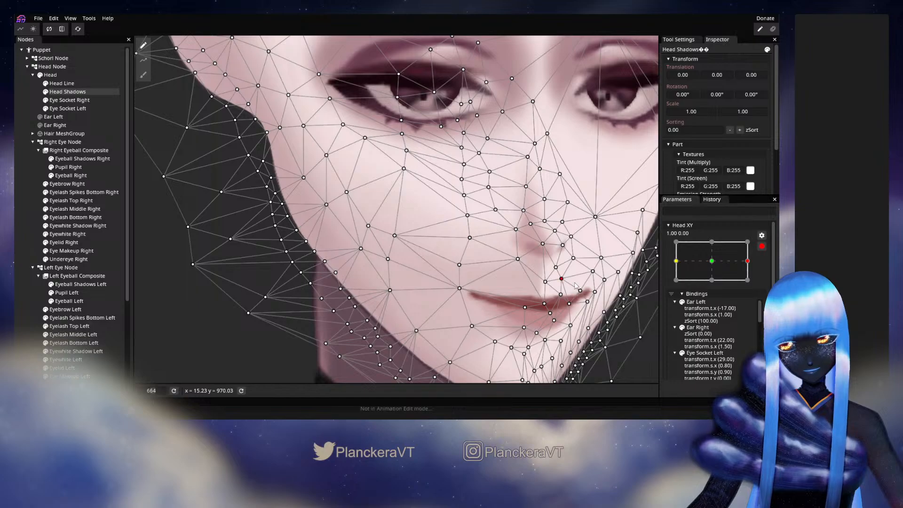
click(713, 265)
click(725, 263)
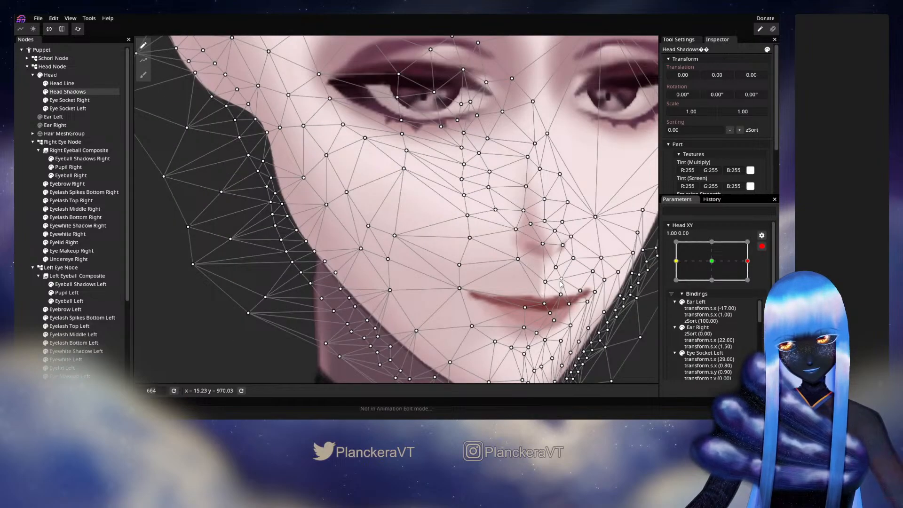
drag(556, 267, 450, 288)
click(460, 289)
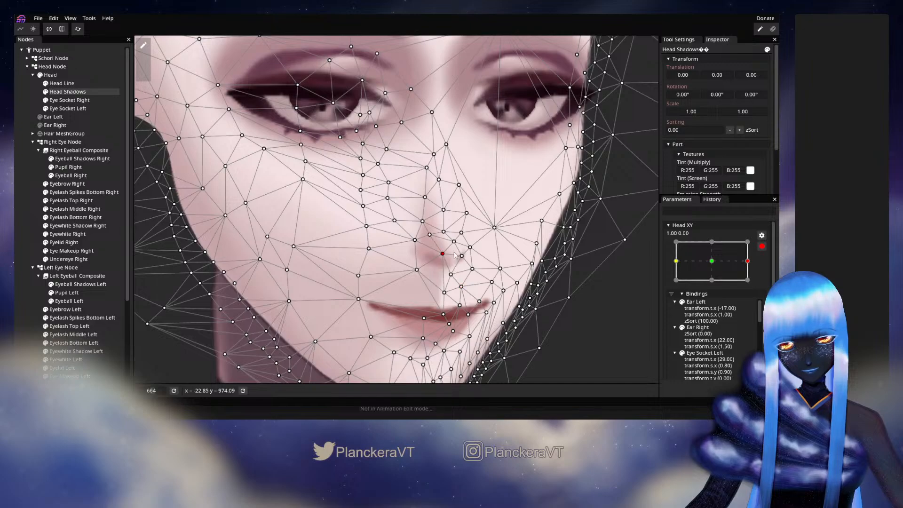
drag(443, 231, 429, 195)
click(432, 234)
drag(453, 239, 454, 240)
mouse_move(472, 269)
mouse_down()
mouse_move(462, 260)
mouse_move(458, 313)
mouse_move(446, 292)
mouse_move(455, 237)
mouse_move(464, 256)
mouse_up()
click(444, 293)
Check against the front pose and move the Head Shadows vertices between the nose and upper lip and beside the far nostril at Head XY 1.00 0.00.
click(713, 265)
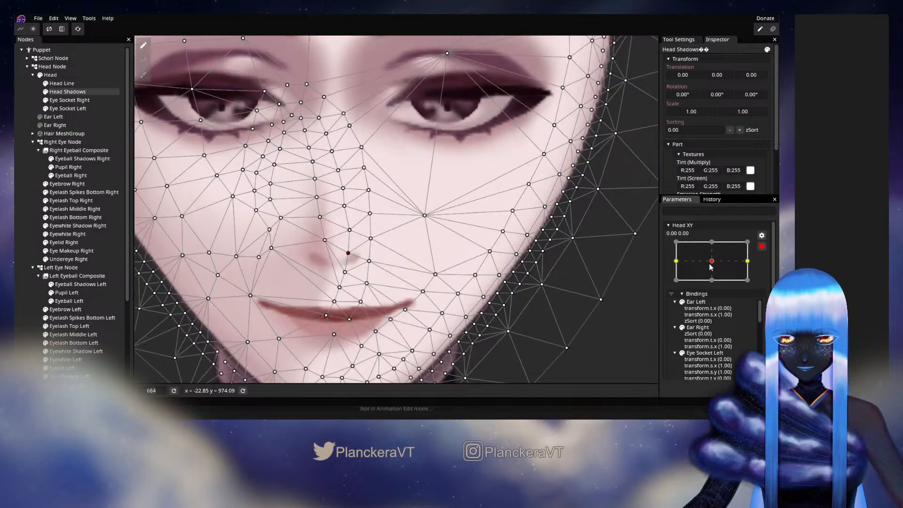
click(747, 260)
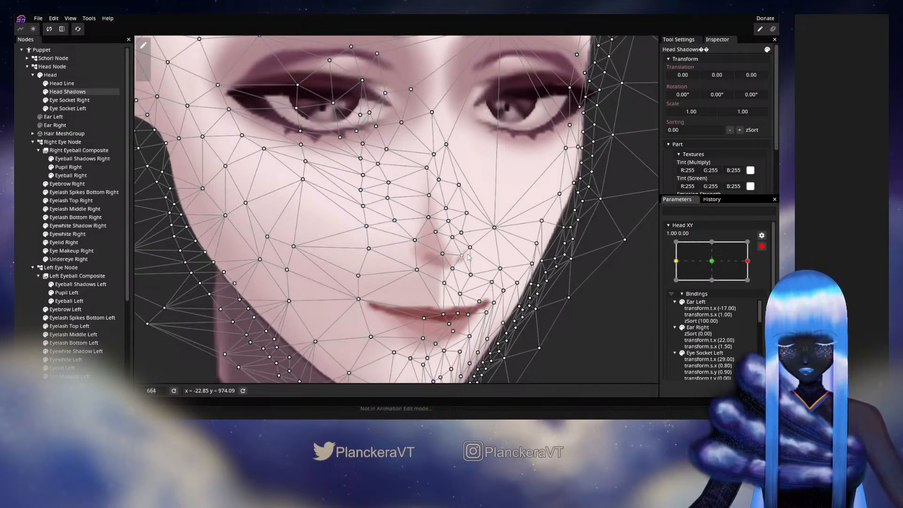
click(460, 294)
drag(450, 288, 454, 290)
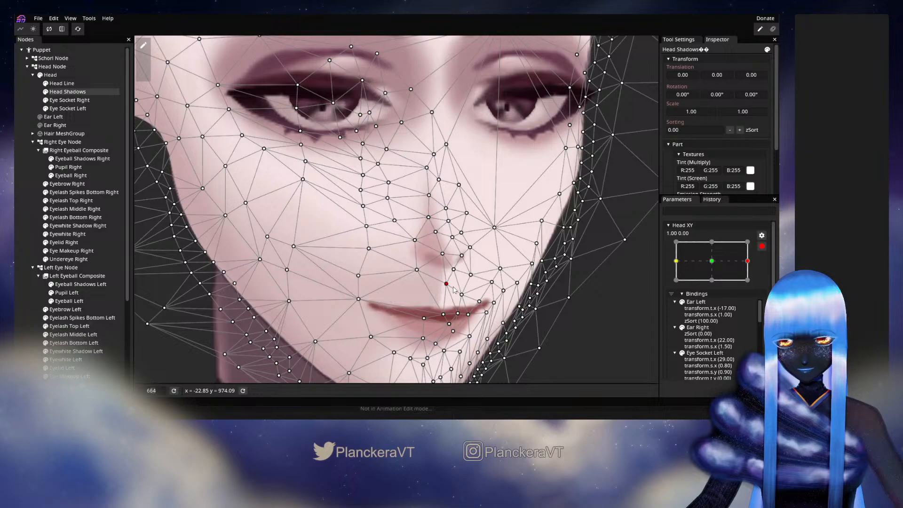
drag(443, 254, 450, 286)
click(445, 316)
mouse_move(453, 293)
mouse_down()
mouse_move(477, 273)
mouse_move(471, 292)
mouse_up()
drag(466, 257, 469, 228)
click(469, 214)
click(451, 254)
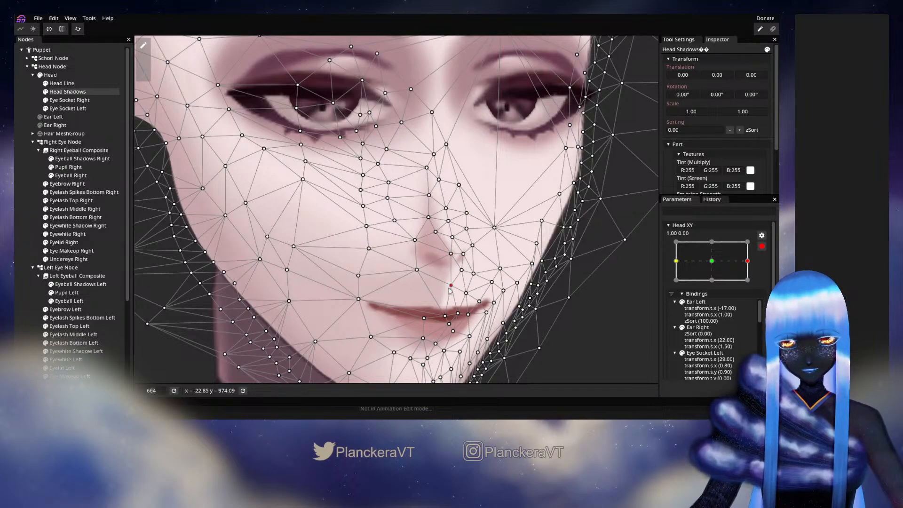
Examine the turned face without the mesh, comparing the nose shadow between Head XY 0.00 0.00 and 1.00 0.00.
click(32, 220)
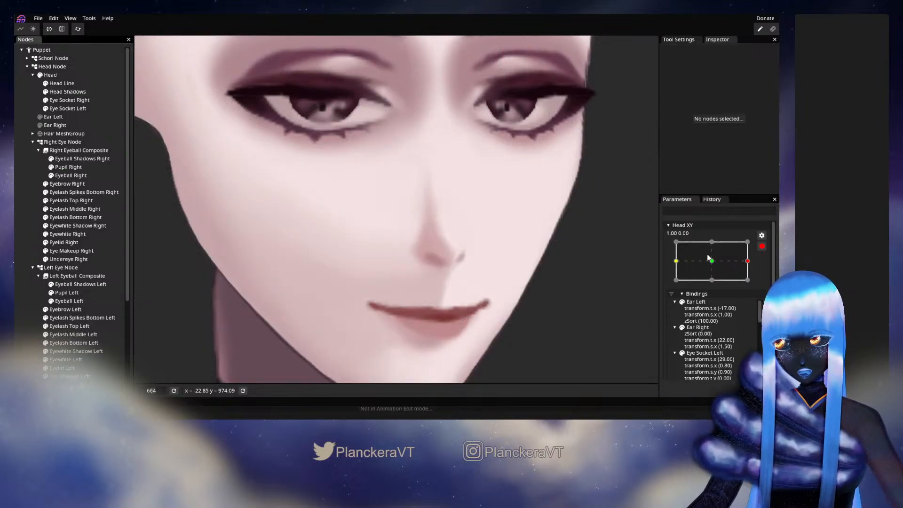
drag(708, 258, 712, 262)
click(746, 260)
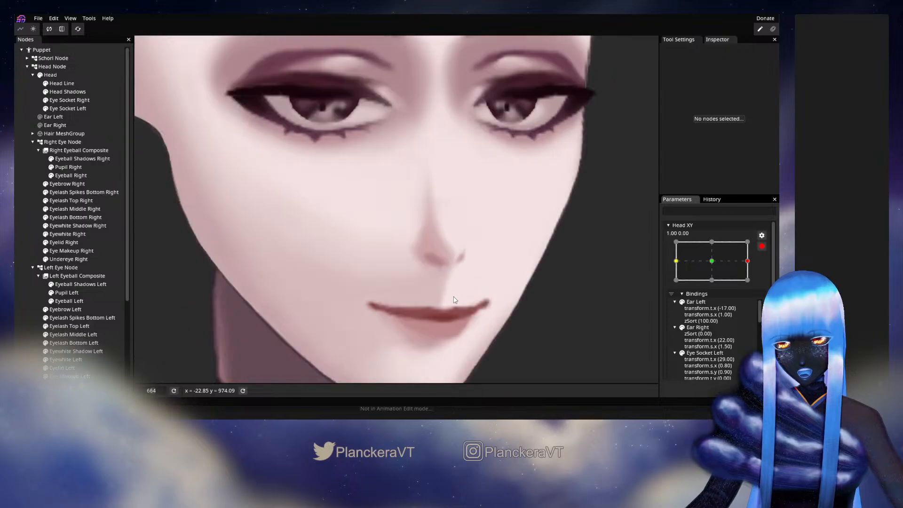
click(712, 260)
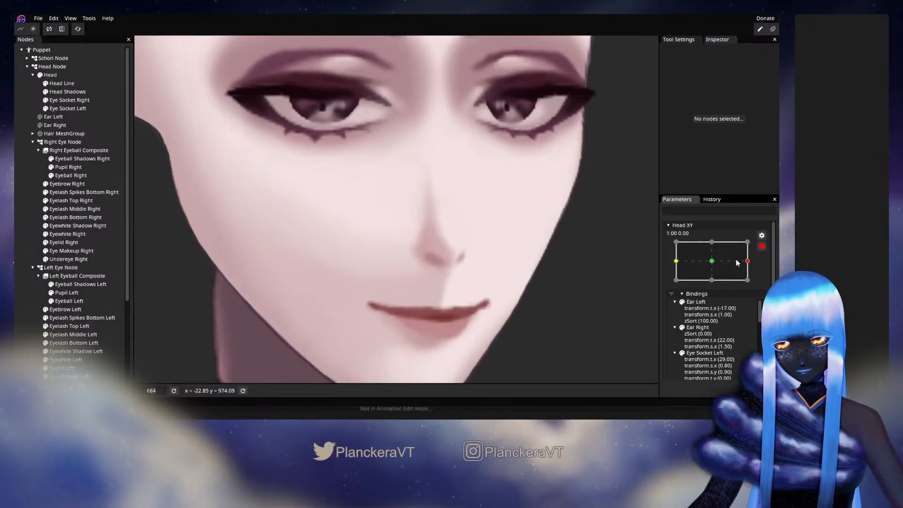
mouse_move(737, 263)
mouse_down()
mouse_move(708, 262)
mouse_move(742, 258)
mouse_up()
Examine the whole turned head, hiding and reshowing Head Shadows to judge its effect on the face.
scroll(505, 305, down, 4)
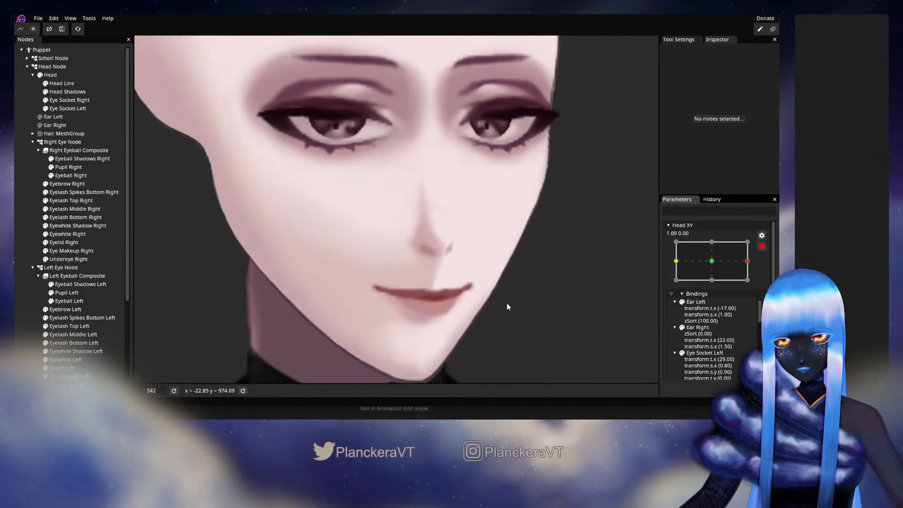
scroll(497, 304, down, 3)
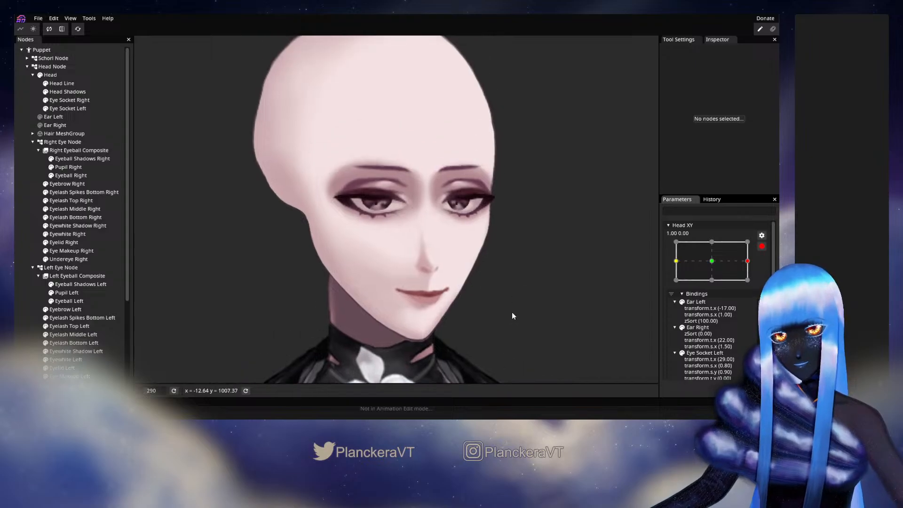
scroll(501, 305, up, 3)
scroll(500, 306, up, 1)
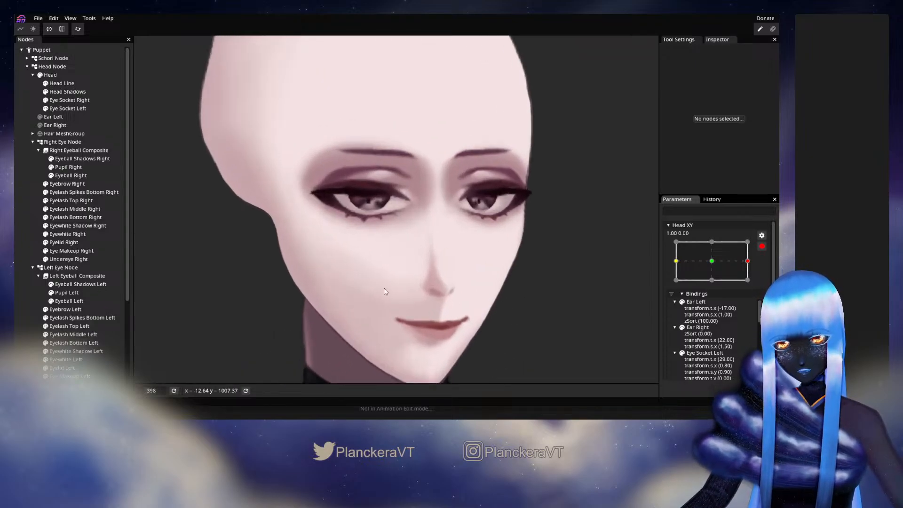
click(45, 92)
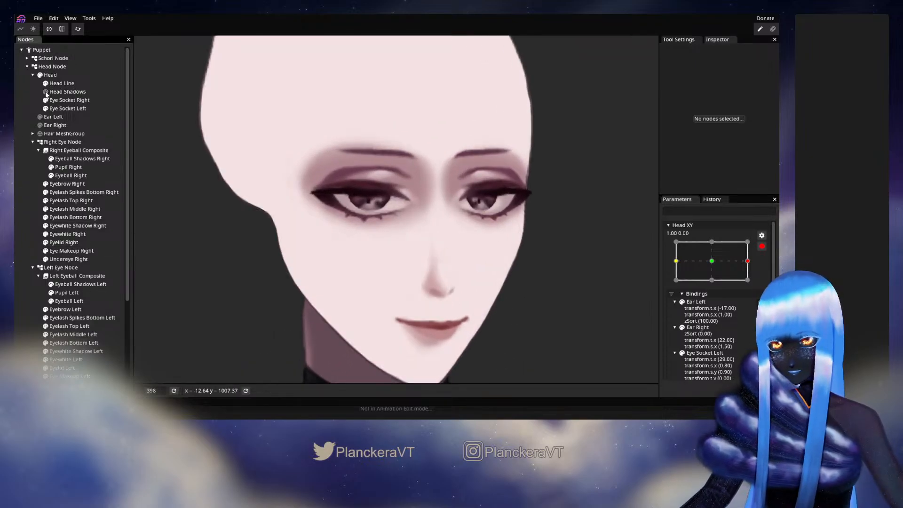
click(45, 92)
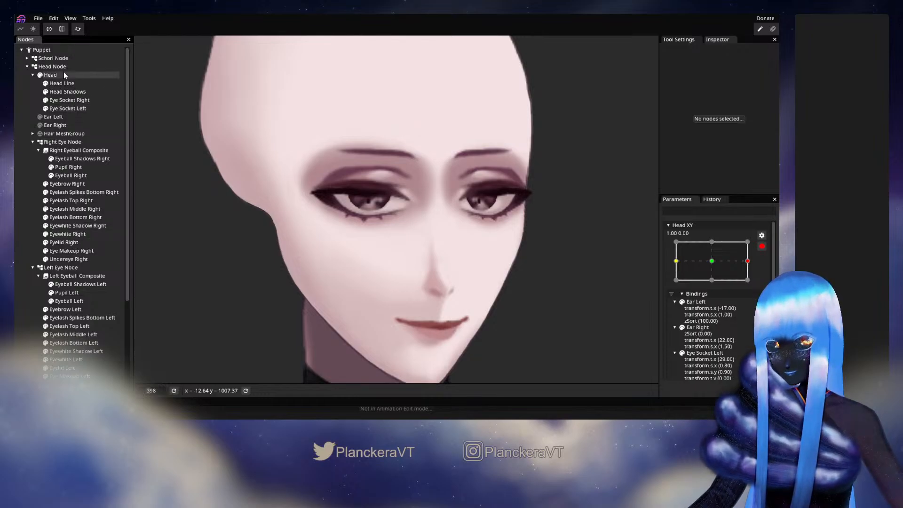
Adjust the Head Shadows vertex on the upper nose bridge by single-point editing and check the face without the mesh.
double_click(63, 92)
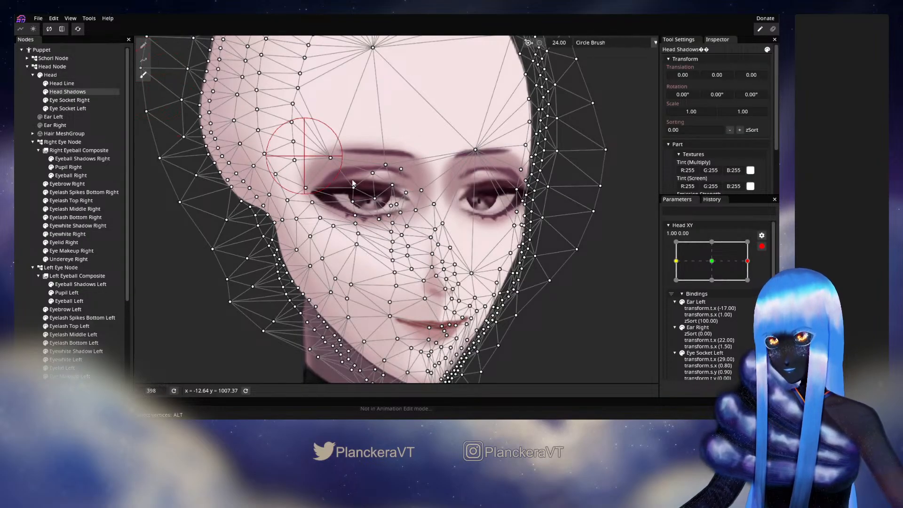
scroll(437, 186, up, 2)
scroll(437, 186, up, 1)
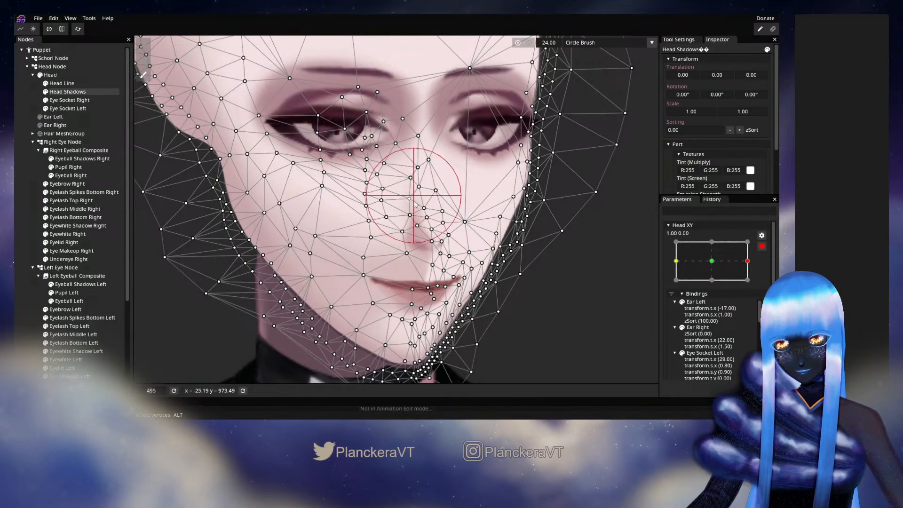
scroll(432, 250, up, 2)
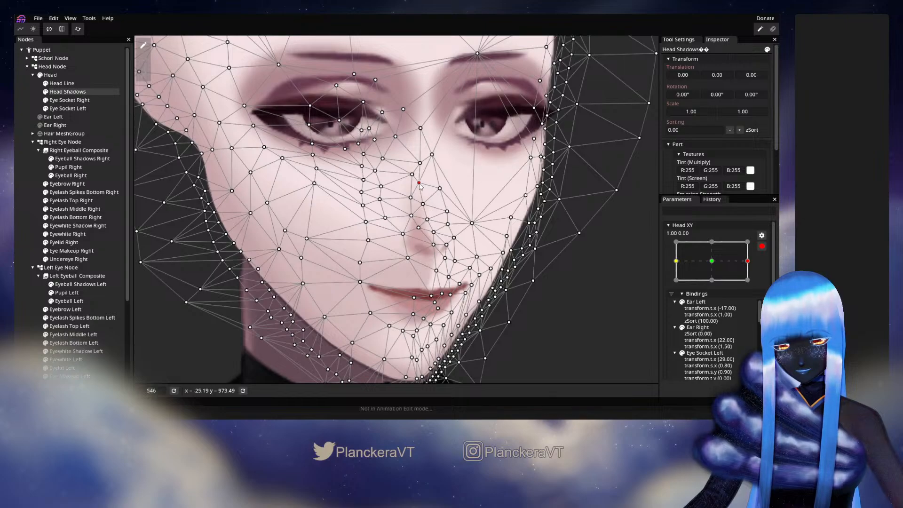
click(18, 198)
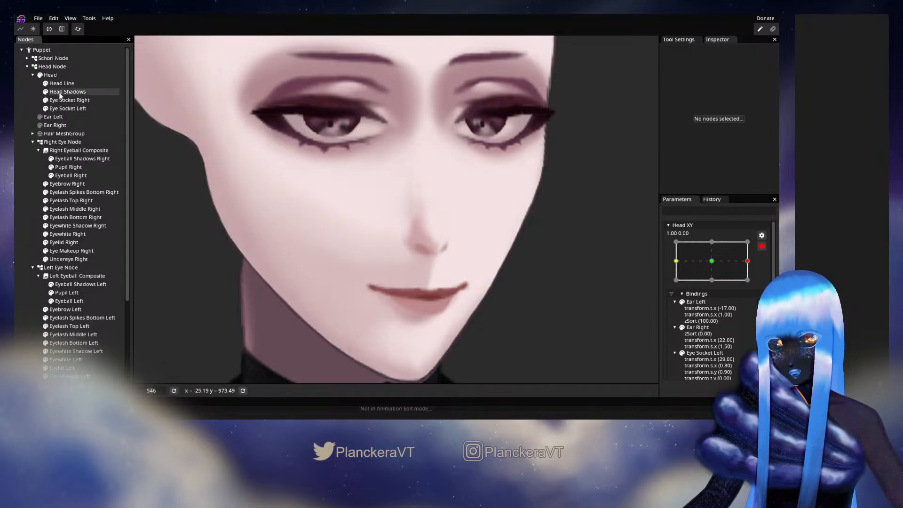
Refine the Head Shadows vertices on the far side of the nose and on its bridge, checking the face after each change.
click(62, 83)
click(79, 92)
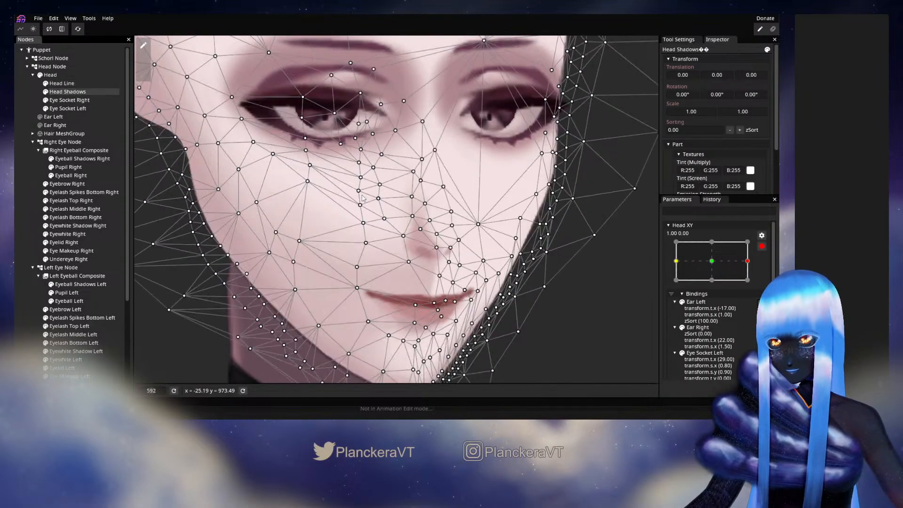
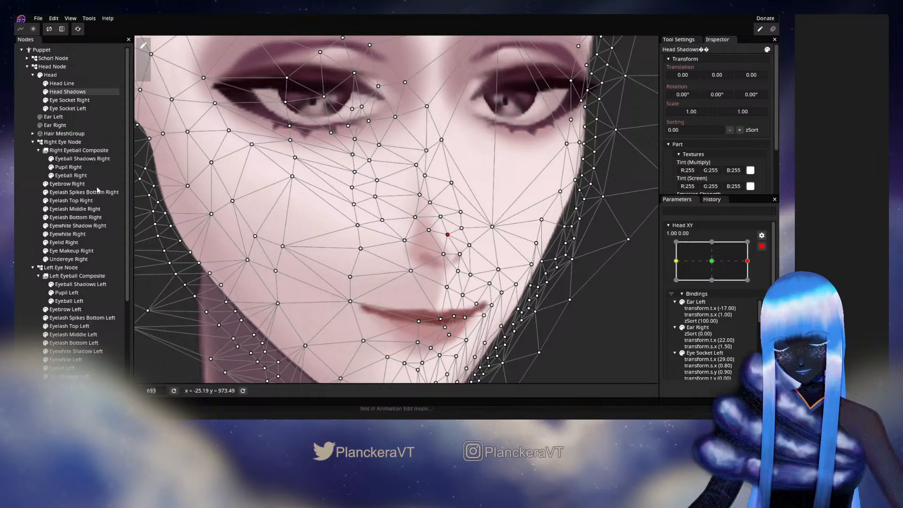
click(32, 201)
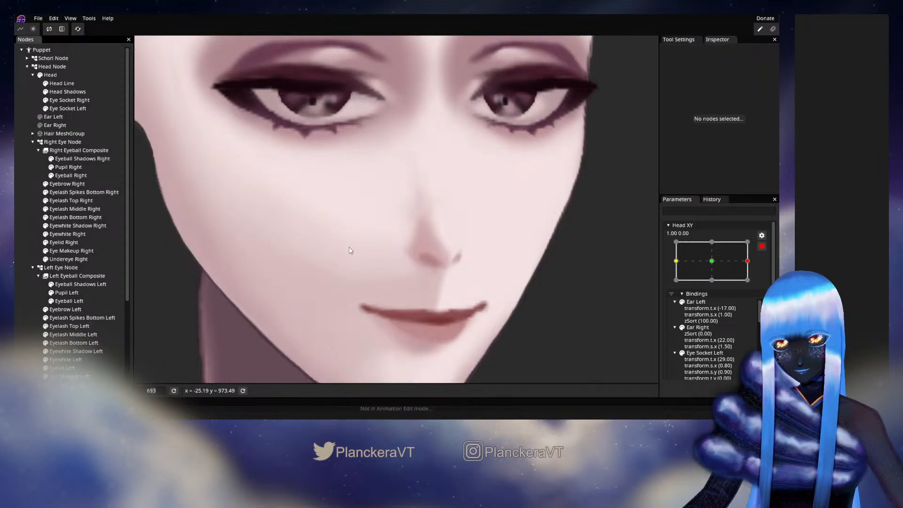
click(67, 92)
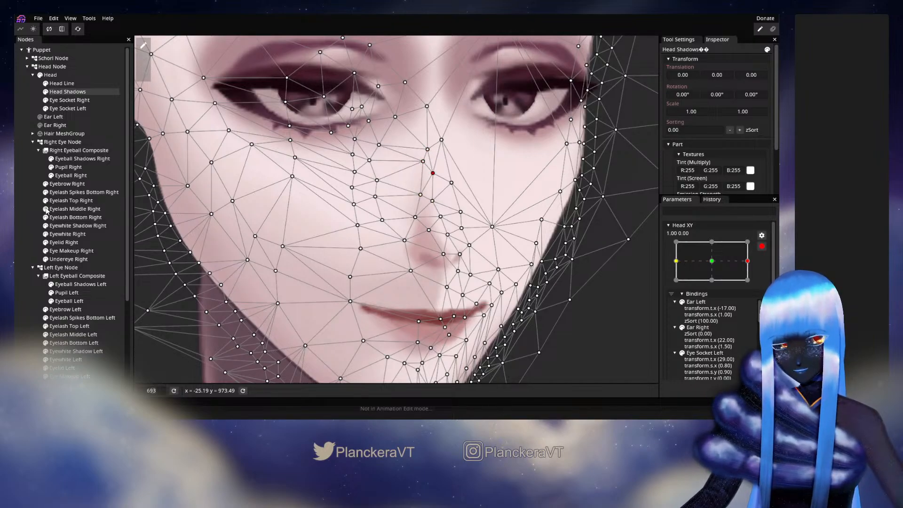
click(277, 242)
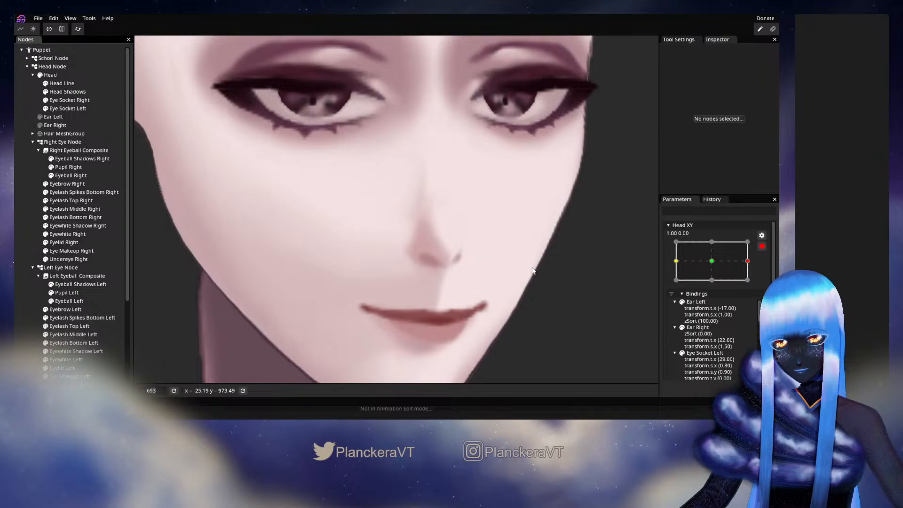
Disarm Head XY to test the turned head from further out, re-arm it at 1.00 0.00 and reselect Head Shadows.
scroll(533, 270, down, 6)
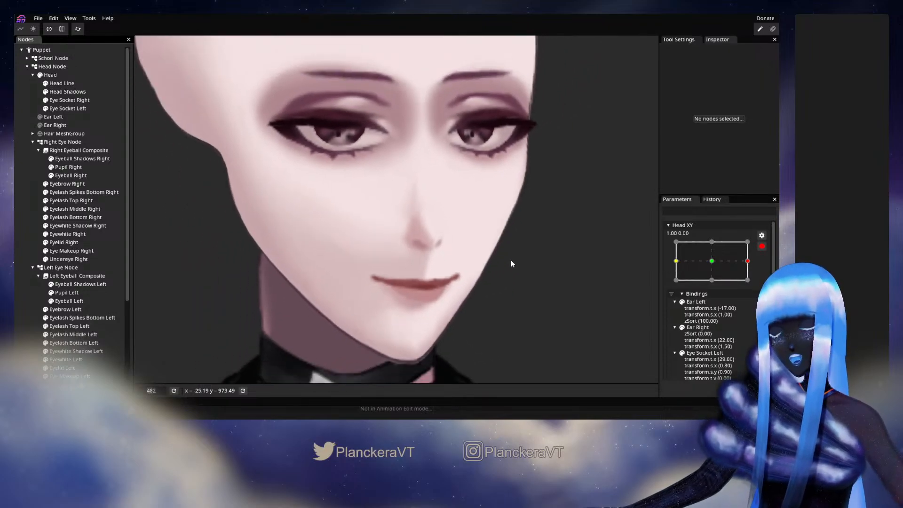
scroll(512, 275, down, 5)
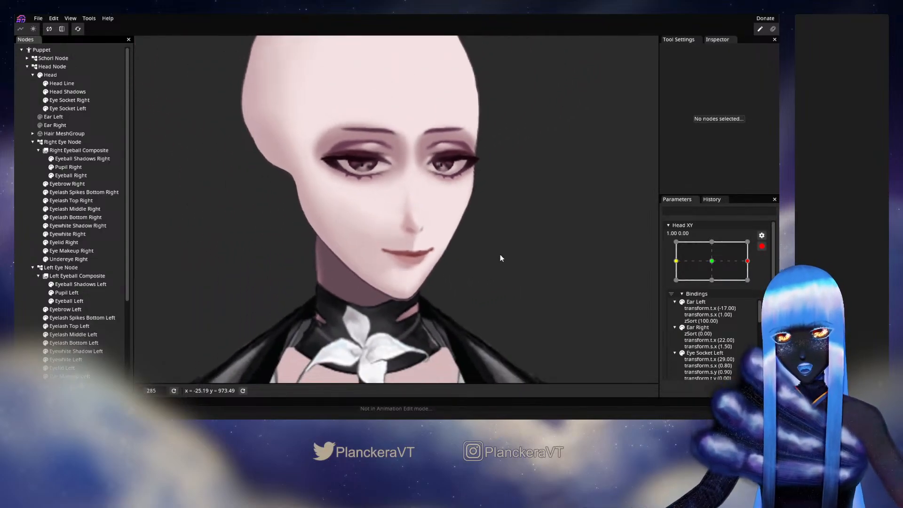
click(762, 246)
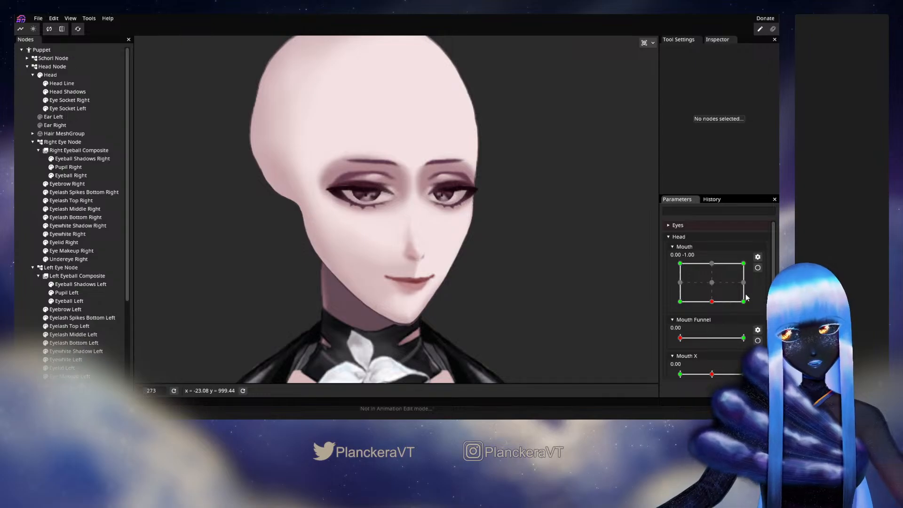
click(702, 238)
mouse_move(740, 291)
mouse_down()
mouse_move(707, 287)
mouse_move(761, 285)
mouse_move(724, 281)
mouse_move(716, 293)
mouse_move(735, 290)
mouse_move(712, 293)
mouse_move(753, 290)
mouse_up()
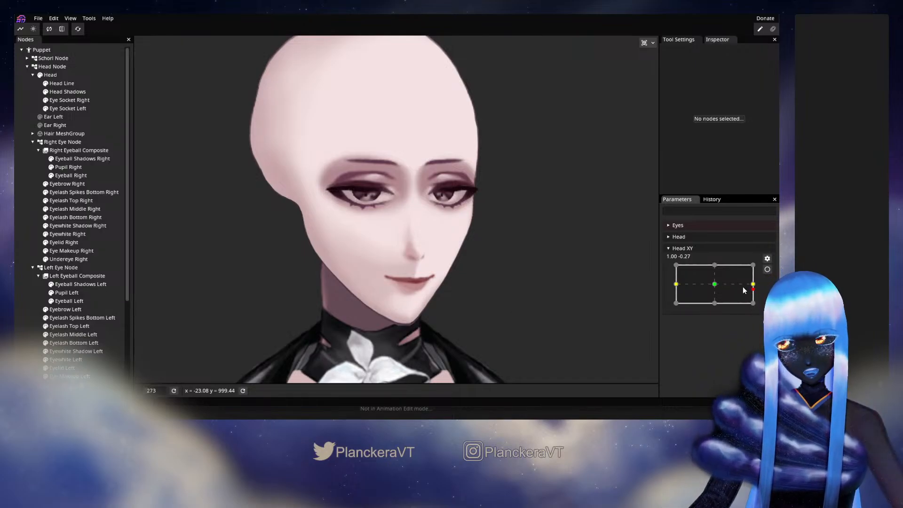
mouse_move(753, 291)
mouse_down()
mouse_move(710, 282)
mouse_move(758, 287)
mouse_up()
click(766, 271)
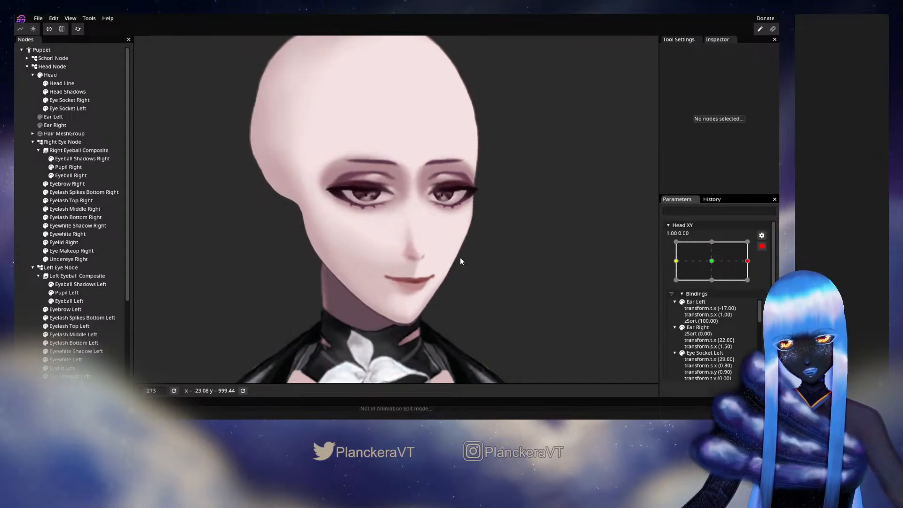
click(66, 91)
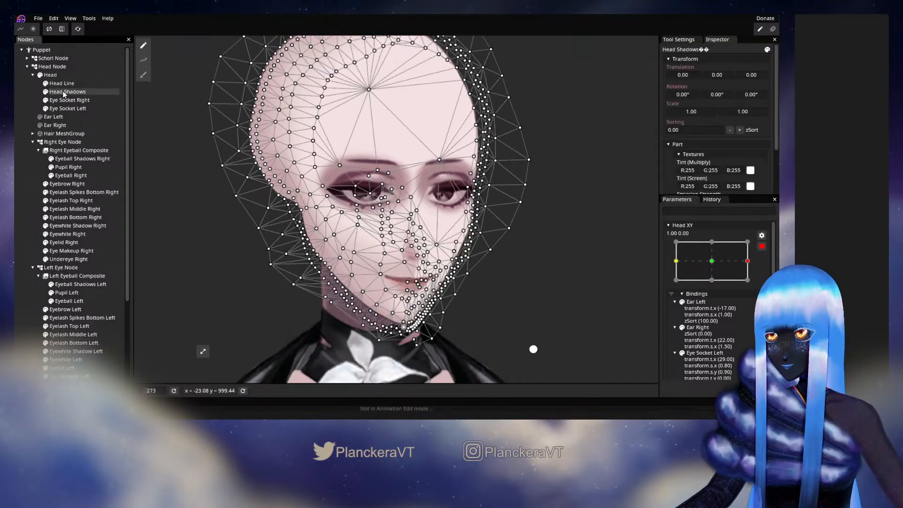
Switch Head Shadows to the Circle Brush and set the brush size to 32.00.
click(143, 74)
scroll(512, 288, up, 5)
drag(562, 289, 498, 283)
drag(563, 43, 566, 43)
drag(615, 152, 681, 143)
drag(623, 96, 535, 96)
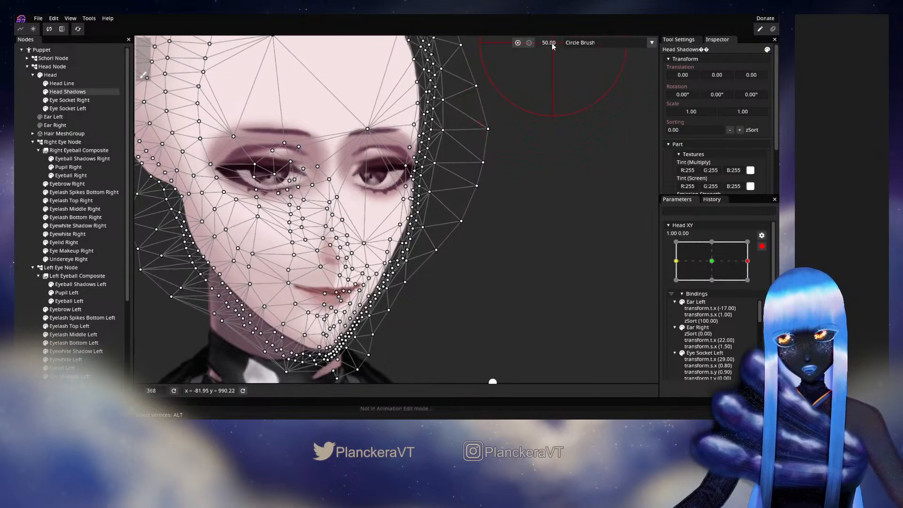
drag(546, 44, 544, 43)
Select the Head Shadows vertices around the near mouth corner and chin and nudge them toward the far side with the Circle Brush.
drag(531, 108, 645, 128)
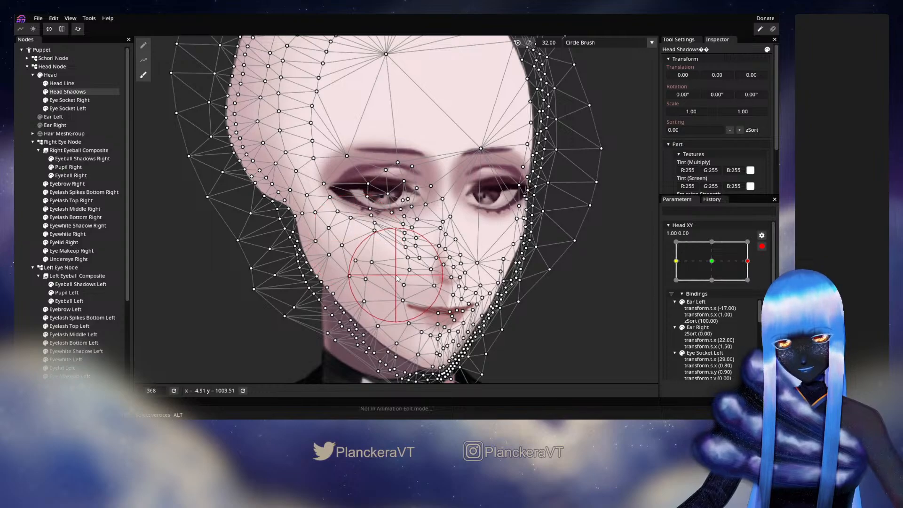
drag(527, 320, 486, 234)
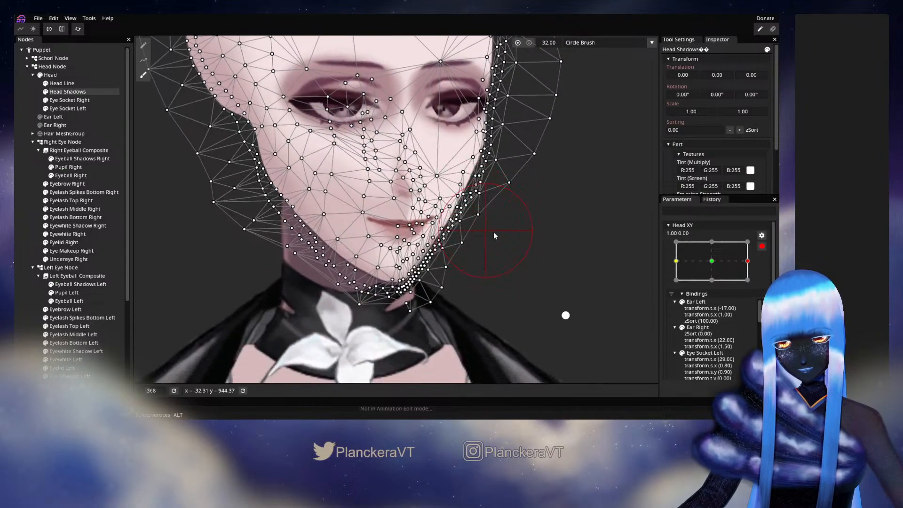
click(144, 45)
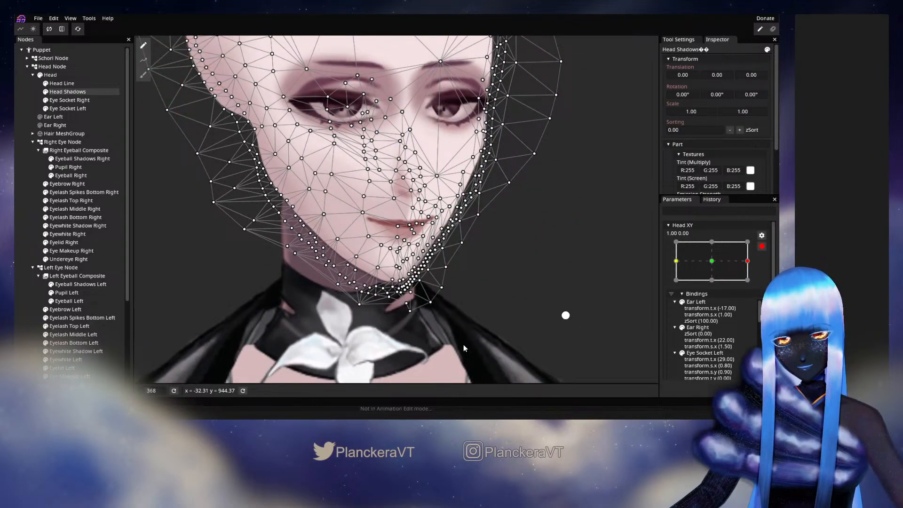
drag(346, 199, 417, 282)
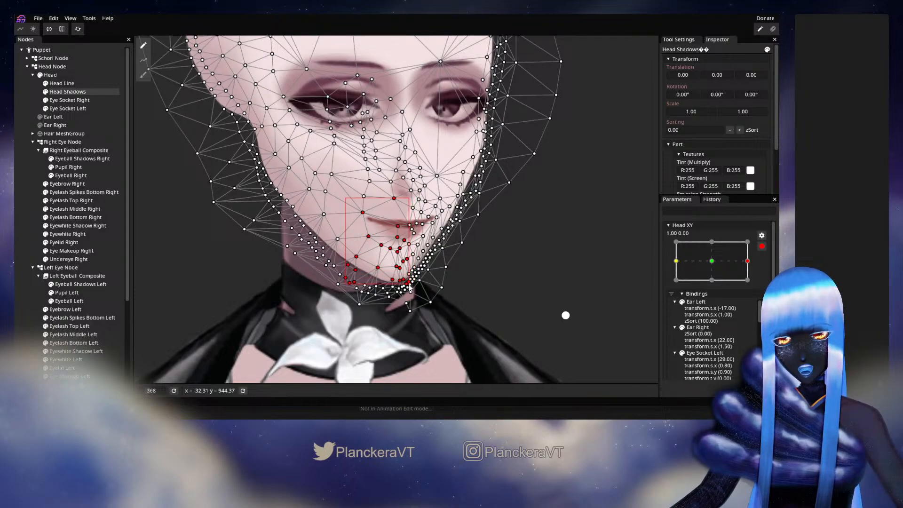
click(143, 75)
drag(371, 250, 389, 257)
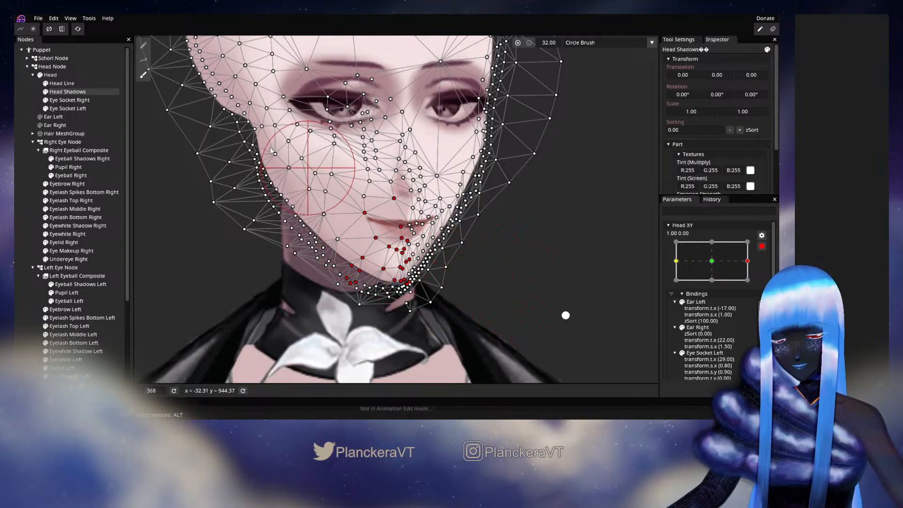
Clear the vertex selection, nudge the far cheek edge of Head Shadows inward, and test the turn with Head XY disarmed before re-arming it at 1.00 0.00.
click(143, 49)
click(144, 75)
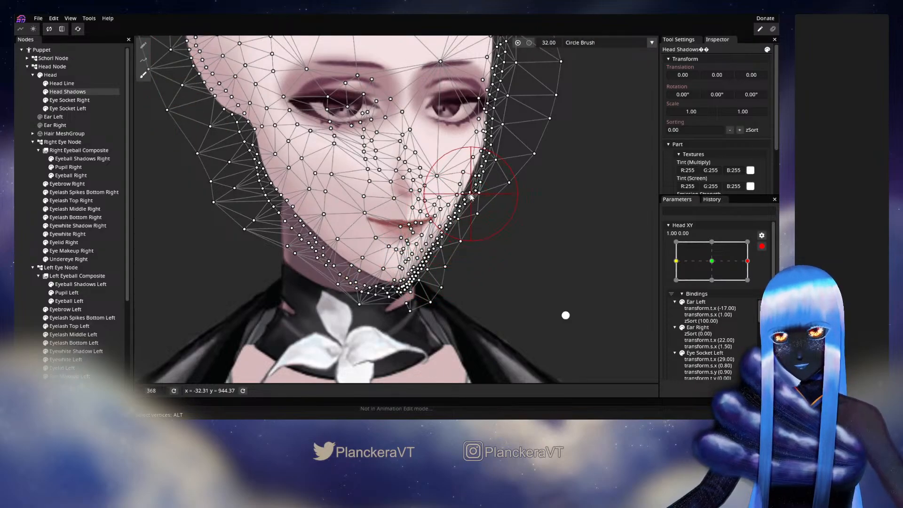
drag(485, 160, 479, 157)
click(31, 194)
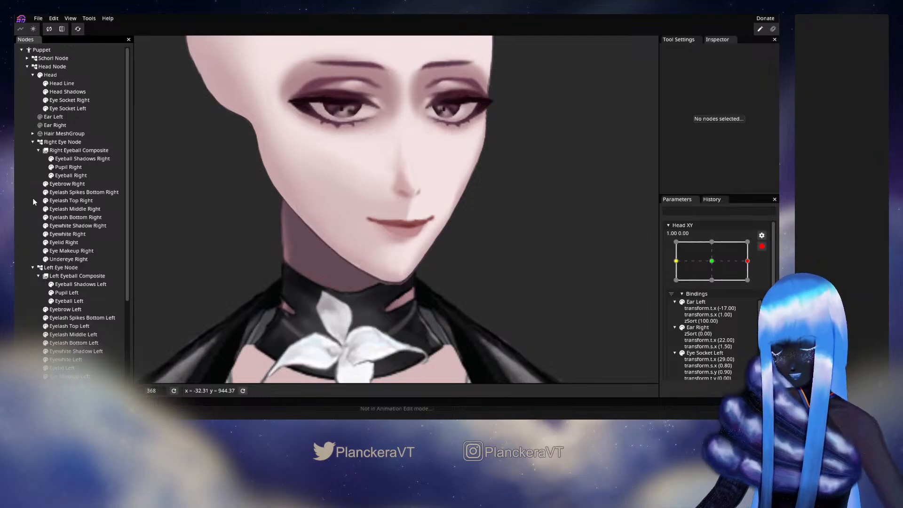
drag(549, 242, 577, 284)
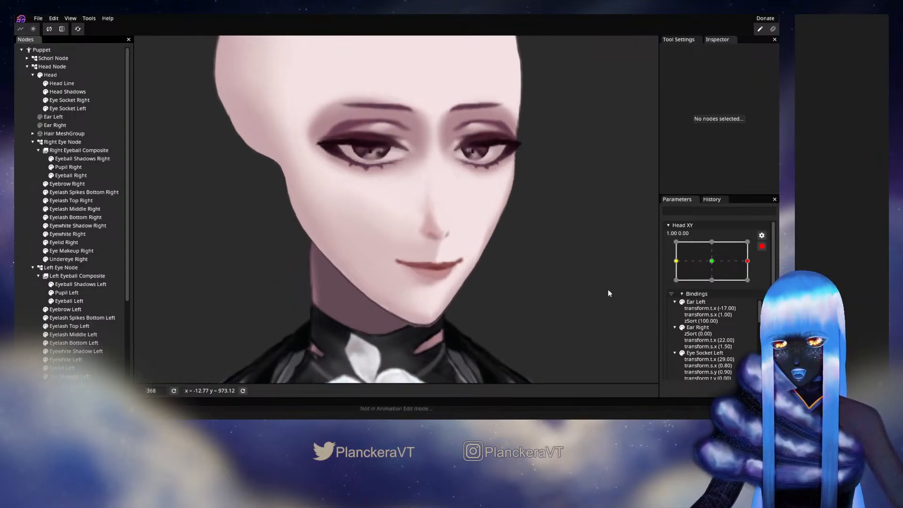
click(762, 246)
mouse_move(753, 284)
mouse_down()
mouse_move(712, 285)
mouse_move(753, 284)
mouse_up()
click(767, 269)
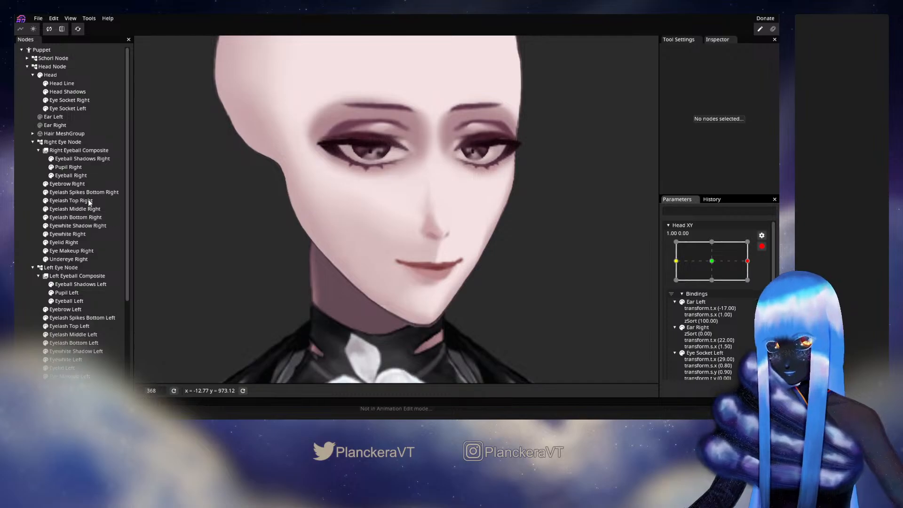
Brush the Head Shadows vertices below the near eye slightly upward and test the turn with Head XY disarmed, re-arming it at 1.00 0.00.
click(67, 92)
click(143, 75)
drag(354, 202, 354, 196)
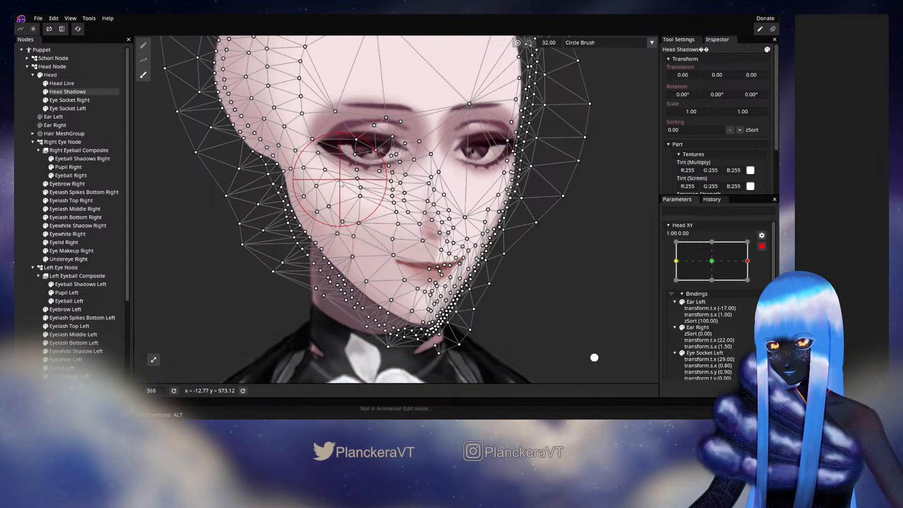
click(51, 211)
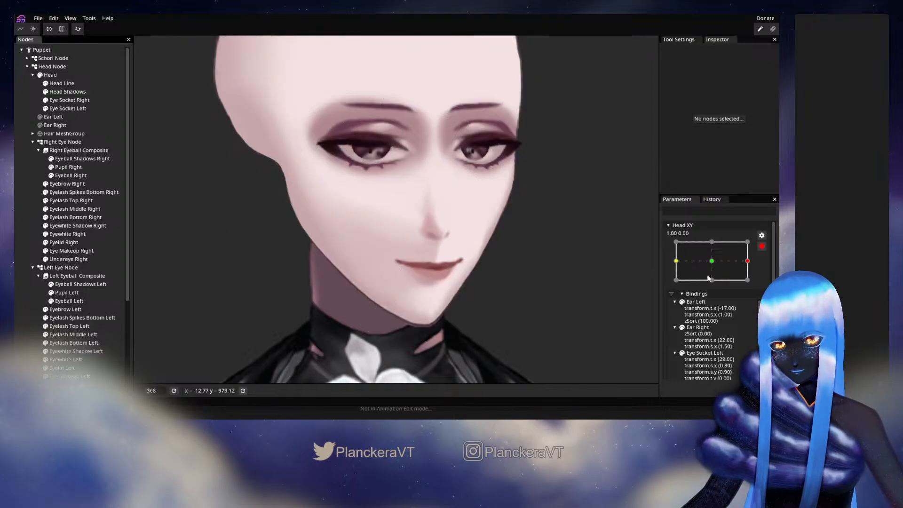
click(762, 246)
mouse_move(753, 284)
mouse_down()
mouse_move(709, 285)
mouse_move(763, 289)
mouse_up()
click(767, 269)
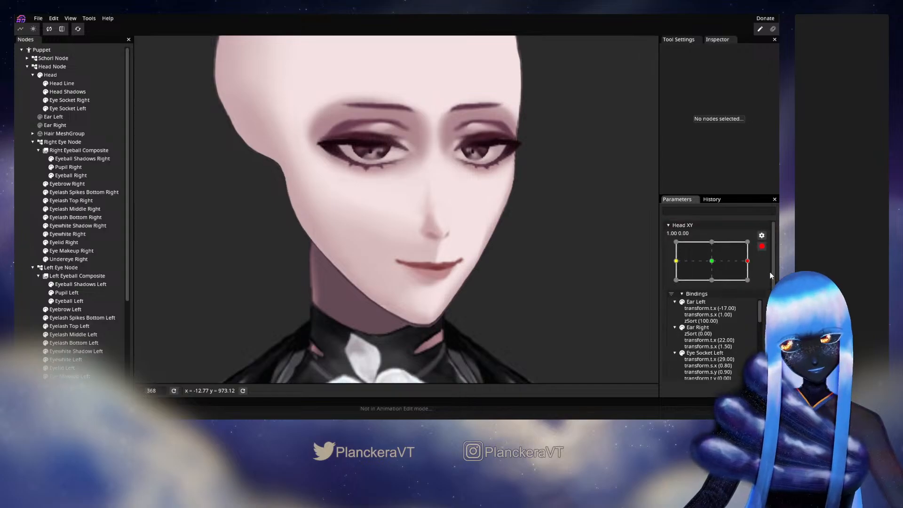
Brush the Head Shadows vertices along the far cheek and jaw outward, test the turn with Head XY disarmed, and re-arm it at 1.00 0.00.
click(65, 92)
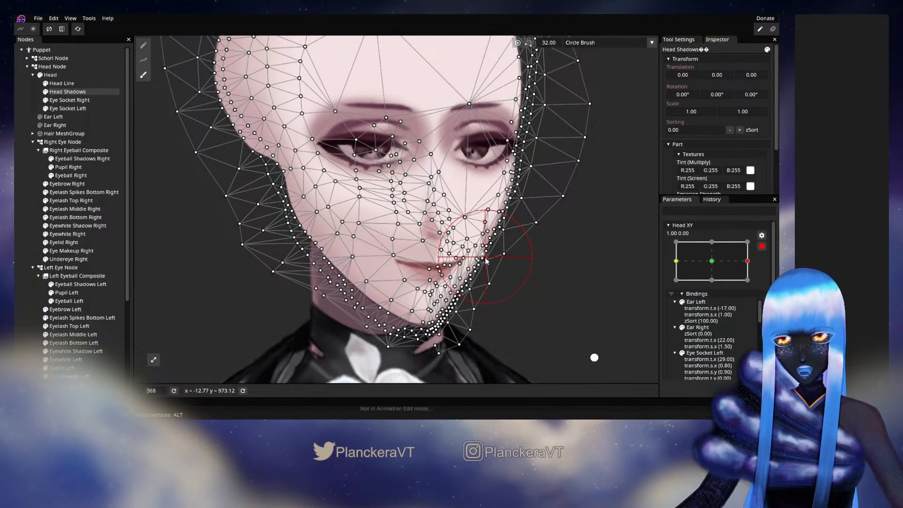
drag(488, 262, 493, 264)
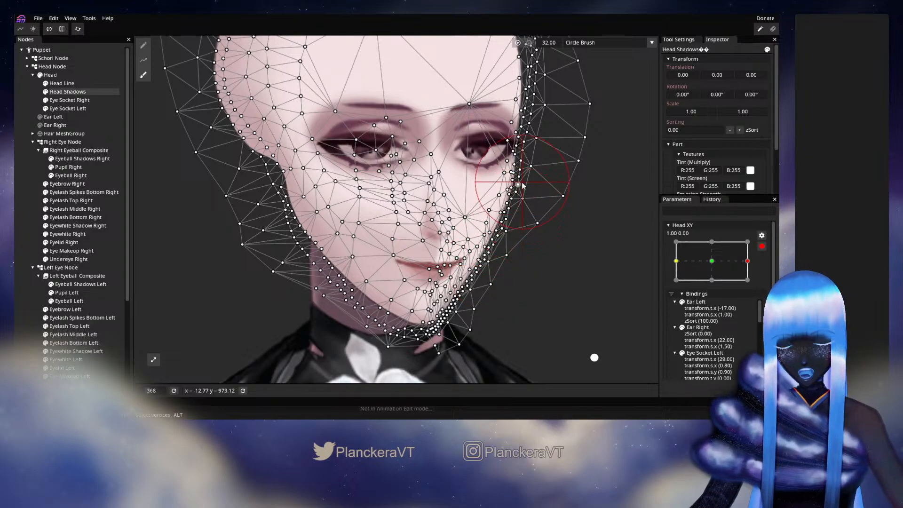
drag(485, 295, 471, 324)
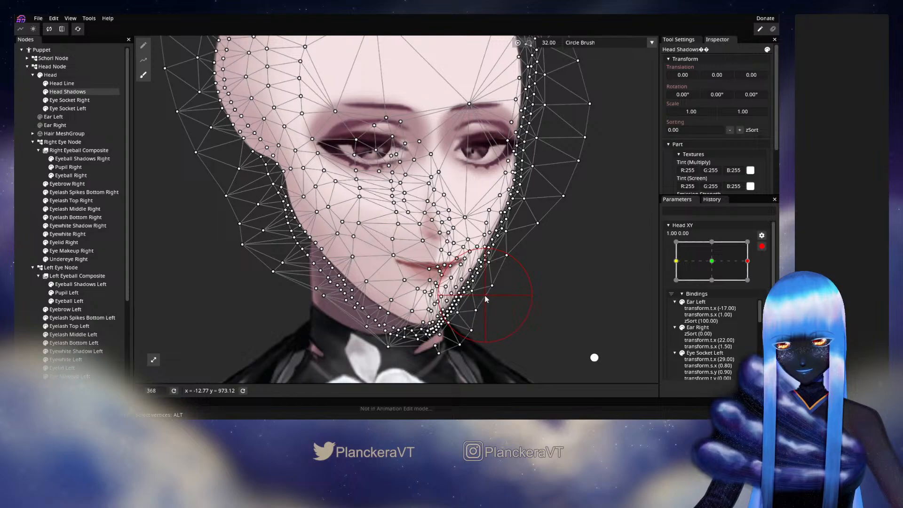
click(15, 223)
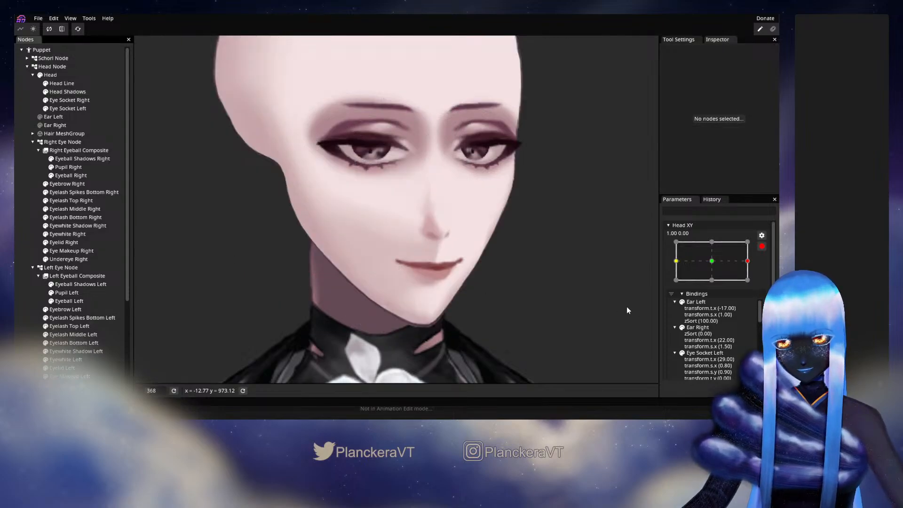
click(762, 246)
mouse_move(753, 284)
mouse_down()
mouse_move(715, 287)
mouse_move(760, 288)
mouse_move(704, 289)
mouse_move(758, 287)
mouse_up()
click(767, 270)
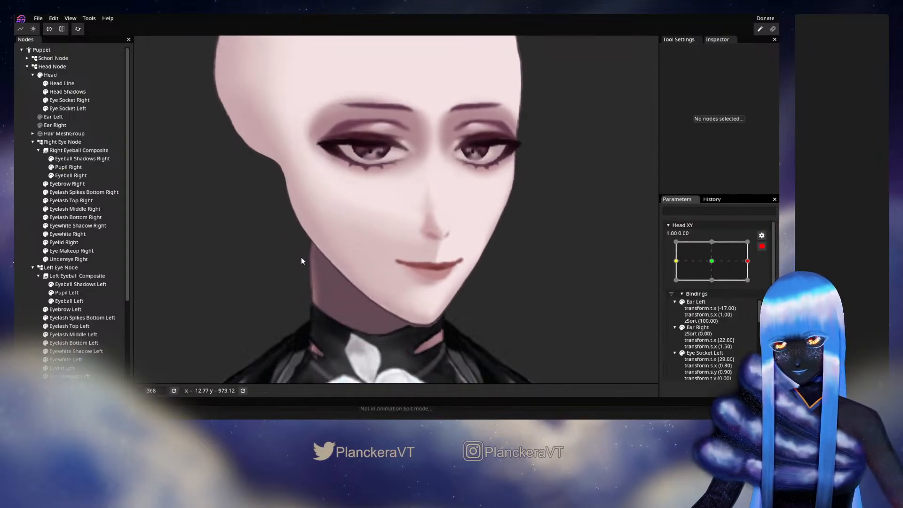
Compare the Head Shadows mesh around the nose between the Head XY keypoints 0.00 0.00 and 1.00 0.00.
click(68, 92)
scroll(487, 265, up, 5)
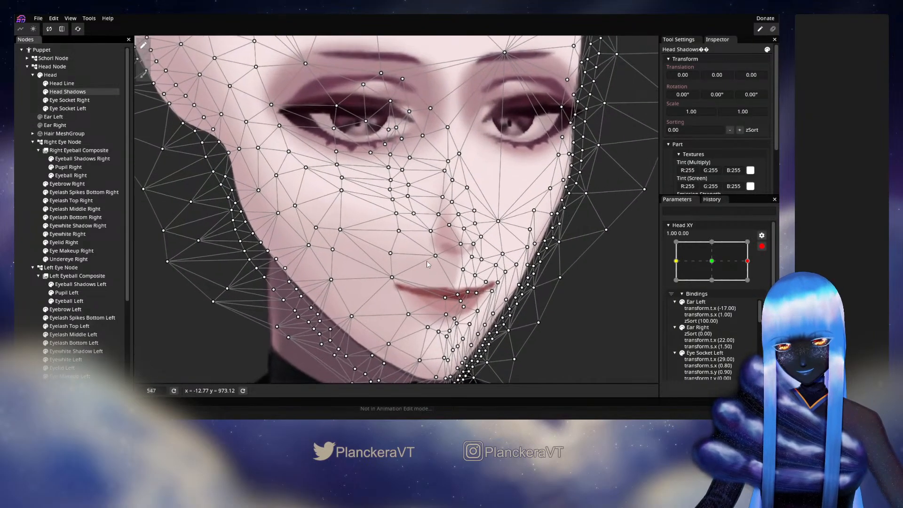
click(713, 261)
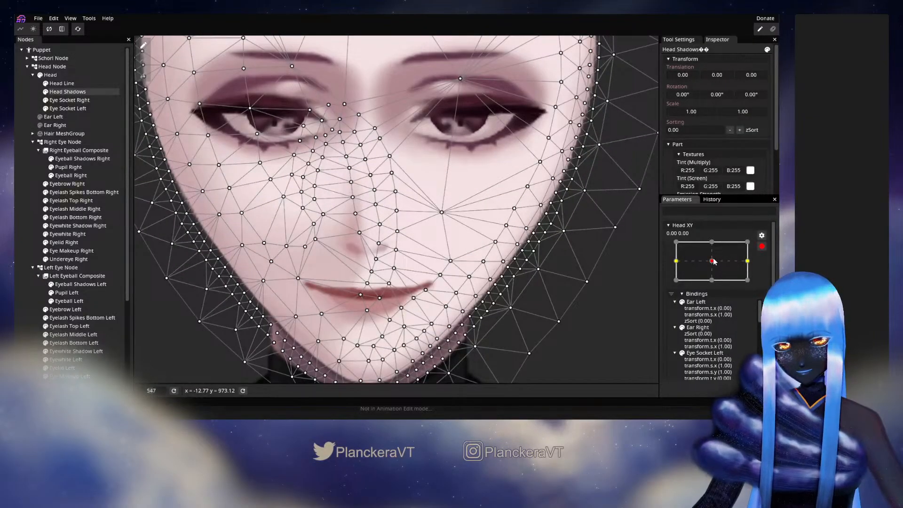
click(746, 261)
click(719, 264)
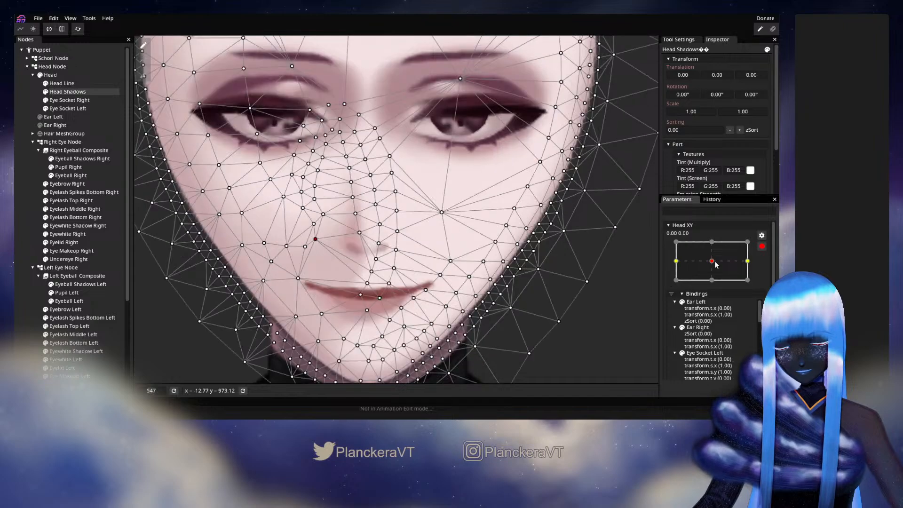
drag(714, 264, 767, 269)
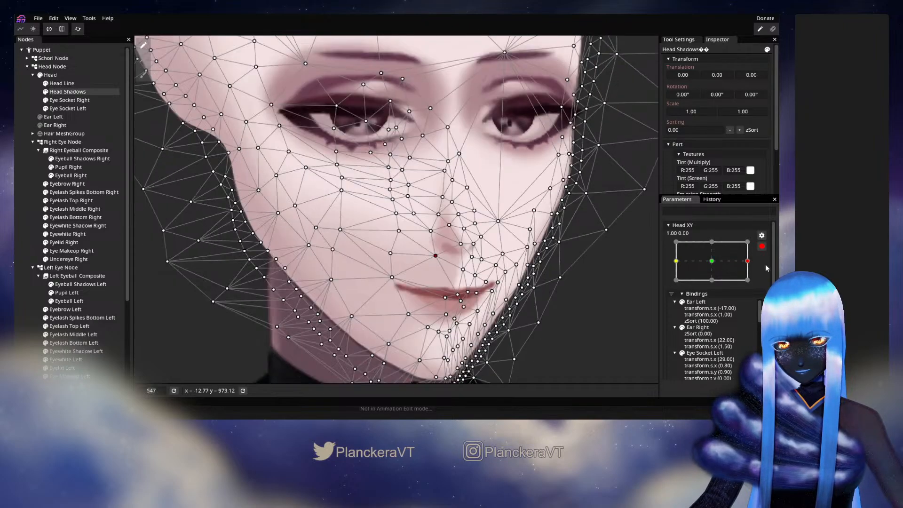
Adjust the Head Shadows vertices beside the near nostril and on the side of the nose, and inspect the face up close without the mesh.
click(436, 256)
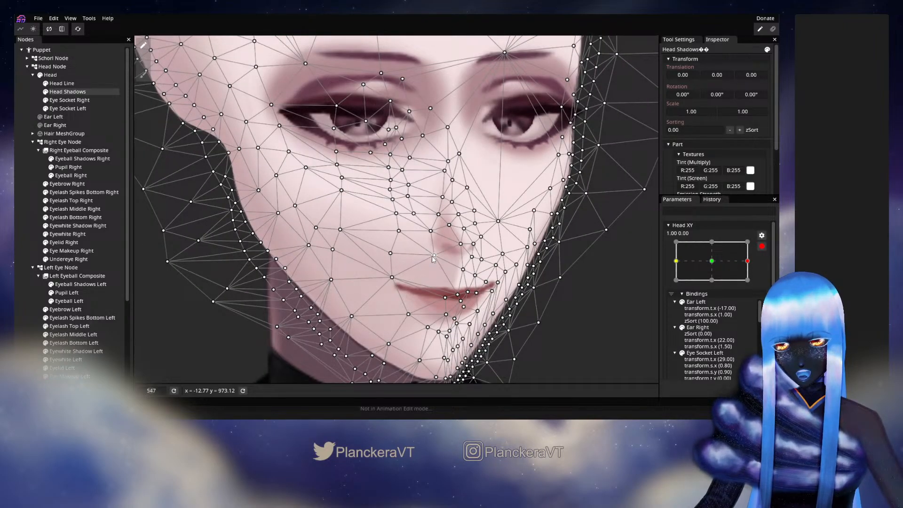
drag(431, 257, 431, 252)
mouse_move(750, 266)
mouse_down()
mouse_move(710, 262)
mouse_move(753, 262)
mouse_up()
click(431, 231)
drag(431, 231, 472, 247)
click(420, 223)
click(22, 215)
scroll(476, 270, up, 8)
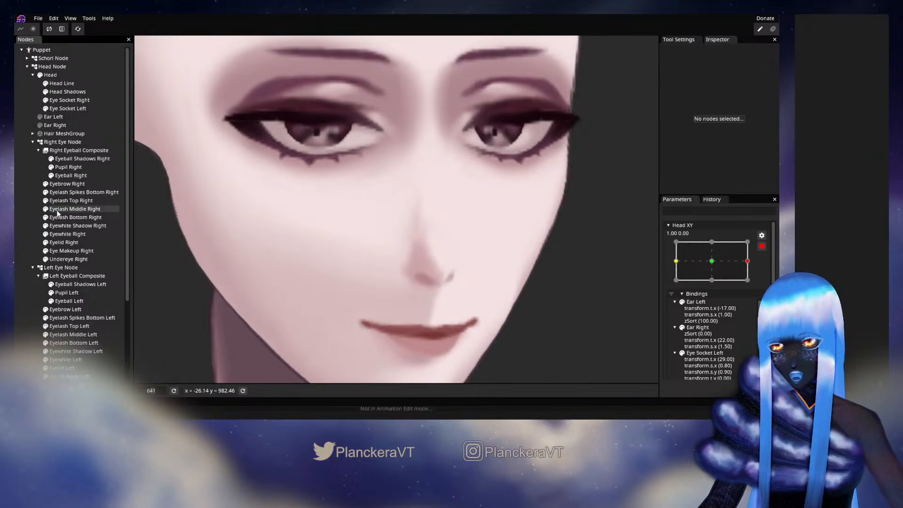
Reposition individual Head Shadows vertices on the middle of the nose bridge, checking the face without the mesh after each change.
click(77, 92)
scroll(417, 248, up, 3)
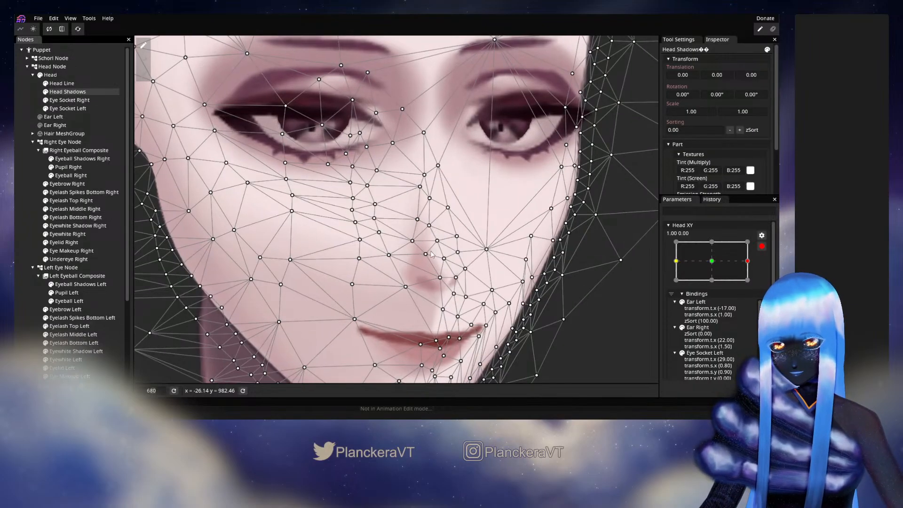
drag(418, 220, 422, 172)
click(36, 168)
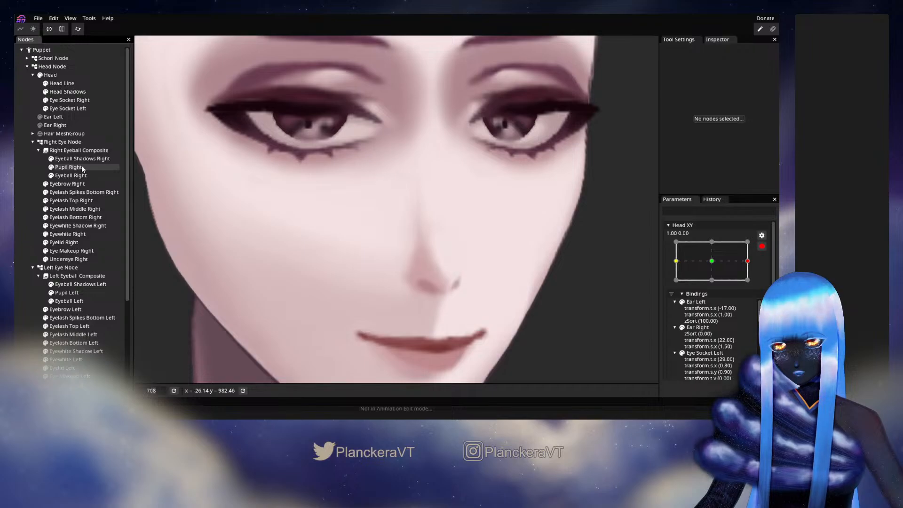
click(67, 92)
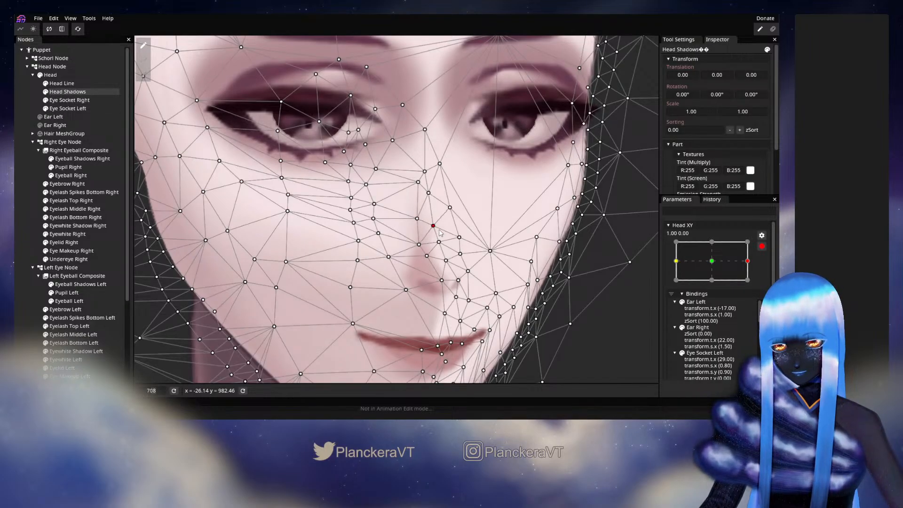
drag(422, 244, 422, 217)
click(32, 187)
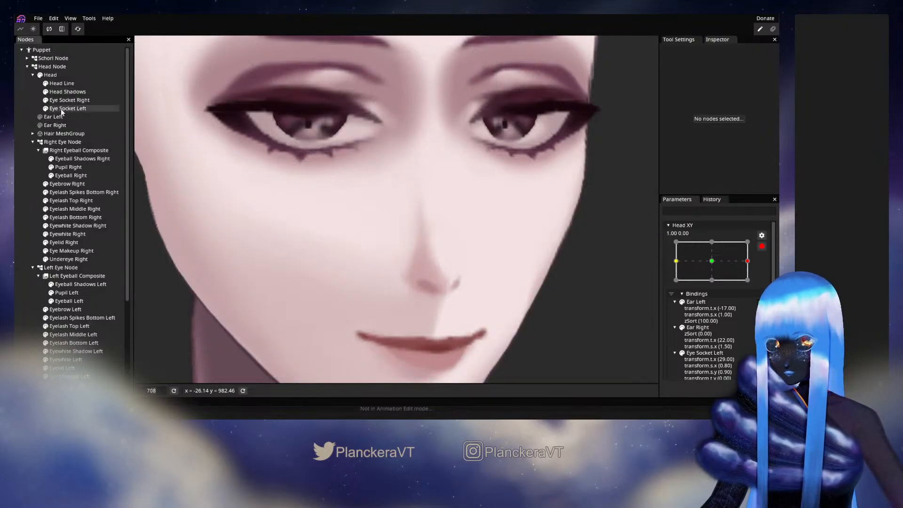
Shift the Head Shadows vertices along the nose bridge down and toward the far cheek, and check the bare face from further out.
click(103, 92)
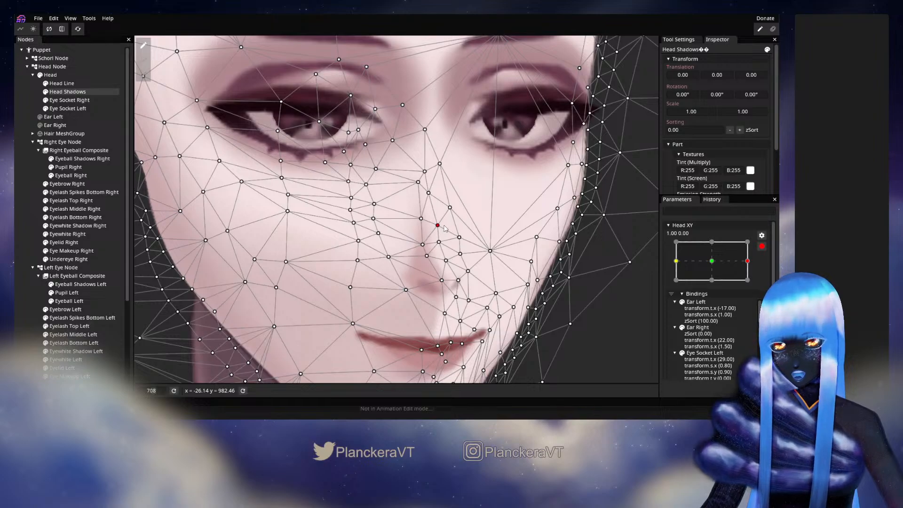
drag(429, 193, 455, 205)
drag(439, 165, 442, 191)
drag(445, 225, 453, 258)
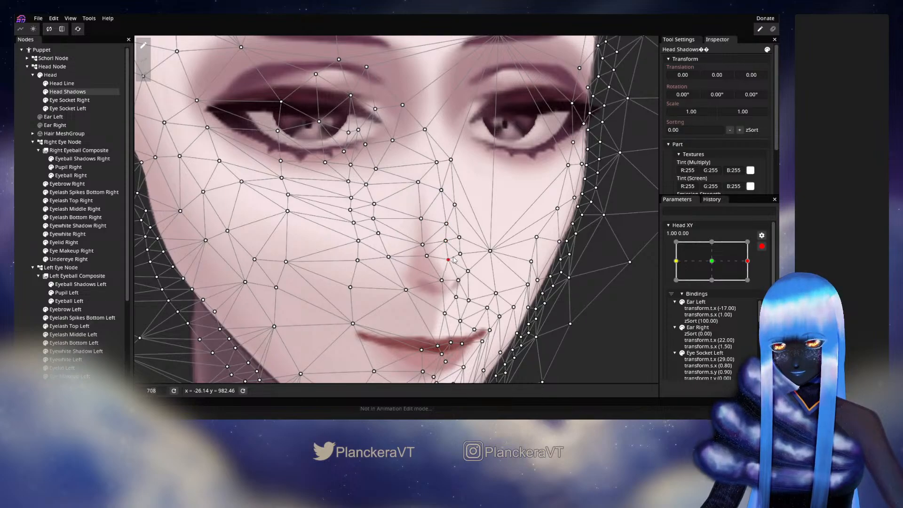
click(31, 201)
scroll(494, 277, down, 6)
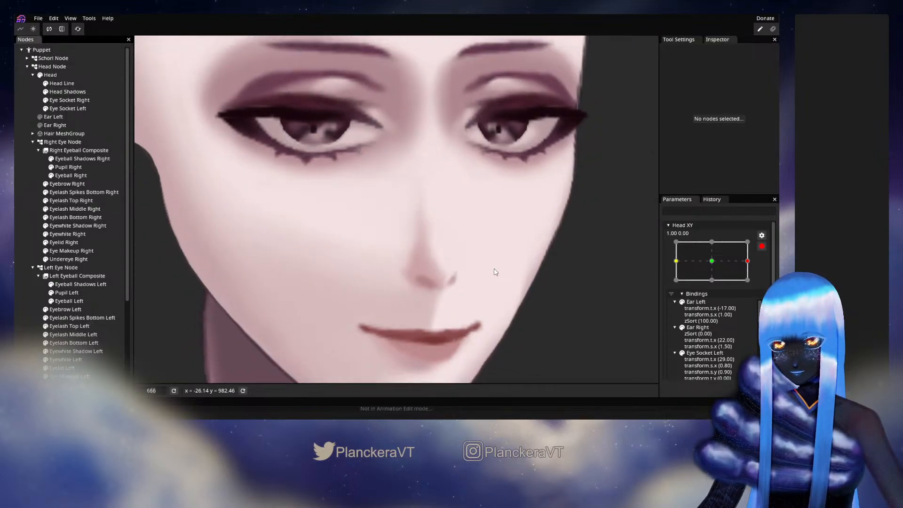
scroll(489, 269, up, 1)
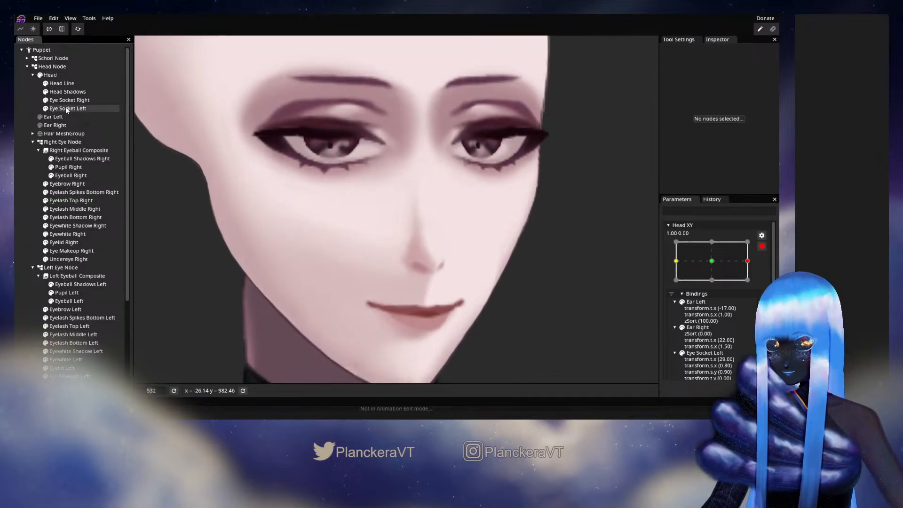
Compare the face with Head Shadows hidden and shown, then reshape the Head Shadows mesh beside the nose and below the right eye.
click(47, 93)
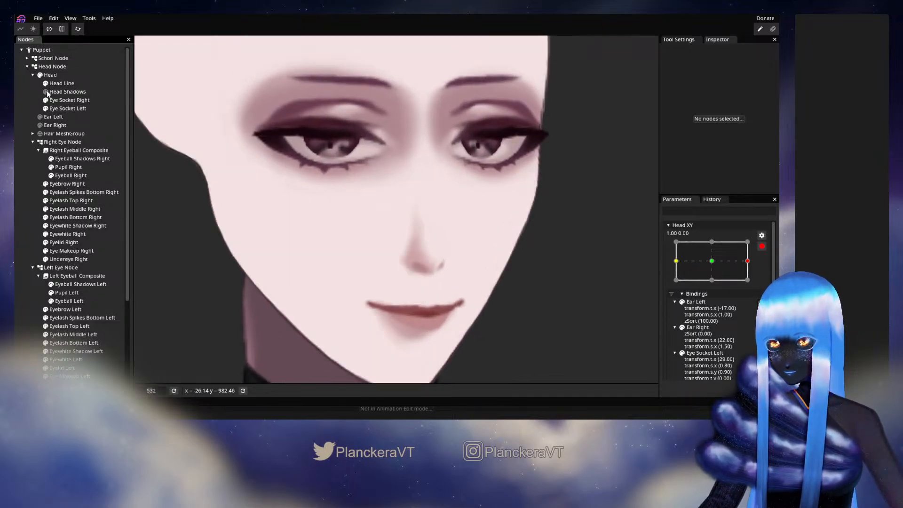
click(46, 92)
click(82, 93)
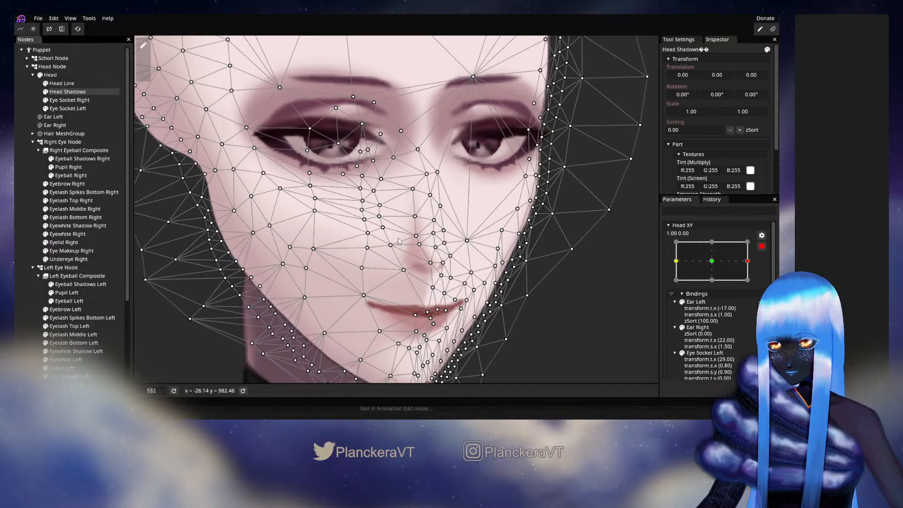
drag(415, 237, 387, 251)
click(374, 191)
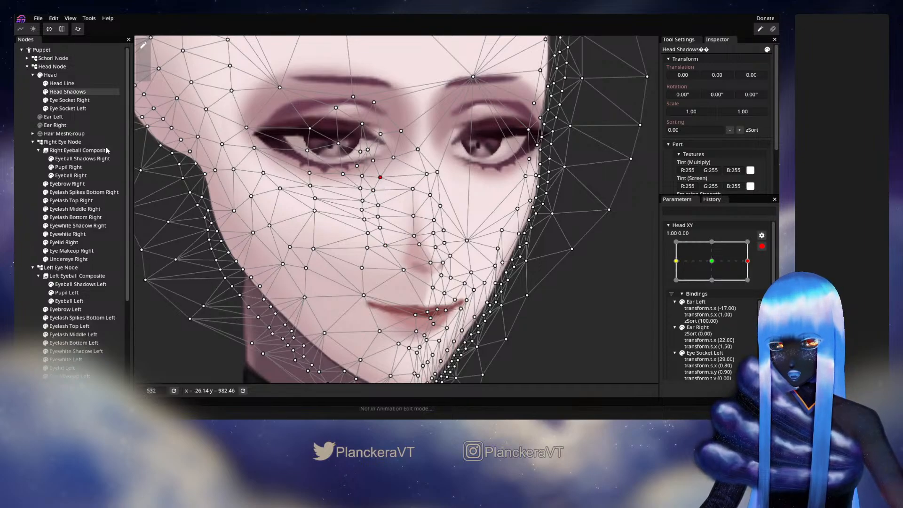
click(27, 142)
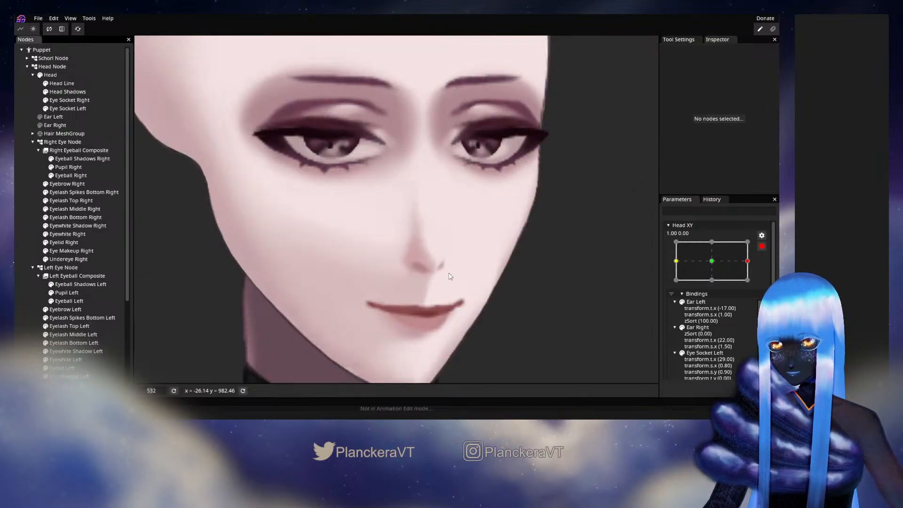
Push the Head Shadows mesh along the puppet's right lower jaw with the Circle Brush at size 32.
scroll(449, 278, down, 3)
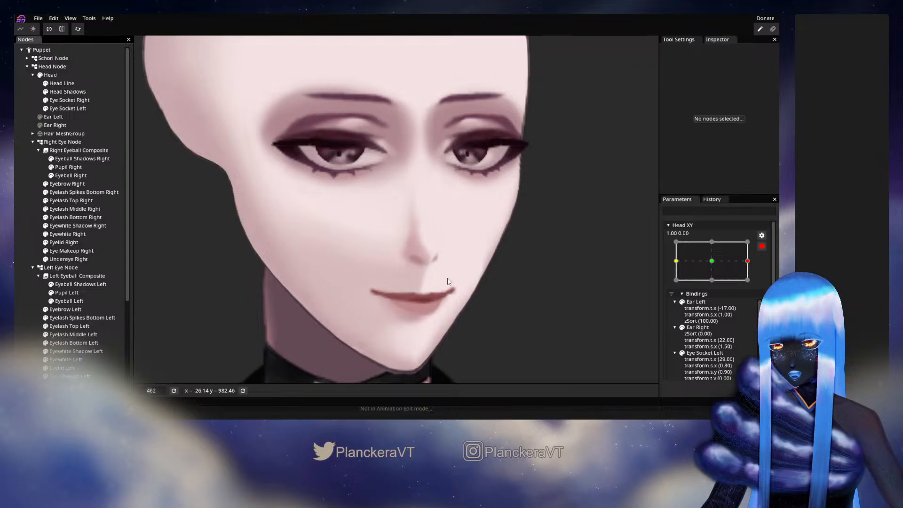
scroll(449, 281, down, 3)
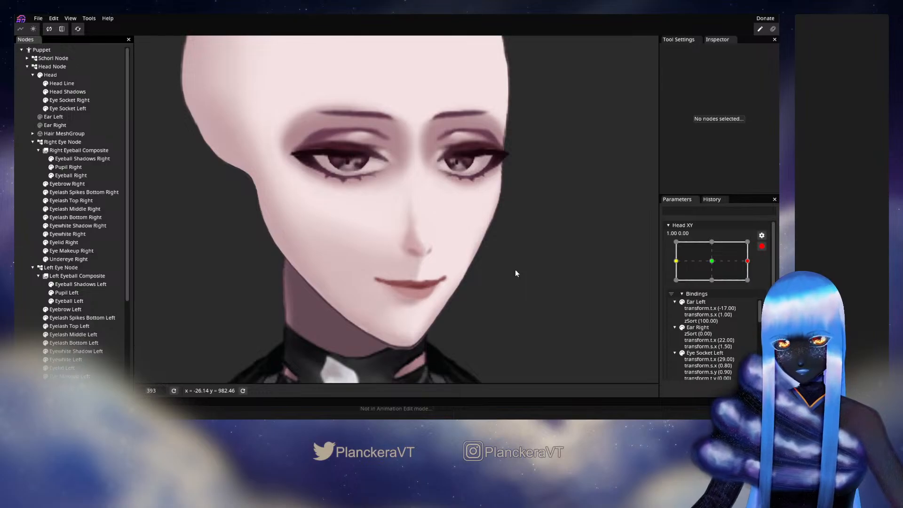
drag(515, 269, 525, 201)
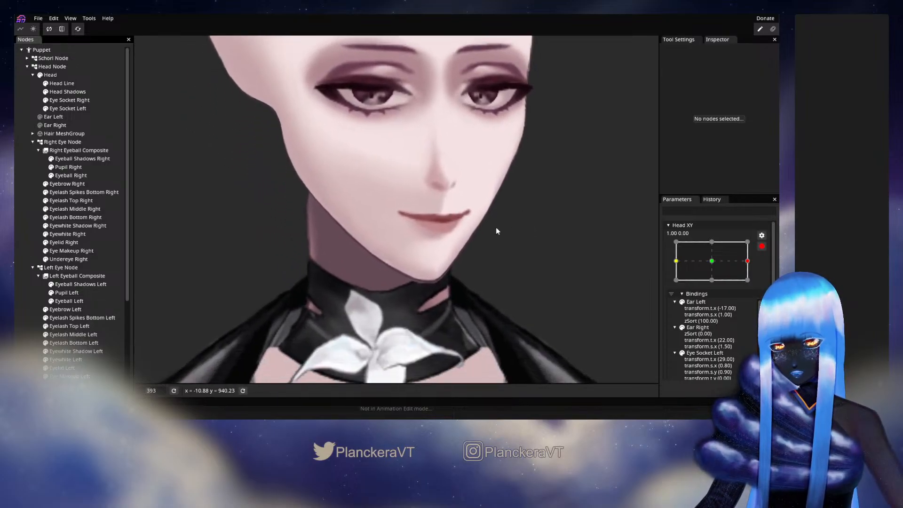
click(66, 91)
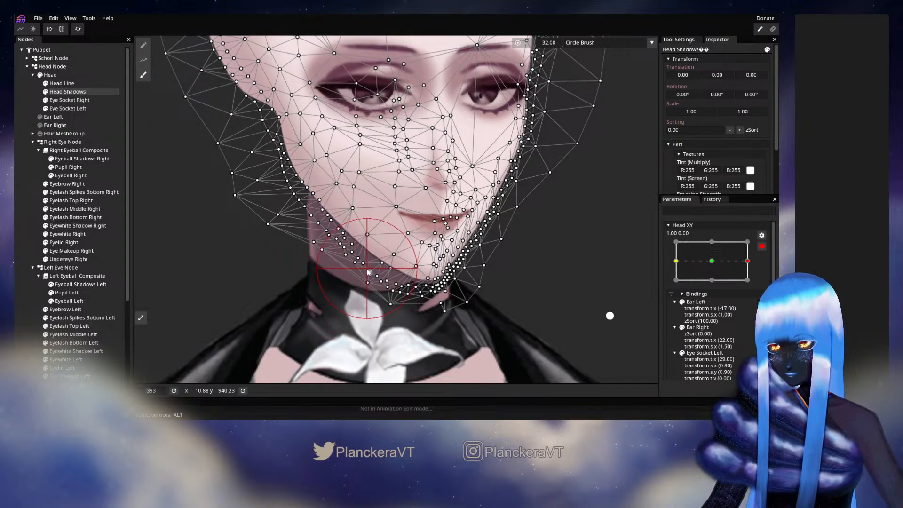
drag(369, 292, 340, 295)
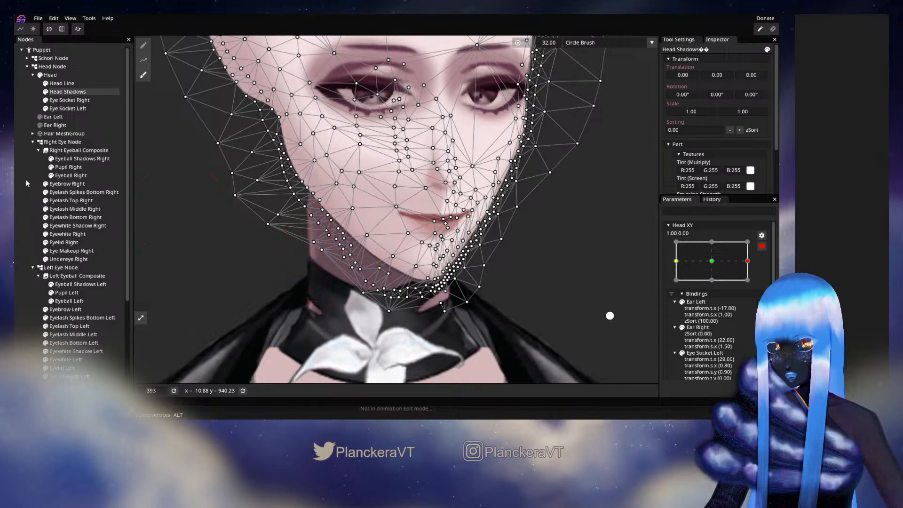
key(Escape)
Move individual Head Shadows vertices along the puppet's right jawline, from the chin up to the cheek.
scroll(383, 277, up, 3)
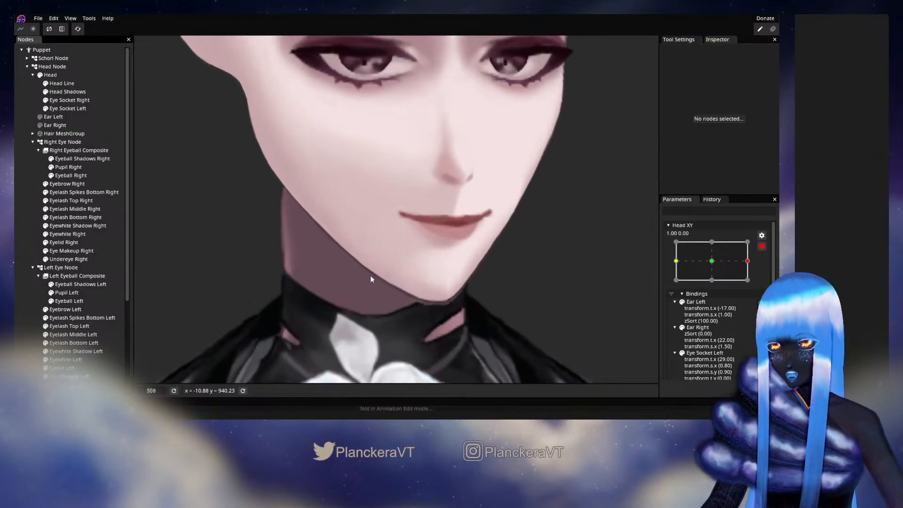
drag(394, 284, 421, 259)
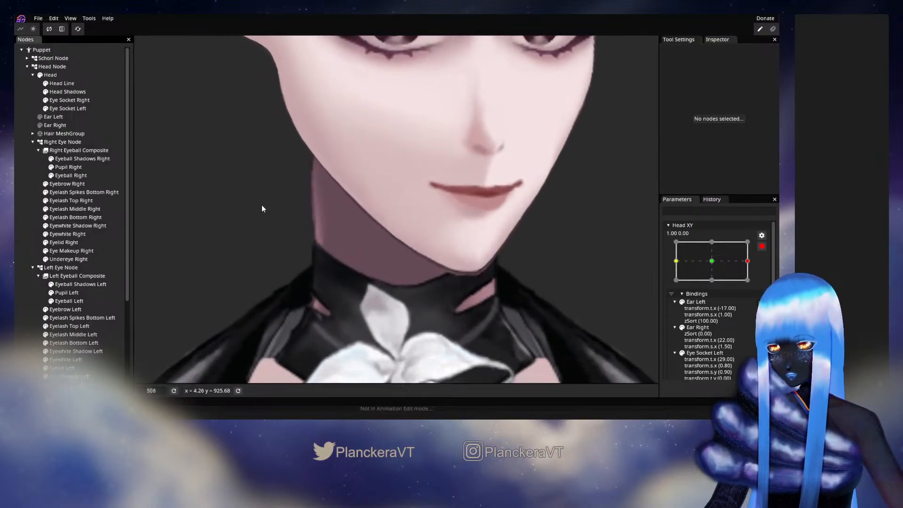
click(71, 83)
scroll(406, 258, up, 1)
click(68, 92)
scroll(398, 261, up, 2)
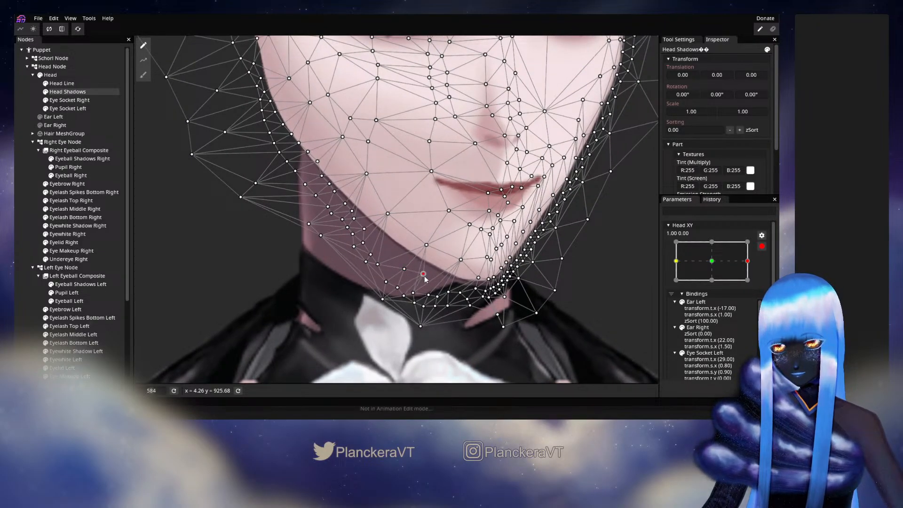
mouse_move(422, 280)
mouse_down()
mouse_move(412, 274)
mouse_move(424, 293)
mouse_move(416, 280)
mouse_up()
drag(427, 249, 459, 269)
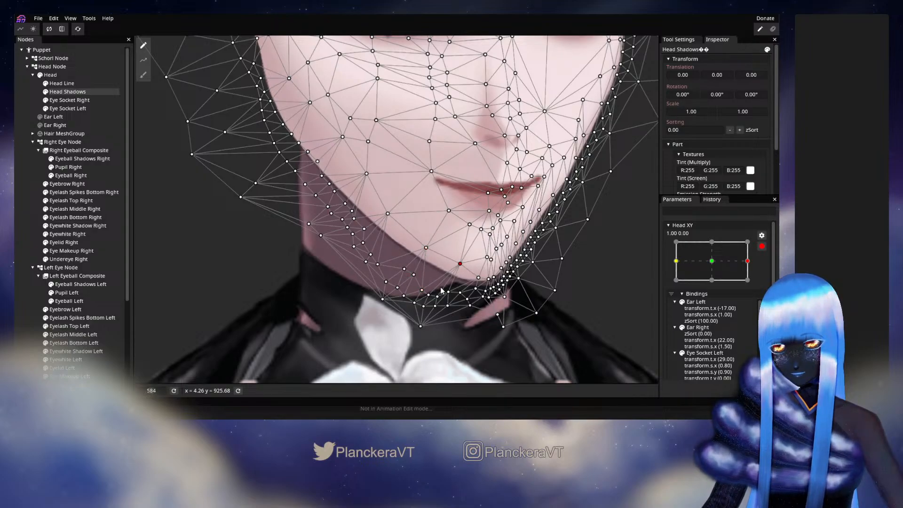
drag(387, 219, 385, 223)
drag(367, 179, 364, 182)
drag(341, 142, 335, 144)
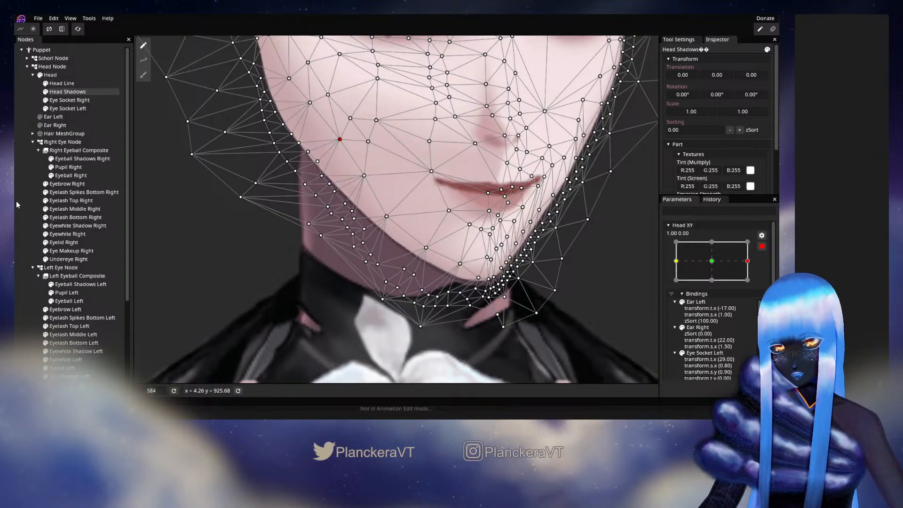
click(28, 190)
Shift a Head Shadows vertex upward on the chin below the mouth, and save the puppet.
scroll(516, 281, down, 2)
scroll(514, 282, down, 2)
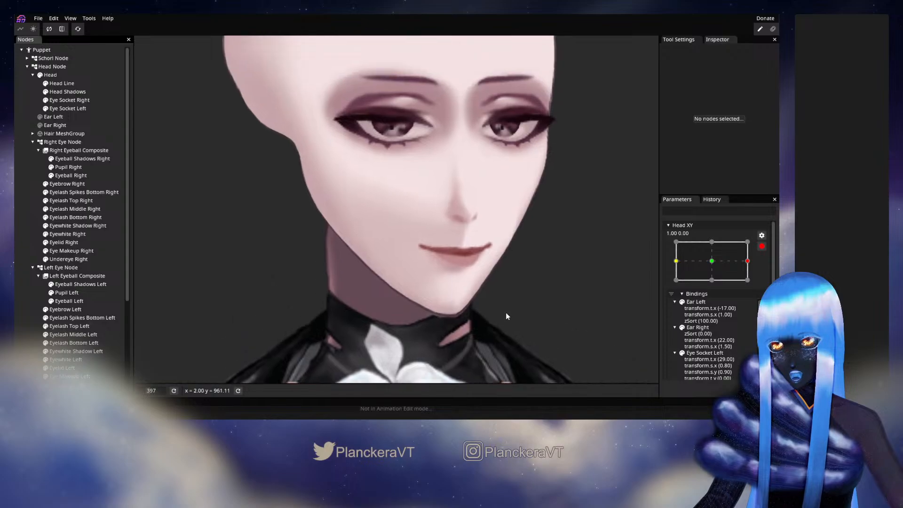
drag(513, 289, 507, 309)
scroll(507, 309, up, 3)
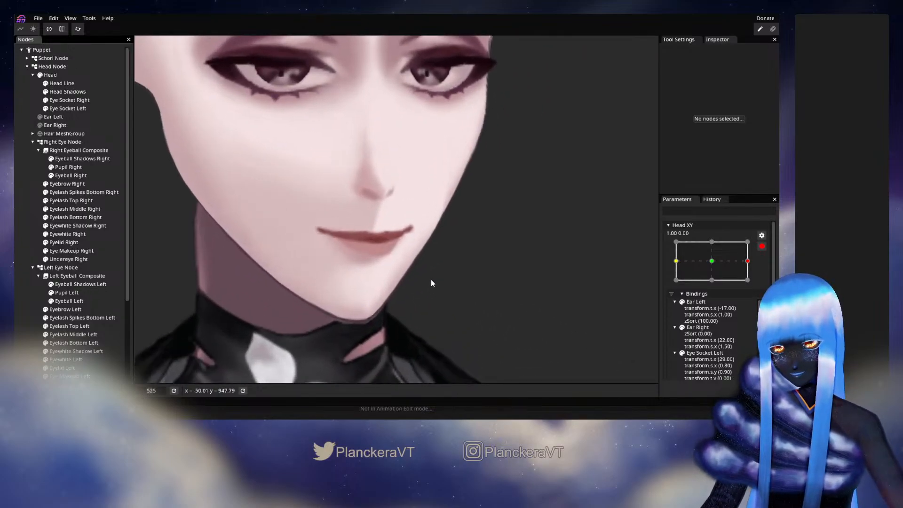
scroll(443, 289, up, 1)
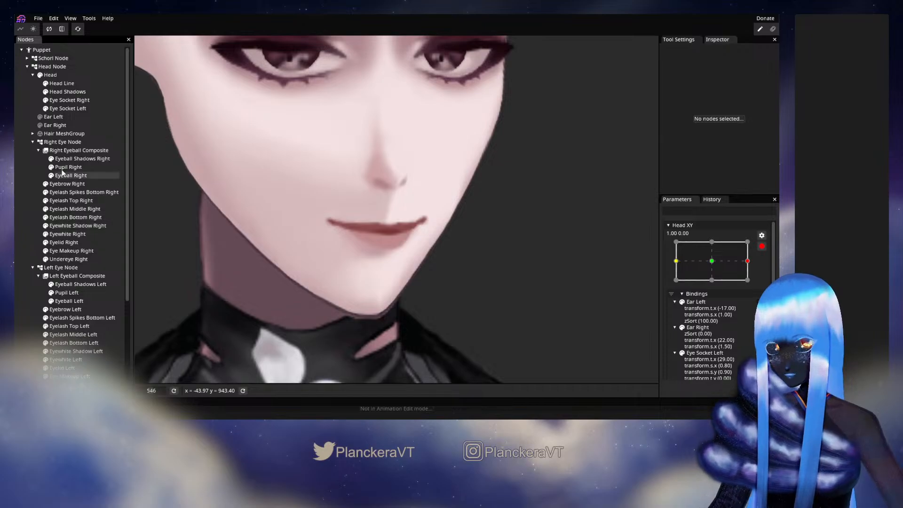
click(67, 92)
scroll(424, 301, up, 2)
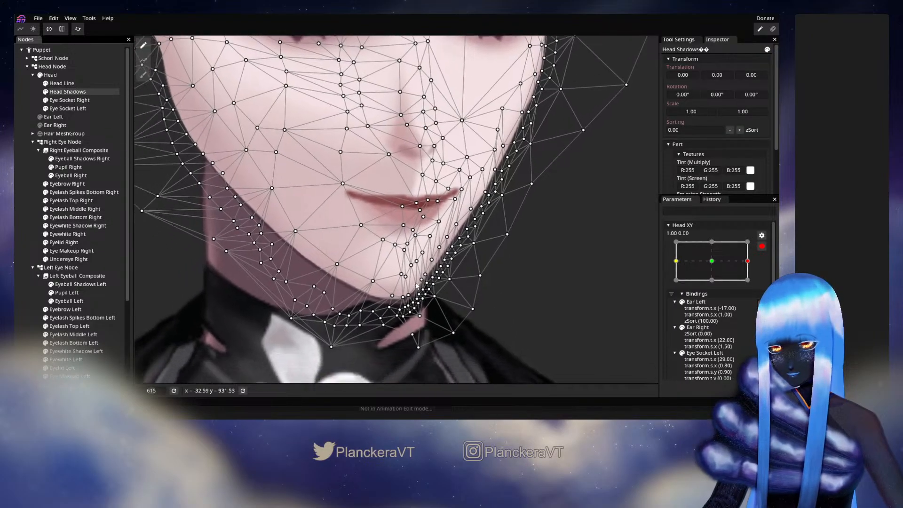
drag(401, 277, 404, 257)
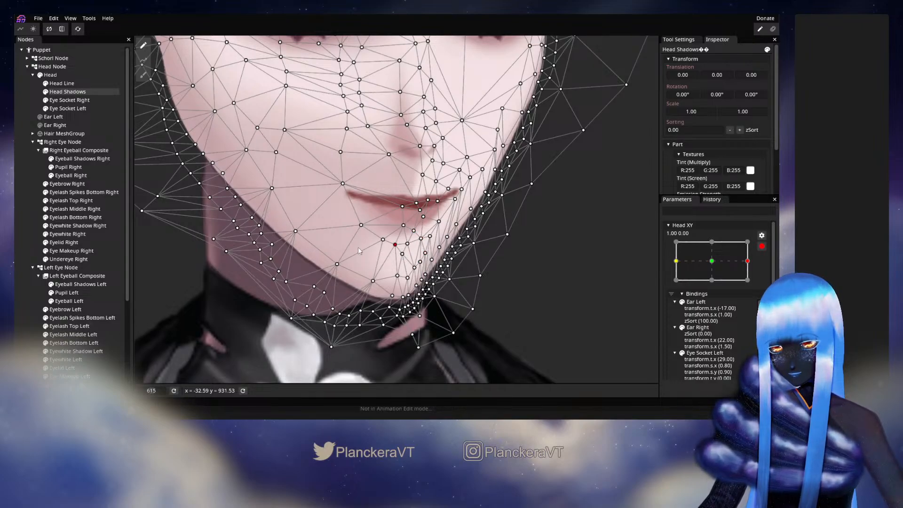
click(28, 233)
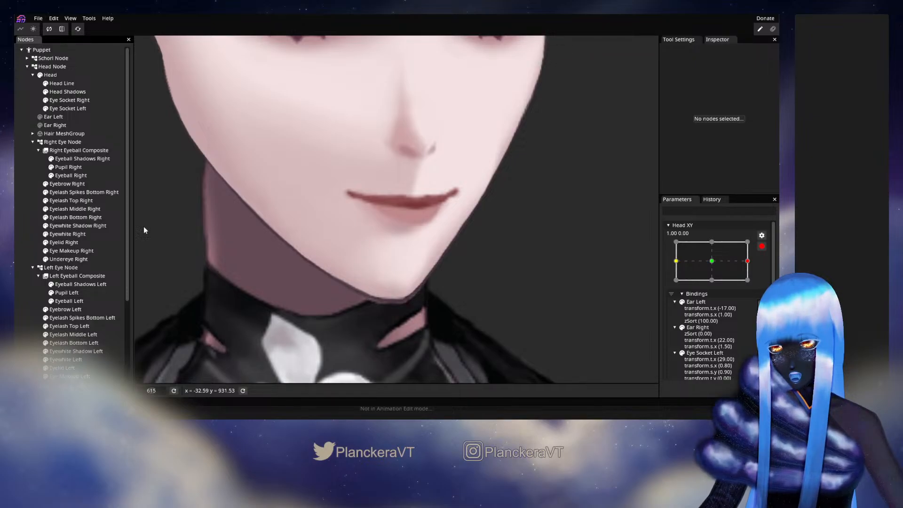
key(ctrl+s)
Reposition the Head Shadows vertices from the chin up the left jaw, past the left corner of the mouth.
click(63, 92)
drag(478, 279, 438, 273)
scroll(393, 259, up, 2)
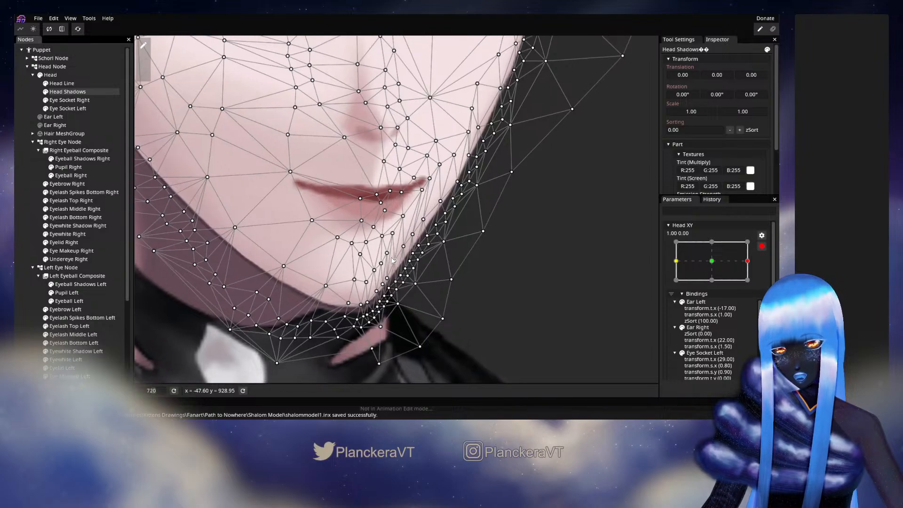
mouse_move(380, 265)
mouse_down()
mouse_move(372, 271)
mouse_move(382, 268)
mouse_up()
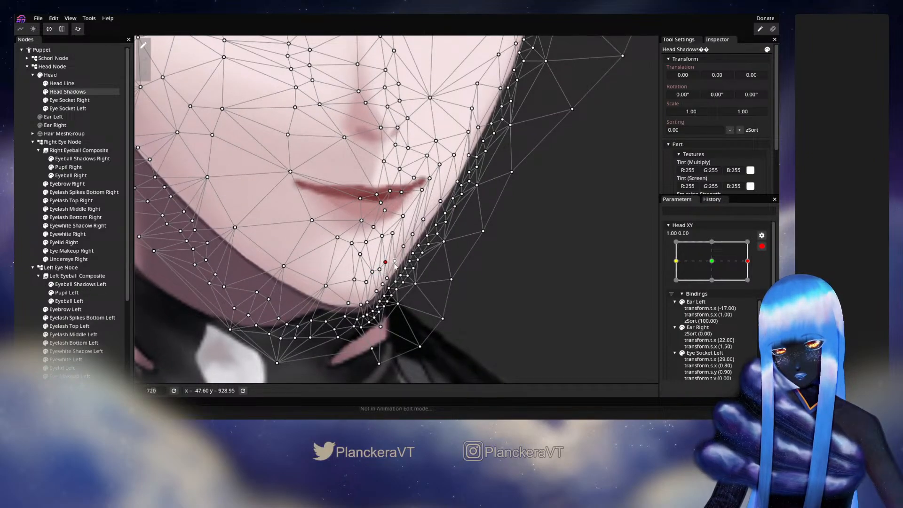
drag(394, 237, 409, 246)
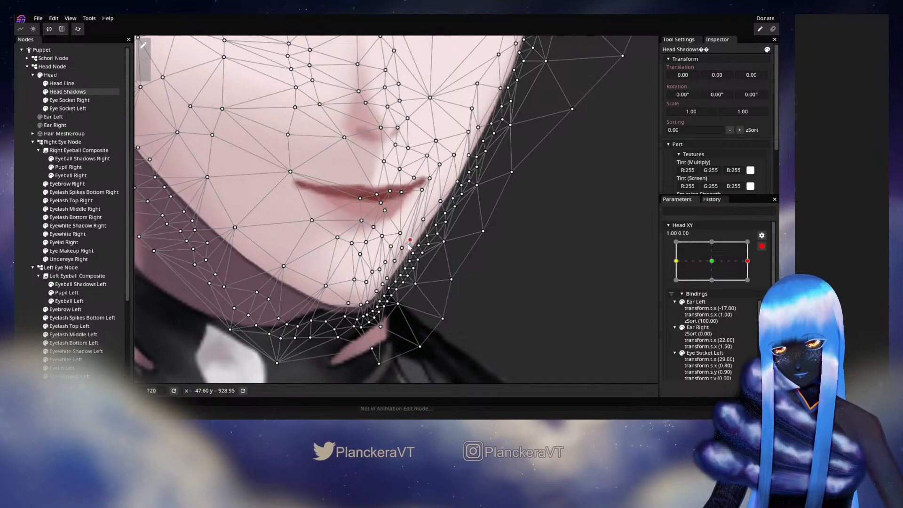
drag(422, 198, 412, 219)
drag(429, 186, 407, 255)
drag(408, 220, 400, 245)
drag(423, 212, 411, 228)
drag(437, 189, 423, 208)
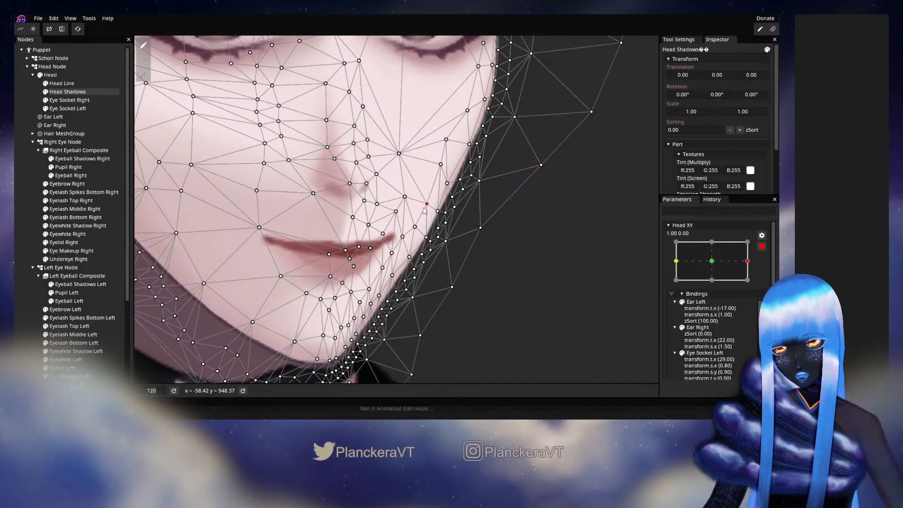
Adjust the Head Shadows vertices along the left cheek edge up to just below the outer corner of the left eye.
drag(439, 169, 432, 183)
drag(446, 148, 420, 271)
drag(442, 224, 444, 225)
drag(451, 179, 452, 186)
drag(460, 151, 461, 148)
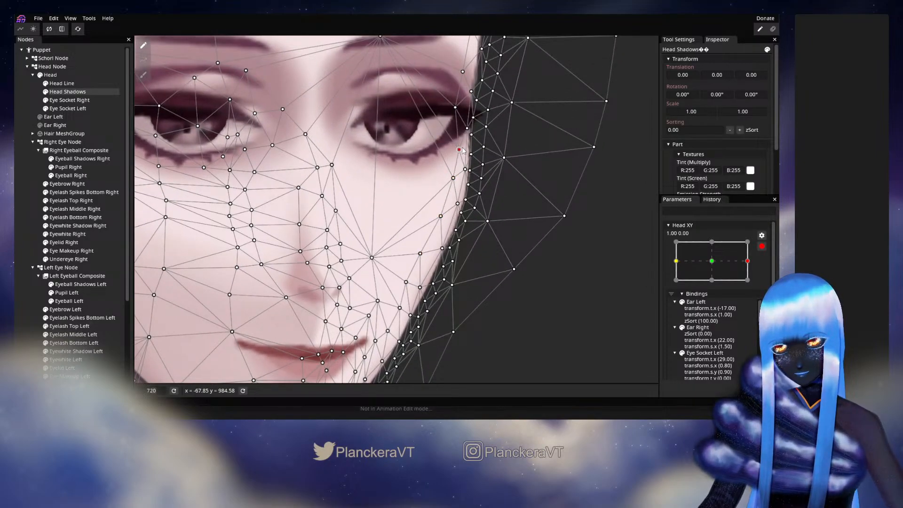
click(19, 240)
Refine the Head Shadows vertices at the tip of the chin and along the lower left jaw outline.
scroll(408, 307, down, 1)
scroll(408, 307, down, 2)
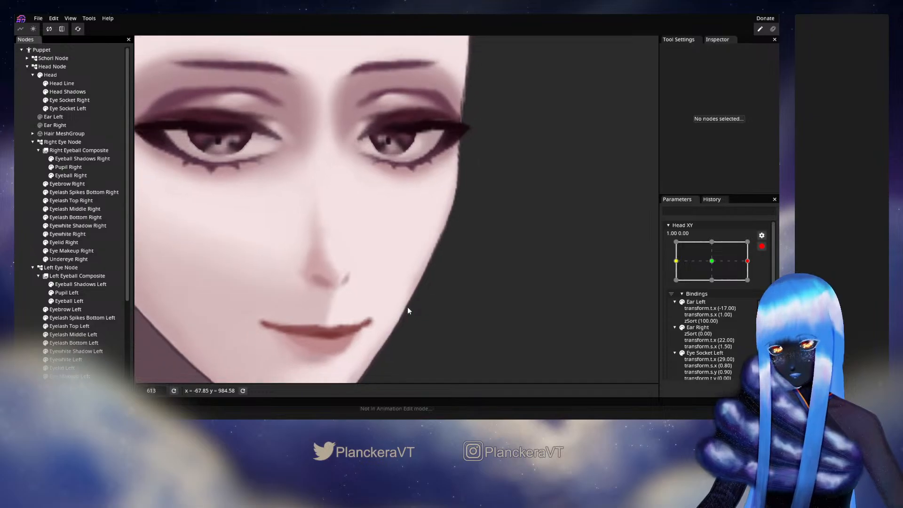
drag(400, 326, 440, 278)
scroll(417, 249, down, 2)
scroll(439, 278, up, 3)
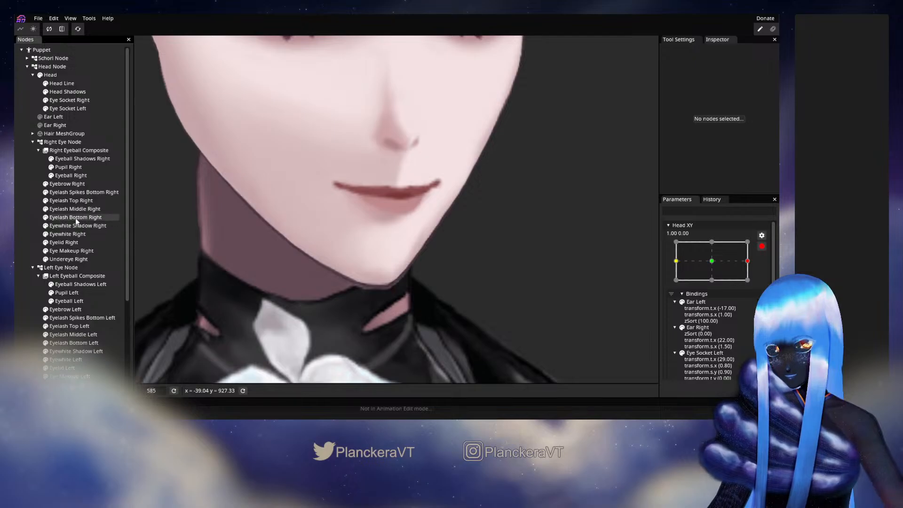
click(67, 92)
scroll(462, 267, up, 1)
scroll(461, 267, up, 5)
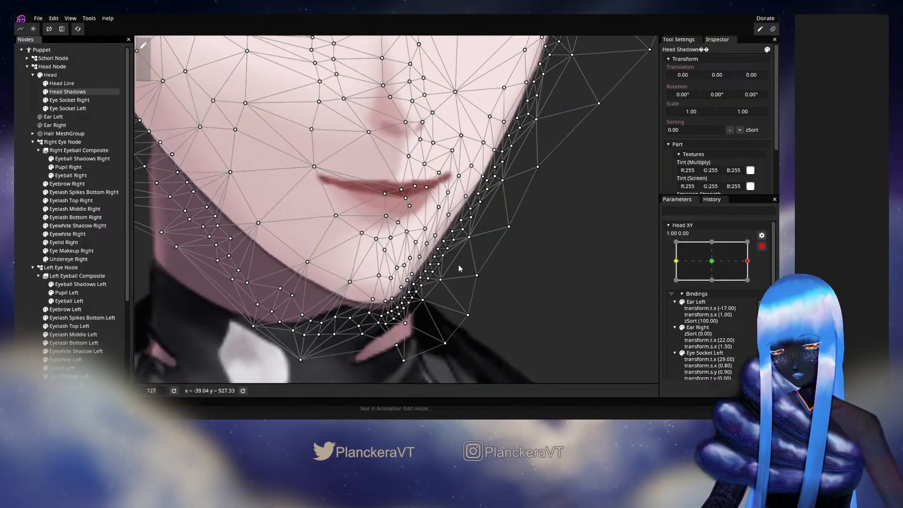
scroll(419, 272, up, 3)
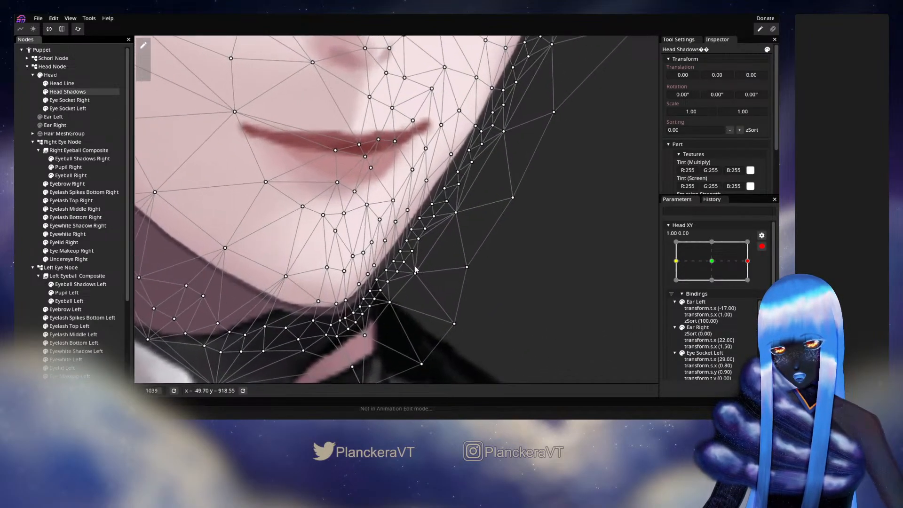
drag(353, 295, 350, 299)
drag(346, 263, 335, 282)
drag(331, 231, 382, 205)
drag(414, 169, 418, 249)
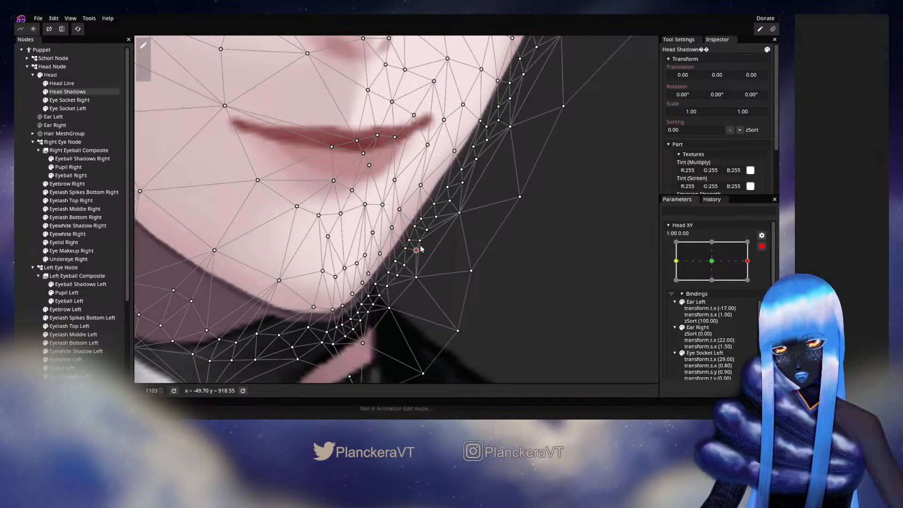
Move the Head Shadows vertices between the left mouth corner and the left jaw to smooth the shading.
drag(421, 186, 385, 237)
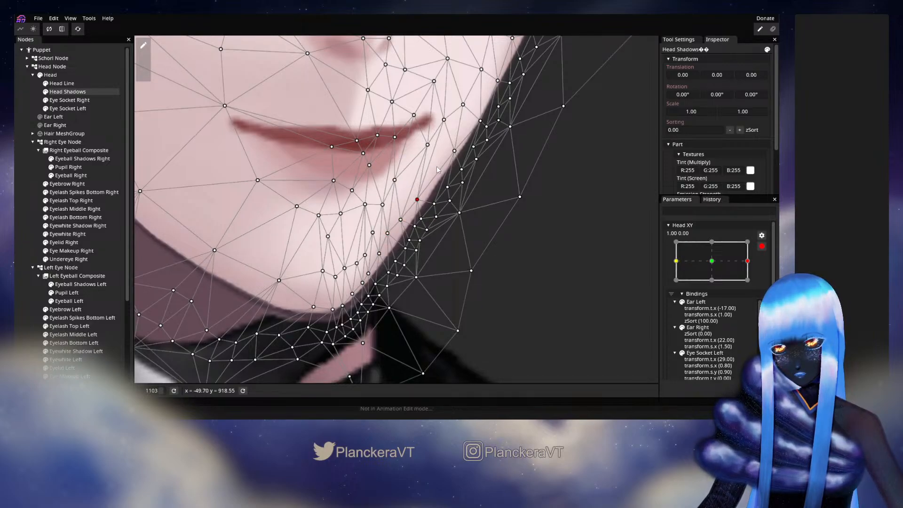
drag(431, 146, 405, 172)
drag(445, 127, 430, 145)
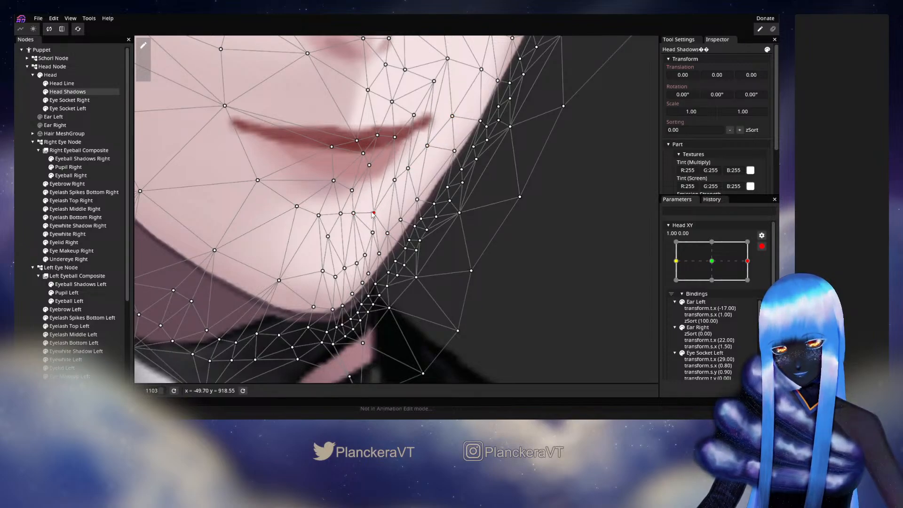
drag(417, 238, 382, 292)
click(31, 249)
Examine the mouth, jaw and chin shading of the turned face, comparing it with the front-facing Head XY pose.
scroll(468, 294, down, 1)
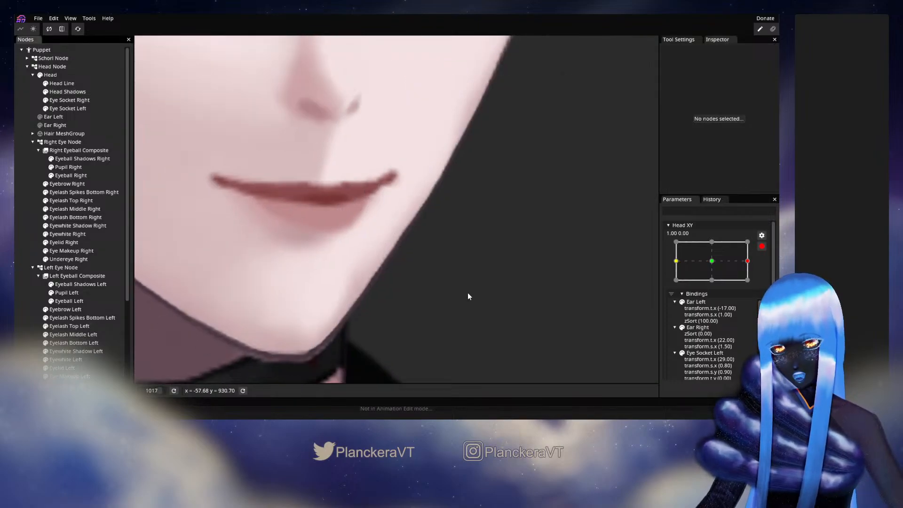
scroll(468, 296, down, 3)
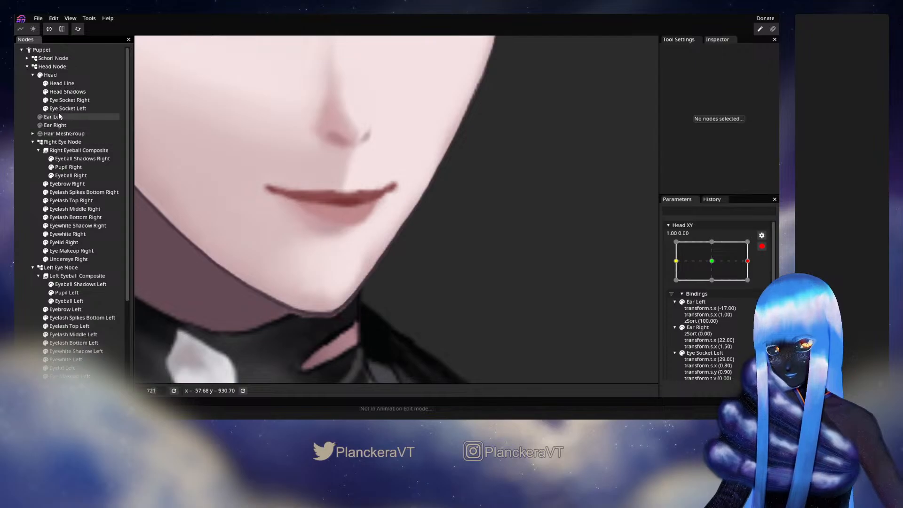
click(68, 92)
drag(396, 286, 449, 246)
scroll(449, 245, up, 1)
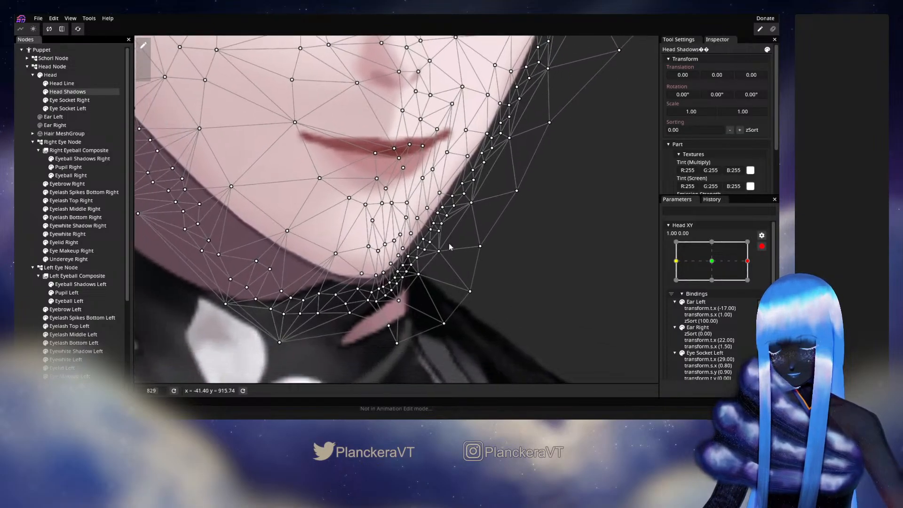
scroll(386, 211, up, 2)
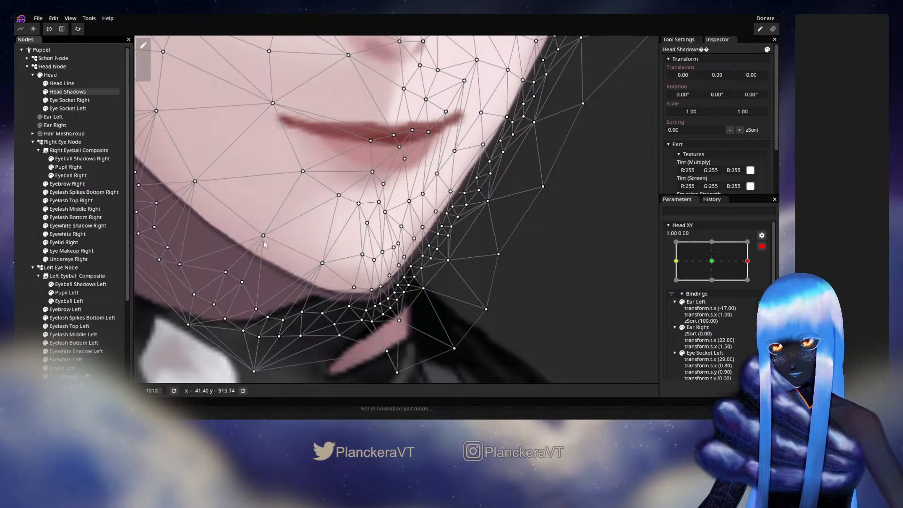
click(17, 206)
scroll(524, 282, down, 10)
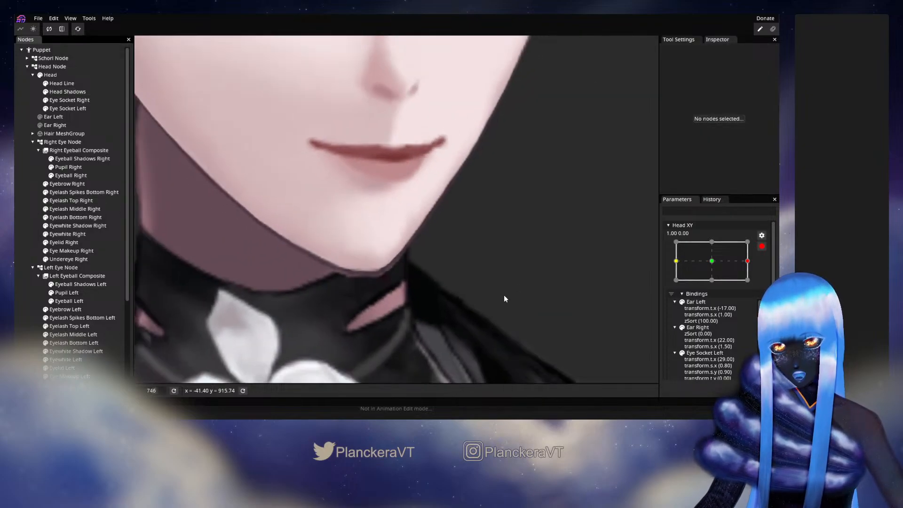
scroll(504, 293, down, 8)
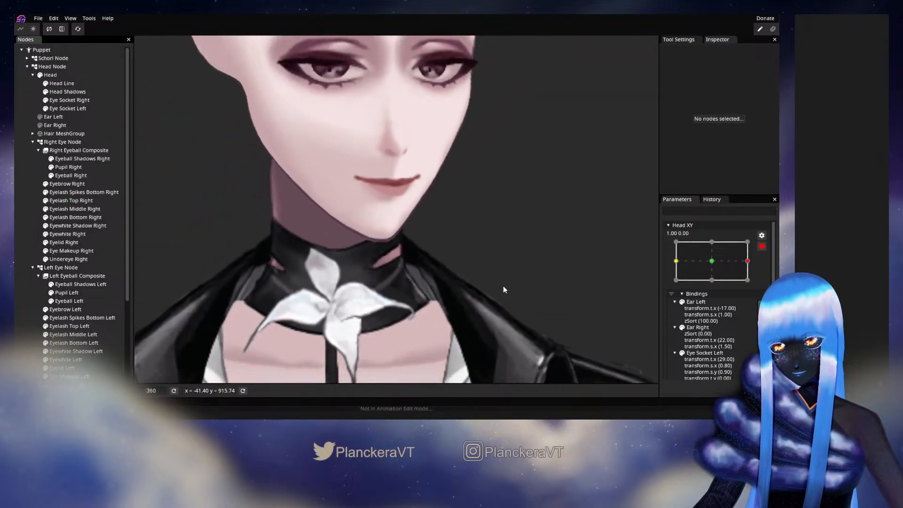
scroll(503, 284, down, 4)
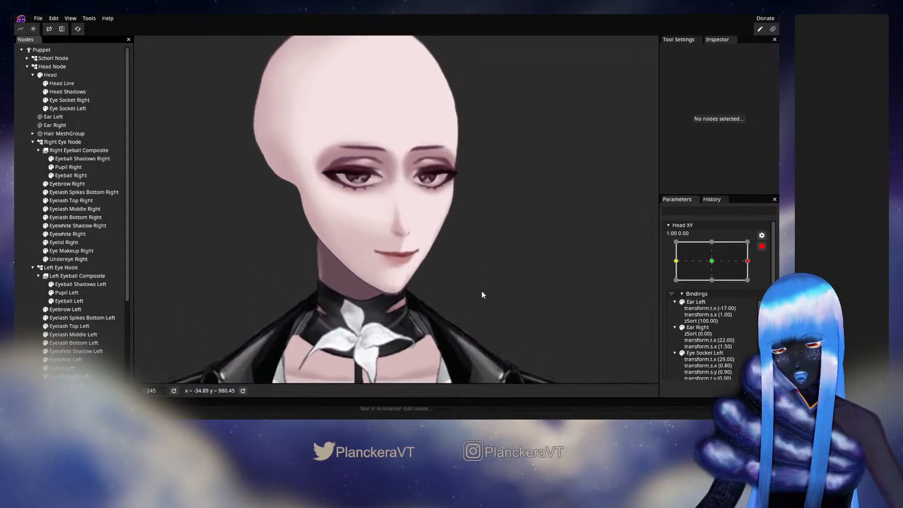
scroll(479, 216, up, 6)
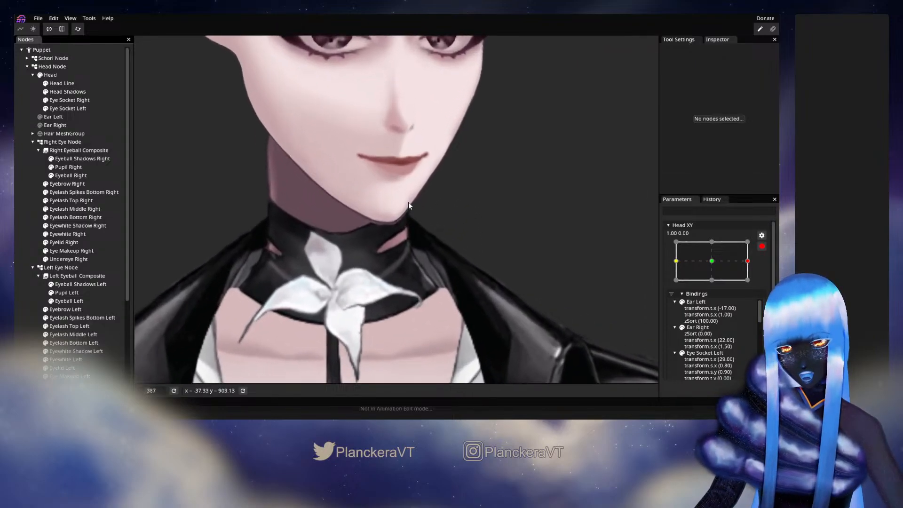
scroll(411, 203, up, 2)
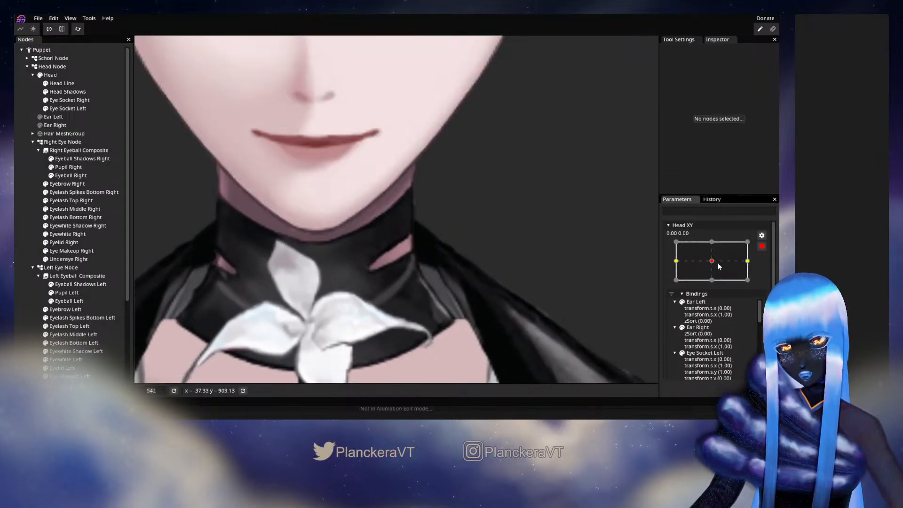
scroll(503, 253, up, 2)
scroll(488, 268, up, 2)
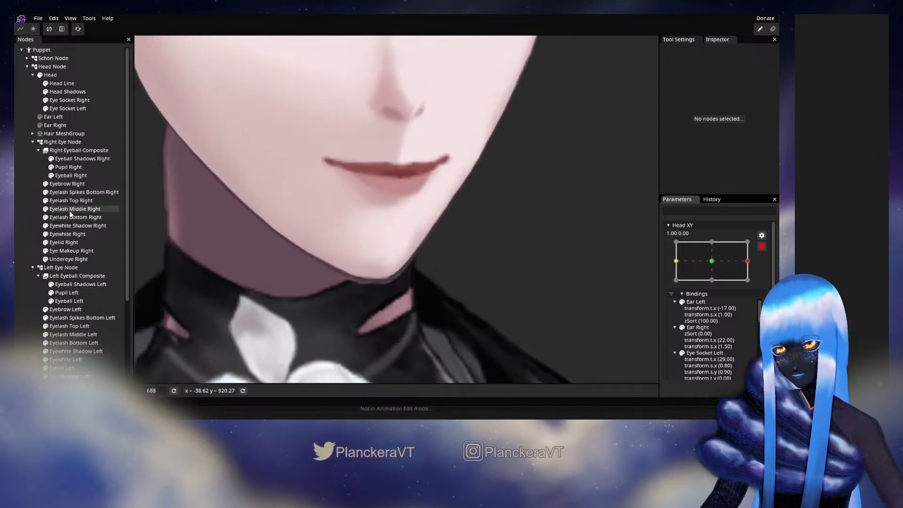
Compare a Head Shadows vertex on the lower left jaw between the Head XY 0.00 0.00 and 1.00 0.00 poses.
click(64, 92)
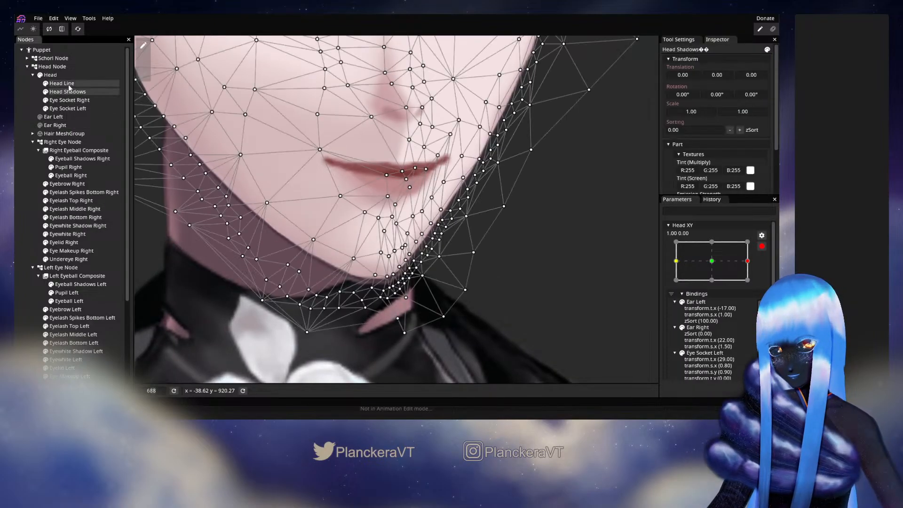
click(140, 74)
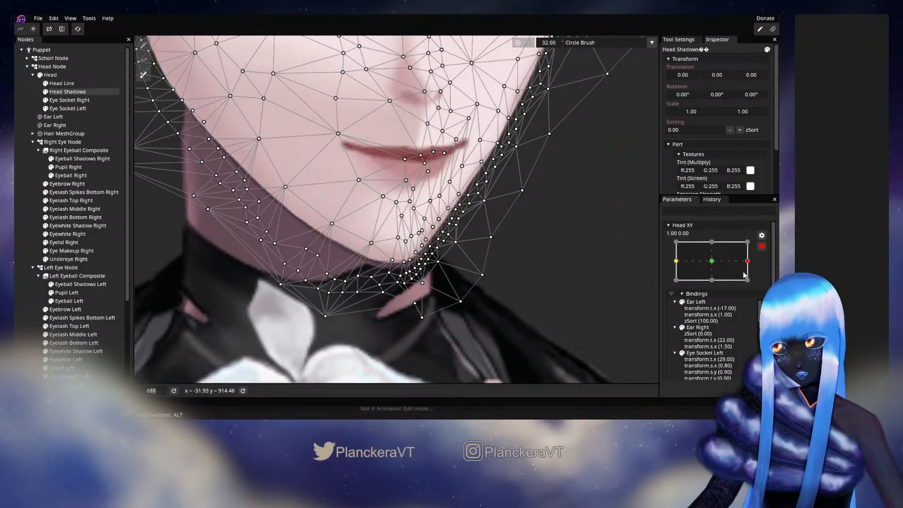
click(711, 261)
click(145, 60)
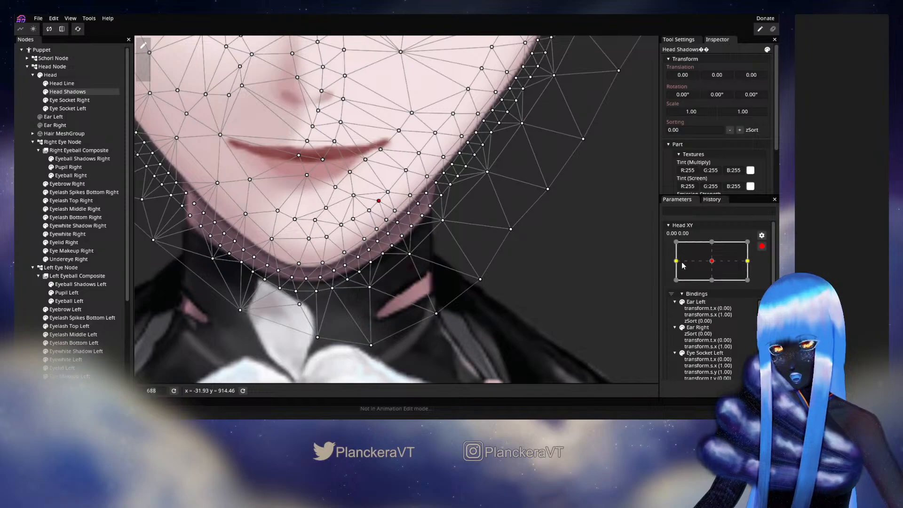
click(735, 260)
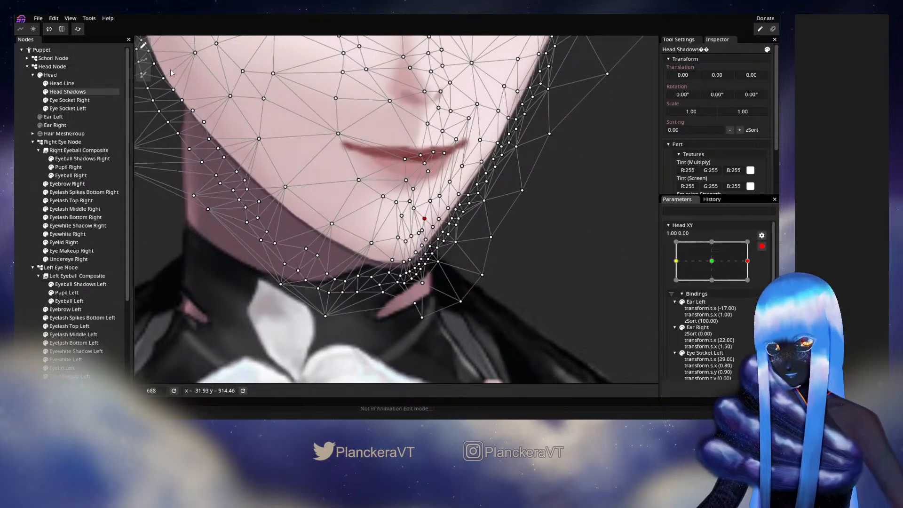
Brush the outer Head Shadows vertices beside the left jaw up toward the cheek with a 32.00 Circle Brush.
click(147, 75)
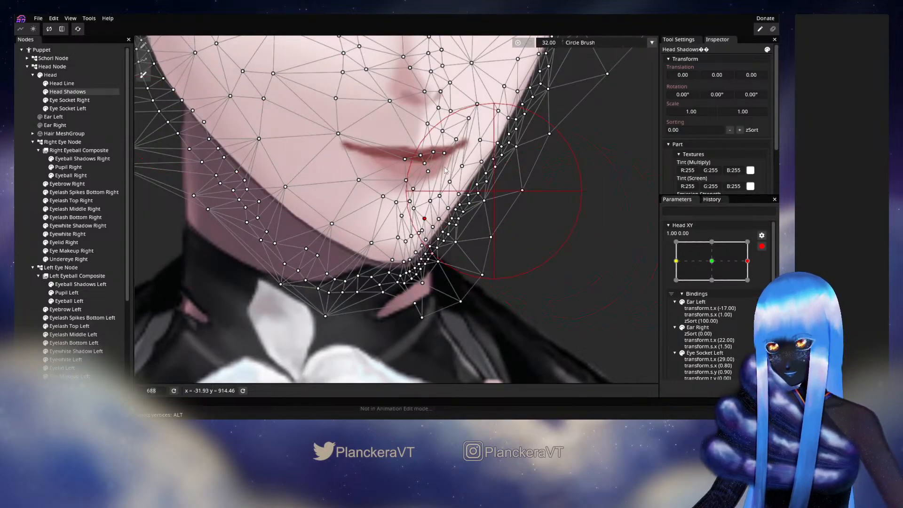
click(144, 46)
click(143, 75)
mouse_move(458, 207)
mouse_down()
mouse_move(477, 214)
mouse_move(462, 204)
mouse_move(533, 138)
mouse_up()
mouse_move(541, 84)
mouse_down()
mouse_move(496, 190)
mouse_move(506, 186)
mouse_up()
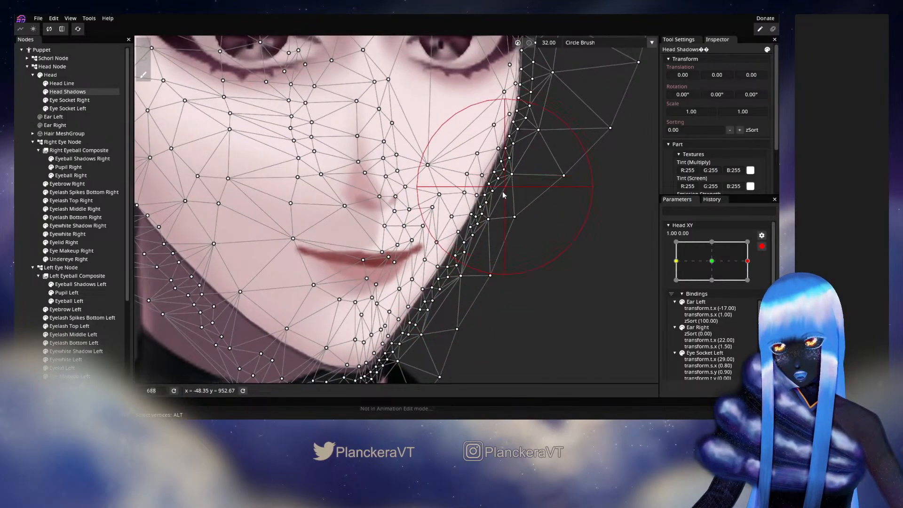
mouse_move(496, 234)
mouse_down()
mouse_move(526, 171)
mouse_move(464, 252)
mouse_move(477, 250)
mouse_move(457, 278)
mouse_move(484, 252)
mouse_move(483, 239)
mouse_move(420, 307)
mouse_move(446, 286)
mouse_up()
mouse_move(502, 196)
mouse_down()
mouse_move(463, 247)
mouse_move(471, 219)
mouse_up()
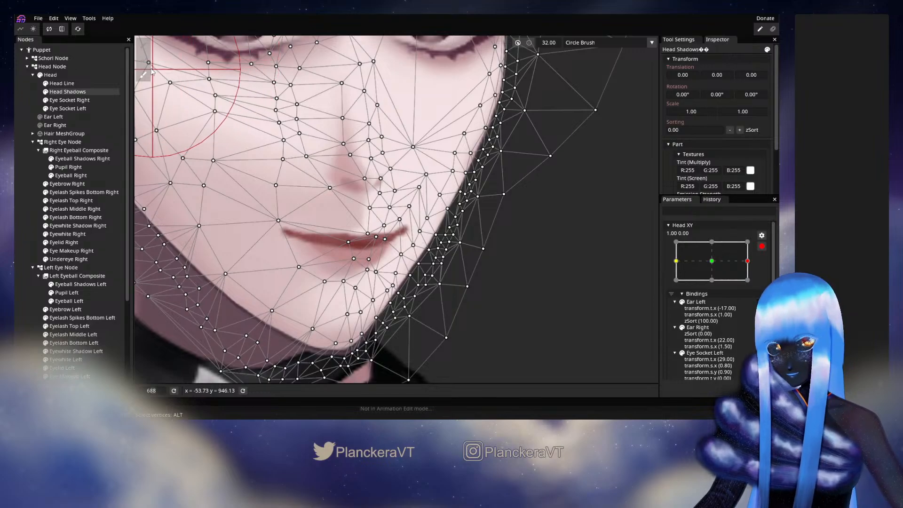
drag(586, 136, 476, 120)
drag(587, 263, 693, 263)
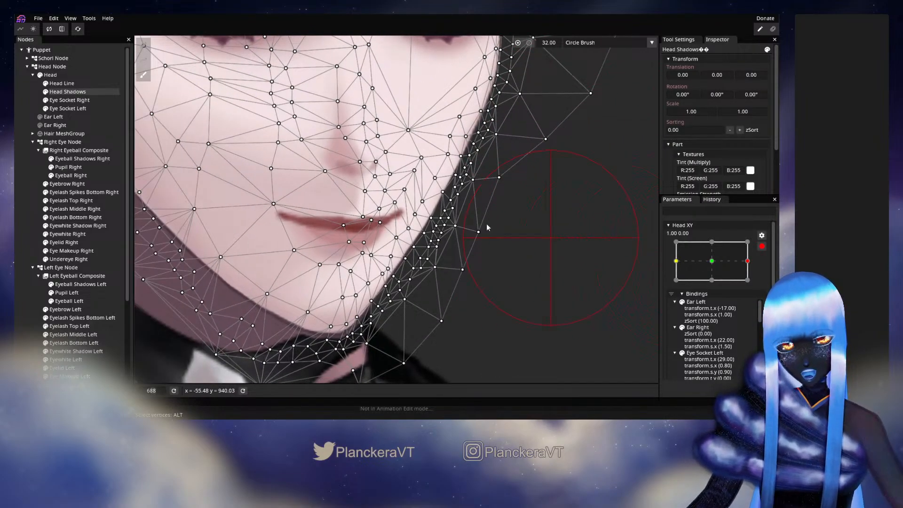
Fine-tune the Head Shadows vertices on the left jaw beside the mouth corner, checking them against the neutral Head XY pose.
click(143, 46)
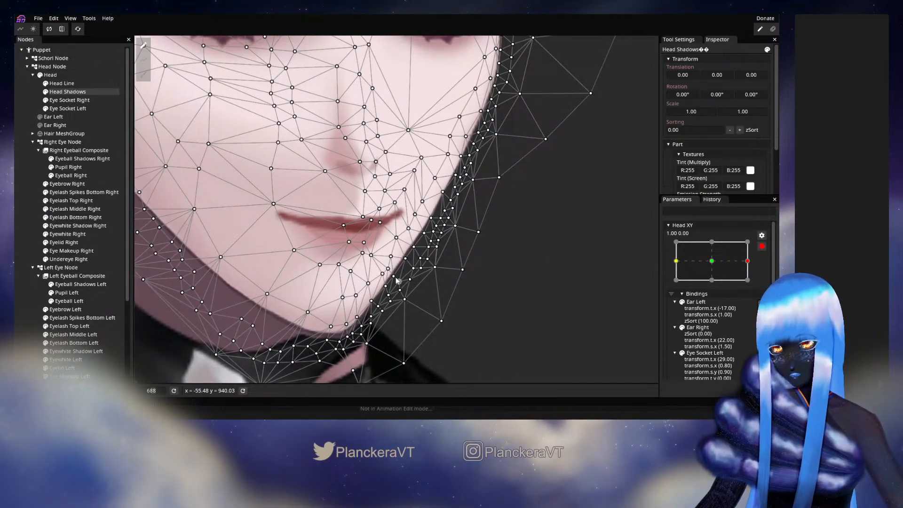
drag(486, 294, 573, 270)
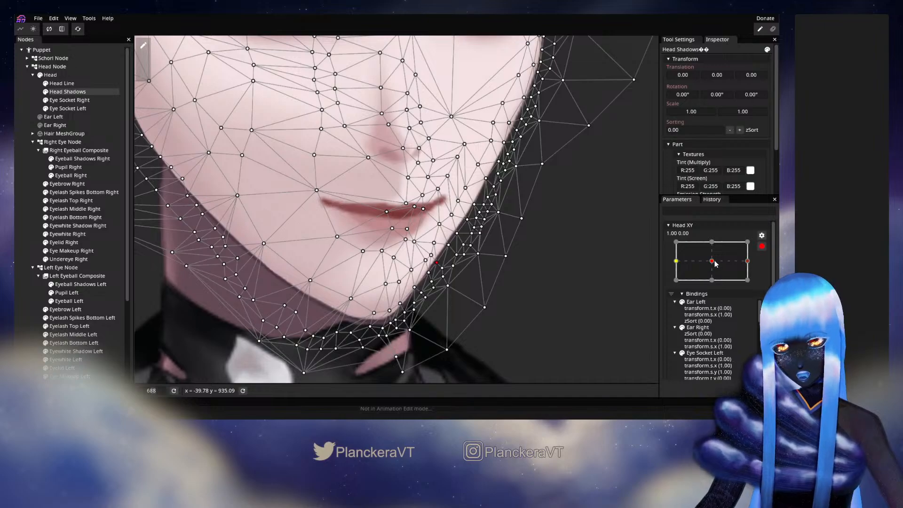
click(714, 262)
drag(428, 279, 514, 313)
click(748, 261)
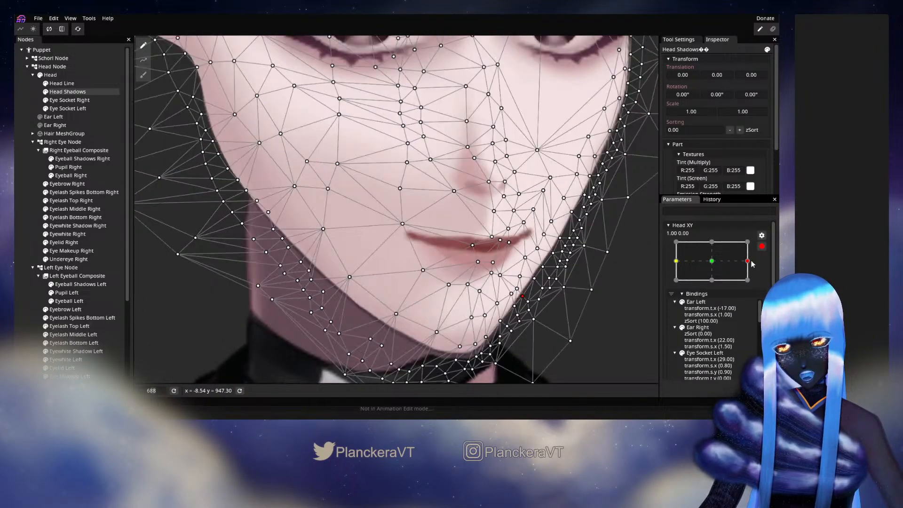
drag(640, 275, 562, 246)
click(433, 265)
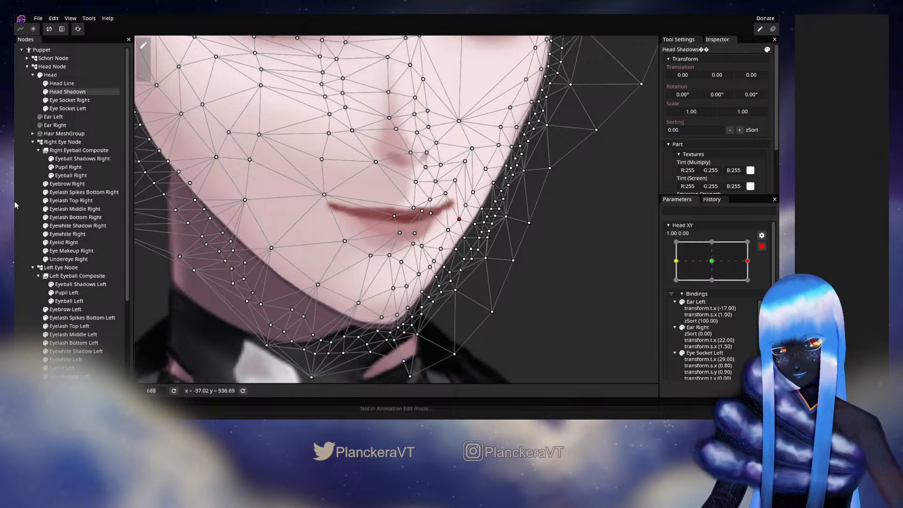
Stop editing the Head XY keypoint and preview the head turned to the opposite side with the finished shading.
click(499, 259)
scroll(499, 260, down, 2)
scroll(499, 266, down, 3)
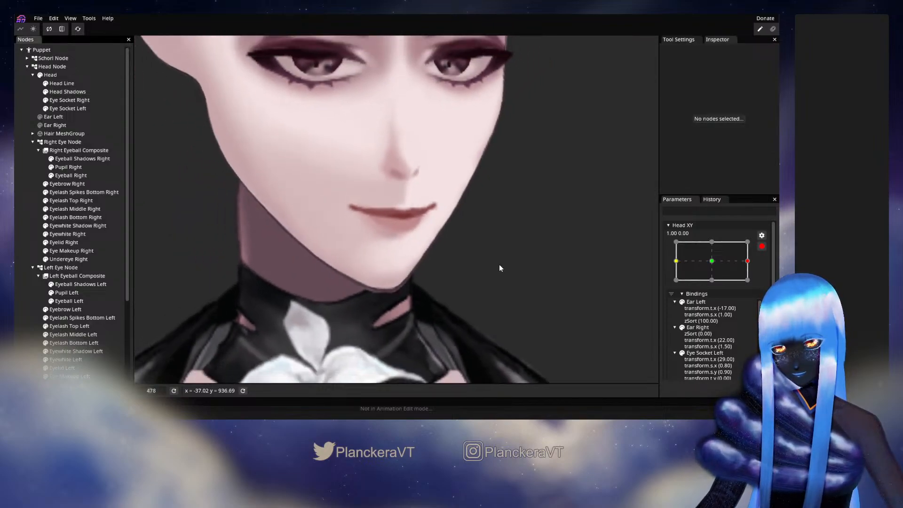
scroll(499, 270, down, 2)
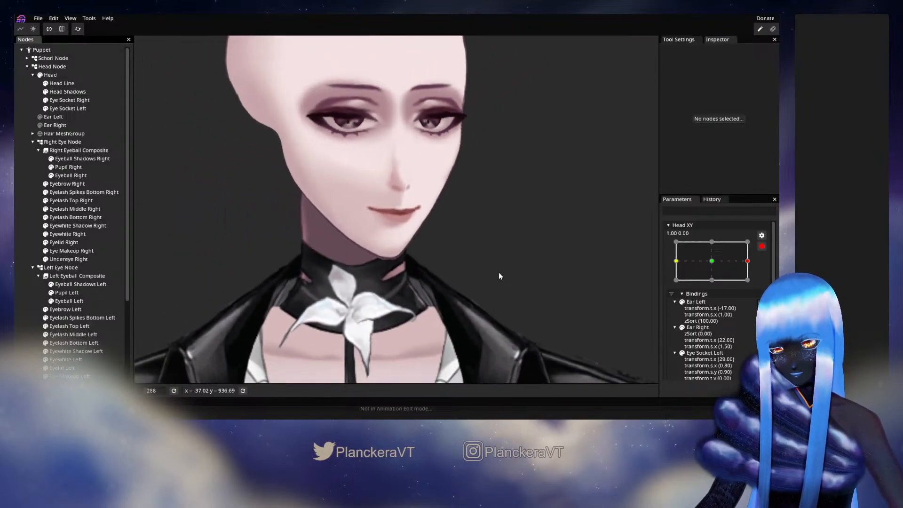
click(762, 246)
drag(715, 284, 675, 281)
scroll(467, 227, up, 3)
scroll(470, 257, up, 2)
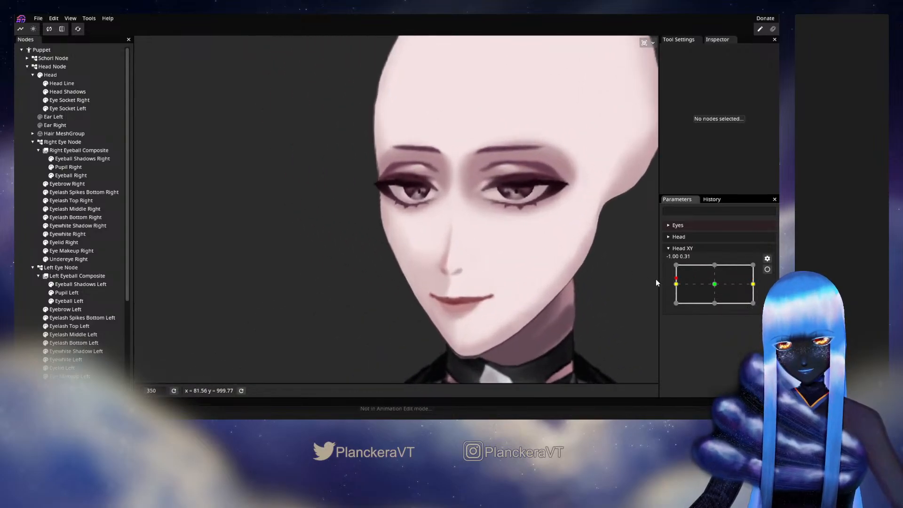
Edit Head XY at -1.00 0.00 and adjust the Head Shadows vertices below the right eye with a 17.00 Circle Brush.
click(768, 269)
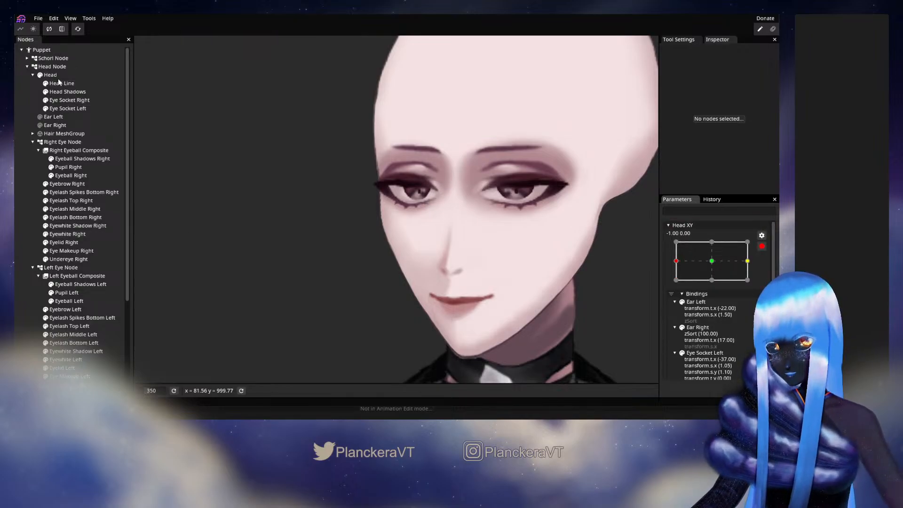
click(63, 91)
click(143, 75)
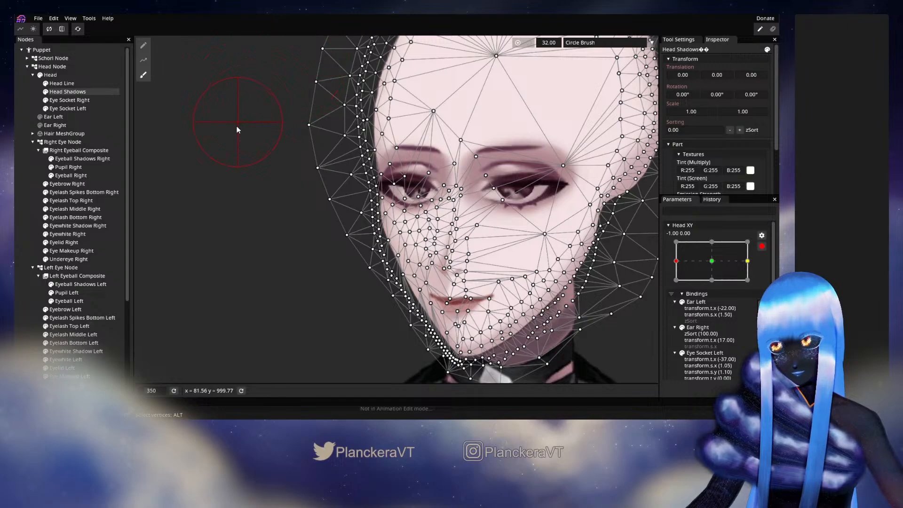
drag(238, 125, 260, 123)
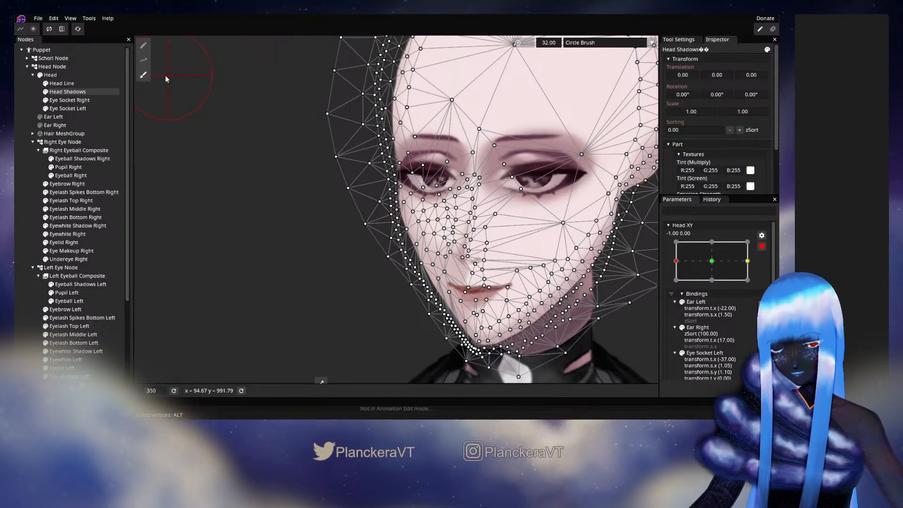
drag(264, 113, 526, 144)
drag(550, 43, 543, 44)
drag(648, 209, 478, 230)
scroll(479, 232, up, 5)
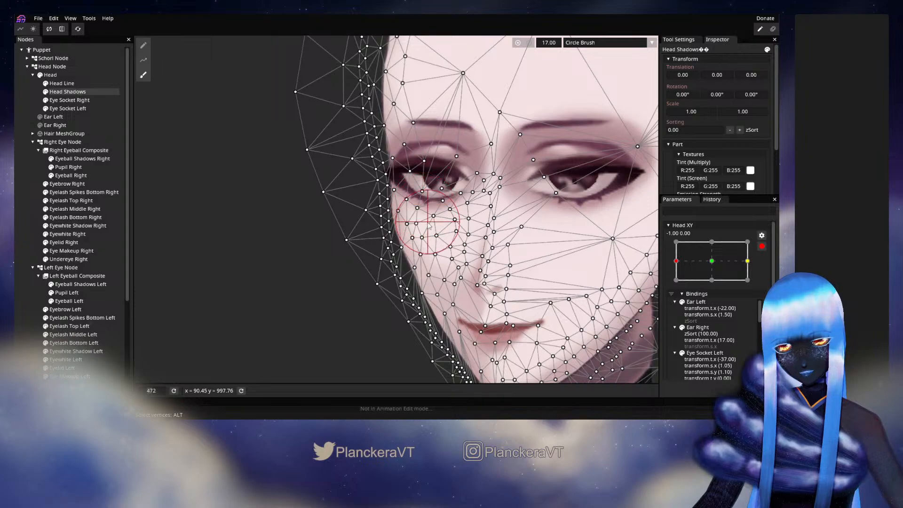
Deselect the mesh, leave keypoint editing and preview the Head XY pose around -1.00 0.00.
click(23, 170)
scroll(464, 283, down, 7)
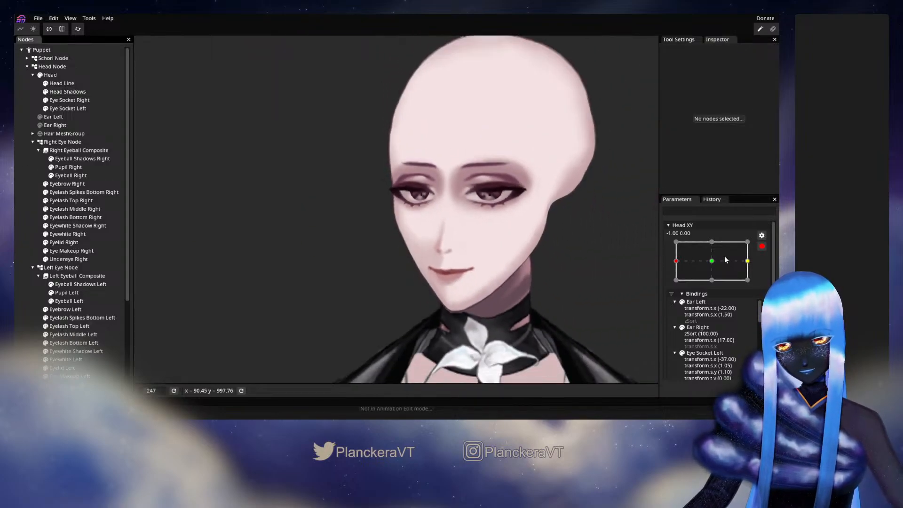
click(762, 247)
mouse_move(676, 284)
mouse_down()
mouse_move(715, 287)
mouse_move(673, 288)
mouse_up()
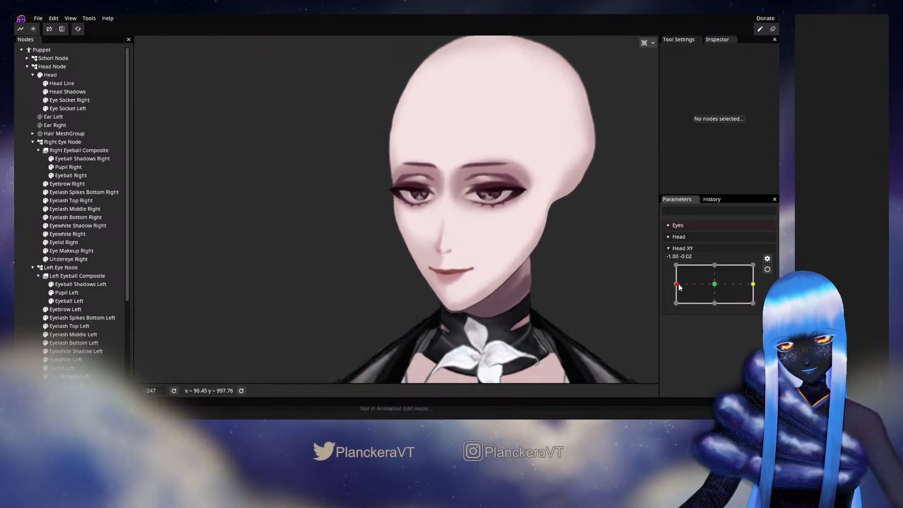
Refine the Head Shadows cheek vertices beneath the right eye at Head XY -1.00 0.00 with the Circle Brush, and stop editing.
click(767, 269)
scroll(379, 200, up, 3)
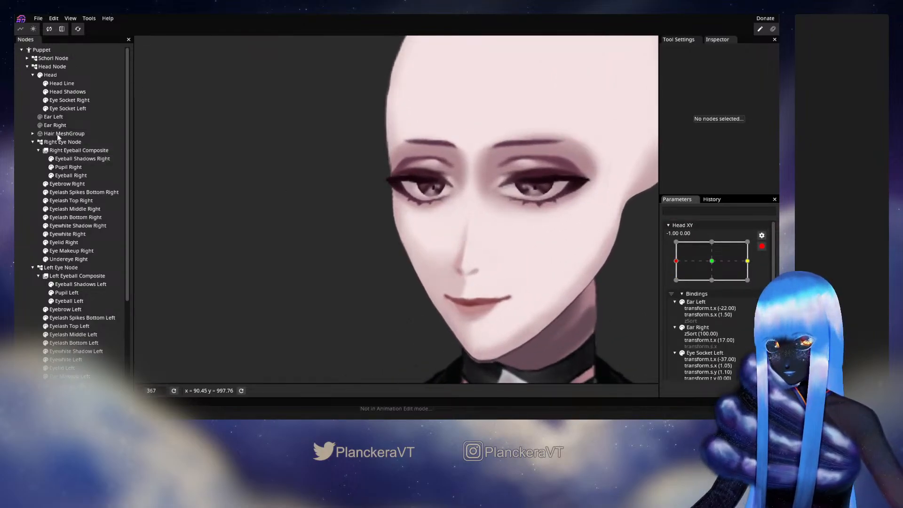
click(71, 91)
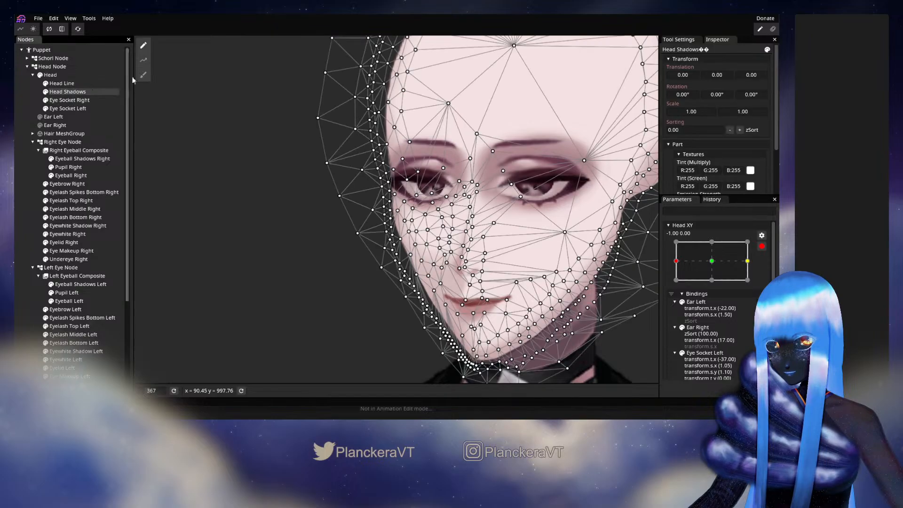
click(143, 75)
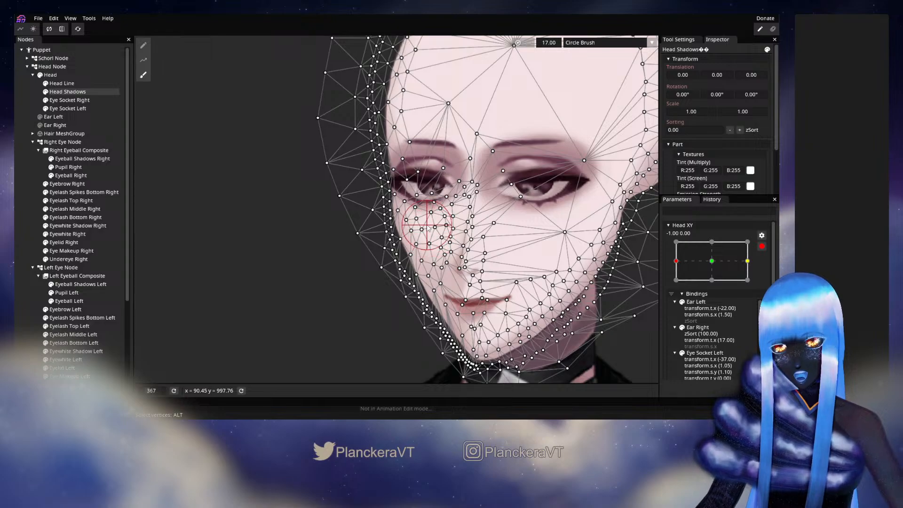
click(19, 174)
scroll(479, 268, down, 2)
click(762, 246)
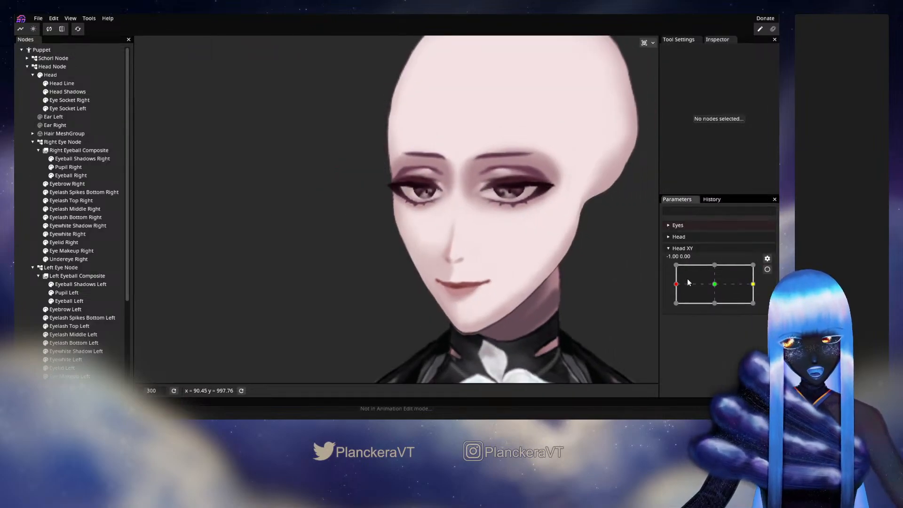
Preview the Head XY turn between the centre and -1.00, and return the head to the centre.
drag(677, 288, 716, 285)
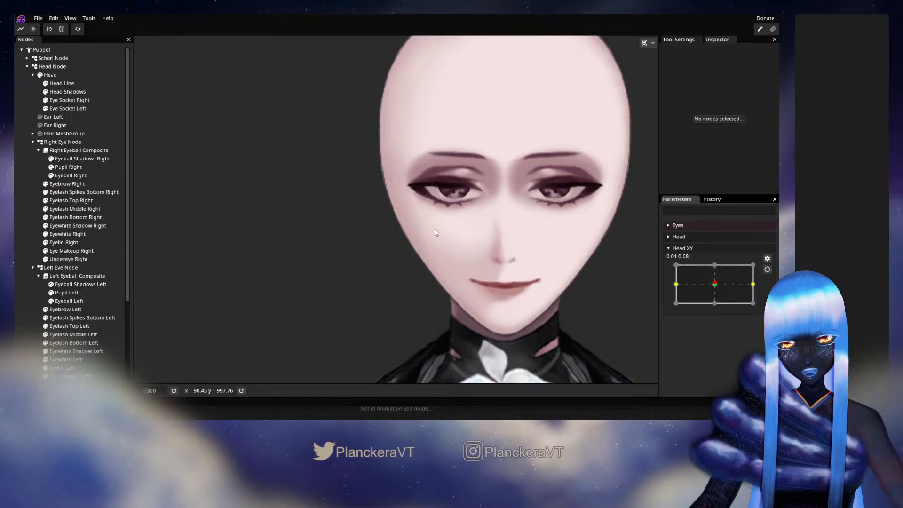
drag(713, 285, 668, 285)
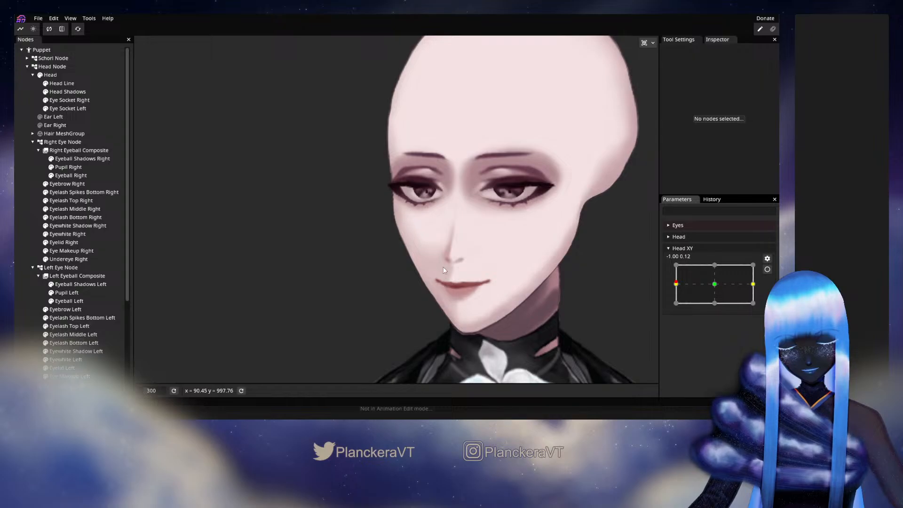
scroll(438, 262, down, 5)
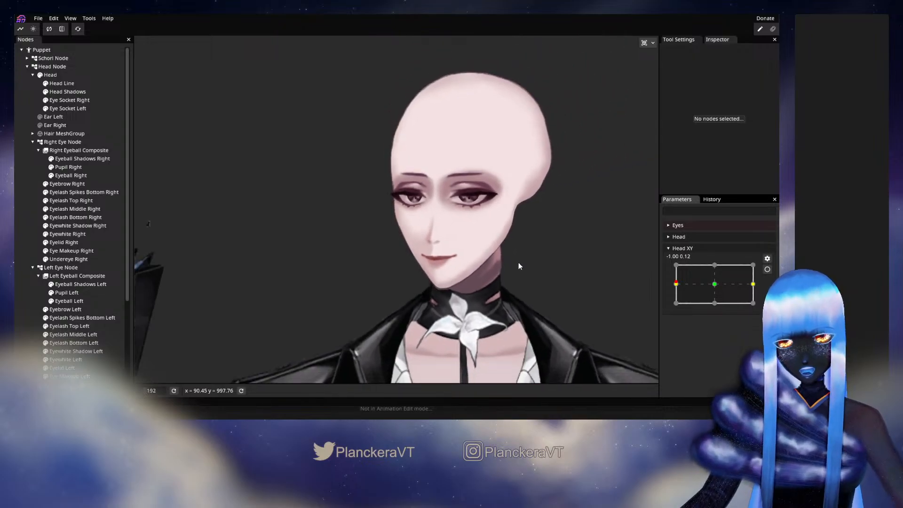
drag(518, 266, 481, 293)
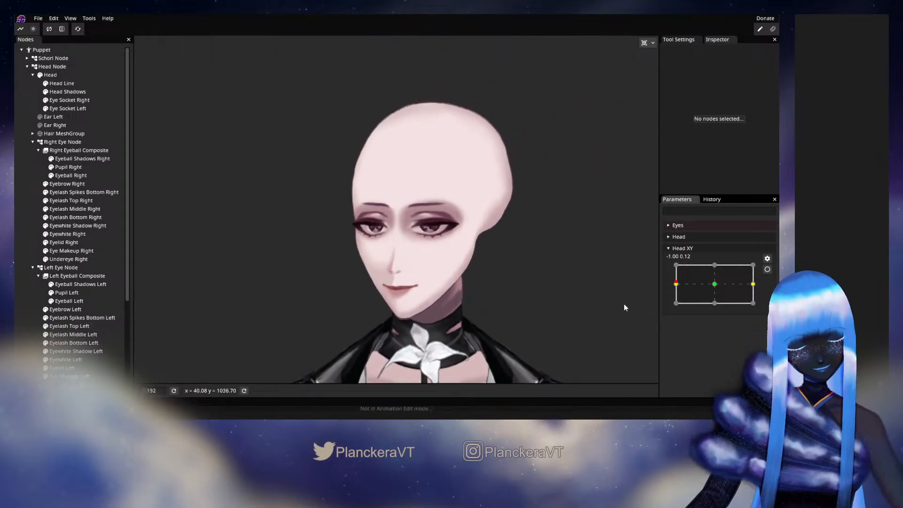
mouse_move(711, 283)
mouse_down()
mouse_move(748, 286)
mouse_move(665, 295)
mouse_move(764, 292)
mouse_move(662, 291)
mouse_move(763, 287)
mouse_move(667, 286)
mouse_move(760, 286)
mouse_move(715, 284)
mouse_up()
Show the Hair MeshGroup to check the puppet with hair at the Head XY centre, and hide the hair again.
scroll(71, 257, down, 5)
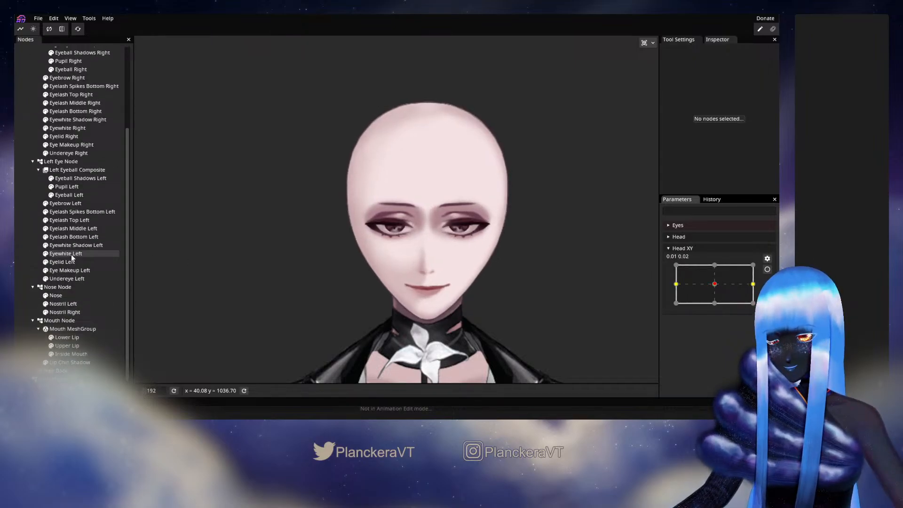
scroll(72, 254, up, 5)
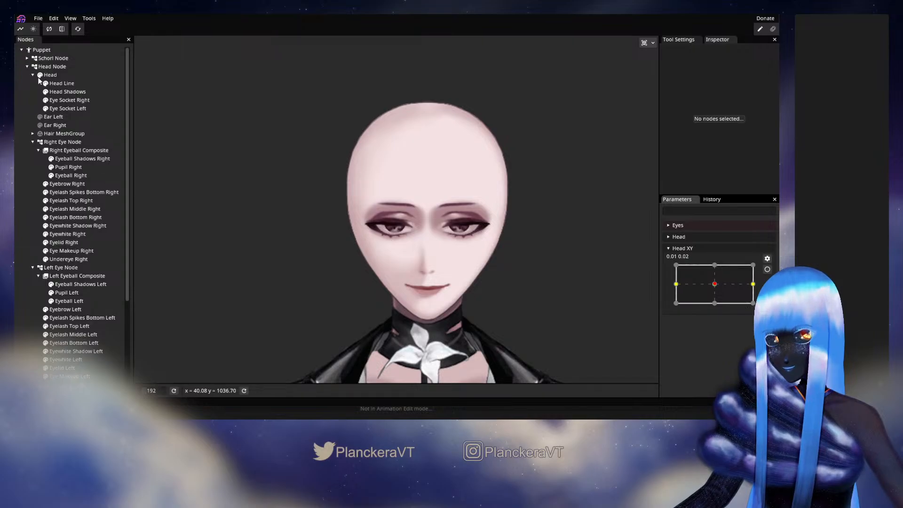
click(40, 133)
scroll(466, 288, down, 5)
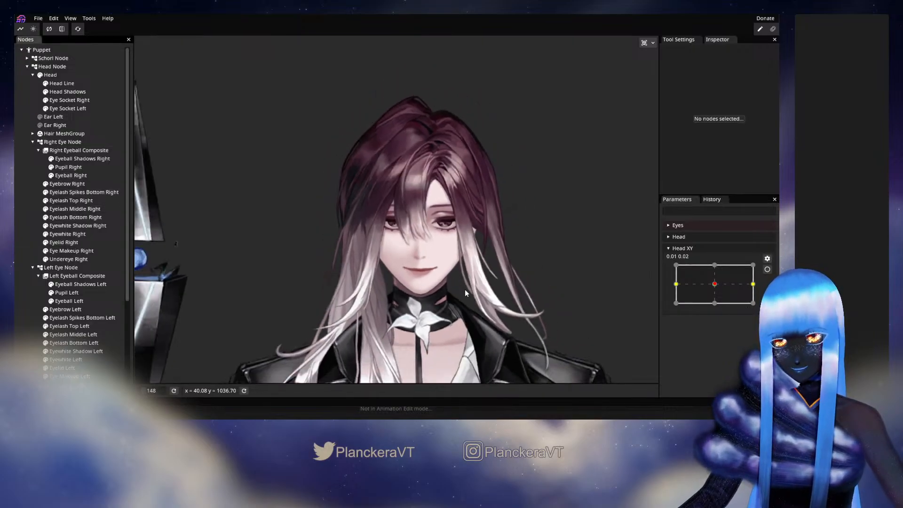
scroll(516, 298, down, 2)
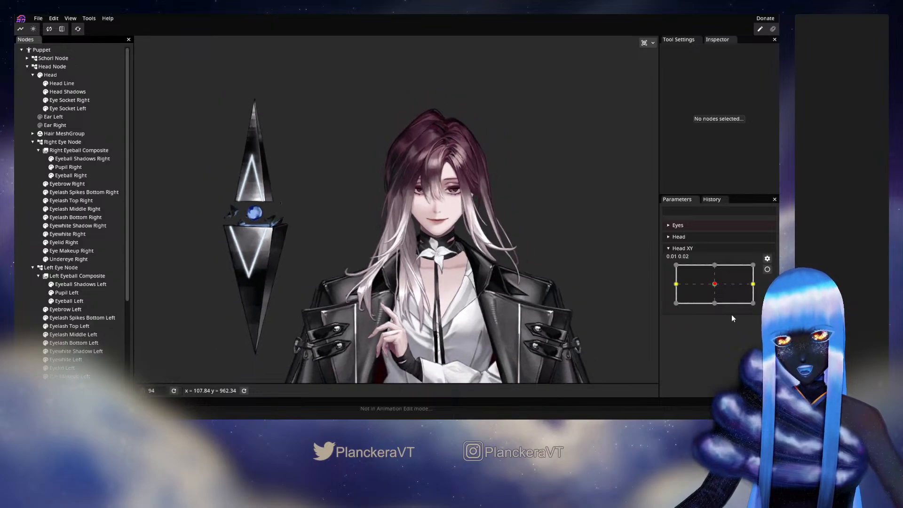
mouse_move(714, 284)
mouse_down()
mouse_move(650, 283)
mouse_move(767, 284)
mouse_move(672, 286)
mouse_move(715, 287)
mouse_up()
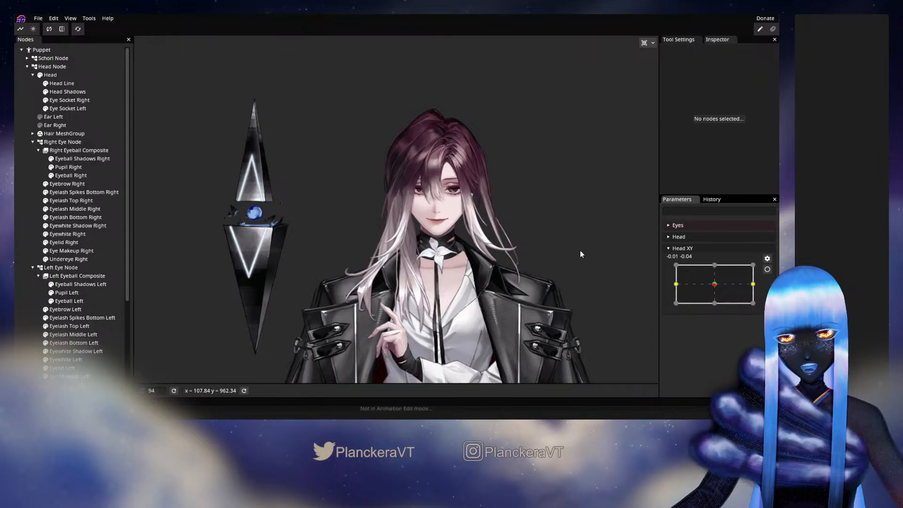
click(40, 134)
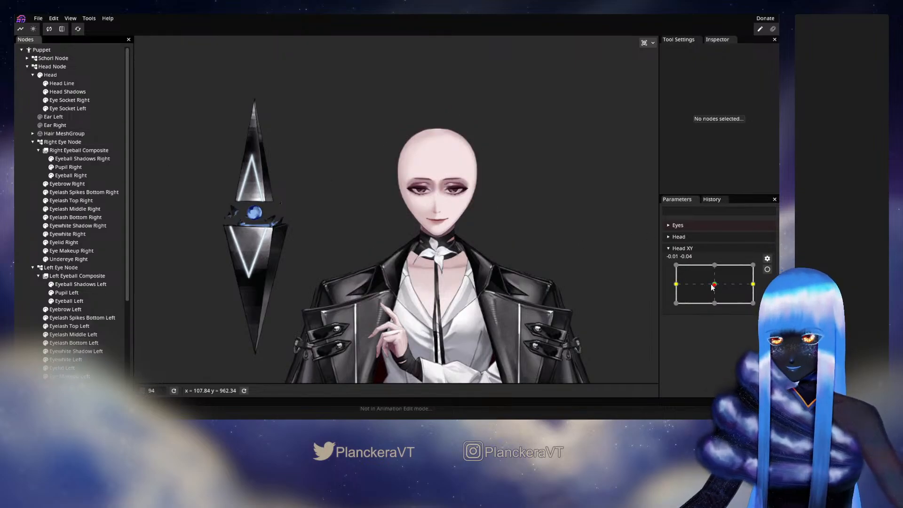
Move Head XY through its upper extreme to the 0.00 -1.00 keypoint and start editing that keypoint.
drag(718, 285, 715, 259)
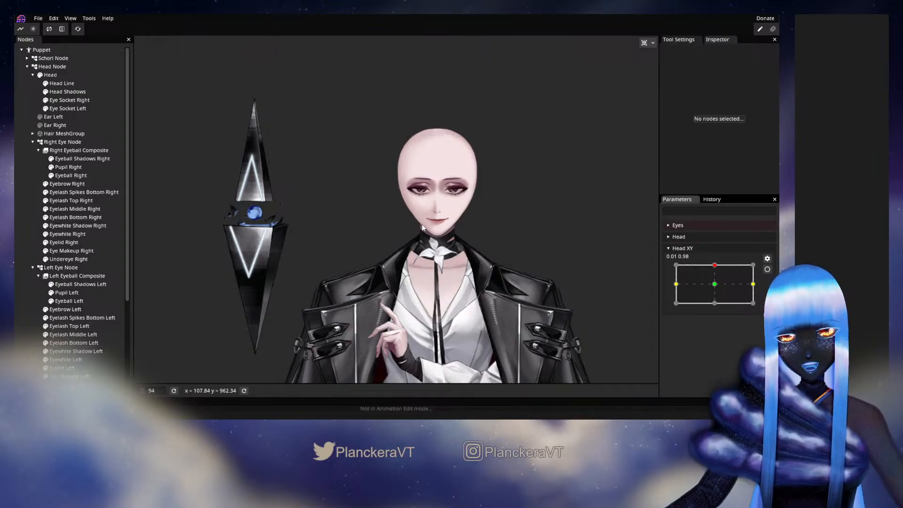
drag(715, 267, 715, 307)
click(767, 270)
scroll(554, 316, up, 5)
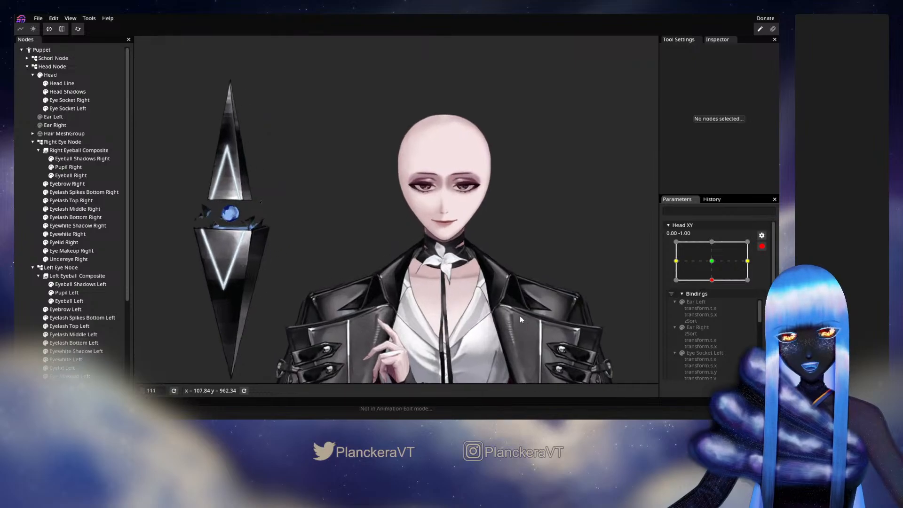
scroll(559, 274, up, 3)
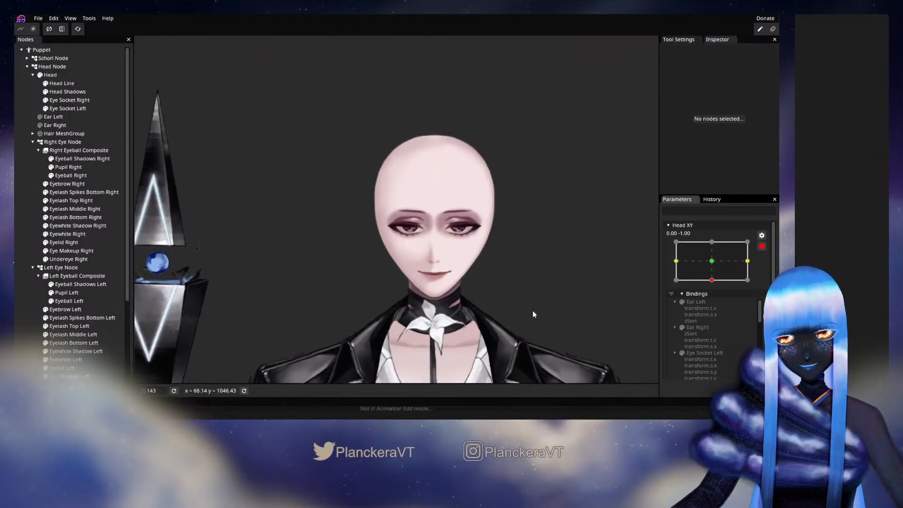
drag(544, 320, 501, 304)
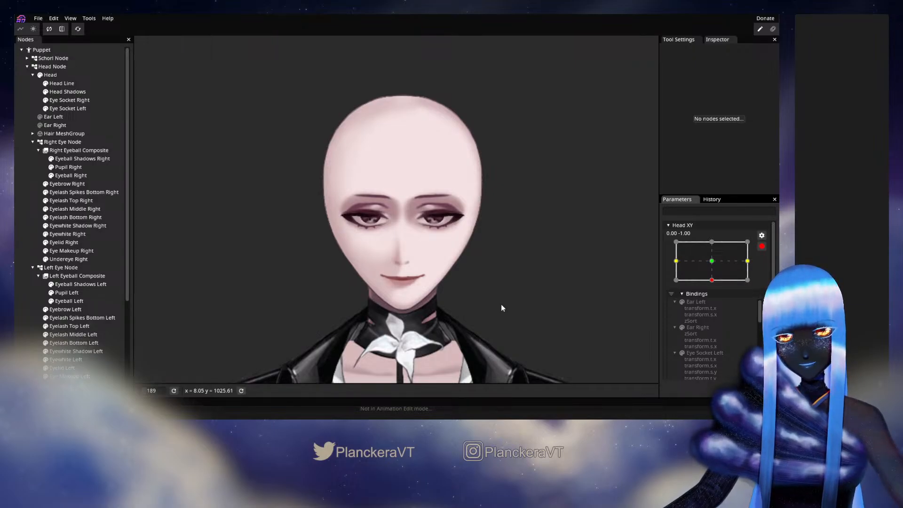
Set the vertical translation of the Mouth Node to 9.00 and of the Nose Node to 15.00.
scroll(88, 245, down, 4)
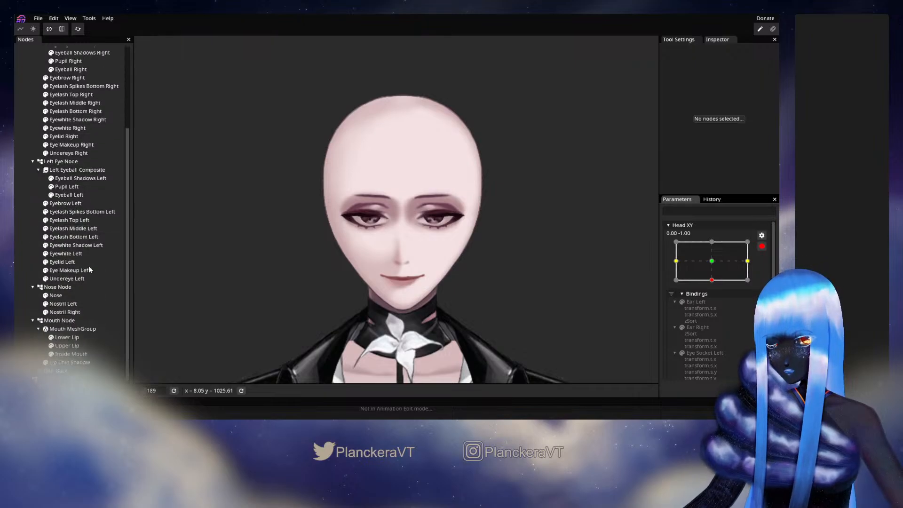
click(66, 320)
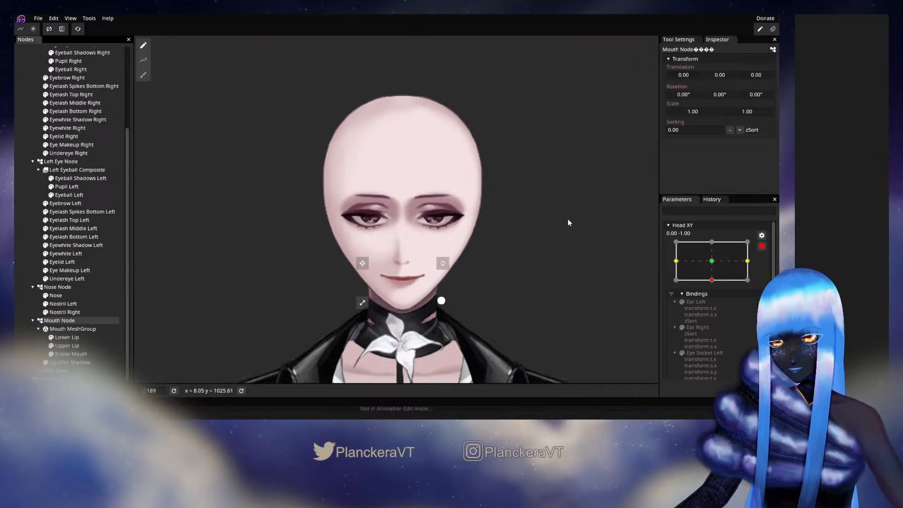
click(717, 78)
drag(718, 77, 721, 78)
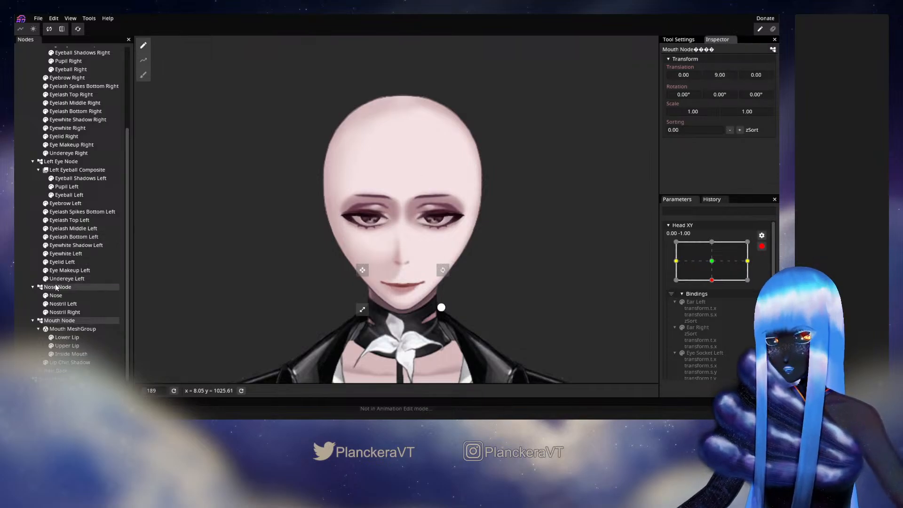
click(56, 288)
click(720, 78)
drag(720, 78, 725, 80)
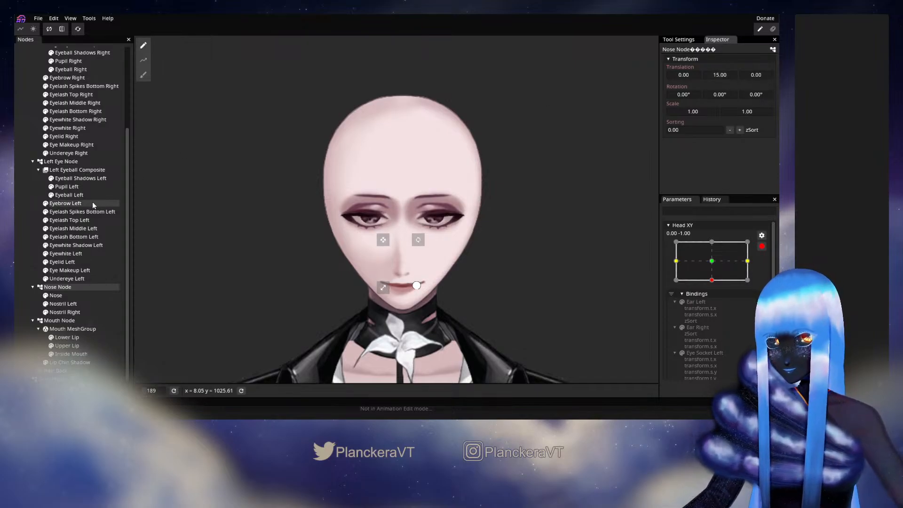
Set the Left Eye Node's vertical translation to 20.00 and its vertical scale to 0.90.
scroll(97, 206, up, 1)
click(52, 187)
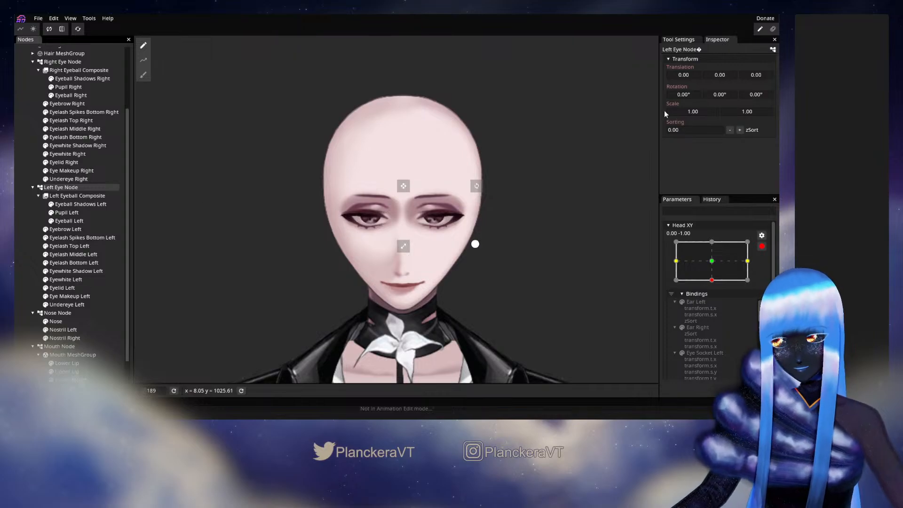
drag(717, 78, 724, 78)
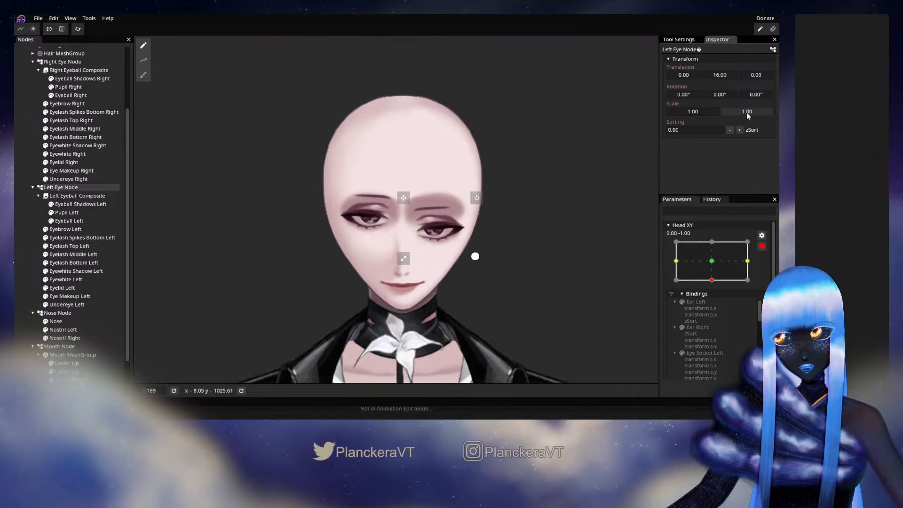
drag(748, 113, 748, 114)
drag(723, 78, 724, 76)
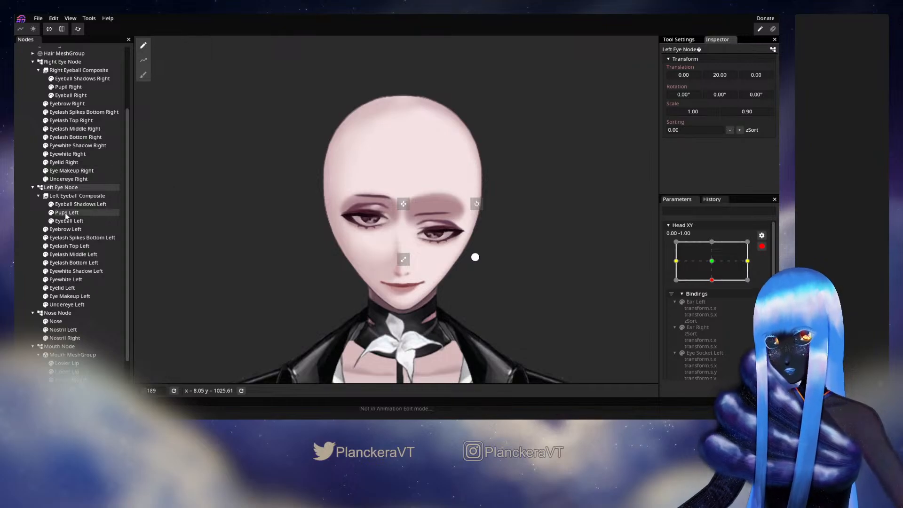
Compare with the Left Eye Node's transform and set the Right Eye Node's vertical translation to 20.00 and vertical scale to 0.80.
scroll(81, 162, up, 2)
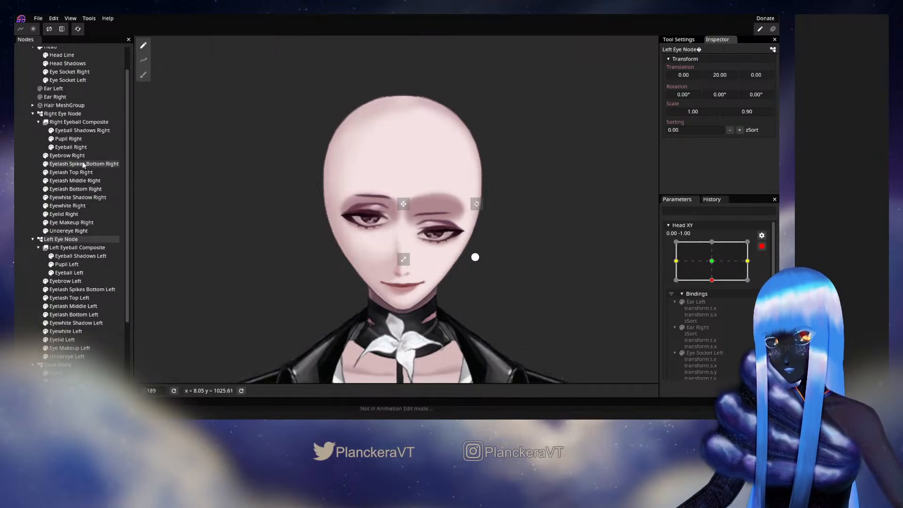
scroll(64, 255, down, 1)
scroll(74, 233, up, 1)
click(80, 114)
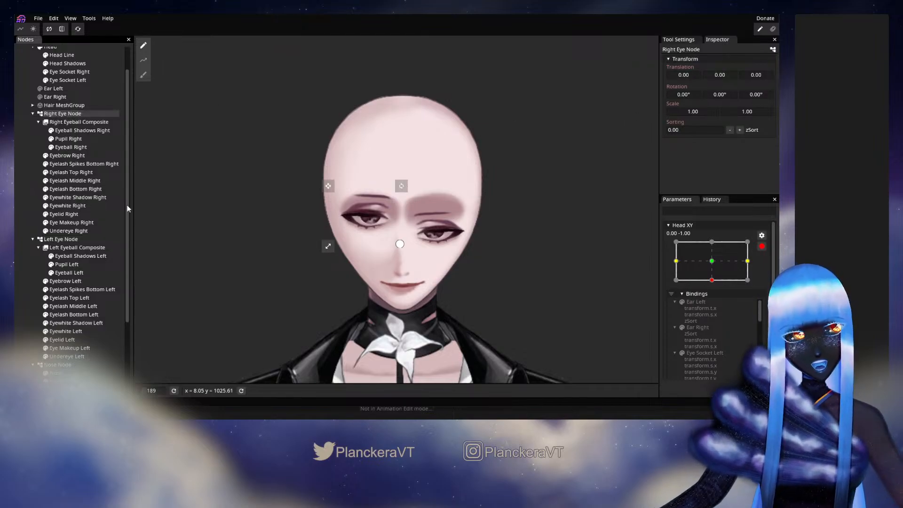
click(70, 240)
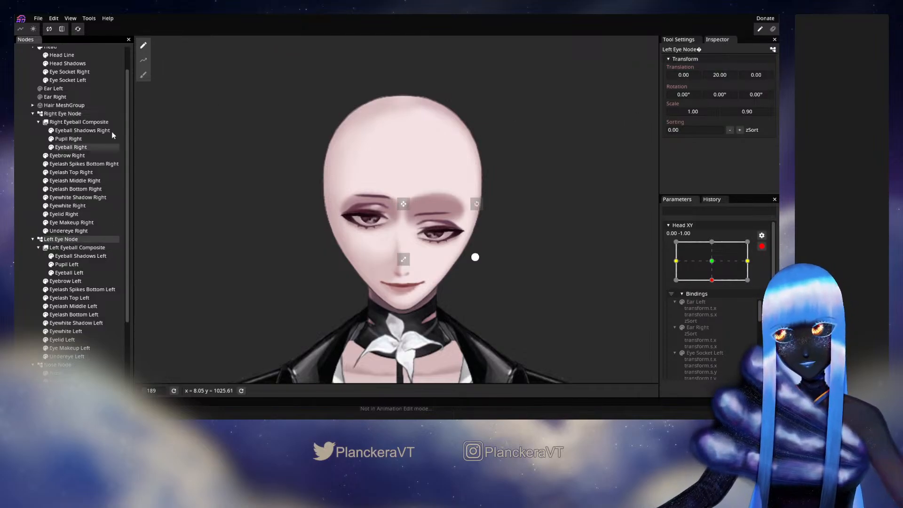
click(75, 115)
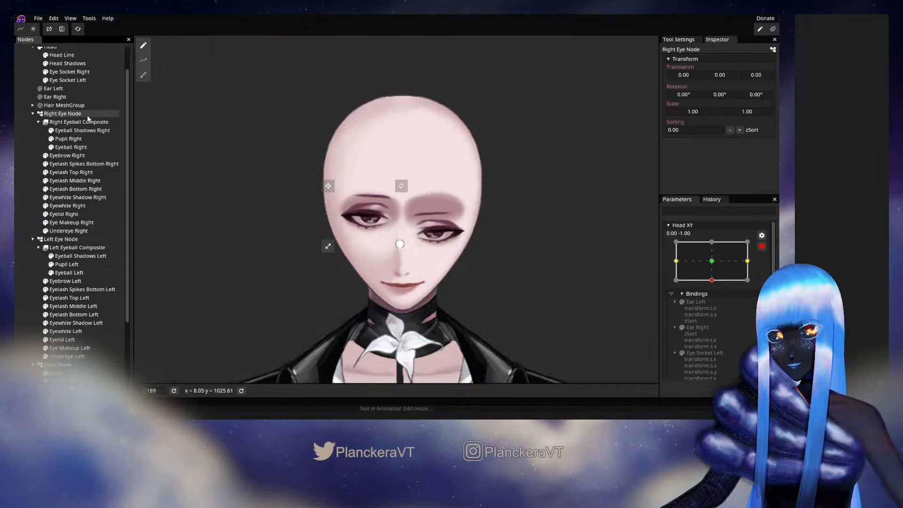
drag(716, 76, 729, 76)
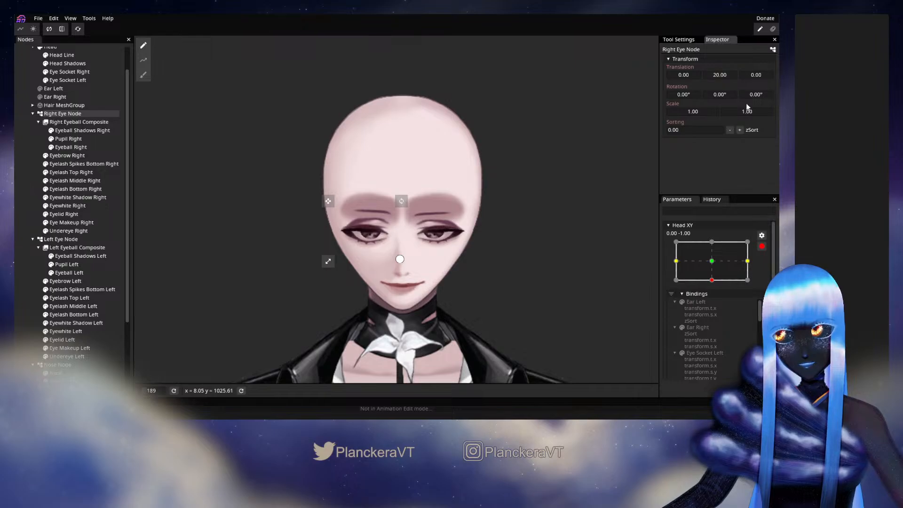
drag(752, 112, 749, 111)
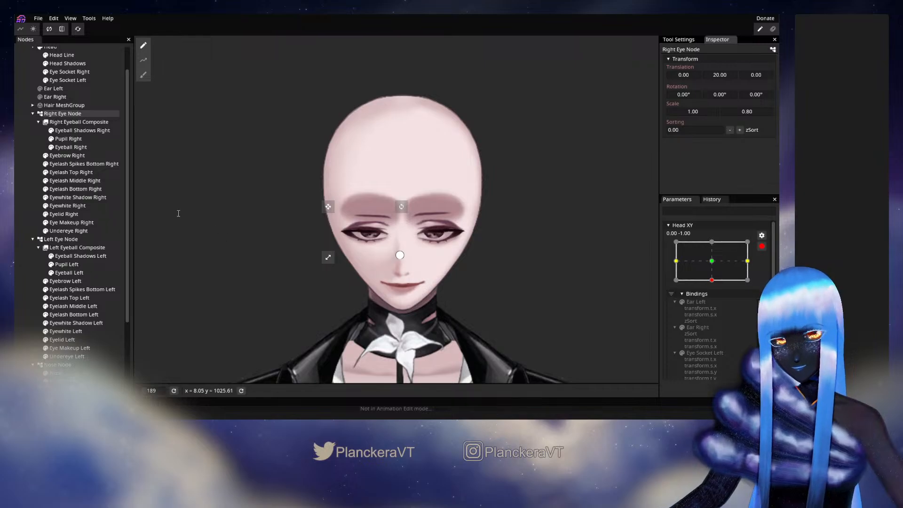
Set the vertical translation to 20.00 and the vertical scale to 0.90 on Eye Socket Right and Eye Socket Left, and deselect.
scroll(66, 146, up, 3)
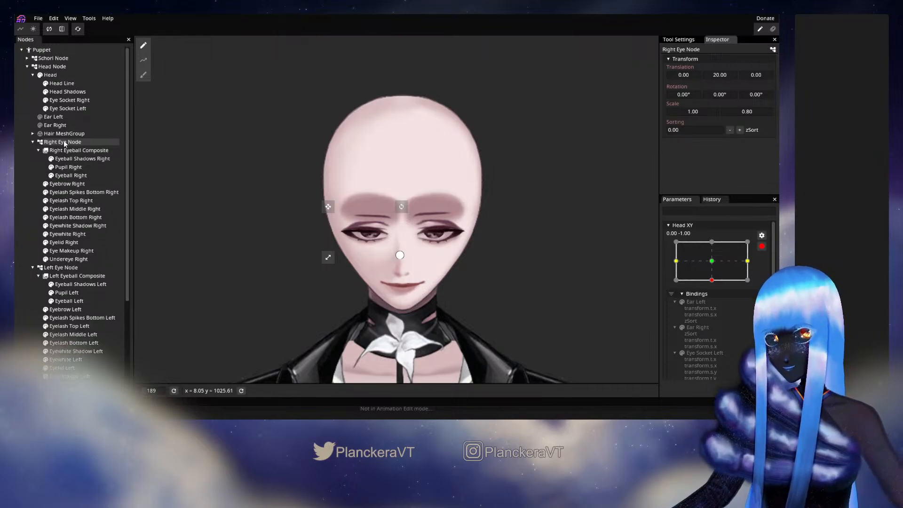
click(69, 99)
drag(716, 78, 724, 78)
drag(745, 114, 744, 114)
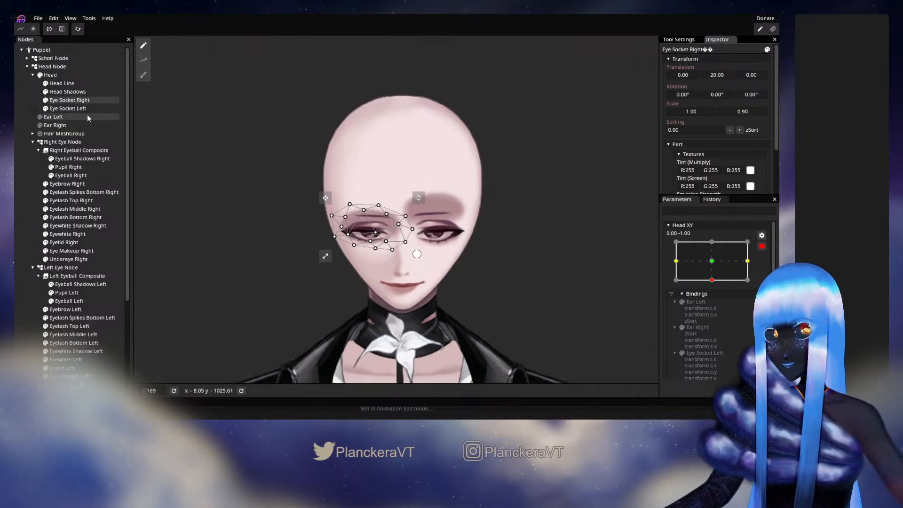
click(68, 108)
drag(716, 77, 724, 76)
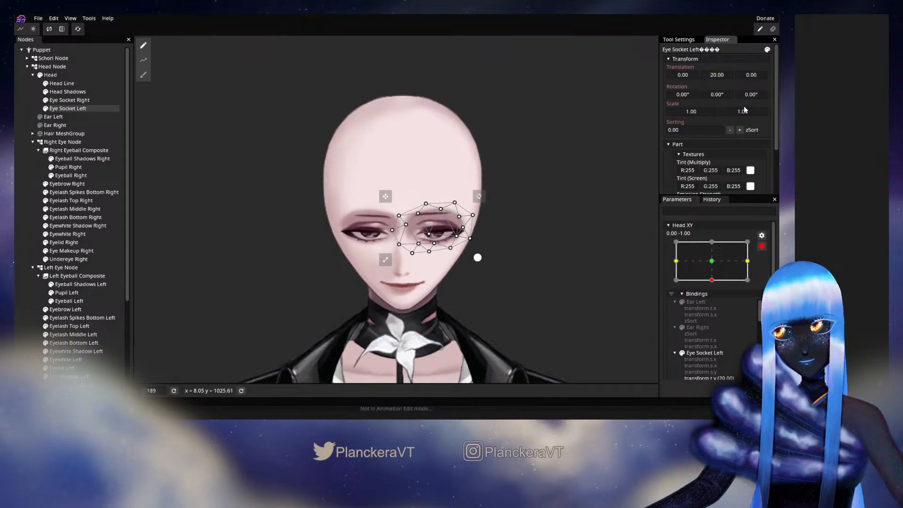
drag(745, 114, 744, 114)
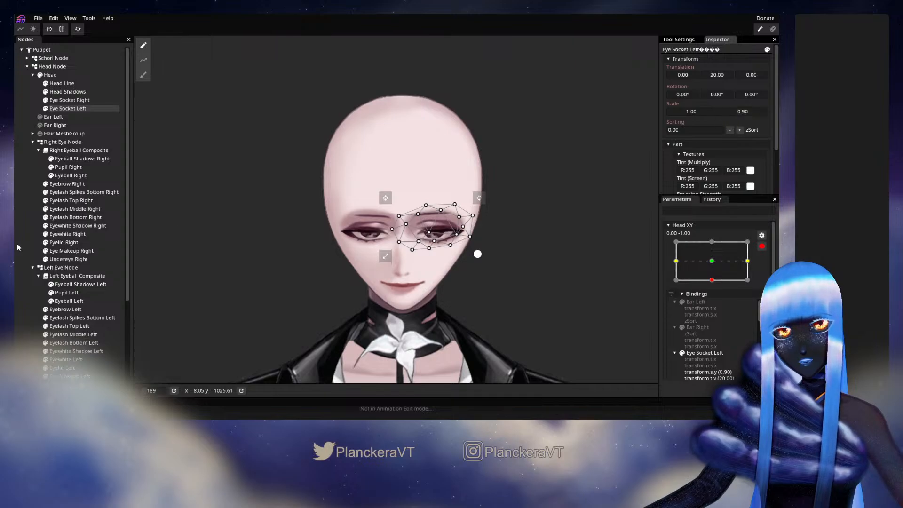
click(222, 252)
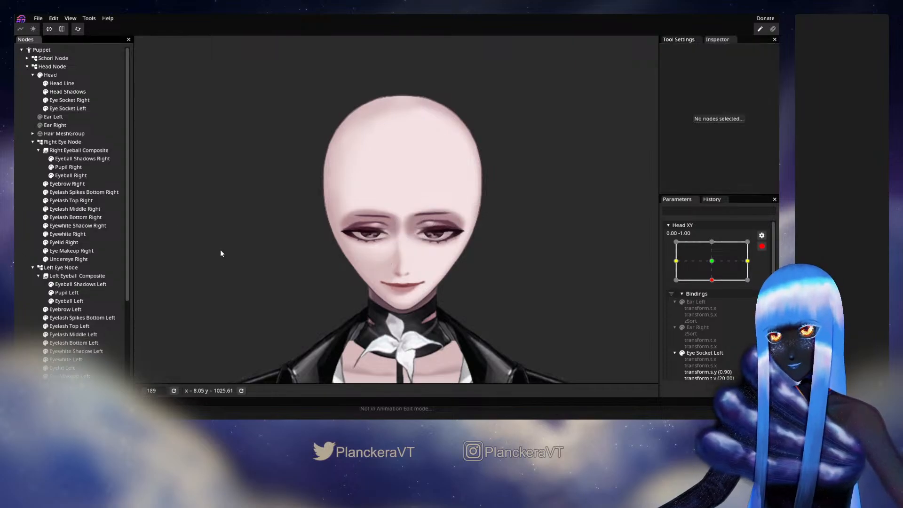
Stop editing the Head XY keypoint and preview the downward-facing pose around 0.00 -1.00.
click(762, 246)
mouse_move(715, 303)
mouse_down()
mouse_move(711, 296)
mouse_move(715, 311)
mouse_move(715, 283)
mouse_move(716, 308)
mouse_up()
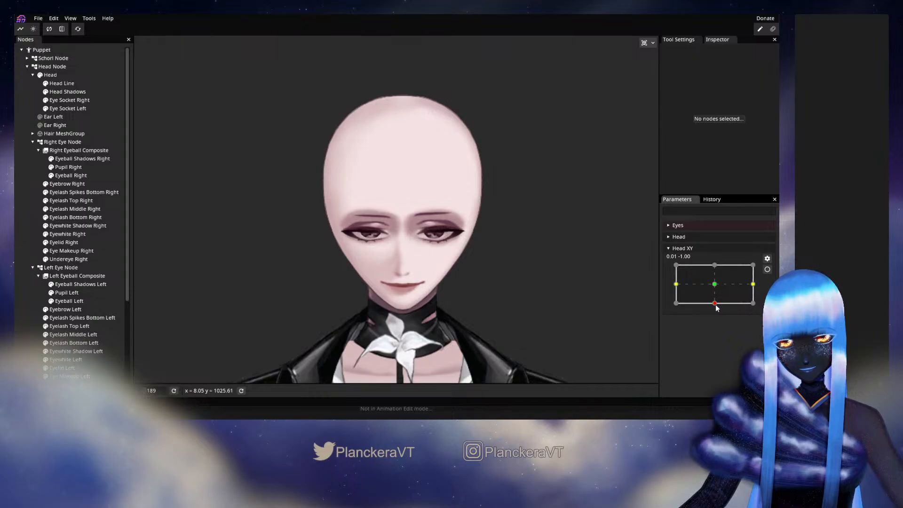
mouse_move(717, 308)
mouse_down()
mouse_move(715, 285)
mouse_move(713, 303)
mouse_up()
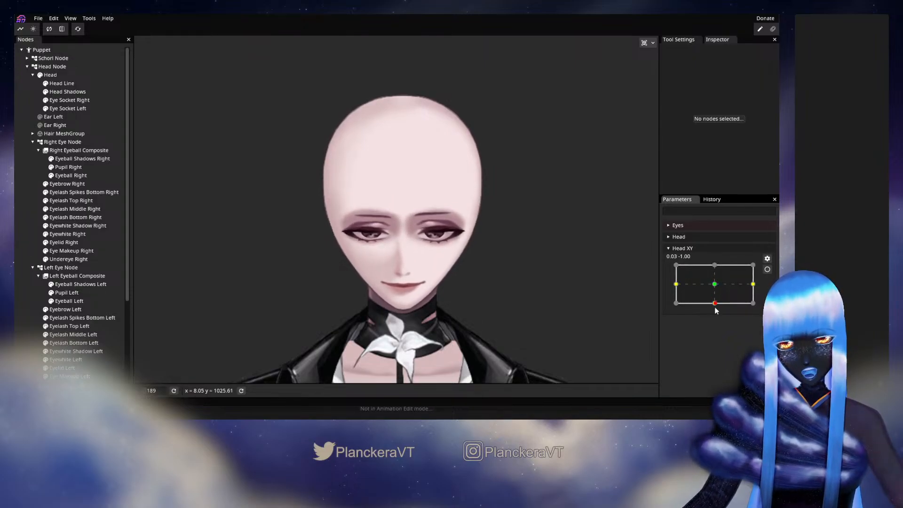
Hide the Head Shadows layer and reopen the Head XY 0.00 -1.00 keypoint for editing.
click(46, 92)
mouse_move(714, 303)
mouse_down()
mouse_move(716, 285)
mouse_move(718, 312)
mouse_up()
click(767, 269)
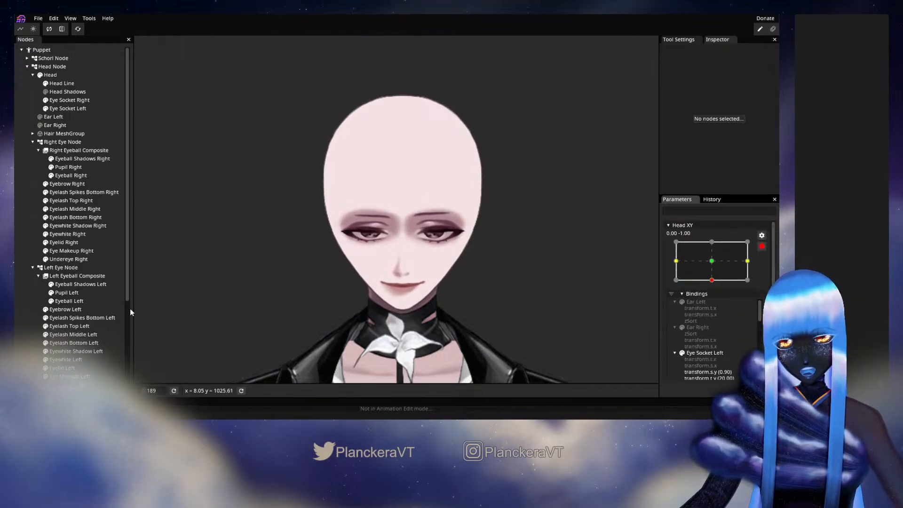
Check the Mouth Node's transform and preview the Head XY pose around 0.00 -1.00 outside keypoint editing.
scroll(81, 329, down, 5)
click(73, 321)
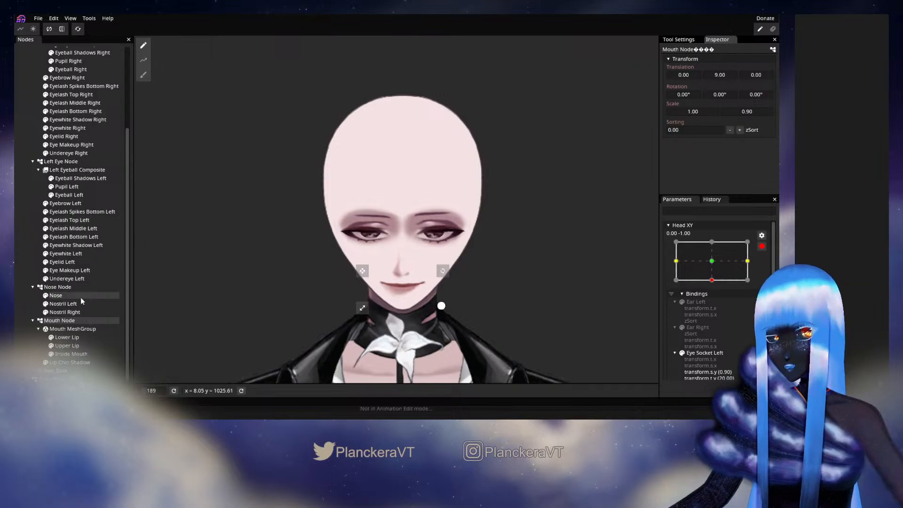
click(762, 246)
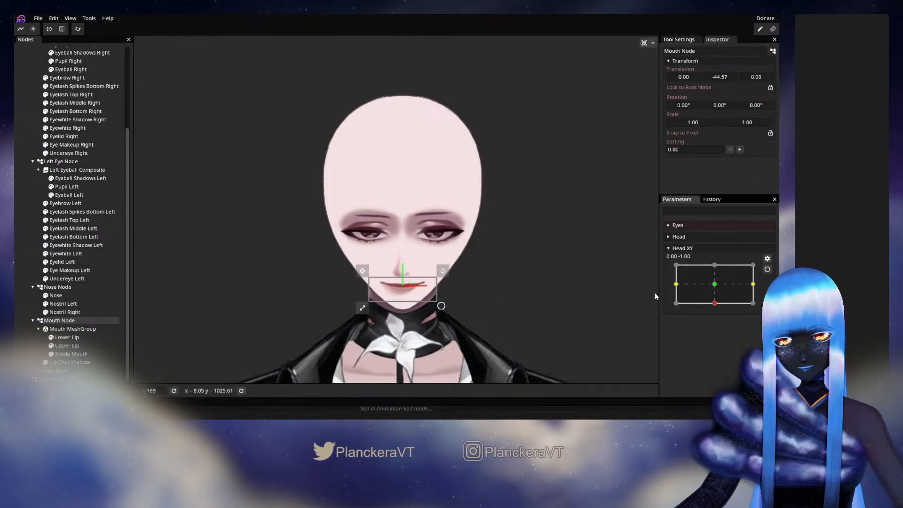
click(24, 280)
mouse_move(716, 302)
mouse_down()
mouse_move(717, 287)
mouse_move(713, 305)
mouse_up()
Reopen the Head XY 0.00 -1.00 keypoint and set the Nose Node's vertical translation to 13.00.
click(768, 269)
scroll(719, 291, down, 1)
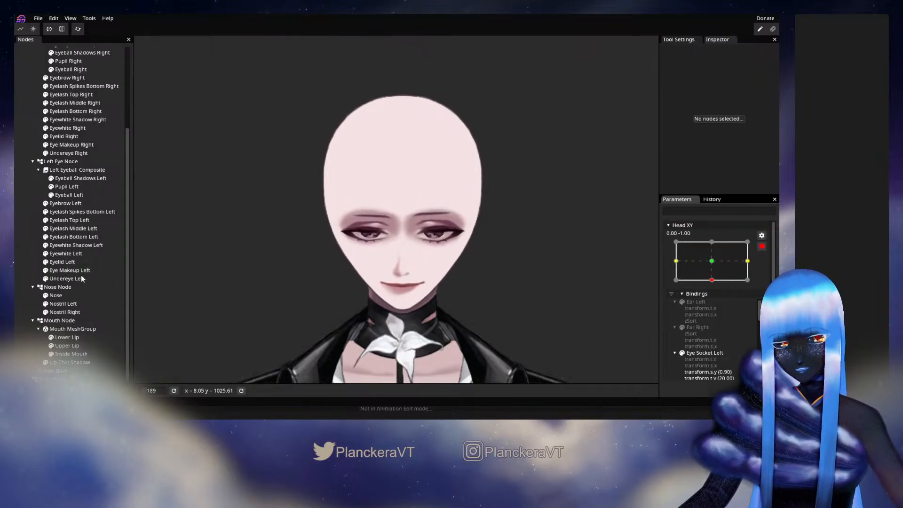
click(70, 288)
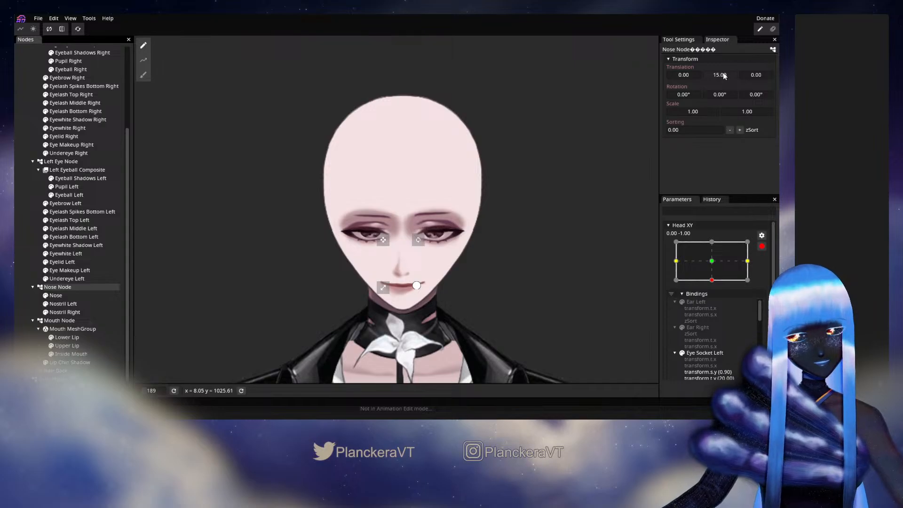
drag(724, 75, 723, 76)
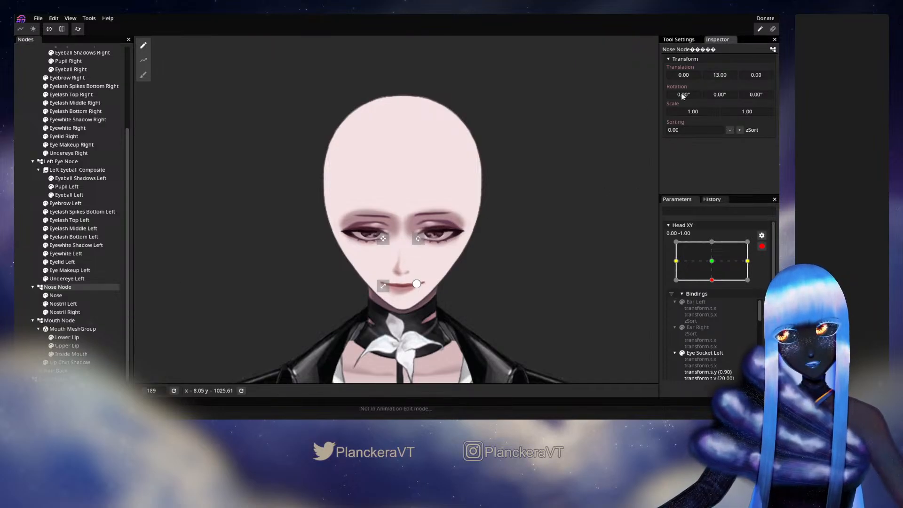
click(18, 279)
Stop editing the keypoint and preview the nose position by moving Head XY around 0.00 -1.00.
click(761, 247)
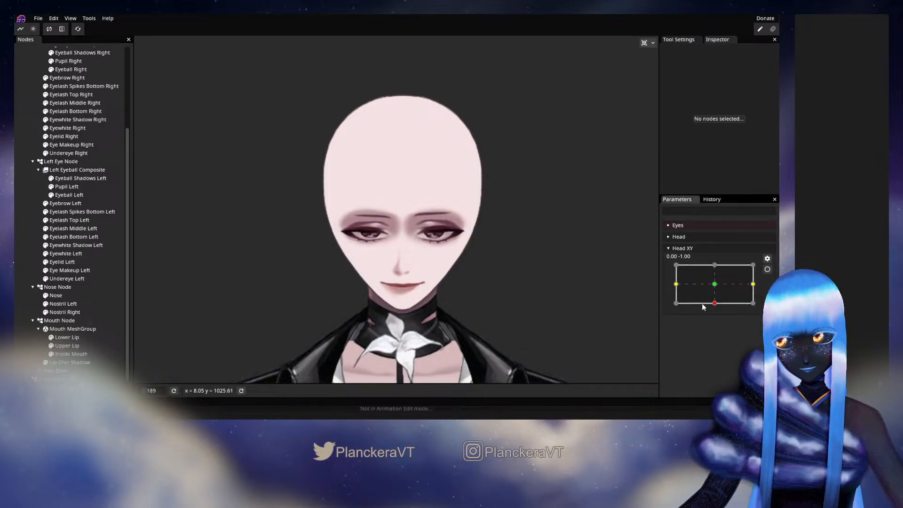
click(714, 303)
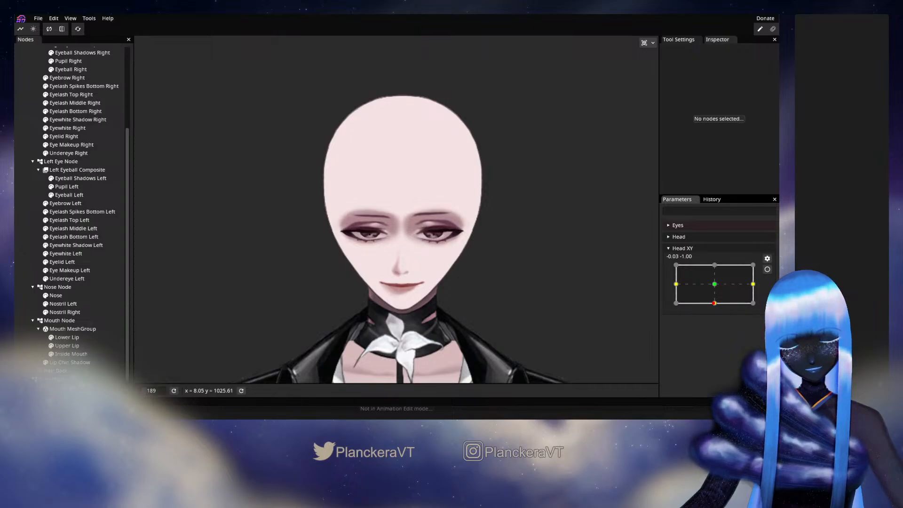
mouse_move(714, 303)
mouse_down()
mouse_move(716, 283)
mouse_move(715, 311)
mouse_up()
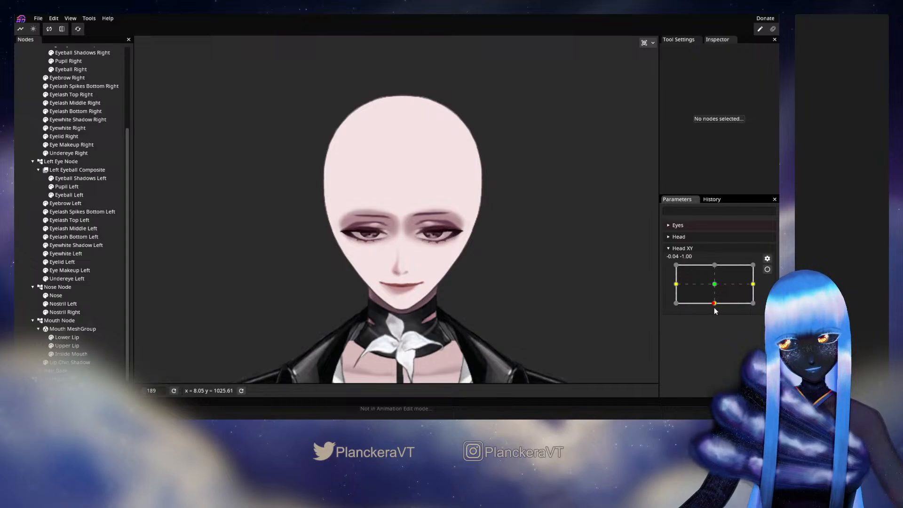
Edit the Head XY 0.00 -1.00 keypoint again, set the Nose Node's vertical translation to 14.00, and deselect.
click(767, 269)
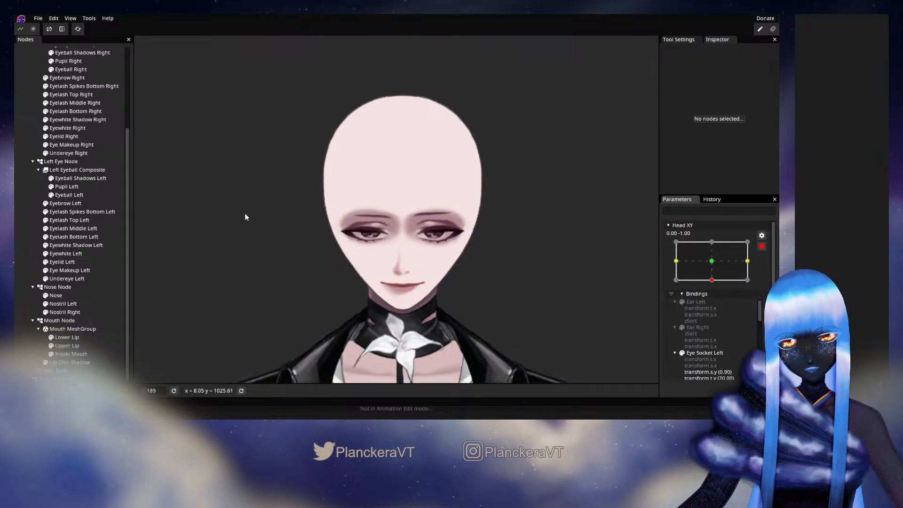
click(71, 288)
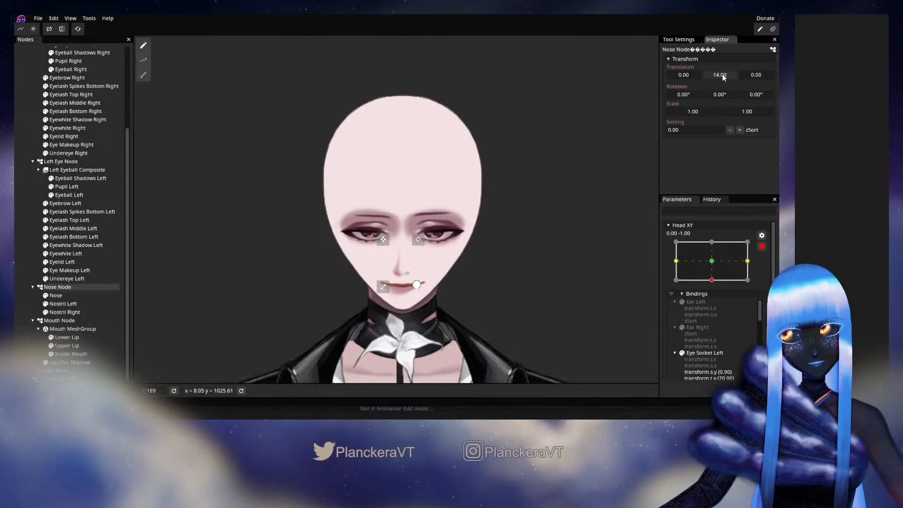
scroll(436, 234, up, 5)
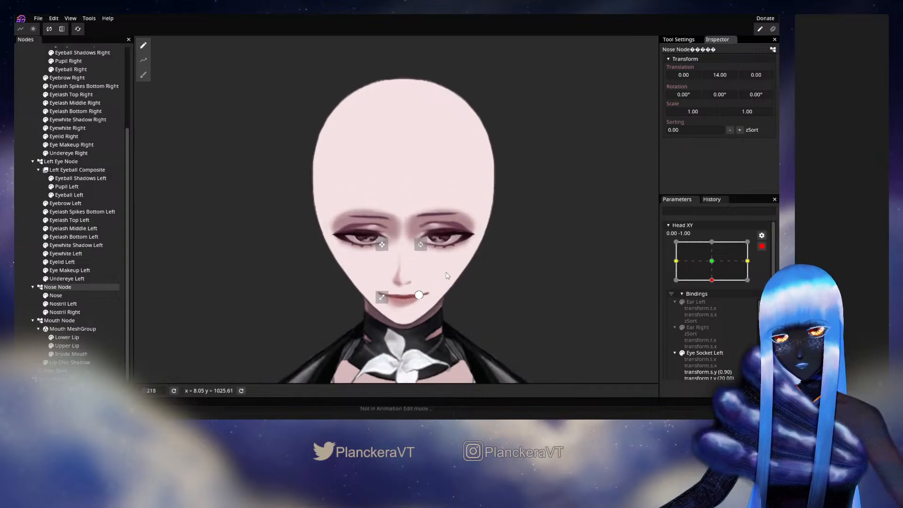
click(46, 306)
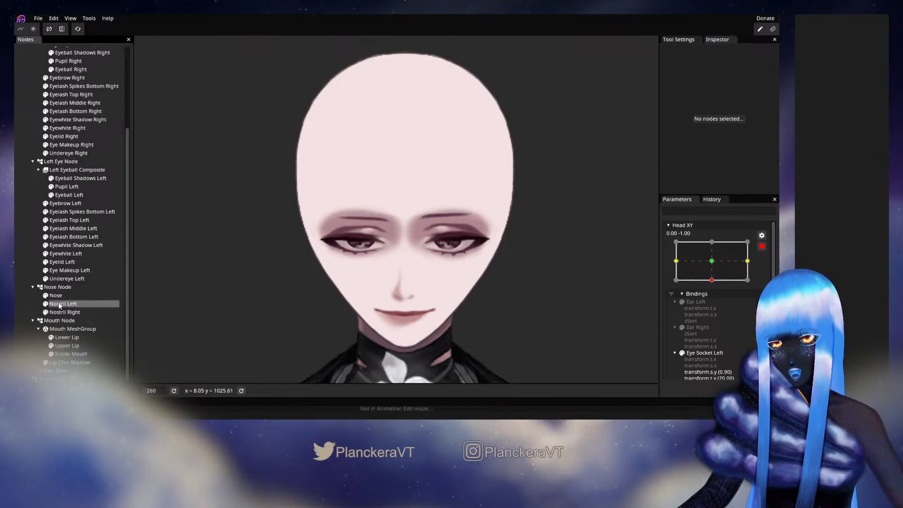
Set the vertical translation to 1.00 and the vertical scale to 0.20 on Nostril Left and Nostril Right, and deselect.
click(60, 305)
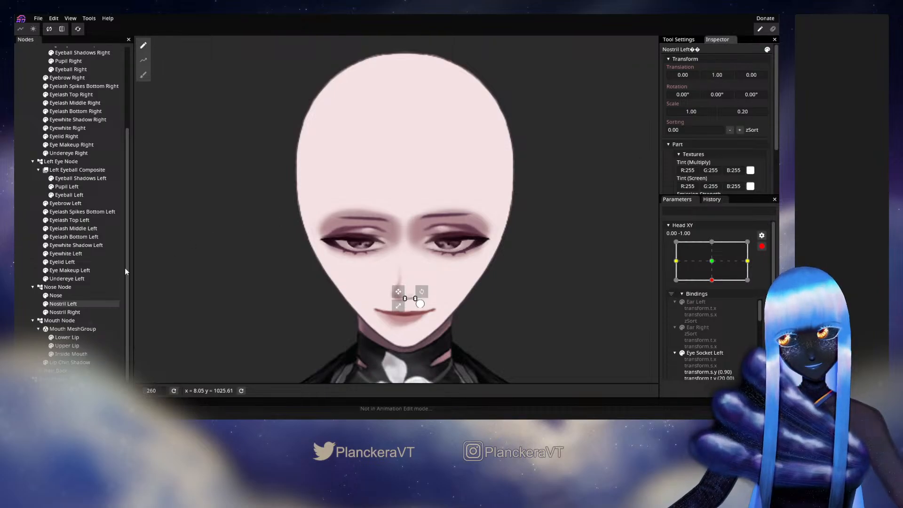
click(65, 313)
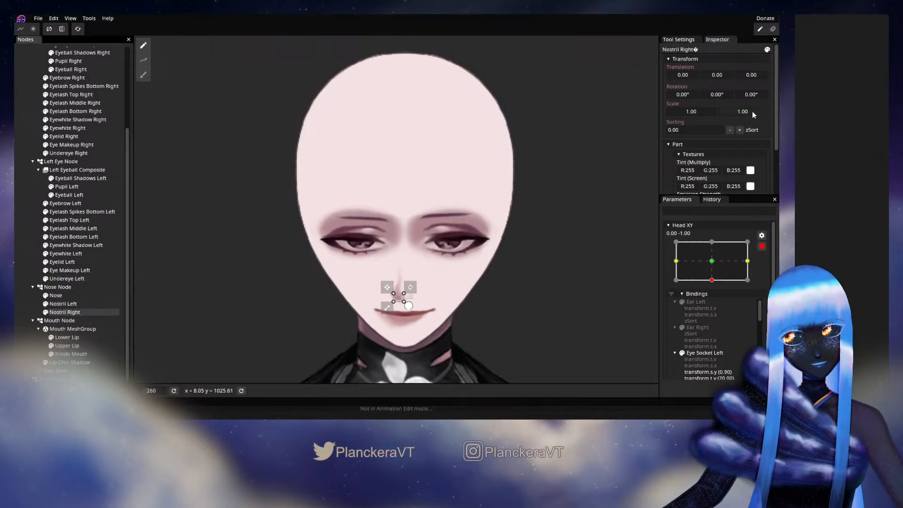
drag(753, 111, 749, 111)
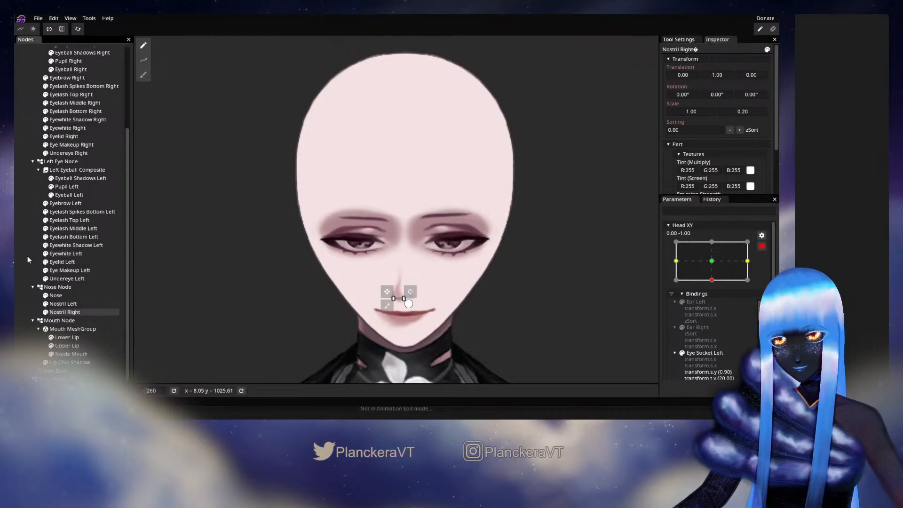
click(442, 283)
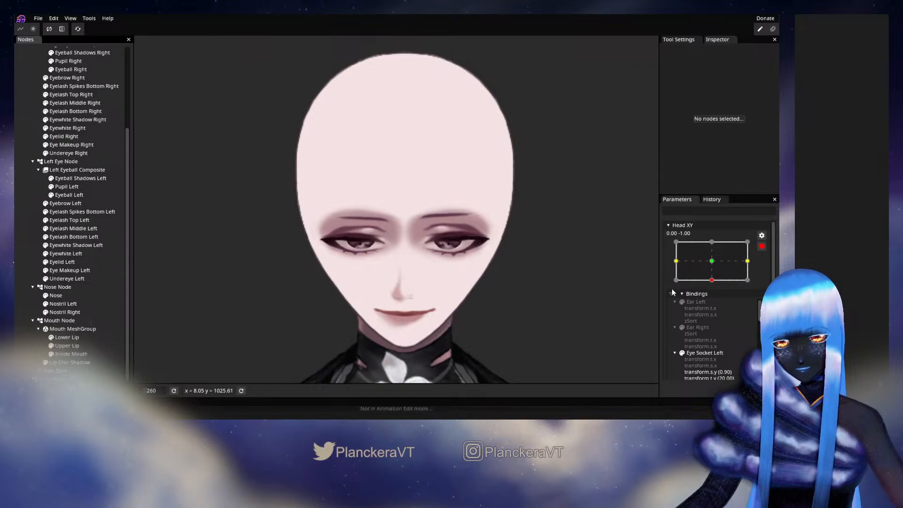
Stop editing the keypoint and preview the squashed nostrils by moving Head XY around 0.00 -1.00.
click(762, 246)
mouse_move(721, 301)
mouse_down()
mouse_move(719, 284)
mouse_move(711, 306)
mouse_move(715, 285)
mouse_move(716, 313)
mouse_move(714, 285)
mouse_move(714, 313)
mouse_move(712, 285)
mouse_move(716, 308)
mouse_up()
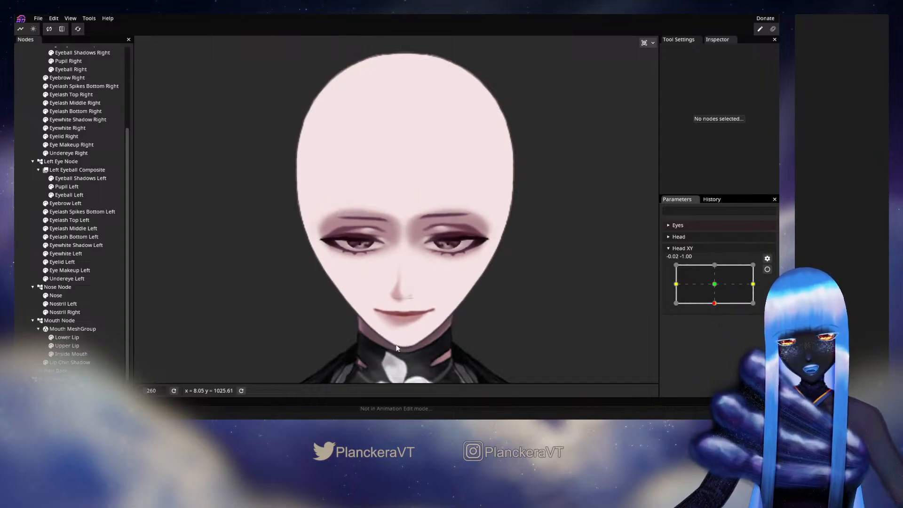
mouse_move(714, 303)
mouse_down()
mouse_move(713, 282)
mouse_move(715, 310)
mouse_up()
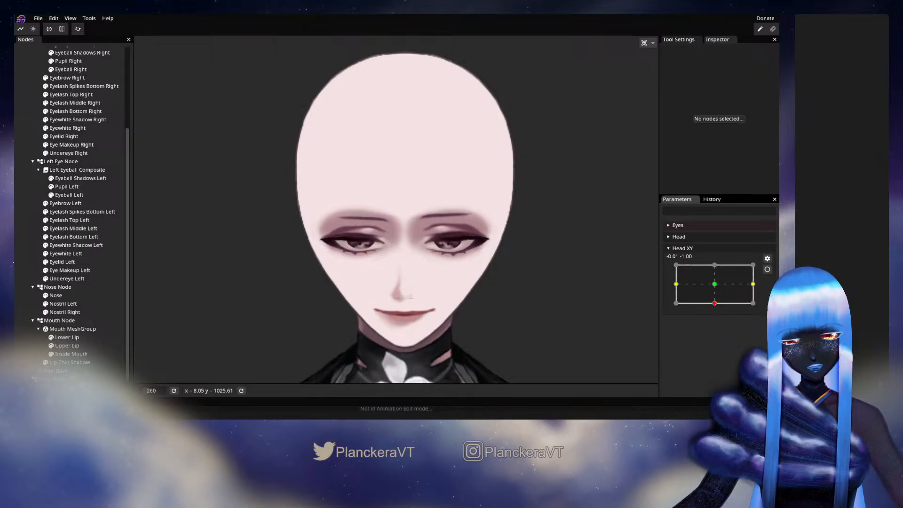
Reopen the 0.00 -1.00 keypoint and flatten both nostrils, setting Nostril Left's vertical scale to 0.00 and lowering Nostril Right's to match.
click(767, 269)
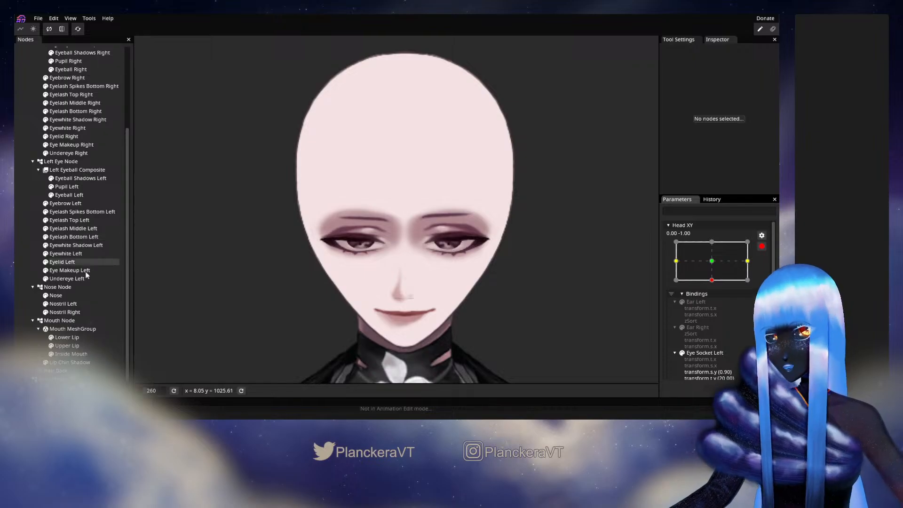
click(66, 304)
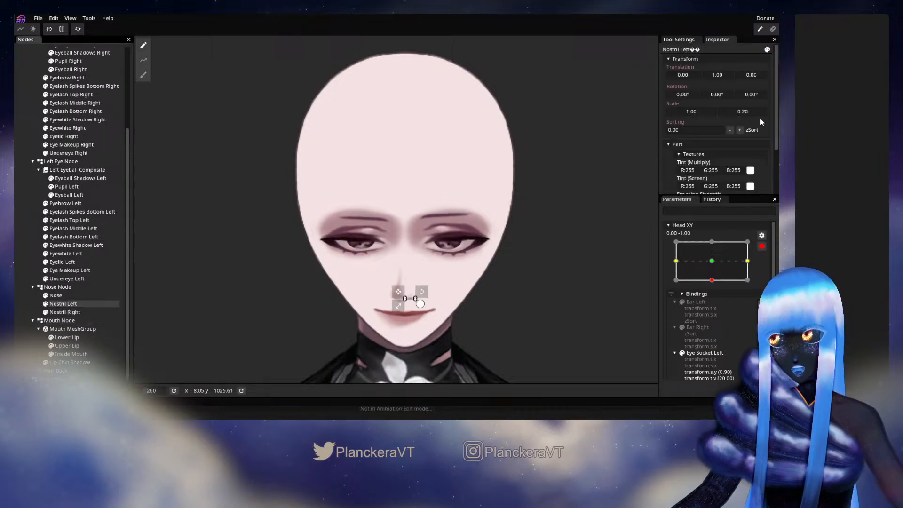
drag(750, 114, 749, 113)
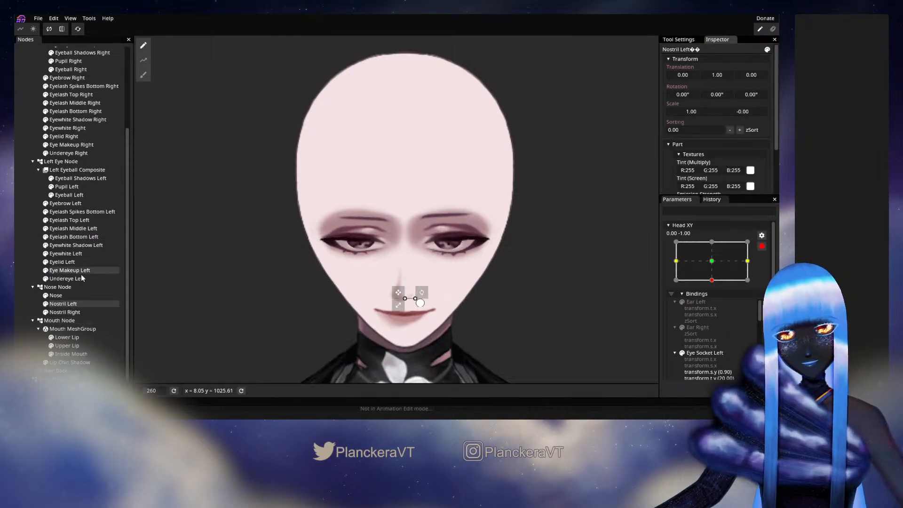
click(65, 312)
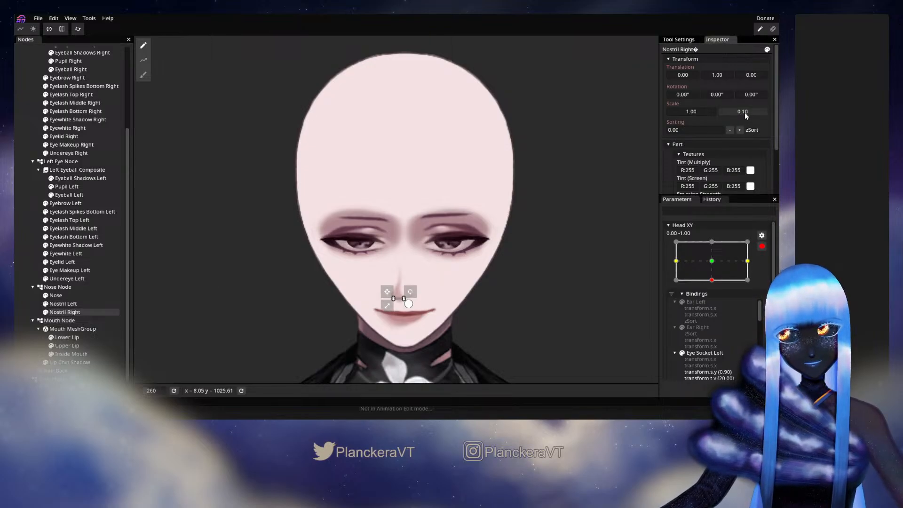
click(15, 278)
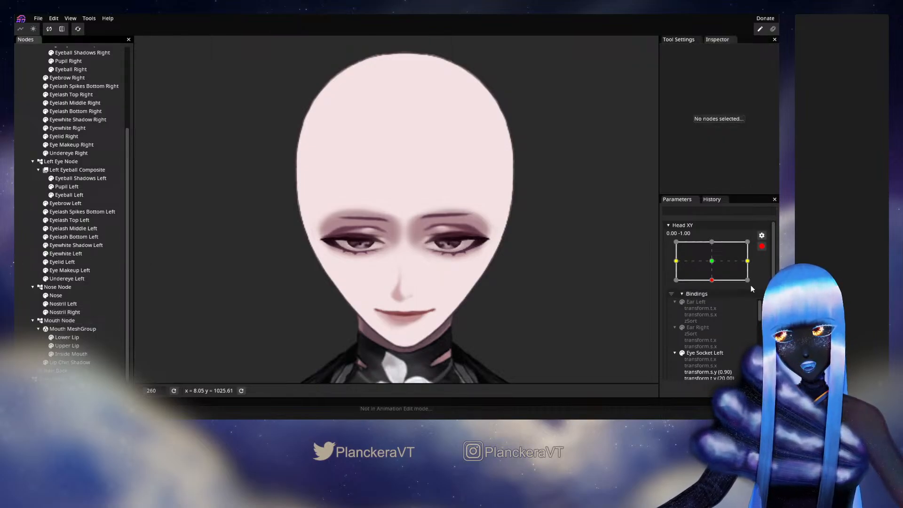
Stop editing the keypoint and preview the face with flattened nostrils around Head XY 0.00 -1.00.
click(770, 243)
click(762, 246)
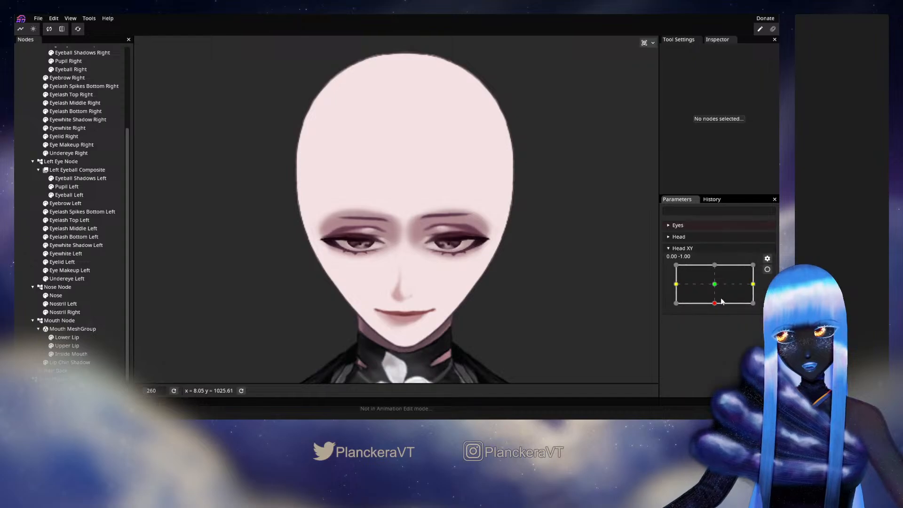
mouse_move(714, 303)
mouse_down()
mouse_move(713, 285)
mouse_move(717, 308)
mouse_up()
Reopen the Head XY 0.00 -1.00 keypoint for editing and examine the nose and mouth up close.
click(767, 269)
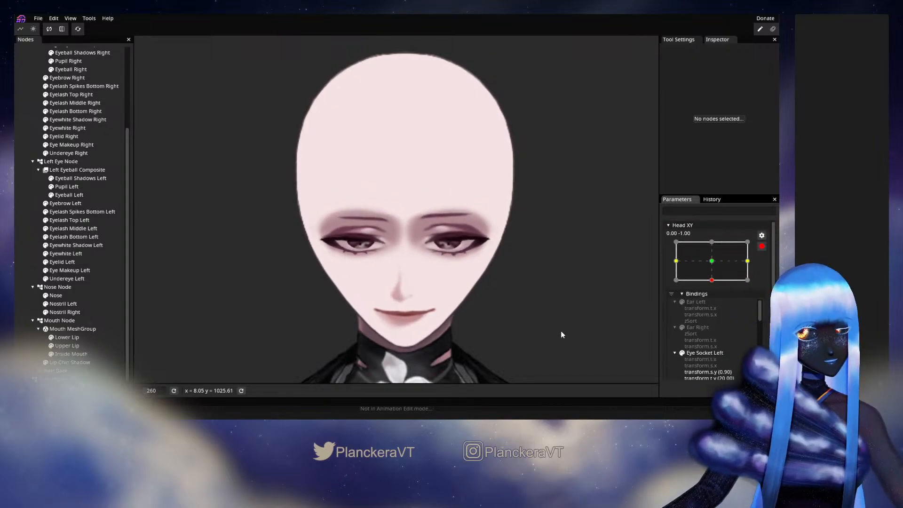
scroll(422, 321, up, 3)
scroll(423, 320, up, 1)
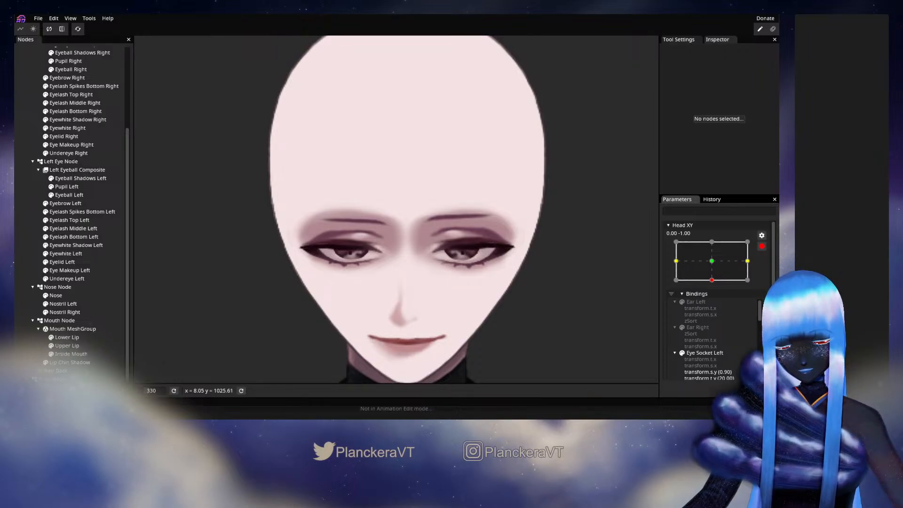
scroll(464, 326, up, 3)
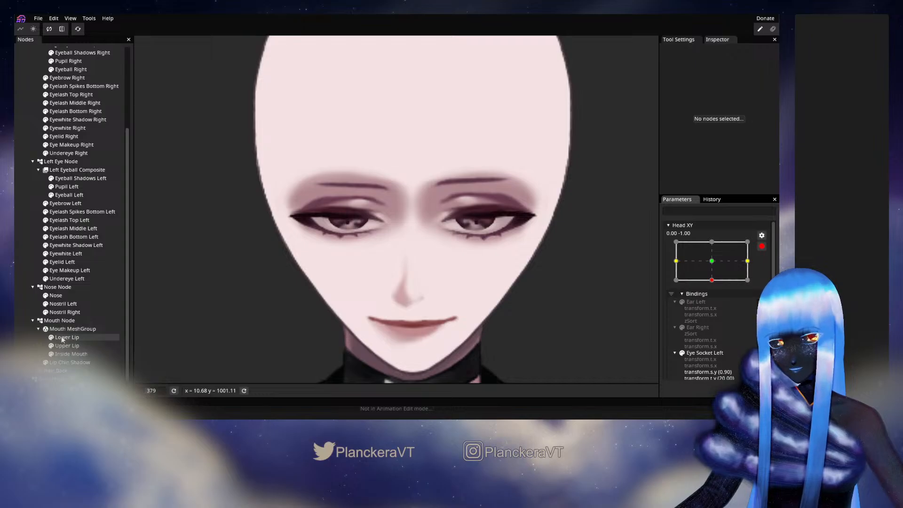
click(69, 296)
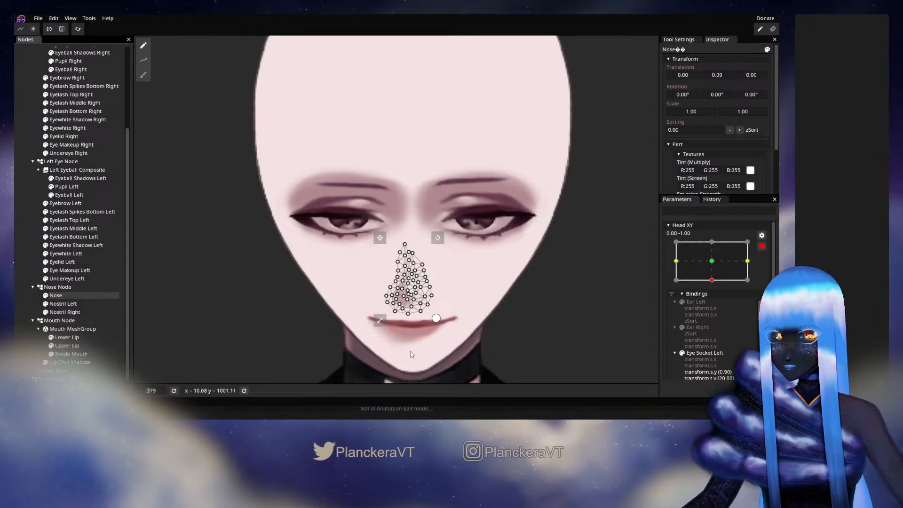
click(144, 75)
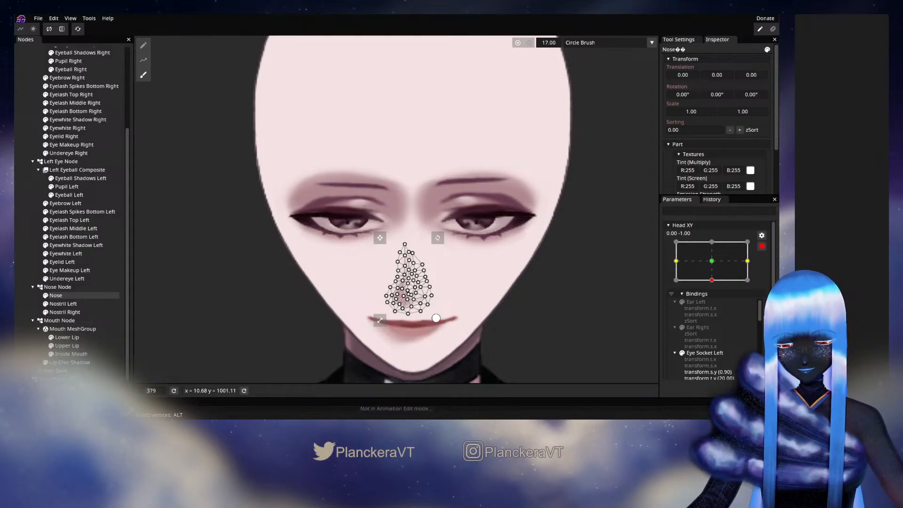
scroll(409, 329, up, 2)
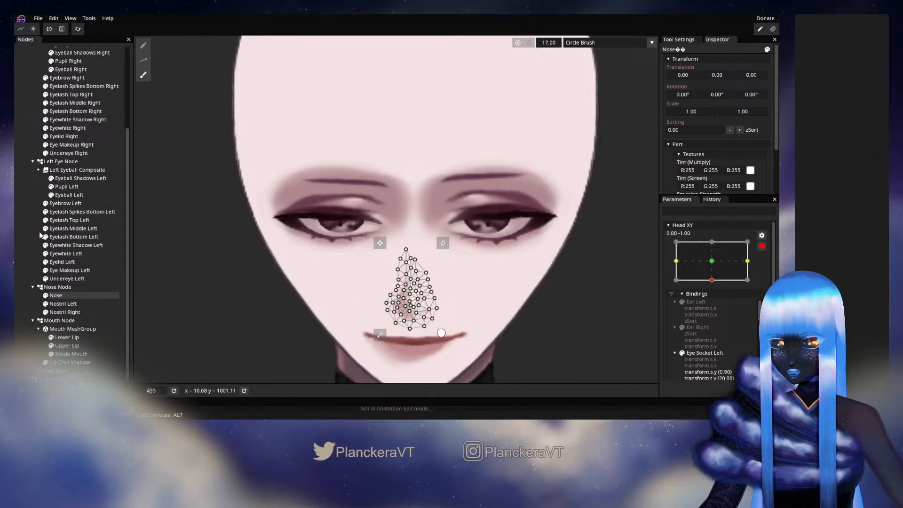
click(30, 254)
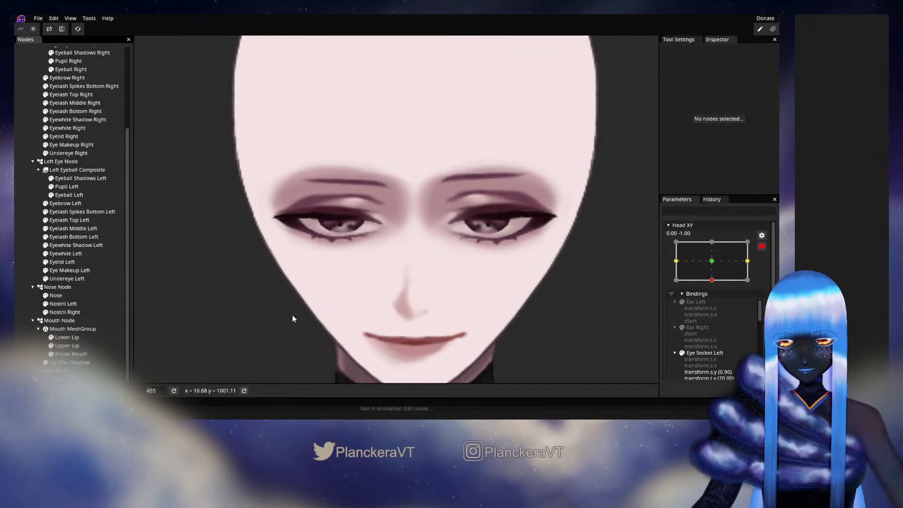
Deform the Nose mesh with the 17.00 Circle Brush, nudging its lower edge on the viewer's right slightly upward and inward, and deselect.
scroll(450, 314, up, 5)
scroll(444, 318, up, 2)
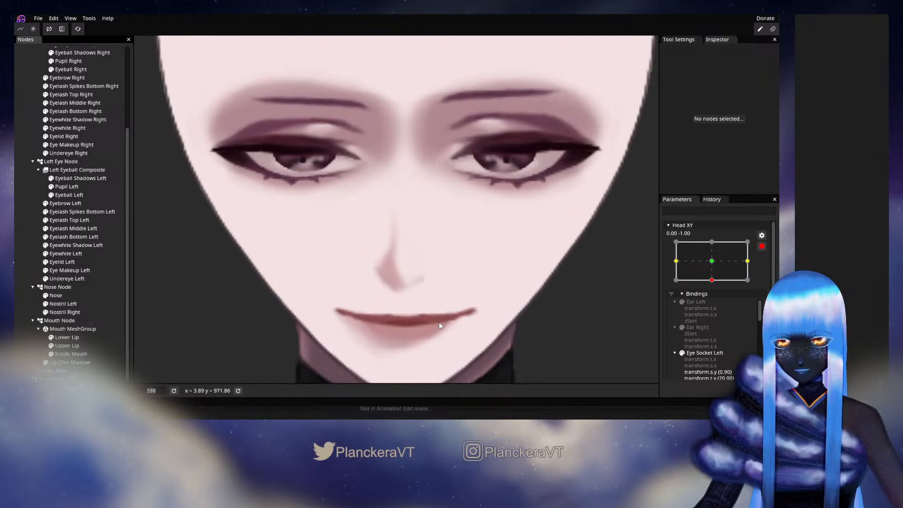
click(69, 297)
click(144, 74)
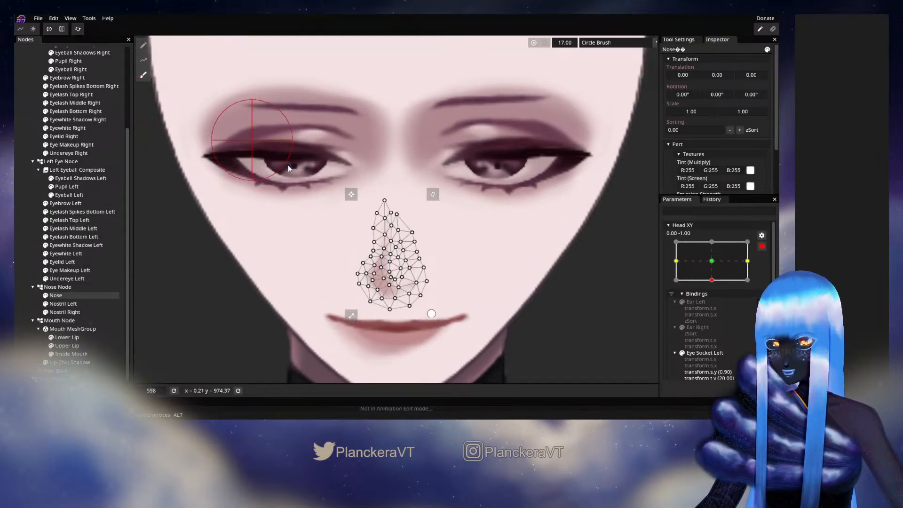
drag(421, 300, 429, 277)
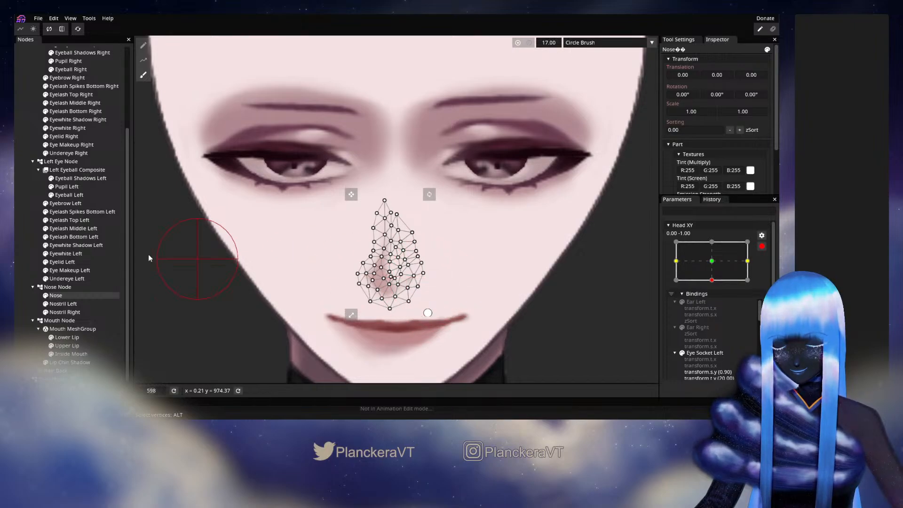
click(33, 261)
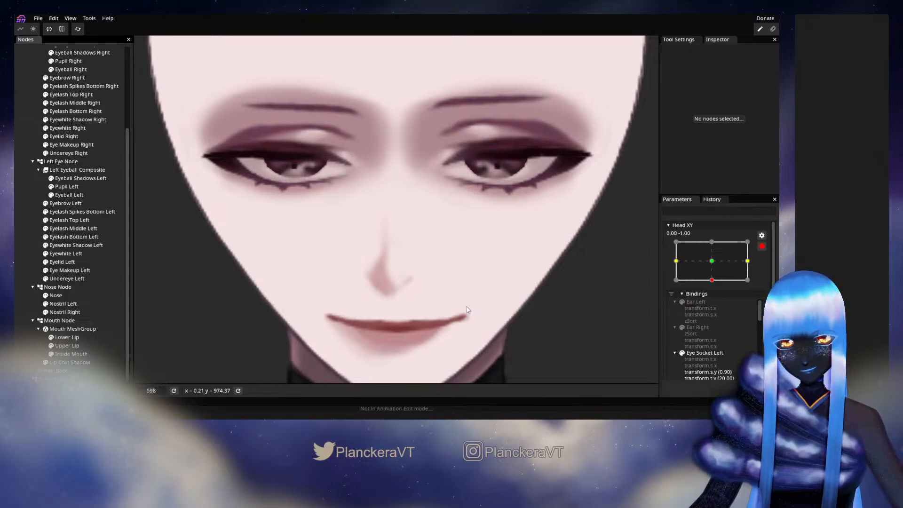
Reshape the Nose mesh by moving individual vertices along the bridge's viewer-left side and around the tip, and deselect it to check the face.
click(61, 295)
scroll(332, 301, up, 3)
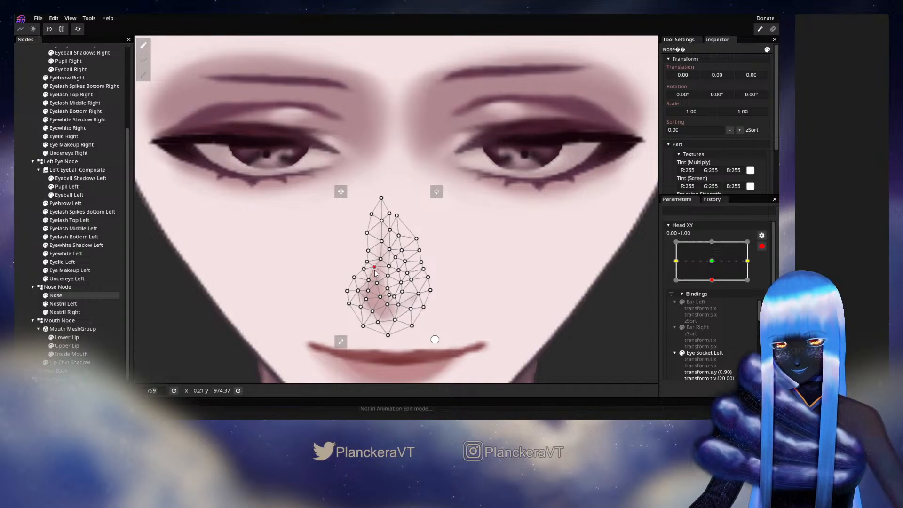
drag(370, 280, 380, 256)
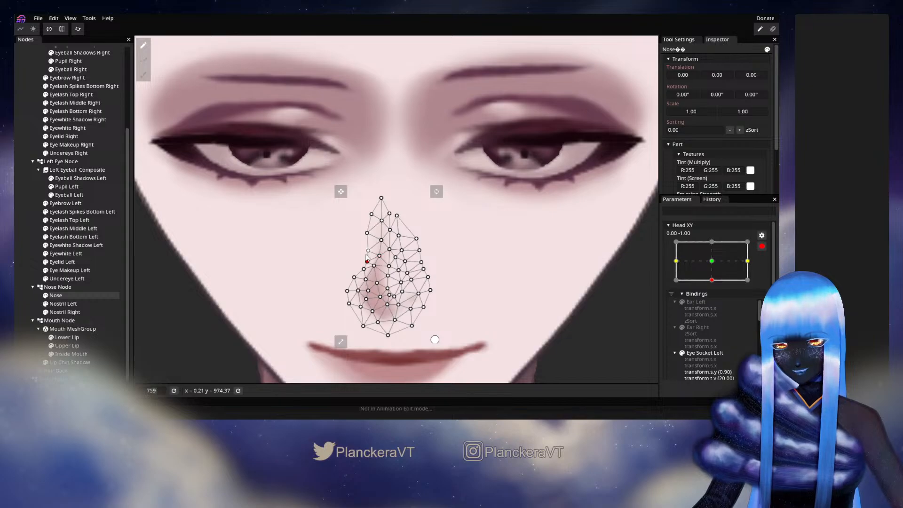
drag(368, 249, 368, 242)
drag(421, 295, 400, 287)
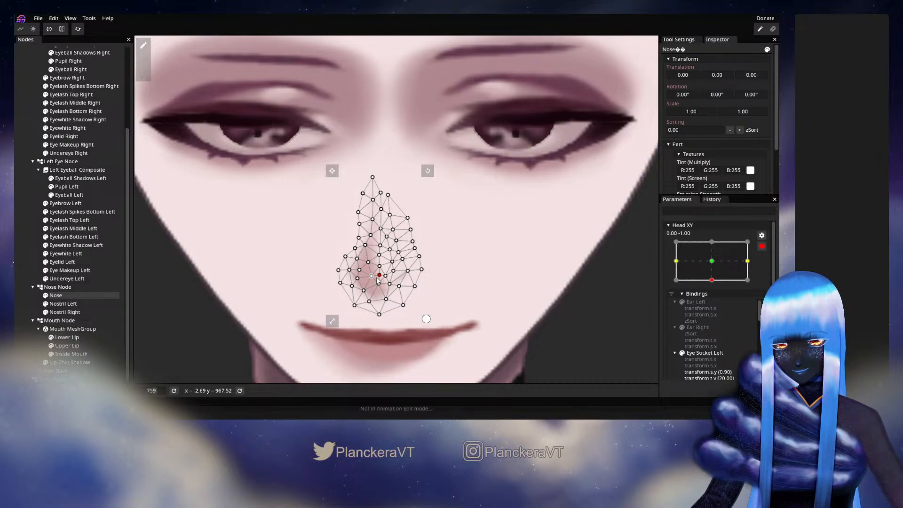
click(418, 275)
scroll(417, 275, down, 3)
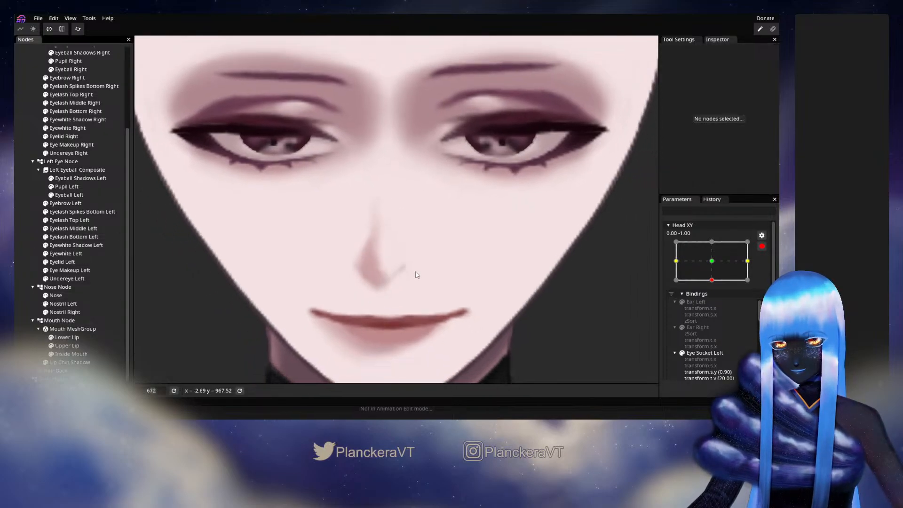
scroll(417, 275, down, 5)
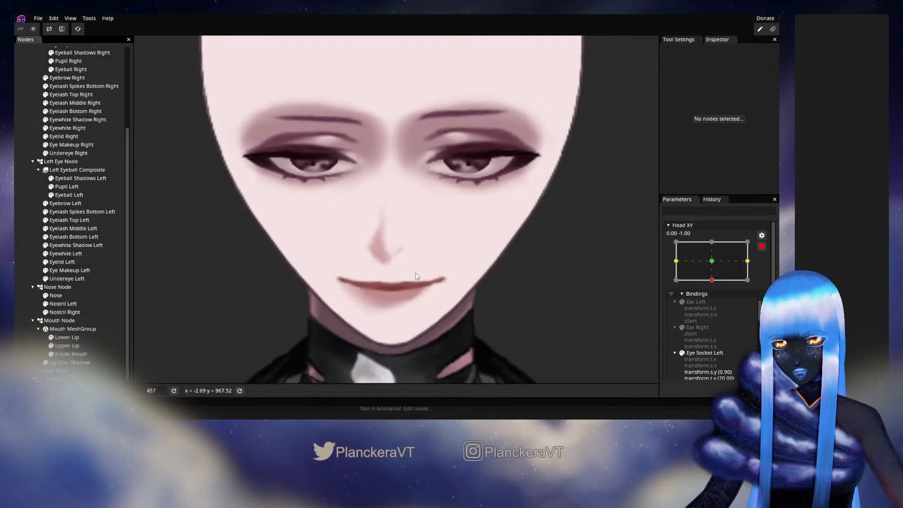
scroll(398, 207, up, 3)
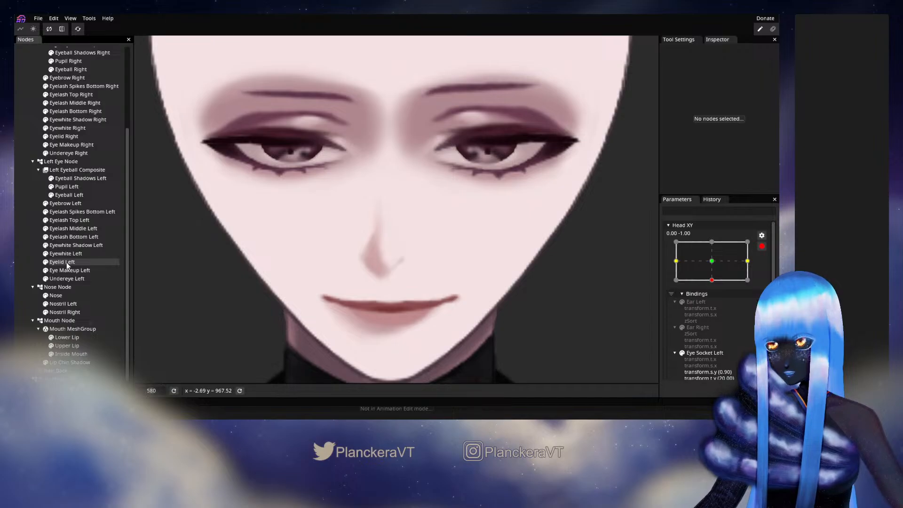
Nudge the Nose mesh's lower viewer-left edge slightly outward and down with the 17.00 Circle Brush, and deselect it.
click(58, 296)
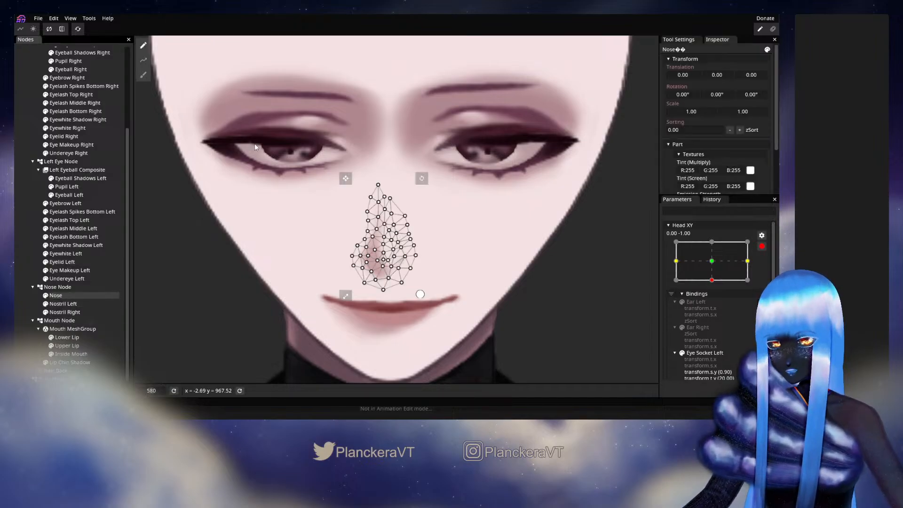
click(143, 75)
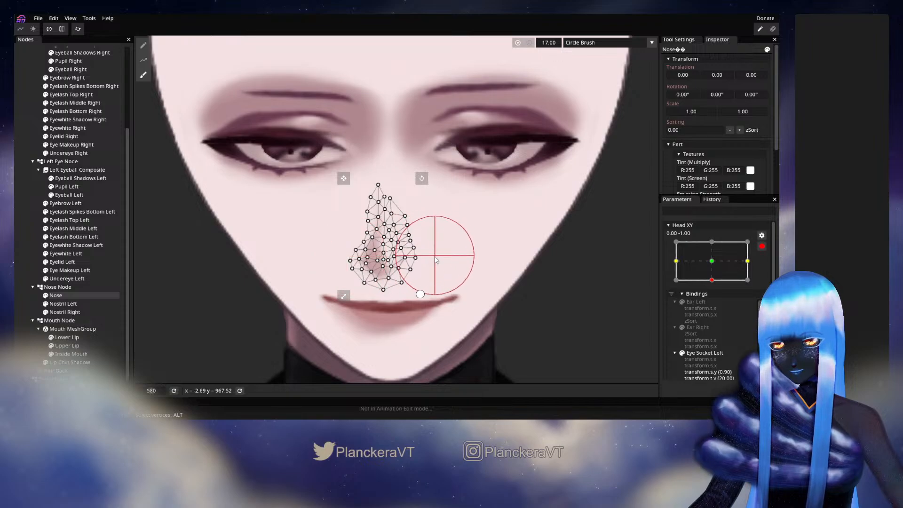
click(20, 261)
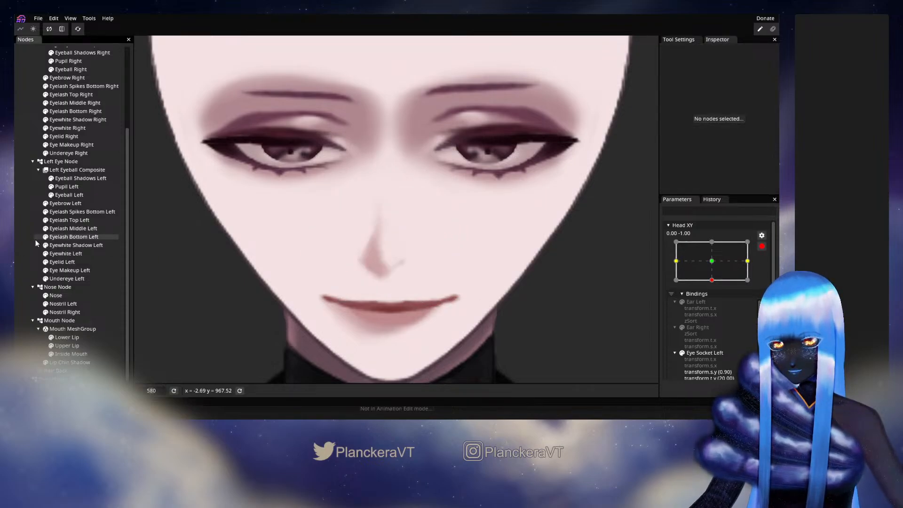
Shift single Nose mesh vertices on both sides of the tip slightly downward to reshape the nostril wings, and deselect.
click(63, 297)
scroll(434, 310, up, 1)
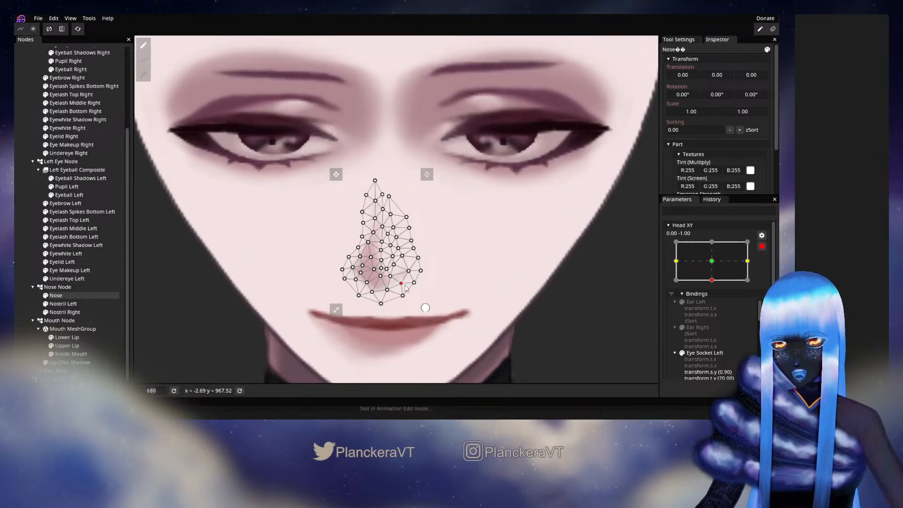
drag(392, 277, 392, 279)
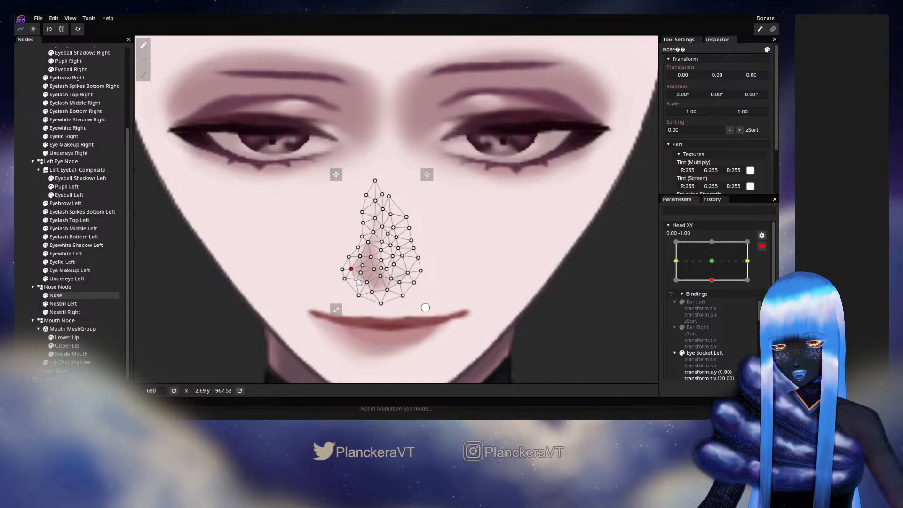
drag(369, 285, 366, 288)
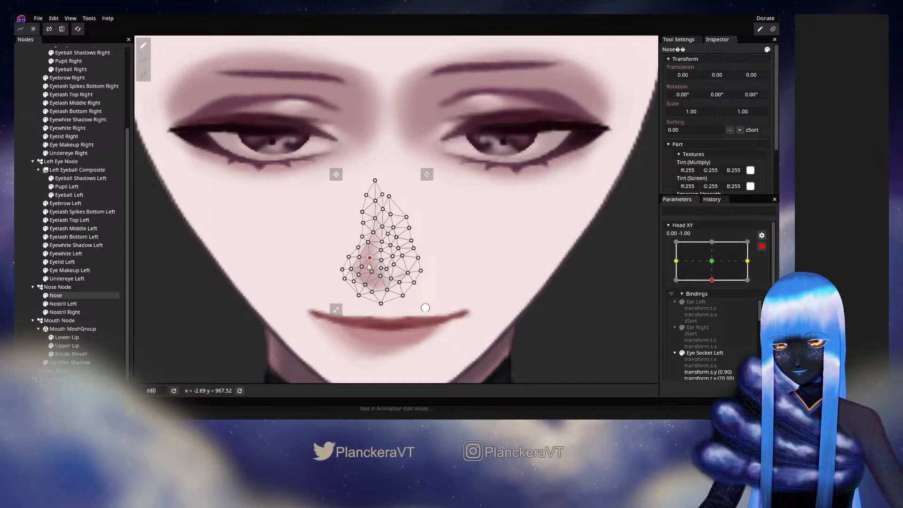
click(28, 243)
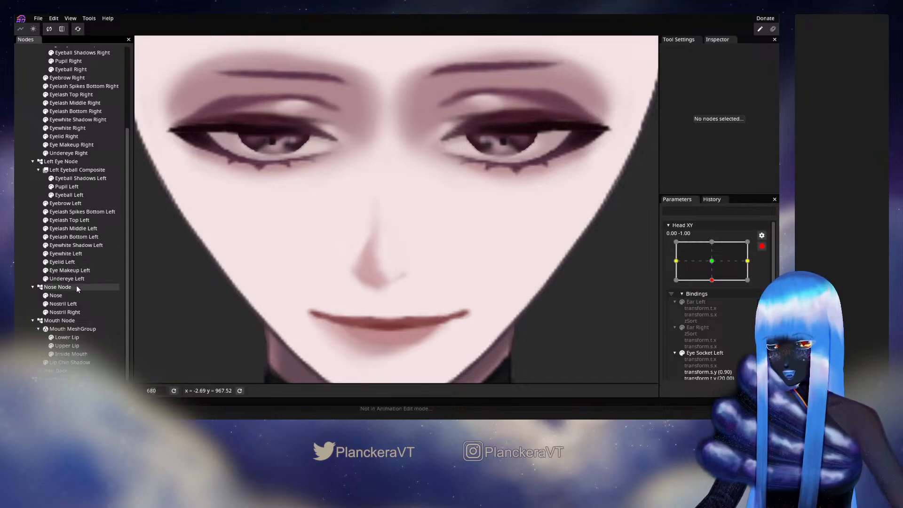
Pull the Nose mesh vertex beside the tip down and toward the viewer's left, deselect, and check the whole face.
click(66, 296)
scroll(403, 307, up, 2)
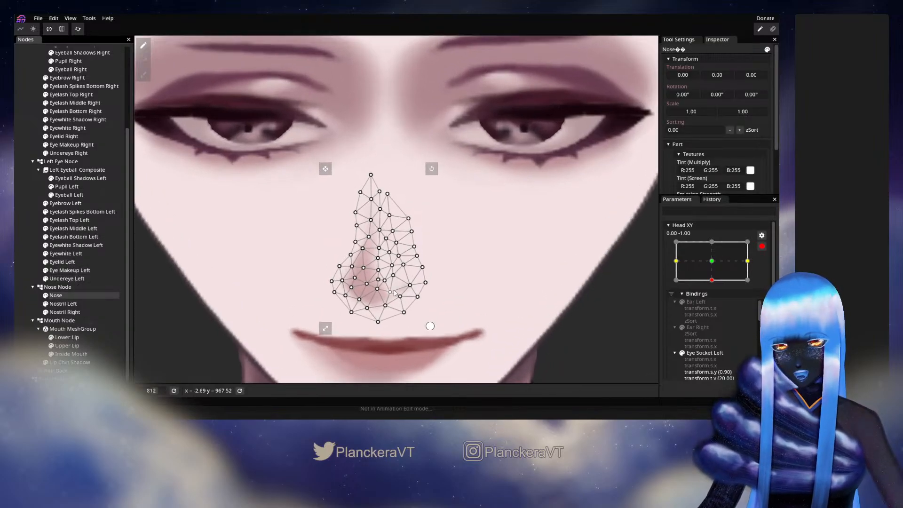
click(377, 296)
mouse_move(390, 293)
mouse_down()
mouse_move(380, 308)
mouse_move(382, 299)
mouse_up()
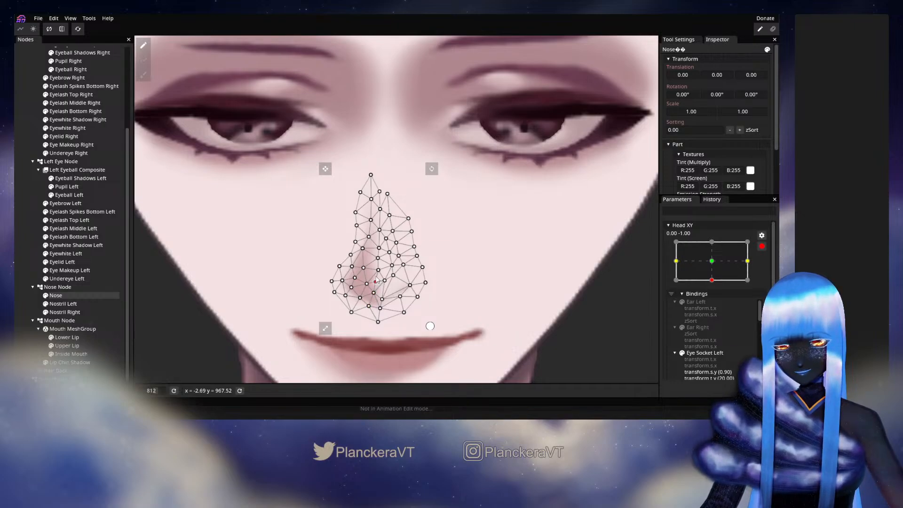
click(440, 292)
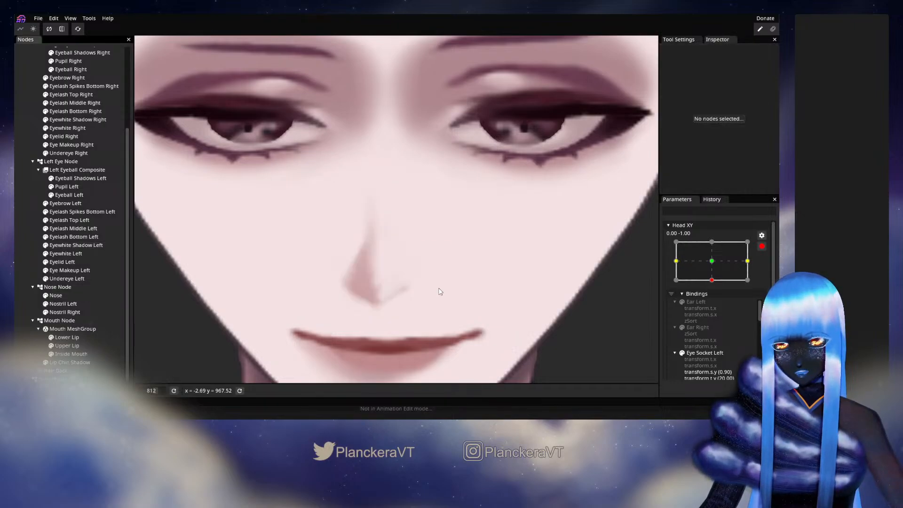
scroll(438, 290, down, 8)
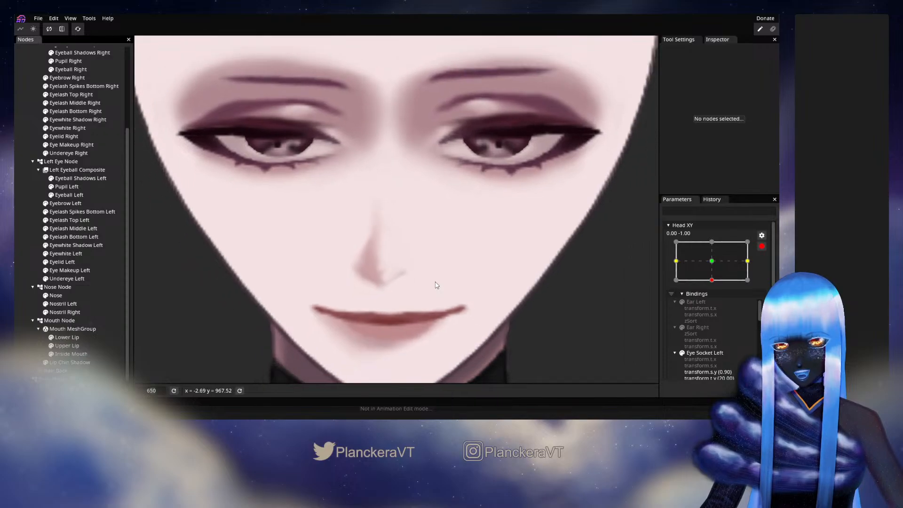
scroll(374, 302, up, 4)
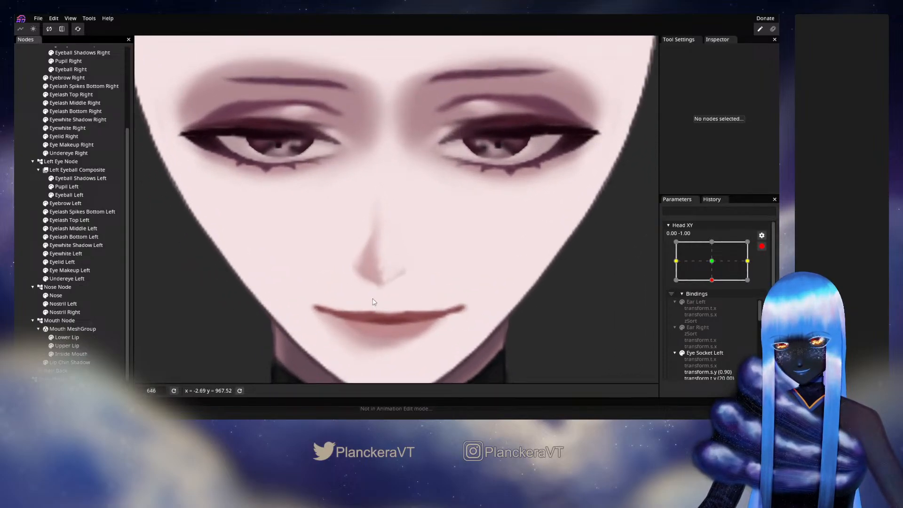
scroll(379, 299, down, 3)
scroll(382, 294, down, 5)
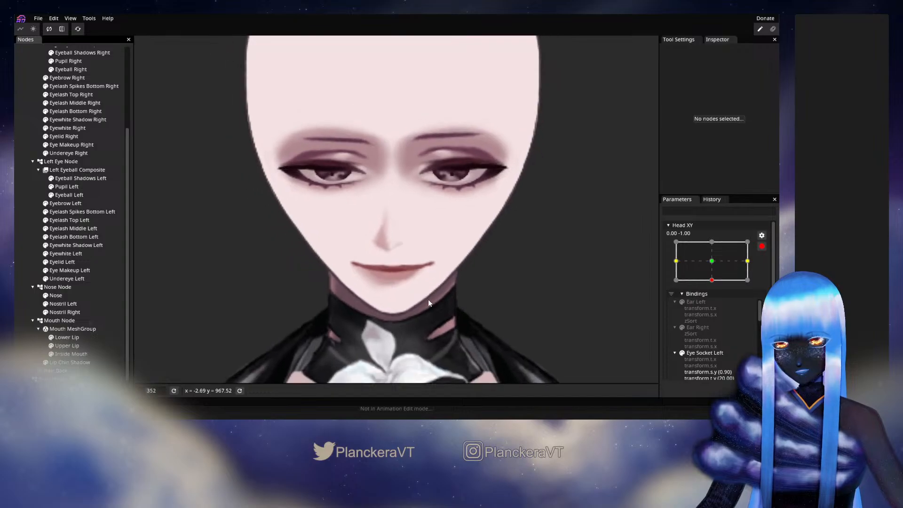
Stop editing the keypoint and preview the reshaped nose around Head XY 0.00 -1.00.
drag(467, 261, 479, 297)
click(762, 246)
mouse_move(714, 303)
mouse_down()
mouse_move(715, 290)
mouse_move(714, 311)
mouse_move(667, 309)
mouse_move(758, 309)
mouse_move(696, 312)
mouse_move(713, 284)
mouse_move(710, 317)
mouse_move(715, 284)
mouse_move(714, 308)
mouse_up()
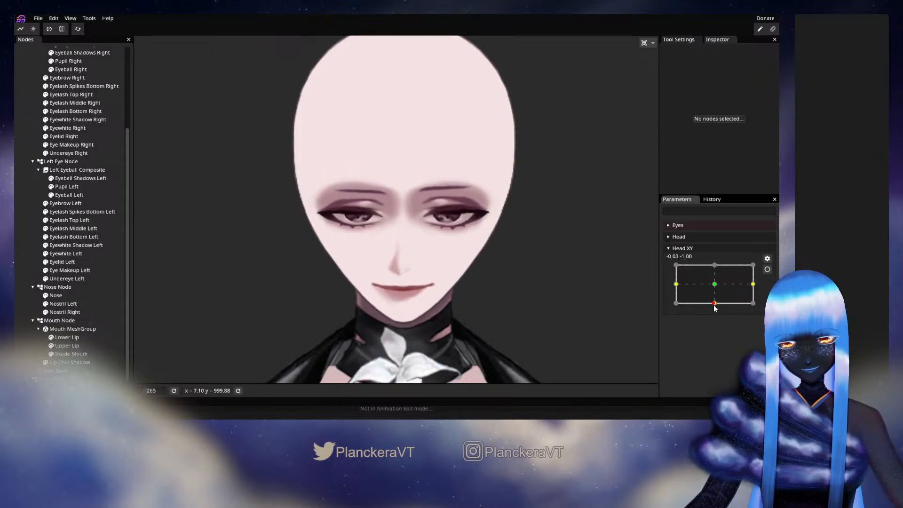
Reopen the Head XY 0.00 -1.00 keypoint and lower the Nose mesh vertex under the viewer-right nostril wing slightly.
click(767, 269)
scroll(452, 301, up, 5)
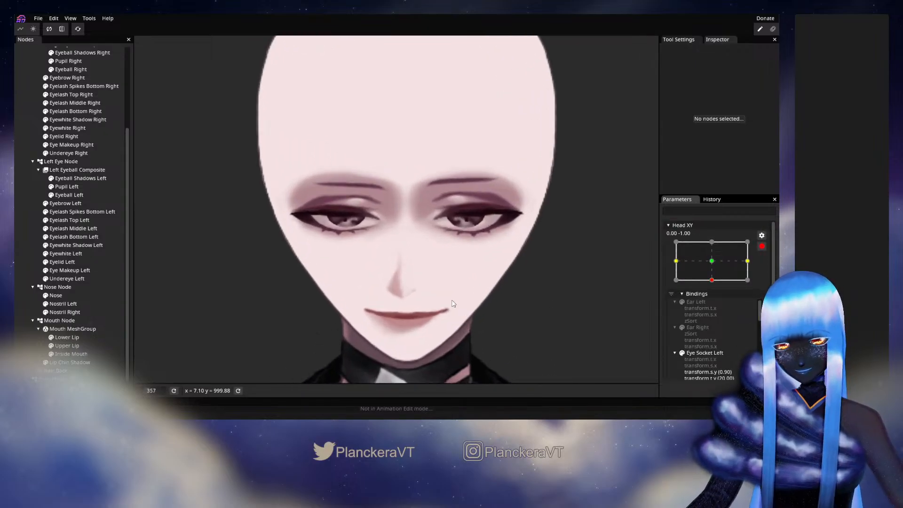
scroll(453, 303, up, 5)
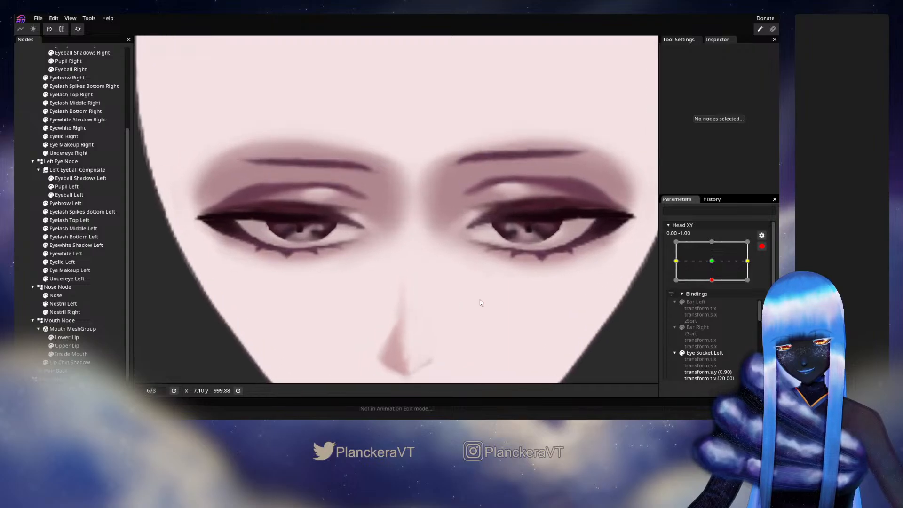
scroll(483, 262, up, 2)
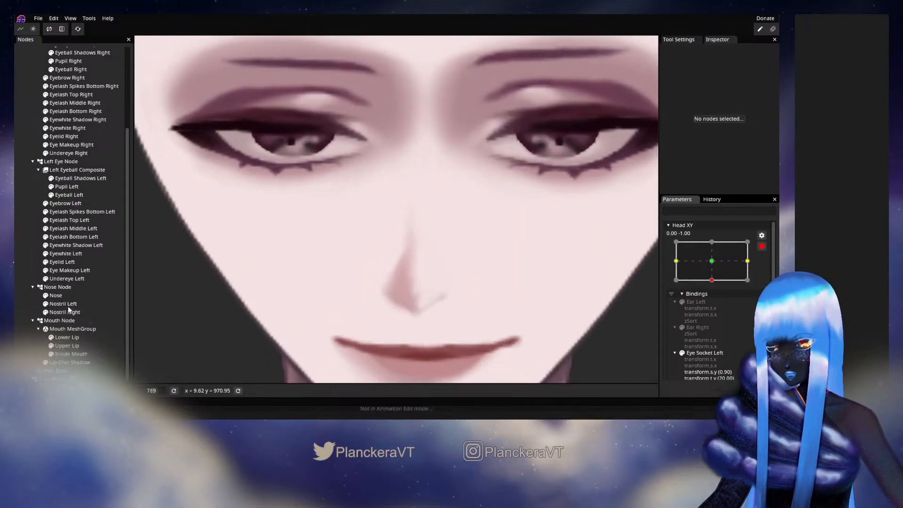
click(69, 297)
drag(478, 284, 475, 240)
drag(437, 272, 437, 276)
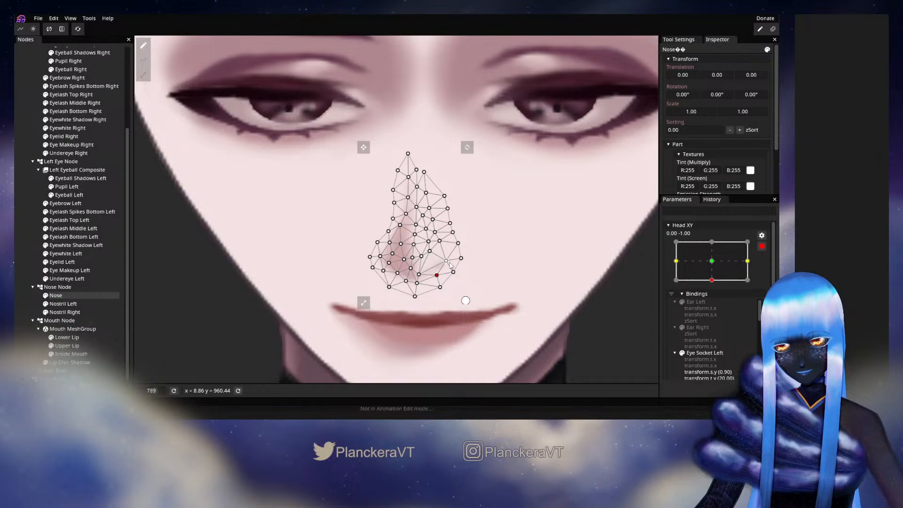
scroll(390, 256, up, 2)
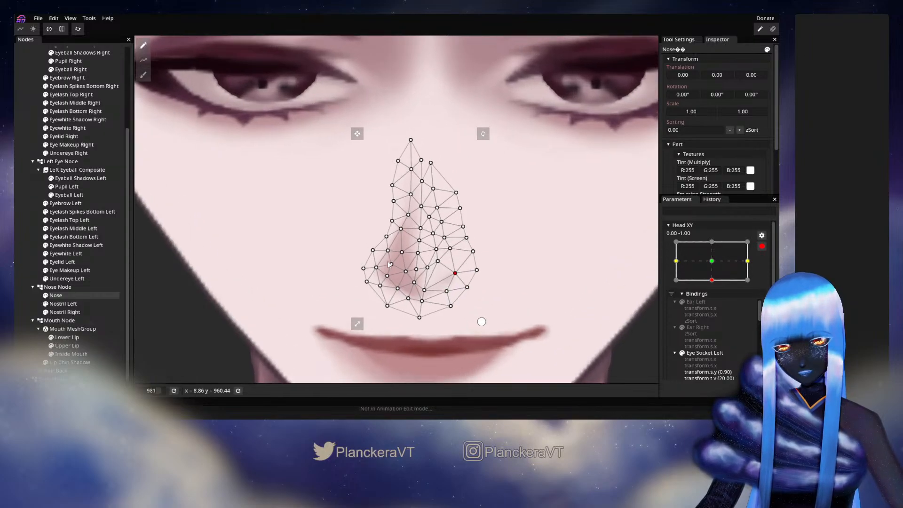
Raise the Nose mesh vertex beneath the tip and pull the viewer-left wing's vertices slightly inward, and deselect.
click(397, 289)
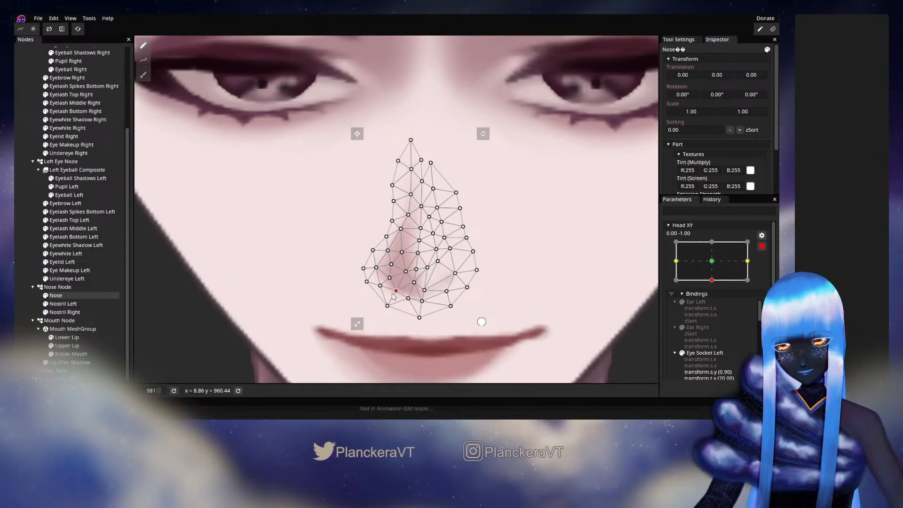
drag(428, 303, 430, 289)
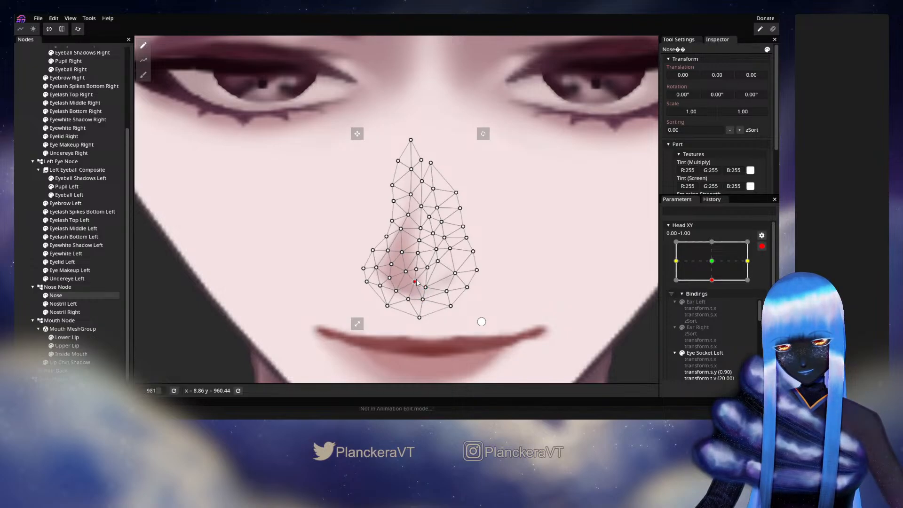
click(377, 267)
drag(363, 271, 370, 267)
click(388, 252)
drag(399, 234, 402, 236)
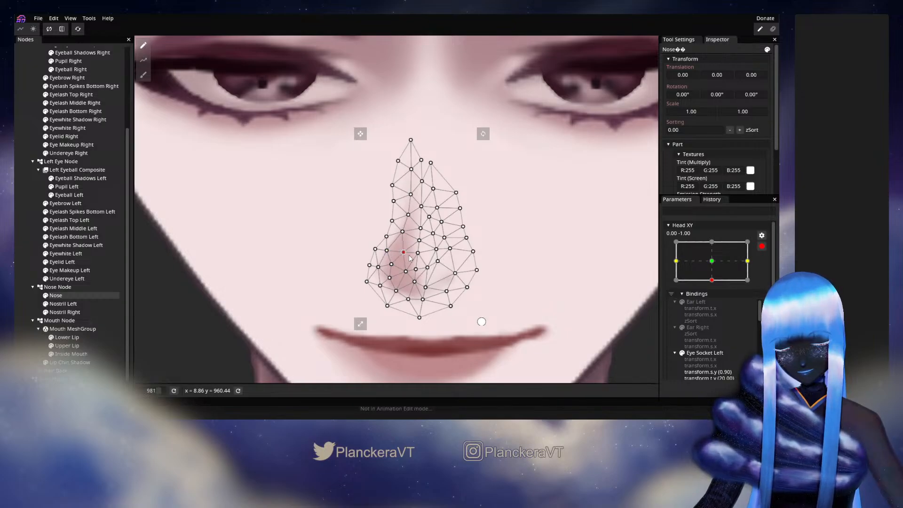
click(32, 256)
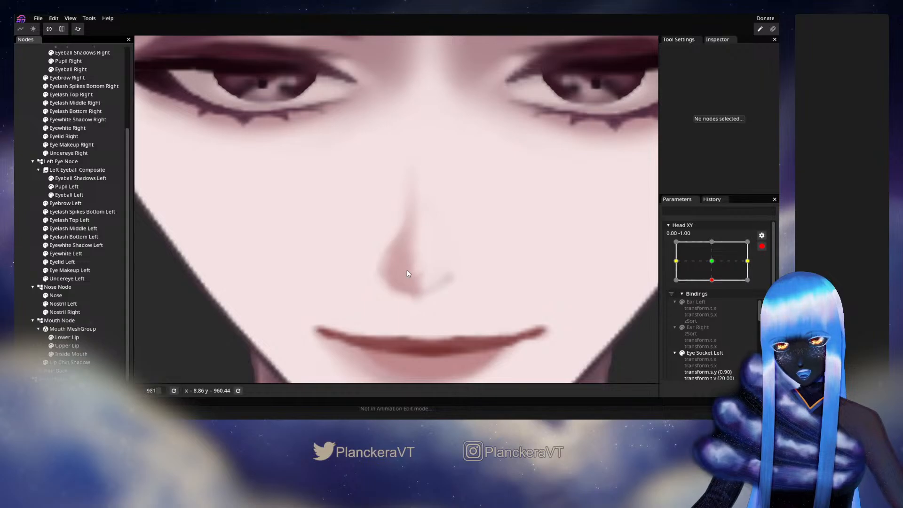
Adjust the Nose mesh vertices at the tip to reshape its underside, and deselect the mesh.
click(66, 295)
scroll(426, 281, up, 1)
drag(426, 280, 418, 307)
click(23, 259)
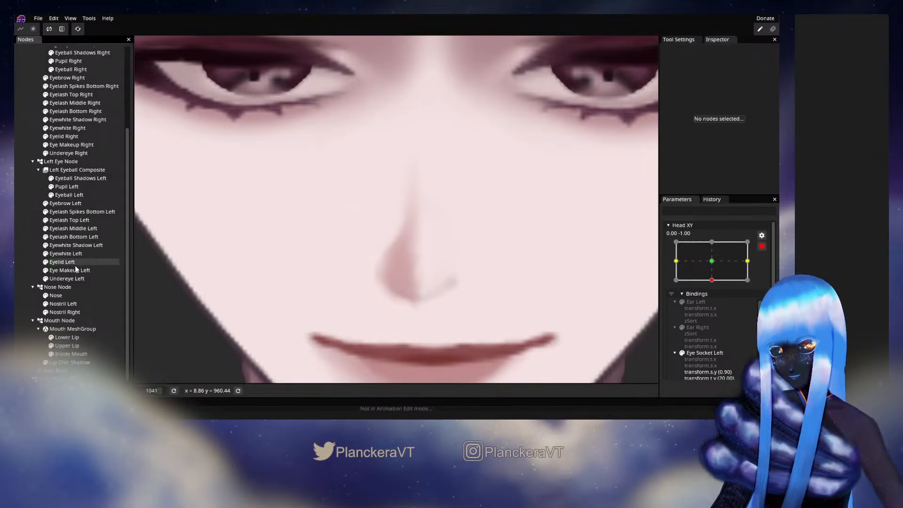
Refine the Nose mesh vertices along the bridge and its viewer-left contour, and deselect to check the nose shape.
click(72, 296)
drag(403, 234, 407, 215)
click(27, 233)
scroll(459, 278, down, 3)
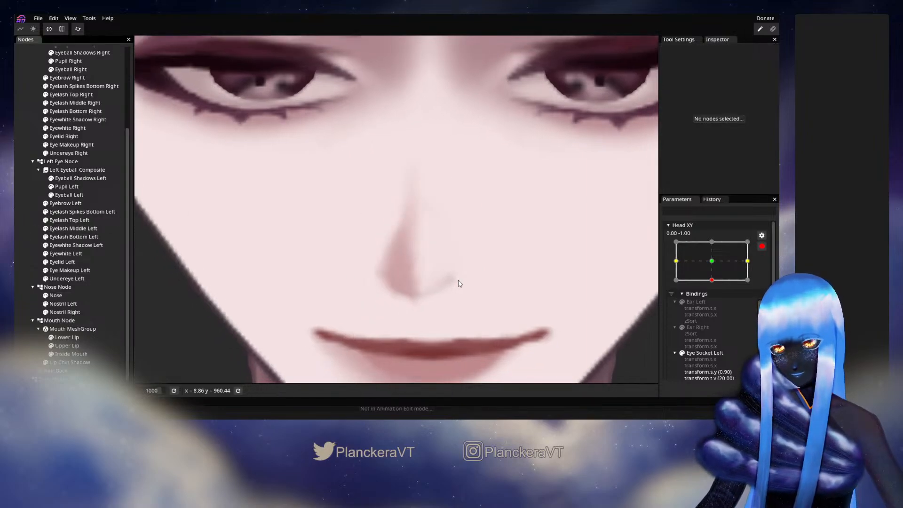
scroll(460, 278, up, 1)
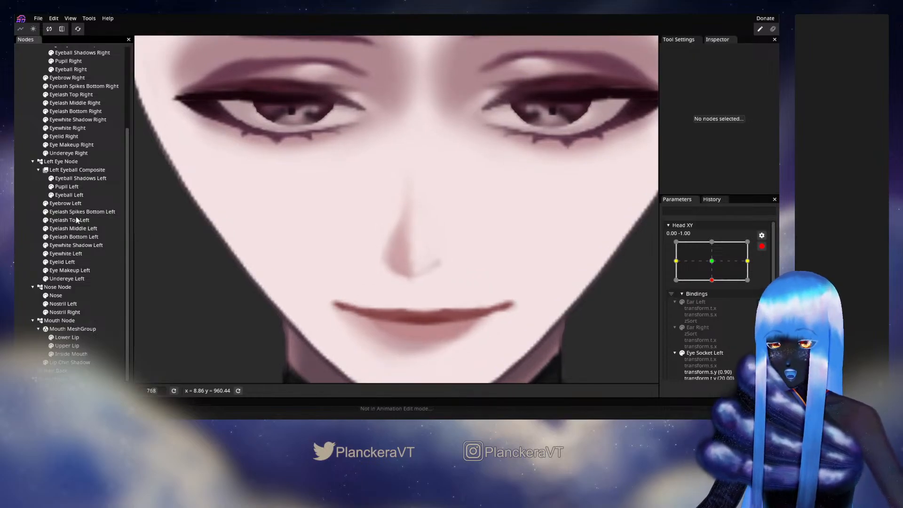
click(400, 226)
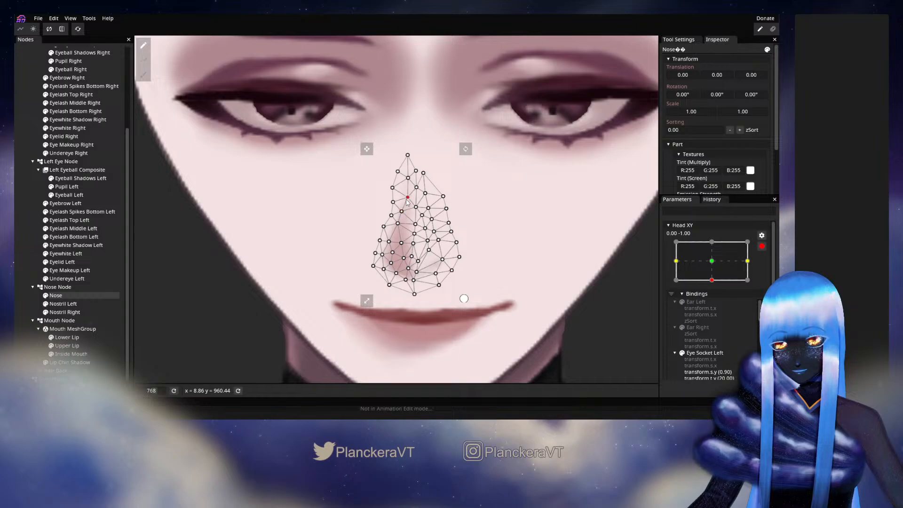
click(451, 275)
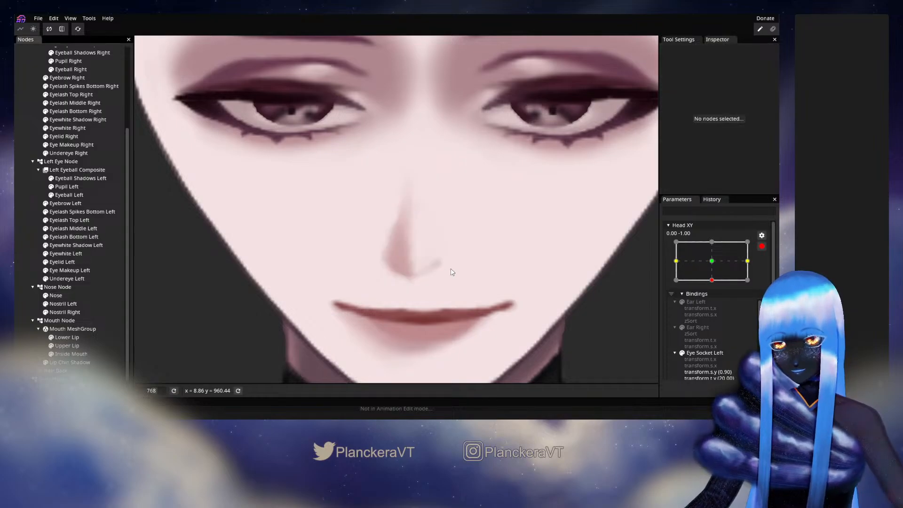
scroll(497, 254, down, 2)
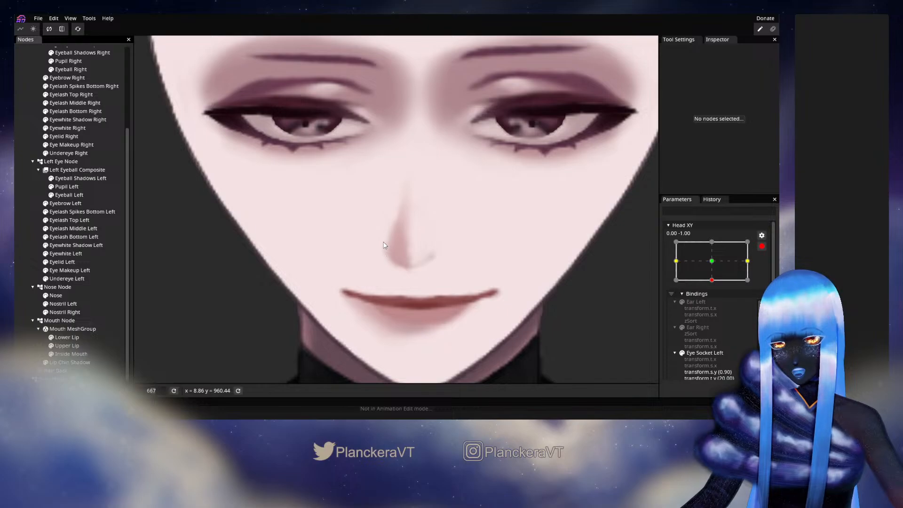
Adjust the Nose mesh vertices on the viewer-left nostril wing slightly, and deselect the mesh.
click(57, 296)
scroll(410, 274, up, 2)
drag(382, 256, 385, 260)
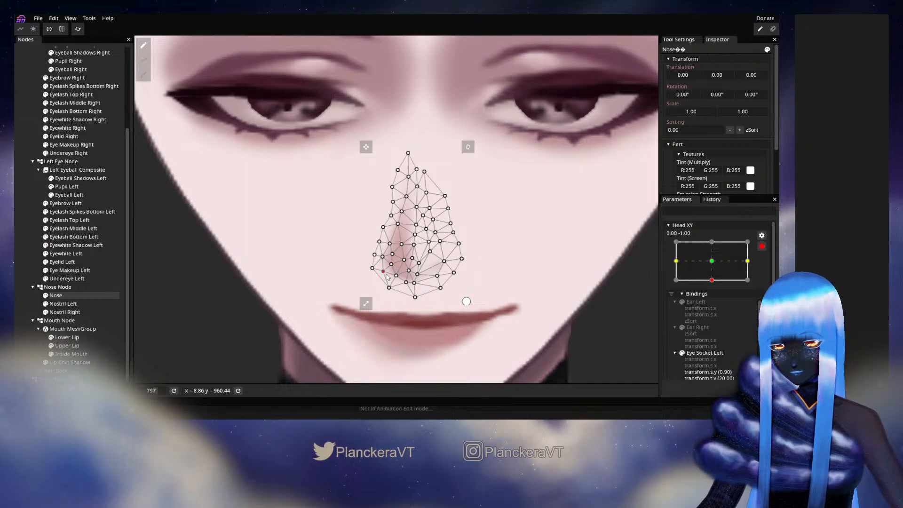
click(383, 259)
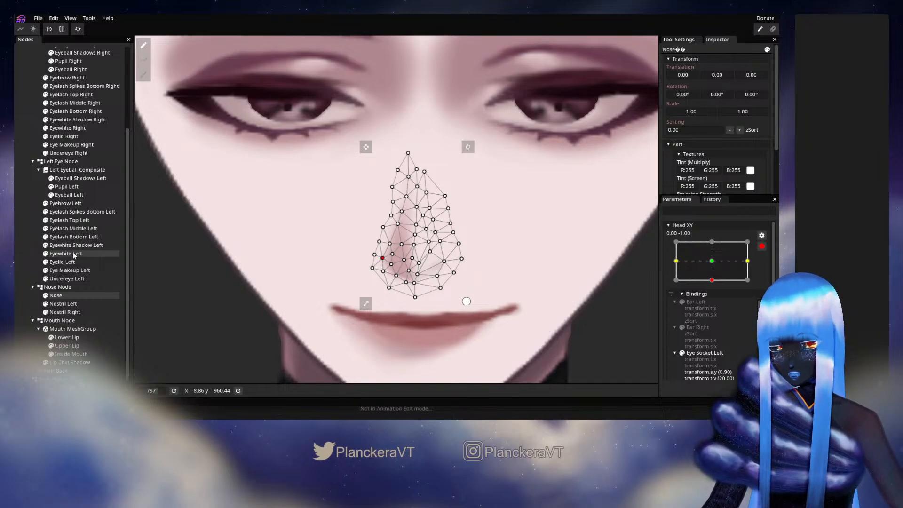
click(28, 260)
scroll(465, 282, down, 3)
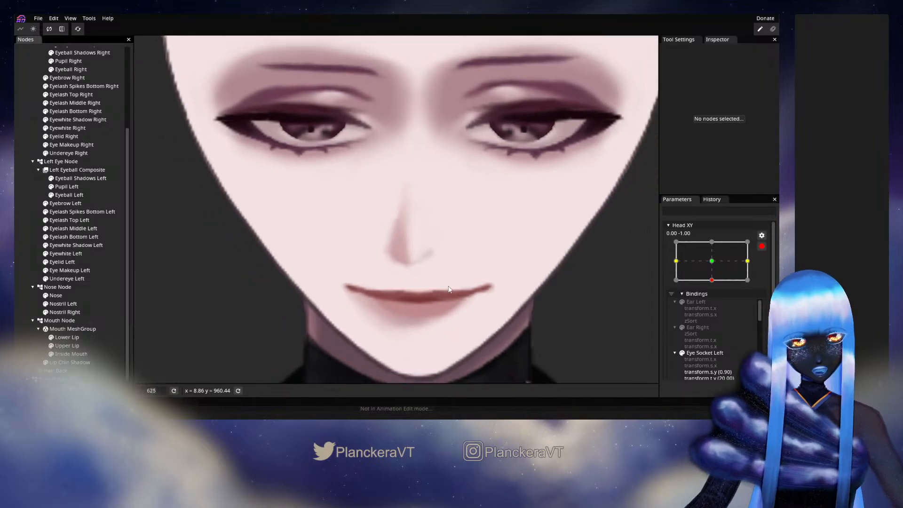
scroll(475, 269, down, 3)
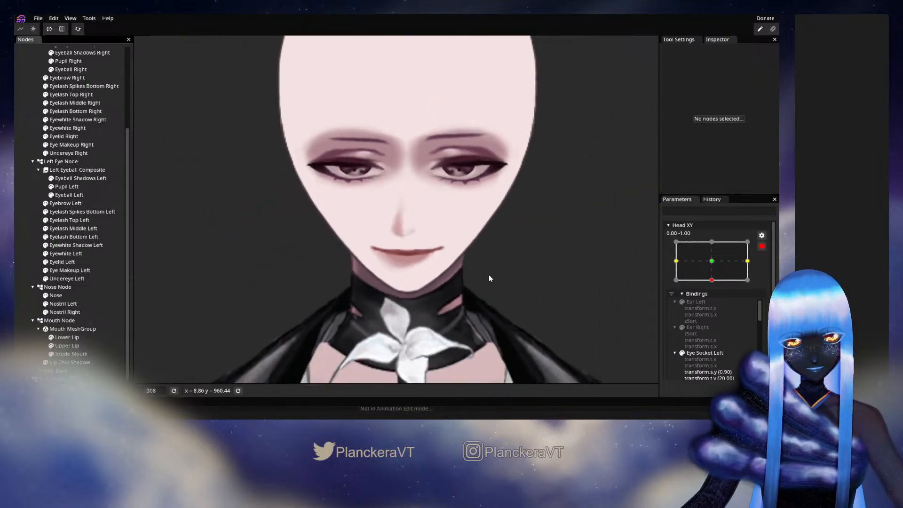
Stop editing the keypoint, preview Head XY around its downward position, and save the project.
click(762, 246)
mouse_move(715, 304)
mouse_down()
mouse_move(714, 288)
mouse_move(714, 305)
mouse_up()
key(ctrl+s)
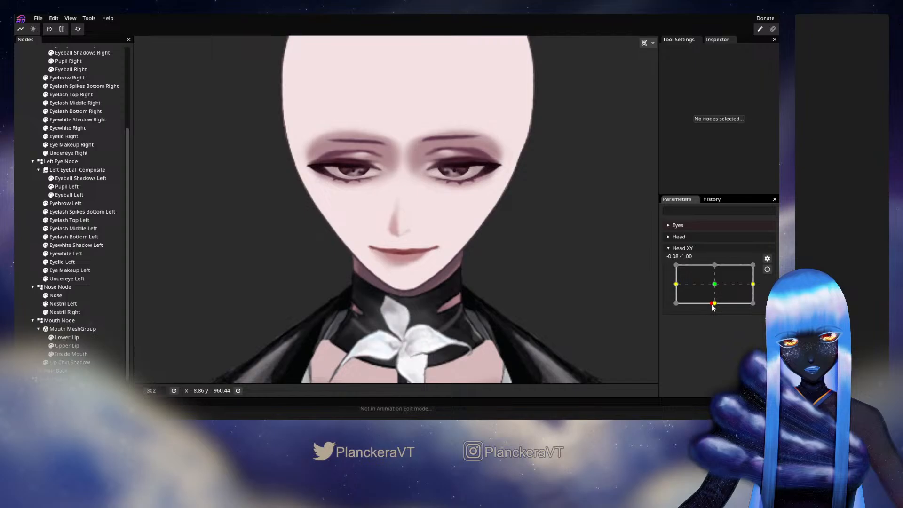
Reopen the Head XY 0.00 -1.00 keypoint and push the Nose mesh's viewer-left wing slightly outward with the Circle Brush at size 17.00.
click(768, 269)
scroll(447, 248, up, 5)
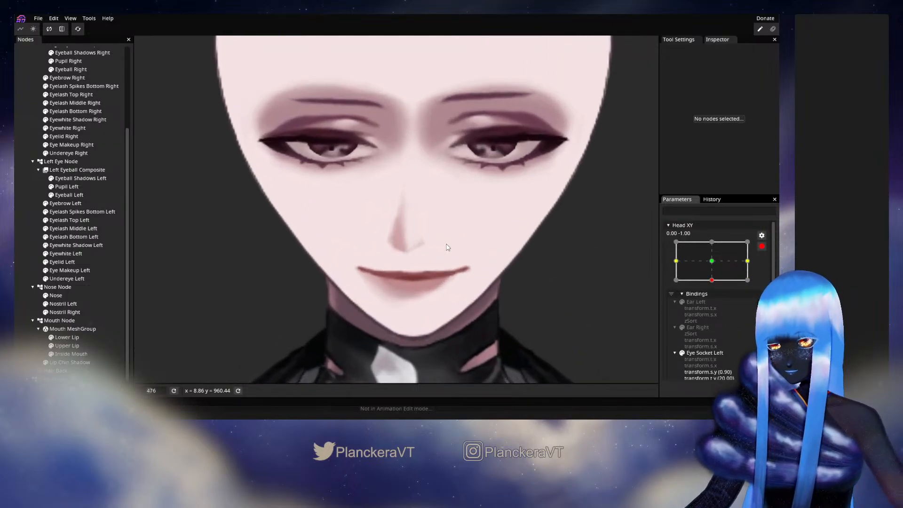
click(55, 295)
scroll(240, 125, up, 2)
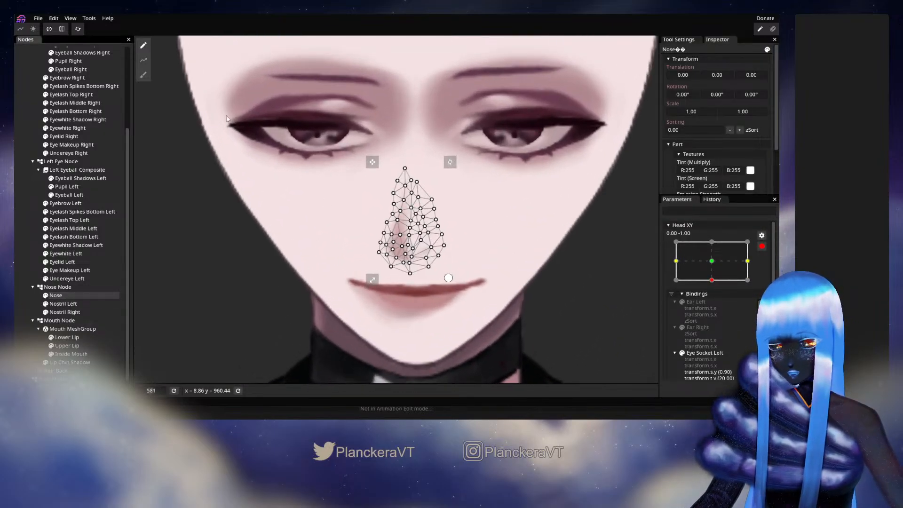
click(144, 77)
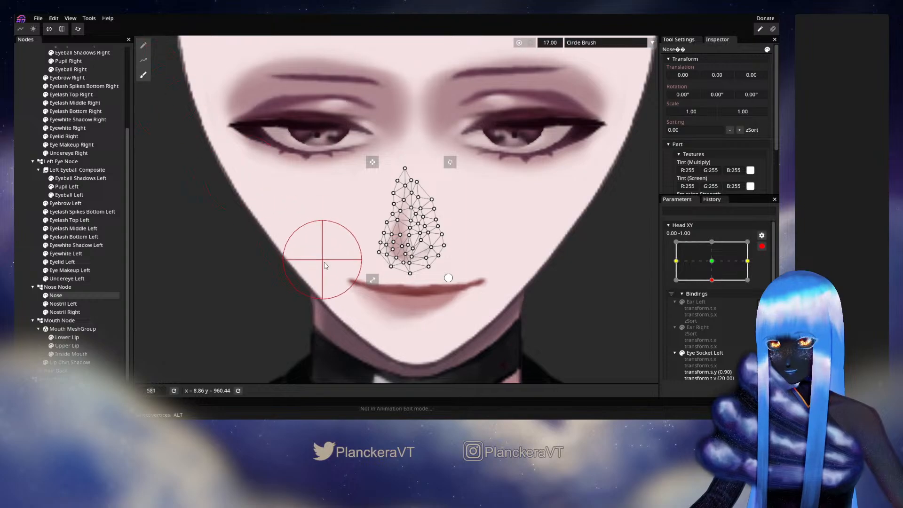
drag(365, 255, 361, 255)
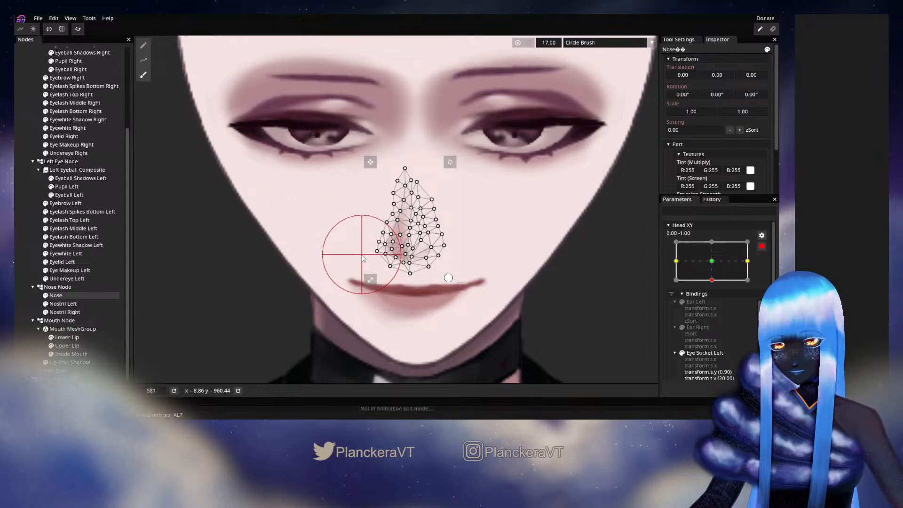
click(22, 220)
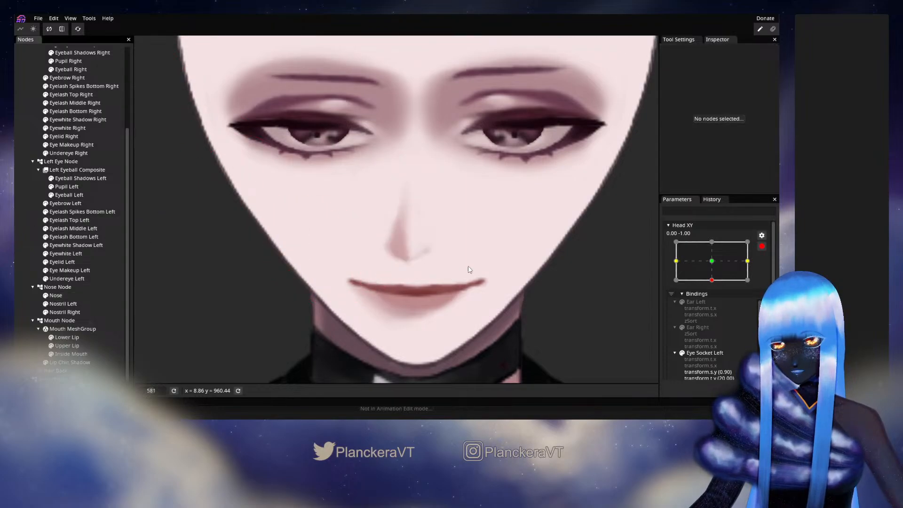
Adjust a vertex on the Nose mesh's bridge, deselect it, and preview Head XY around the downward pose outside keypoint editing.
click(57, 295)
scroll(395, 233, up, 2)
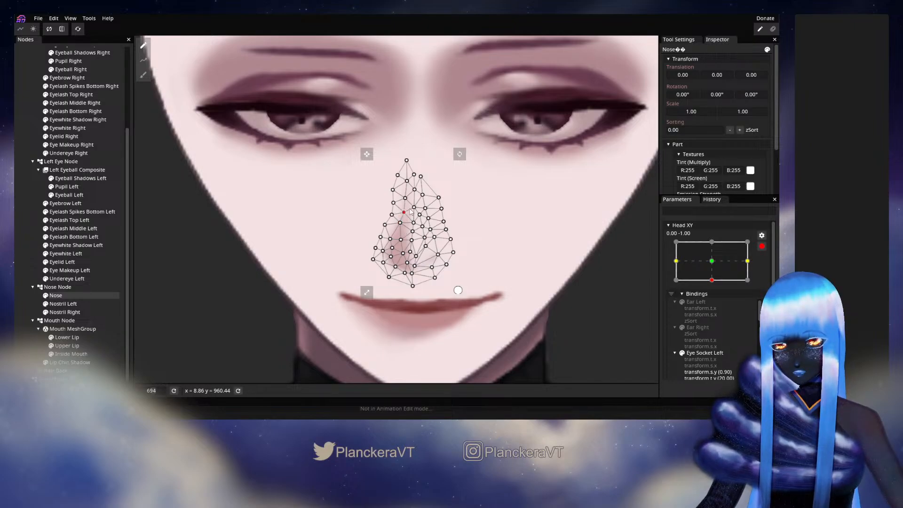
click(31, 238)
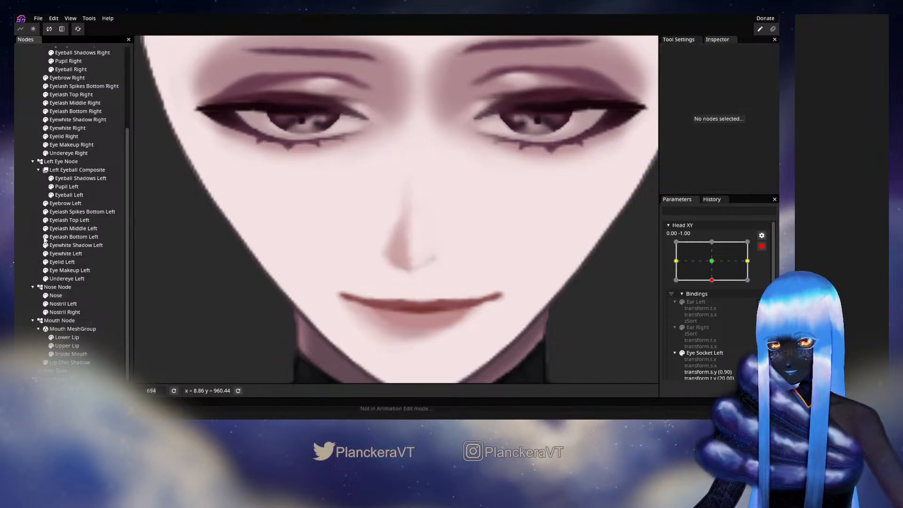
scroll(538, 271, down, 3)
scroll(538, 273, down, 3)
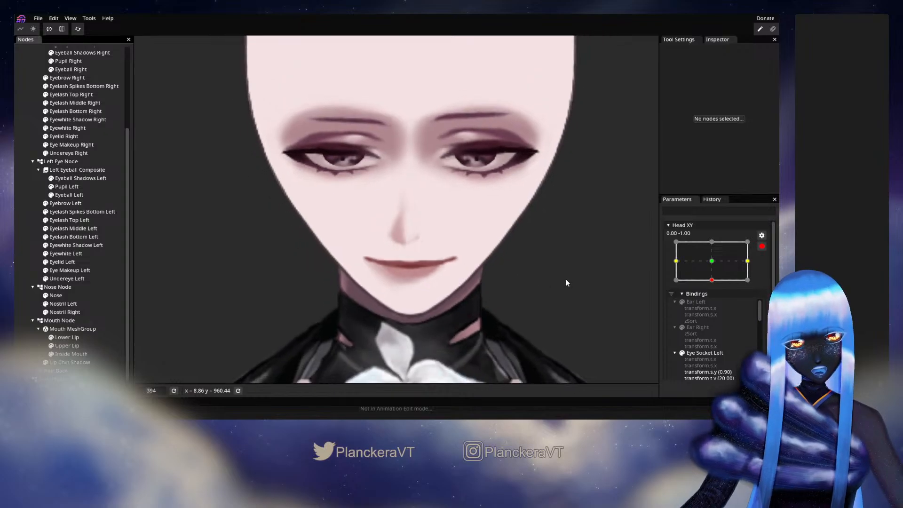
click(762, 246)
mouse_move(715, 303)
mouse_down()
mouse_move(713, 282)
mouse_move(712, 307)
mouse_up()
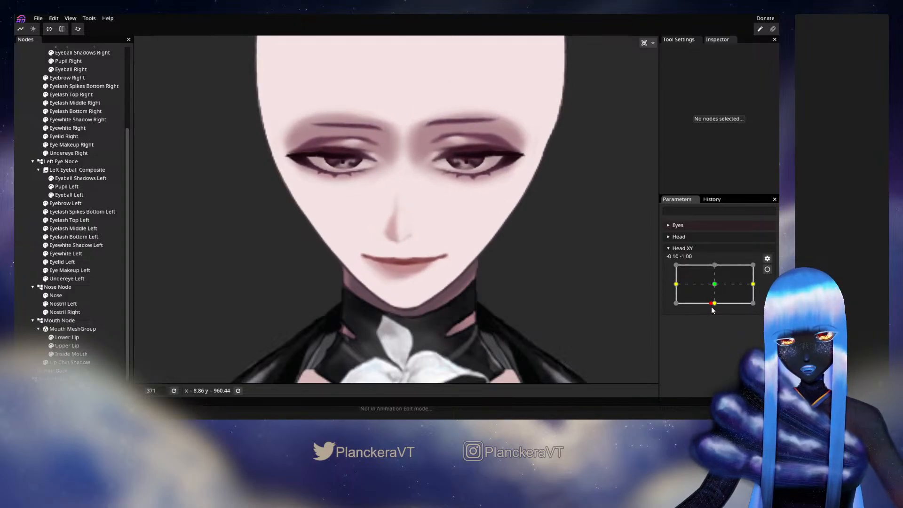
Reopen the Head XY 0.00 -1.00 keypoint and push the Nose mesh's viewer-right wing slightly down with the size 17.00 Circle Brush.
click(768, 270)
scroll(409, 264, up, 2)
scroll(409, 268, up, 3)
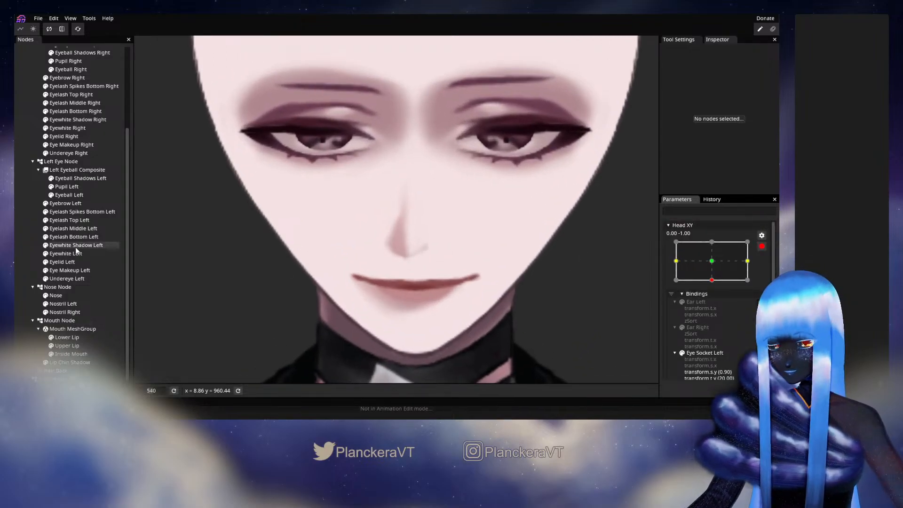
click(55, 295)
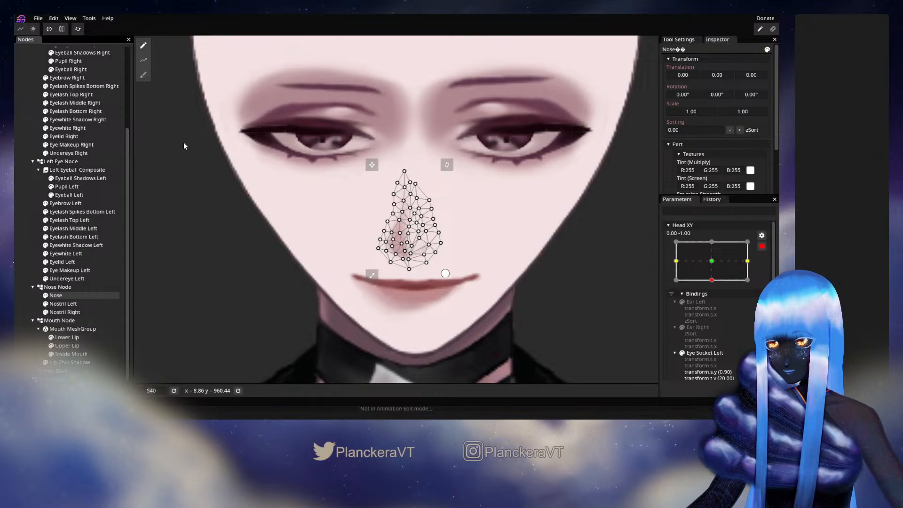
click(143, 75)
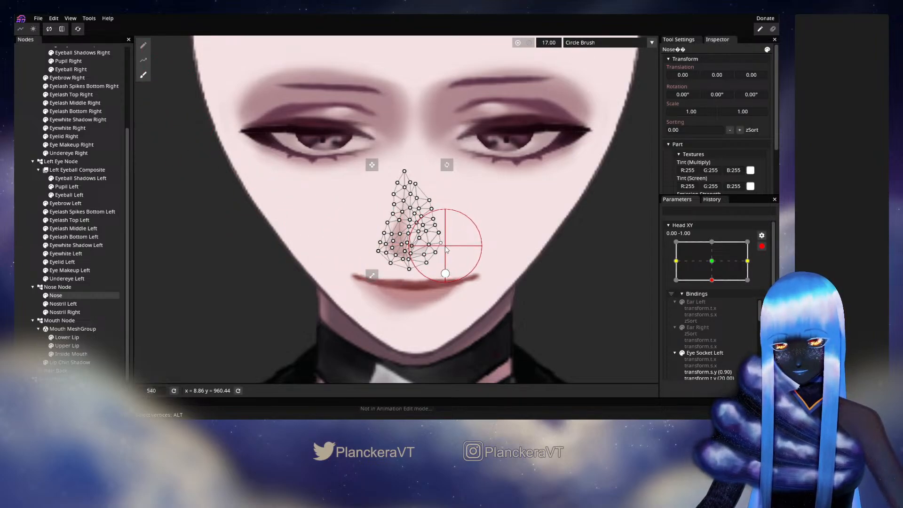
drag(445, 254, 444, 262)
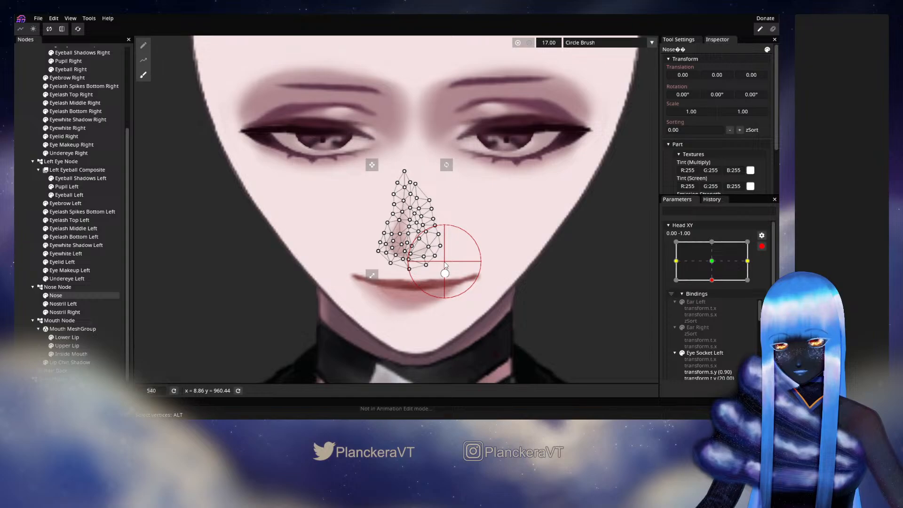
click(583, 273)
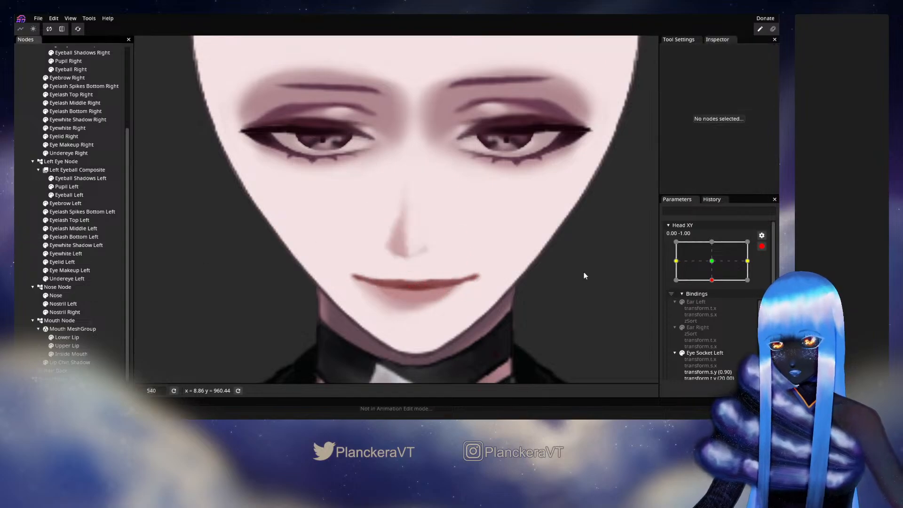
Leave keypoint editing and preview the head's motion between the neutral and downward Head XY poses.
click(762, 246)
scroll(572, 262, down, 5)
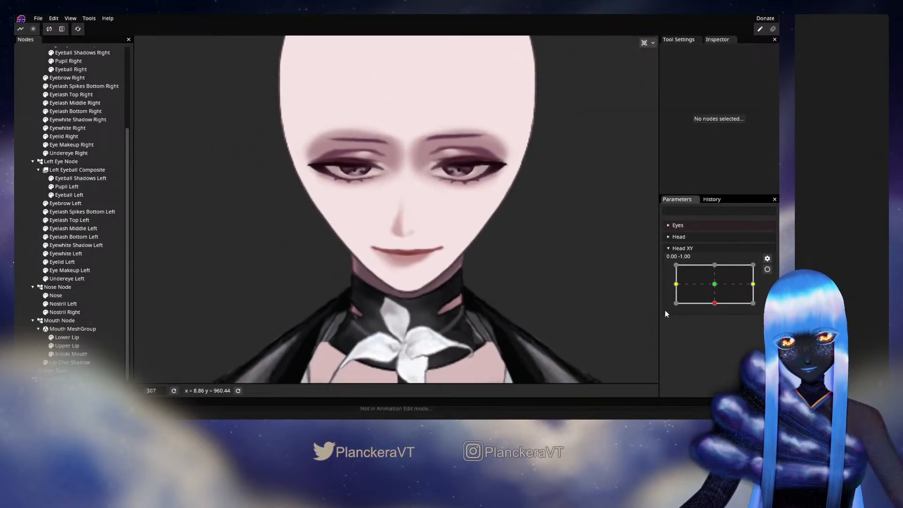
mouse_move(714, 304)
mouse_down()
mouse_move(714, 280)
mouse_move(715, 309)
mouse_up()
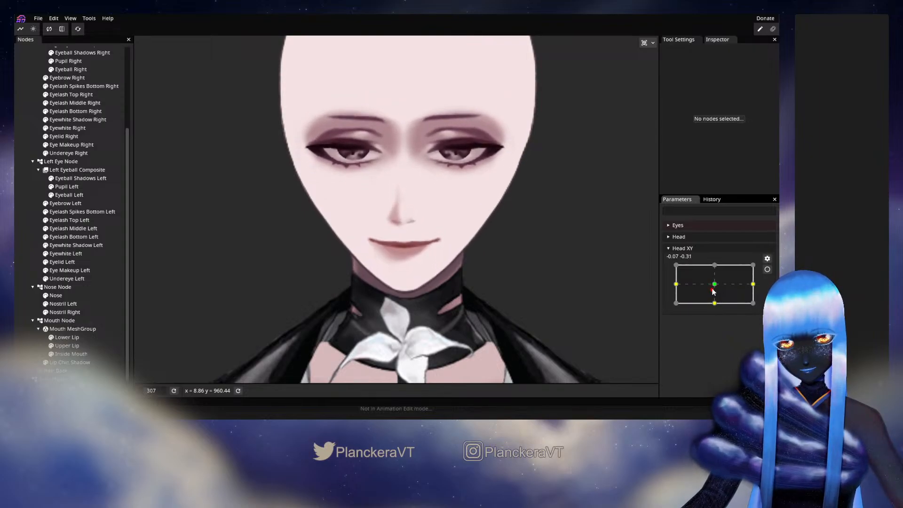
drag(714, 283, 714, 308)
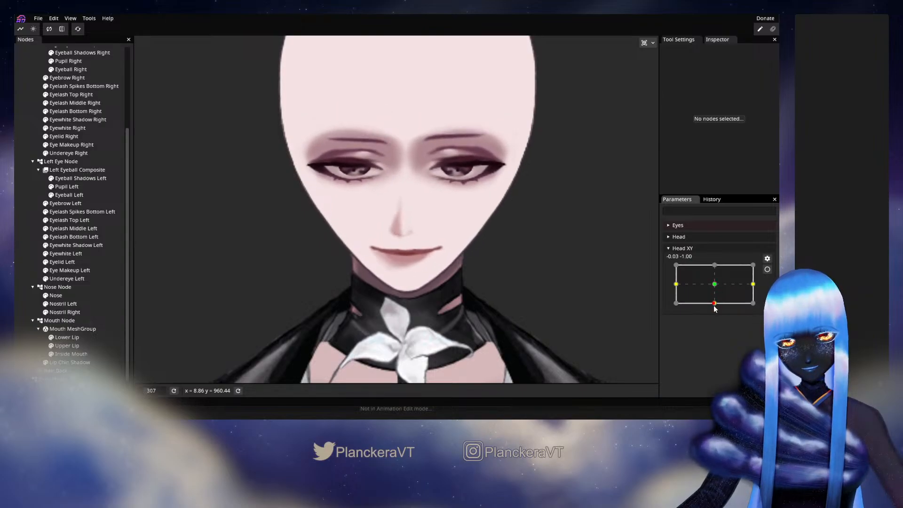
Reopen the Head XY 0.00 -1.00 keypoint, reposition the Nose mesh's central vertices along the lower bridge, and deselect the mesh.
click(767, 269)
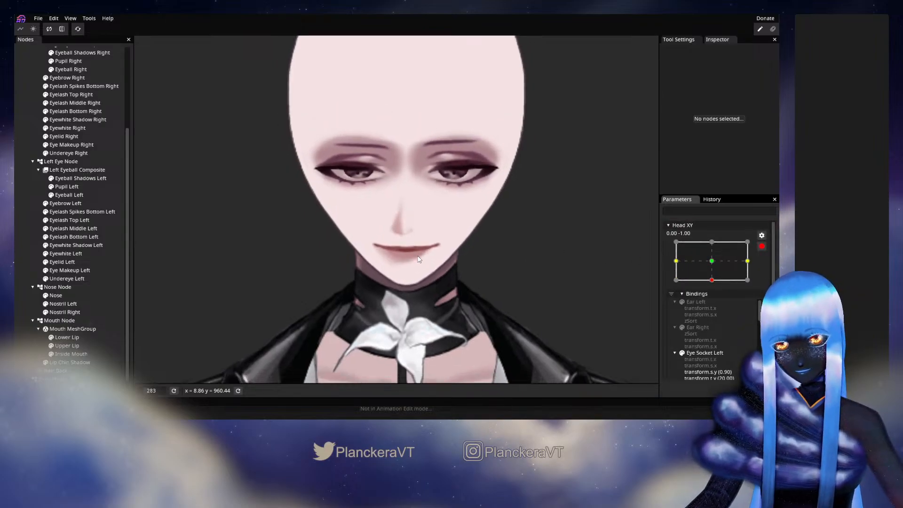
click(56, 296)
scroll(446, 262, up, 4)
scroll(446, 262, up, 6)
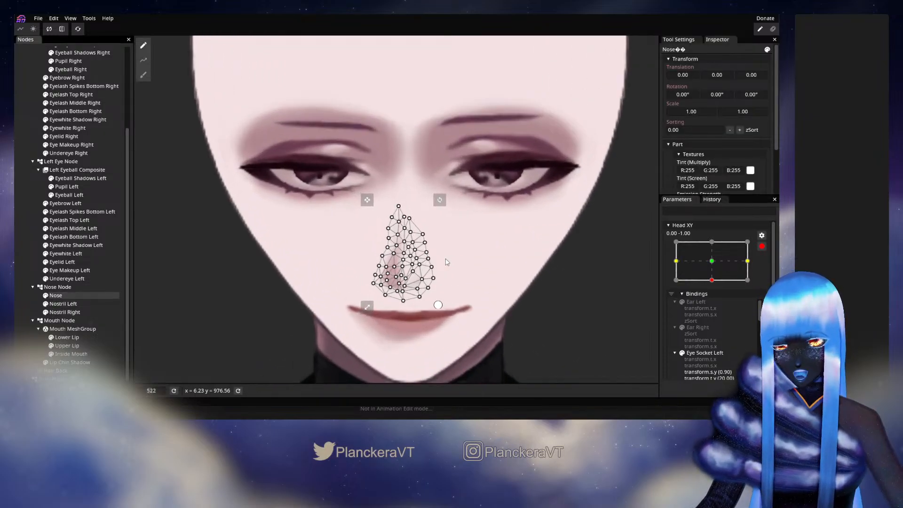
scroll(446, 262, up, 3)
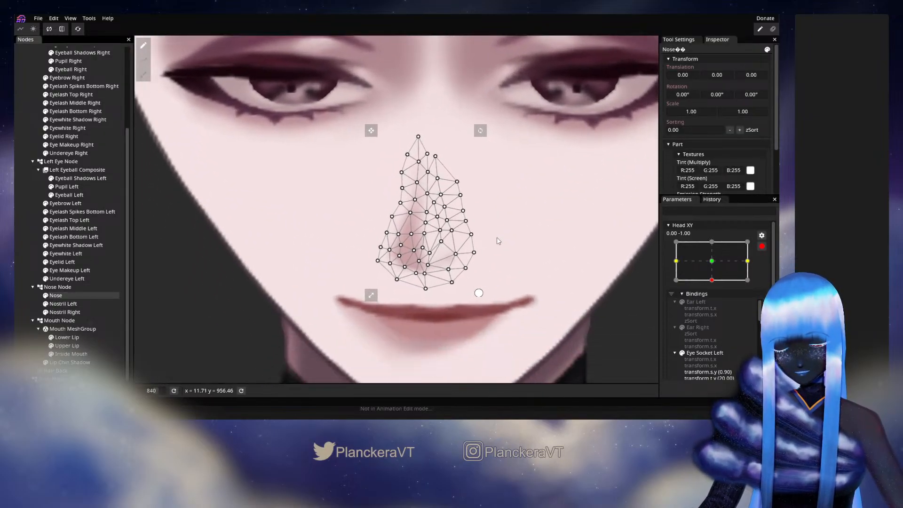
click(435, 261)
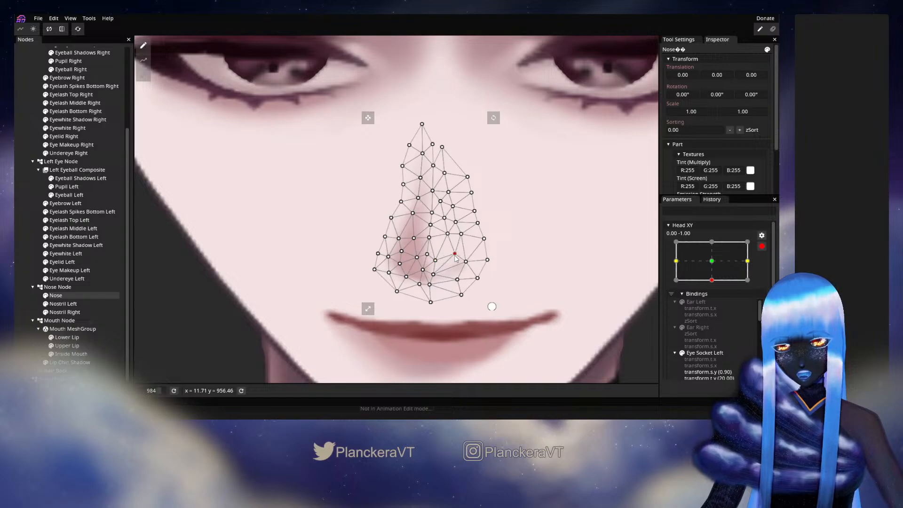
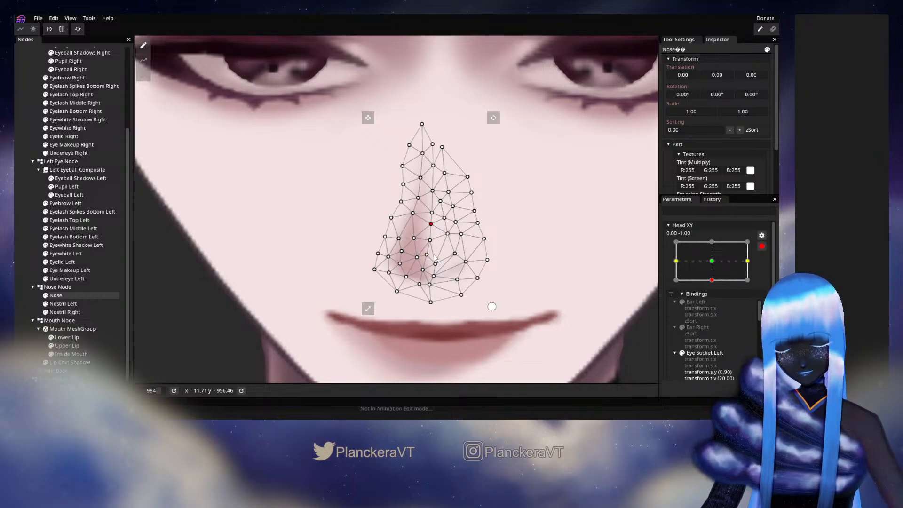
click(23, 239)
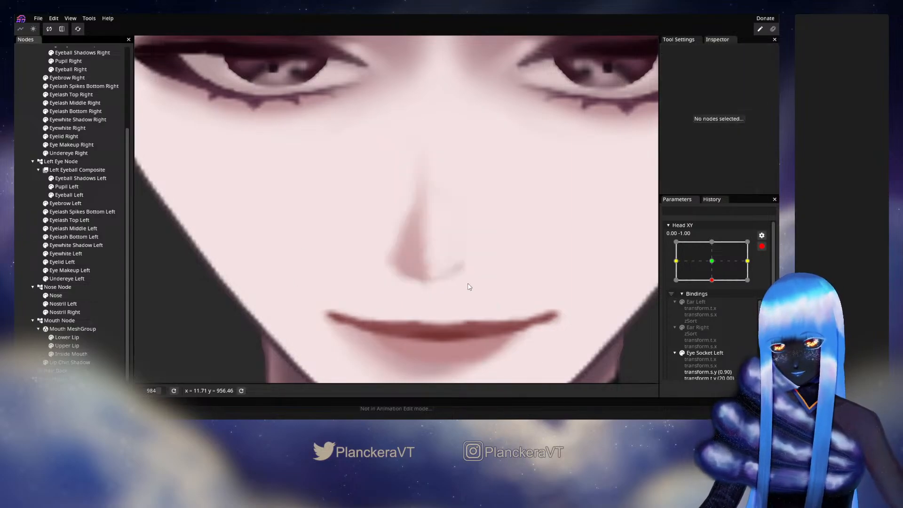
Reshape the shading edge above the nose tip by moving the Nose mesh's central vertices, and deselect to check the shape.
click(66, 295)
click(430, 240)
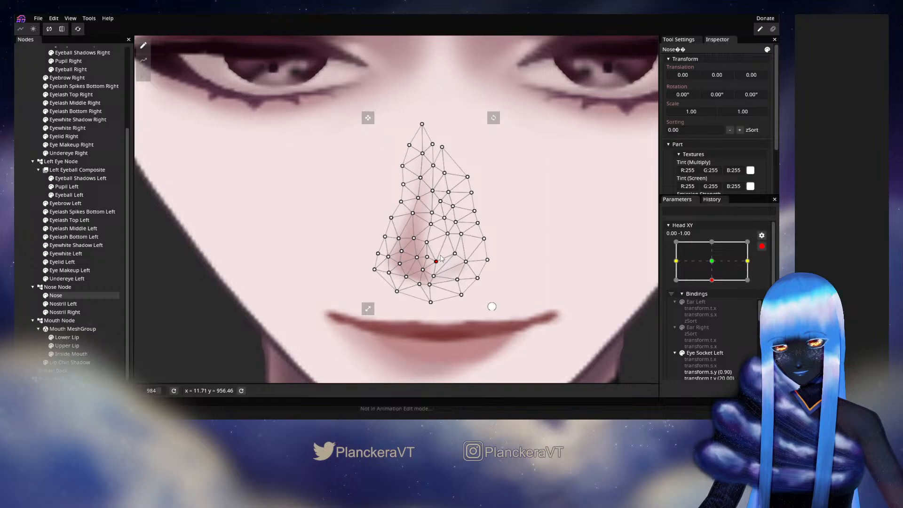
click(302, 269)
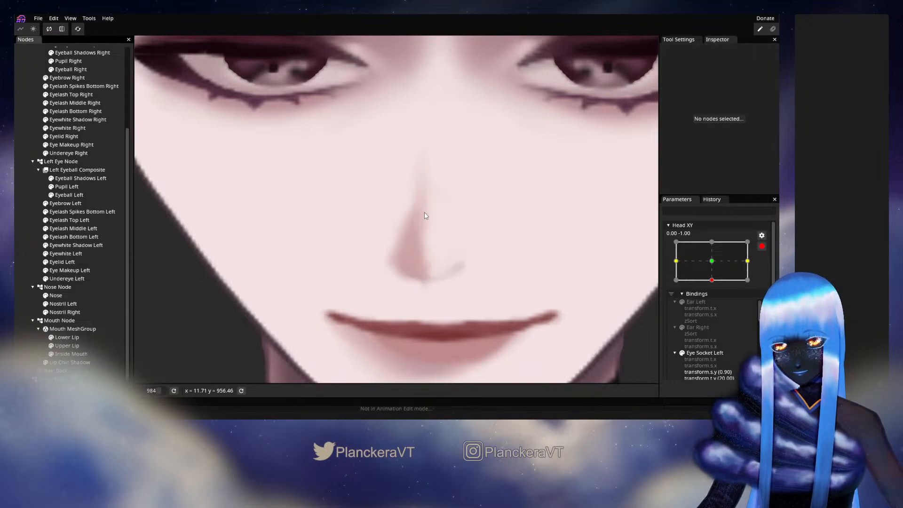
scroll(465, 280, down, 5)
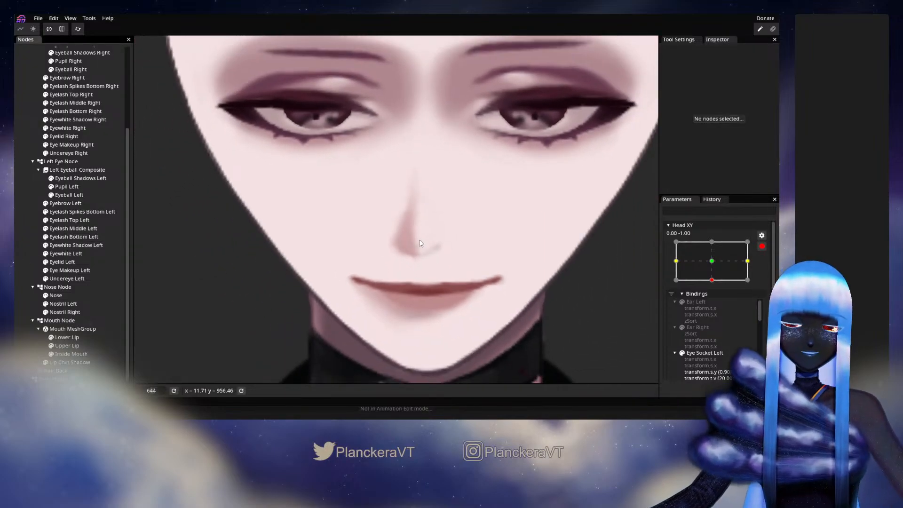
scroll(425, 258, up, 2)
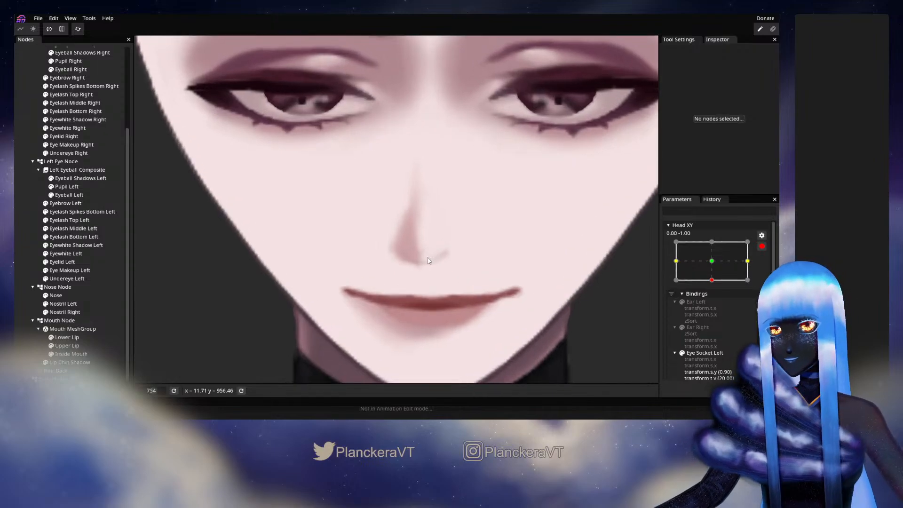
Adjust the Nose mesh vertex at the centre of the tip, and deselect to check the whole face.
click(426, 261)
scroll(426, 261, up, 2)
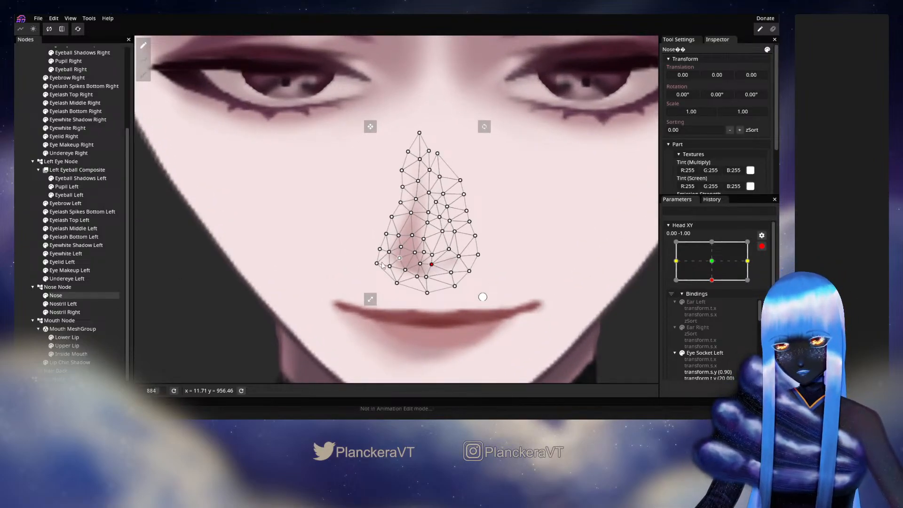
click(28, 272)
scroll(418, 287, down, 4)
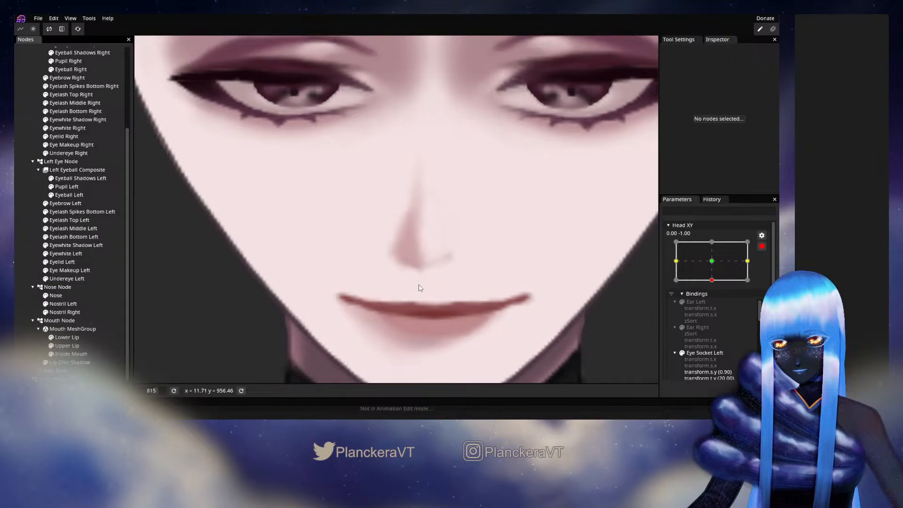
scroll(419, 291, down, 3)
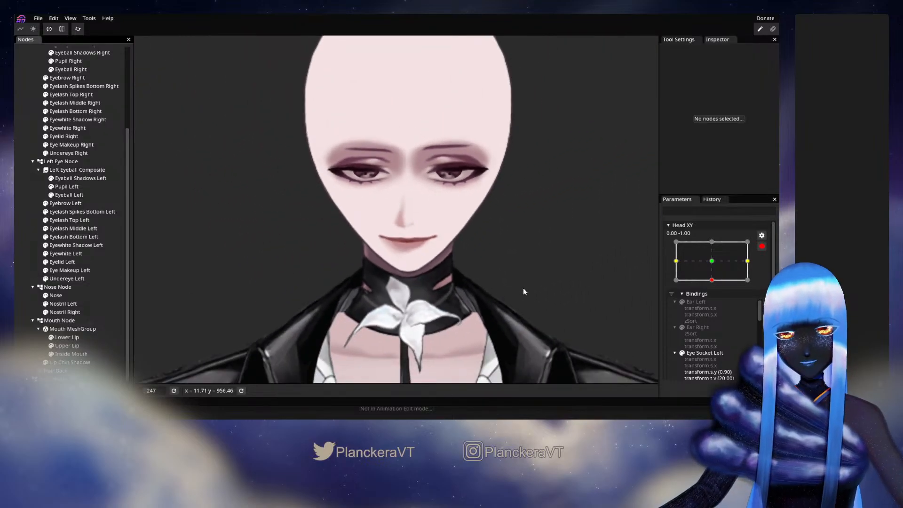
Set the Y translation of the Mouth Node to 12 and the Nose Node to 18.
scroll(518, 313, down, 1)
scroll(520, 316, down, 2)
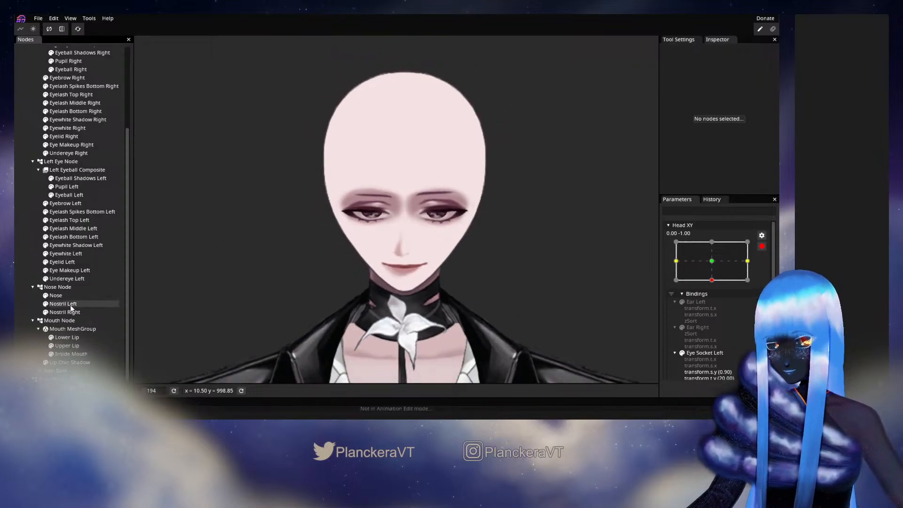
click(69, 322)
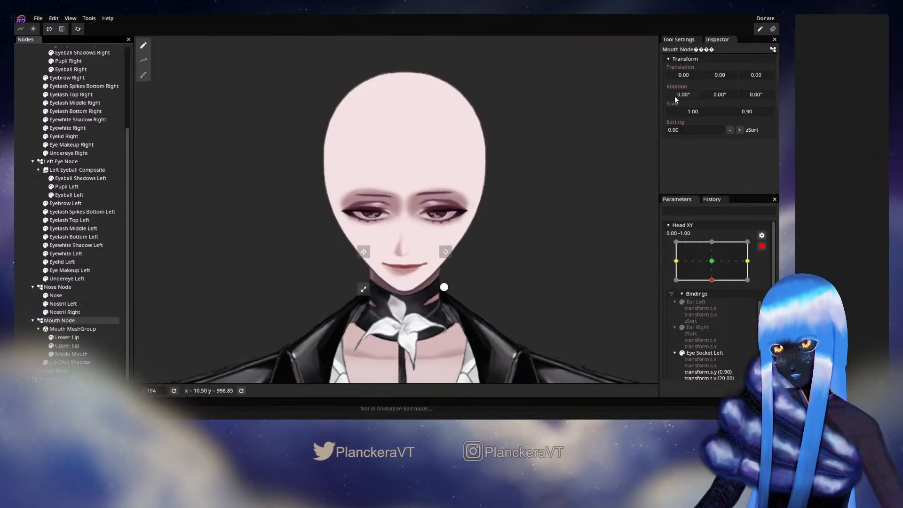
click(725, 75)
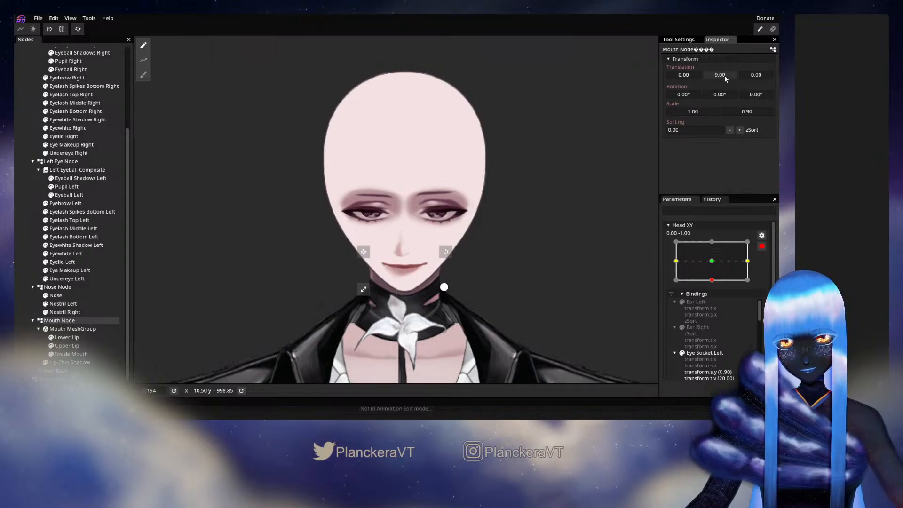
drag(726, 76, 727, 75)
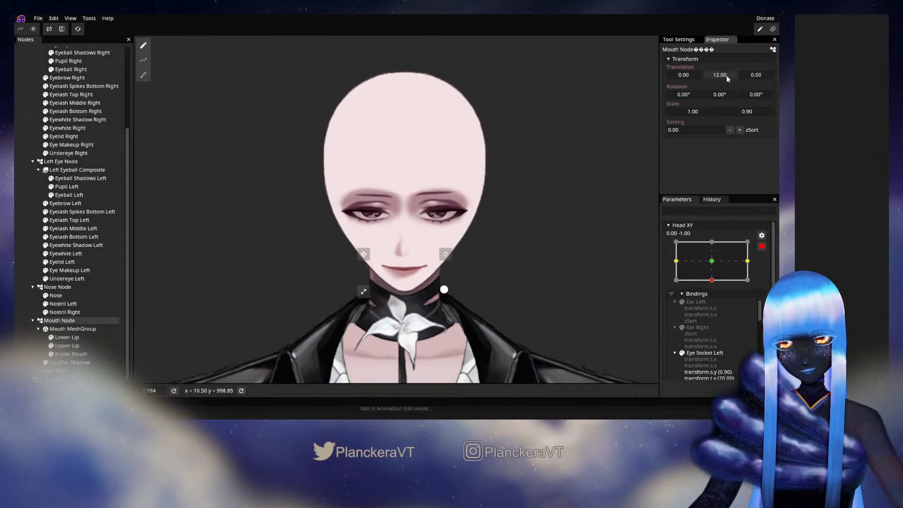
click(80, 288)
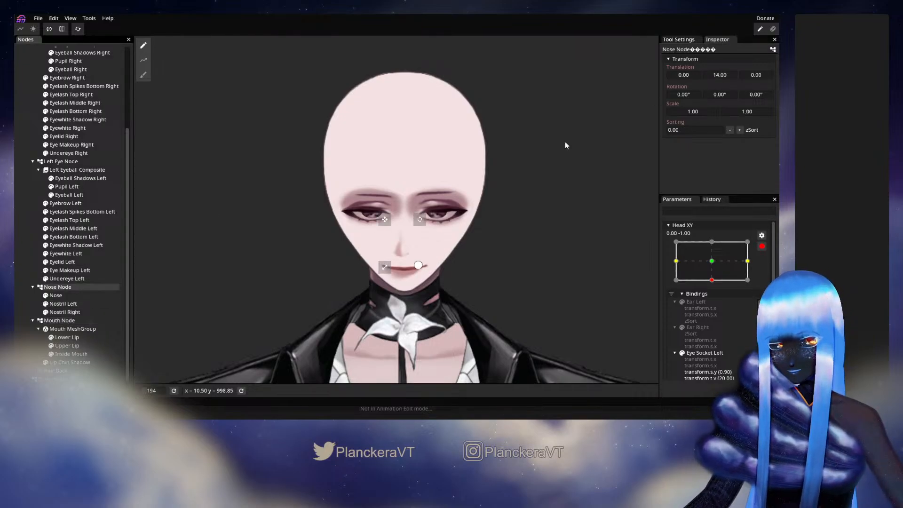
drag(716, 75, 718, 76)
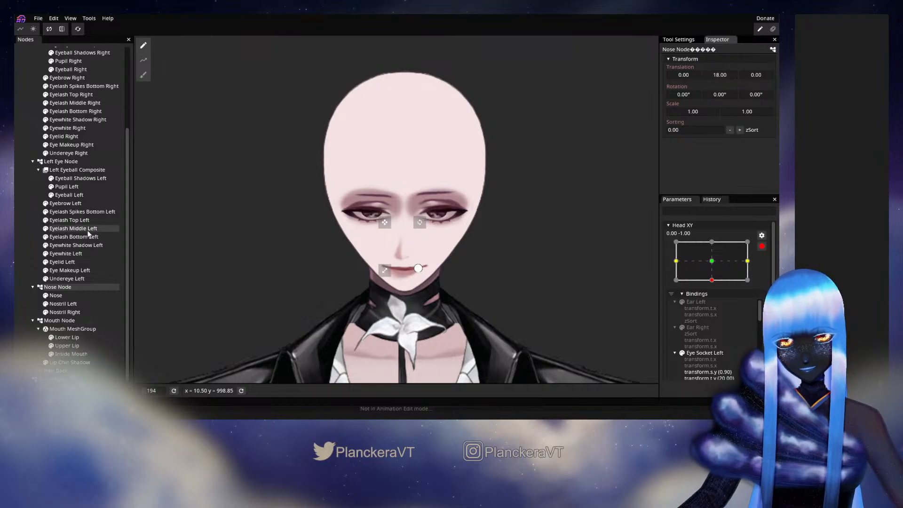
Lower both eyes by setting the Y translation of the Left Eye Node and Right Eye Node to 26.
scroll(87, 204, up, 1)
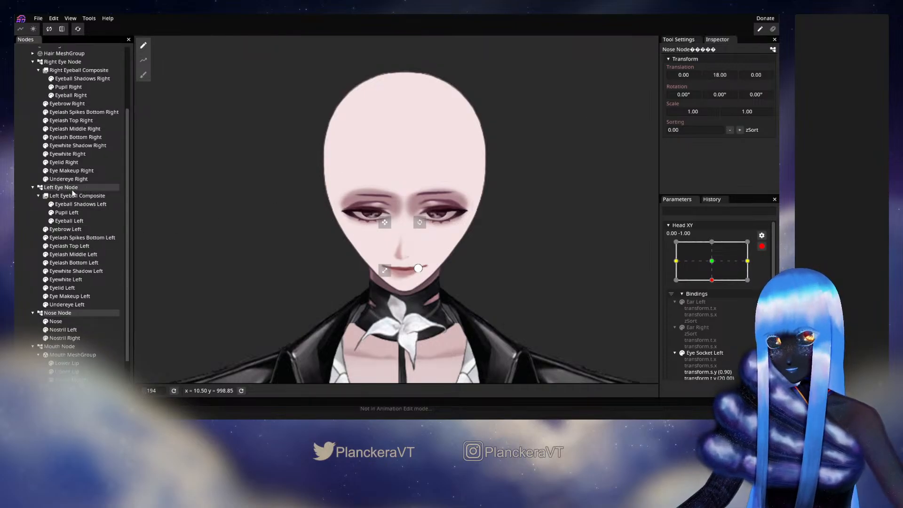
click(71, 188)
drag(730, 75, 731, 75)
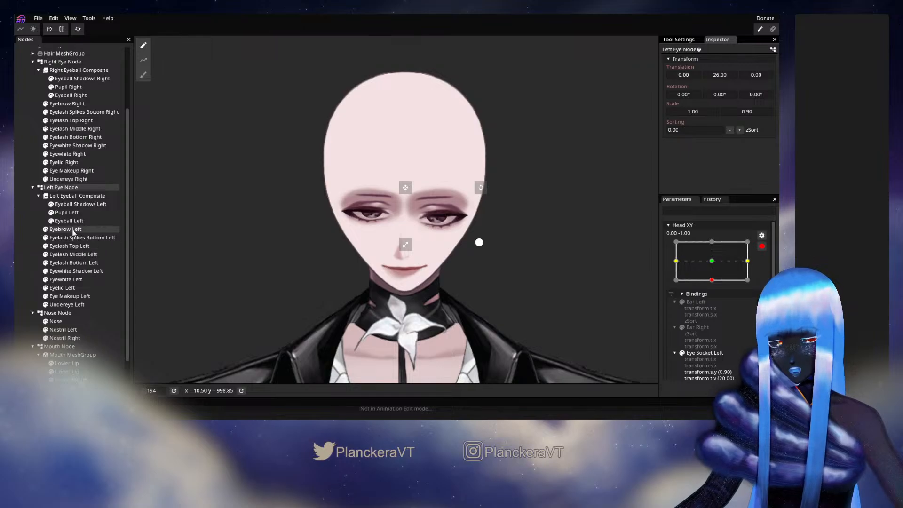
scroll(75, 154, up, 3)
click(70, 114)
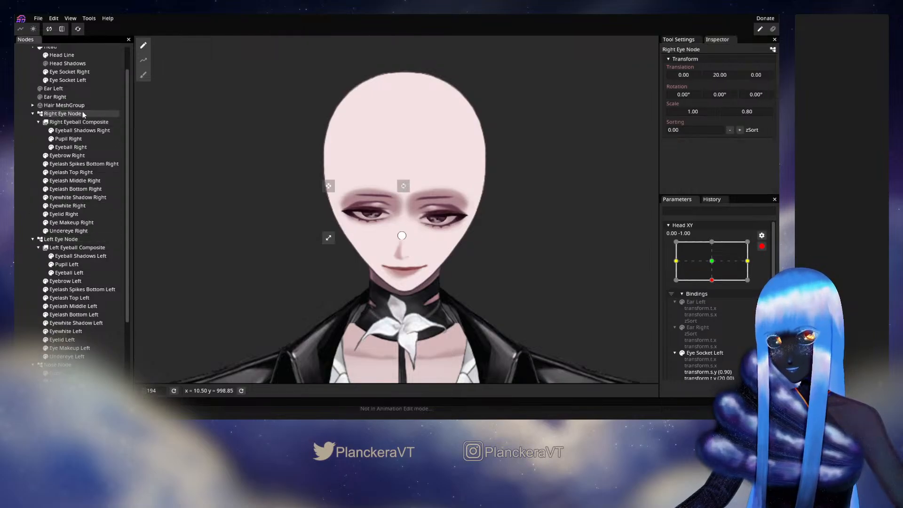
drag(723, 77, 726, 73)
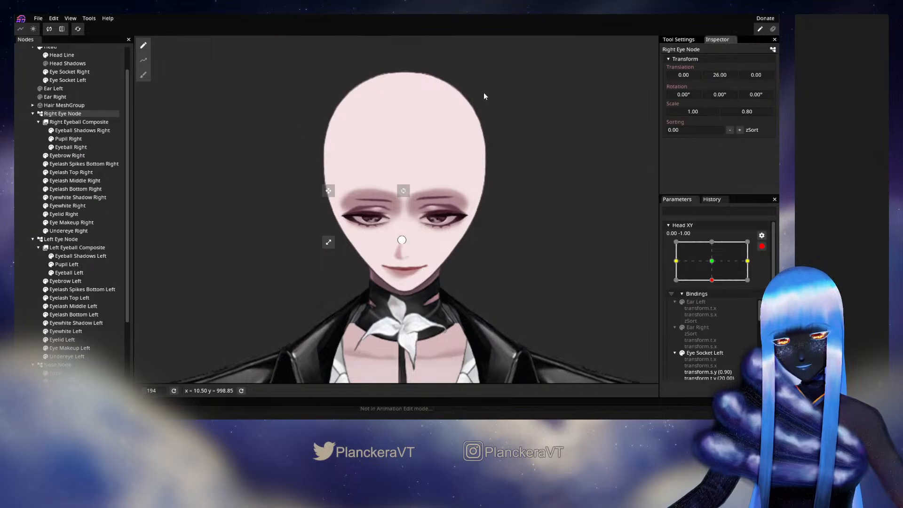
Lower Eye Socket Right and Eye Socket Left to match the eyes, with the left socket's Y translation at 26, and deselect.
scroll(70, 198, up, 2)
click(69, 100)
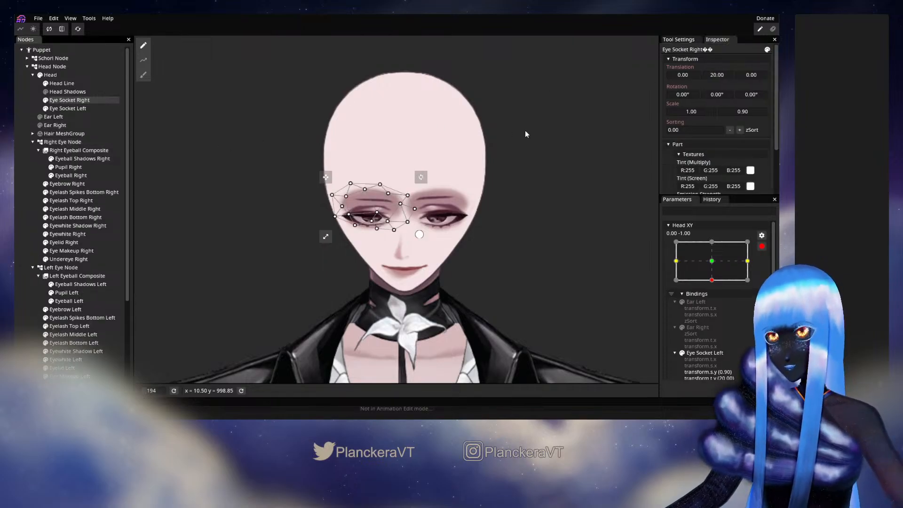
drag(720, 76, 723, 76)
click(69, 109)
click(30, 246)
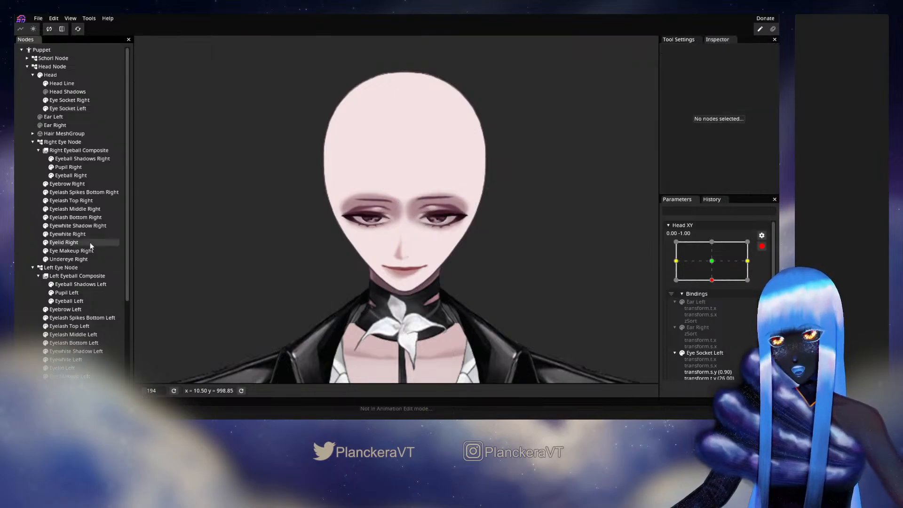
Leave keypoint editing and preview the lowered face between the neutral and downward Head XY poses.
scroll(547, 288, down, 4)
click(762, 246)
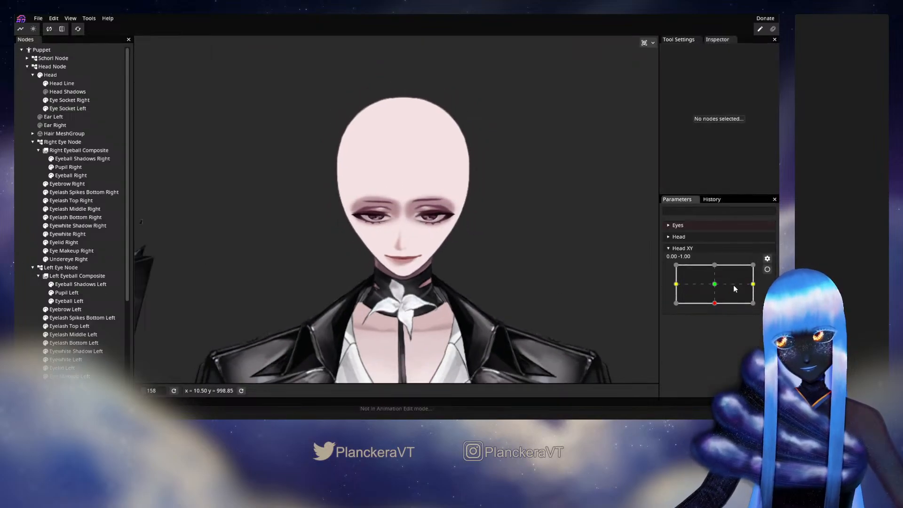
drag(720, 305, 721, 293)
drag(719, 293, 715, 313)
Reopen the Head XY 0.00 -1.00 keypoint, set the Nose Node's Y translation to 22, and preview the downward motion outside keypoint editing.
click(766, 269)
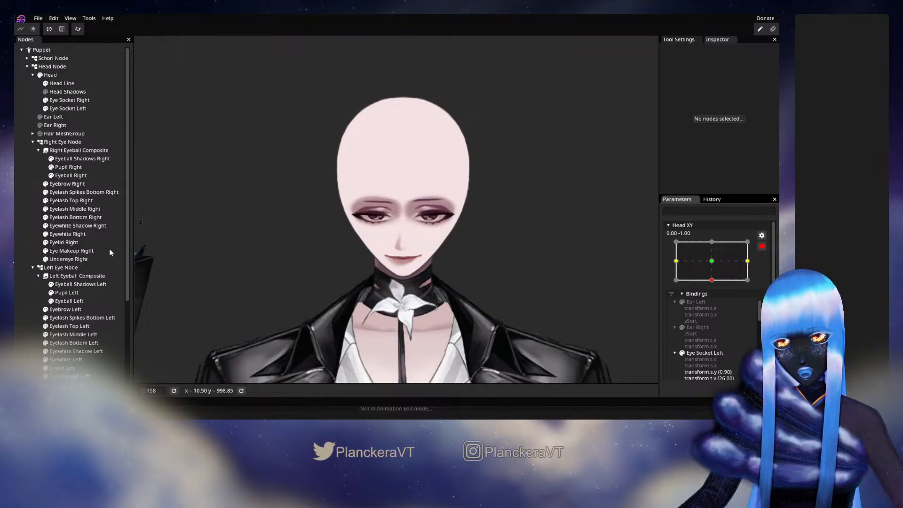
scroll(90, 275, down, 4)
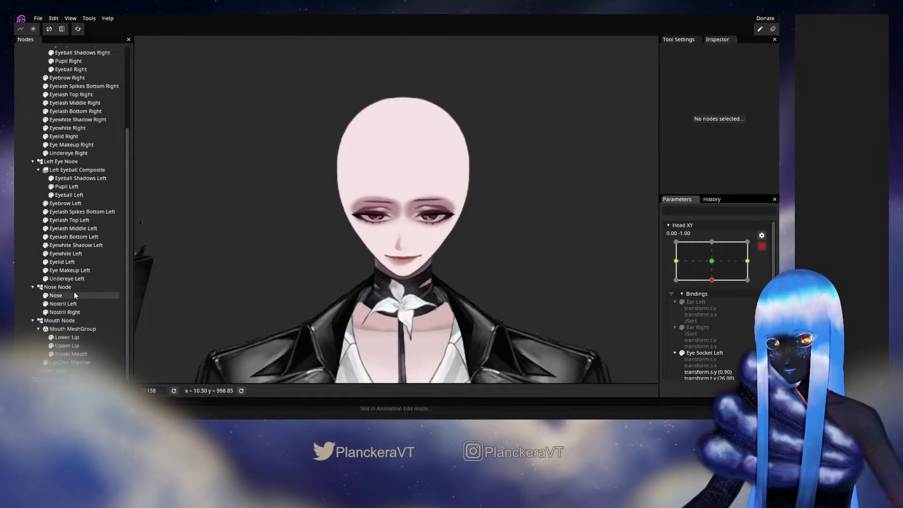
click(58, 287)
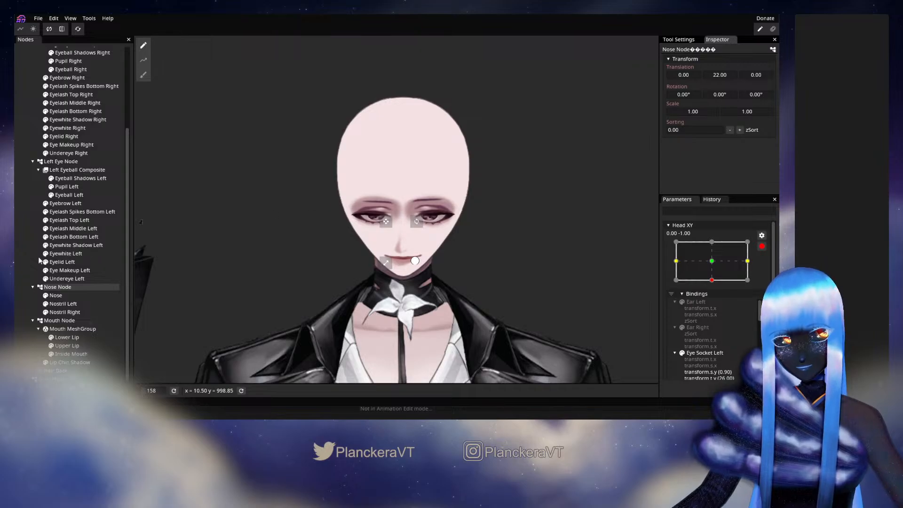
click(65, 287)
click(762, 246)
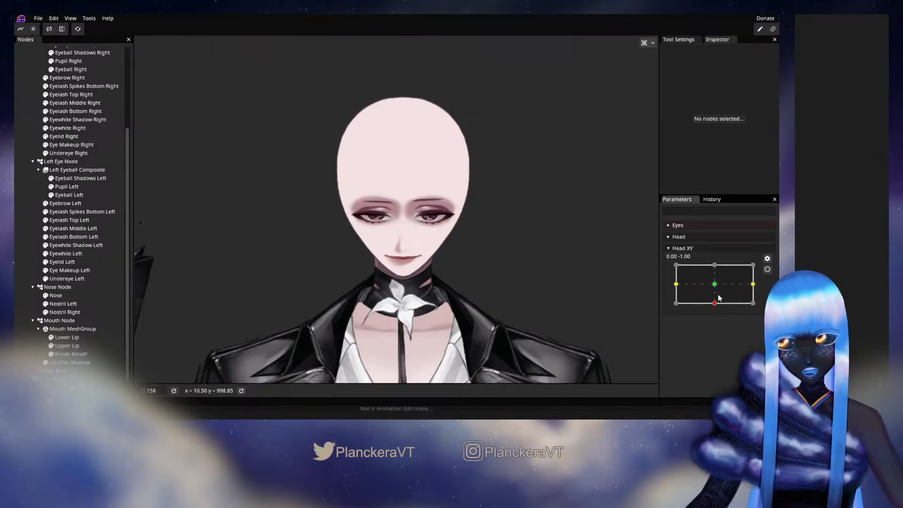
mouse_move(715, 303)
mouse_down()
mouse_move(715, 286)
mouse_move(718, 305)
mouse_up()
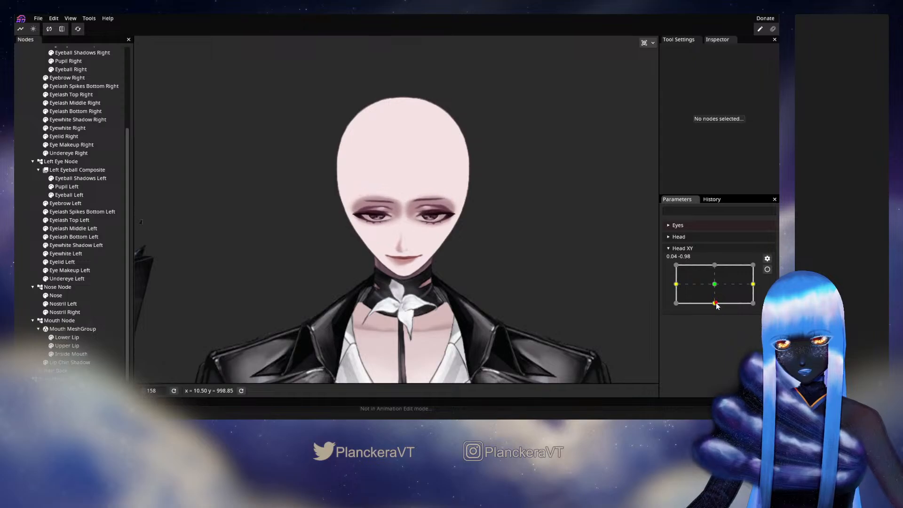
Reopen the Head XY 0.00 -1.00 keypoint and set the Y translation of the Left Eye Node and Right Eye Node to 30.
click(768, 270)
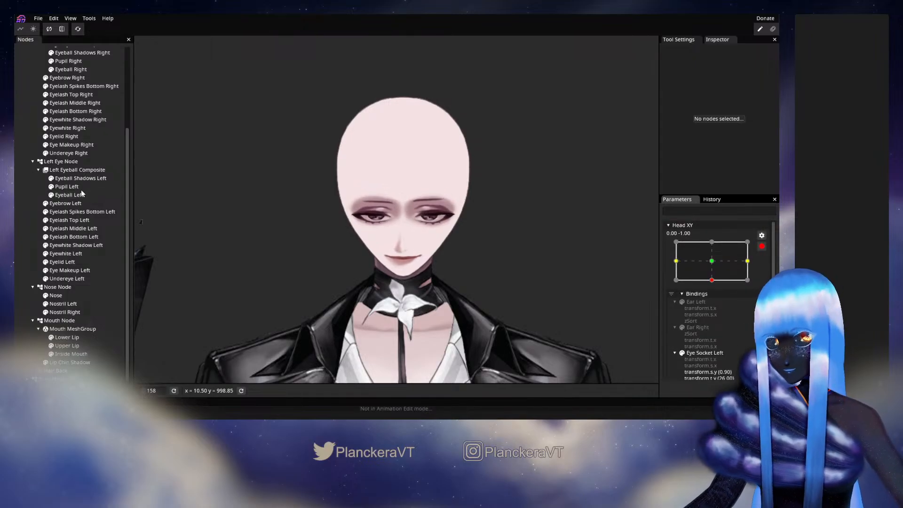
click(64, 161)
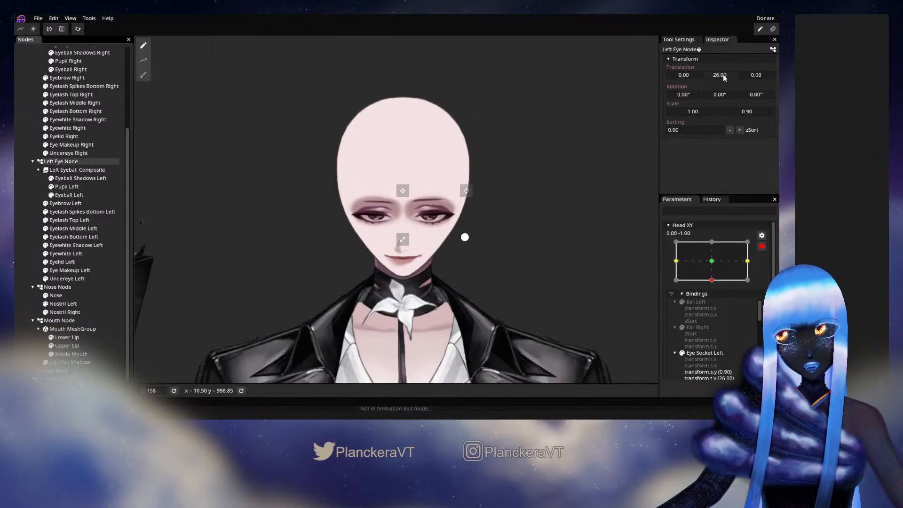
drag(723, 74, 724, 74)
scroll(73, 157, up, 5)
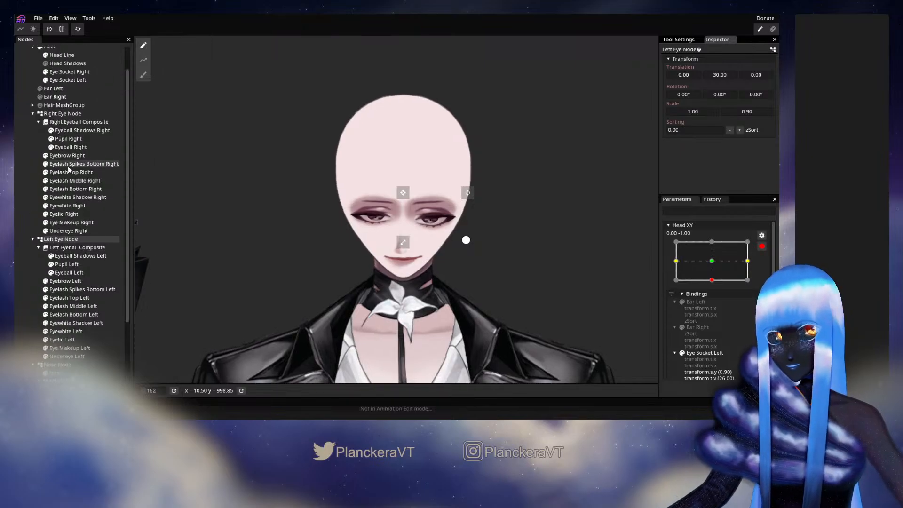
click(109, 142)
drag(723, 74, 731, 75)
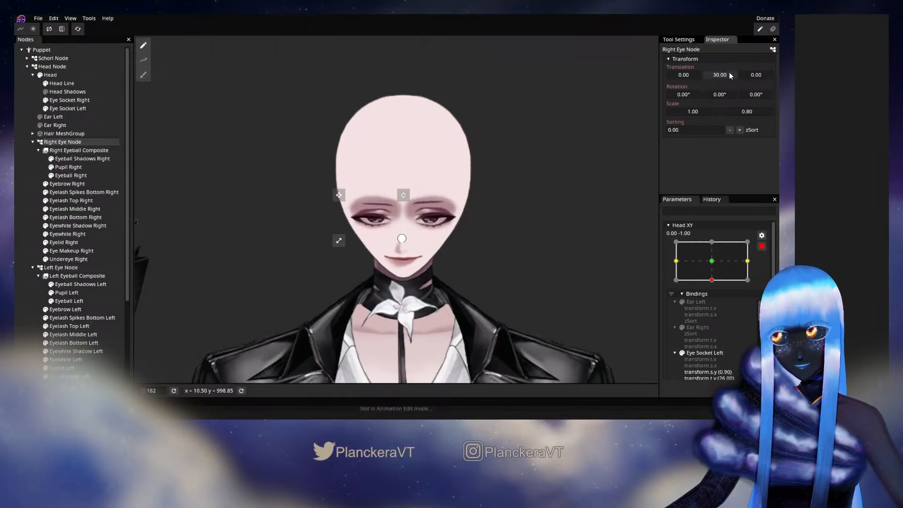
Set the Y translation of Eye Socket Right and Eye Socket Left to 30, and deselect.
click(70, 100)
drag(724, 75, 725, 75)
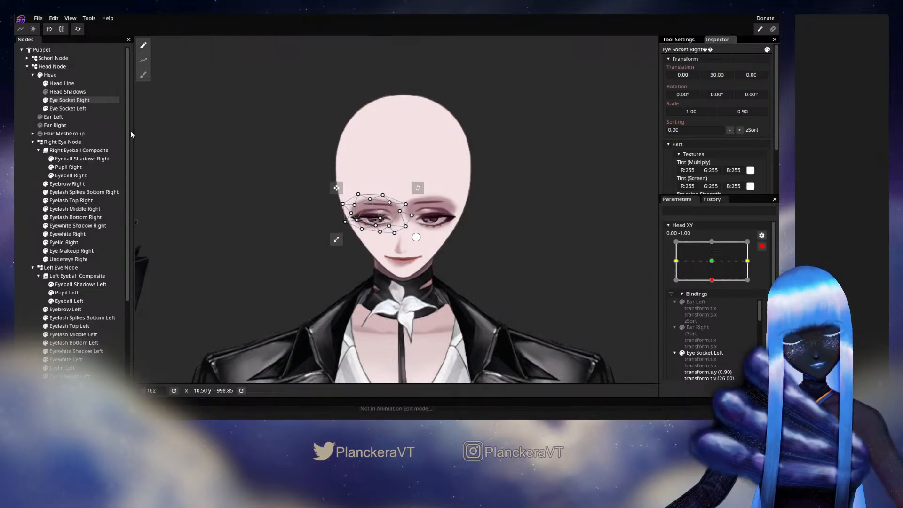
click(68, 109)
drag(721, 75, 723, 74)
click(631, 299)
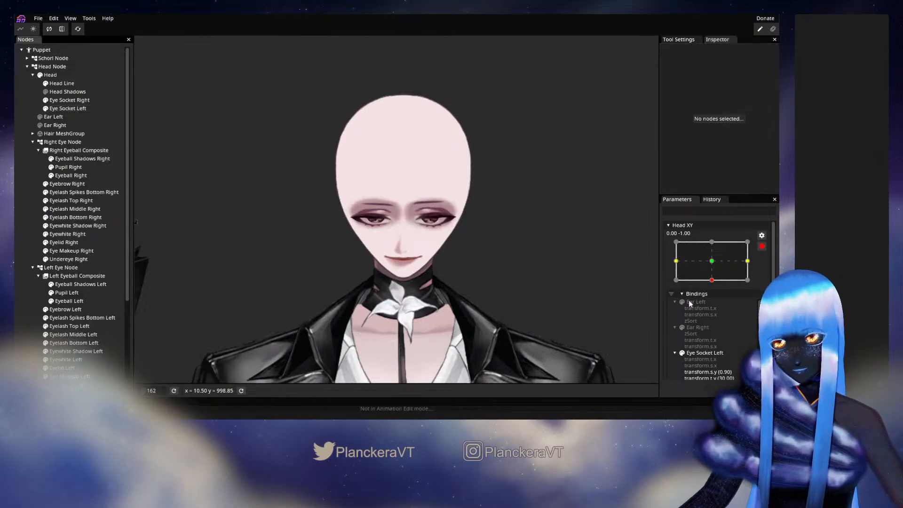
Leave keypoint editing, preview the head between the neutral and downward poses, and make the Head Shadows node visible.
click(762, 246)
mouse_move(717, 304)
mouse_down()
mouse_move(715, 284)
mouse_move(718, 310)
mouse_move(714, 300)
mouse_up()
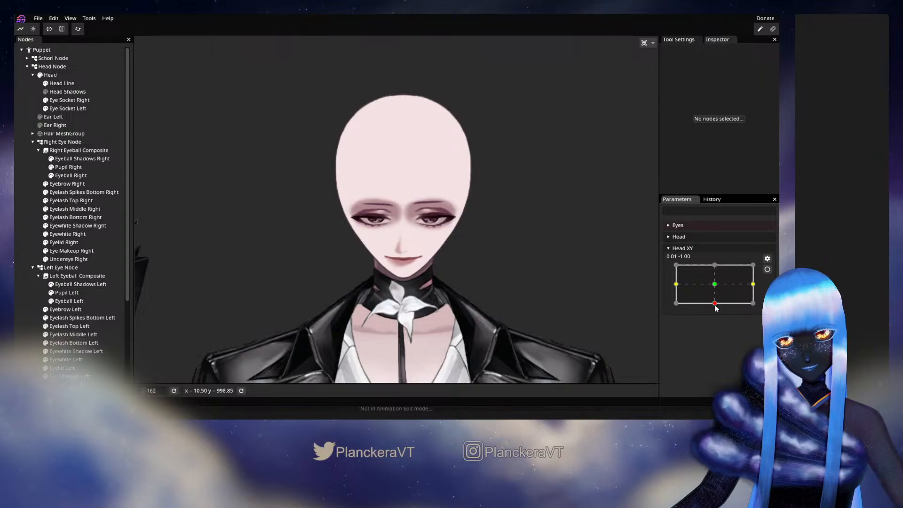
drag(715, 308, 714, 284)
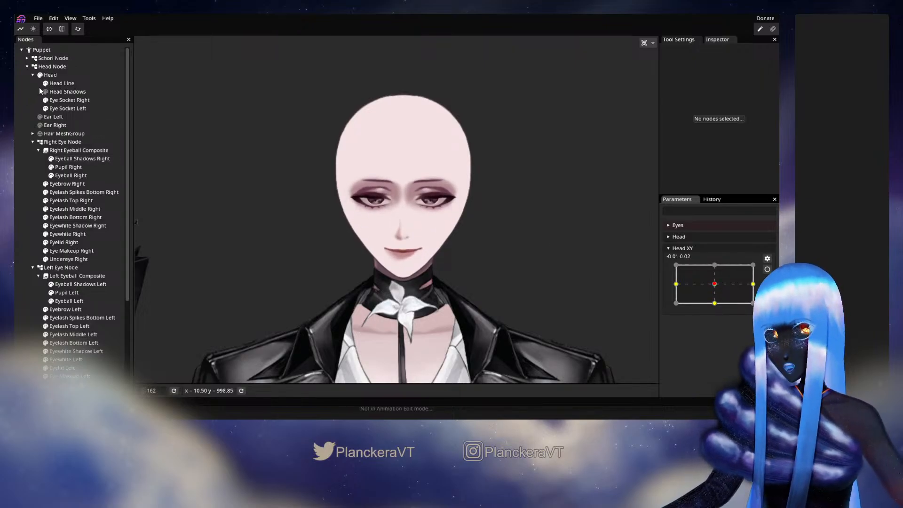
drag(718, 287, 715, 311)
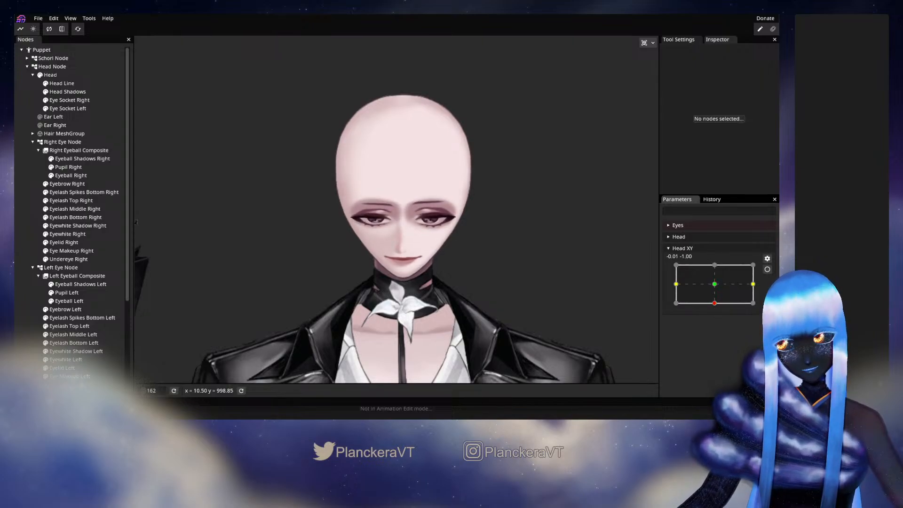
Reopen the Head XY 0.00 -1.00 keypoint, push the Head Shadows mesh down over the nose and lower face with a Circle Brush of size 51, and deselect.
click(767, 269)
scroll(455, 303, up, 5)
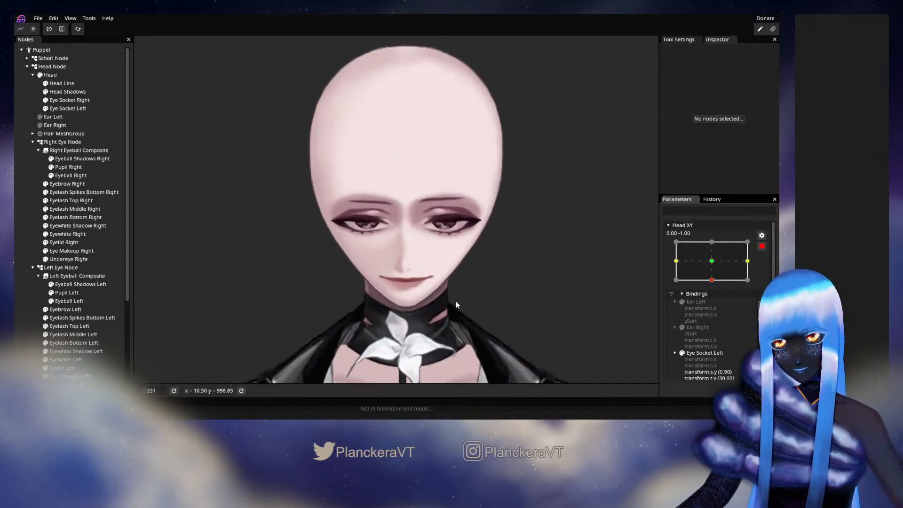
click(67, 92)
click(143, 74)
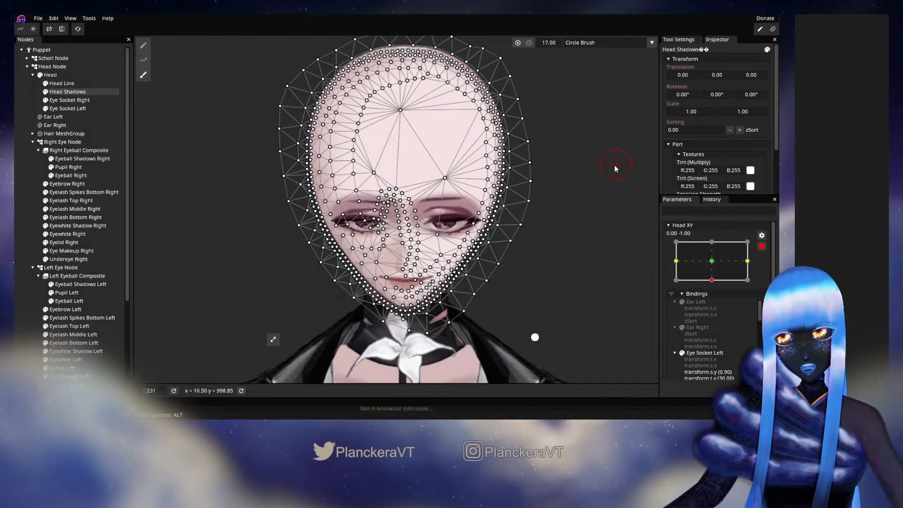
scroll(552, 61, right, 3)
drag(560, 44, 566, 67)
drag(461, 225, 541, 183)
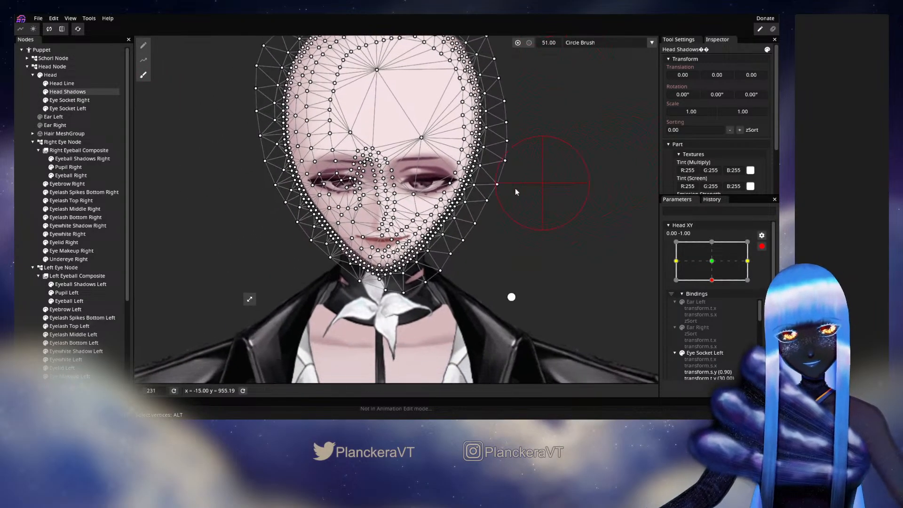
drag(381, 173, 381, 179)
drag(383, 217, 383, 224)
mouse_move(371, 190)
mouse_down()
mouse_move(368, 222)
mouse_move(405, 202)
mouse_move(405, 222)
mouse_move(374, 208)
mouse_move(348, 210)
mouse_move(359, 241)
mouse_move(368, 237)
mouse_move(383, 266)
mouse_up()
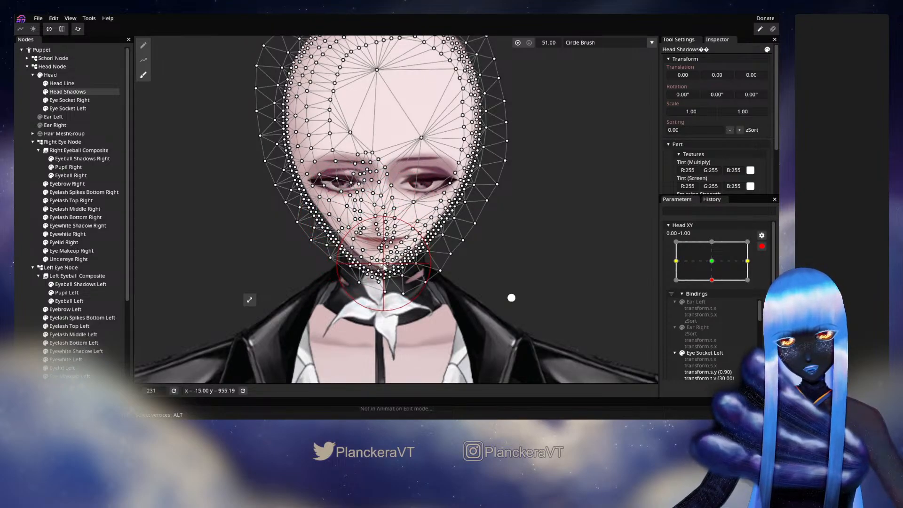
drag(416, 239, 383, 231)
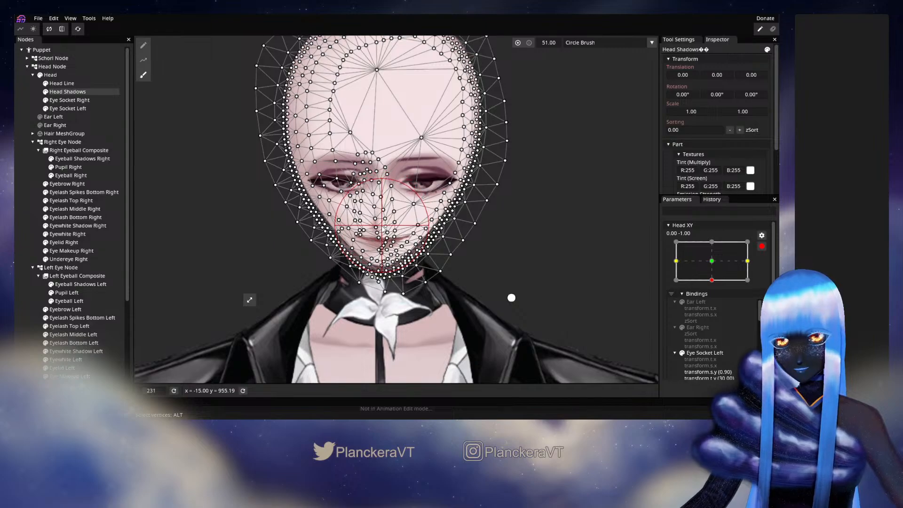
click(21, 232)
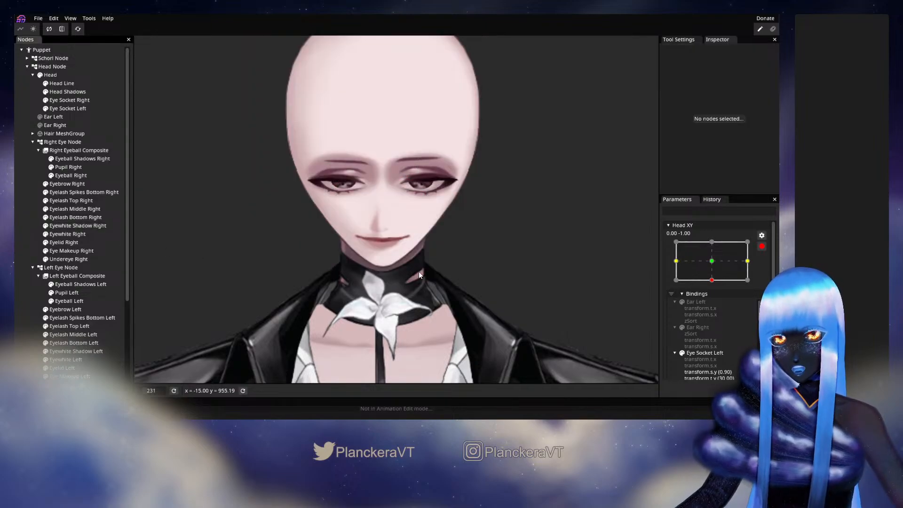
Reselect the Head Shadows mesh and nudge it slightly around the mouth with a Circle Brush of size 51.
scroll(418, 271, up, 5)
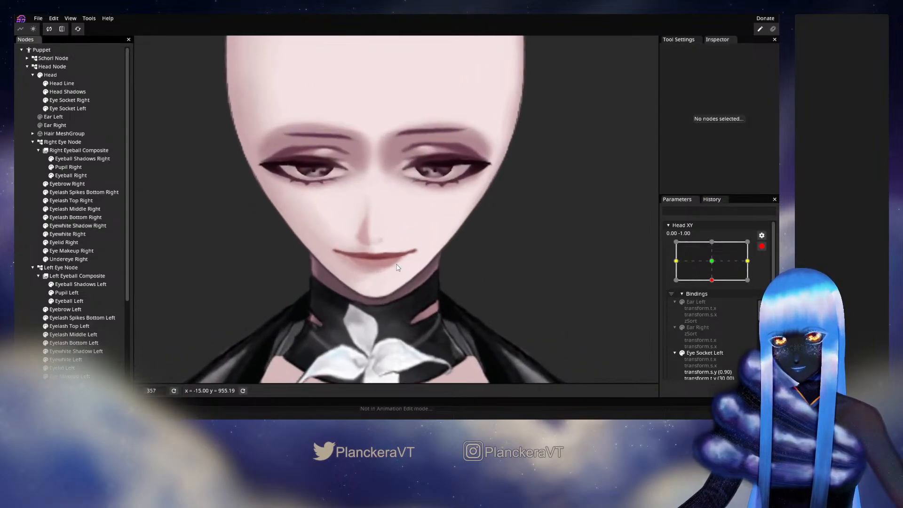
click(60, 92)
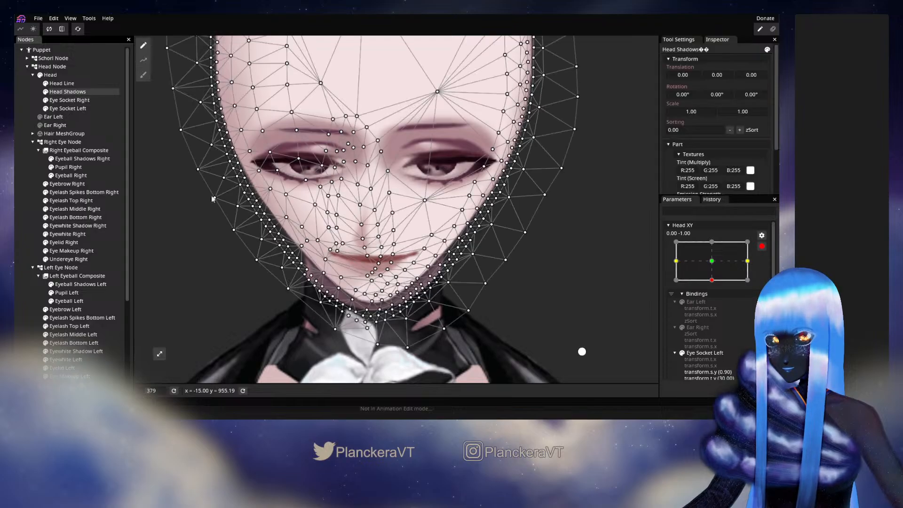
scroll(432, 251, up, 3)
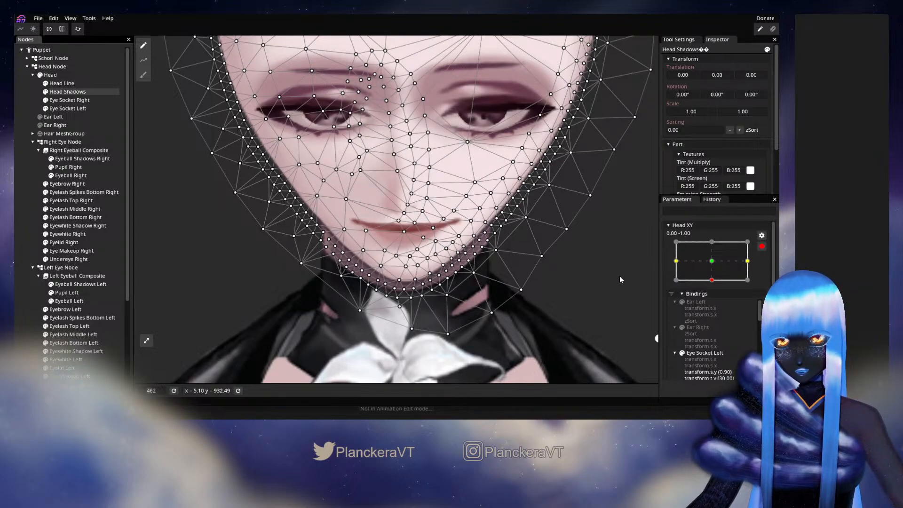
click(20, 234)
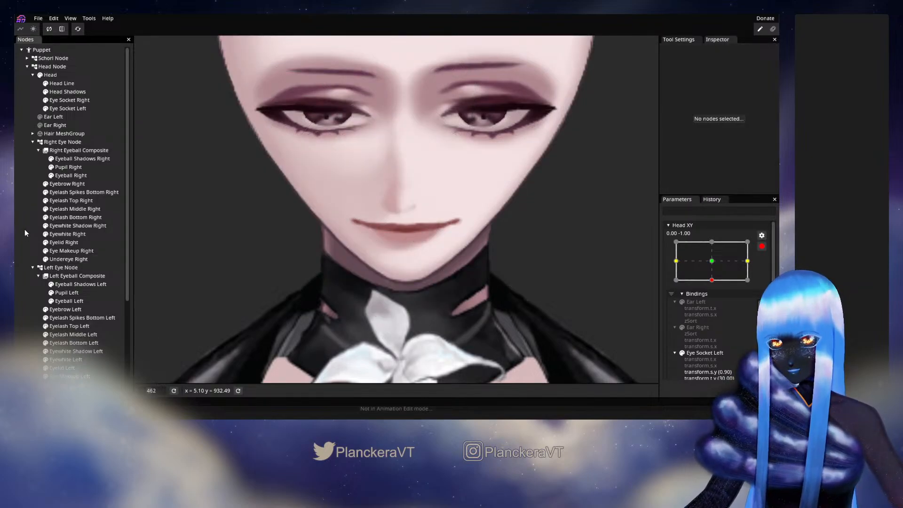
scroll(88, 295, down, 4)
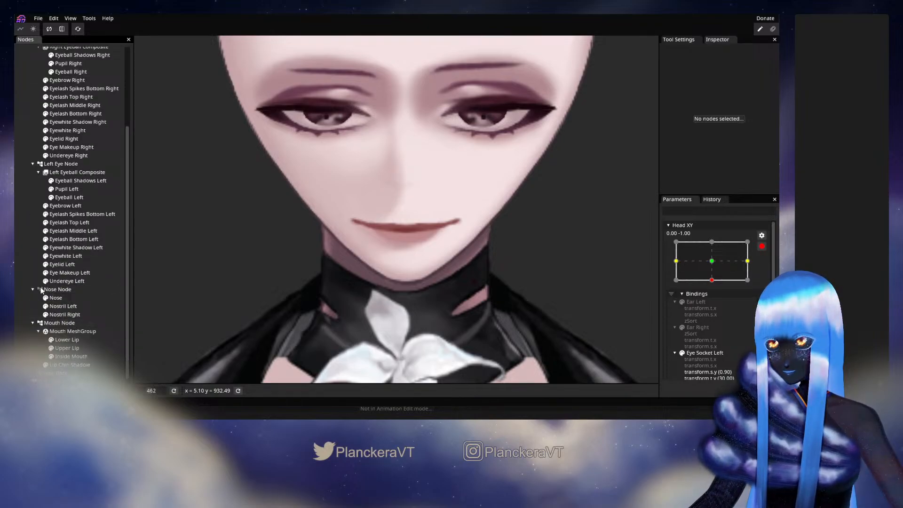
scroll(93, 257, up, 4)
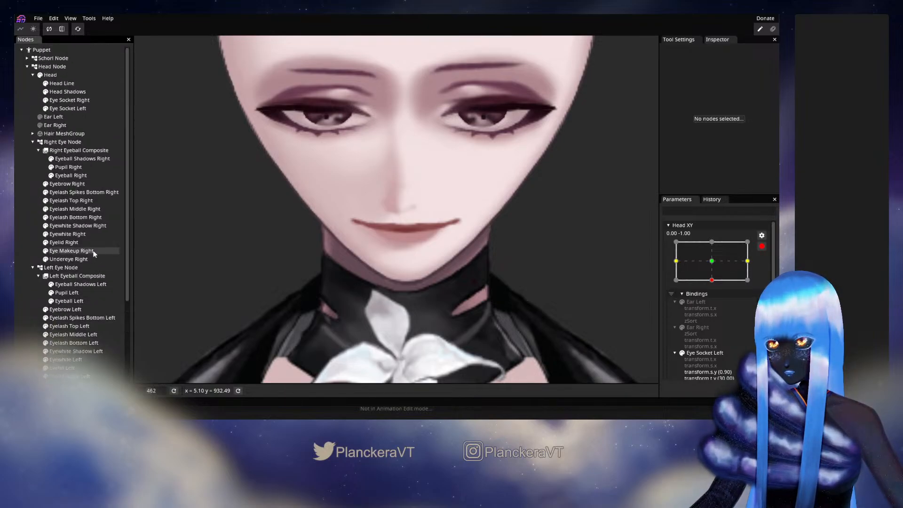
click(64, 93)
click(143, 74)
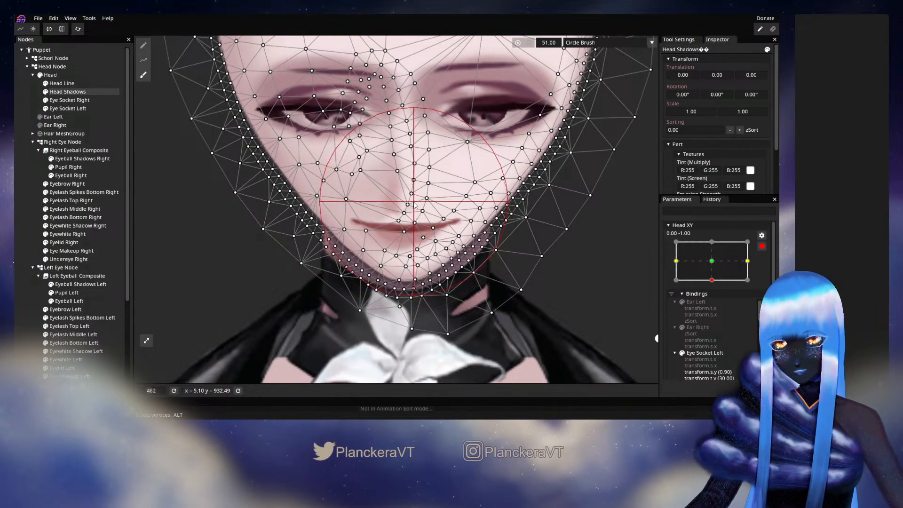
drag(413, 228, 412, 221)
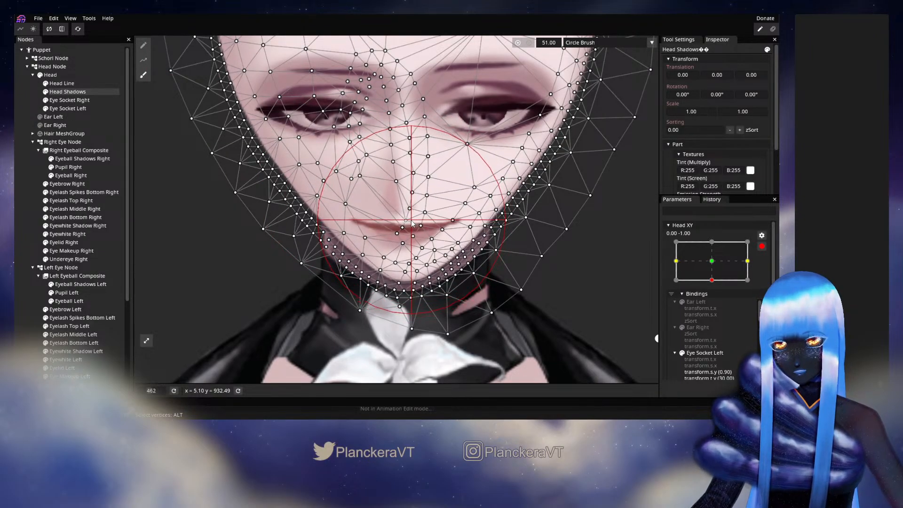
drag(385, 148, 437, 201)
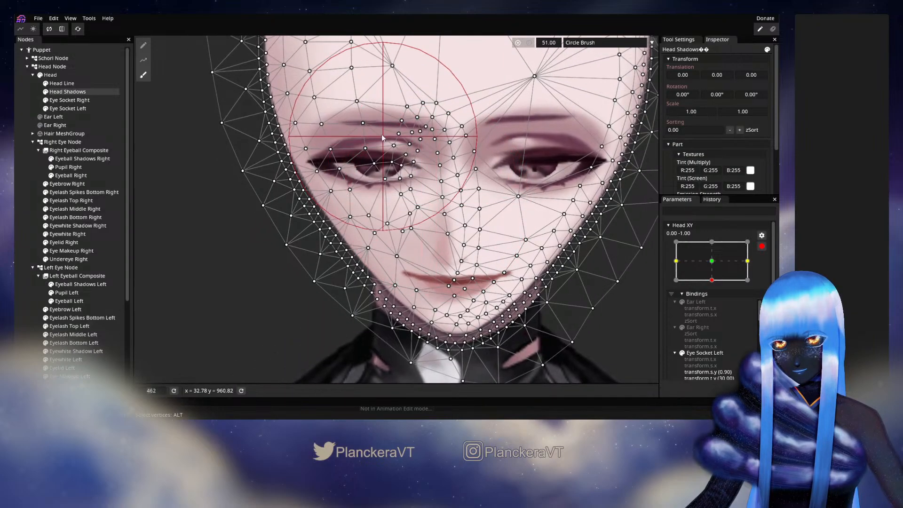
Touch up the Head Shadows mesh along the cheeks and below the chin with the Circle Brush, and deselect.
mouse_move(373, 157)
mouse_down()
mouse_move(373, 236)
mouse_move(384, 217)
mouse_move(396, 220)
mouse_move(379, 238)
mouse_up()
drag(534, 235, 517, 146)
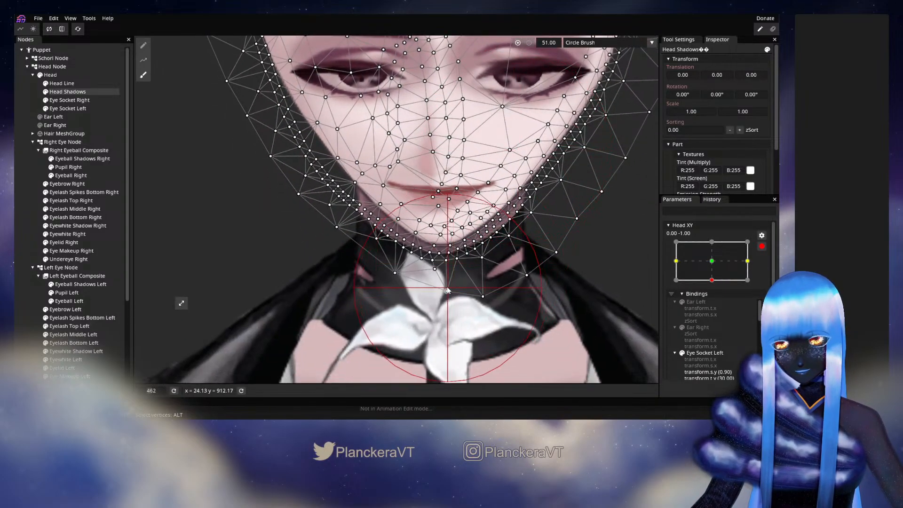
drag(440, 284, 440, 275)
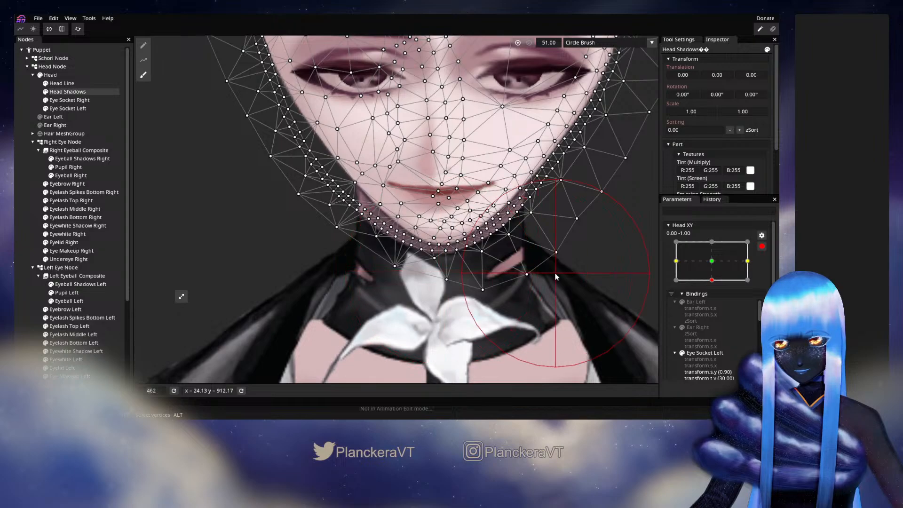
drag(556, 275, 494, 309)
mouse_move(316, 284)
mouse_down()
mouse_move(389, 288)
mouse_move(370, 267)
mouse_up()
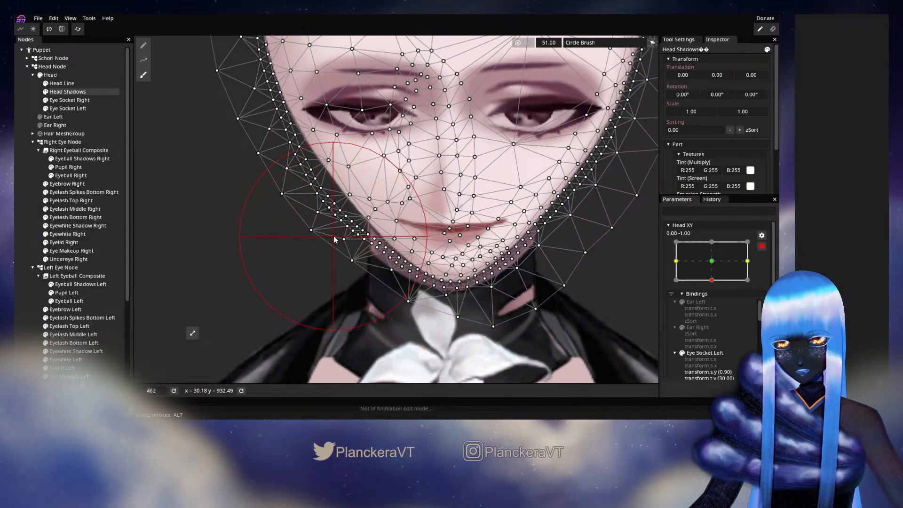
scroll(337, 239, up, 2)
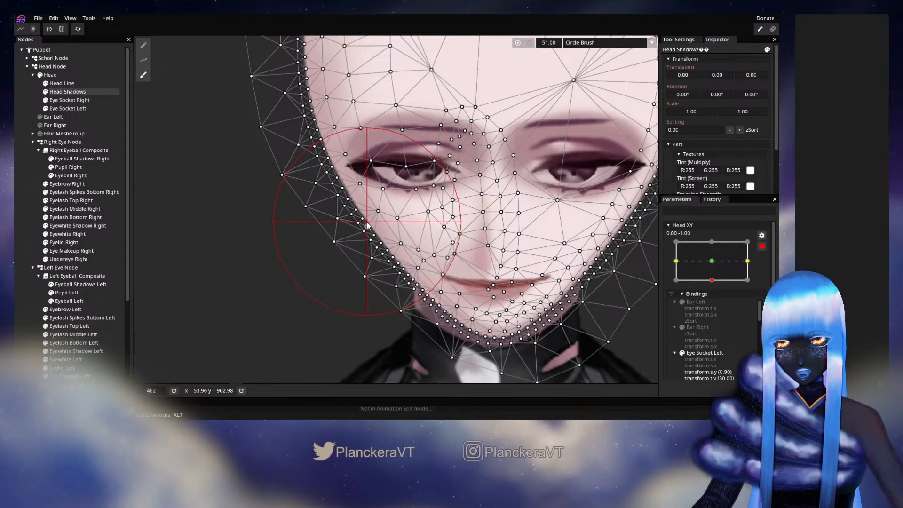
drag(592, 306, 493, 310)
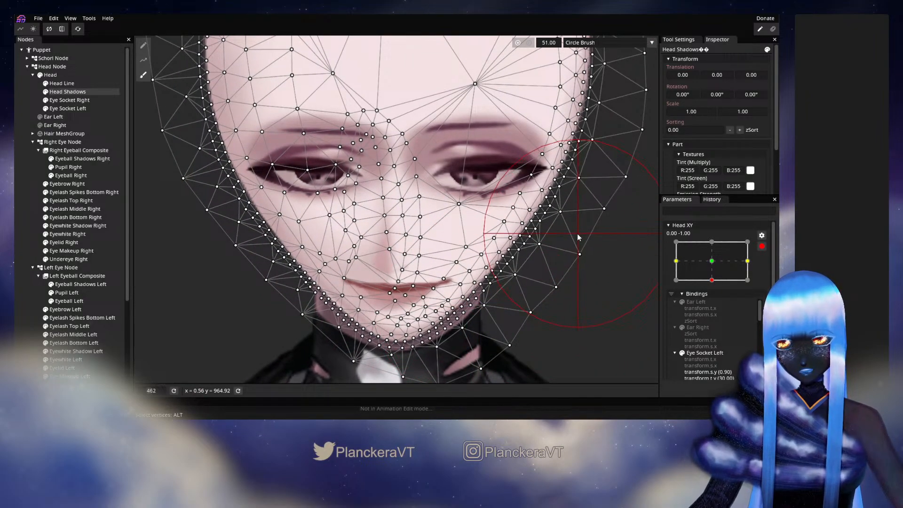
key(Escape)
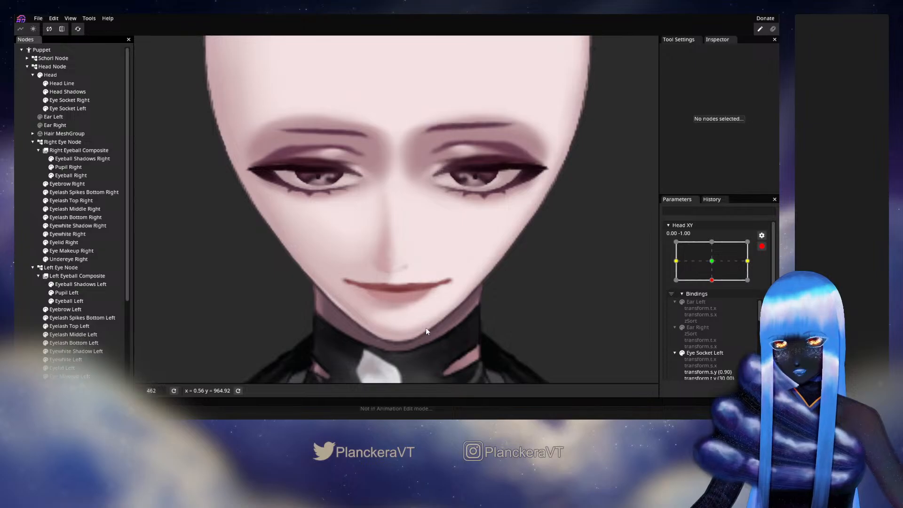
Leave keypoint editing and preview the downward-facing head pose.
scroll(426, 327, down, 5)
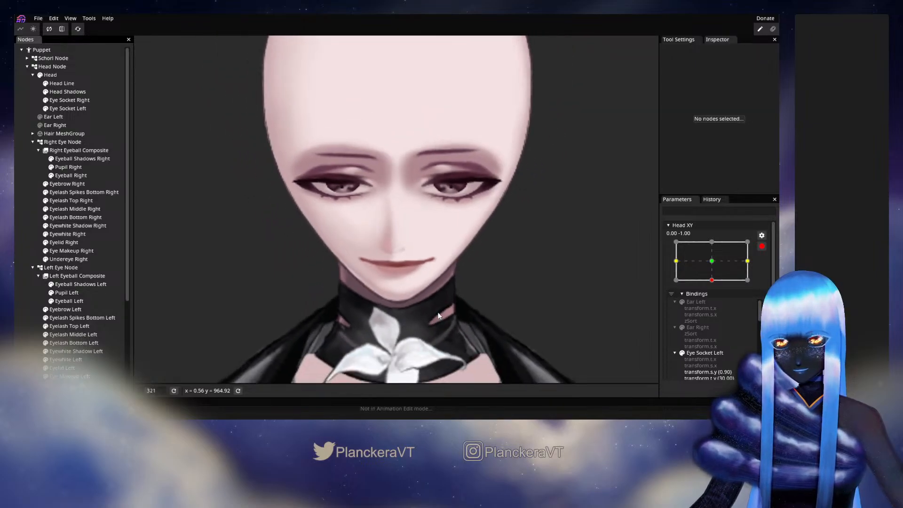
scroll(439, 316, down, 6)
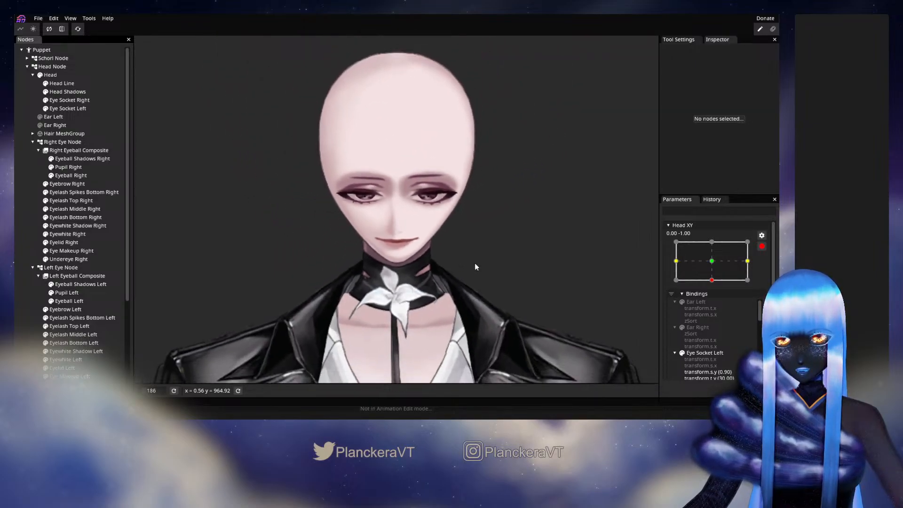
scroll(475, 267, down, 1)
click(762, 246)
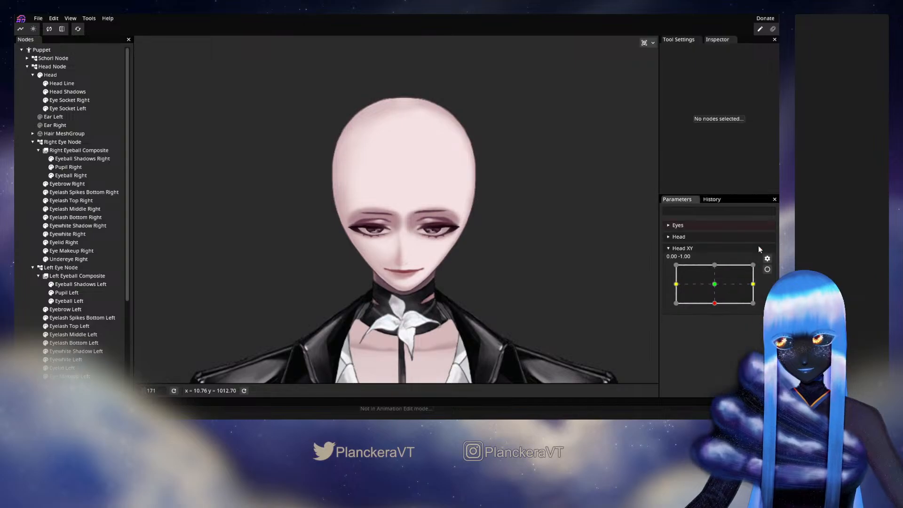
mouse_move(716, 304)
mouse_down()
mouse_move(714, 284)
mouse_move(716, 306)
mouse_up()
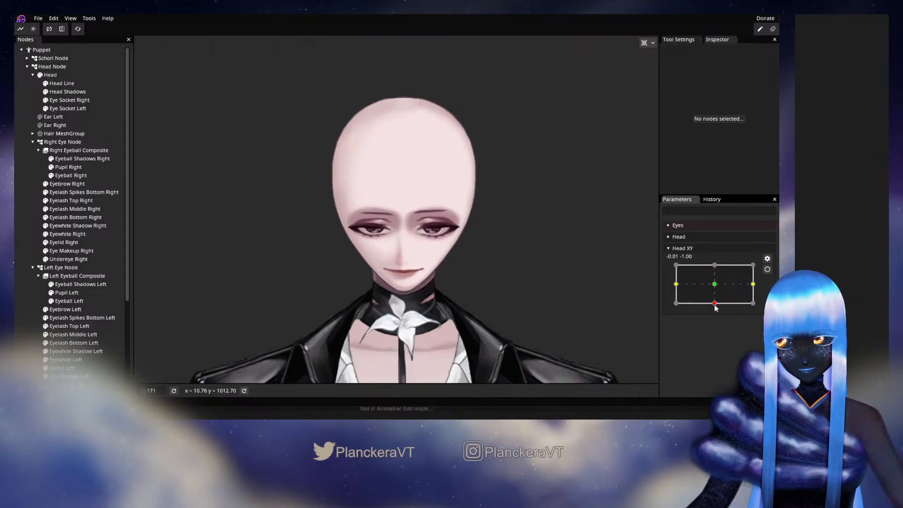
Reopen the Head XY 0.00 -1.00 keypoint, adjust the Head Shadows mesh around the right eye with the Circle Brush, and deselect.
click(767, 269)
scroll(486, 252, up, 5)
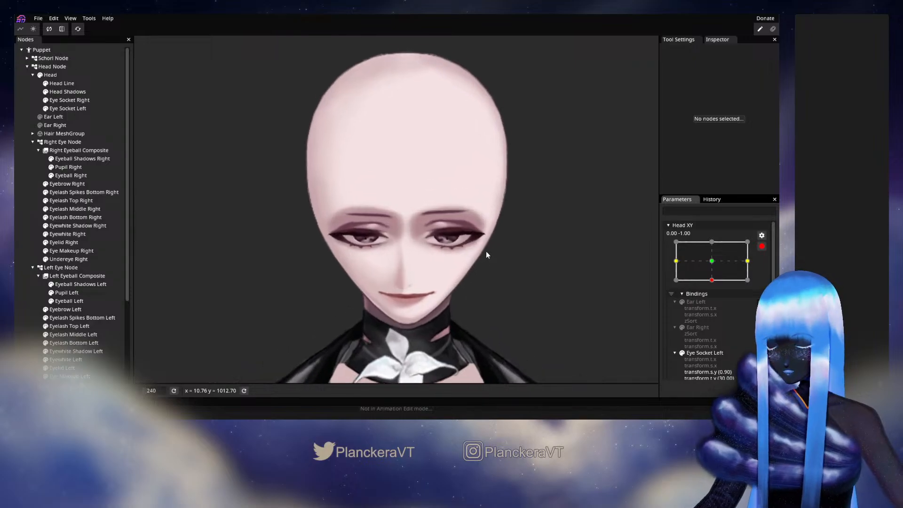
click(68, 91)
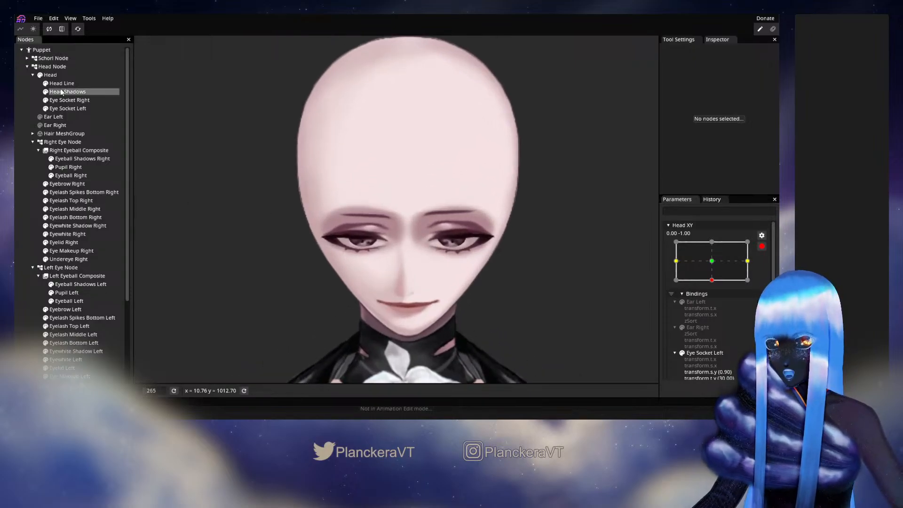
click(143, 75)
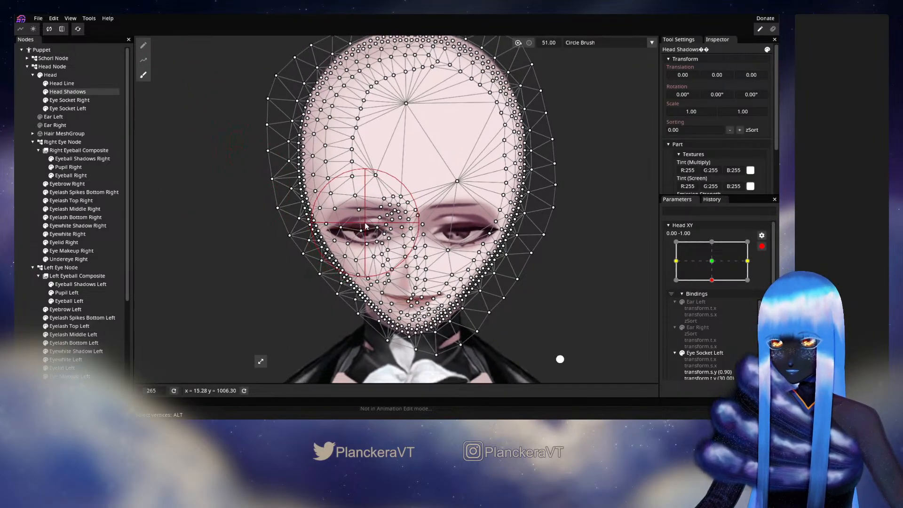
drag(382, 218, 382, 204)
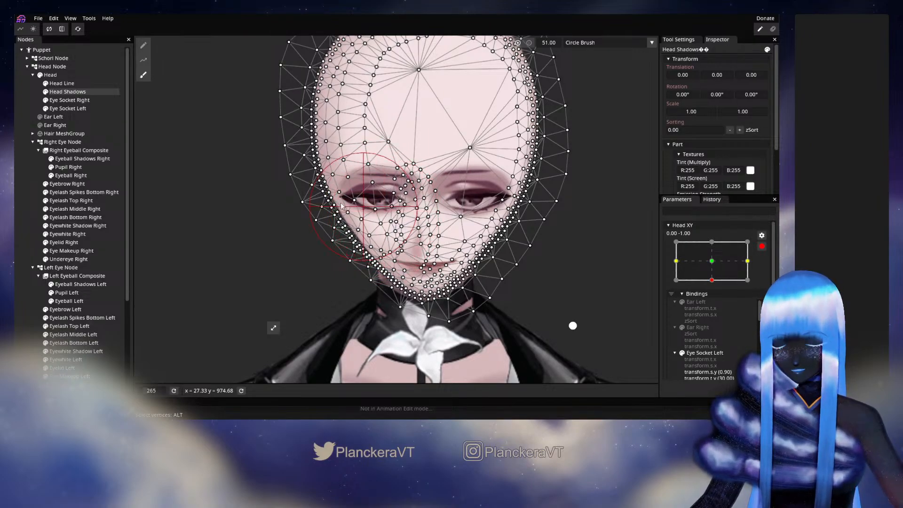
click(182, 223)
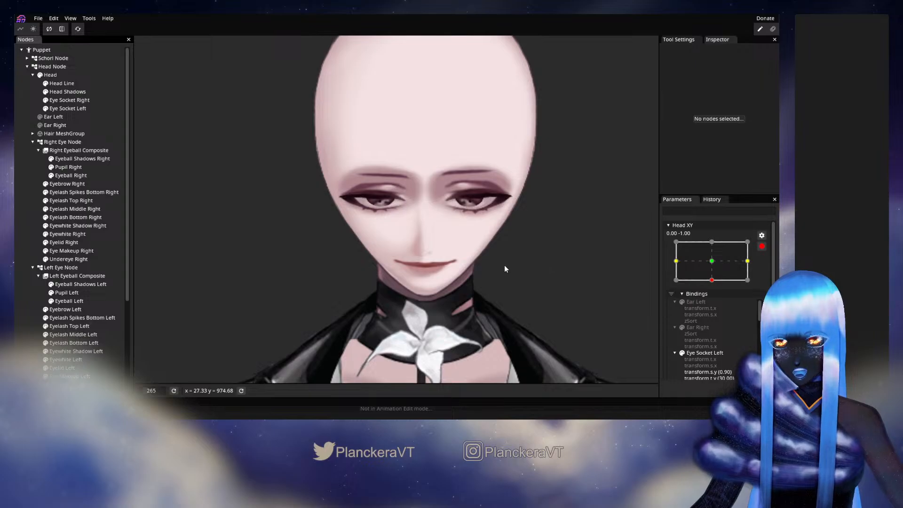
Refine the Head Shadows mesh between the right cheek and the nose with the Circle Brush, and deselect.
scroll(504, 264, up, 5)
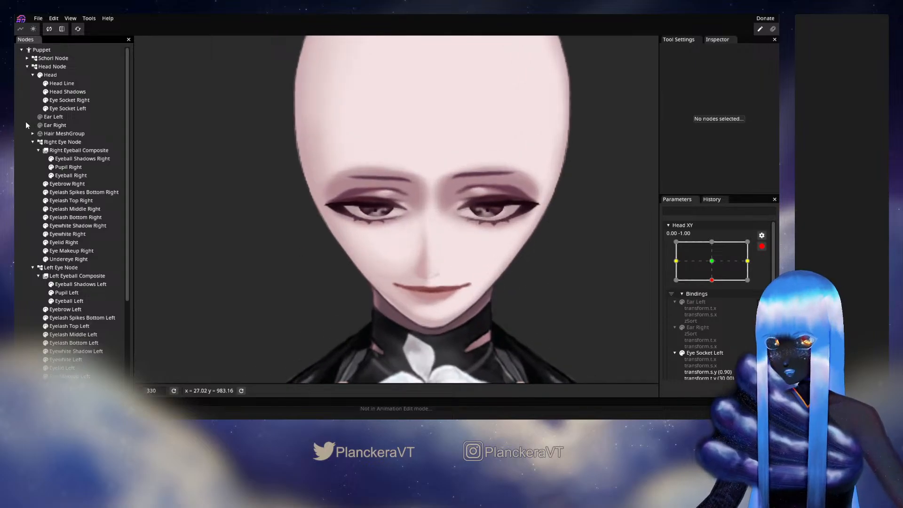
click(75, 93)
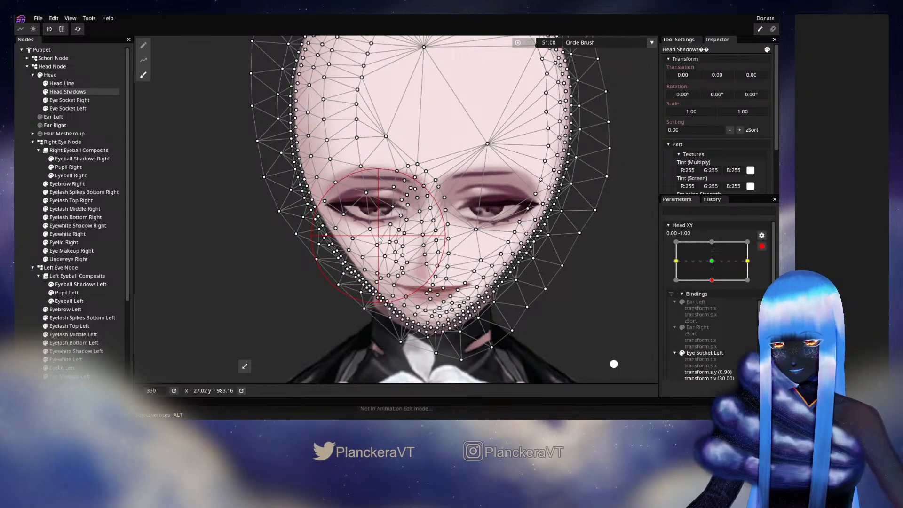
click(23, 194)
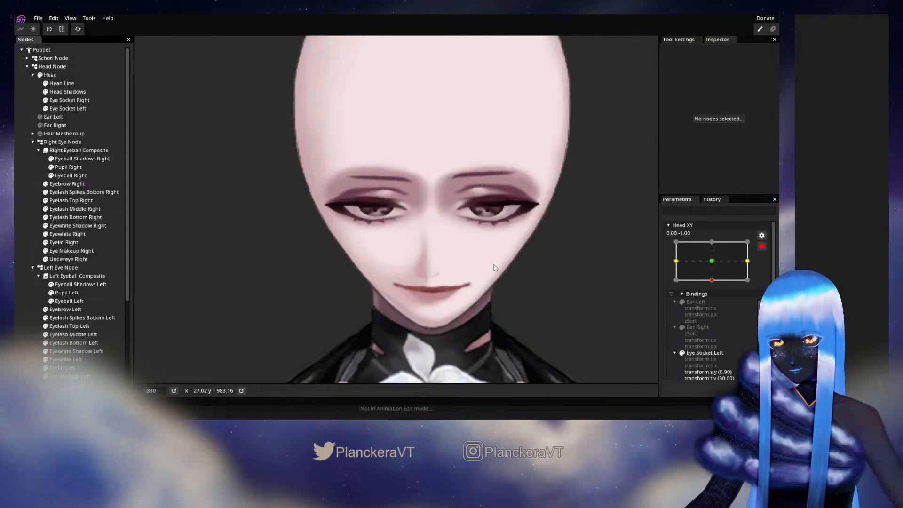
Leave keypoint editing and preview the head in the diagonal downward poses and the sideways pose of Head XY.
scroll(493, 265, down, 2)
scroll(490, 268, down, 1)
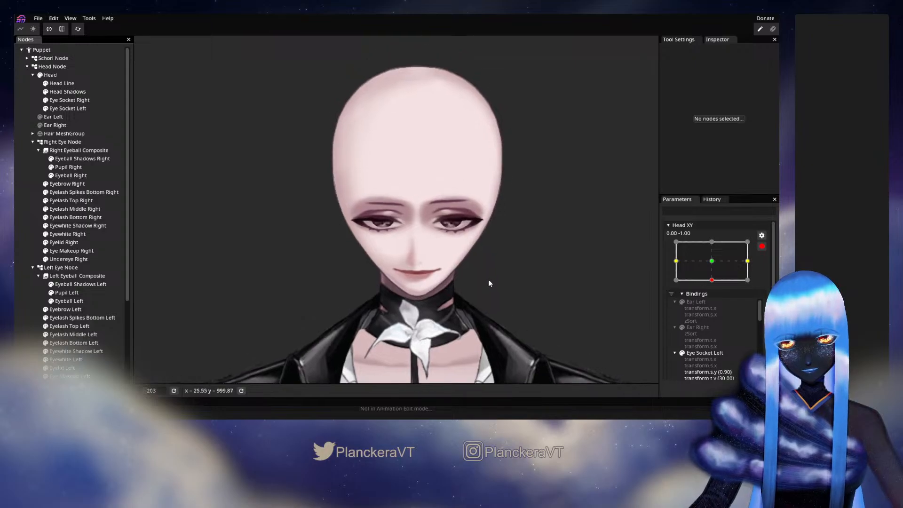
click(763, 246)
drag(714, 303, 759, 310)
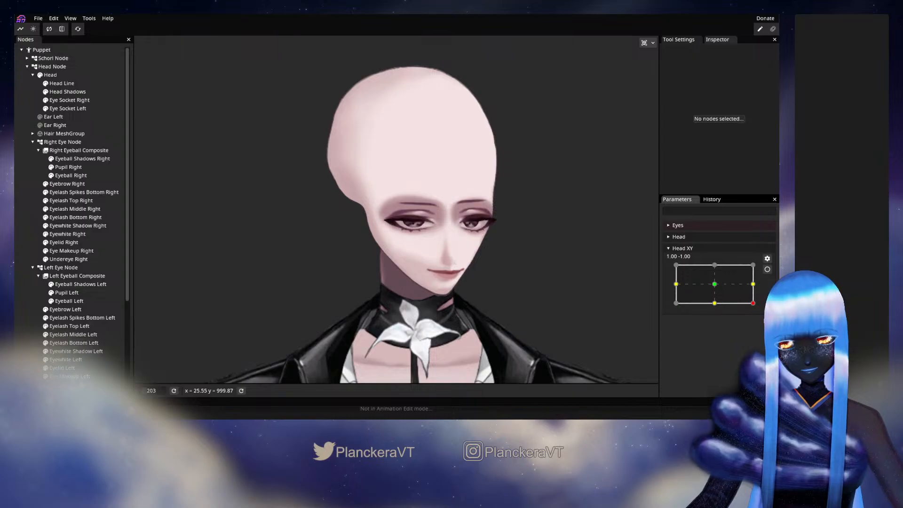
mouse_move(754, 305)
mouse_down()
mouse_move(753, 283)
mouse_move(753, 304)
mouse_up()
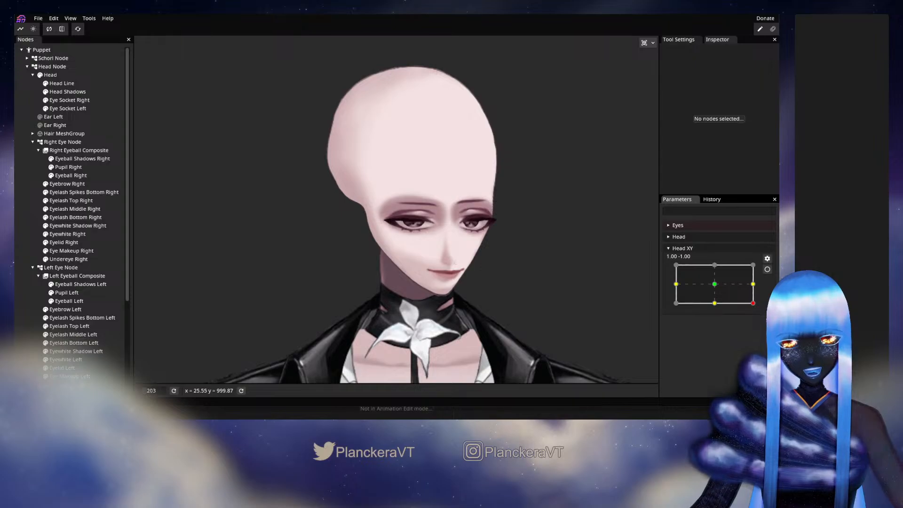
drag(754, 308, 676, 307)
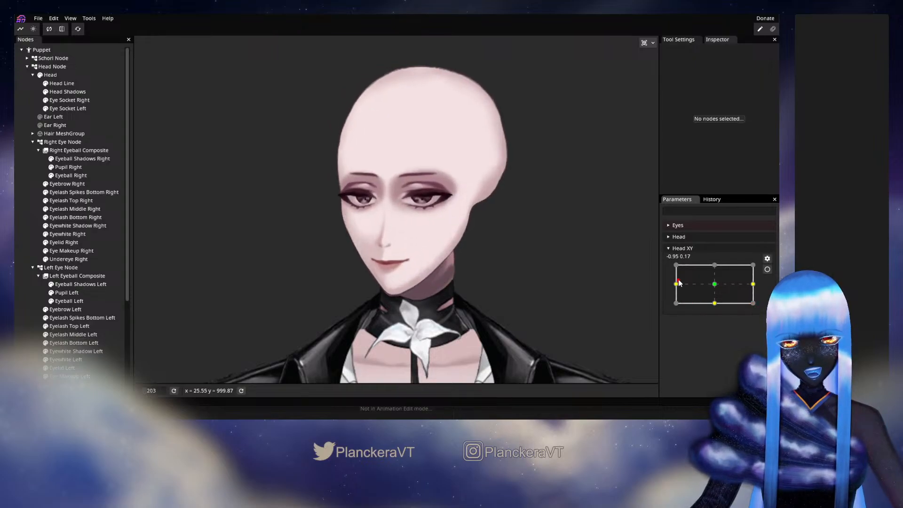
Return the Head XY parameter to its neutral center and save the puppet project.
click(715, 285)
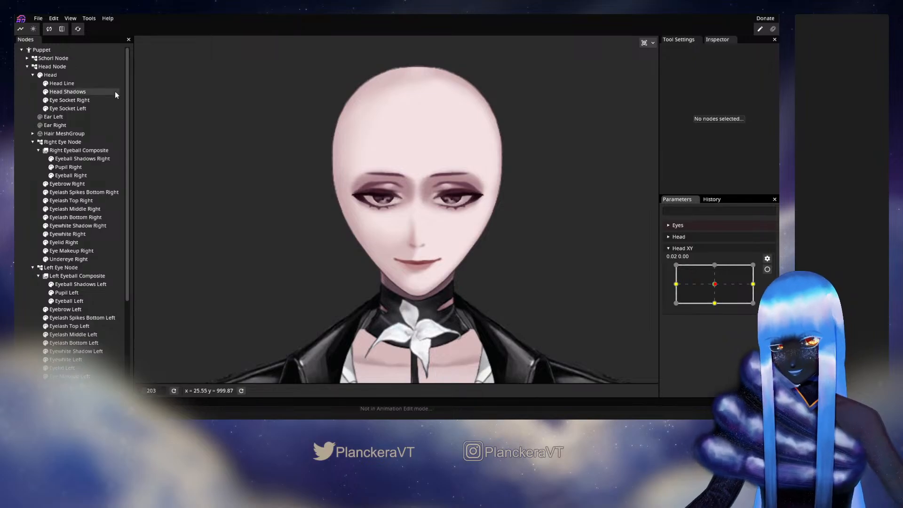
click(38, 18)
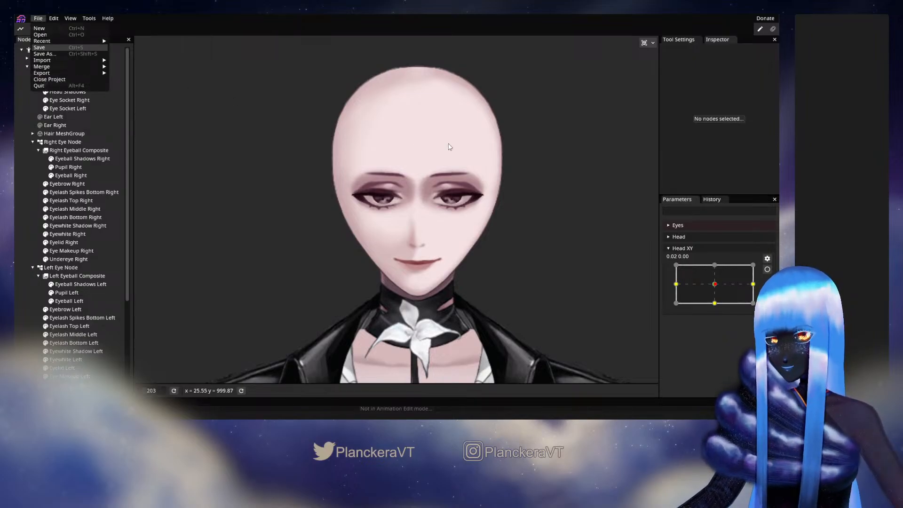
click(40, 47)
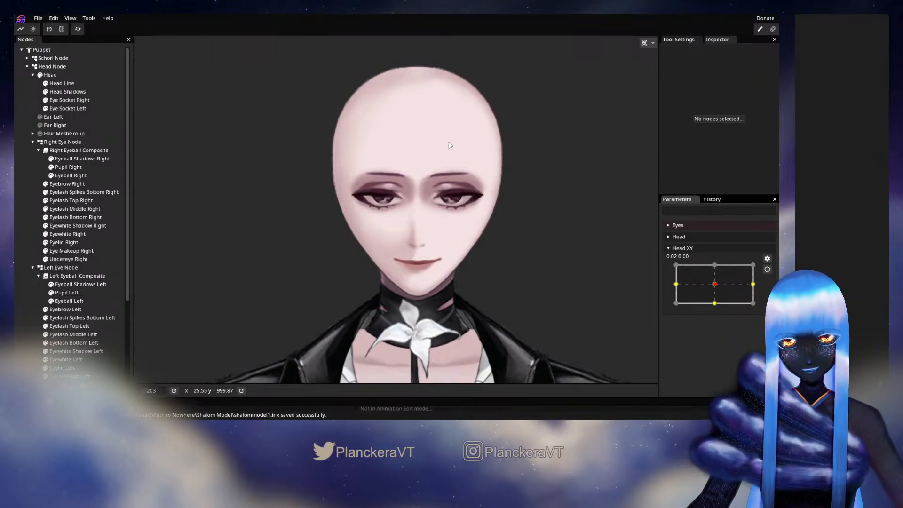